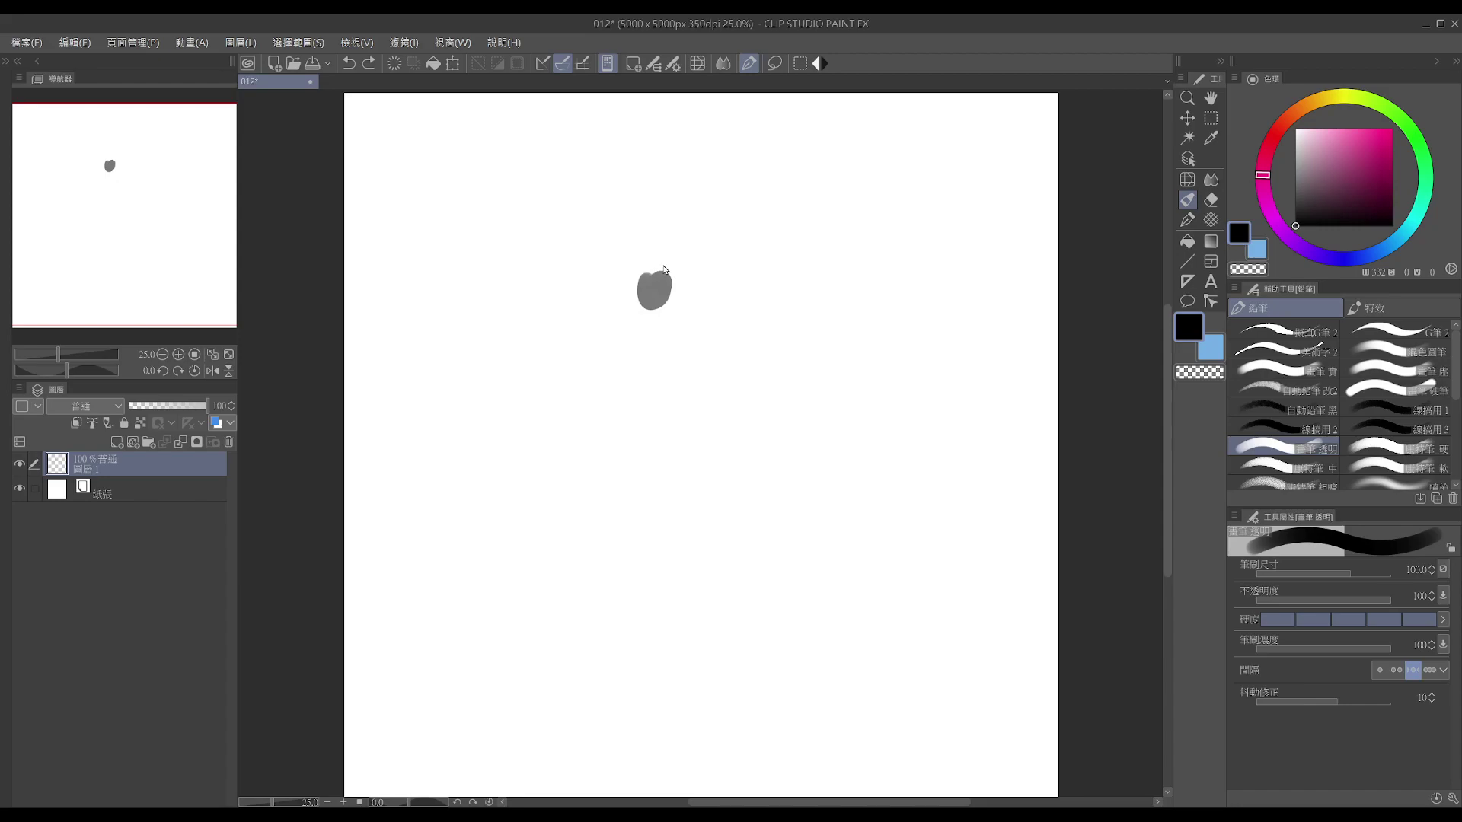
- Set the pencil brush size to 200
key(bracketright)
key(bracketright)
key(bracketright)
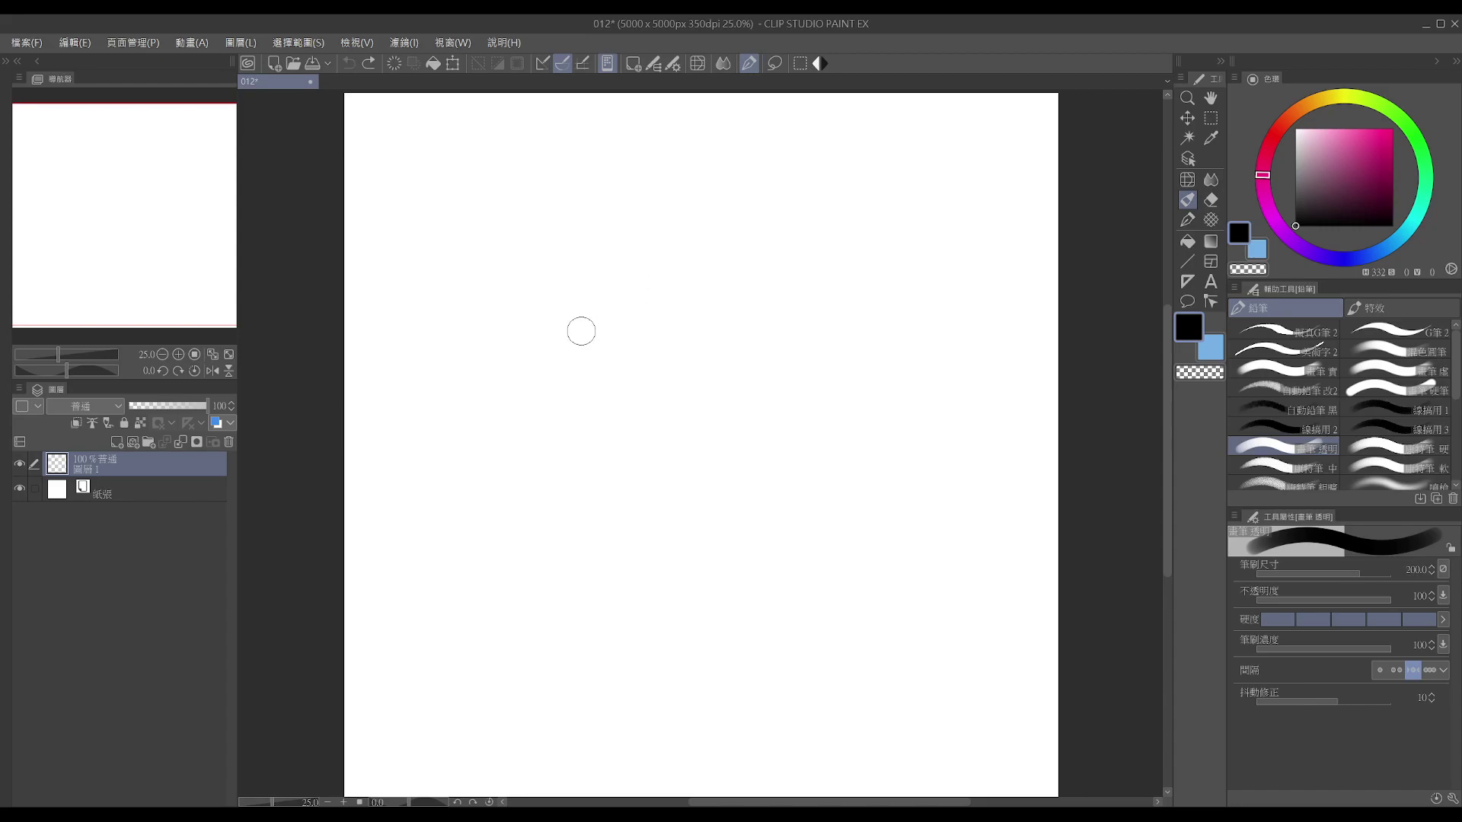
mouse_move(513, 316)
mouse_down()
mouse_move(539, 336)
mouse_move(524, 321)
mouse_move(553, 328)
mouse_move(520, 320)
mouse_move(555, 324)
mouse_move(554, 307)
mouse_move(528, 323)
mouse_move(512, 306)
mouse_move(544, 287)
mouse_up()
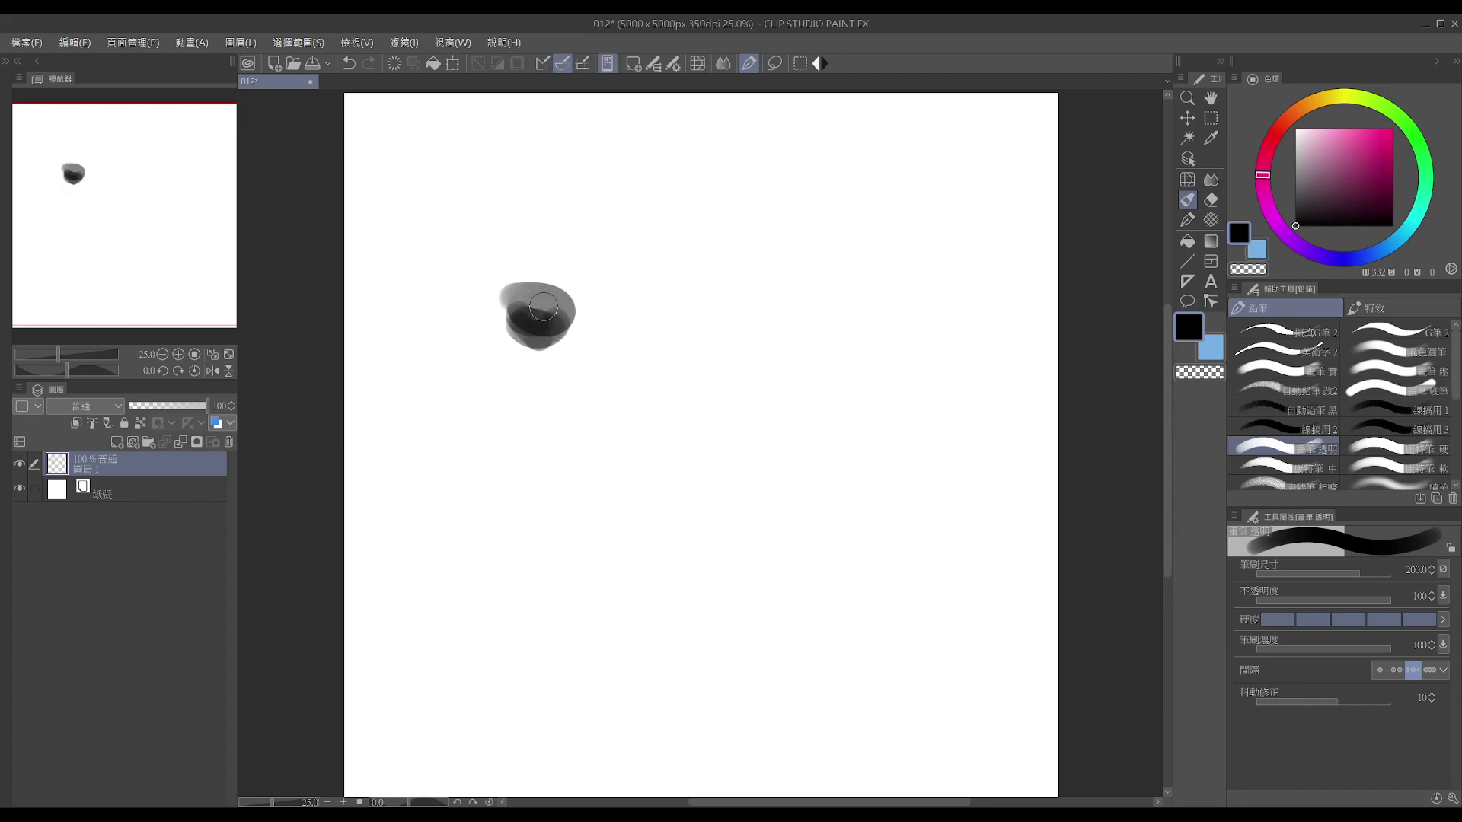
key(ctrl+z)
key(ctrl+z)
key(ctrl+z)
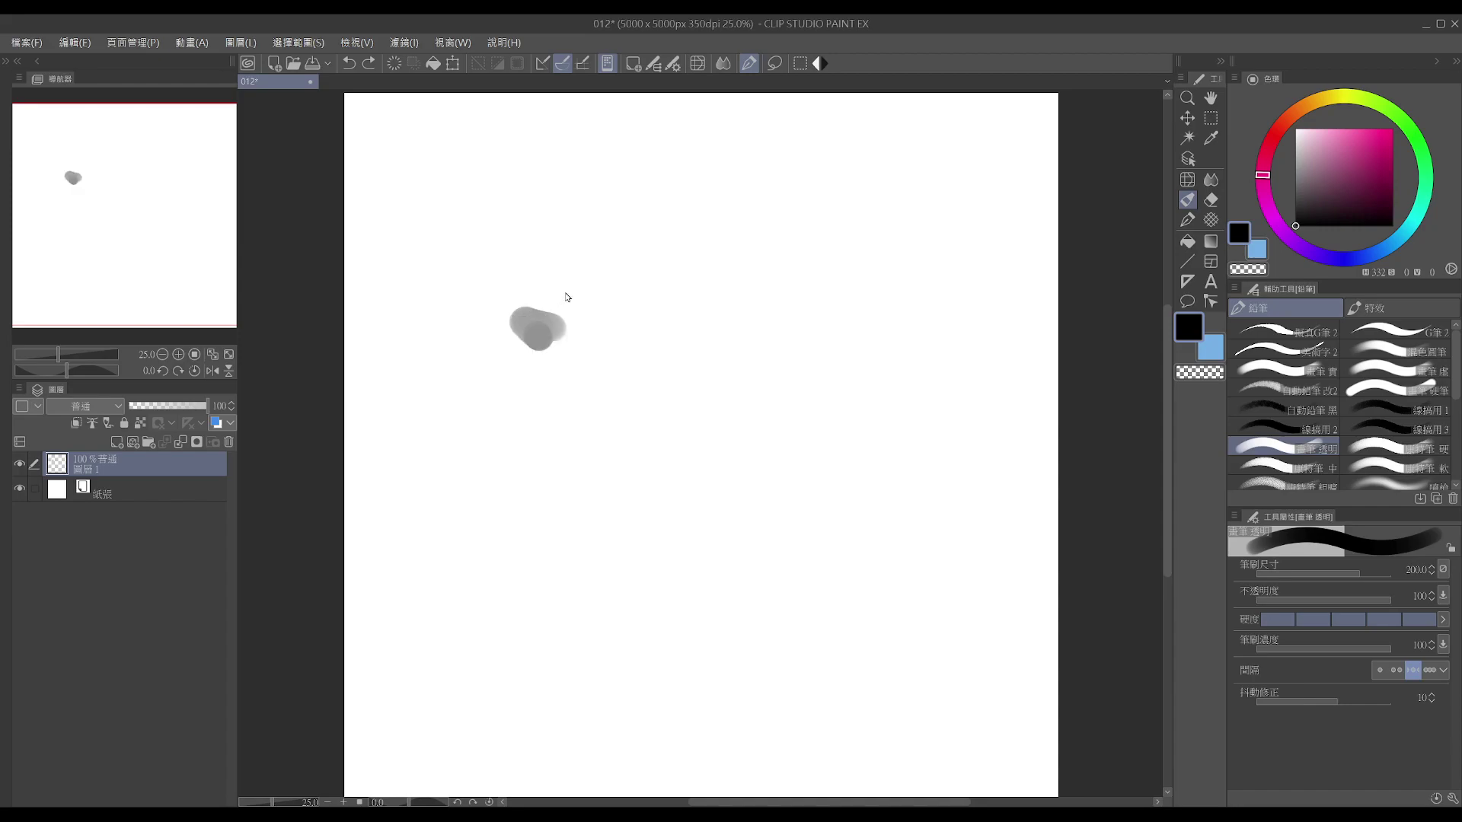
key(ctrl+z)
key(ctrl+z)
- Paint a round head, sample its grey as the drawing colour, and block in the skull, neck and near arm with translucent strokes
drag(513, 311, 526, 314)
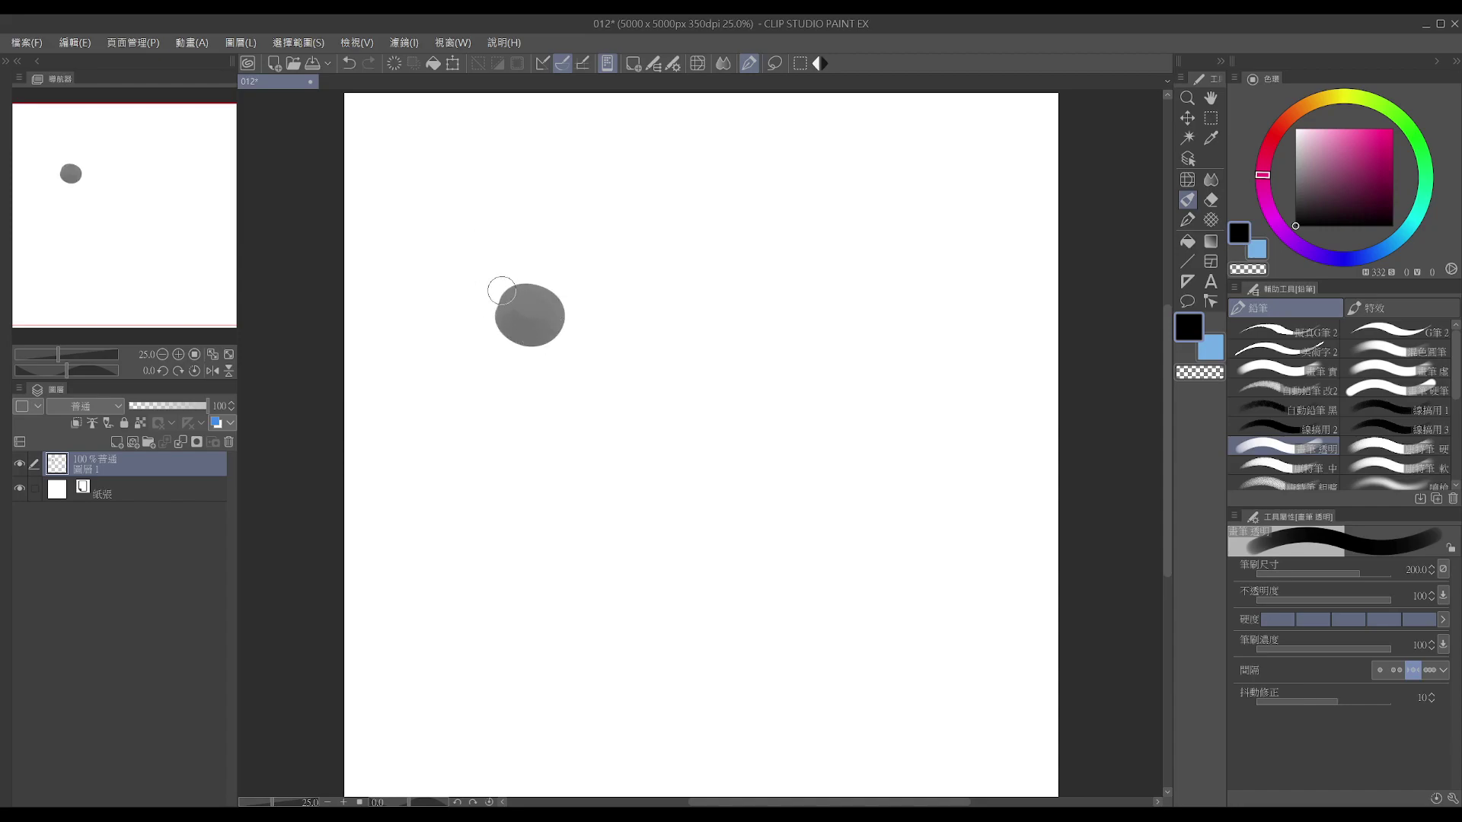
alt+click(524, 318)
mouse_move(493, 297)
mouse_down()
mouse_move(573, 302)
mouse_move(502, 320)
mouse_move(560, 329)
mouse_move(537, 275)
mouse_move(601, 303)
mouse_move(670, 228)
mouse_move(644, 270)
mouse_move(750, 197)
mouse_move(730, 280)
mouse_up()
- Reduce the brush size to 170 and paint the near arm's forearm sloping down from the raised elbow
key(bracketleft)
key(bracketleft)
mouse_move(733, 190)
mouse_down()
mouse_move(765, 200)
mouse_move(738, 296)
mouse_move(706, 325)
mouse_up()
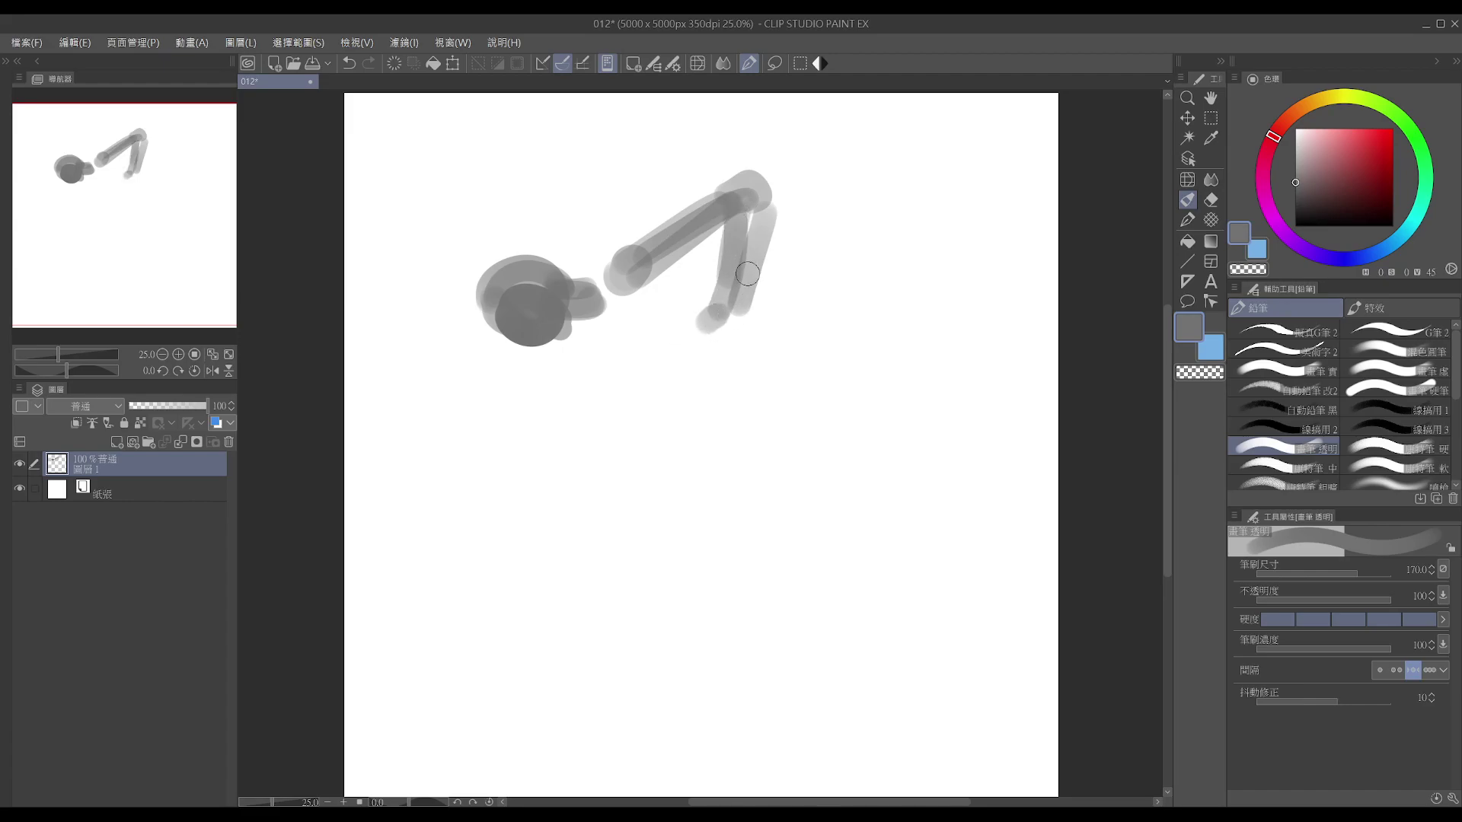
- Enlarge the eraser to size 100 and trim the outer edge of the near forearm
key(e)
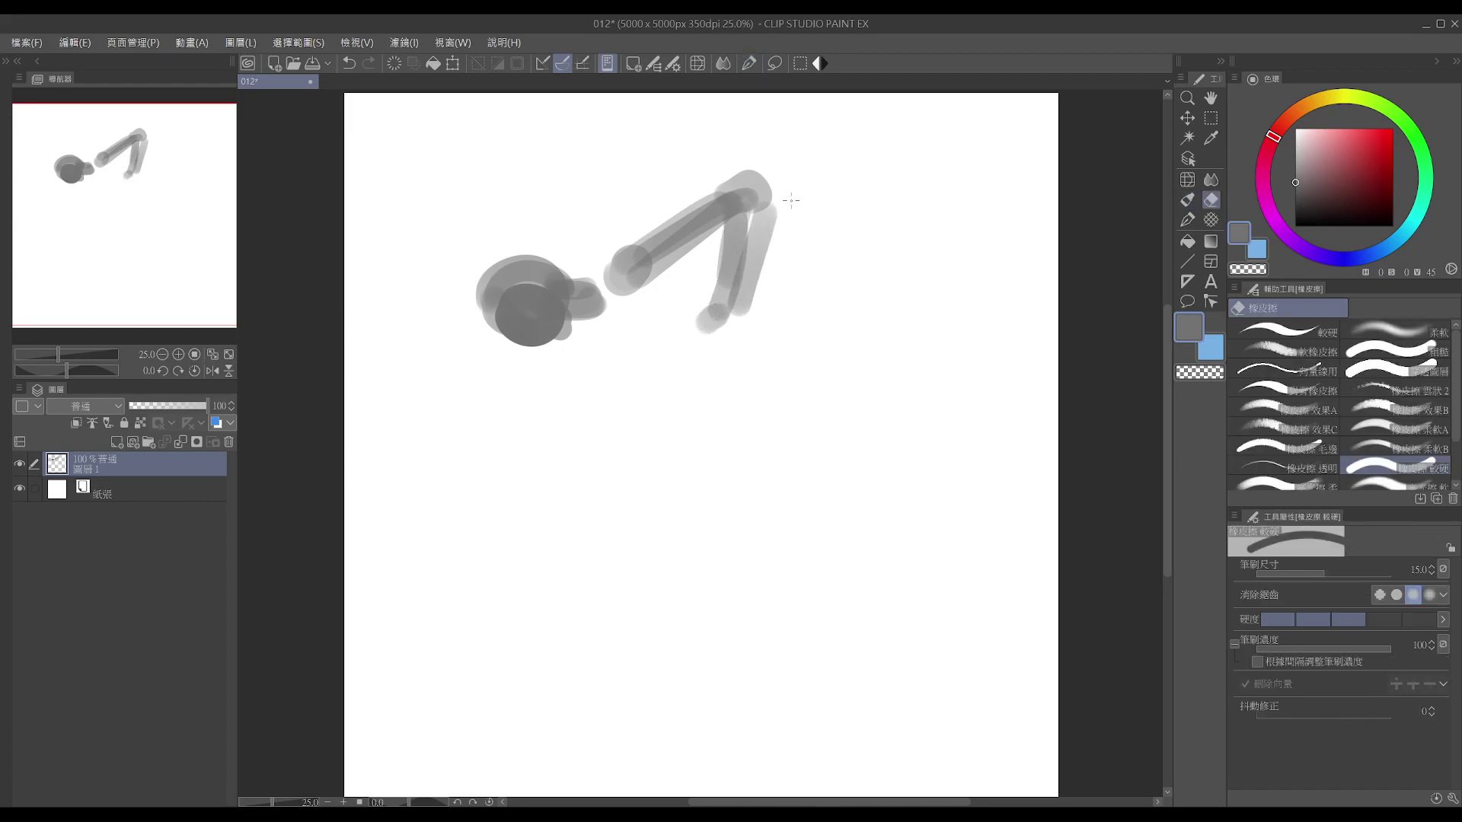
key(bracketright)
key(bracketright)
key(bracketright)
key(bracketright)
key(bracketright)
key(bracketright)
key(bracketright)
key(bracketright)
key(bracketright)
drag(782, 223, 741, 332)
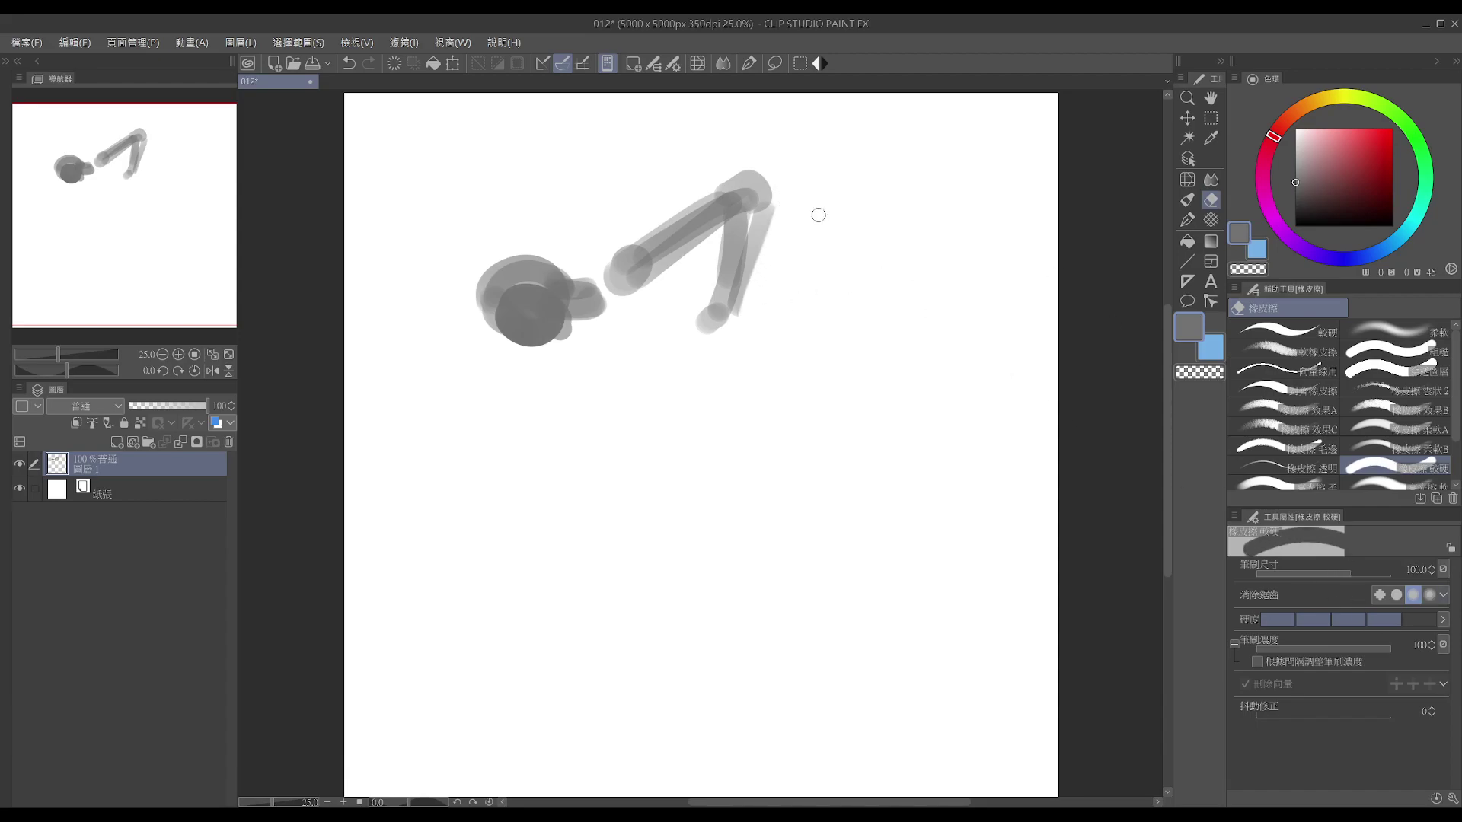
- Repaint the near forearm's outer stroke from elbow to wrist and slim its outer edge with the eraser
key(b)
drag(775, 211, 721, 331)
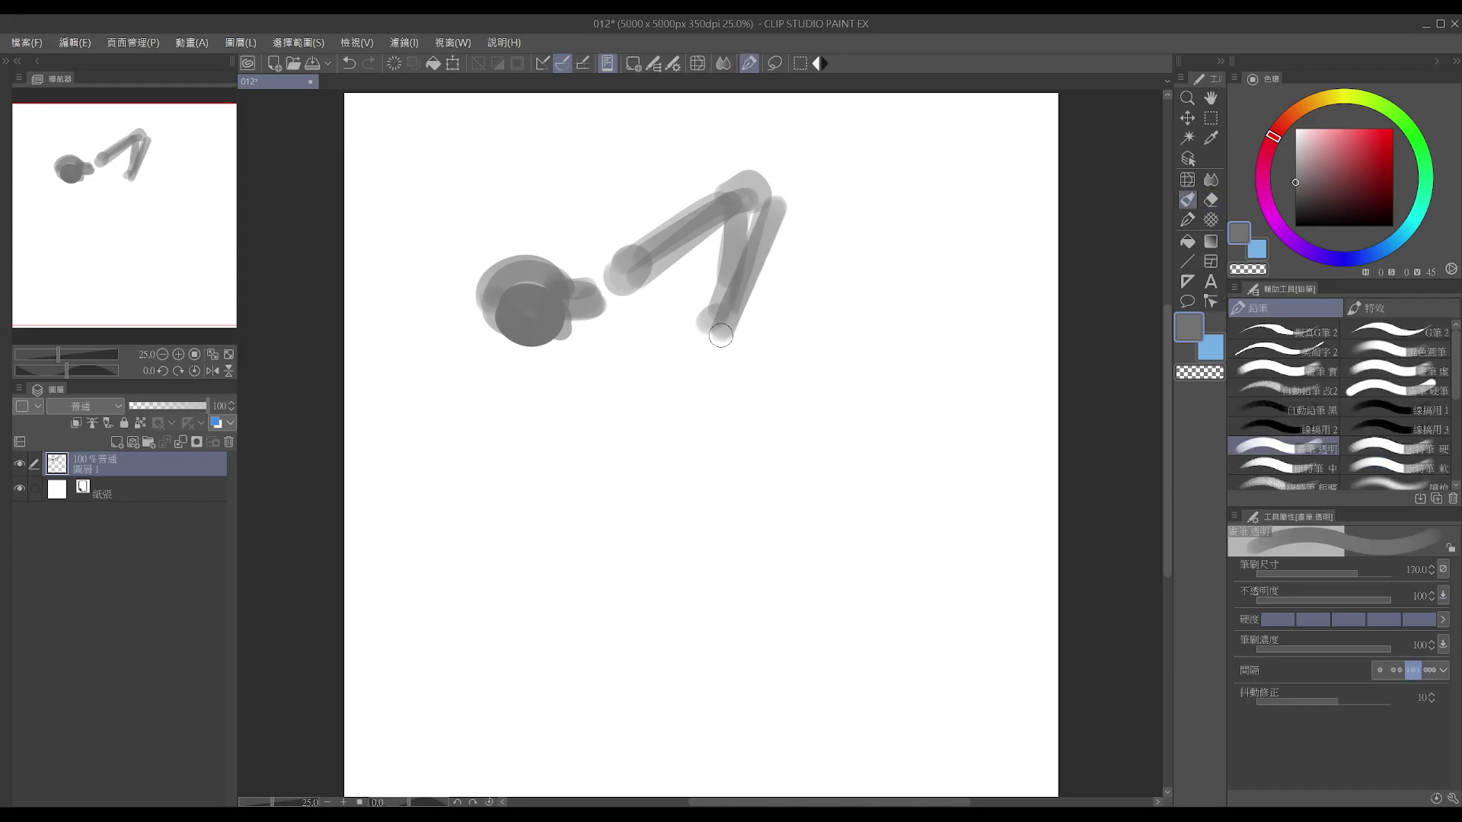
key(e)
mouse_move(796, 199)
mouse_down()
mouse_move(724, 341)
mouse_move(707, 339)
mouse_move(733, 354)
mouse_move(715, 418)
mouse_up()
- Paint the near wrist and palm below the forearm and begin the hand's lower contour
key(b)
key(e)
key(b)
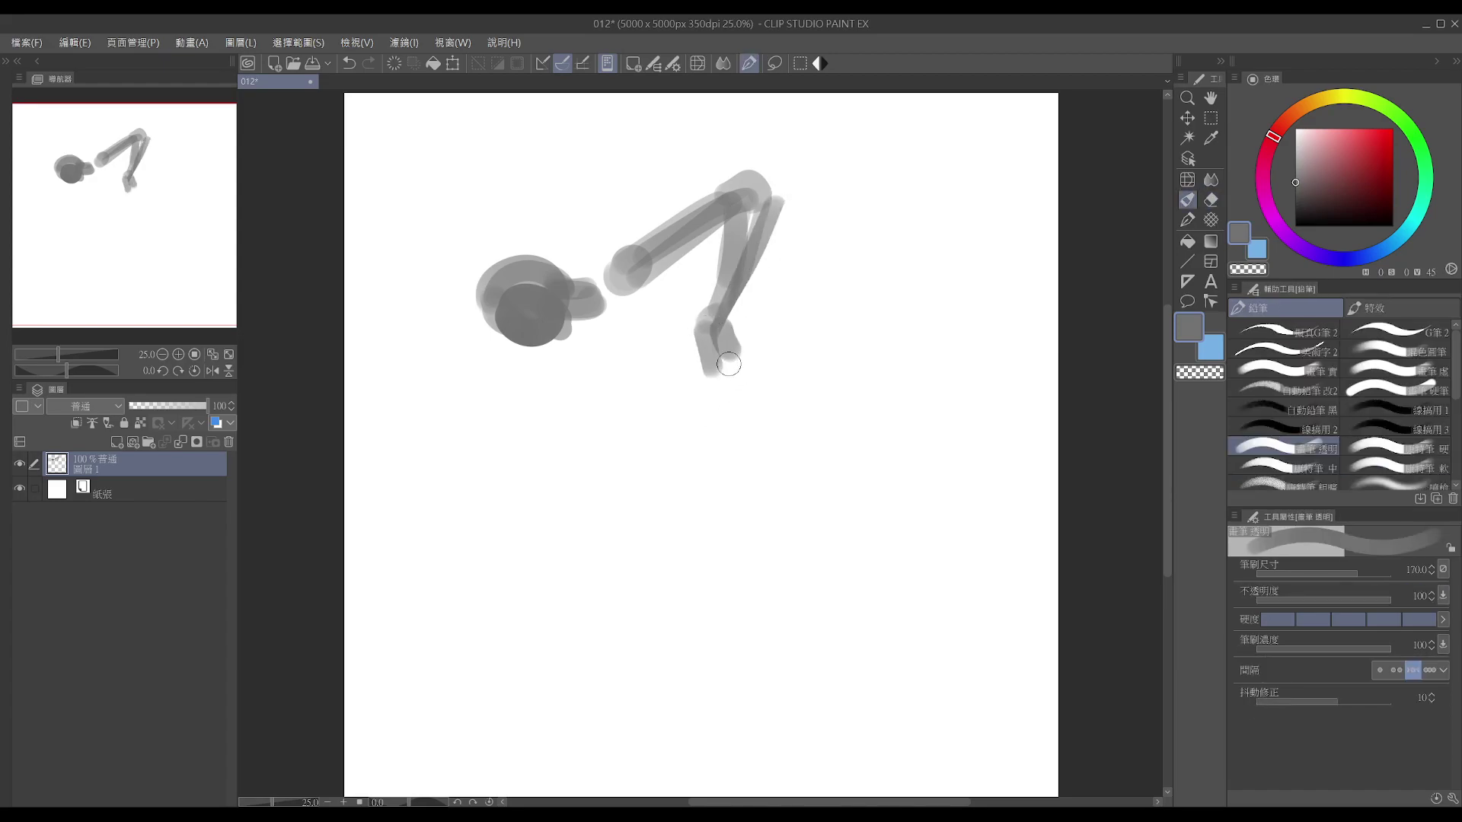
mouse_move(726, 368)
mouse_down()
mouse_move(743, 358)
mouse_move(723, 384)
mouse_move(753, 365)
mouse_move(732, 389)
mouse_up()
key(e)
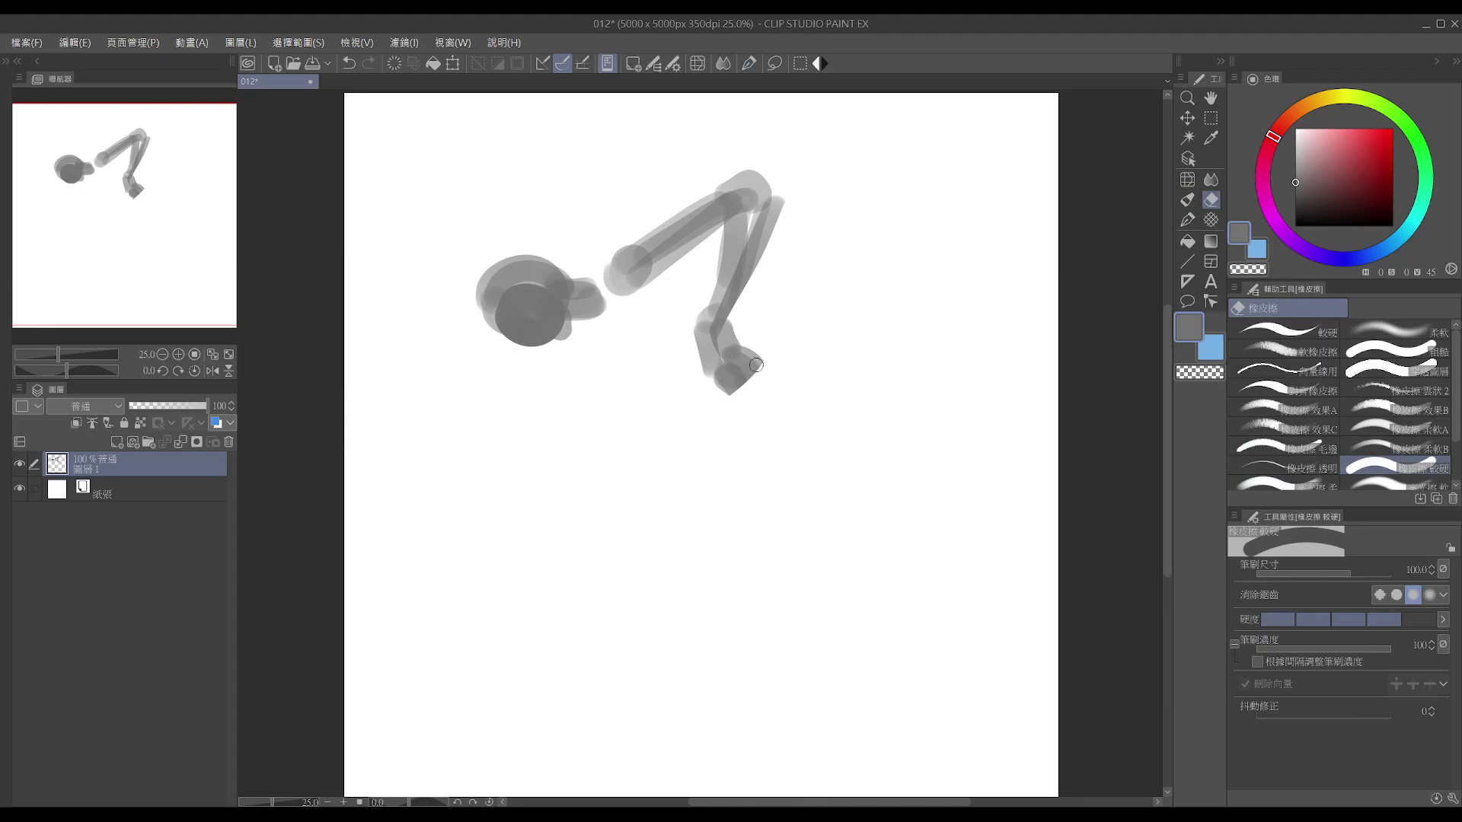
key(b)
key(e)
key(b)
drag(714, 382, 728, 406)
key(e)
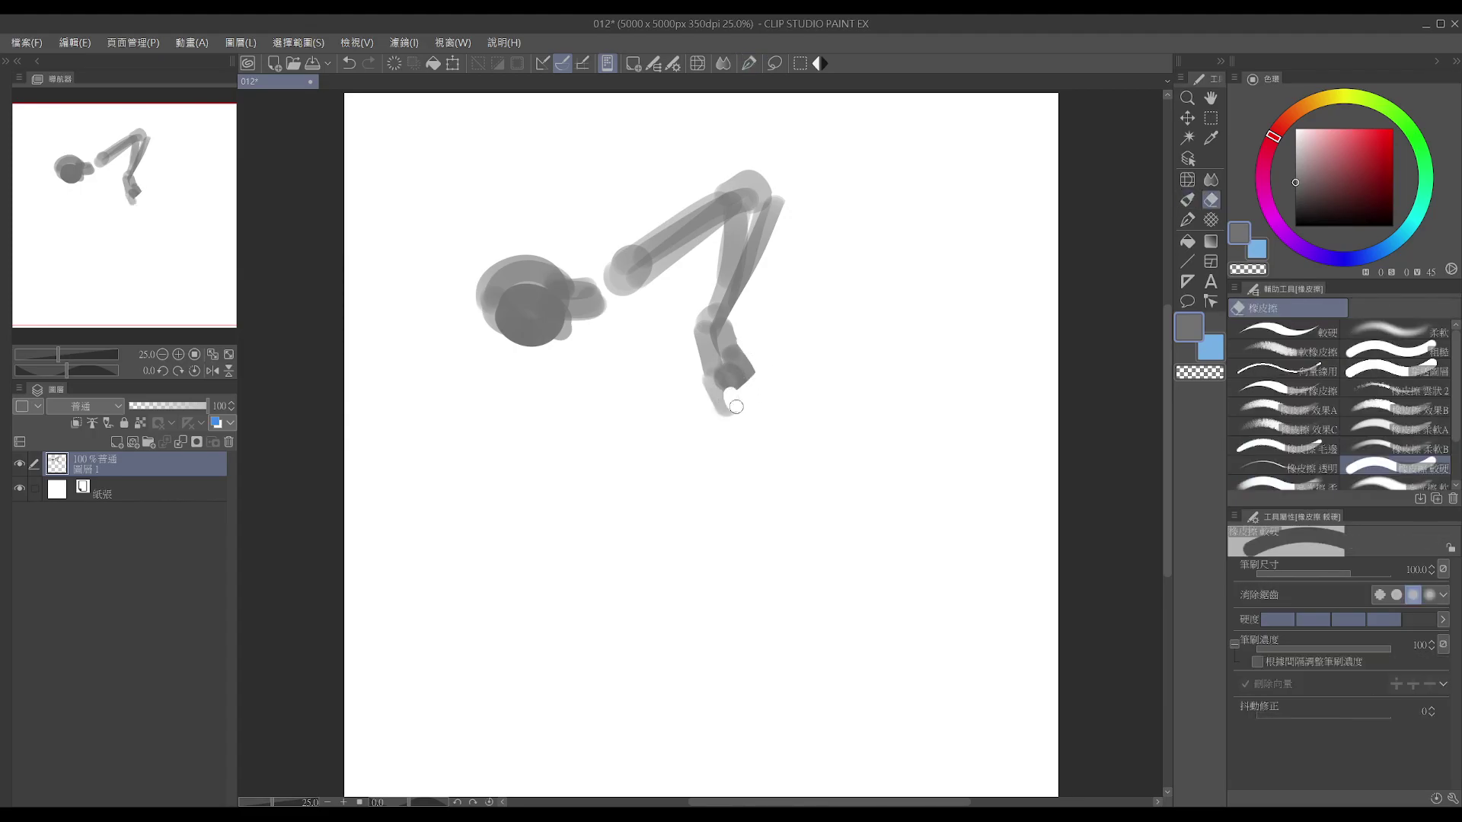
- Shape the near hand by painting separate fingers beneath the palm, undoing the stray edit
key(b)
click(756, 366)
key(e)
key(ctrl+z)
key(p)
mouse_move(747, 363)
mouse_down()
mouse_move(753, 383)
mouse_move(730, 399)
mouse_up()
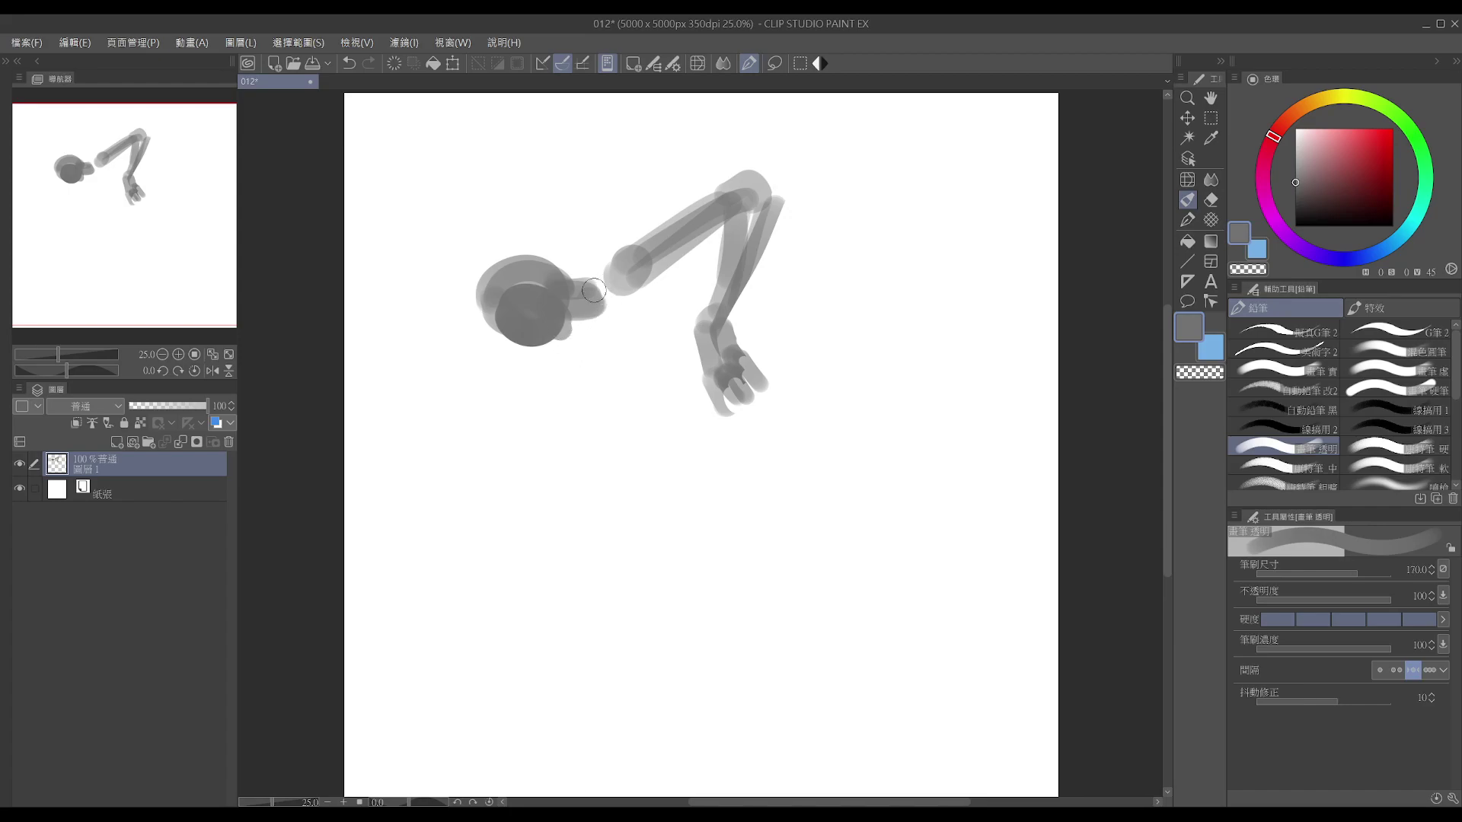
- Block in the shoulder and chest between neck and near arm, and add a short stroke beside the wrist
mouse_move(575, 277)
mouse_down()
mouse_move(615, 268)
mouse_move(598, 293)
mouse_move(646, 279)
mouse_move(622, 327)
mouse_move(628, 260)
mouse_move(651, 264)
mouse_move(677, 230)
mouse_move(772, 238)
mouse_up()
key(ctrl+z)
key(ctrl+z)
drag(676, 326, 703, 326)
drag(780, 240, 783, 302)
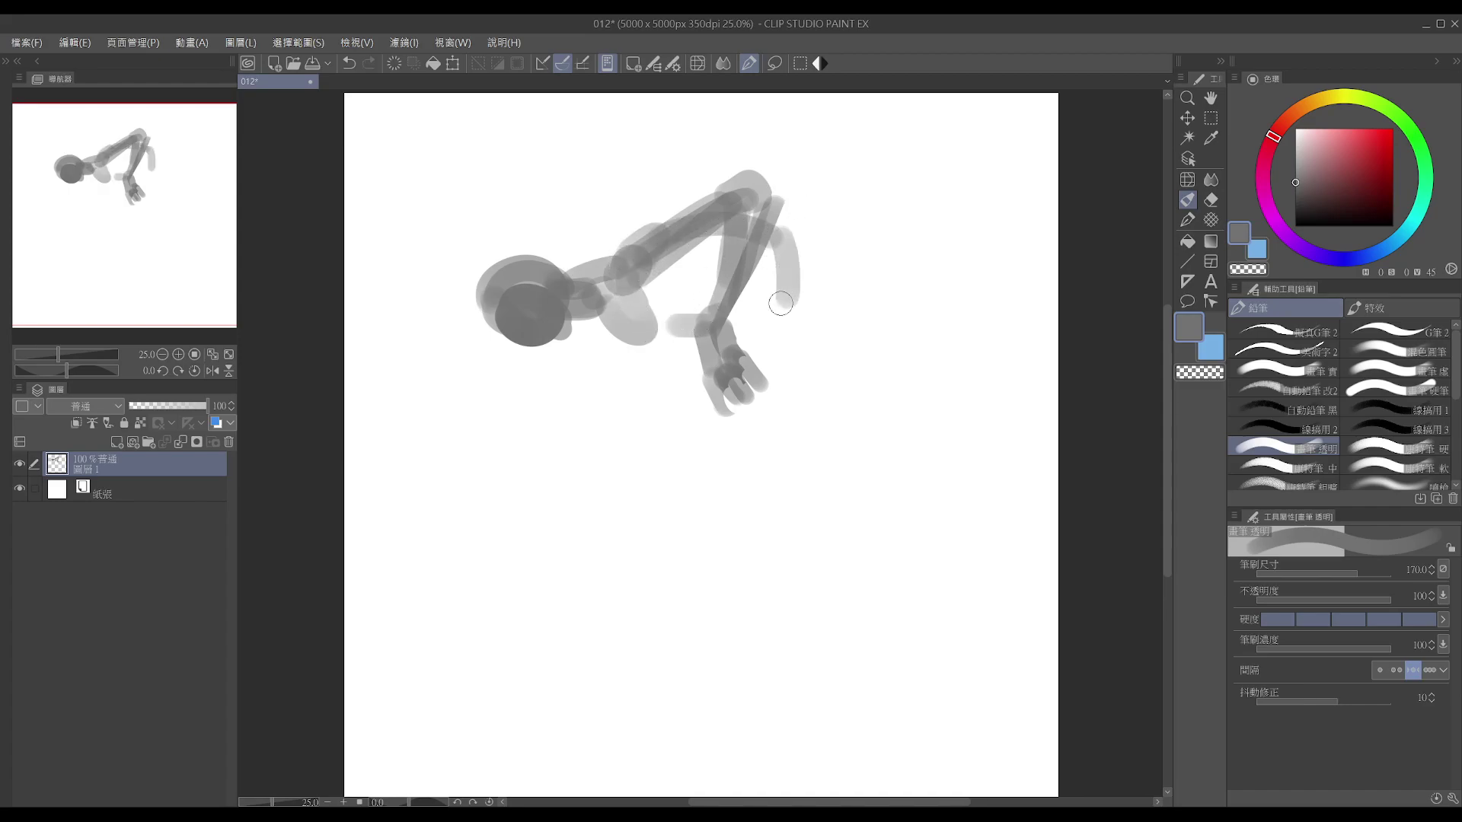
key(ctrl+z)
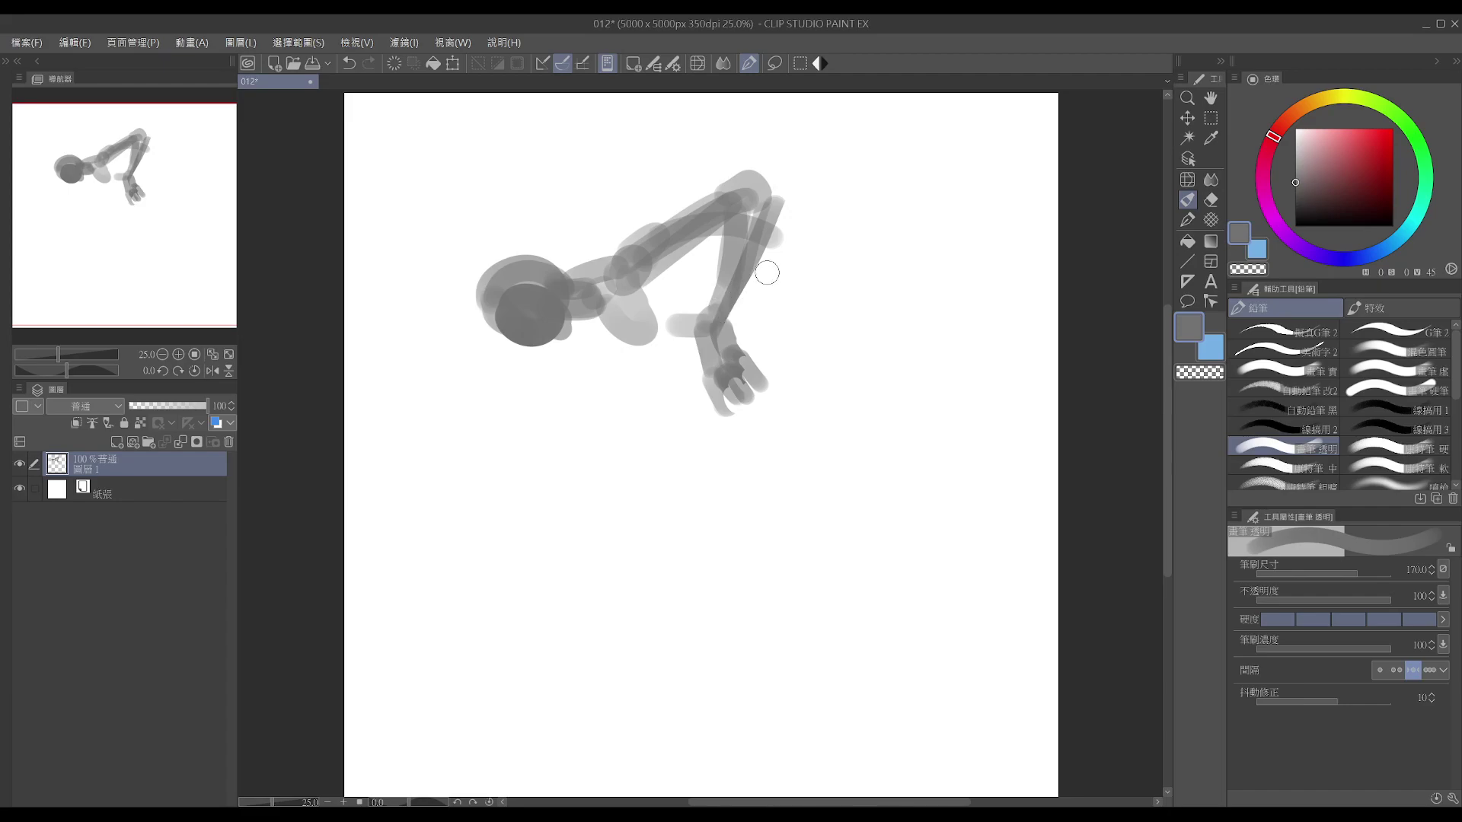
- Paint curved lower-back strokes behind the near forearm and trim their outer side with the eraser
drag(789, 263, 823, 314)
mouse_move(783, 247)
mouse_down()
mouse_move(734, 327)
mouse_move(835, 332)
mouse_move(762, 354)
mouse_up()
key(e)
drag(821, 265, 843, 340)
drag(820, 263, 851, 346)
- Paint waist strokes from beside the near hand across to the hip and dab in the hip's outer point
key(b)
mouse_move(751, 337)
mouse_down()
mouse_move(778, 367)
mouse_move(762, 340)
mouse_move(789, 357)
mouse_move(835, 366)
mouse_up()
key(e)
key(p)
click(845, 343)
- Erase the overlap between the near forearm and back, and dab two spots for the lower abdomen beside the hand
key(e)
mouse_move(799, 224)
mouse_down()
mouse_move(778, 284)
mouse_move(754, 301)
mouse_up()
key(b)
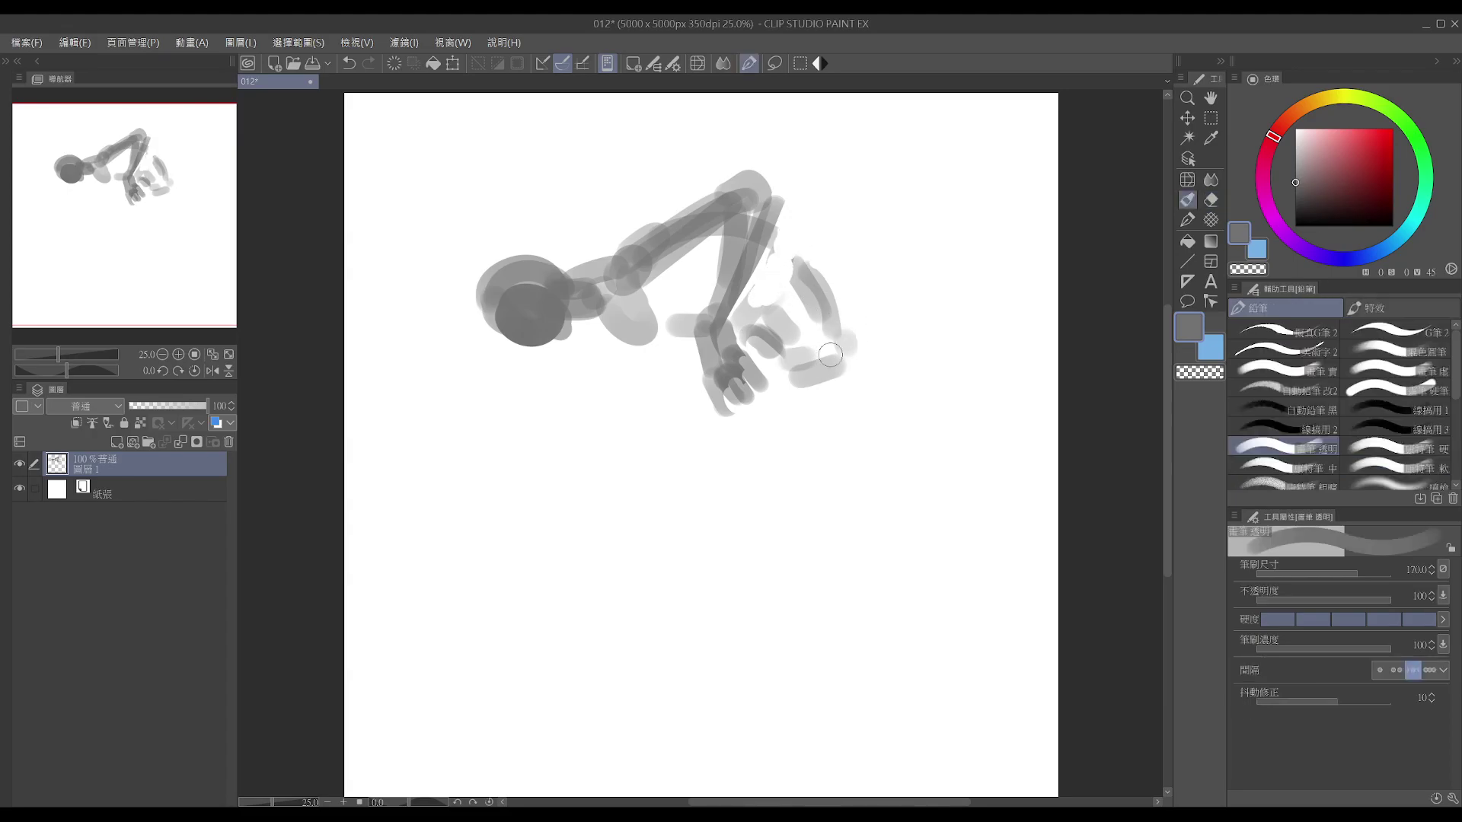
click(792, 401)
click(760, 402)
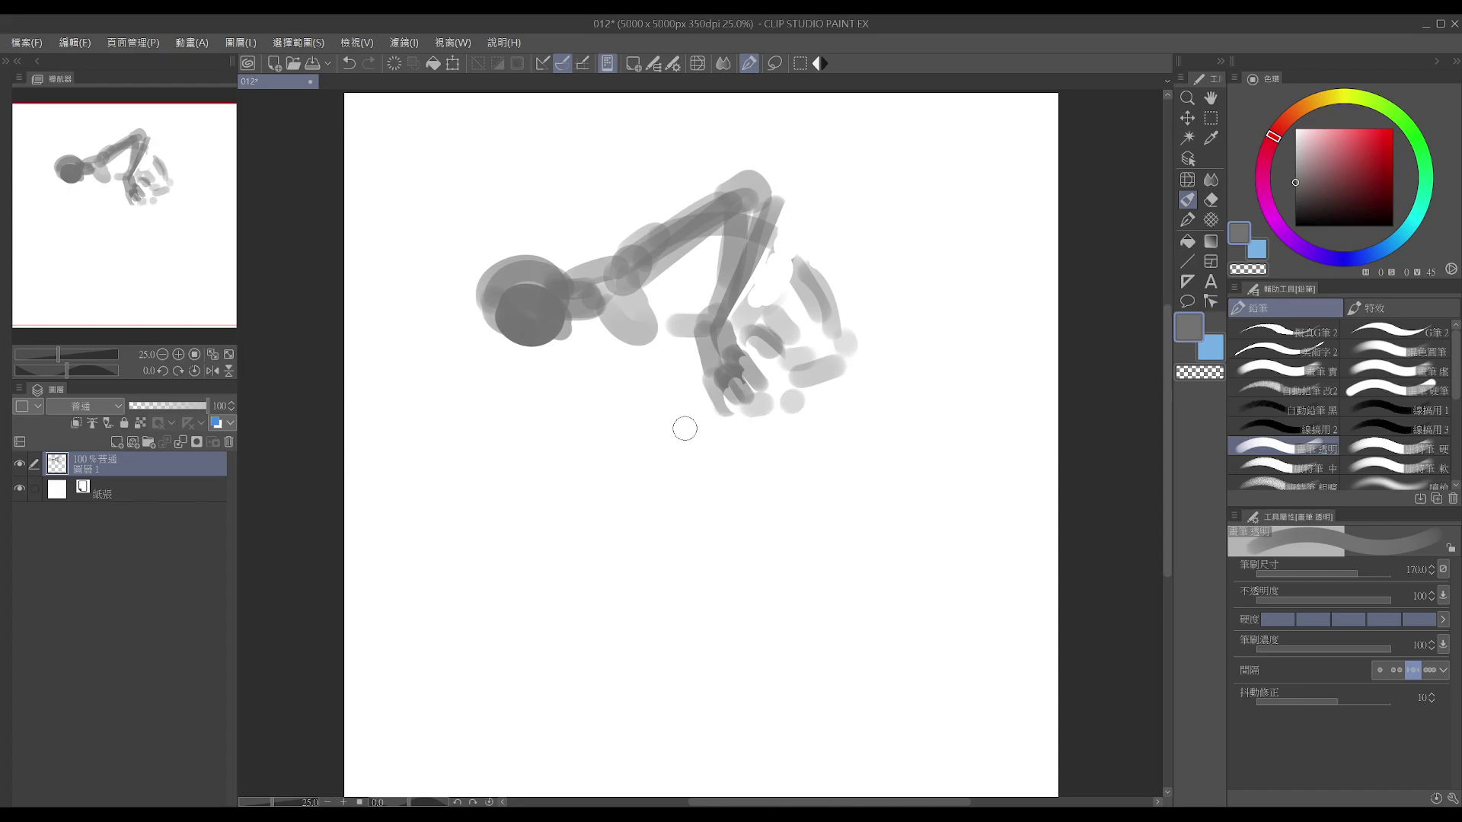
- Paint the thigh contour sloping down from the near hand and the rounded buttock curve below the hip
drag(720, 408, 638, 469)
drag(842, 367, 847, 445)
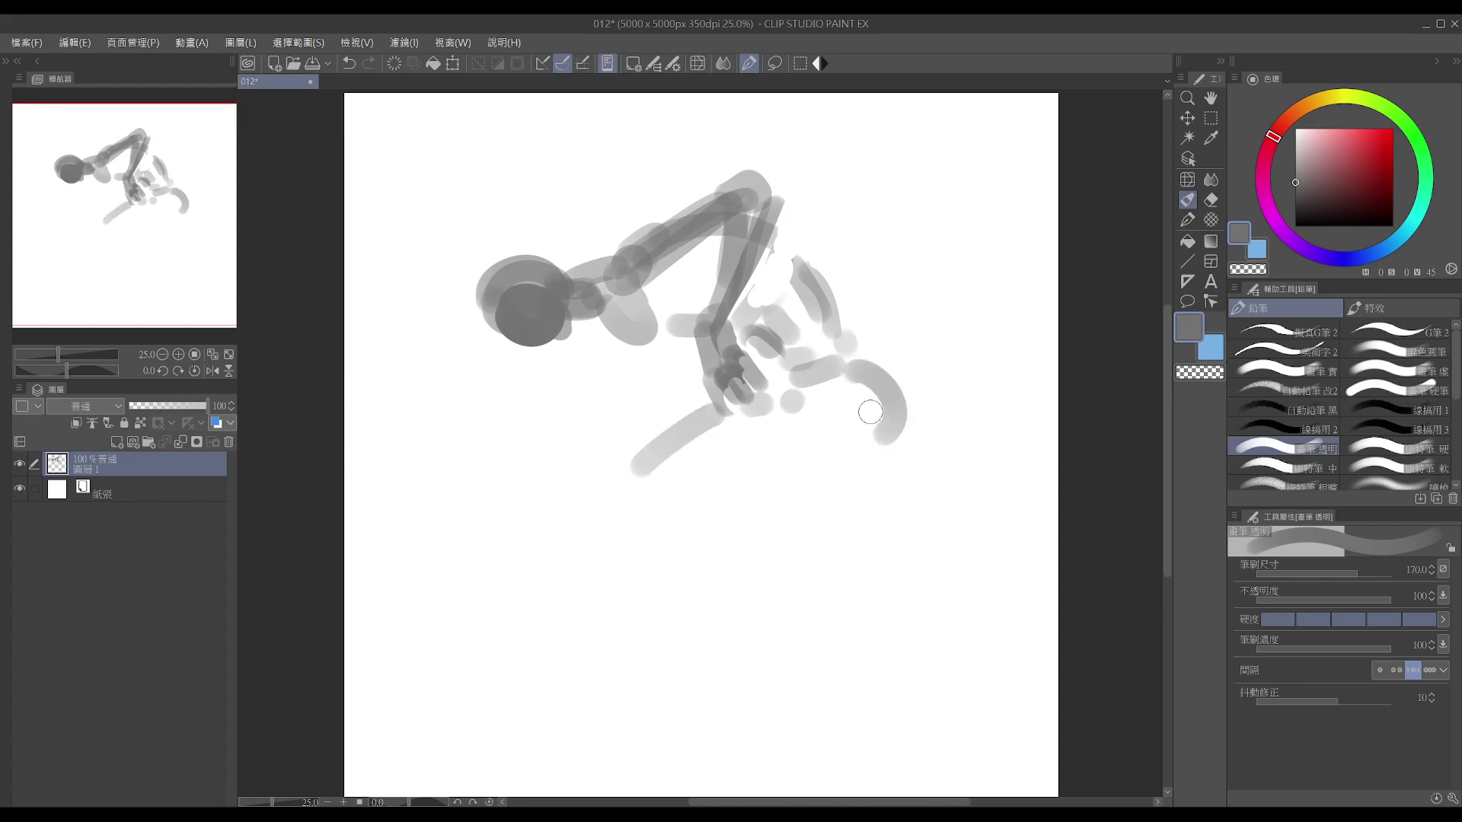
key(ctrl+z)
drag(841, 365, 845, 446)
key(e)
mouse_move(638, 469)
mouse_down()
mouse_move(711, 414)
mouse_move(590, 529)
mouse_up()
key(p)
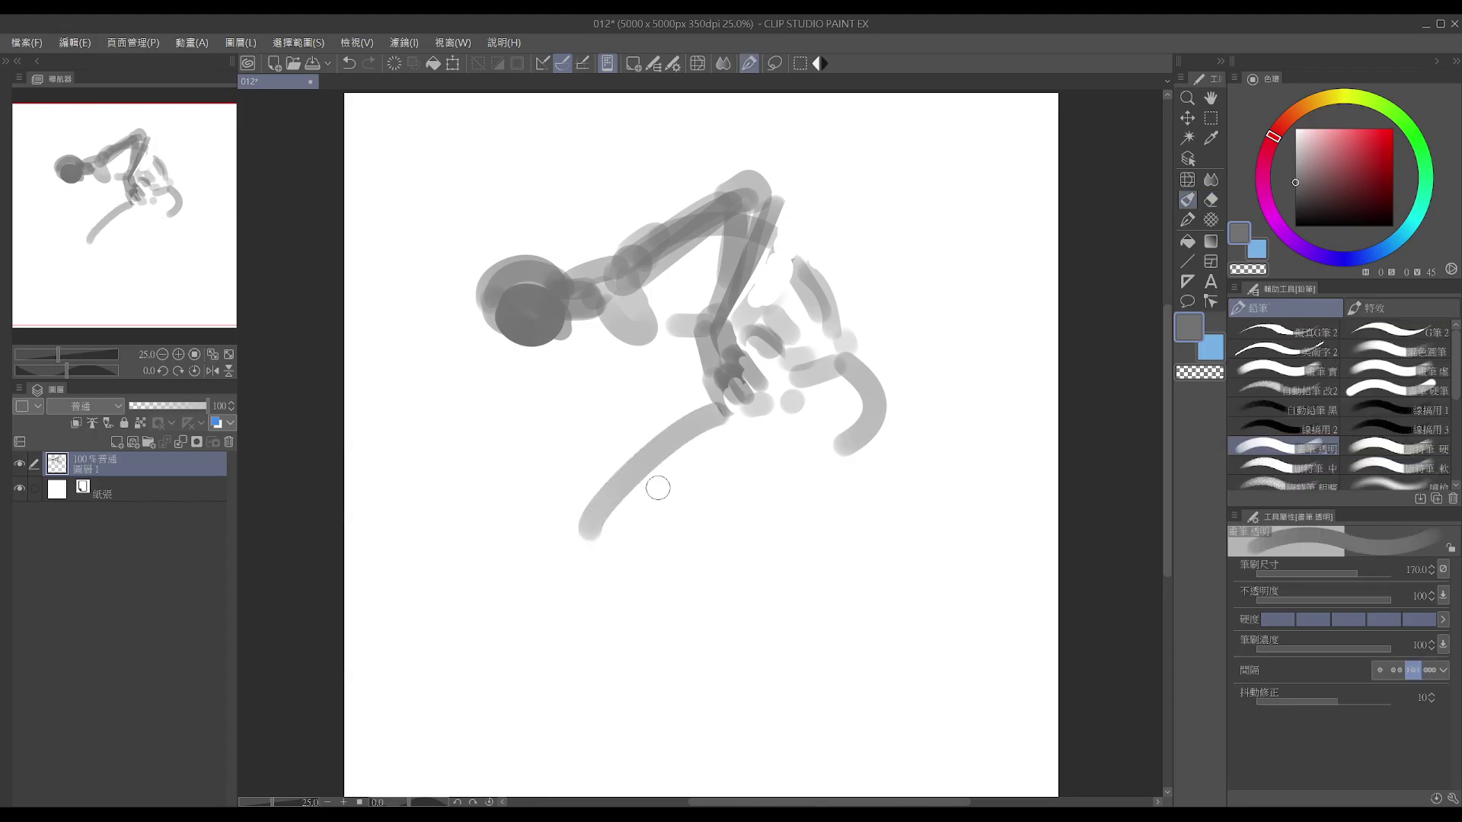
- Undo the last thigh stroke, repaint the thigh down to the knee, and round off the knee's front
key(ctrl+z)
mouse_move(715, 407)
mouse_down()
mouse_move(575, 501)
mouse_move(574, 531)
mouse_move(585, 443)
mouse_move(573, 578)
mouse_up()
key(e)
key(p)
drag(589, 489, 606, 520)
- Paint the folded lower leg from the knee back to the ankle, then add the heel and foot
drag(693, 468, 759, 478)
mouse_move(640, 524)
mouse_down()
mouse_move(701, 482)
mouse_move(668, 522)
mouse_move(840, 492)
mouse_up()
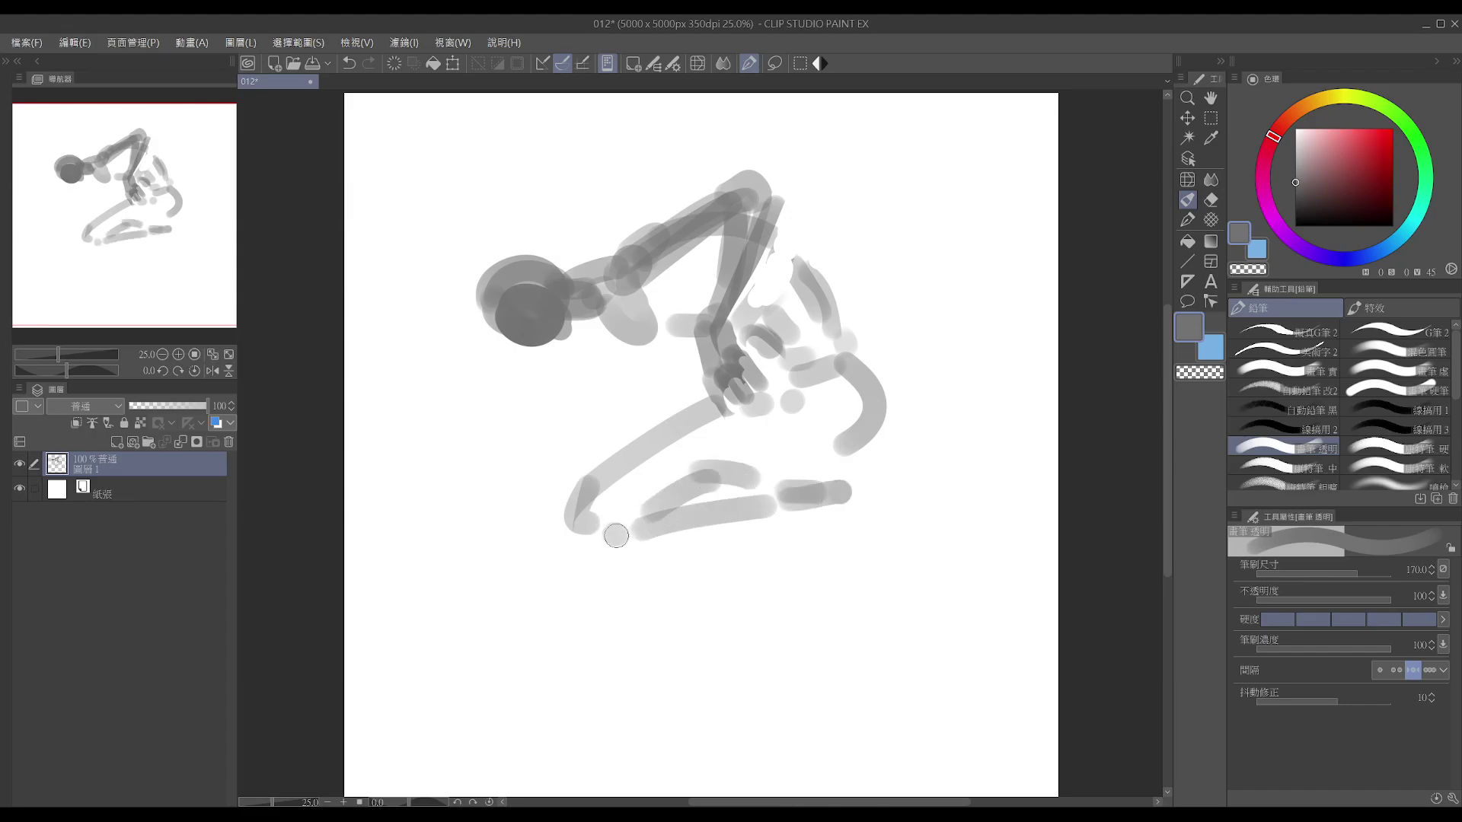
mouse_move(613, 543)
mouse_down()
mouse_move(813, 502)
mouse_move(752, 477)
mouse_move(837, 484)
mouse_move(781, 480)
mouse_move(864, 459)
mouse_move(881, 465)
mouse_move(869, 490)
mouse_move(853, 449)
mouse_move(871, 509)
mouse_move(884, 521)
mouse_move(877, 493)
mouse_move(894, 511)
mouse_move(872, 501)
mouse_move(898, 533)
mouse_up()
- Add the toes at the end of the foot and trim their underside with the eraser
key(e)
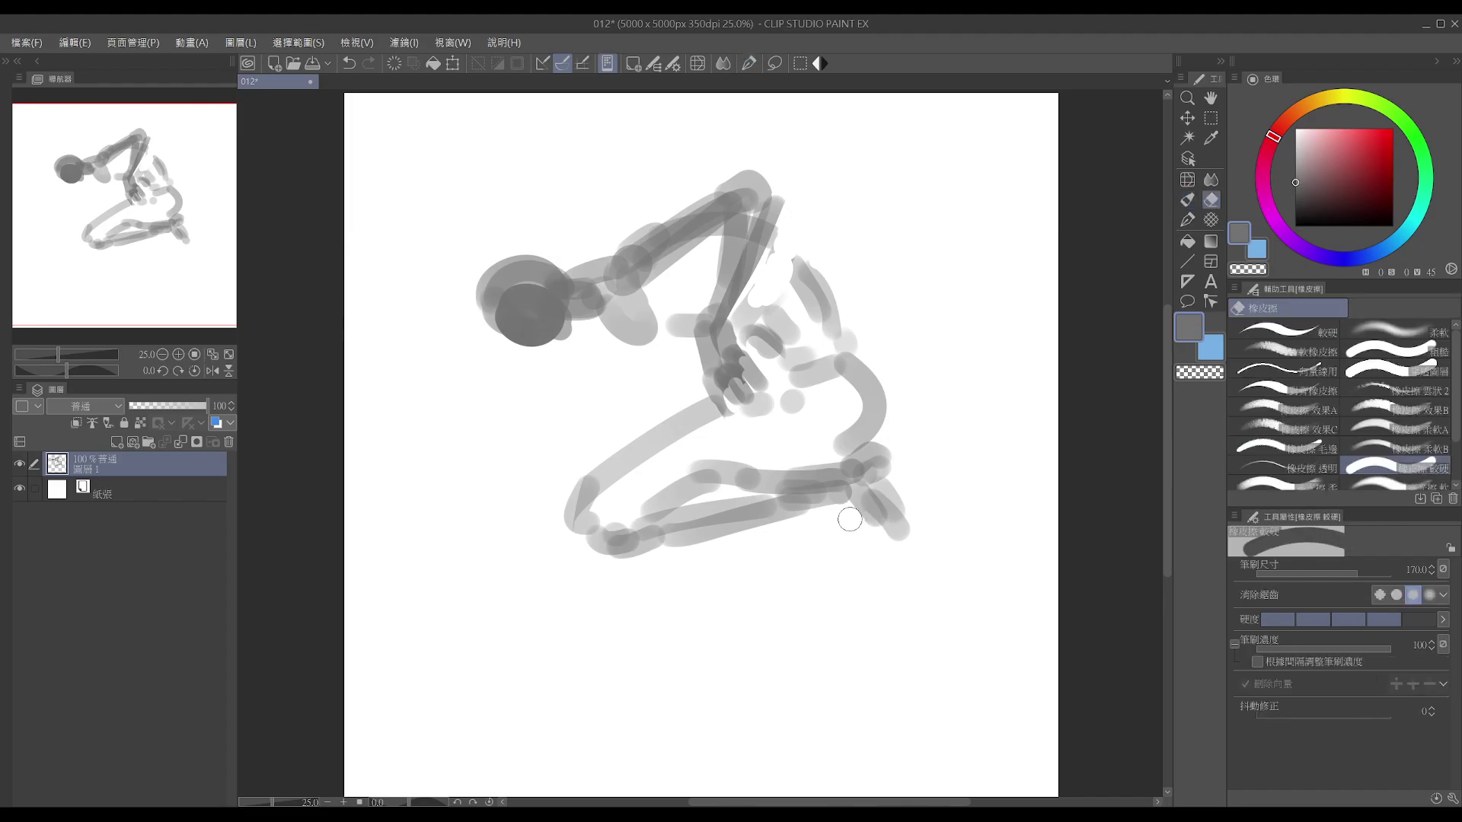
key(p)
drag(890, 539, 872, 542)
key(e)
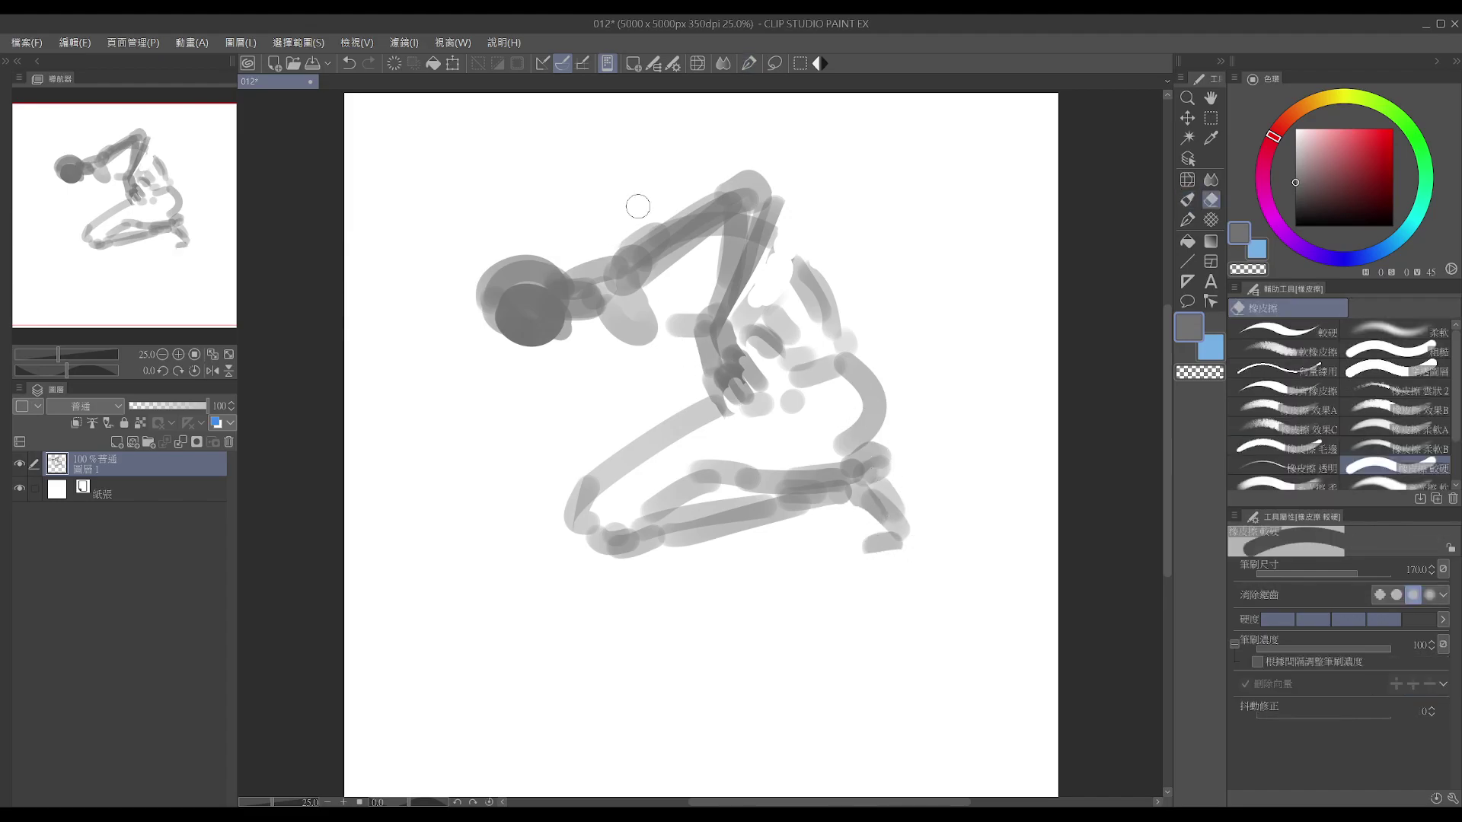
- Paint short strokes down from the base of the neck to start the far arm
key(p)
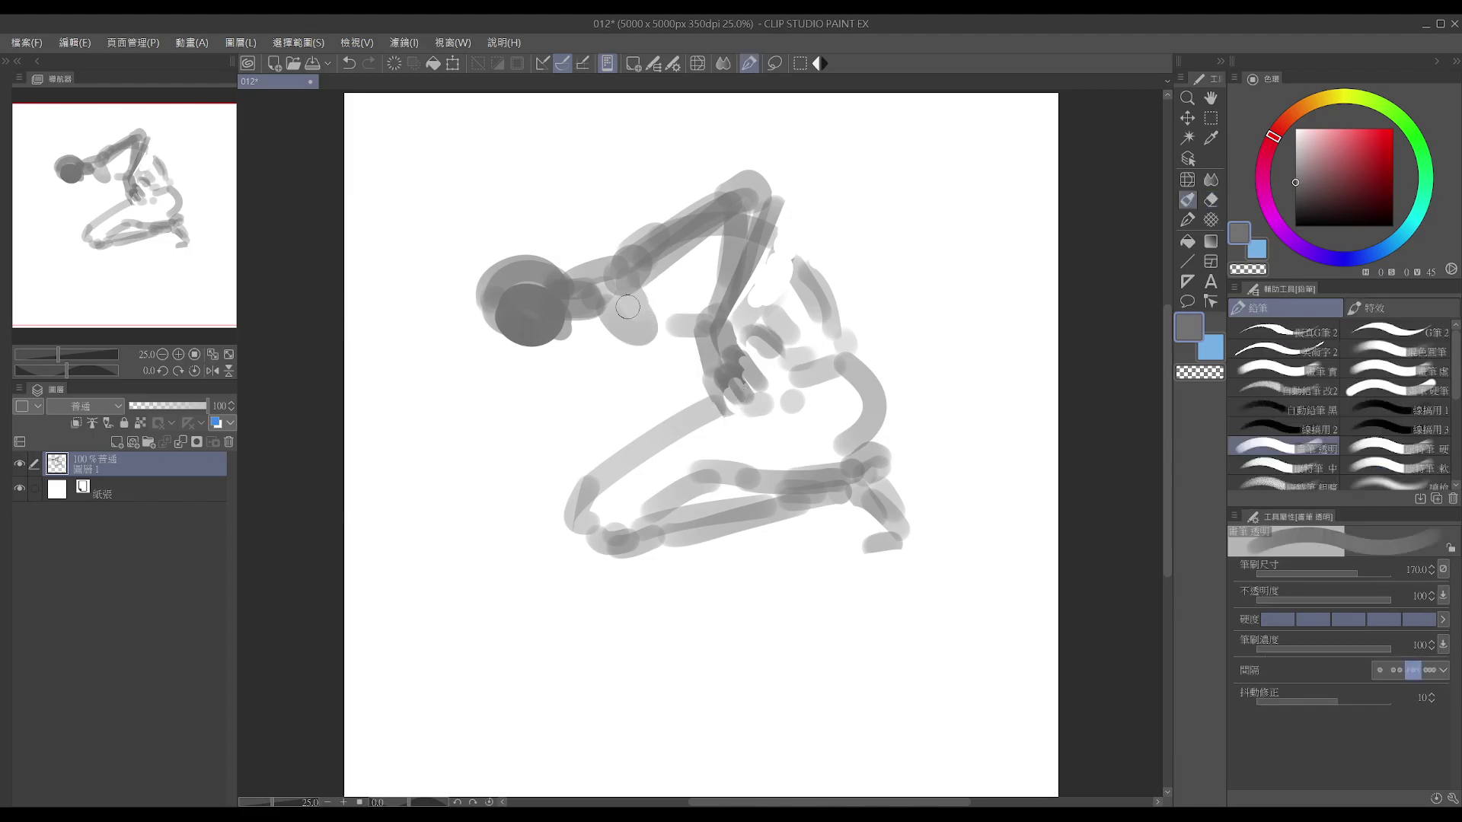
drag(599, 314, 590, 338)
drag(609, 290, 579, 346)
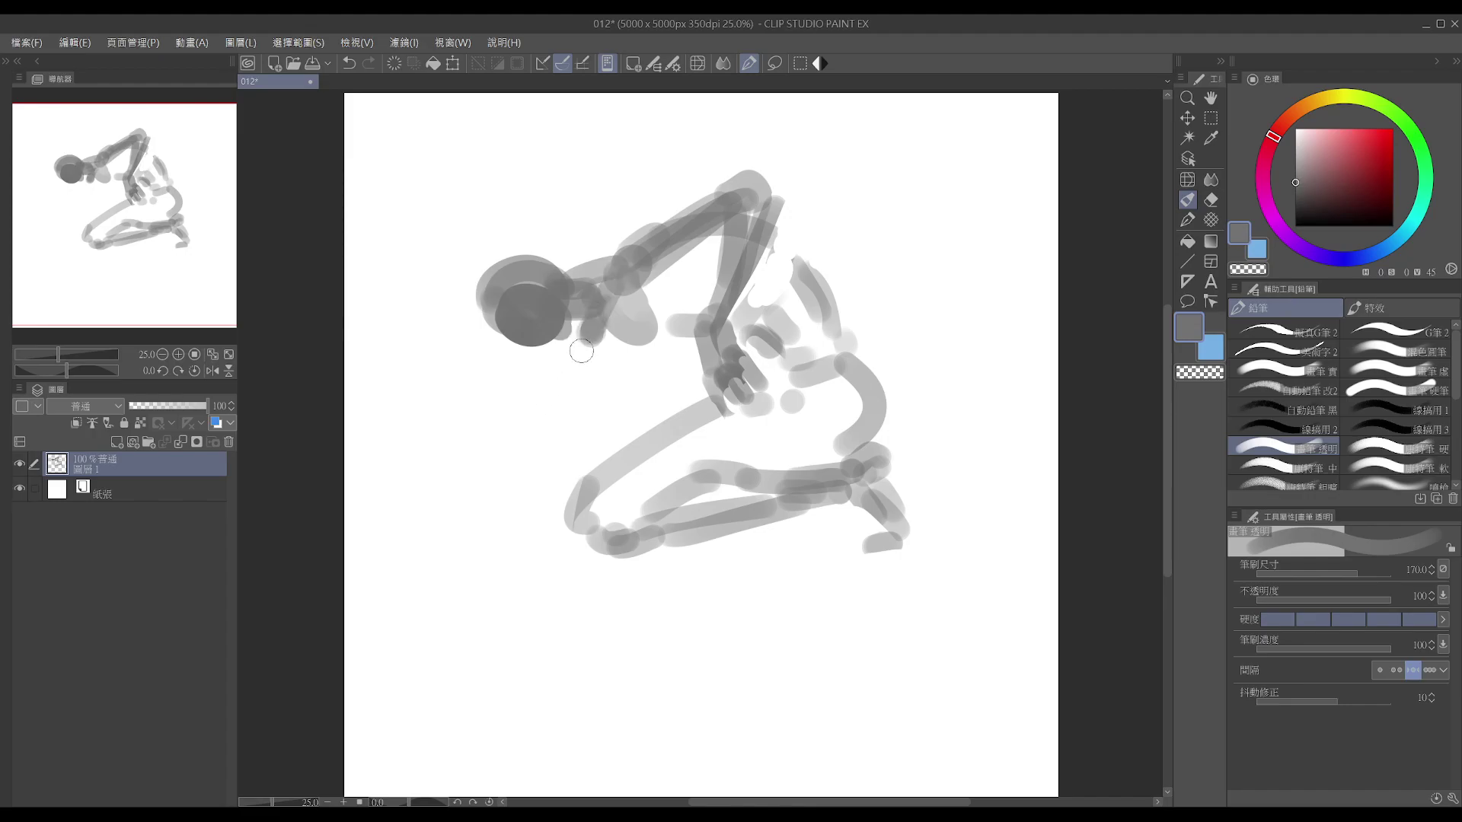
drag(525, 428, 557, 391)
drag(597, 343, 534, 422)
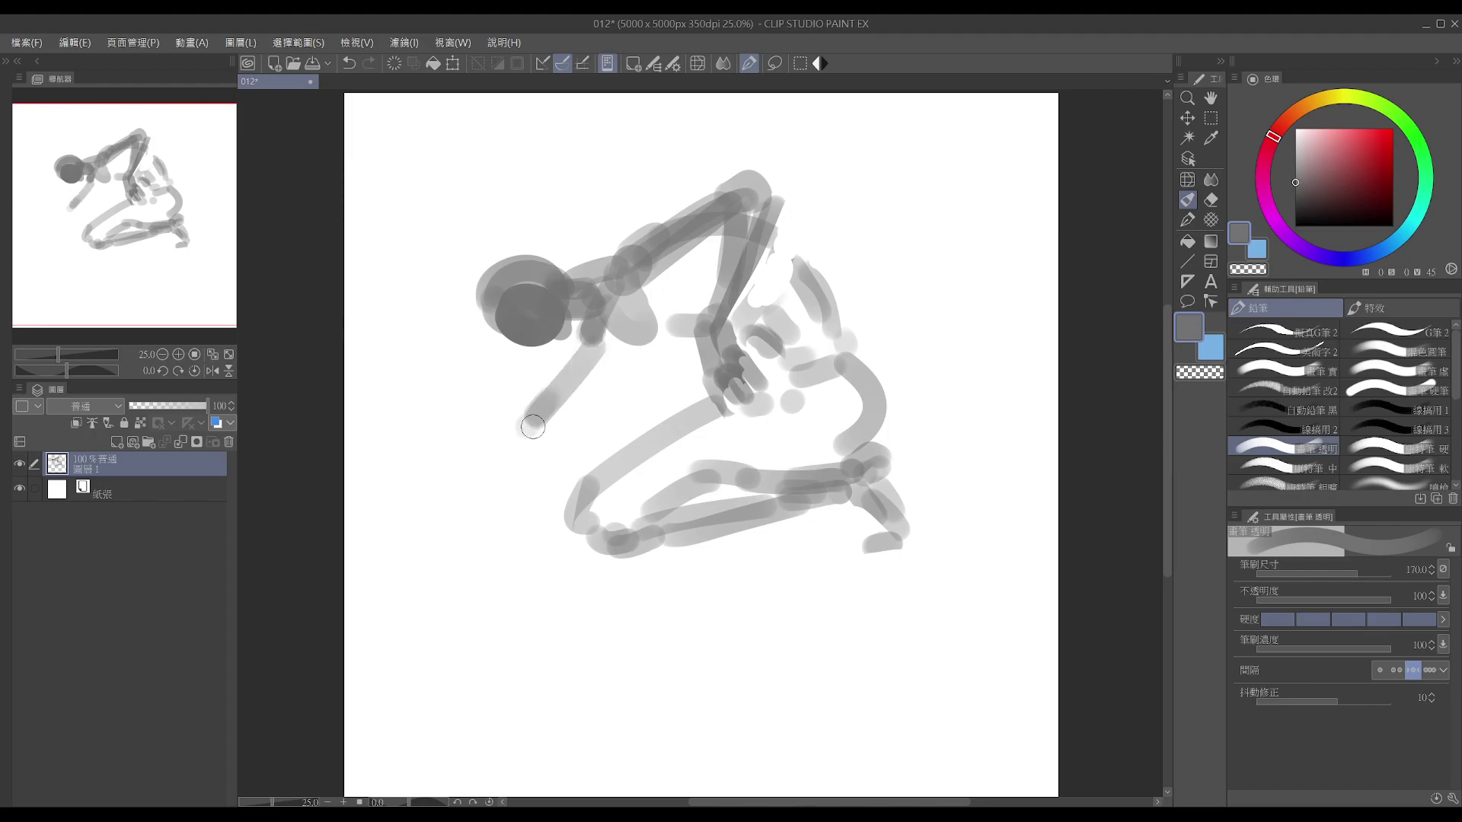
key(ctrl+z)
key(ctrl+z)
- Paint the far arm down from the neck to the wrist and block in its hand, undoing misplaced strokes
mouse_move(579, 343)
mouse_down()
mouse_move(540, 434)
mouse_move(584, 424)
mouse_move(564, 420)
mouse_move(545, 463)
mouse_up()
key(ctrl+z)
mouse_move(590, 417)
mouse_down()
mouse_move(553, 478)
mouse_move(607, 426)
mouse_up()
key(ctrl+z)
key(ctrl+z)
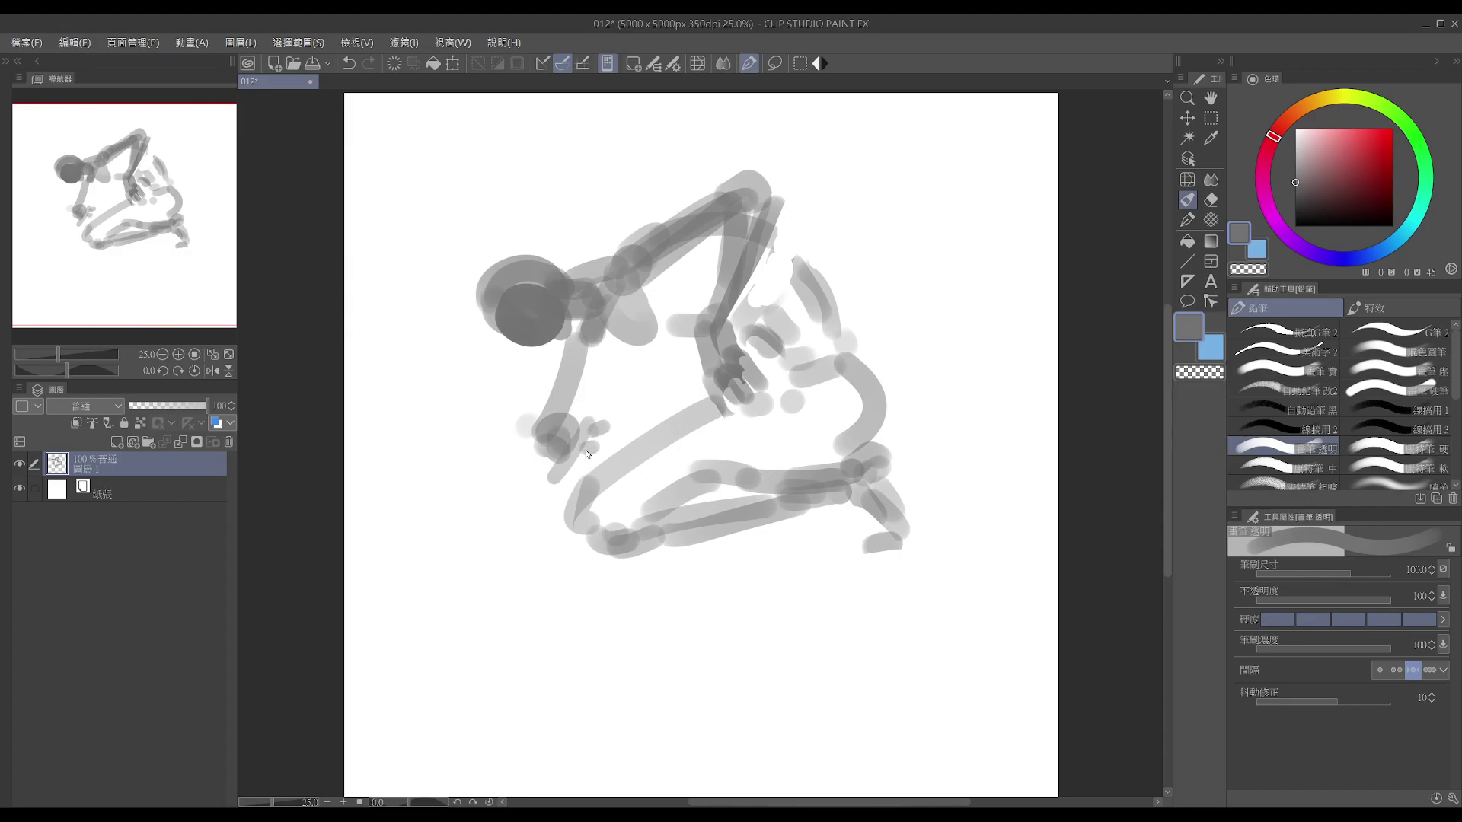
- Trim the far hand's fingertips with the eraser and refine its small finger strokes using a size 100 brush
key(e)
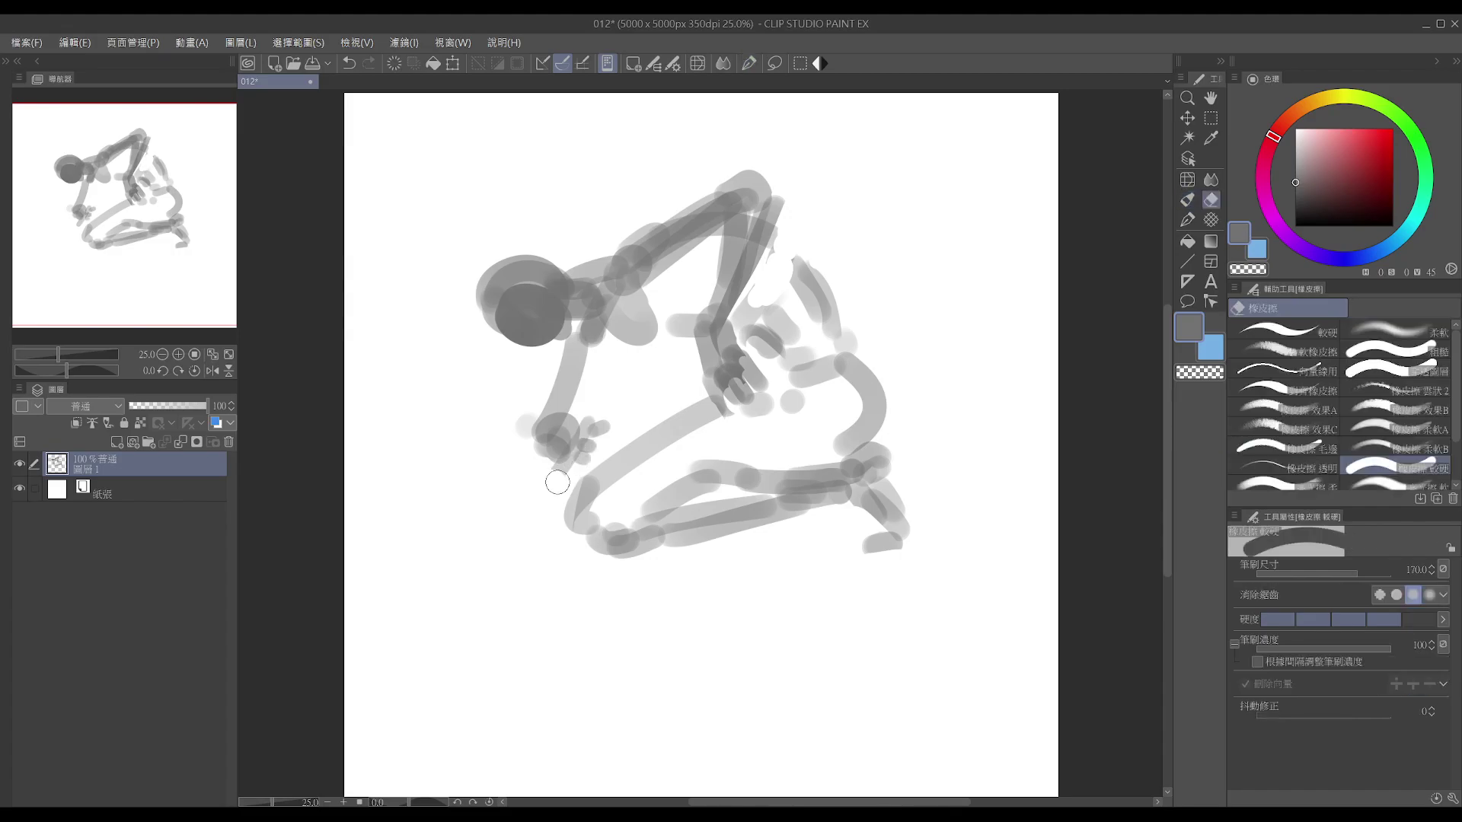
key(p)
key(e)
key(p)
key(e)
drag(609, 423, 607, 430)
key(p)
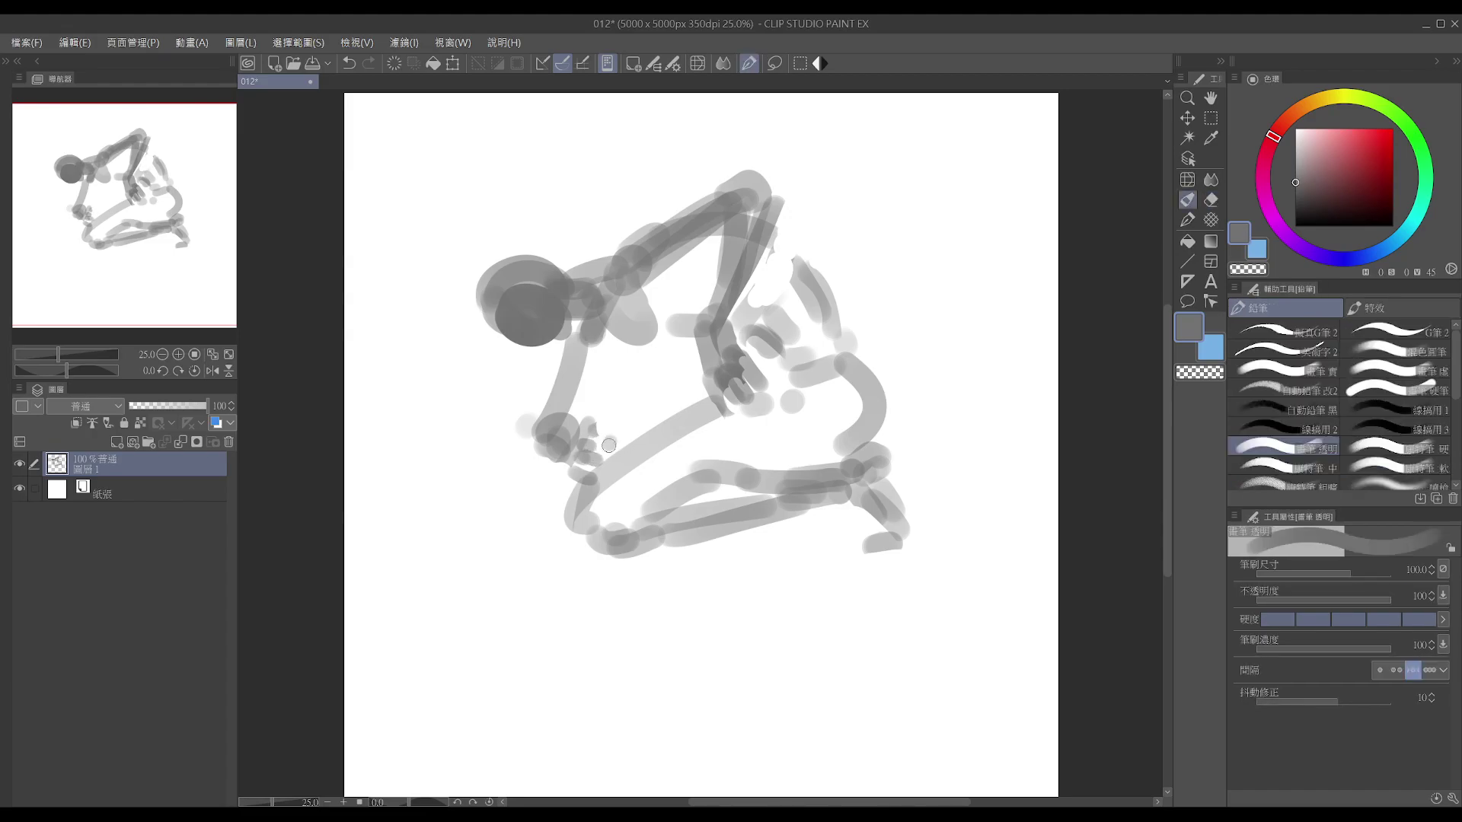
- Darken the far hand's fingers with extra strokes and erase excess paint around the lower fingertips
drag(621, 430, 601, 426)
key(e)
drag(578, 466, 591, 475)
key(p)
key(e)
key(p)
- Paint the thumb on the near hand and erase along the underside of the head and the far arm's outer edge
drag(707, 381, 701, 389)
key(e)
mouse_move(506, 359)
mouse_down()
mouse_move(535, 353)
mouse_move(567, 397)
mouse_up()
- Strengthen both edges of the far arm and build up its wrist and the back of its hand
key(p)
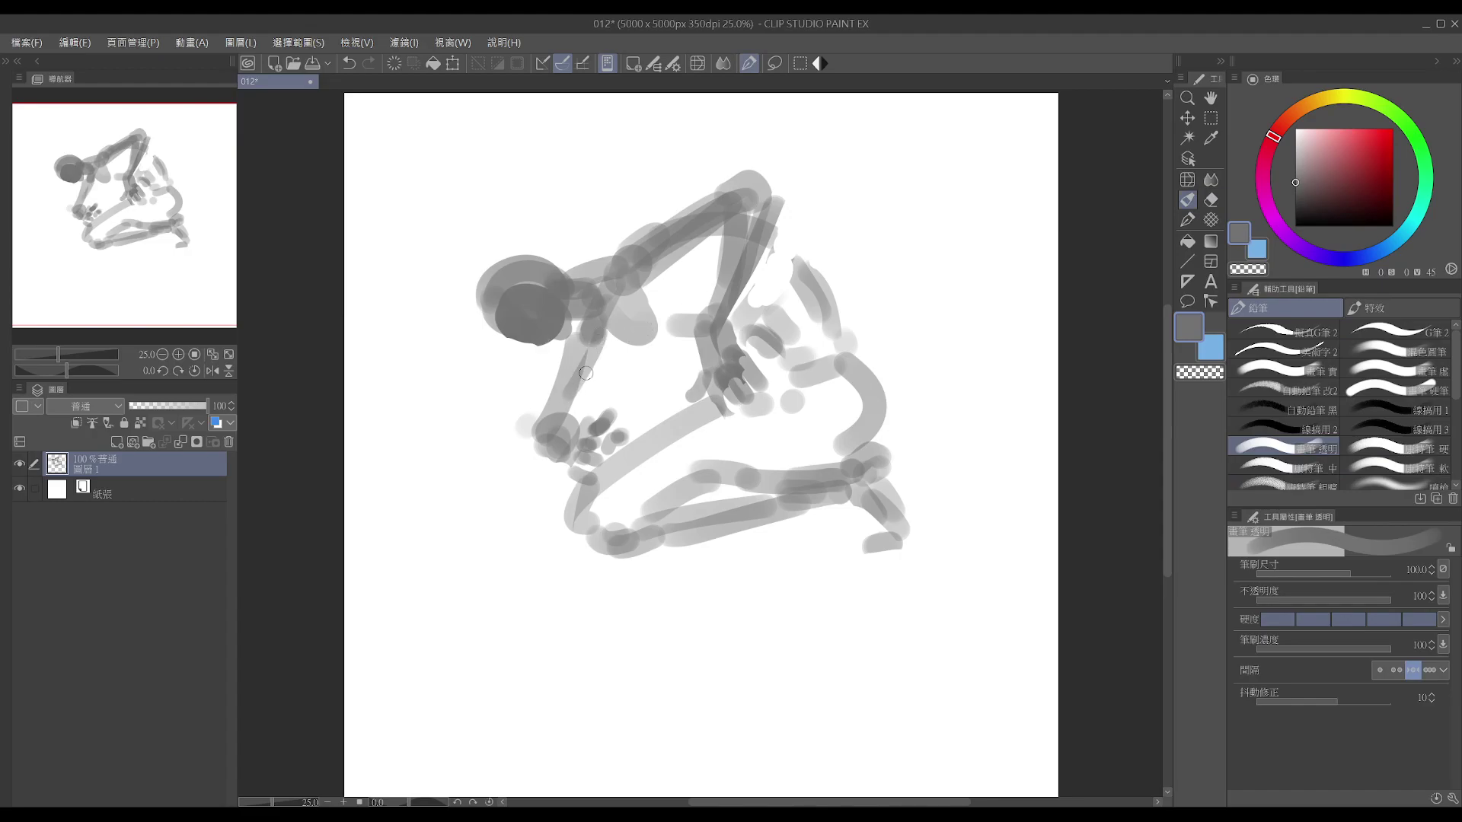
mouse_move(603, 342)
mouse_down()
mouse_move(564, 395)
mouse_move(562, 445)
mouse_up()
key(e)
key(p)
mouse_move(569, 361)
mouse_down()
mouse_move(536, 419)
mouse_move(565, 424)
mouse_move(541, 426)
mouse_up()
key(e)
key(p)
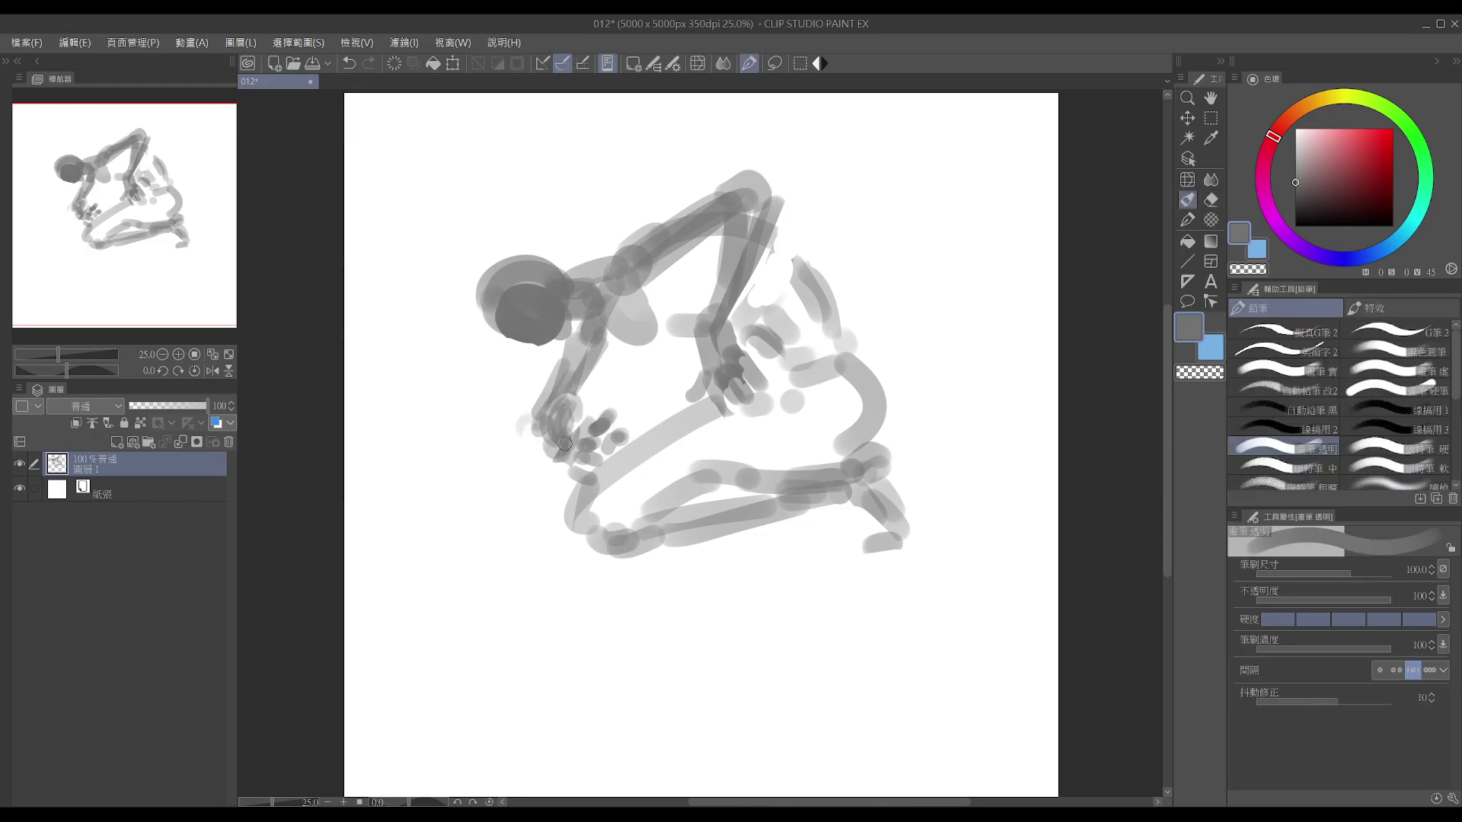
- Erase the stray grey beside the far hand and clean up the inner edge of its wrist
key(e)
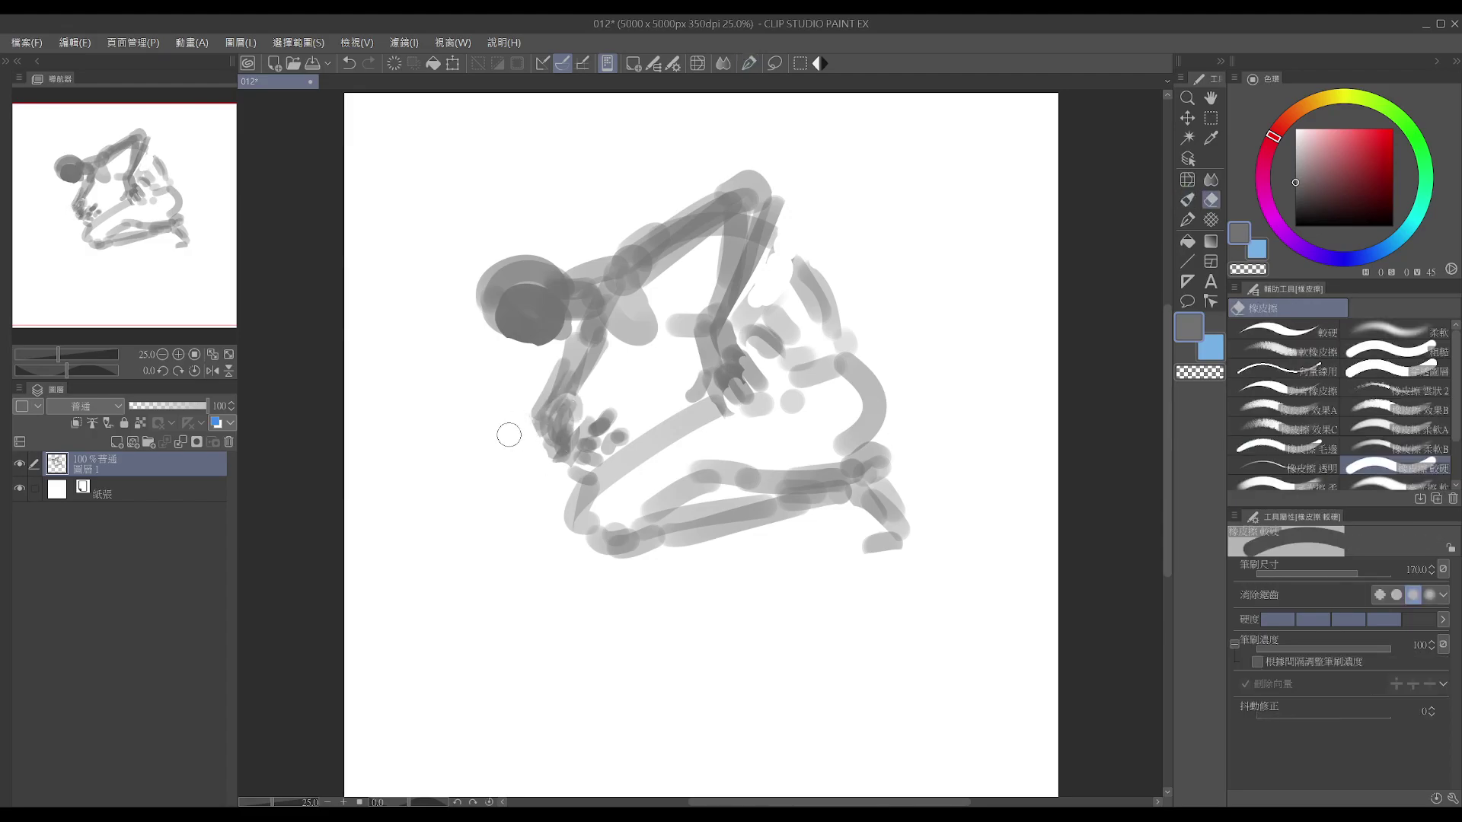
key(p)
key(e)
mouse_move(586, 403)
mouse_down()
mouse_move(567, 429)
mouse_move(588, 362)
mouse_up()
key(p)
key(e)
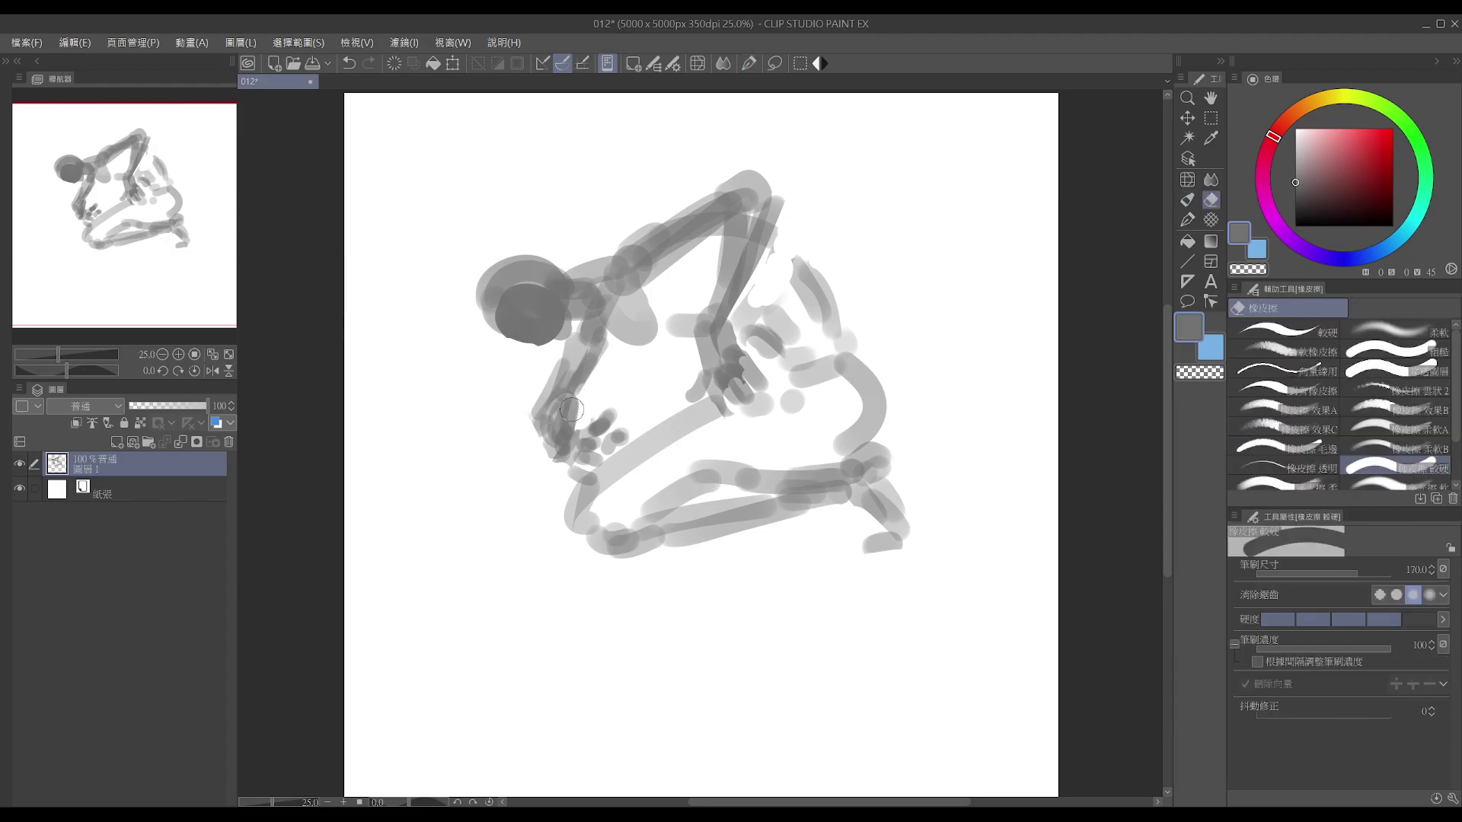
key(p)
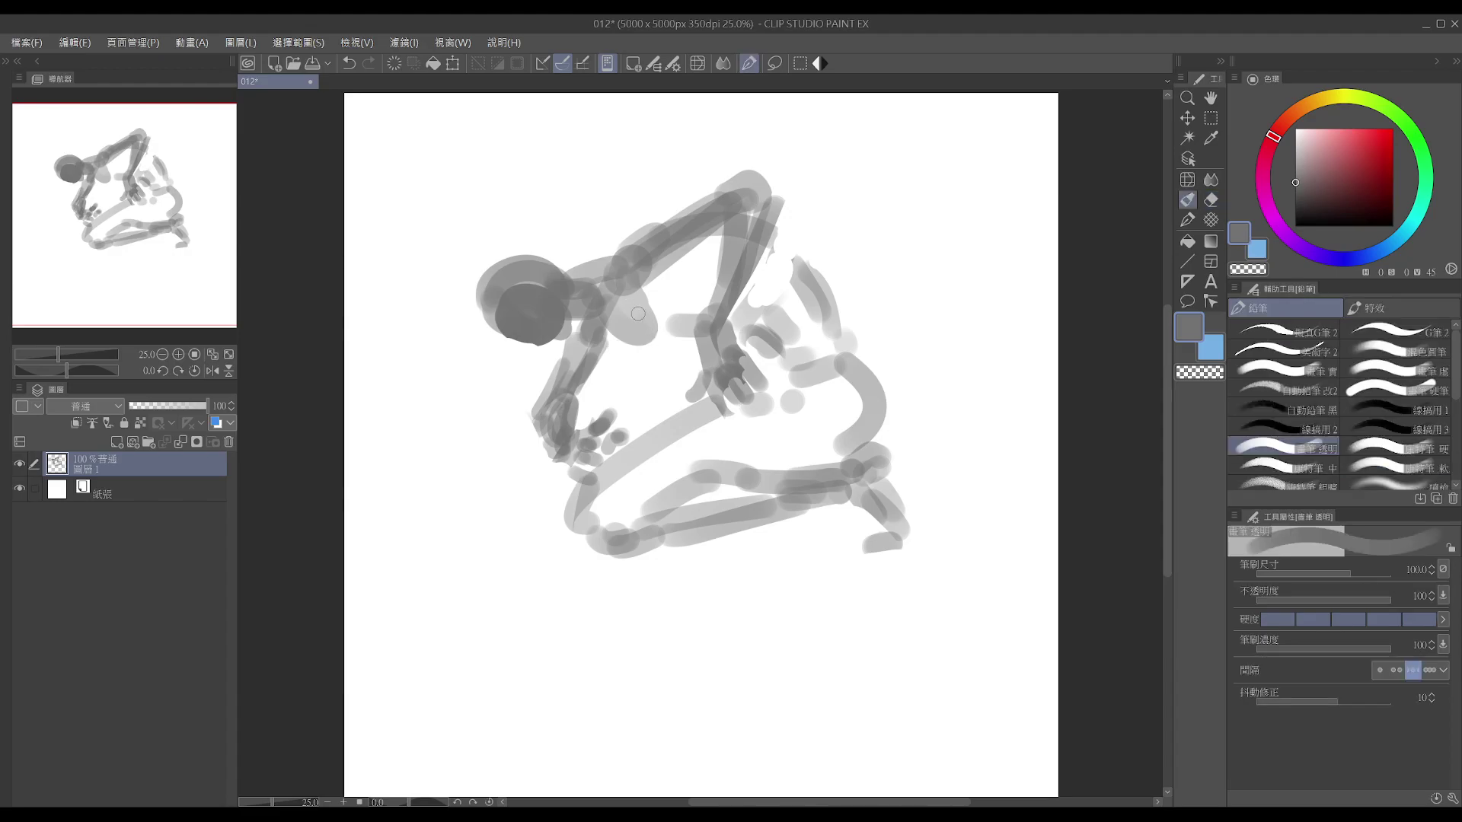
- Trim the underside of the chest shape with the eraser and connect the chest to the near wrist
key(e)
mouse_move(644, 333)
mouse_down()
mouse_move(611, 325)
mouse_move(645, 306)
mouse_move(671, 327)
mouse_up()
key(p)
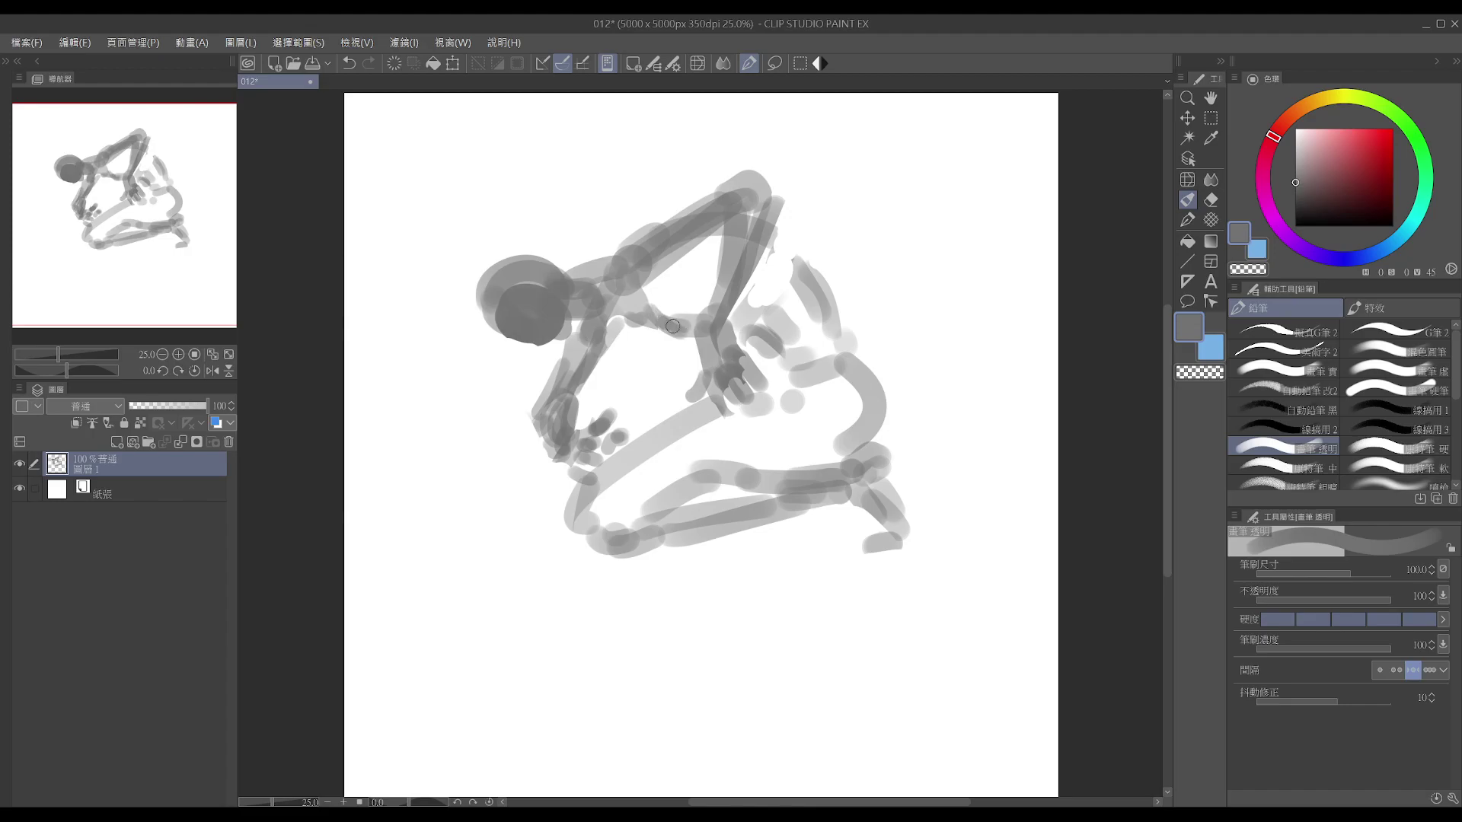
- Refine the near shoulder with short strokes and clean up the raised arm's inner edge near the elbow
key(e)
key(p)
drag(613, 261, 627, 252)
key(e)
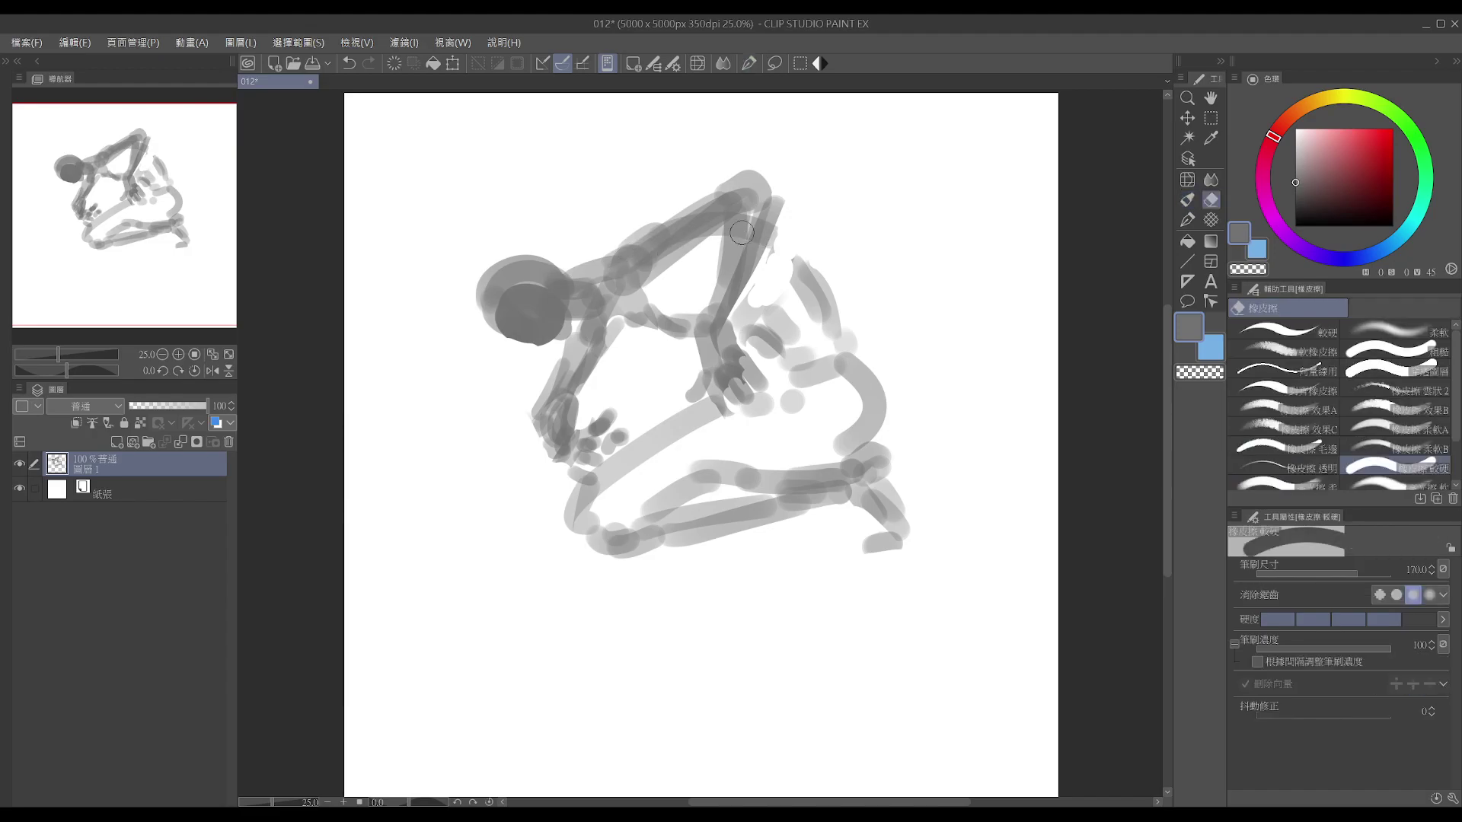
key(p)
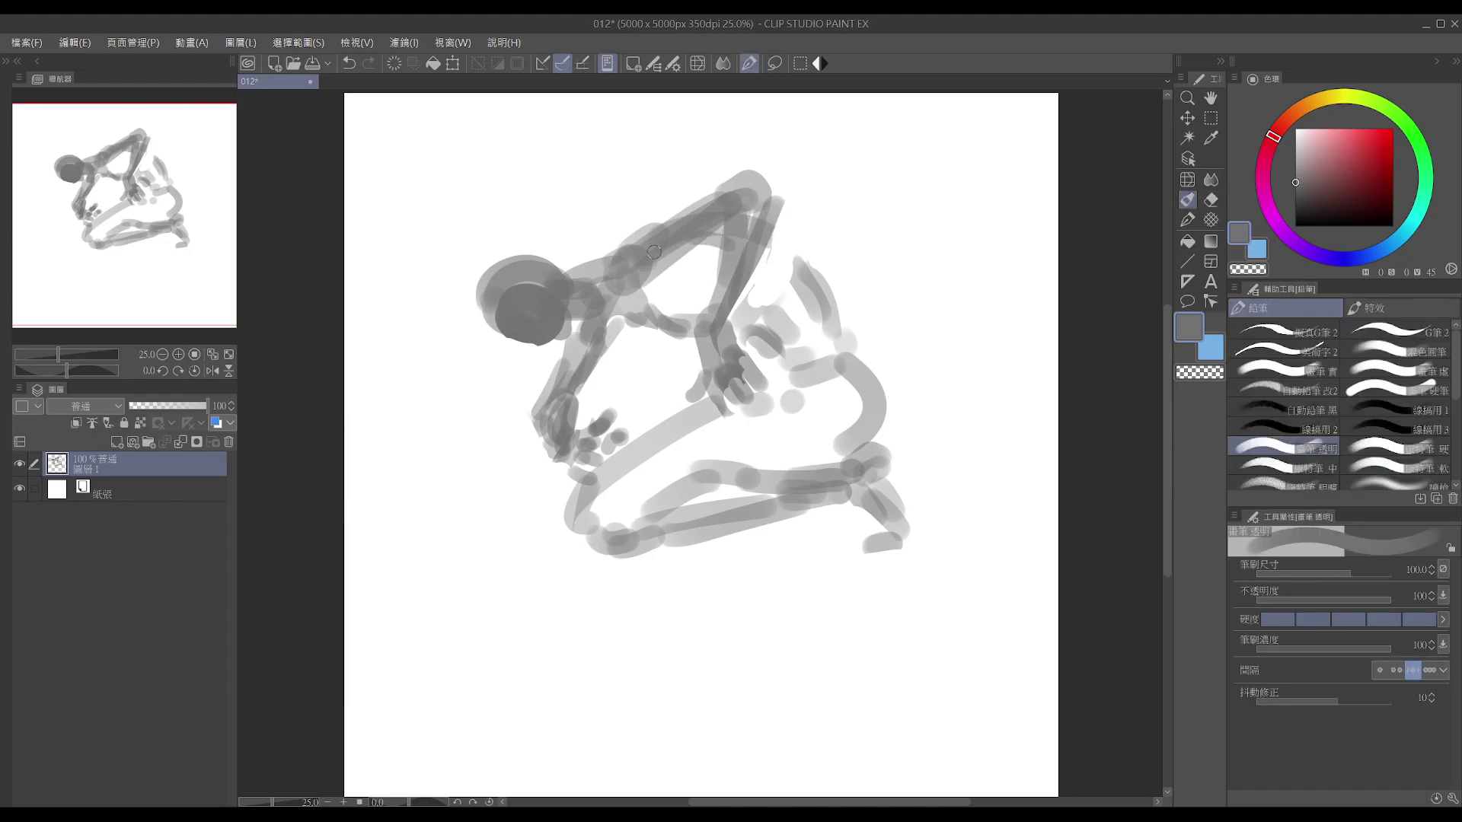
- Undo the last strokes, connect the raised arm to the upper back, and thin the back contour with the eraser
key(ctrl+z)
key(ctrl+z)
key(ctrl+z)
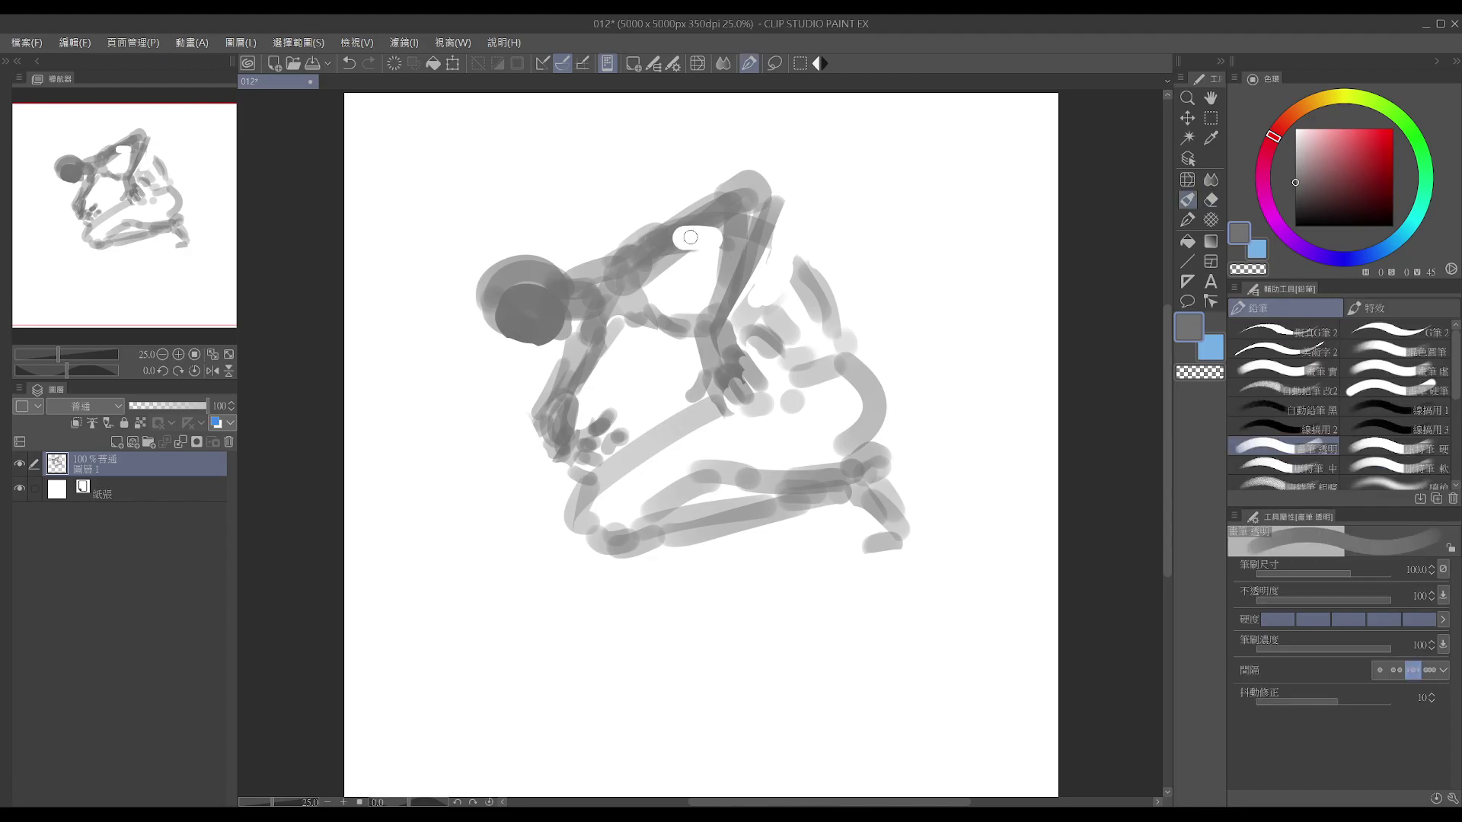
drag(755, 258, 837, 320)
key(e)
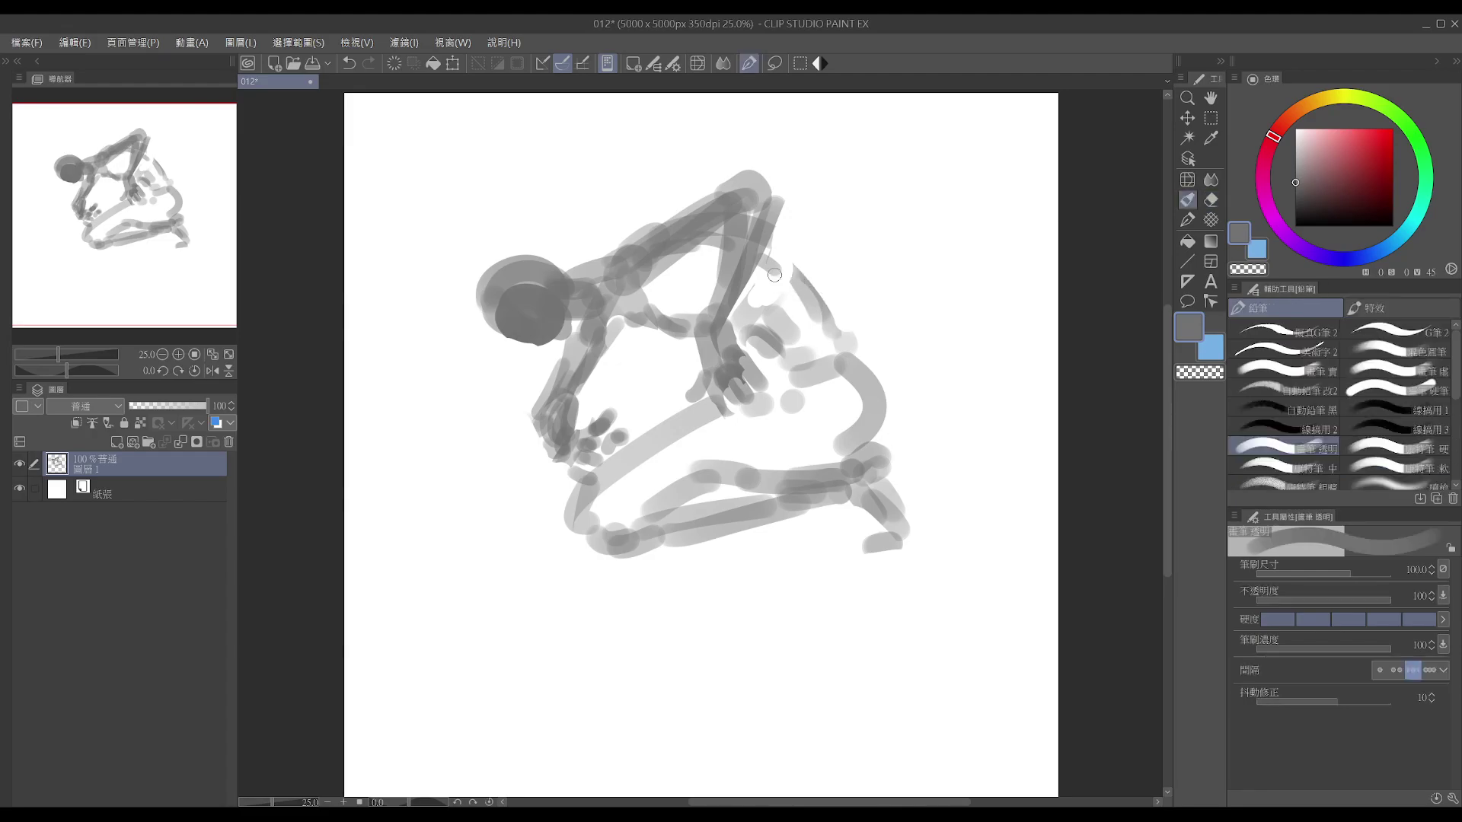
key(ctrl+z)
drag(808, 271, 841, 347)
key(p)
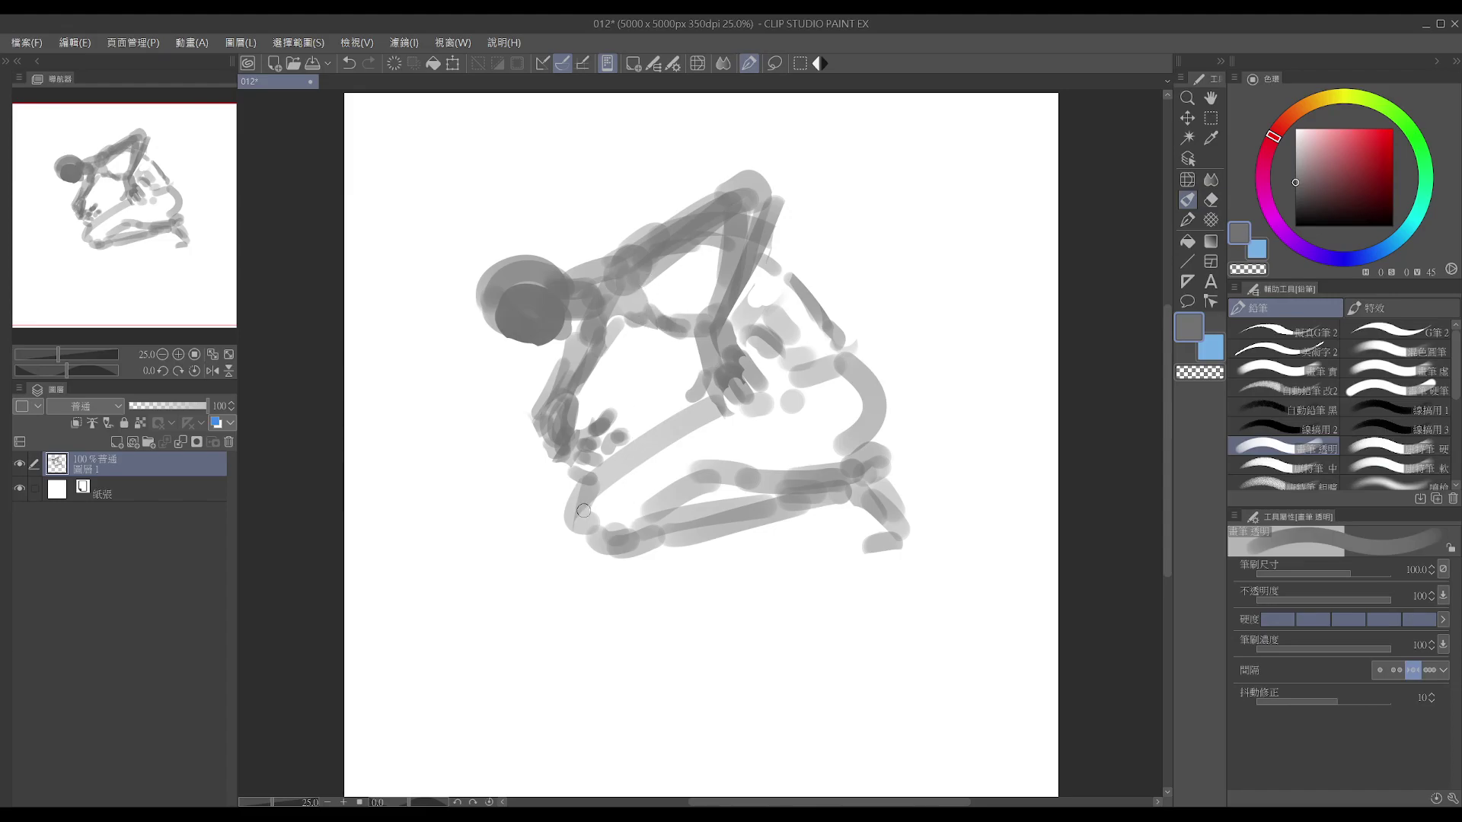
- Reshape the curved outline below the far hand, trimming its outer side and strengthening the bend with a darker stroke
key(e)
mouse_move(580, 512)
mouse_down()
mouse_move(580, 544)
mouse_move(587, 497)
mouse_move(600, 524)
mouse_move(579, 501)
mouse_move(594, 489)
mouse_move(623, 554)
mouse_up()
key(p)
key(e)
key(p)
key(e)
key(p)
drag(595, 499, 612, 533)
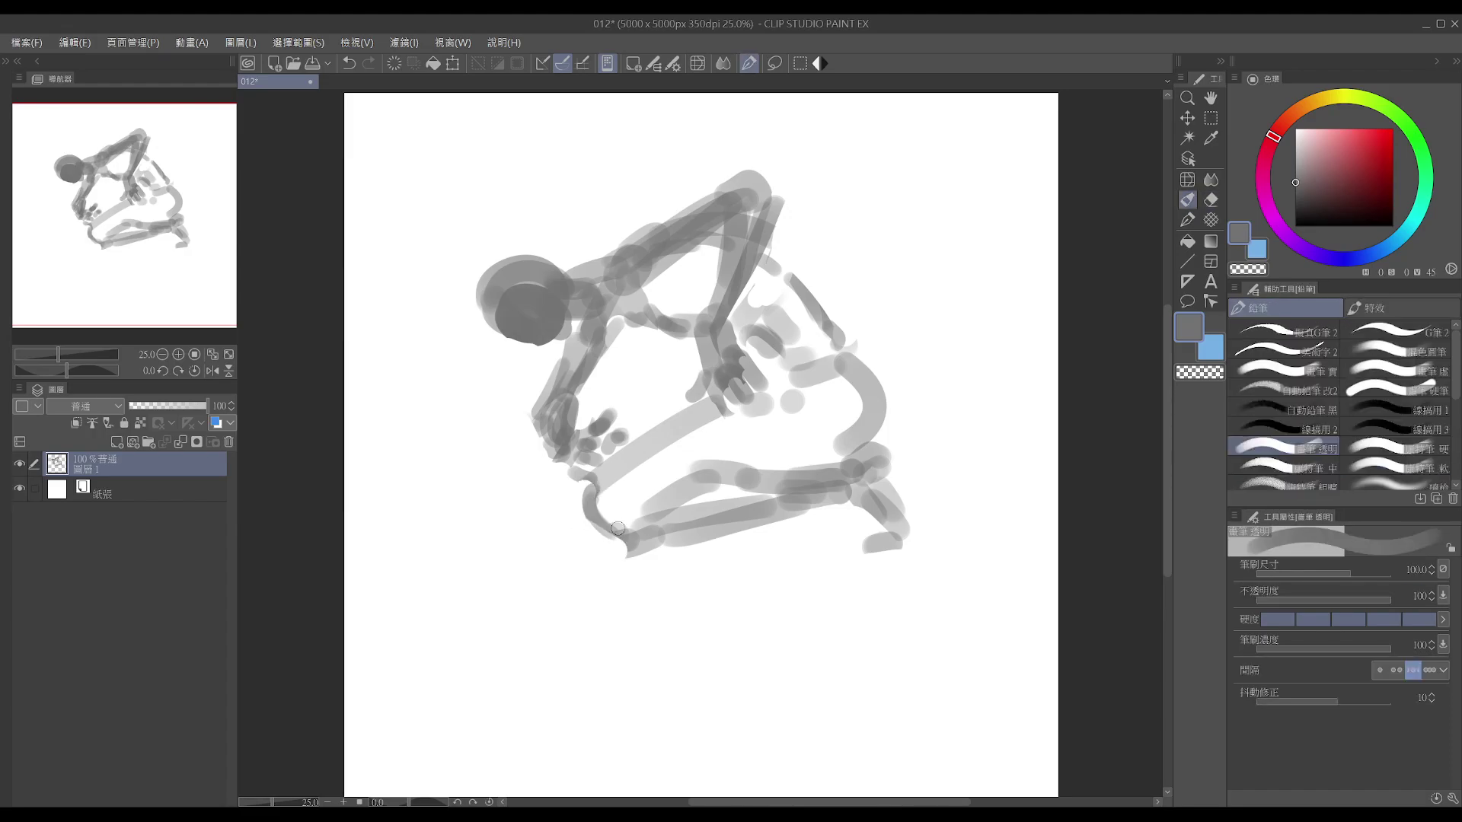
- Clean up the thigh's upper edge and fill the thigh with broad translucent strokes at brush size 600
key(e)
mouse_move(598, 467)
mouse_down()
mouse_move(676, 428)
mouse_move(728, 438)
mouse_move(717, 430)
mouse_move(642, 485)
mouse_move(796, 440)
mouse_up()
key(p)
key(bracketright)
key(bracketright)
key(bracketright)
key(bracketright)
key(bracketright)
key(bracketright)
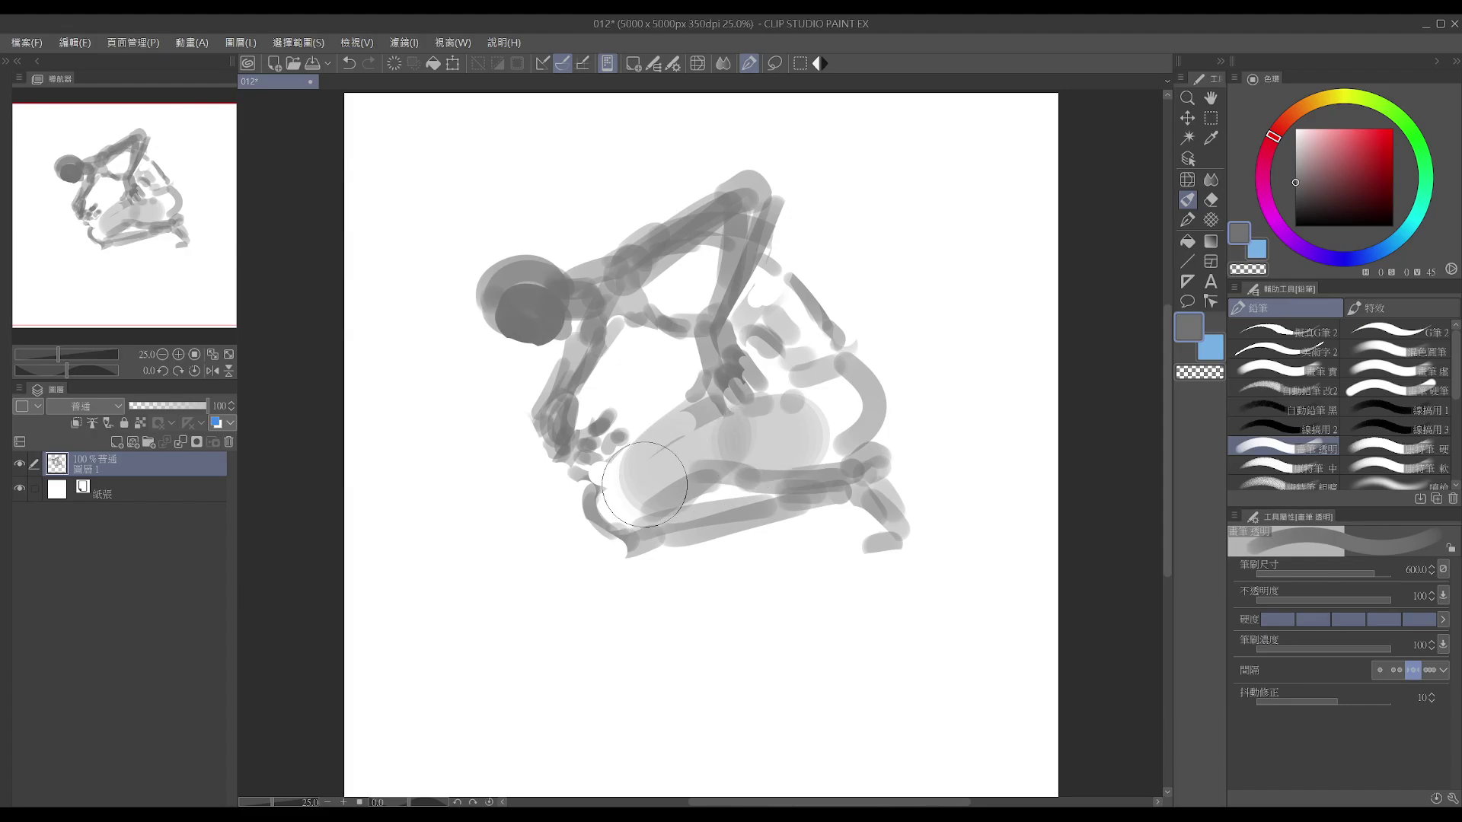
drag(621, 491, 819, 438)
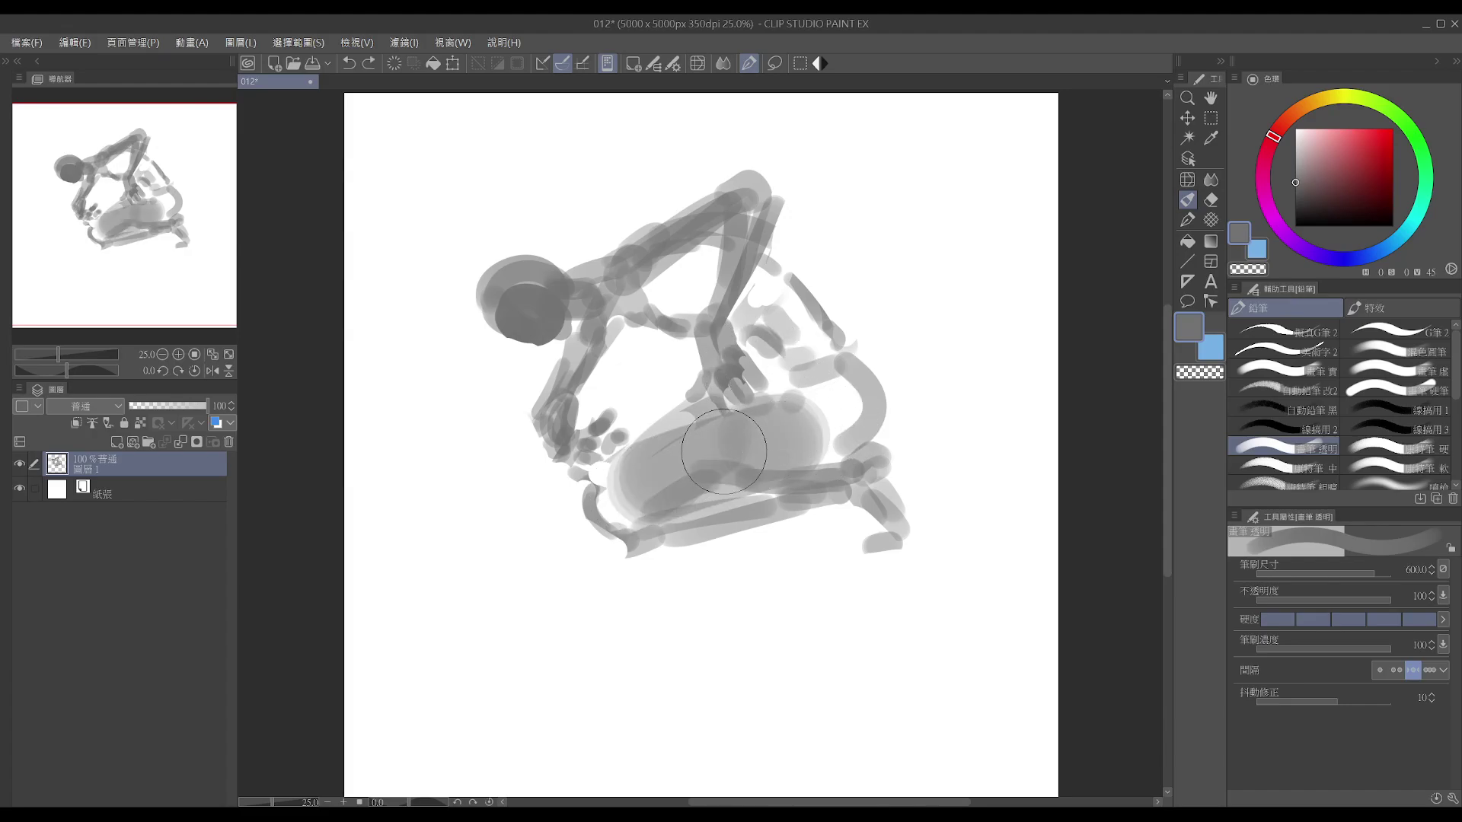
key(ctrl+z)
- Set the brush size to 300 and fill the lower leg, the hip and the chest with translucent grey
key(bracketleft)
key(bracketleft)
key(bracketleft)
drag(654, 509, 760, 481)
mouse_move(628, 486)
mouse_down()
mouse_move(668, 452)
mouse_move(652, 489)
mouse_move(771, 436)
mouse_move(621, 491)
mouse_up()
key(ctrl+z)
drag(810, 422, 821, 405)
mouse_move(651, 293)
mouse_down()
mouse_move(685, 304)
mouse_move(593, 337)
mouse_move(603, 323)
mouse_move(548, 400)
mouse_up()
key(ctrl+z)
- Try several translucent strokes for the abdomen between the chest and the thigh
drag(636, 346, 645, 370)
drag(644, 344, 684, 377)
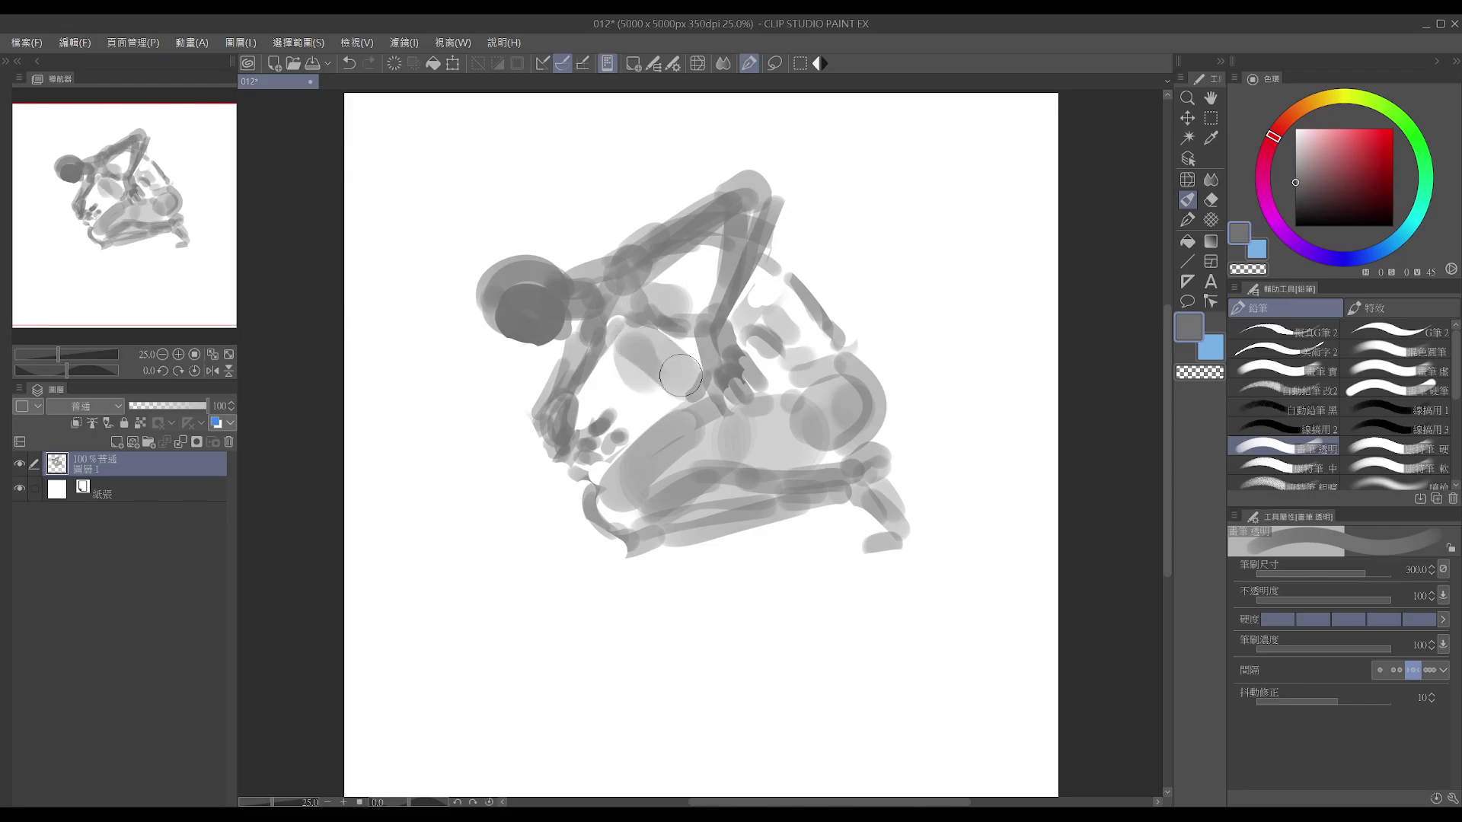
key(ctrl+z)
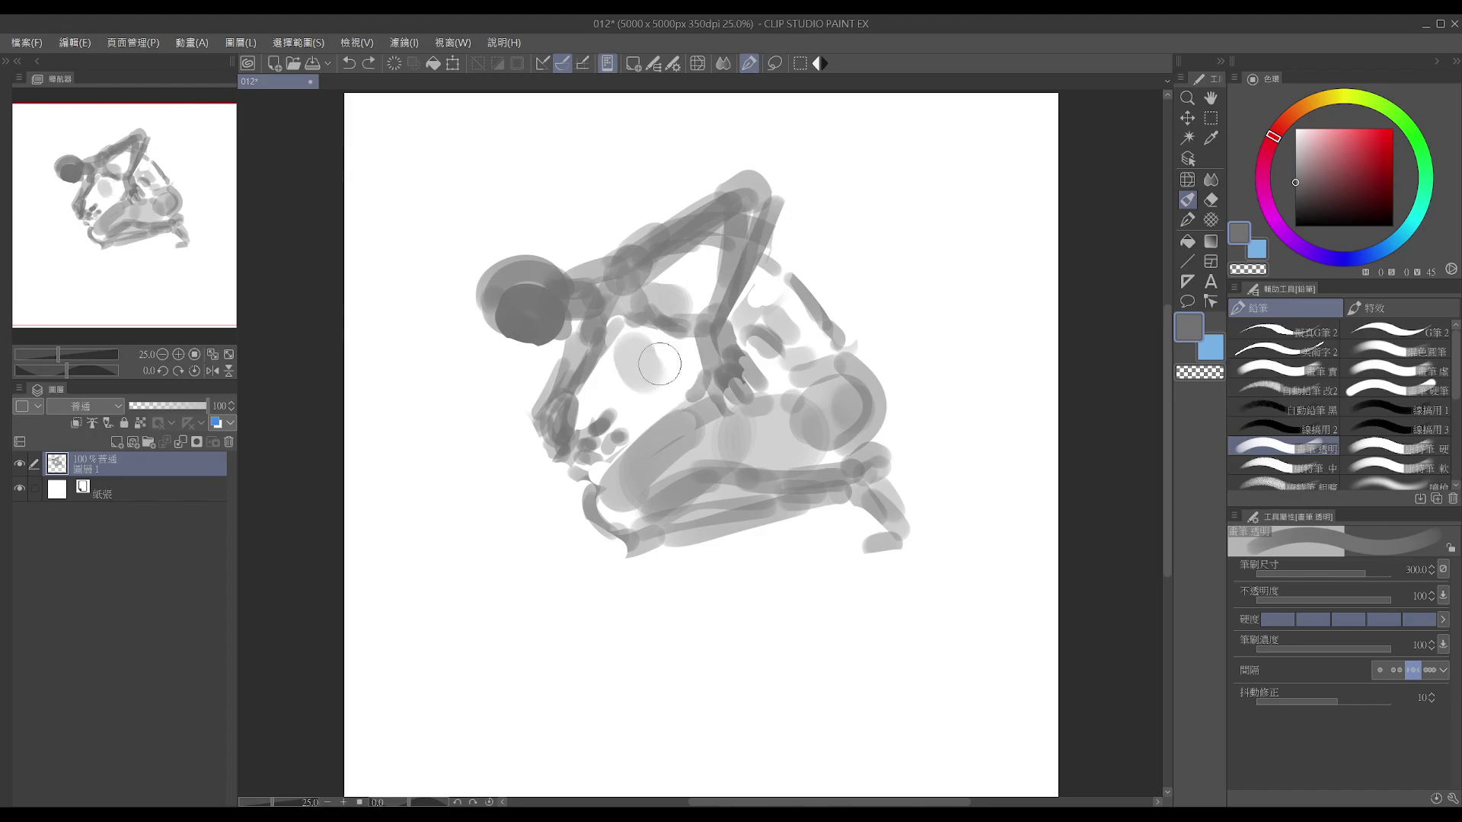
key(ctrl+z)
mouse_move(632, 359)
mouse_down()
mouse_move(657, 377)
mouse_move(625, 340)
mouse_move(682, 378)
mouse_move(679, 353)
mouse_move(637, 381)
mouse_move(647, 402)
mouse_move(629, 374)
mouse_move(651, 411)
mouse_up()
key(ctrl+z)
key(ctrl+z)
key(ctrl+z)
key(ctrl+z)
- Fill the abdomen with a diagonal translucent band running from below the chest down to the thigh
mouse_move(638, 336)
mouse_down()
mouse_move(701, 352)
mouse_move(646, 346)
mouse_move(650, 398)
mouse_up()
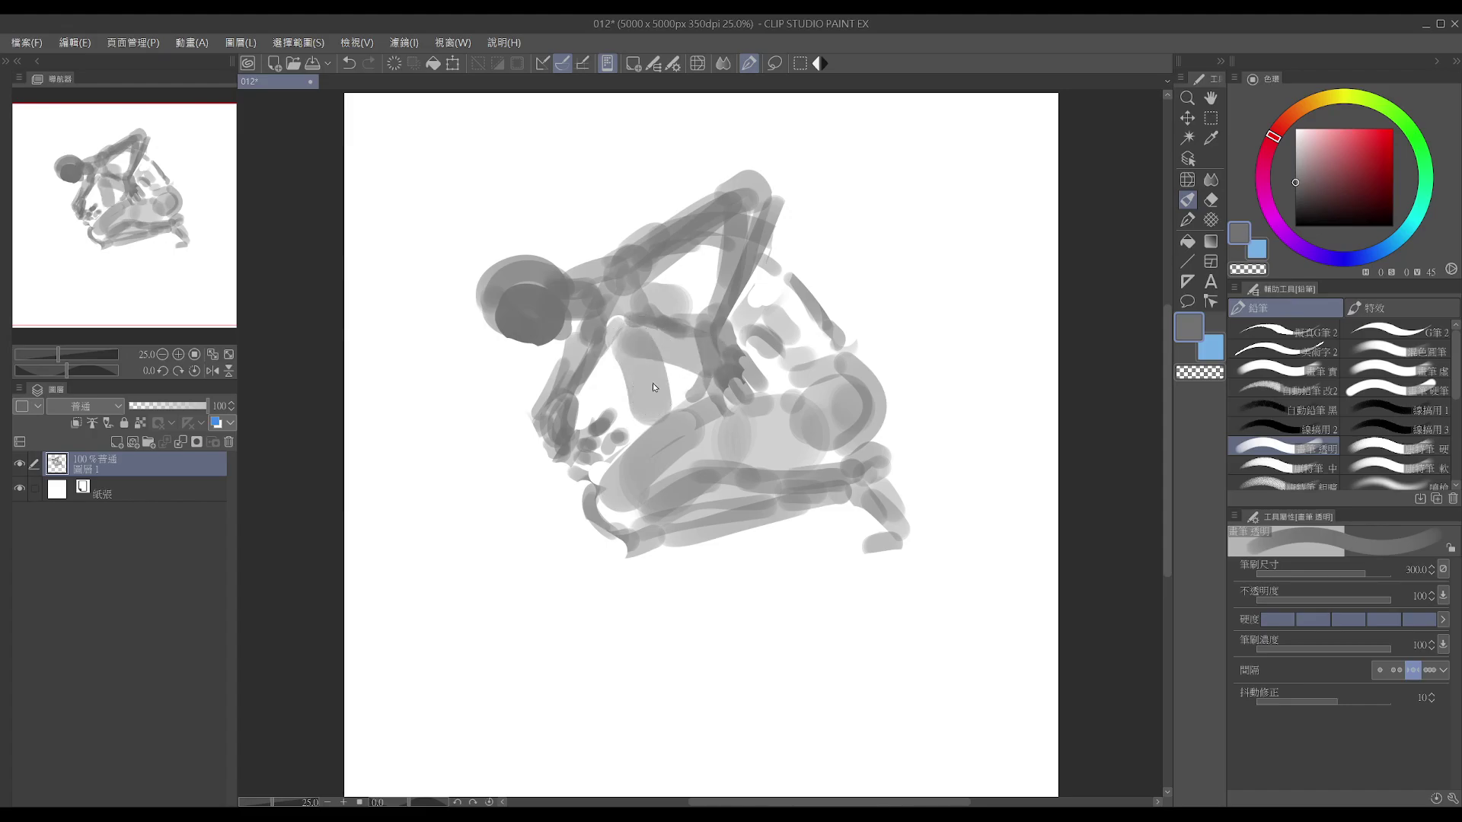
key(ctrl+z)
key(ctrl+z)
mouse_move(635, 336)
mouse_down()
mouse_move(669, 354)
mouse_move(641, 328)
mouse_move(626, 346)
mouse_move(652, 410)
mouse_move(642, 373)
mouse_move(681, 422)
mouse_up()
key(ctrl+z)
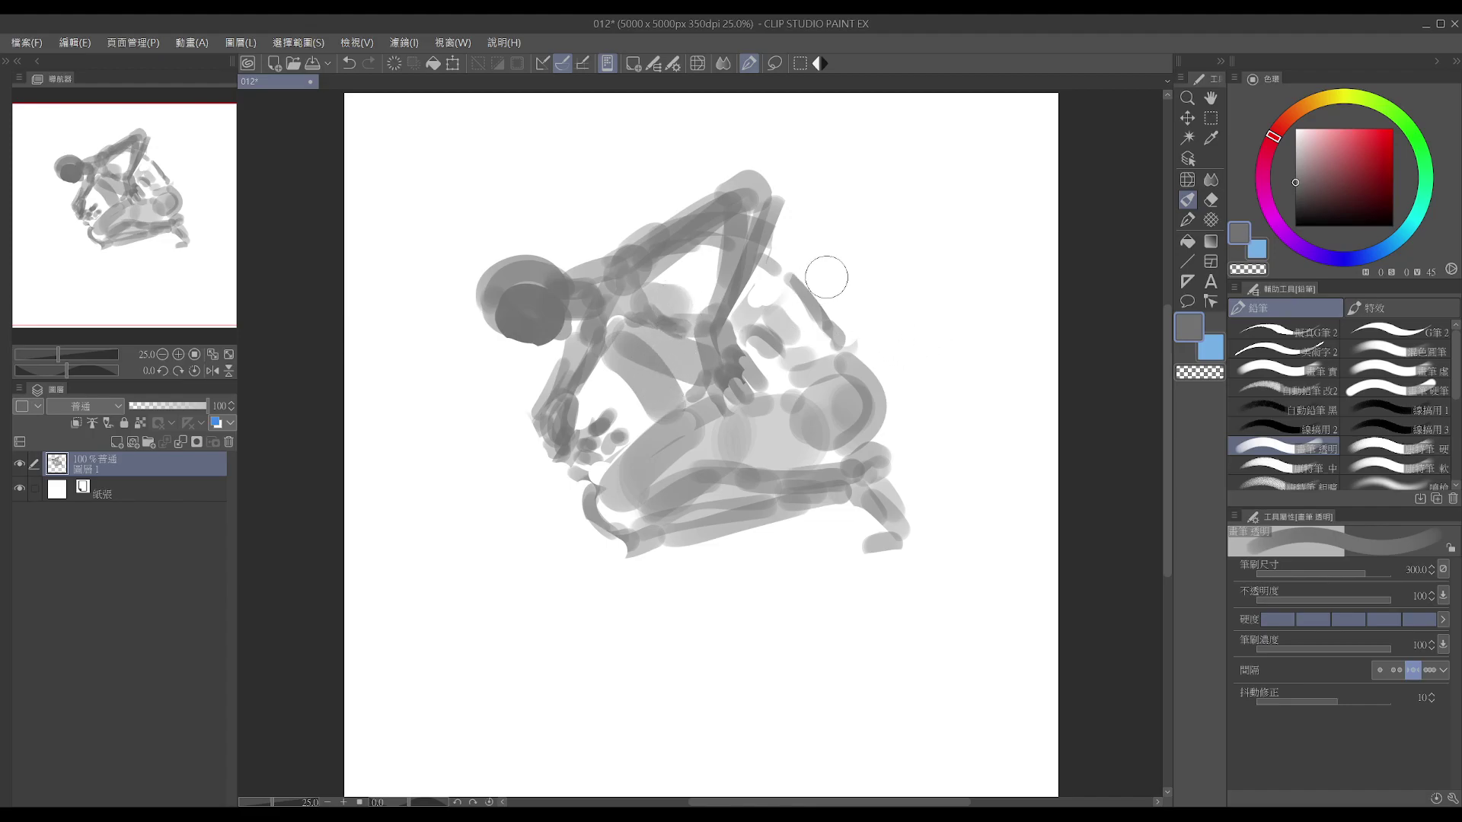
- Fill in the back between the waist and the hip and straighten its outer edge with the eraser
key(e)
mouse_move(792, 254)
mouse_down()
mouse_move(838, 352)
mouse_move(842, 330)
mouse_up()
key(b)
key(e)
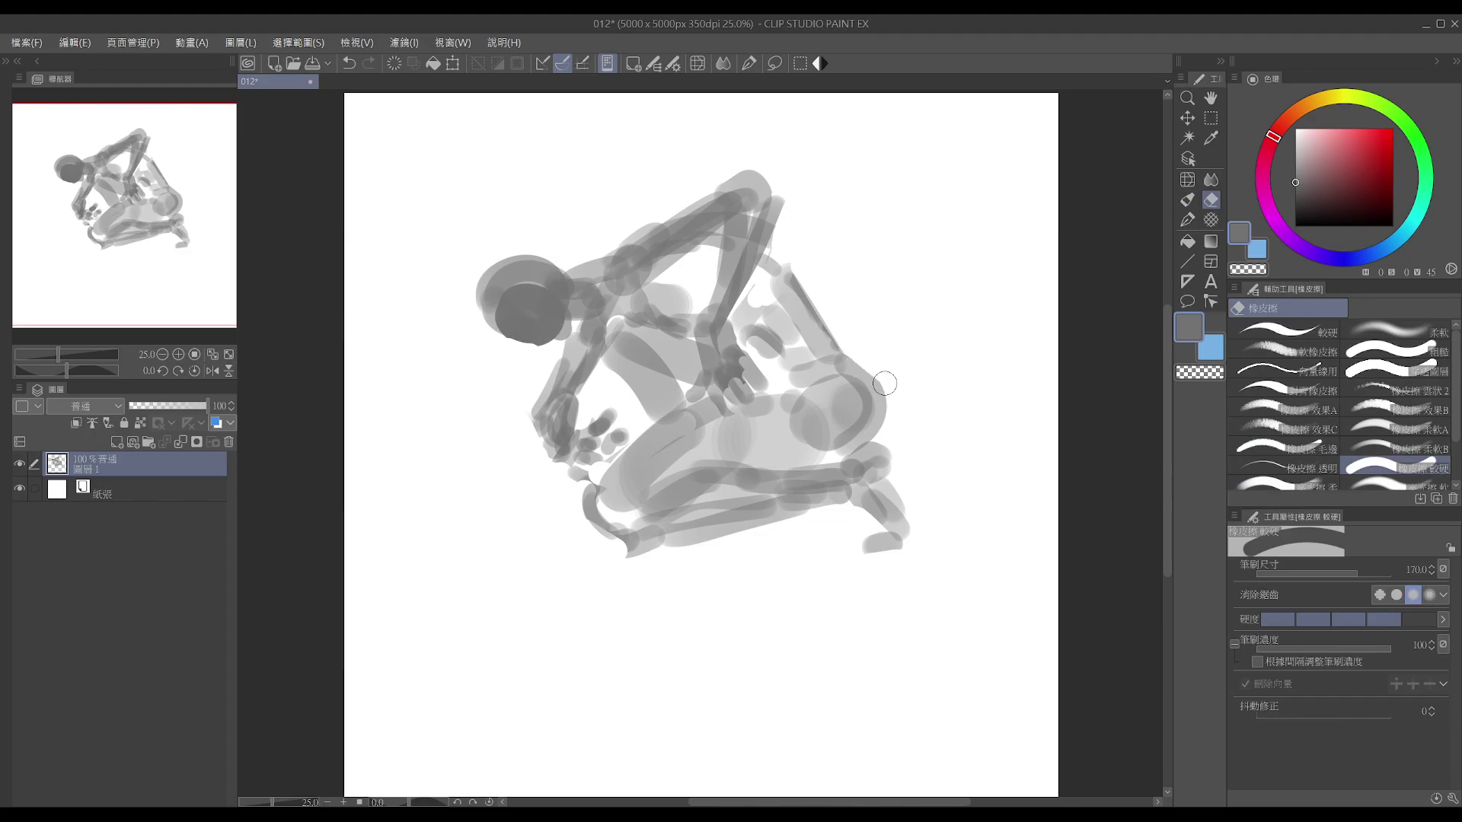
key(p)
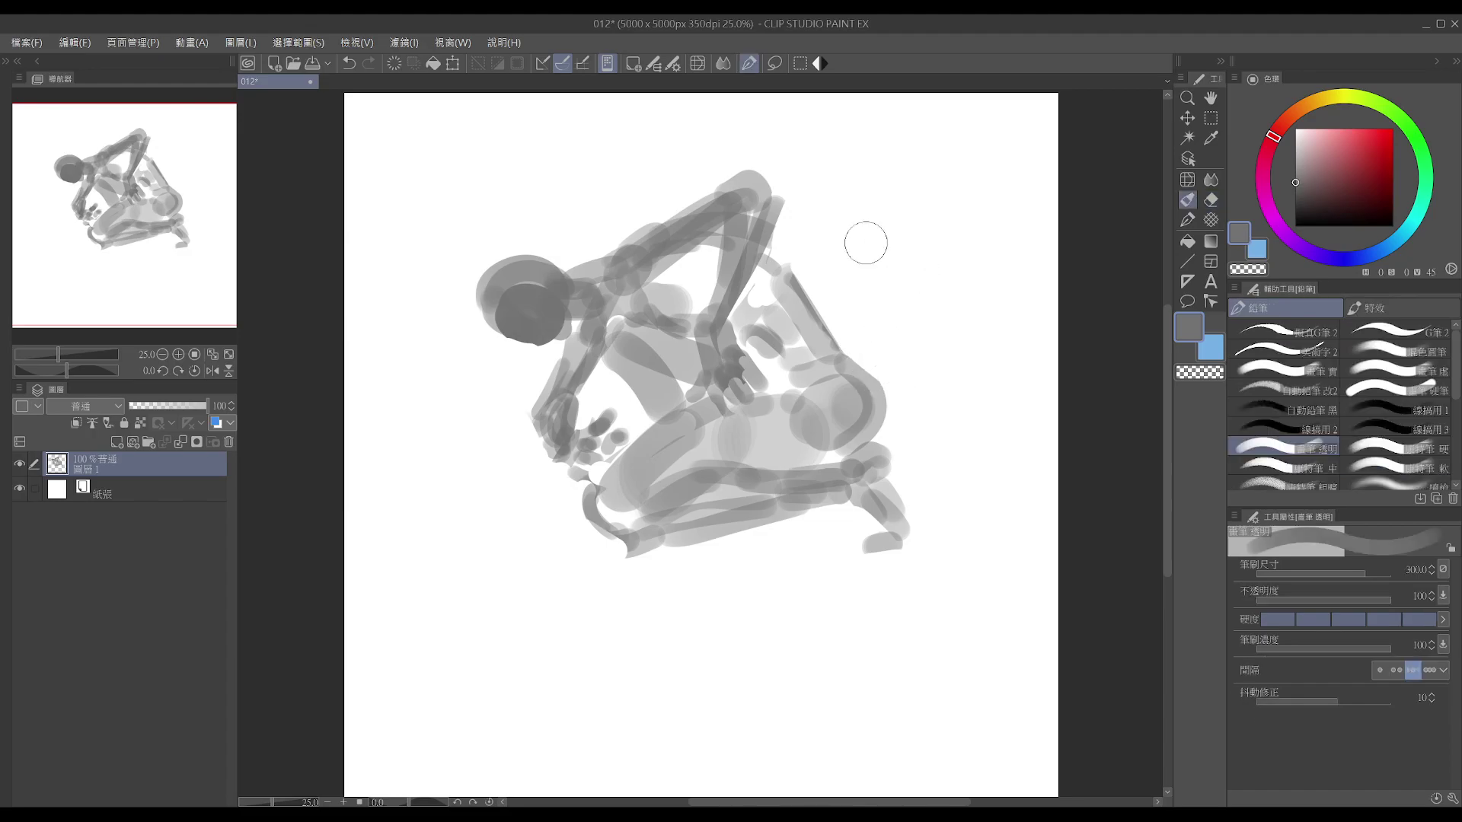
- Add a new layer above the grey sketch and switch to the 自動鉛筆 改2 pencil in black
click(117, 442)
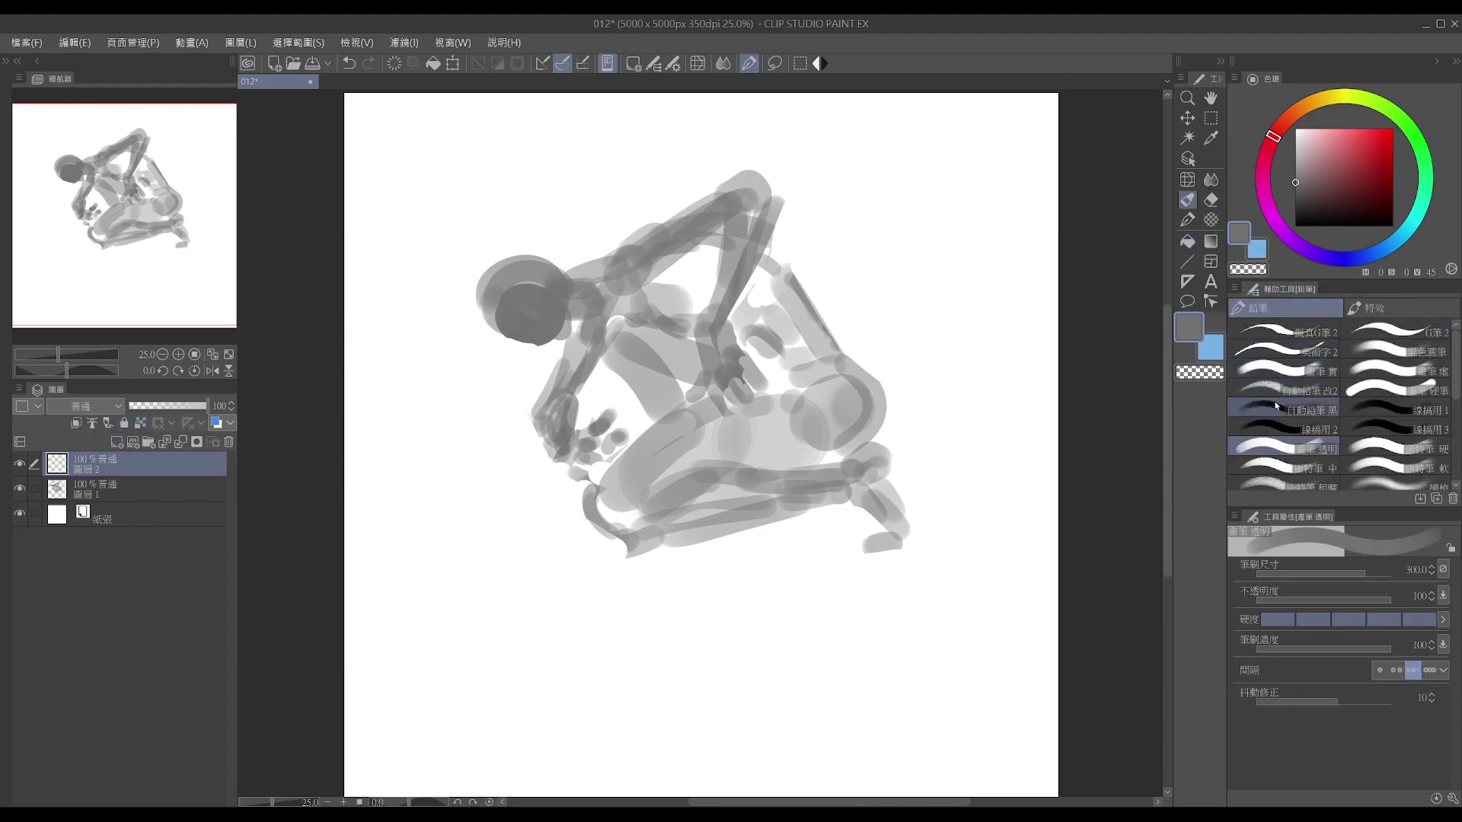
click(1294, 391)
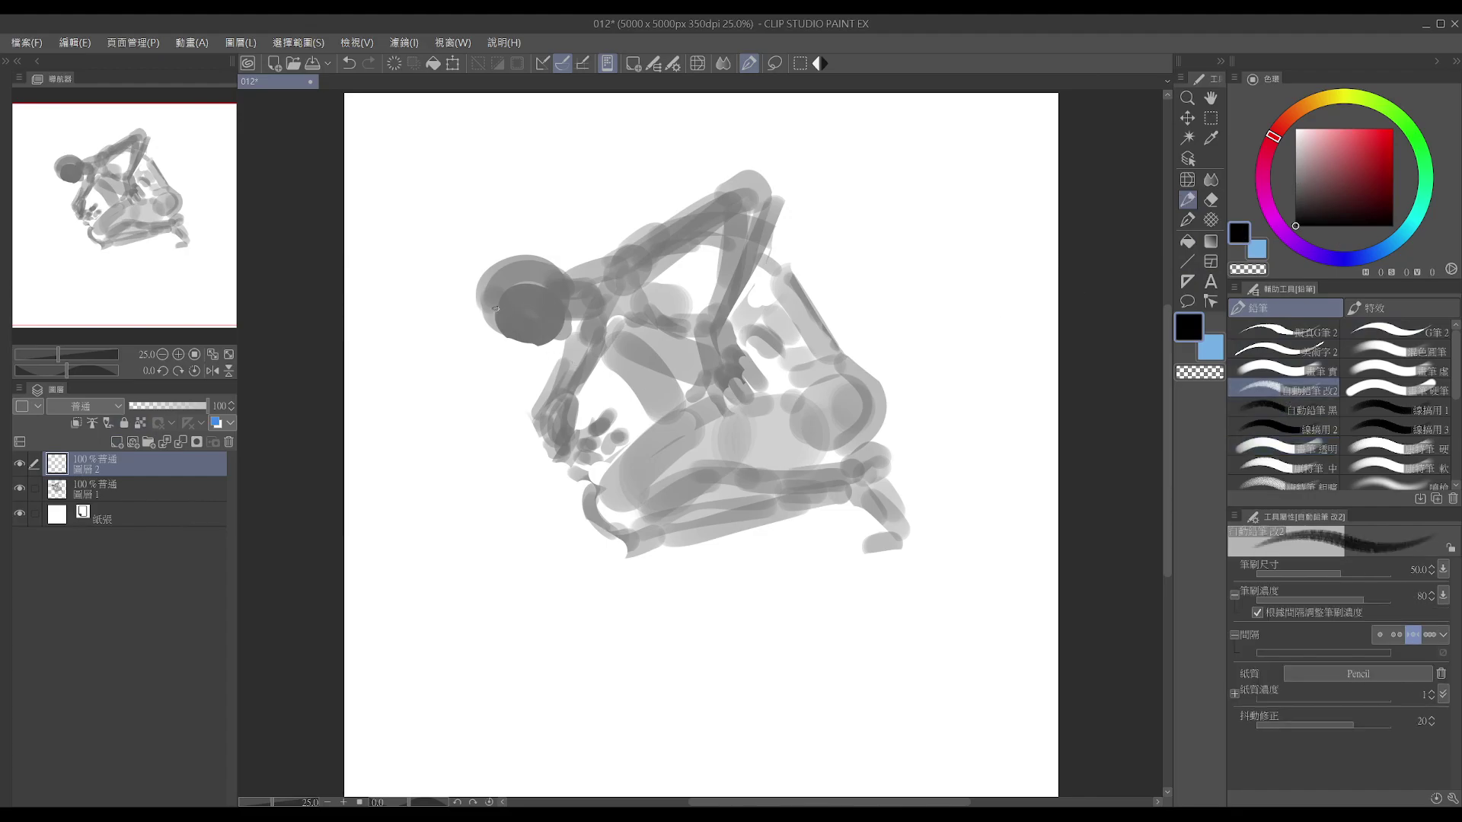
key(e)
key(p)
- Try a first pencil line along the lower edge of the face
drag(508, 335, 542, 331)
key(ctrl+z)
scroll(522, 336, up, 1)
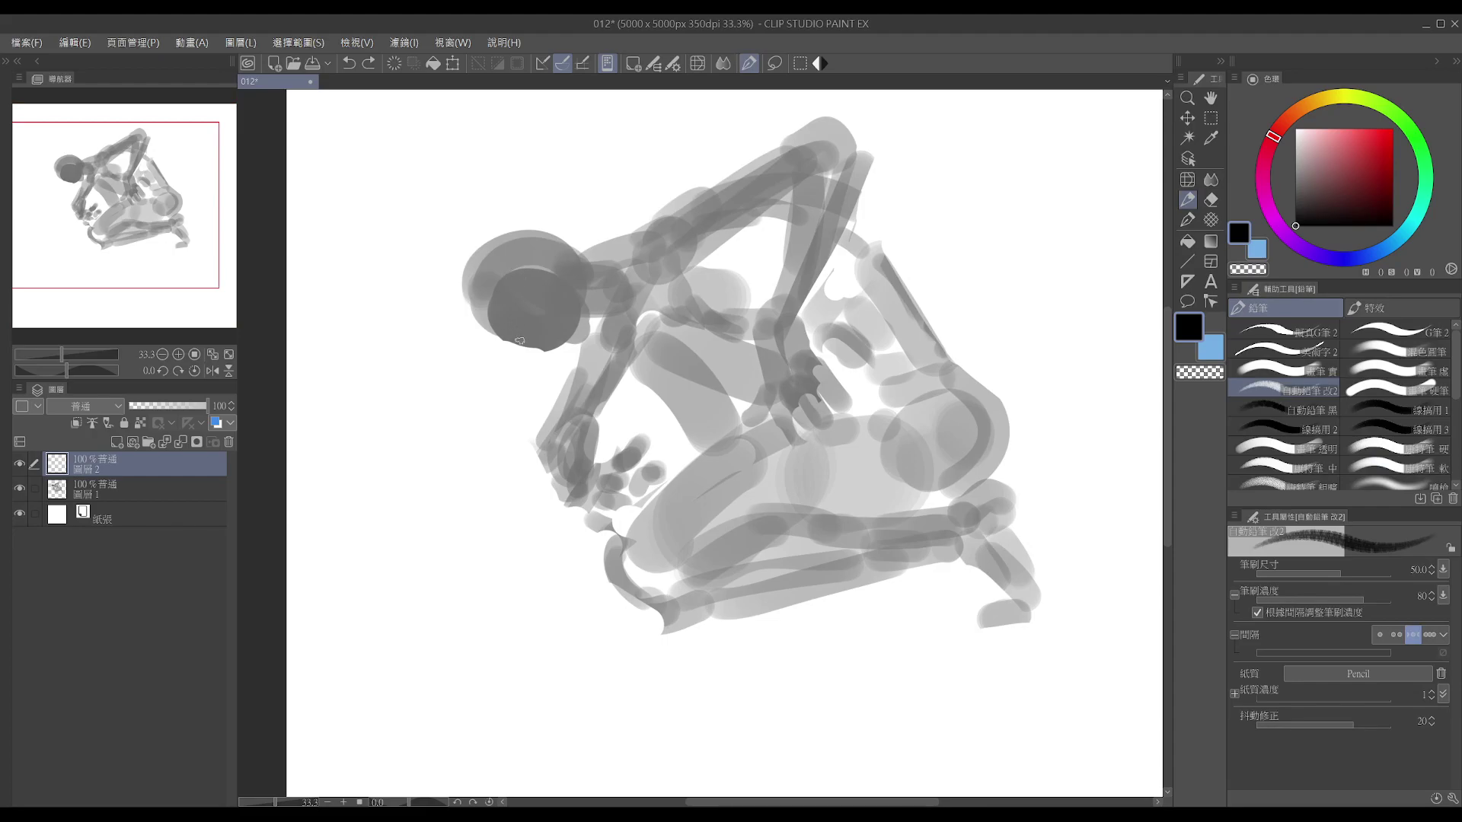
drag(498, 340, 545, 337)
key(ctrl+z)
key(alt+Tab)
key(alt+Tab)
key(alt+Tab)
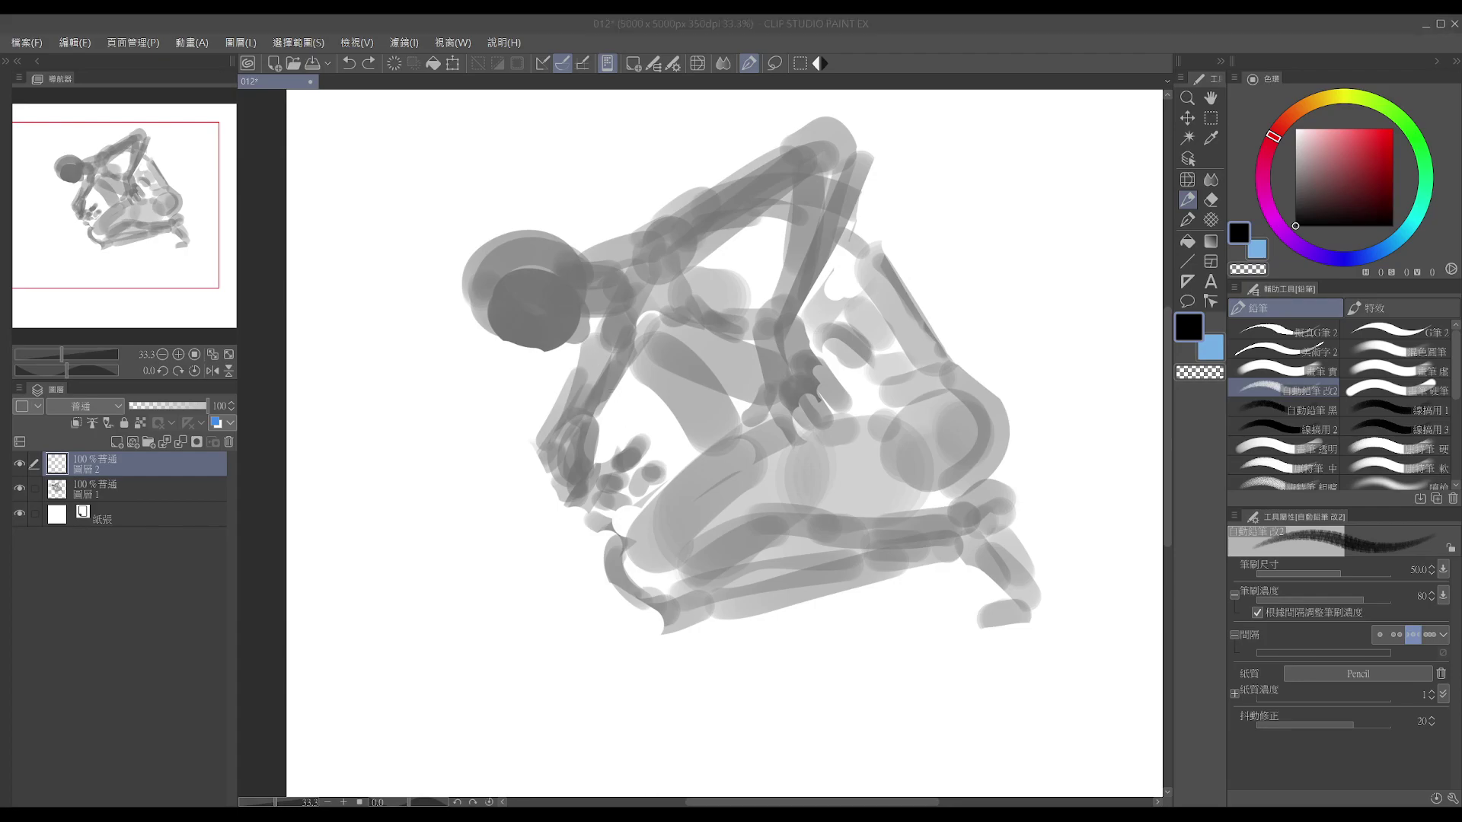
click(1010, 20)
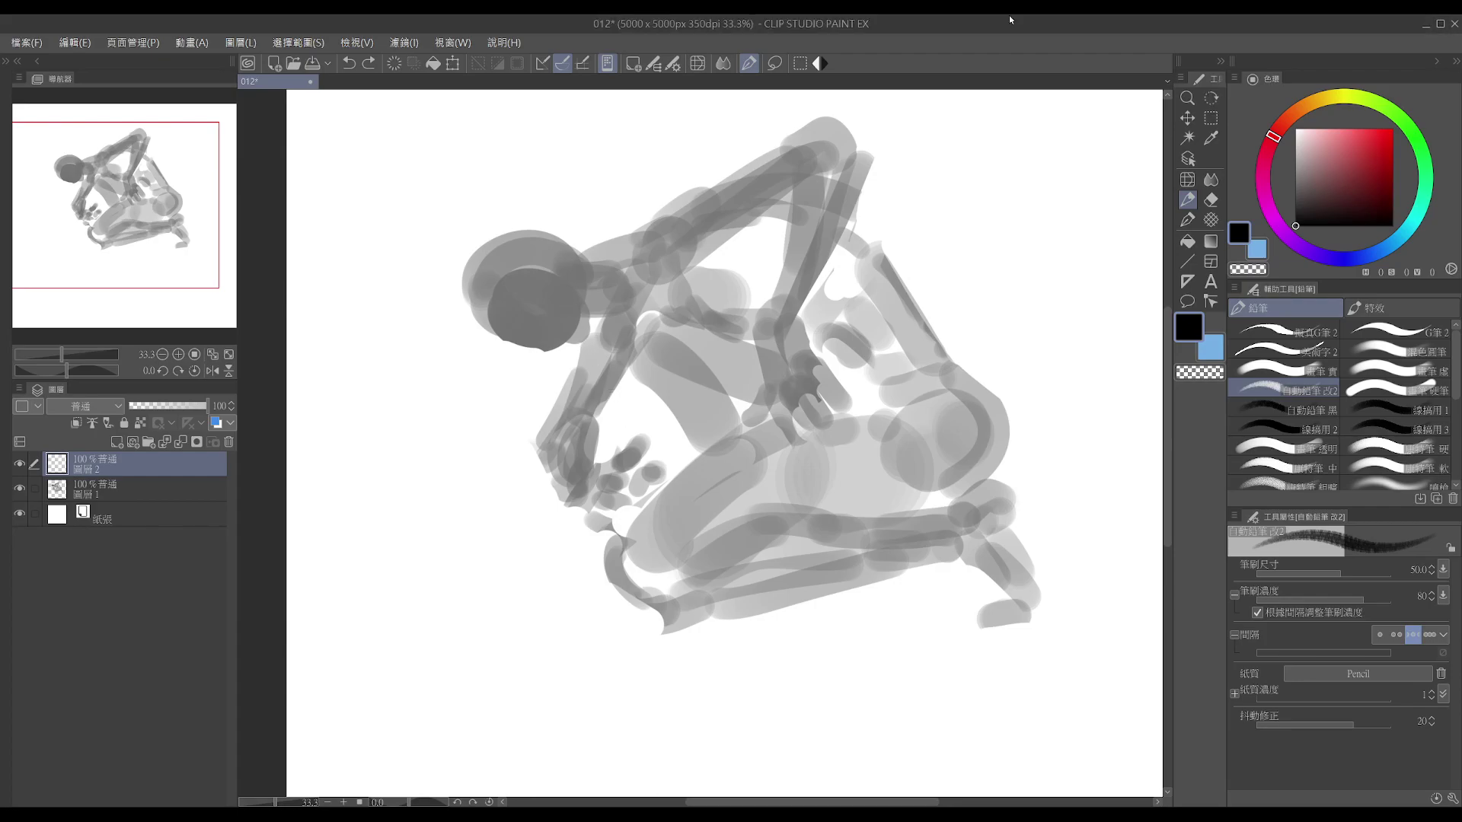
- Pencil the front profile of the face with short lines for the eye area, nose and chin
key(r)
drag(737, 188, 676, 208)
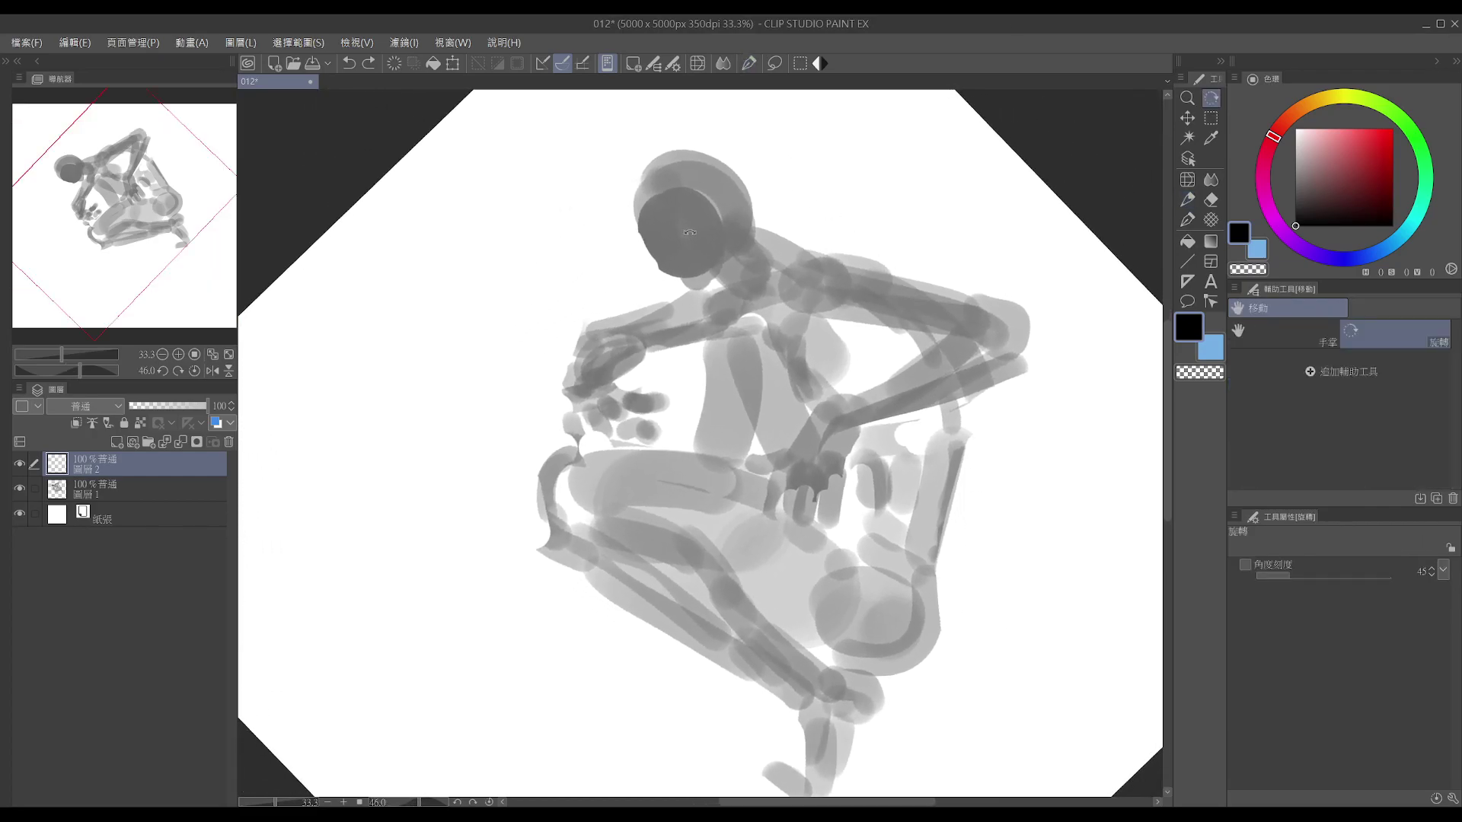
key(p)
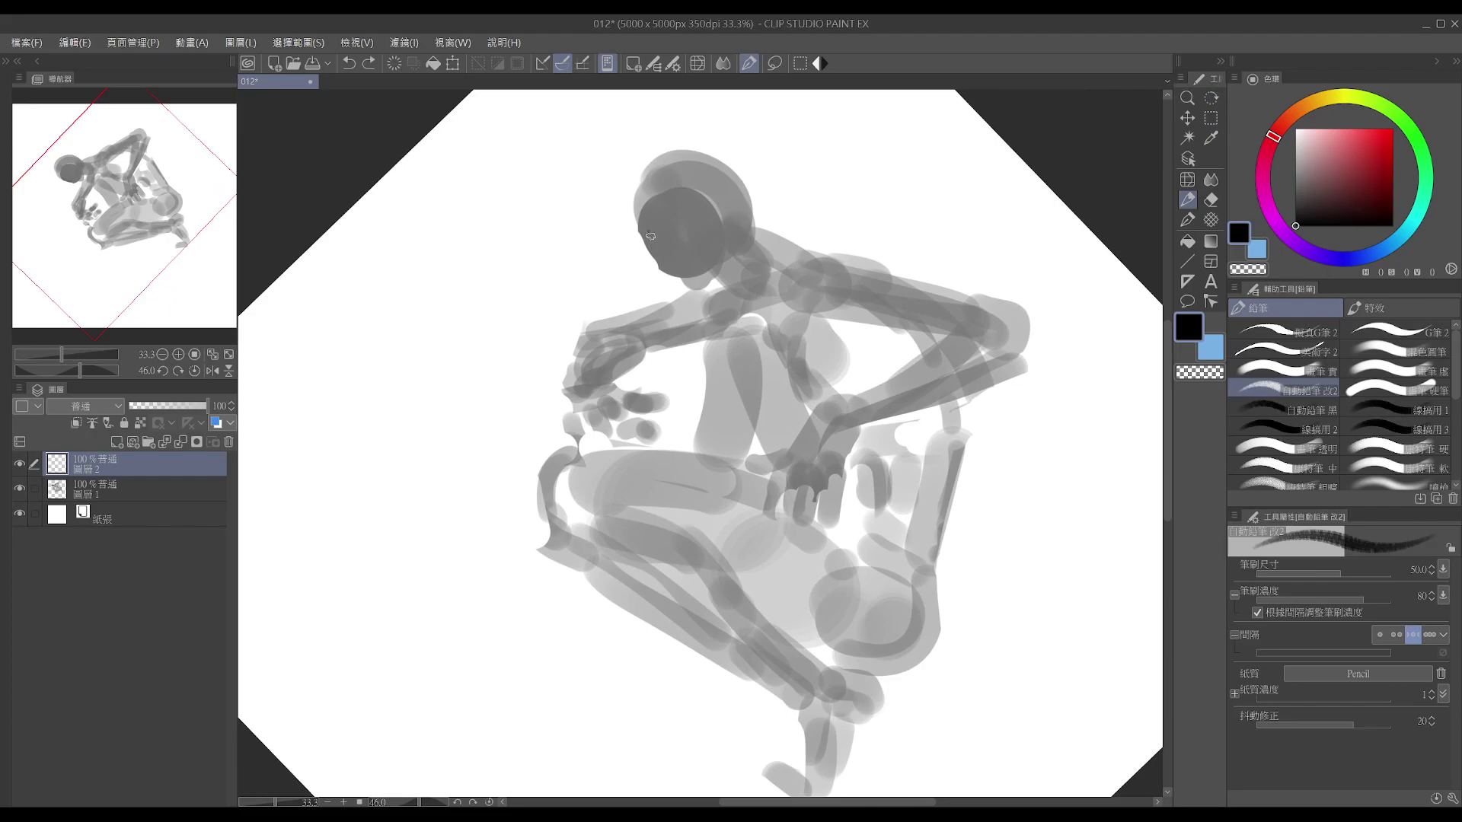
drag(652, 243, 649, 244)
key(ctrl+z)
scroll(710, 287, up, 1)
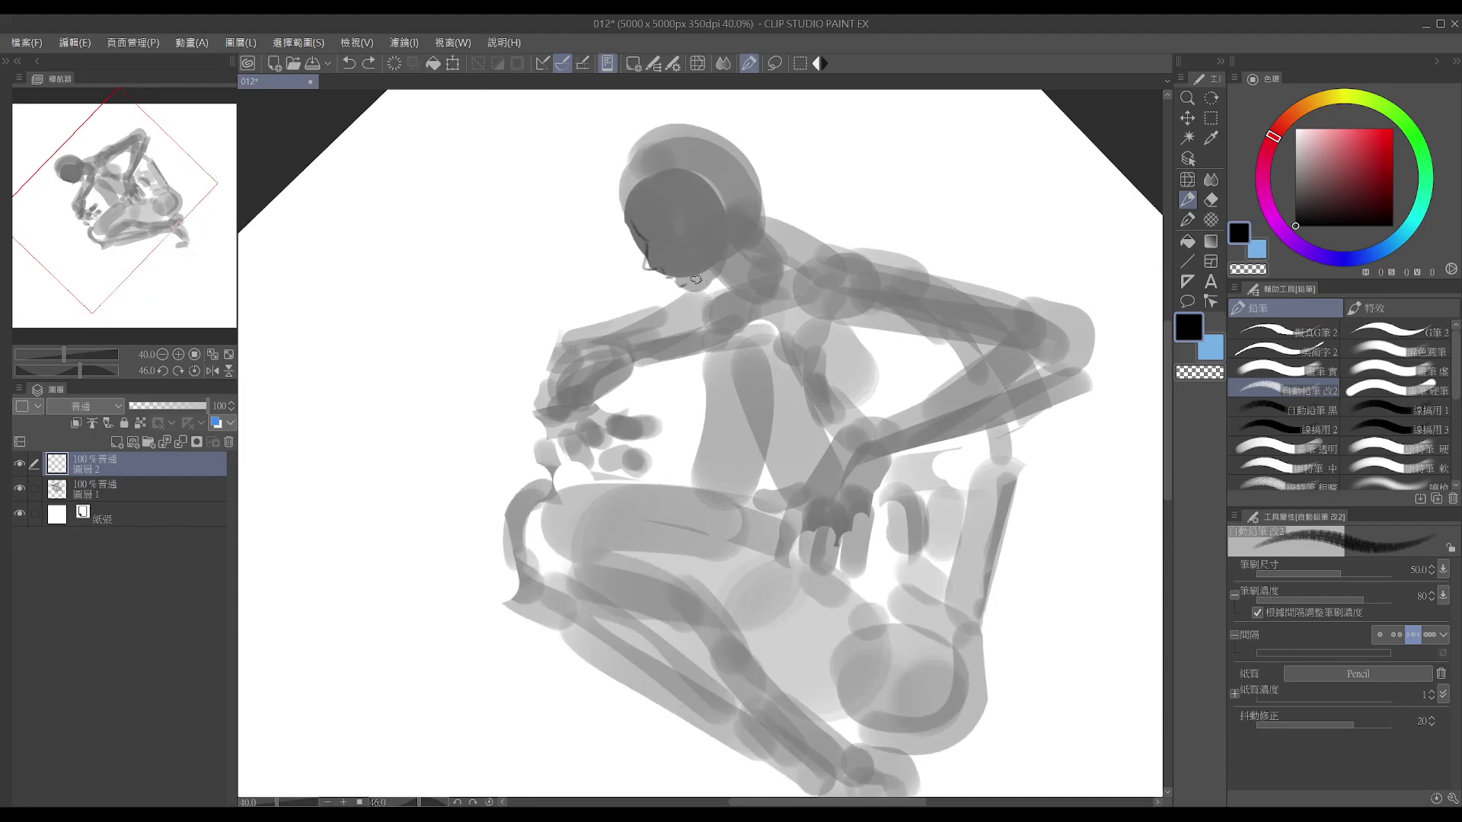
- Erase the chin line and redraw it with the pencil at size 30
key(e)
drag(688, 291, 677, 284)
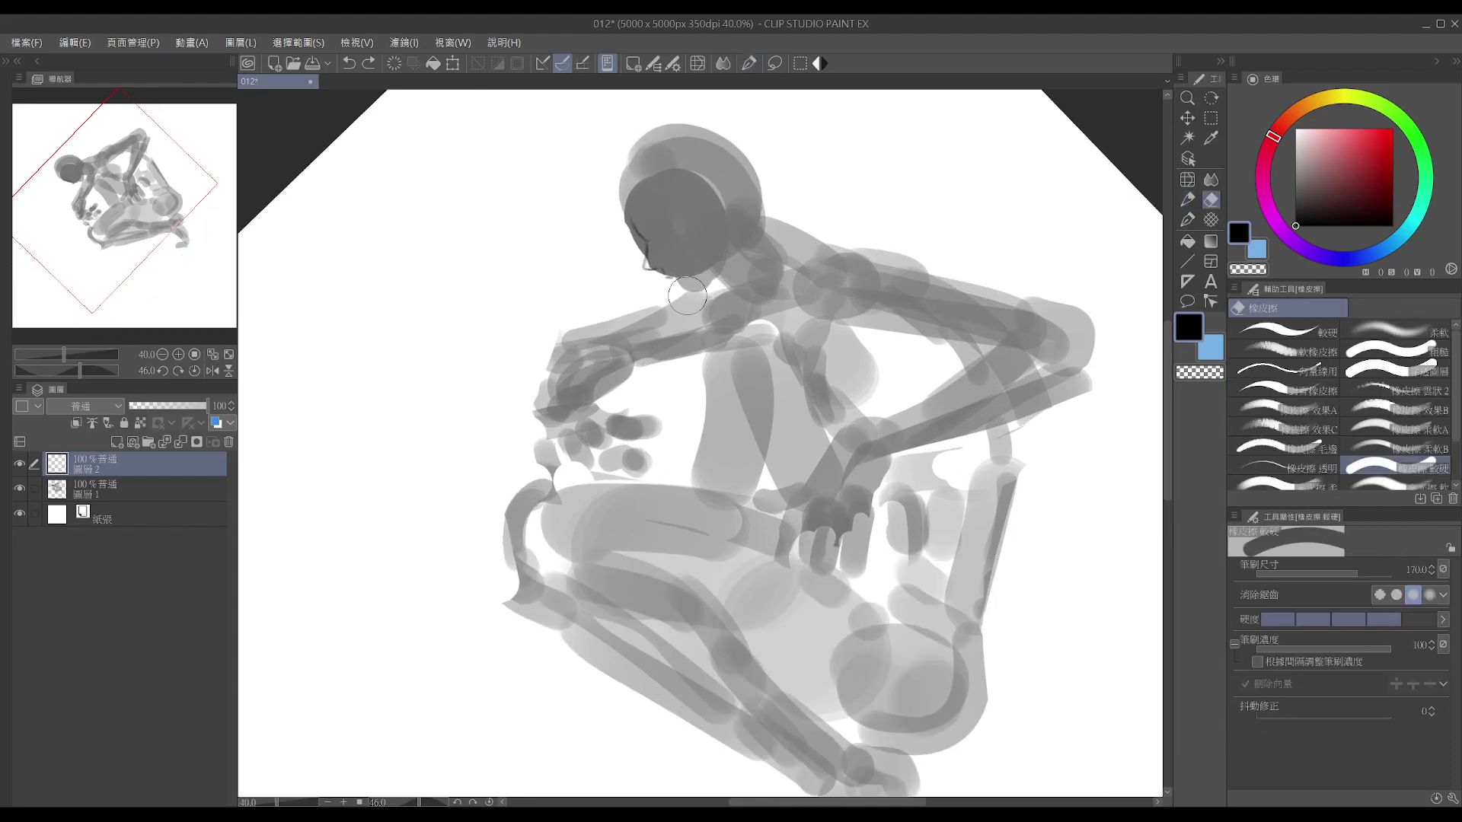
key(p)
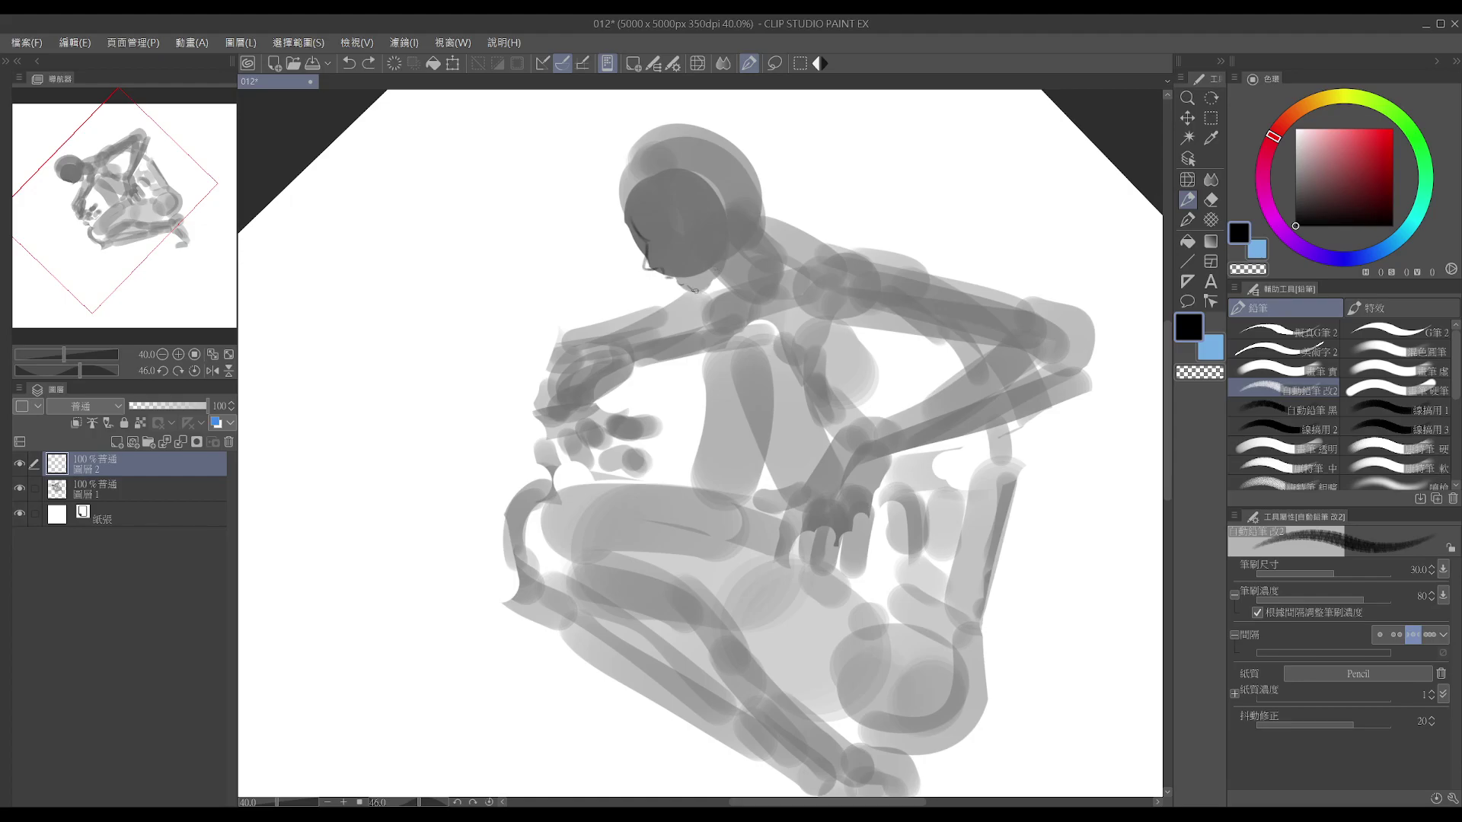
key(e)
key(p)
key(ctrl+z)
key(e)
- Reduce the eraser to size 50 and refine the small pencil lines of the facial profile
key([)
key([)
key([)
key([)
key([)
key([)
key([)
key(p)
key(e)
key(p)
key(e)
key(p)
key(ctrl+z)
key(e)
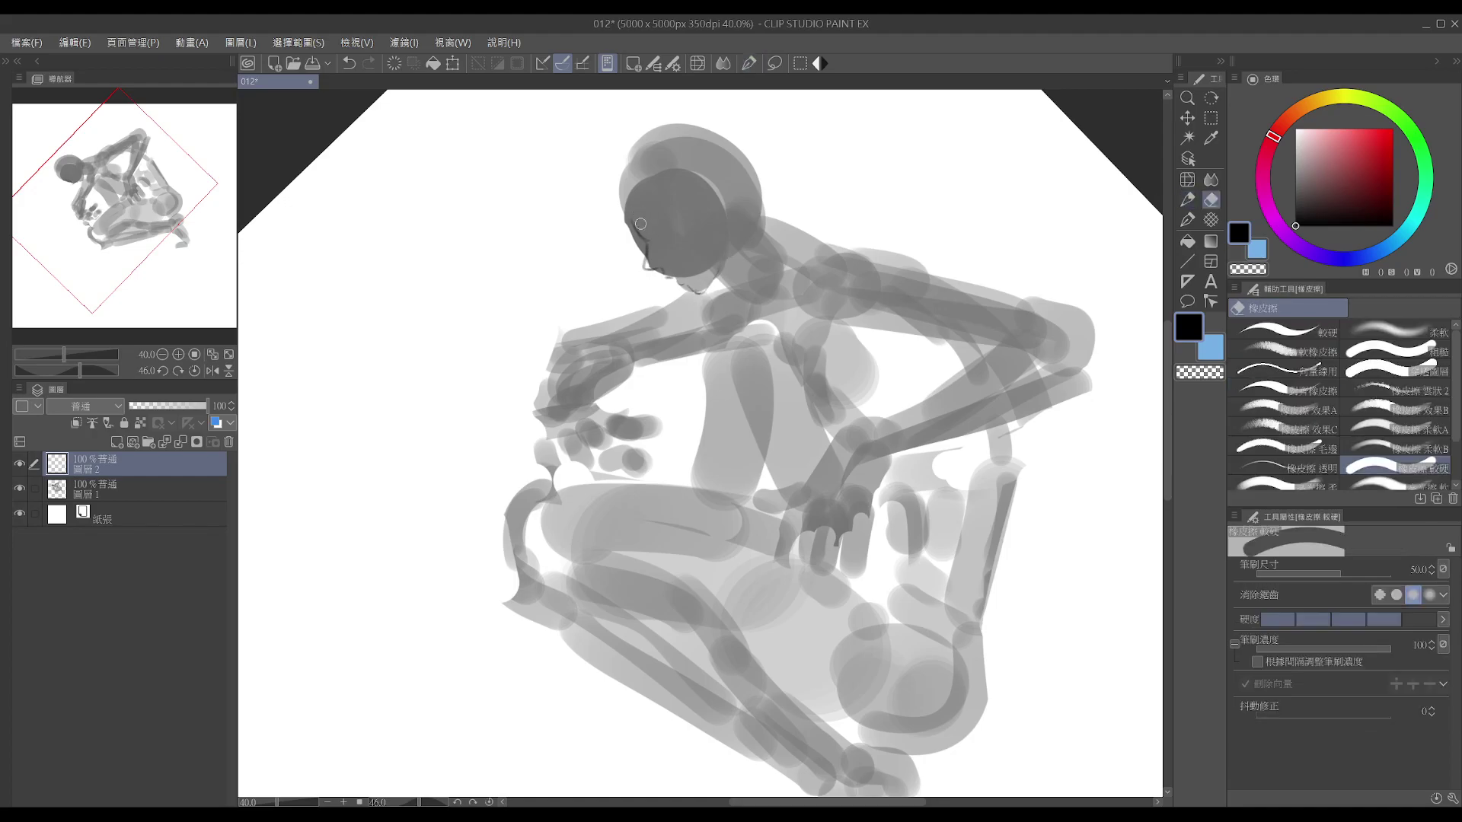
- Redraw the profile from the brow down to the nose and define the lips above the chin
key(p)
key(e)
key(p)
mouse_move(633, 222)
mouse_down()
mouse_move(638, 275)
mouse_move(651, 267)
mouse_up()
key(e)
key(p)
key(e)
key(p)
key(e)
key(p)
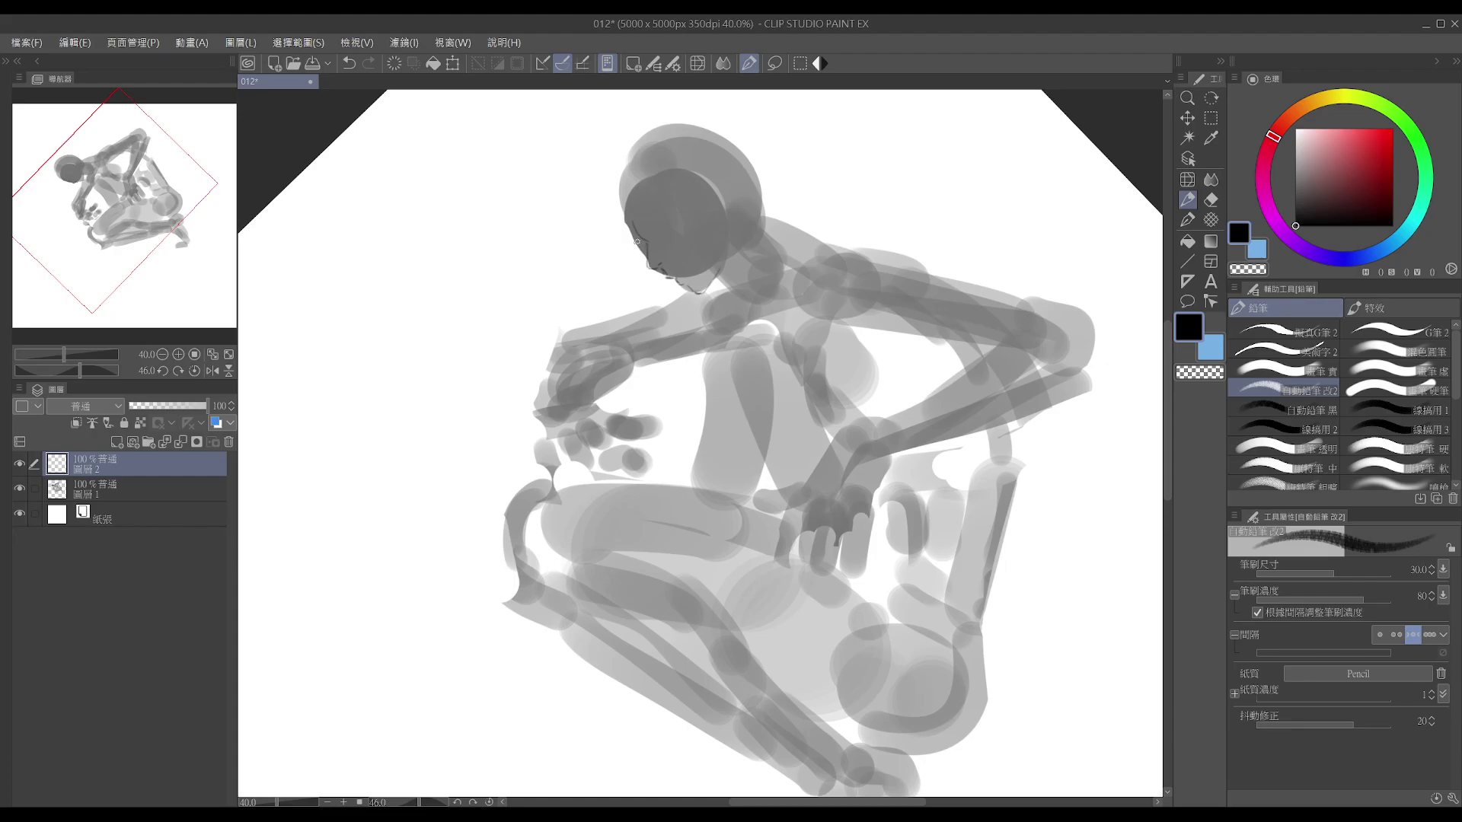
- Add the forehead contour and correct the line running down to the nose and lips
key(e)
key(p)
key(r)
mouse_move(664, 220)
mouse_down()
mouse_move(800, 237)
mouse_move(781, 211)
mouse_up()
key(p)
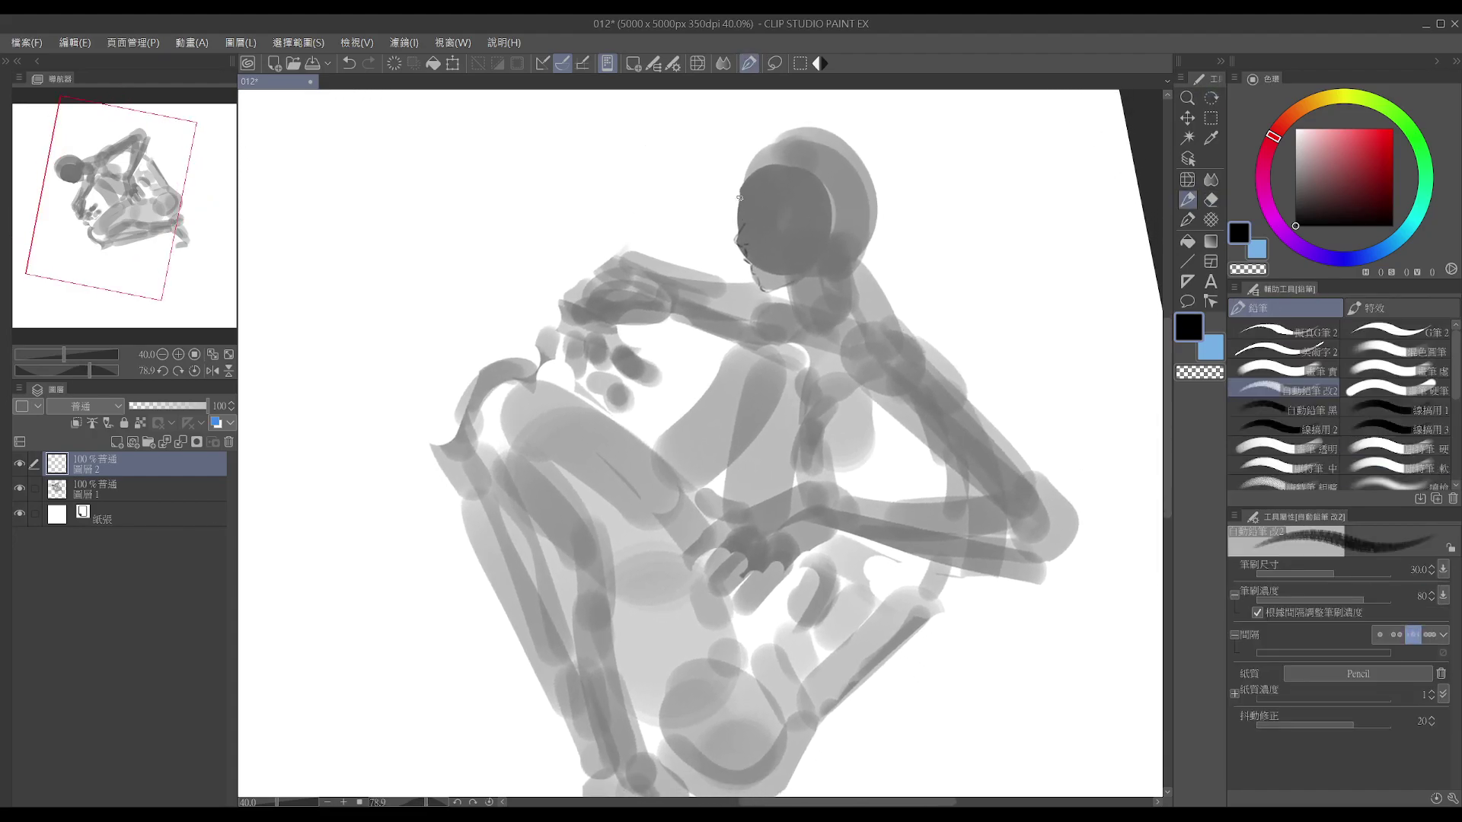
key(e)
key(p)
key(e)
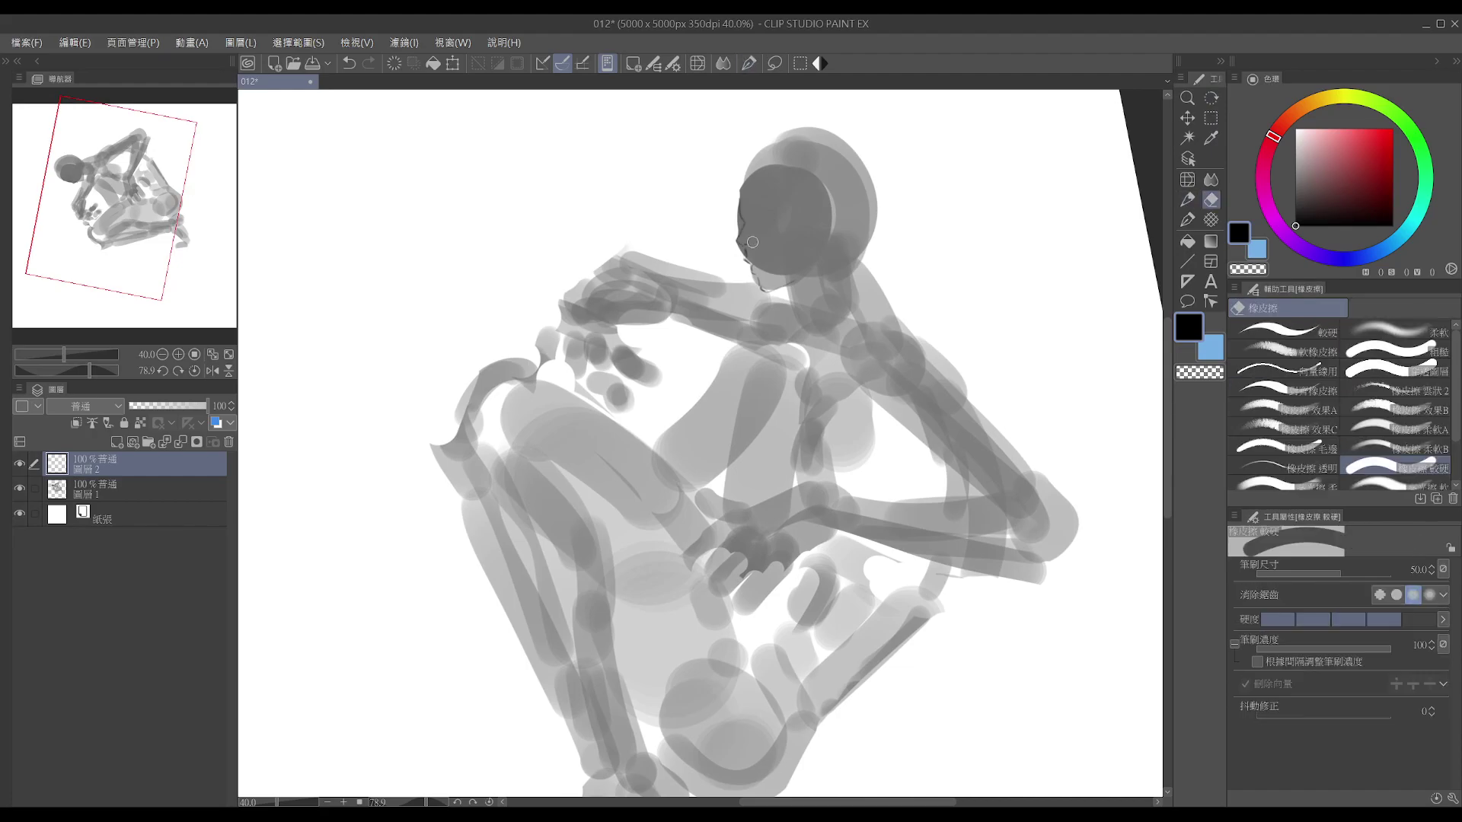
key(p)
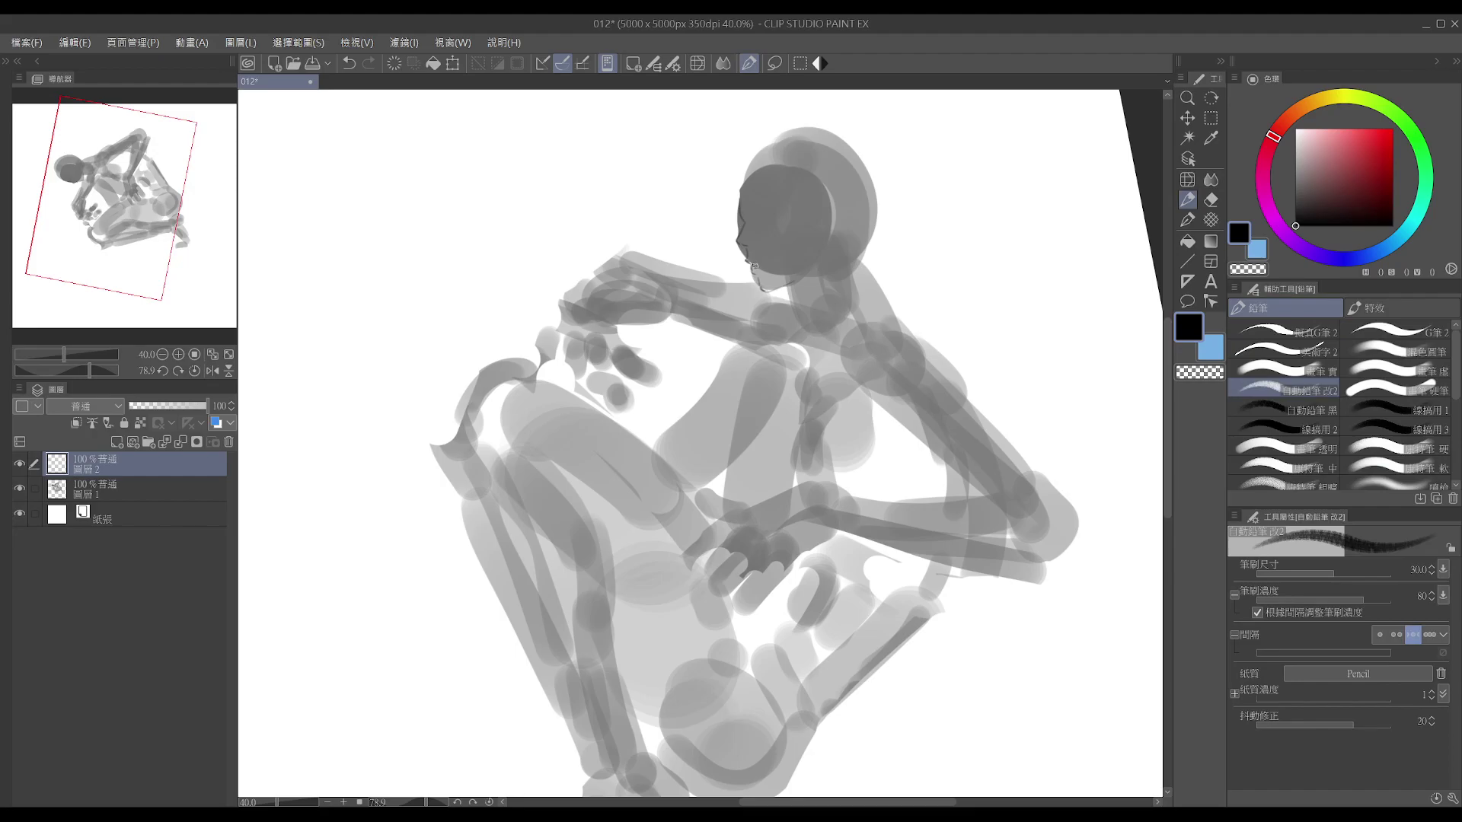
- Erase the old mouth and chin marks and redraw the chin with a curve towards the jaw
key(e)
key(p)
key(e)
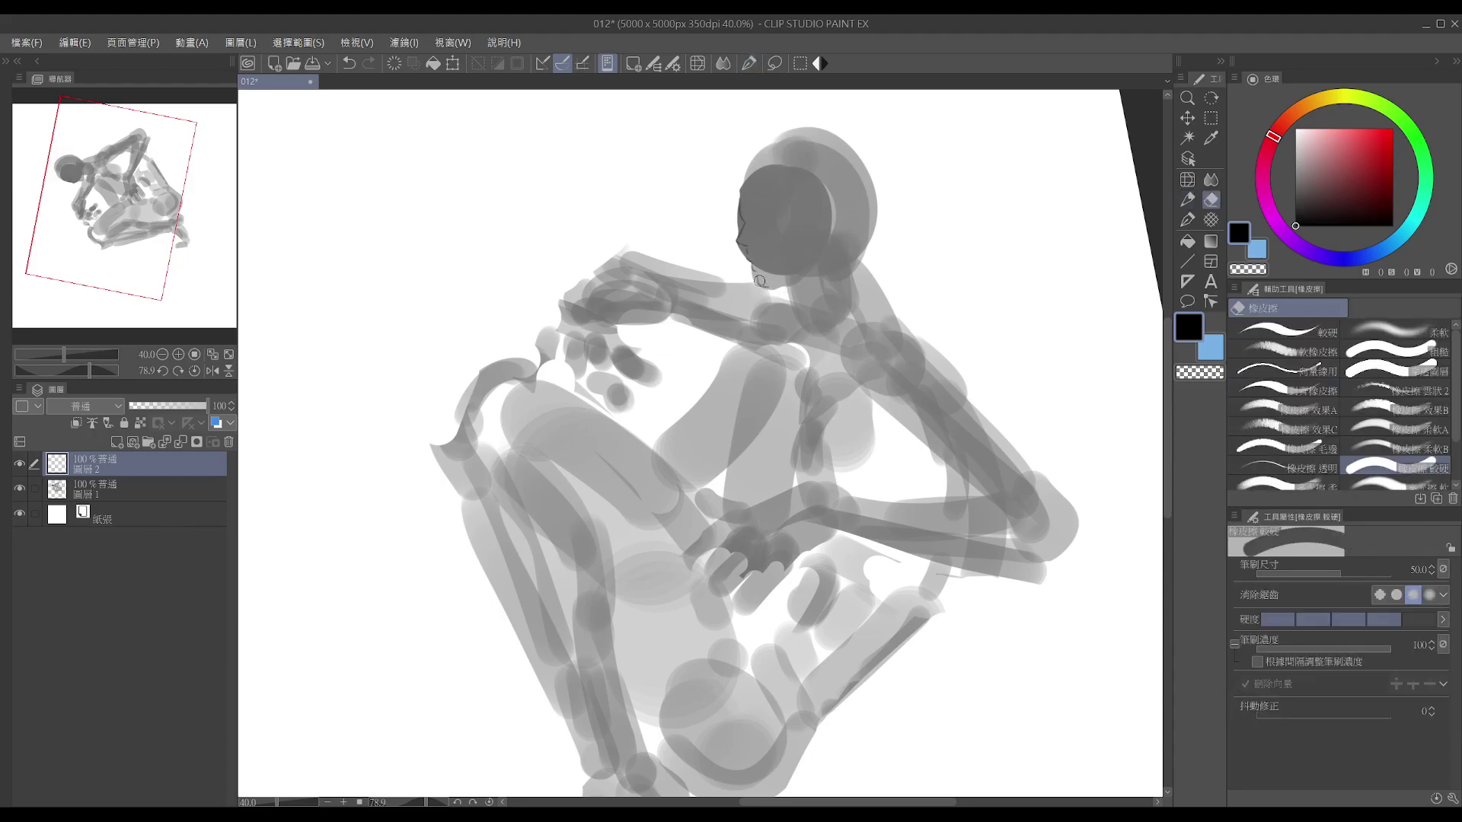
key(p)
key(ctrl+z)
mouse_move(756, 271)
mouse_down()
mouse_move(791, 289)
mouse_move(799, 274)
mouse_move(786, 284)
mouse_up()
key(e)
key(p)
key(e)
key(p)
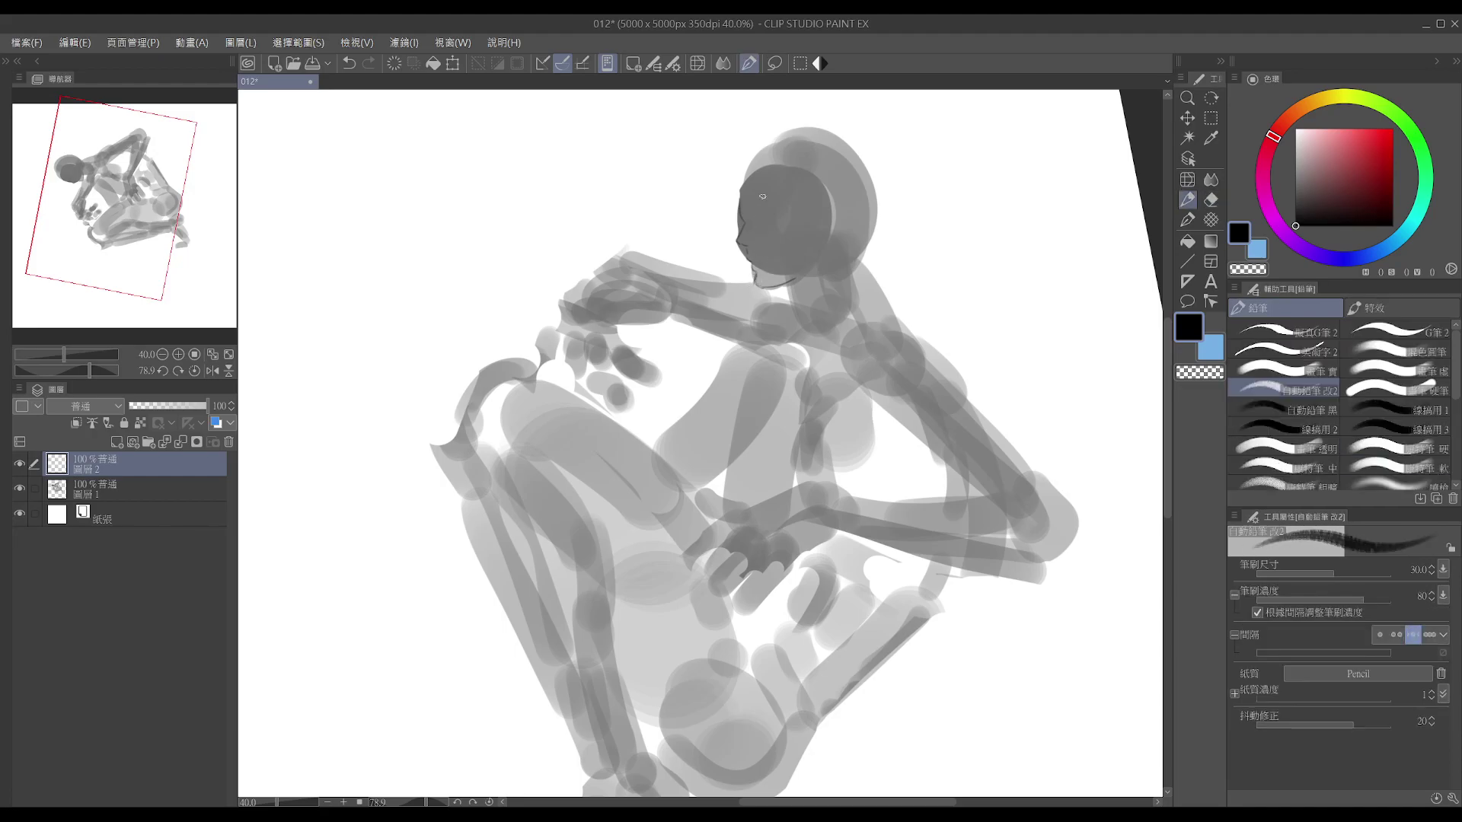
- Sketch the nose inside the face shape and add the jaw line rising towards the neck
key(e)
key(p)
key(e)
key(p)
key(r)
drag(784, 182, 612, 236)
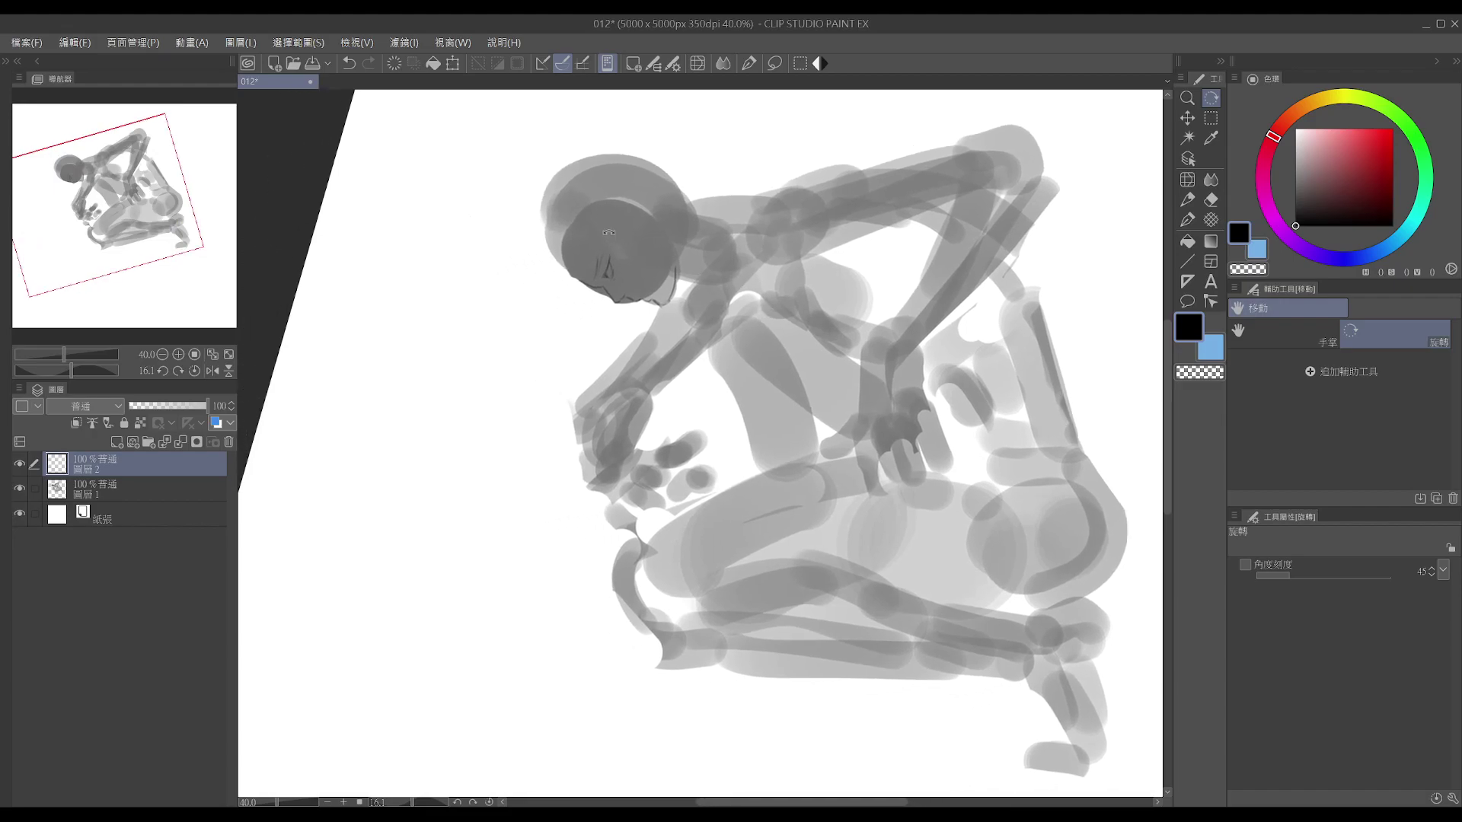
key(e)
key(r)
click(489, 802)
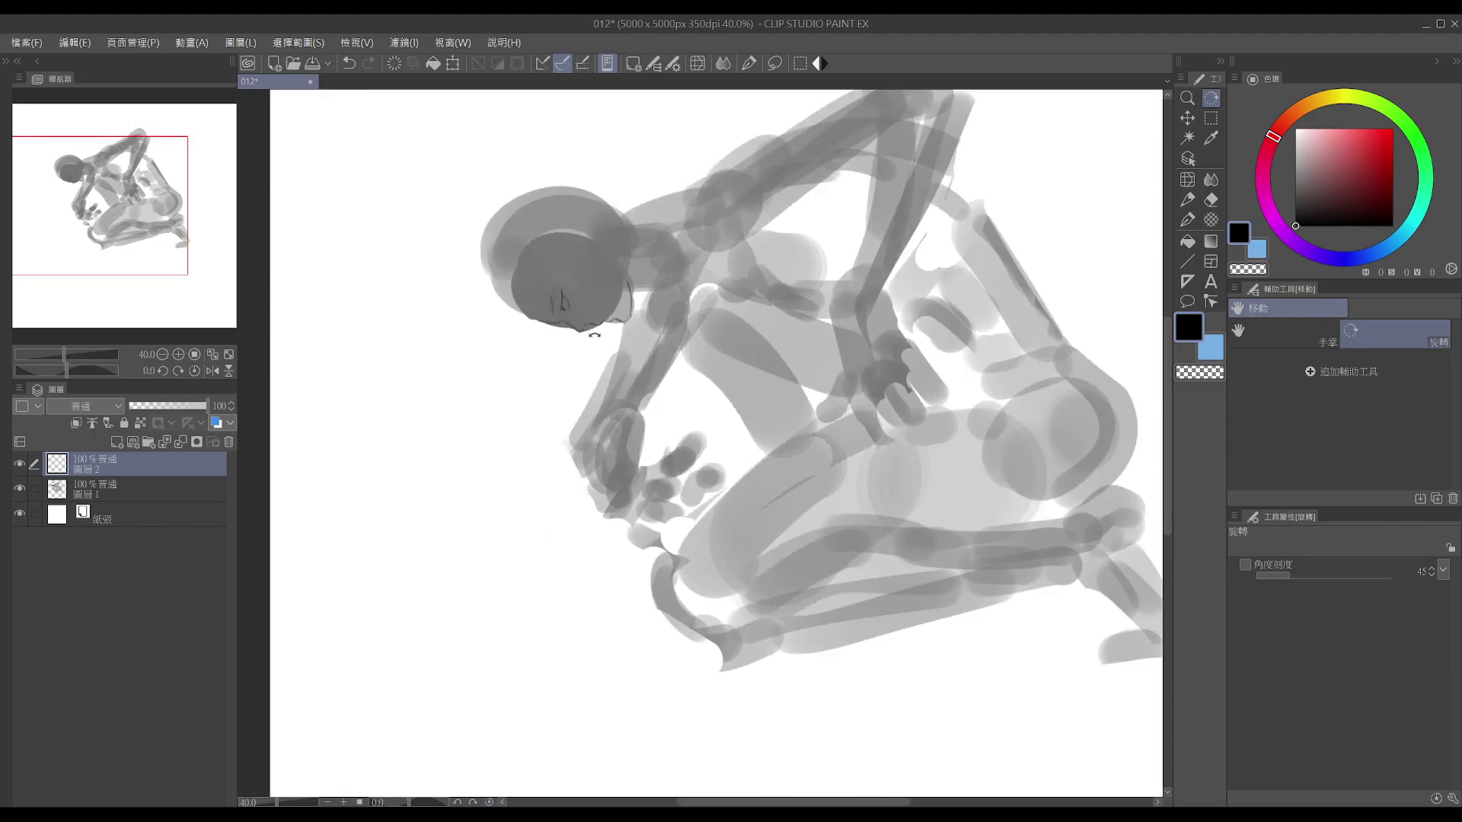
- Erase and redraw the short pencil lines of the nose bridge and nostril
key(e)
key(p)
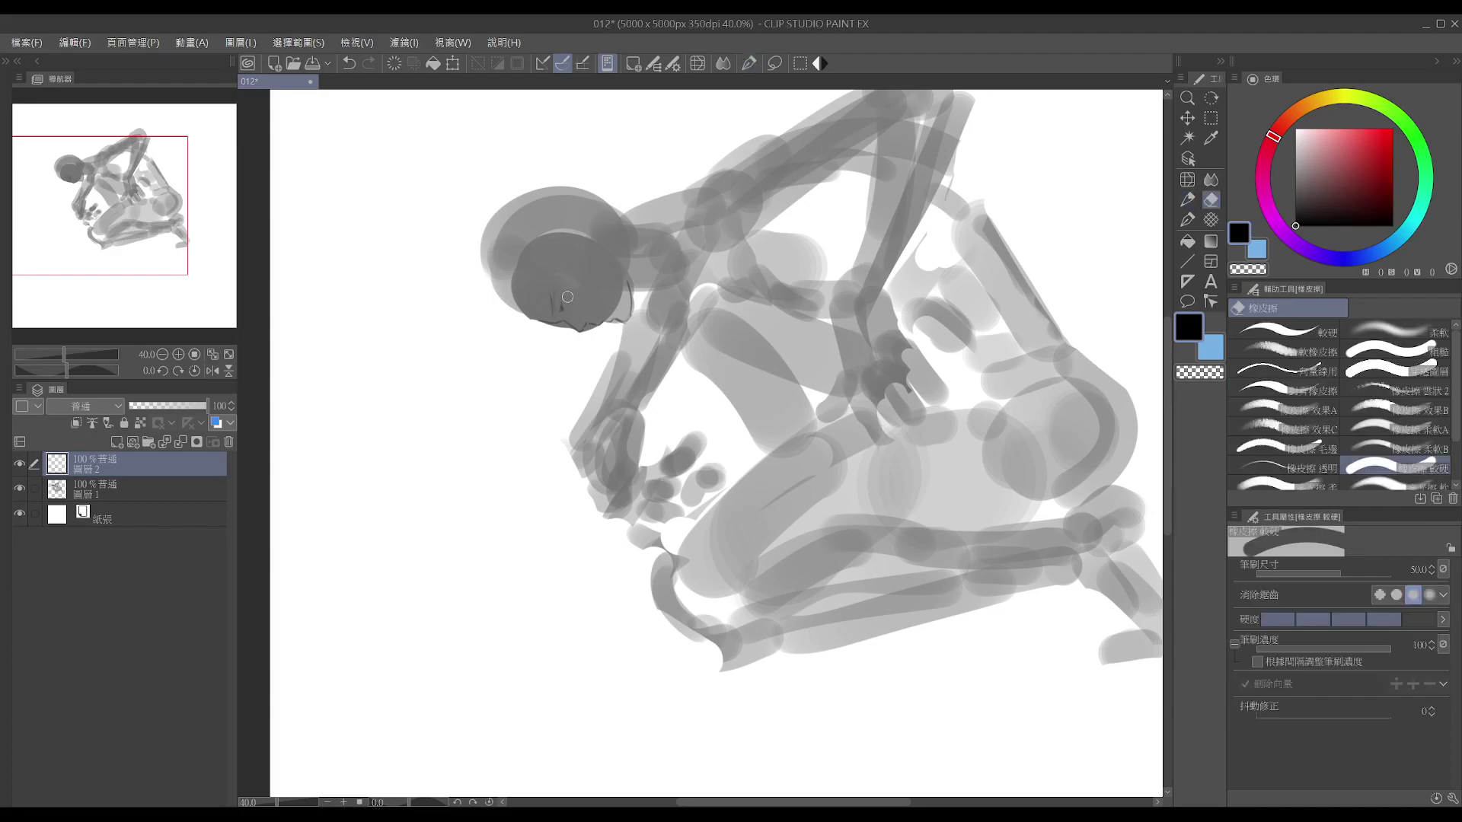
key(ctrl+z)
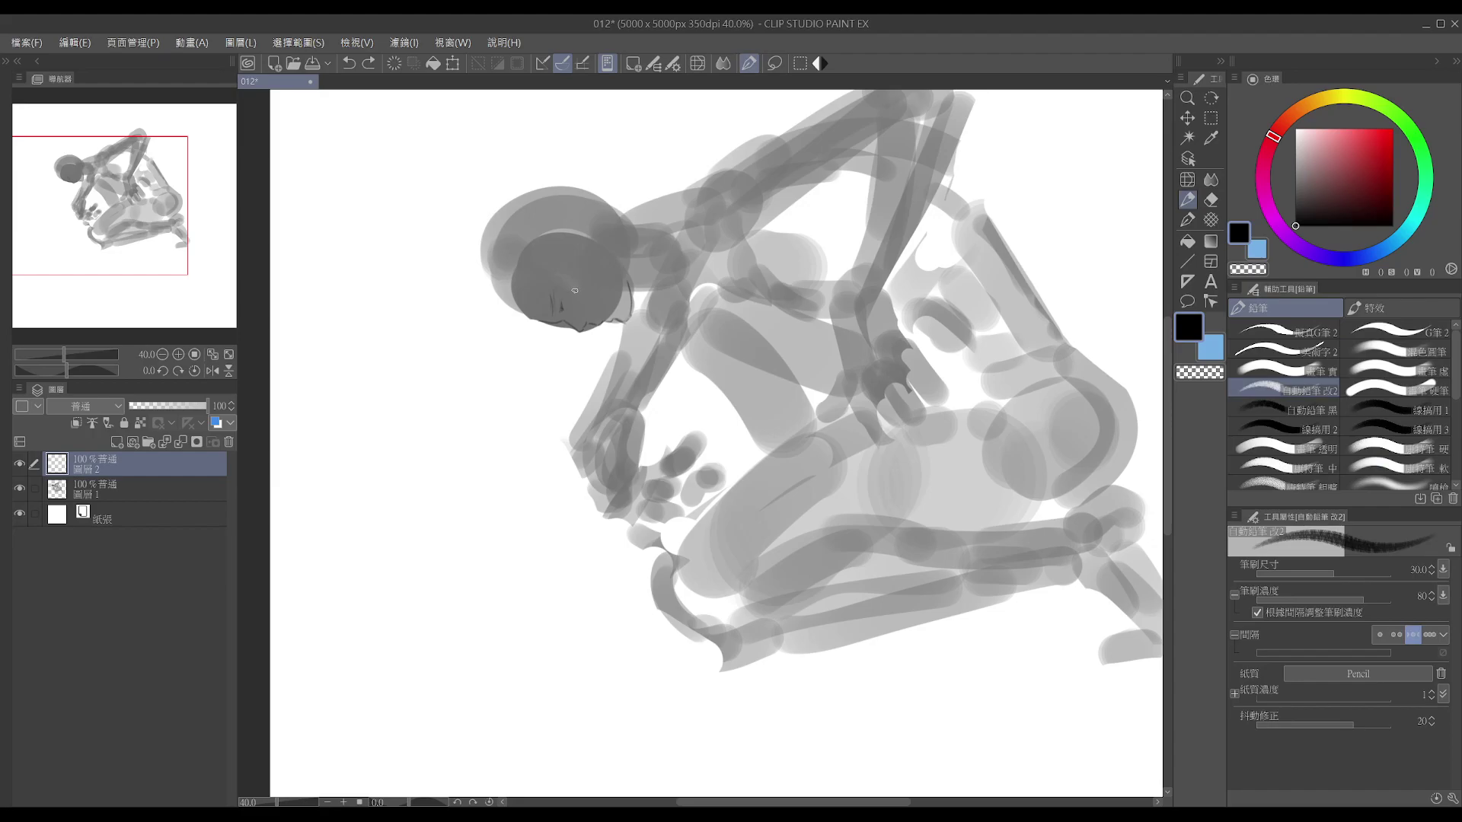
key(e)
drag(562, 297, 565, 303)
key(p)
key(e)
key(p)
drag(562, 297, 562, 303)
key(e)
key(p)
key(e)
key(p)
- Erase and redraw the short pencil lines of the eye and nose inside the dark face shape
key(shift+space)
drag(565, 296, 643, 266)
key(e)
key(p)
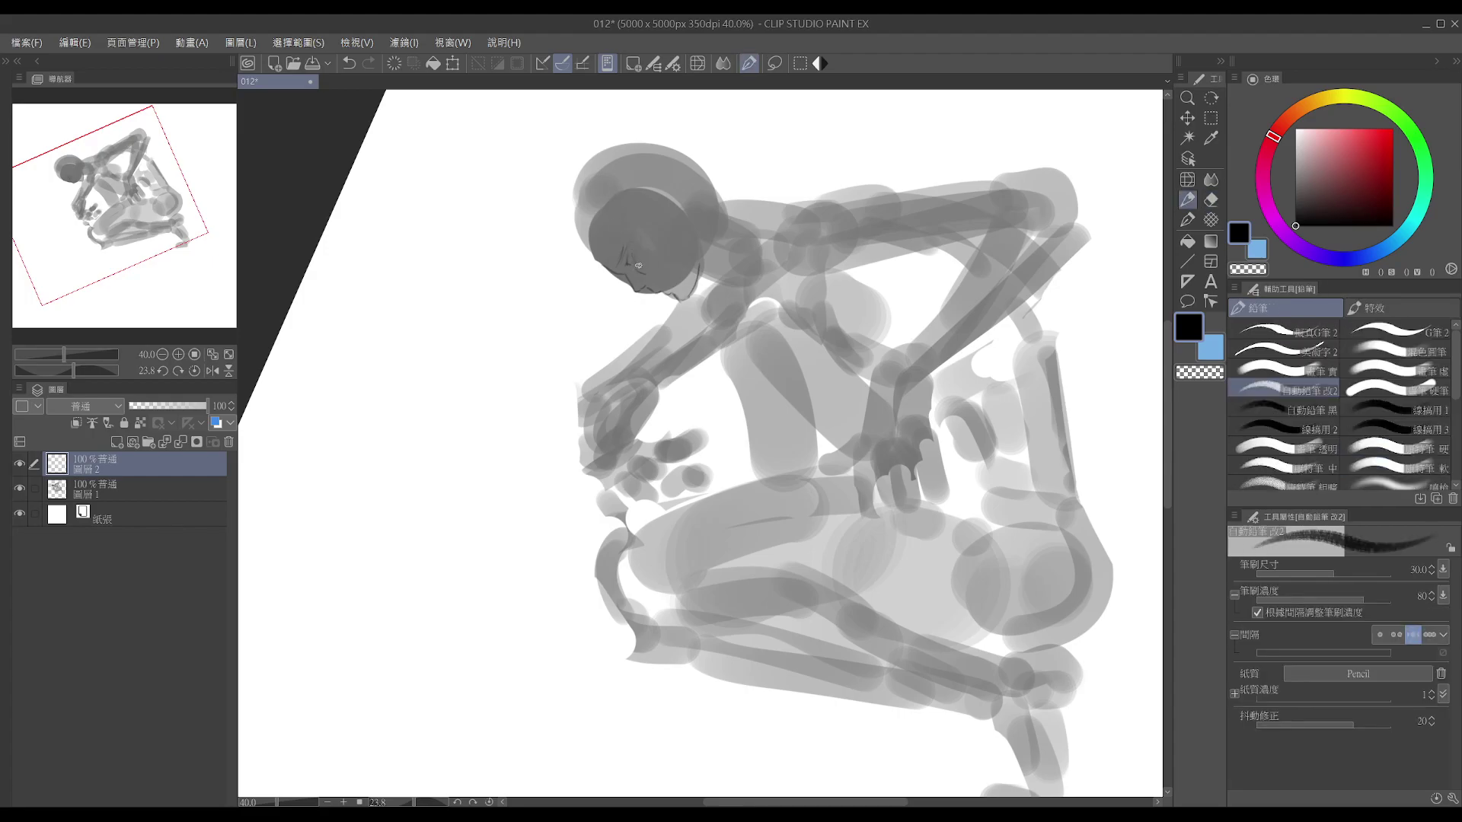
key(e)
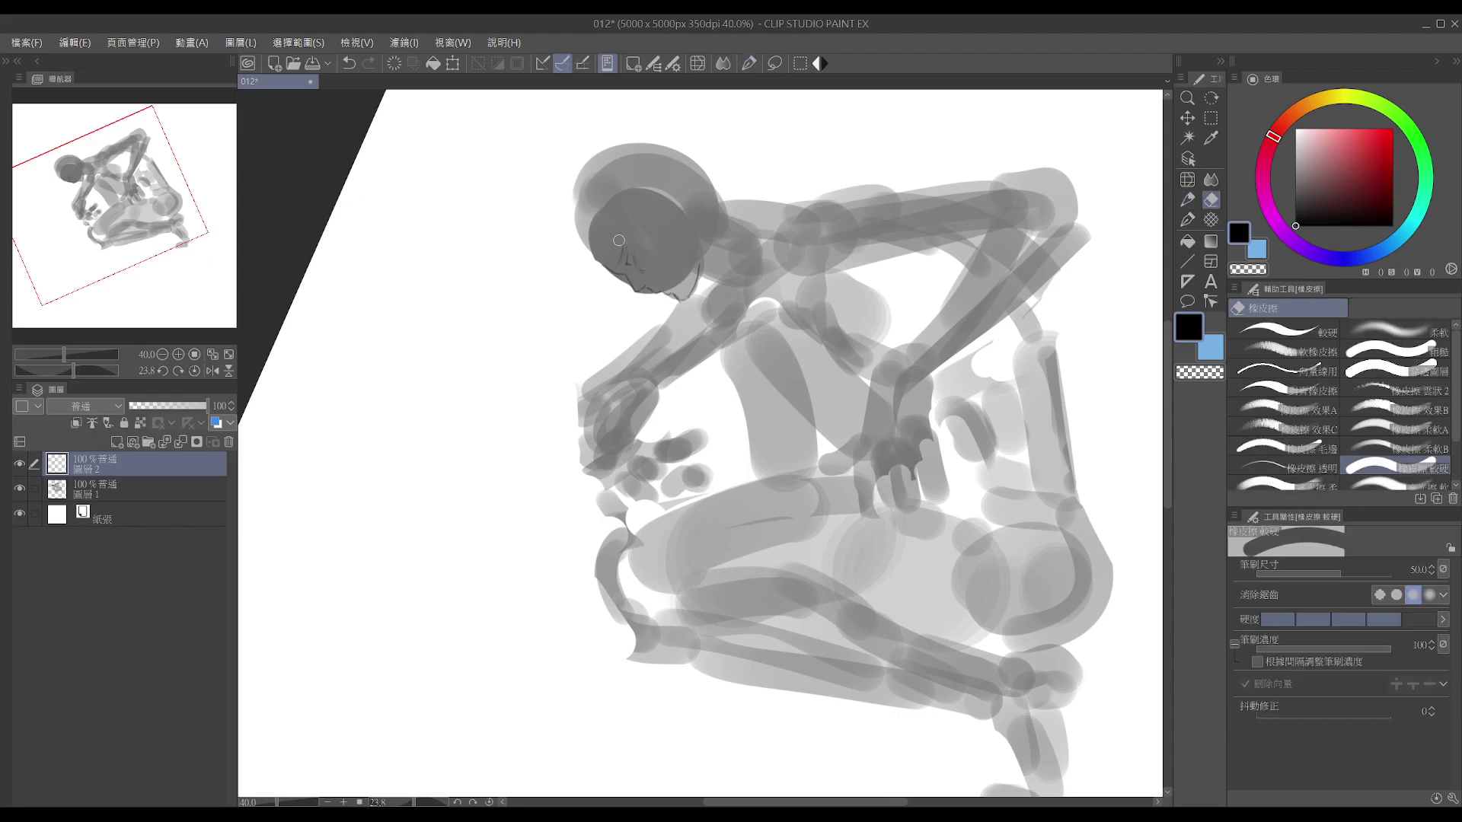
key(p)
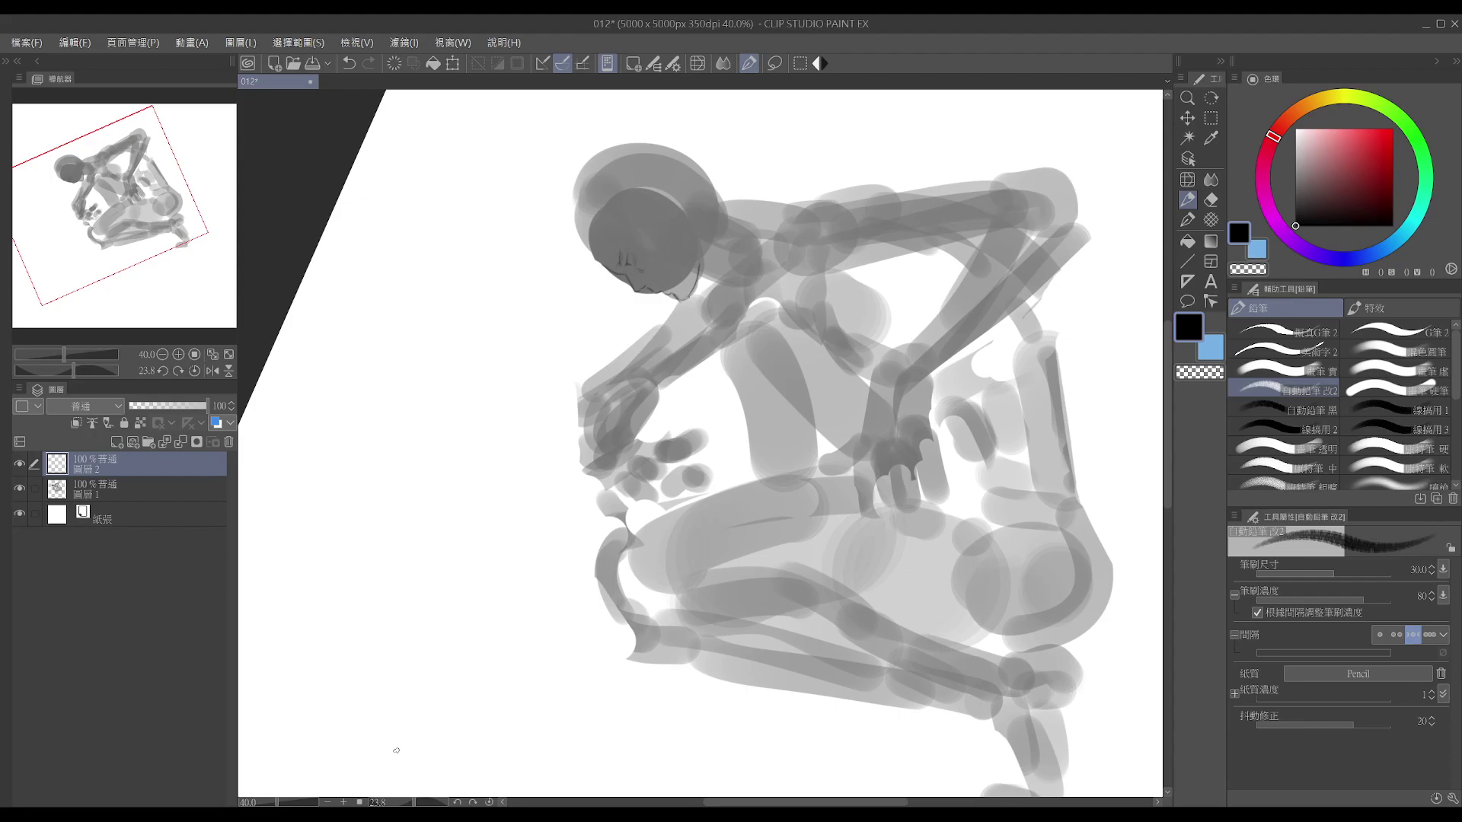
click(489, 802)
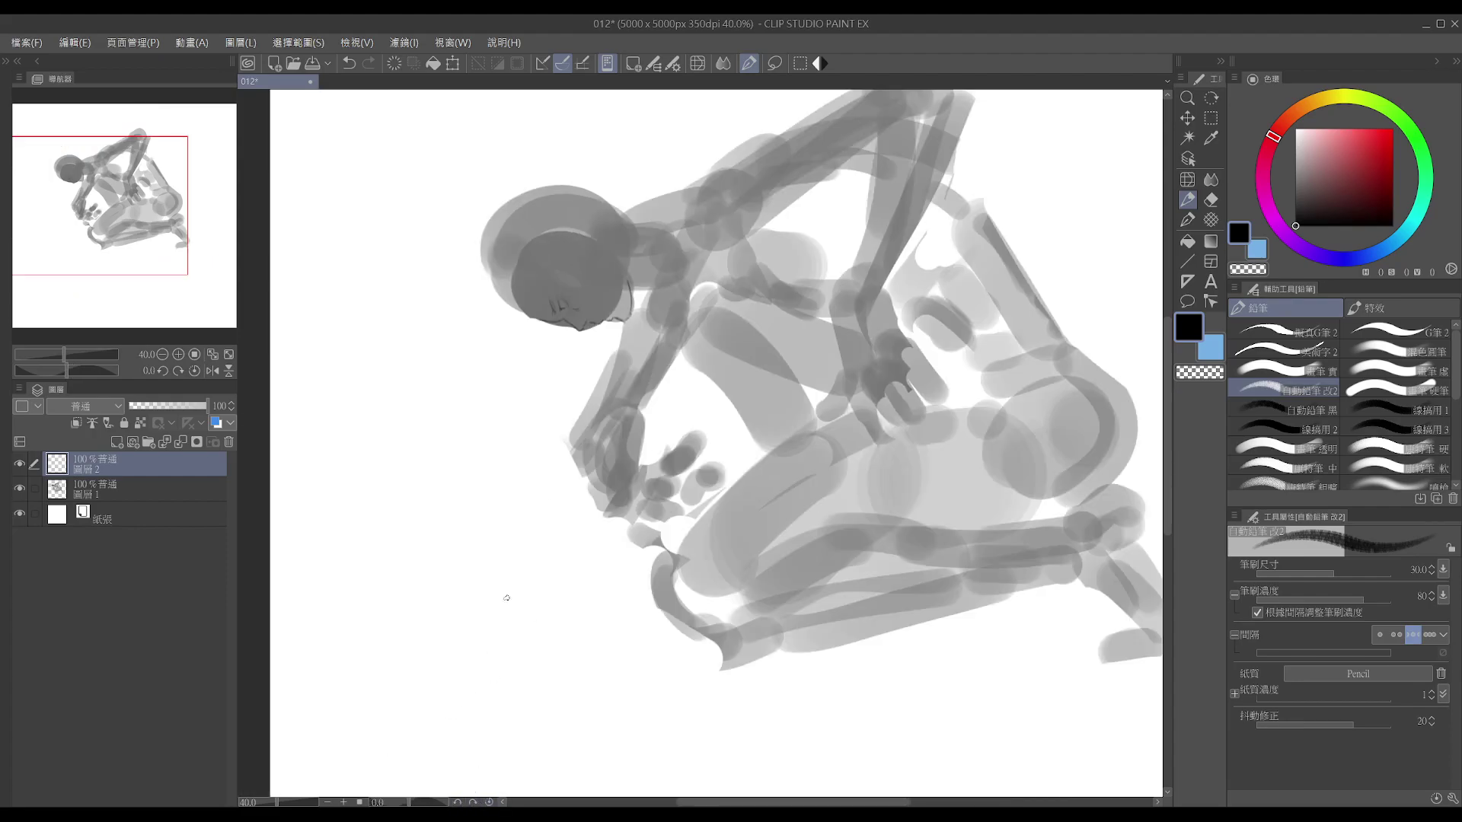
- Erase the old jaw line running up from the chin towards the neck
key(e)
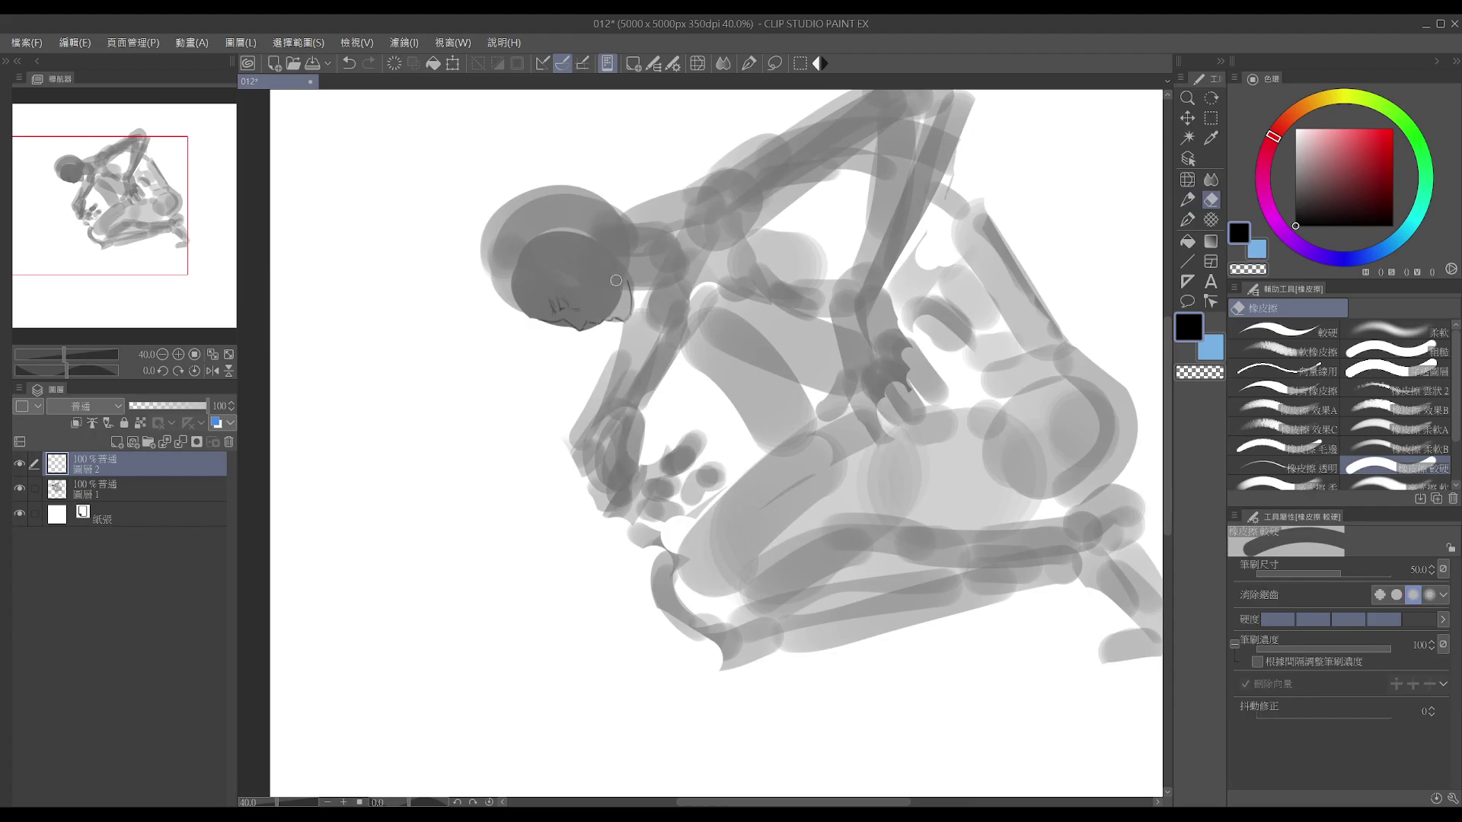
key(p)
key(e)
drag(631, 316, 630, 281)
key(p)
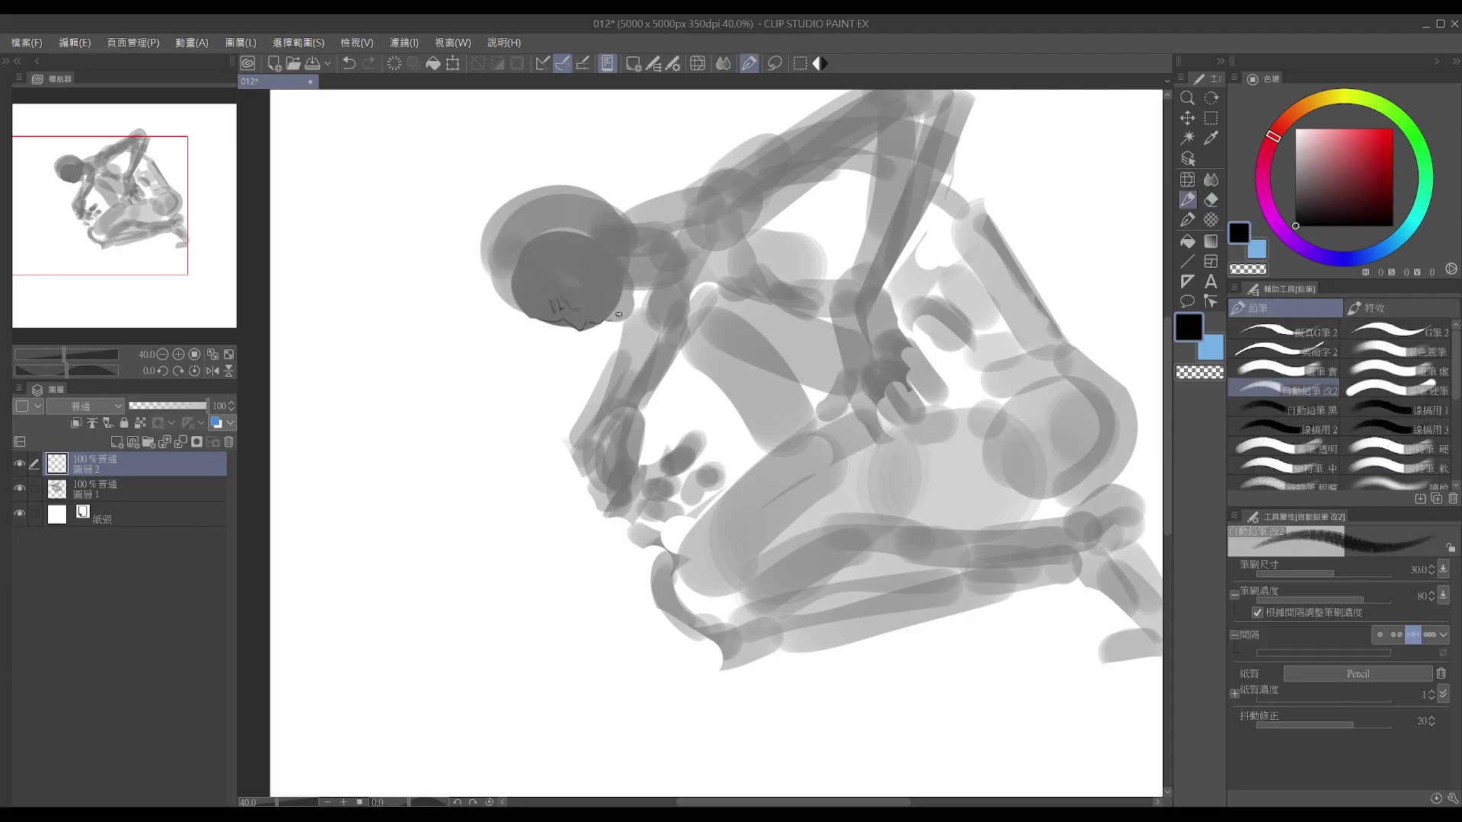
- Sketch and correct the chin and jaw contour below the mouth, undoing the last stroke
key(e)
key(r)
drag(599, 368, 711, 316)
key(e)
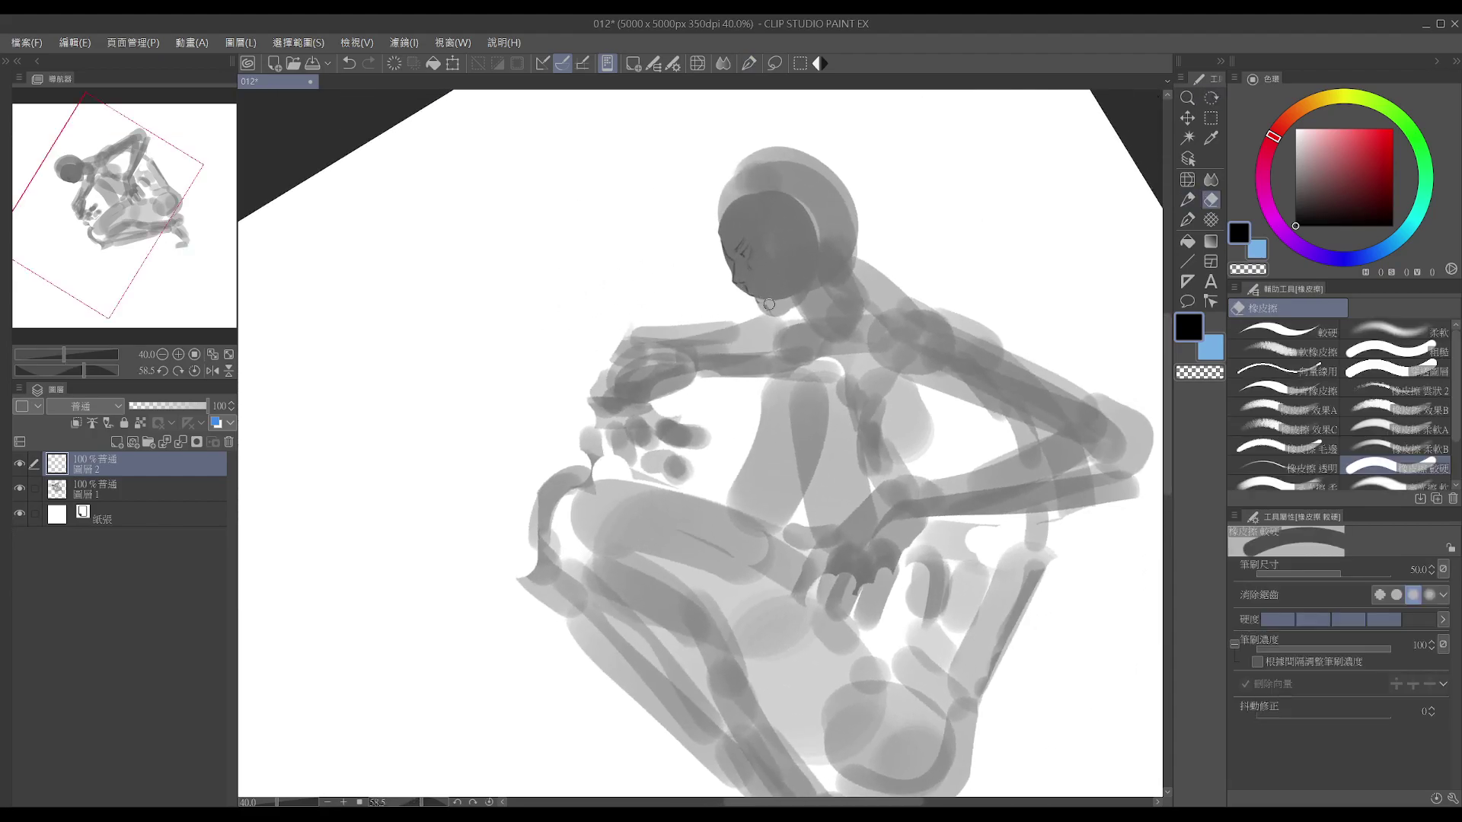
key(p)
key(e)
key(p)
key(e)
key(p)
key(e)
key(p)
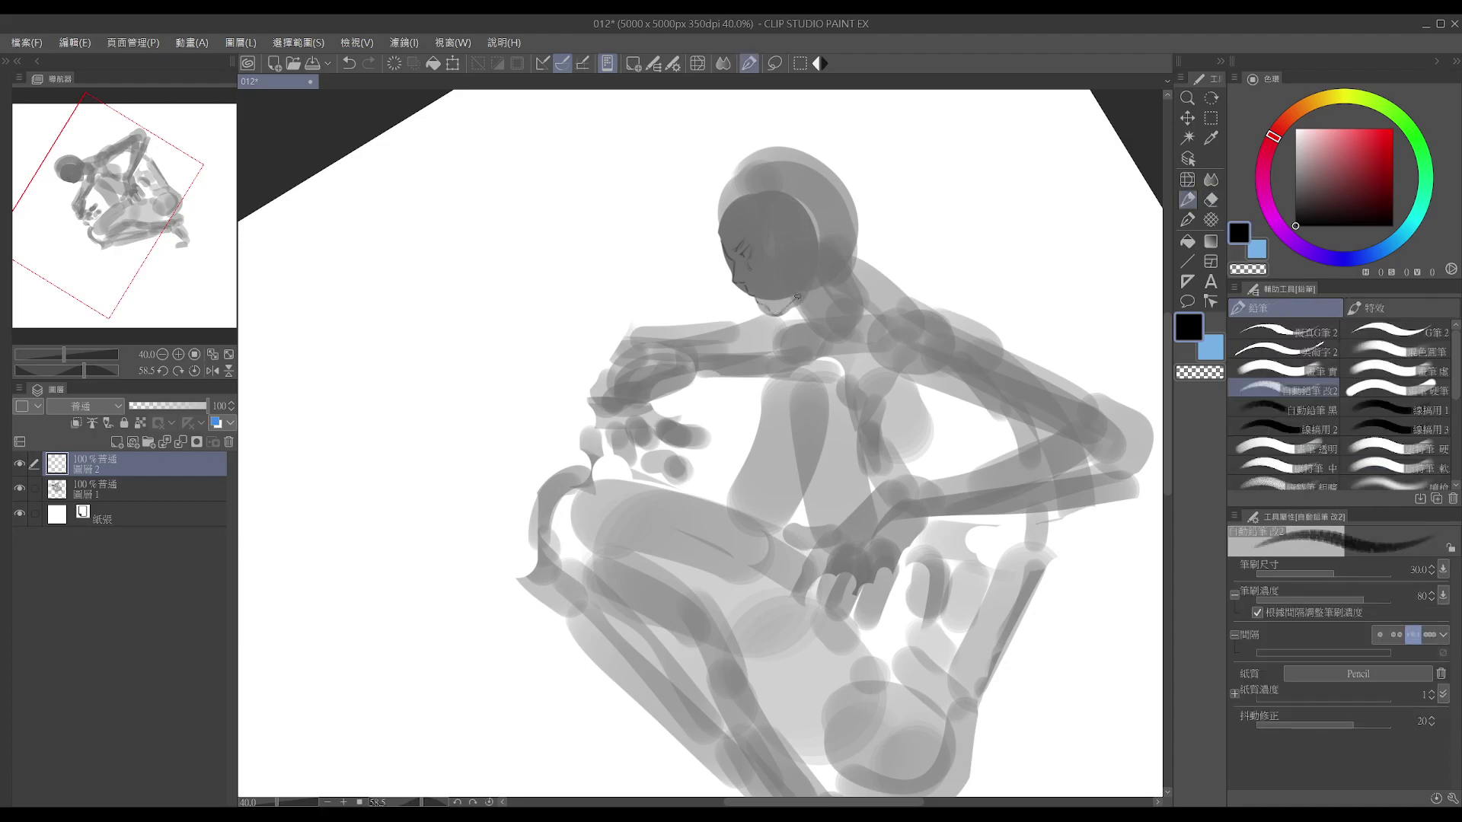
key(ctrl+z)
- Erase the stray chin marks and redraw the jaw edge up the side of the face
key(r)
drag(731, 302, 516, 218)
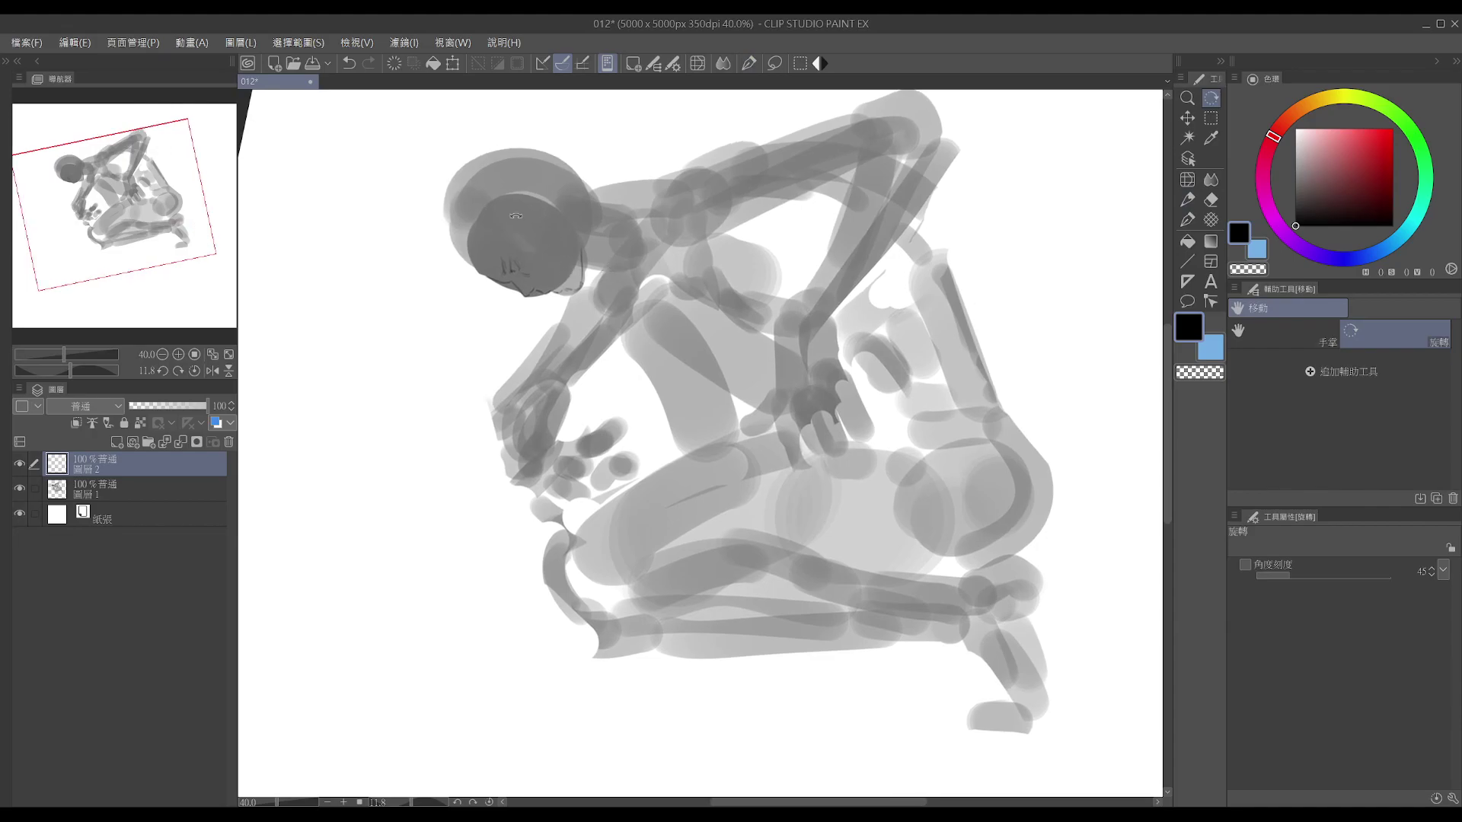
key(e)
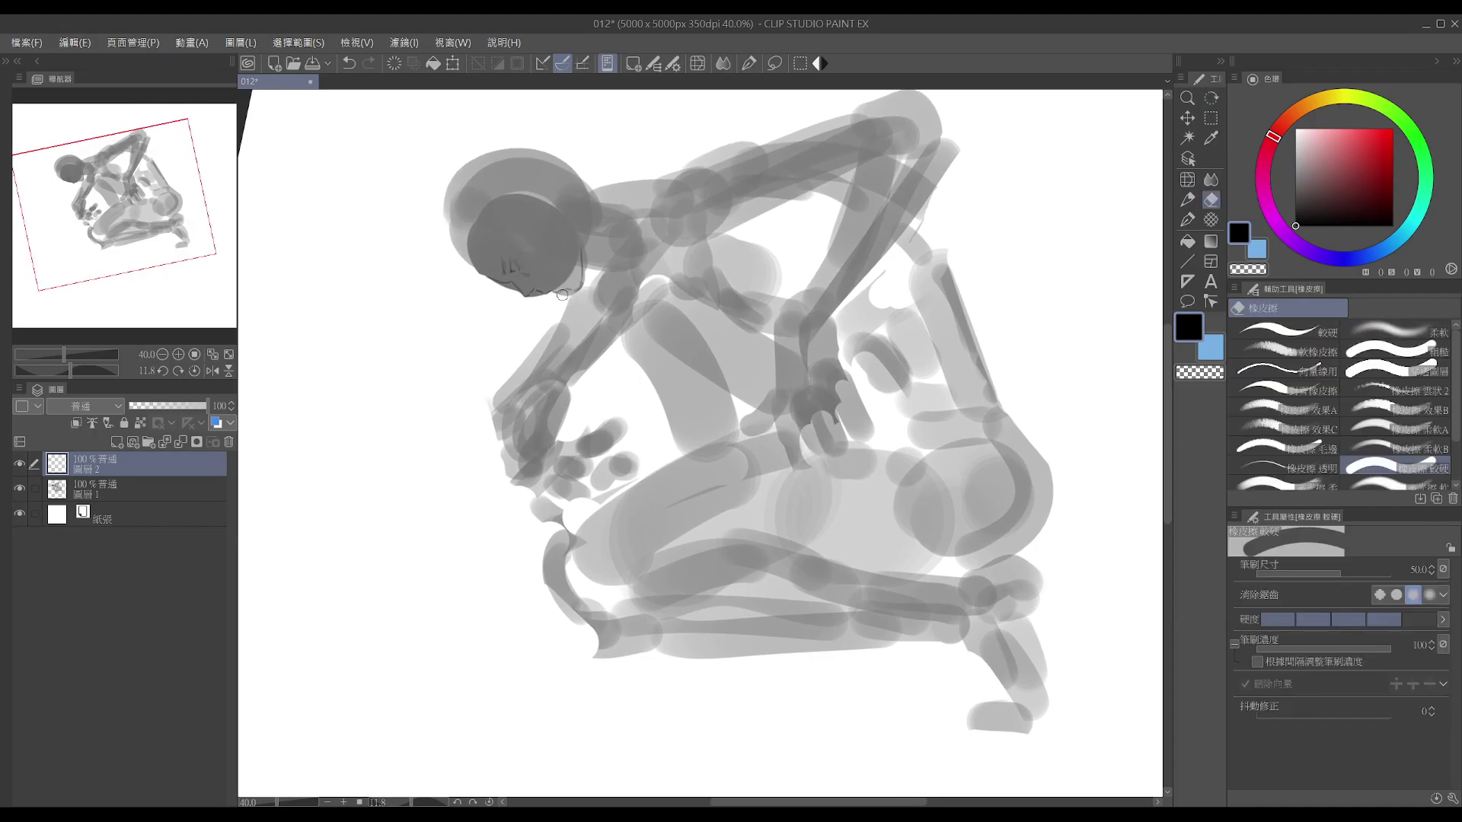
key(p)
key(e)
key(p)
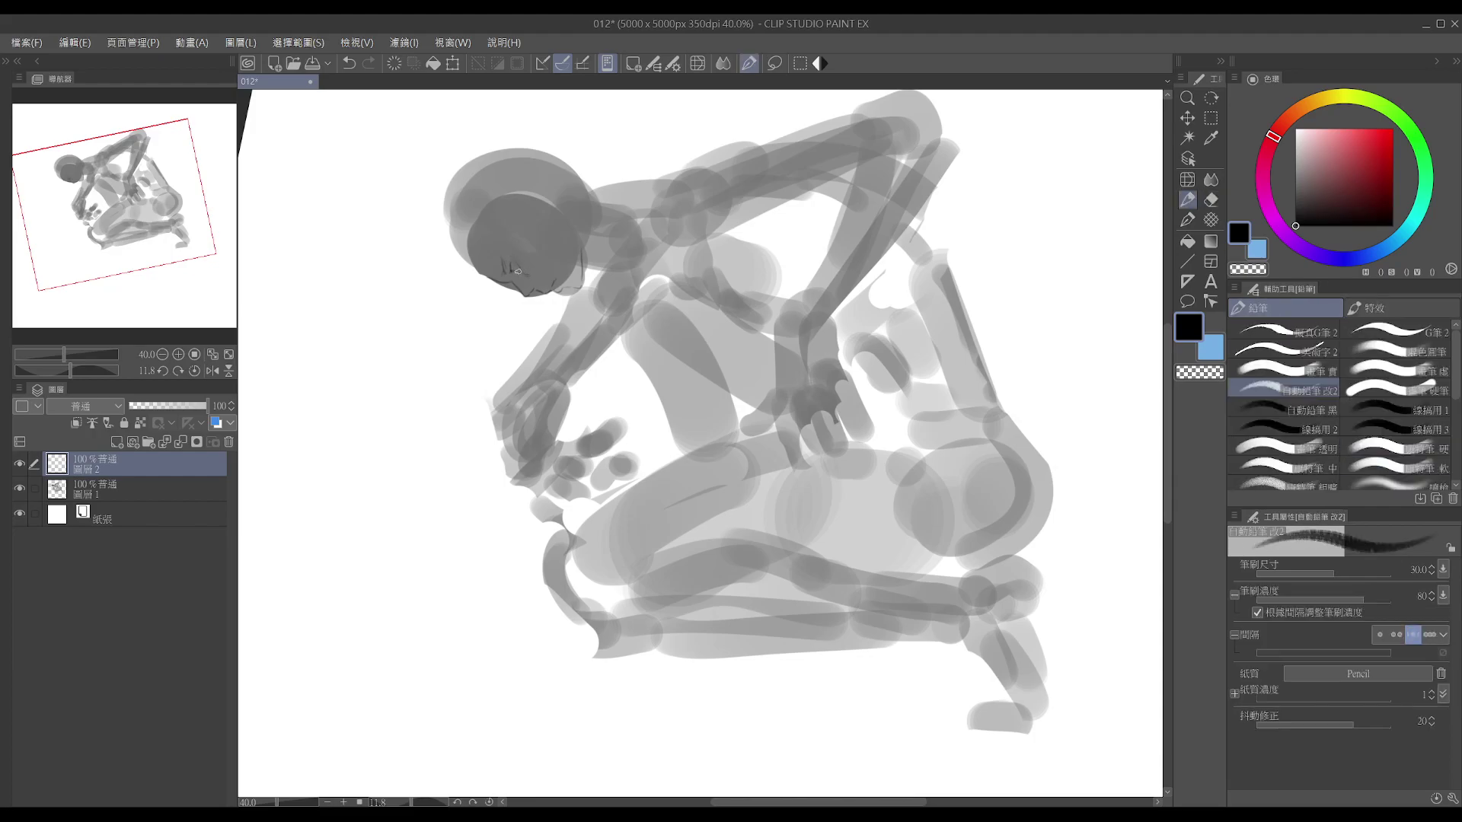
- Correct the eye marks in the face with darker pencil strokes and trim the excess lines
key(e)
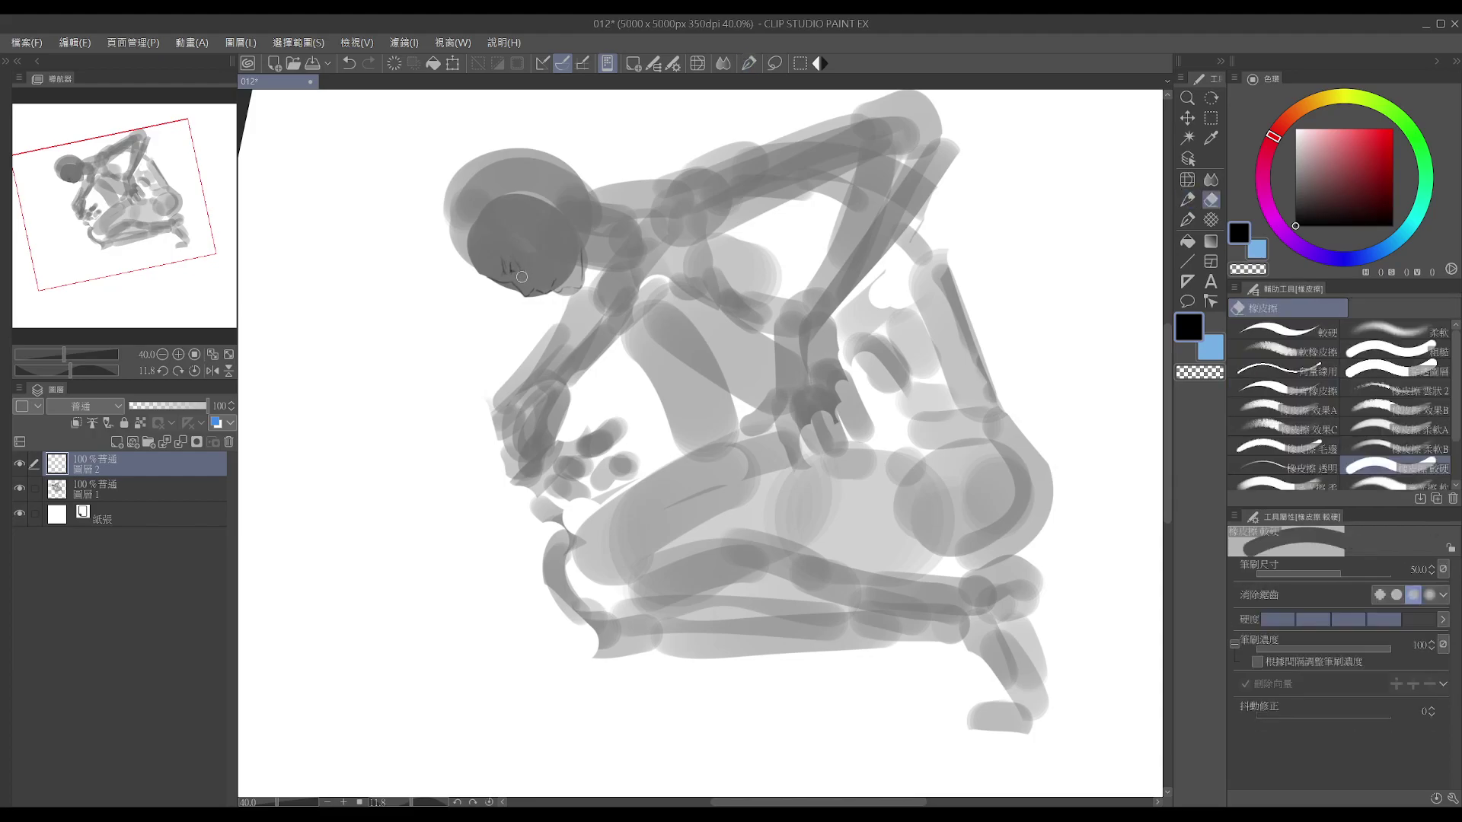
key(p)
key(e)
key(p)
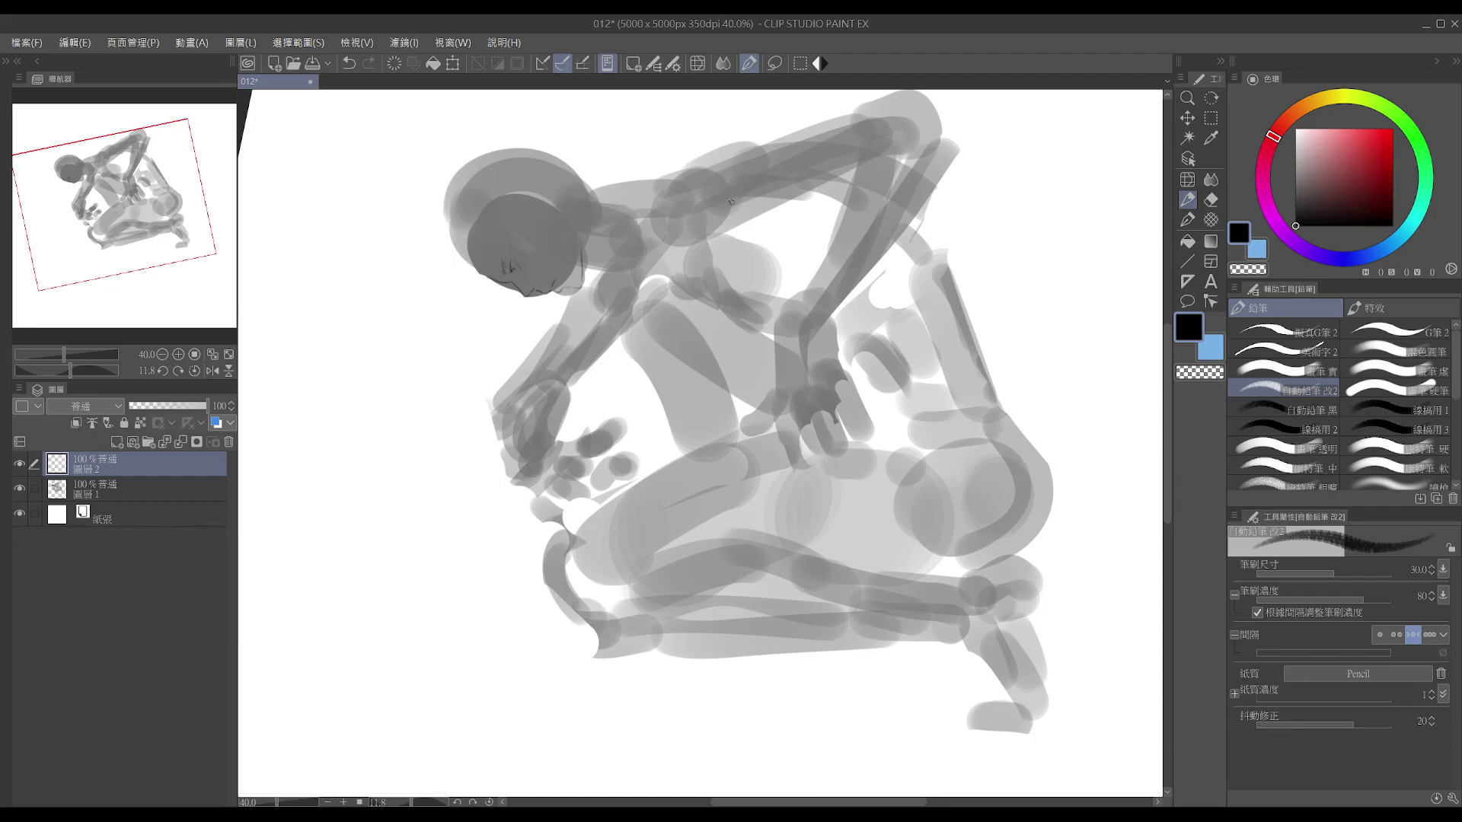
key(e)
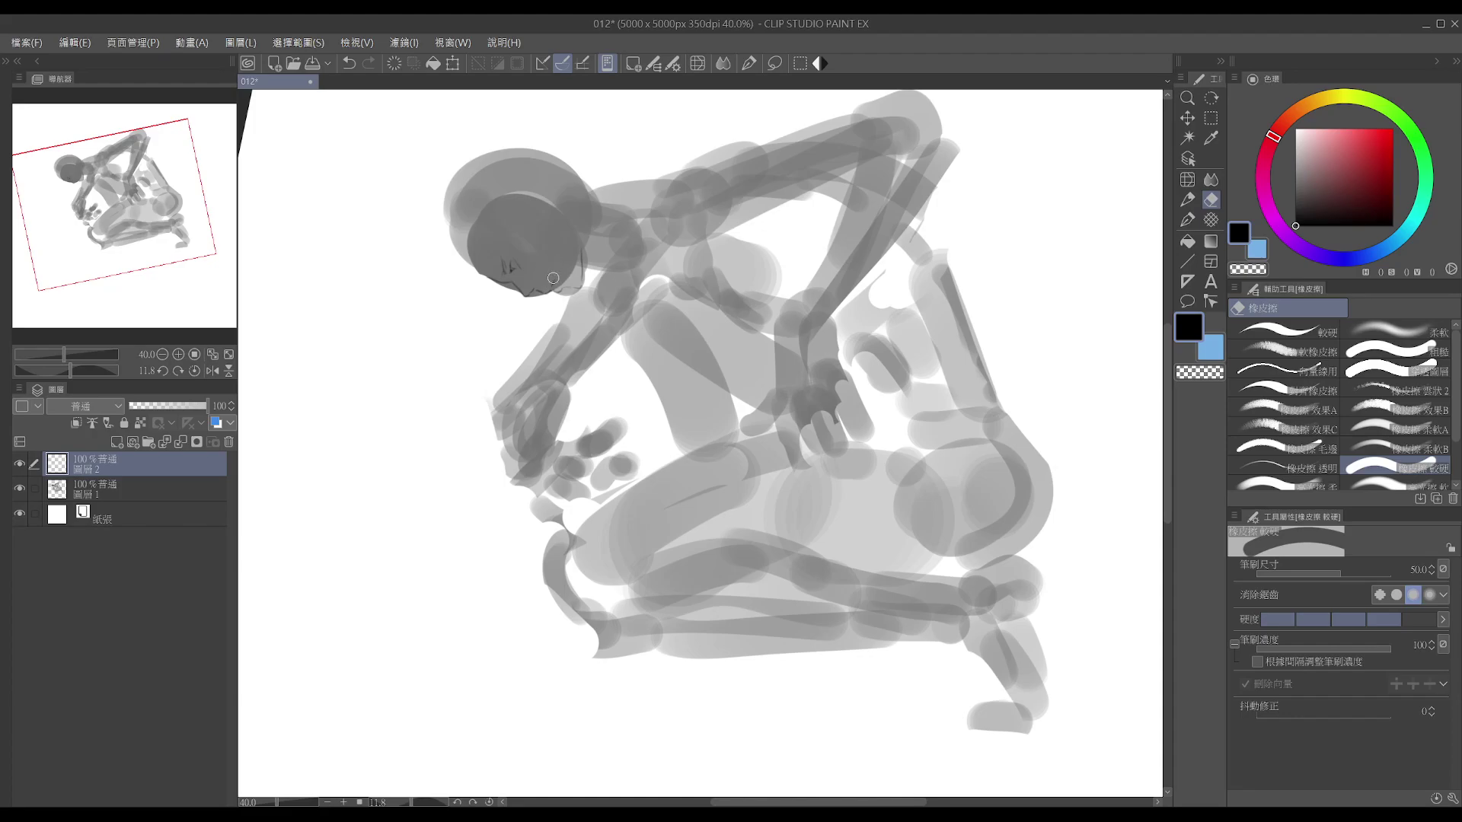
key(p)
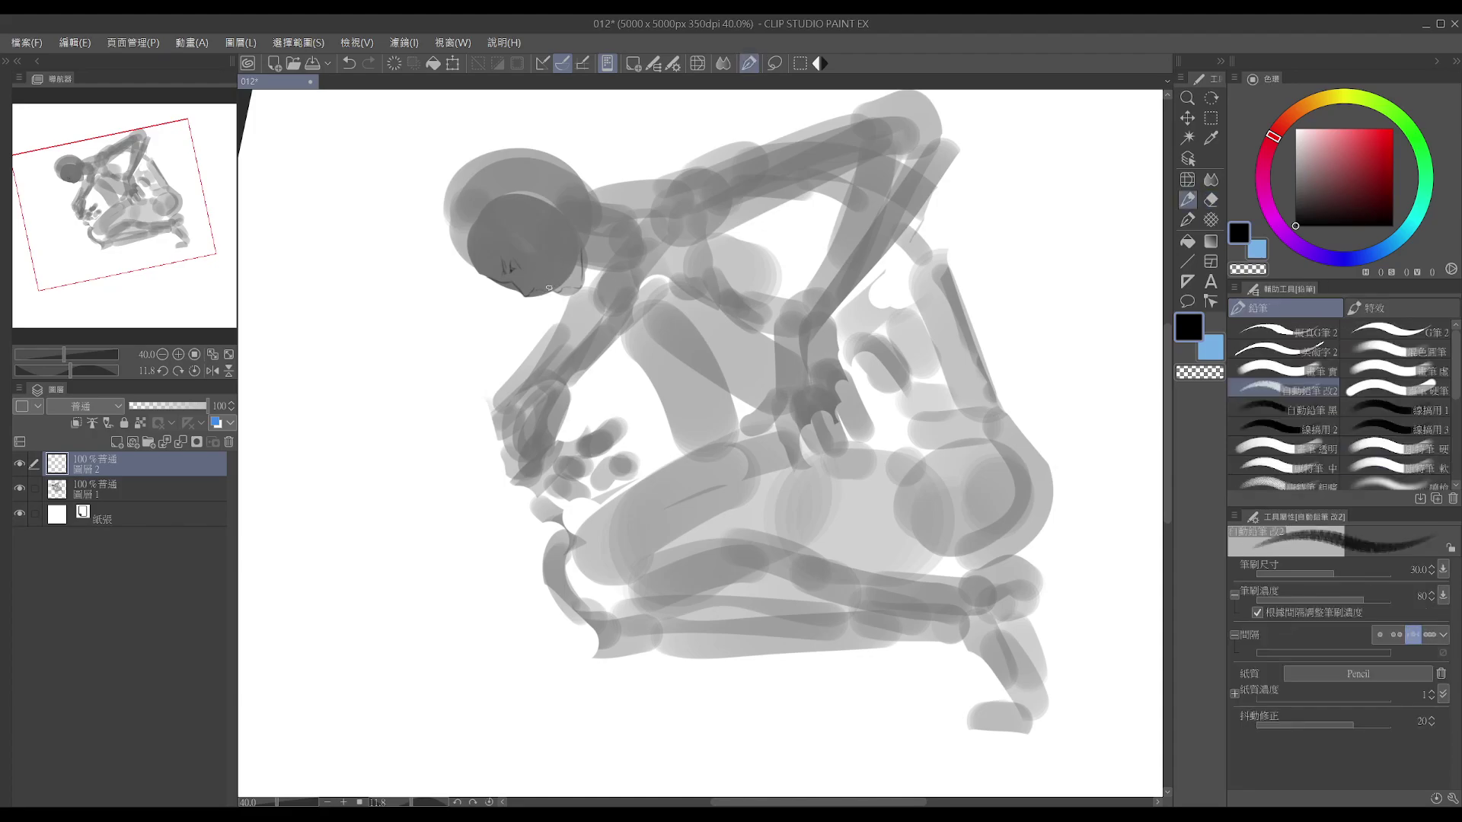
- Erase and redraw the mouth line and the chin contour just below it
key(e)
key(p)
key(e)
key(p)
drag(549, 283, 649, 230)
key(e)
key(p)
key(e)
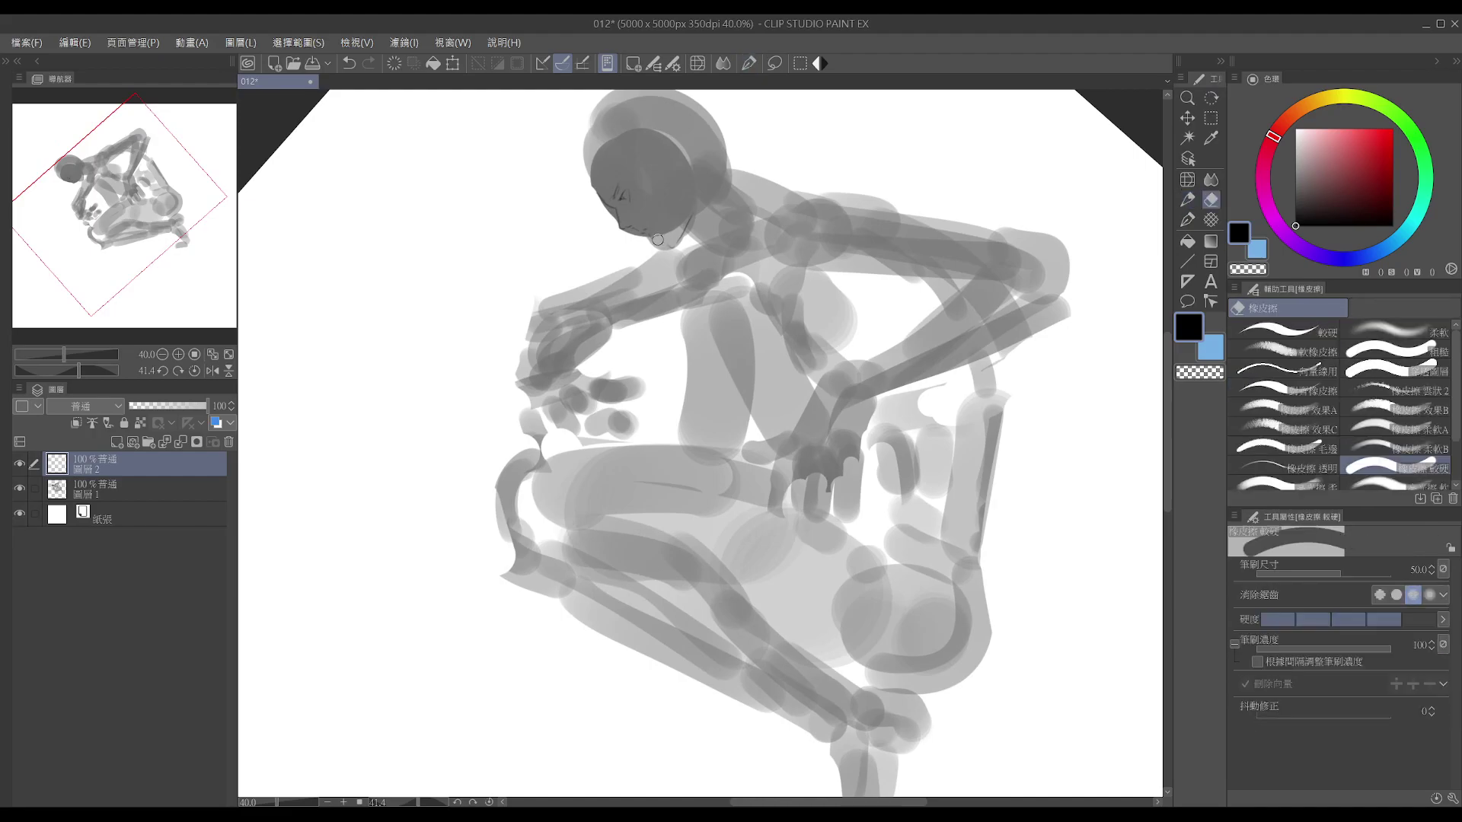
key(p)
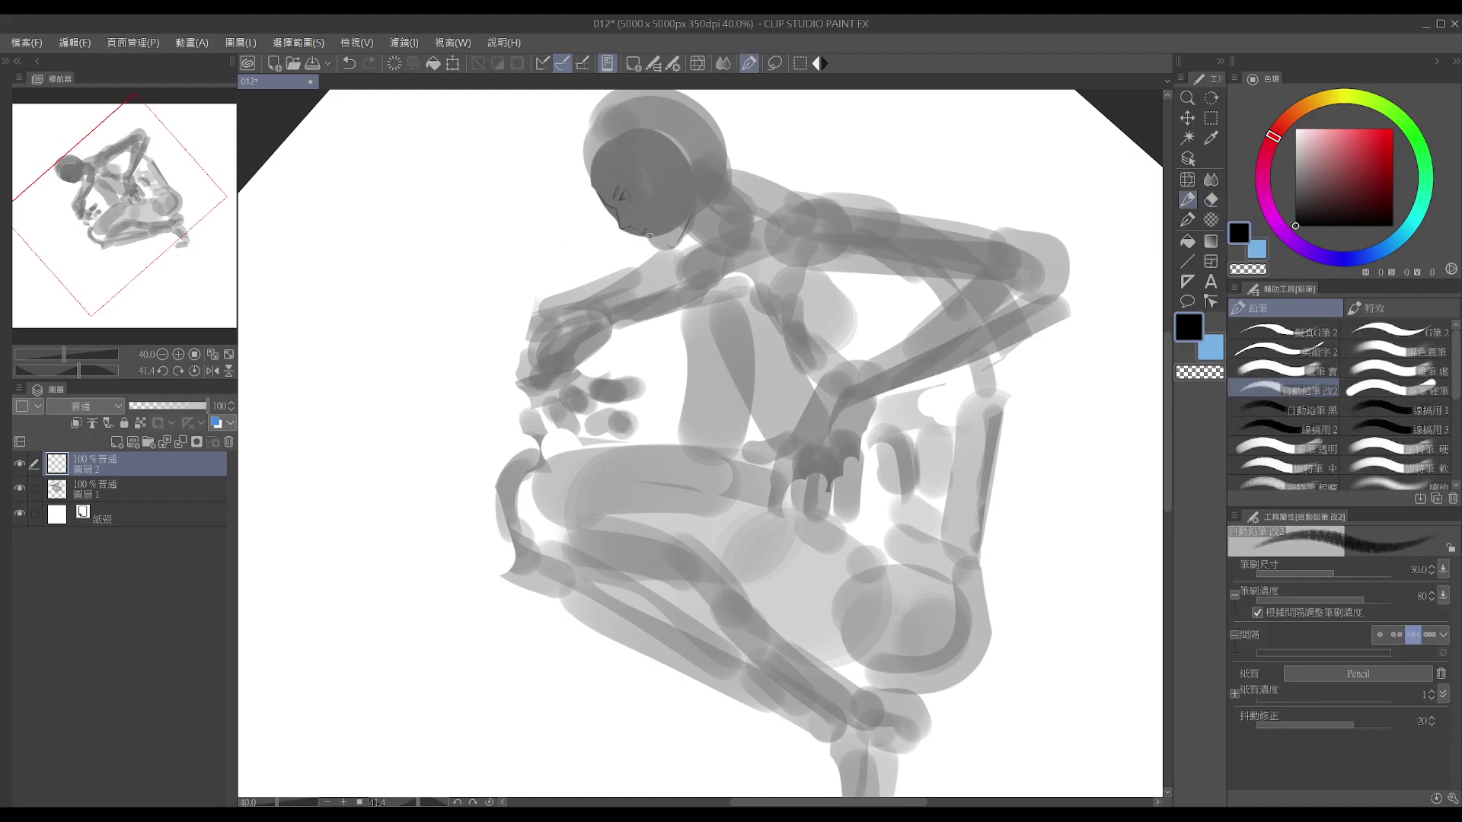
key(e)
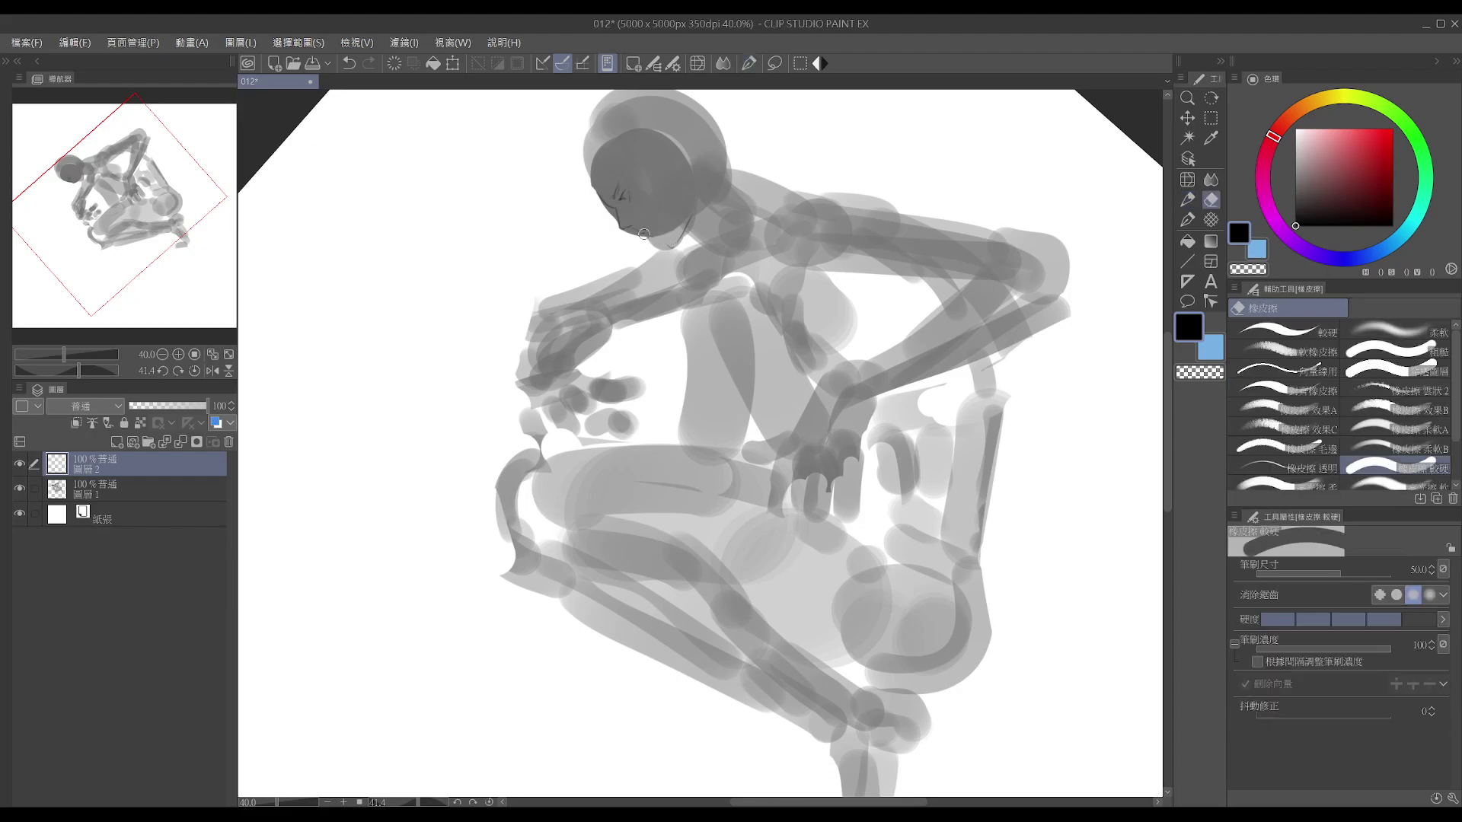
key(p)
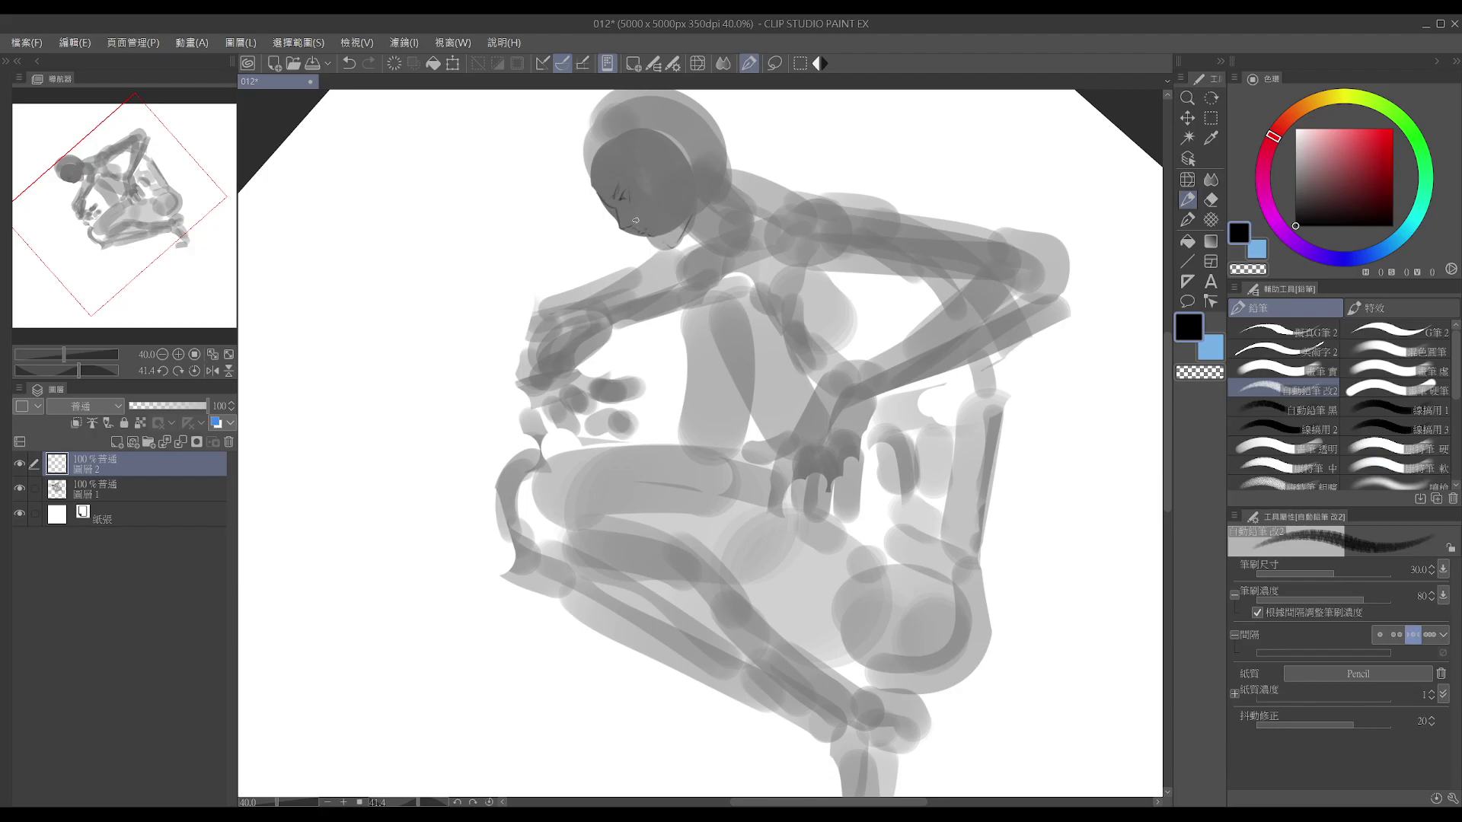
- Refine the corner of the mouth and clean up the surrounding lower-face lines
key(e)
key(e)
key(p)
key(e)
key(p)
drag(664, 177, 608, 214)
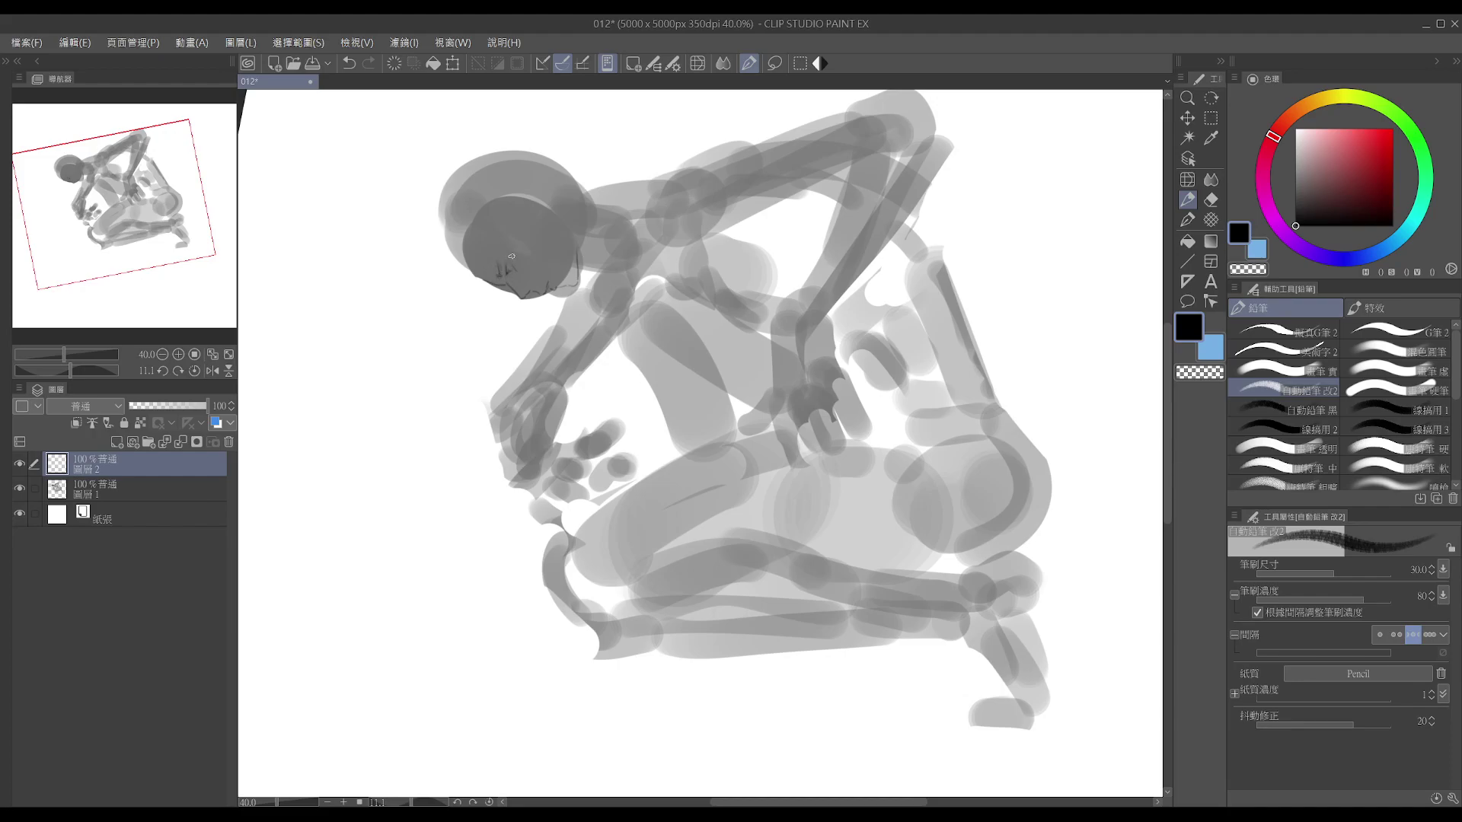
- Redraw the near eye and trim its lines with the eraser reduced to size 20
drag(502, 266, 504, 275)
key(e)
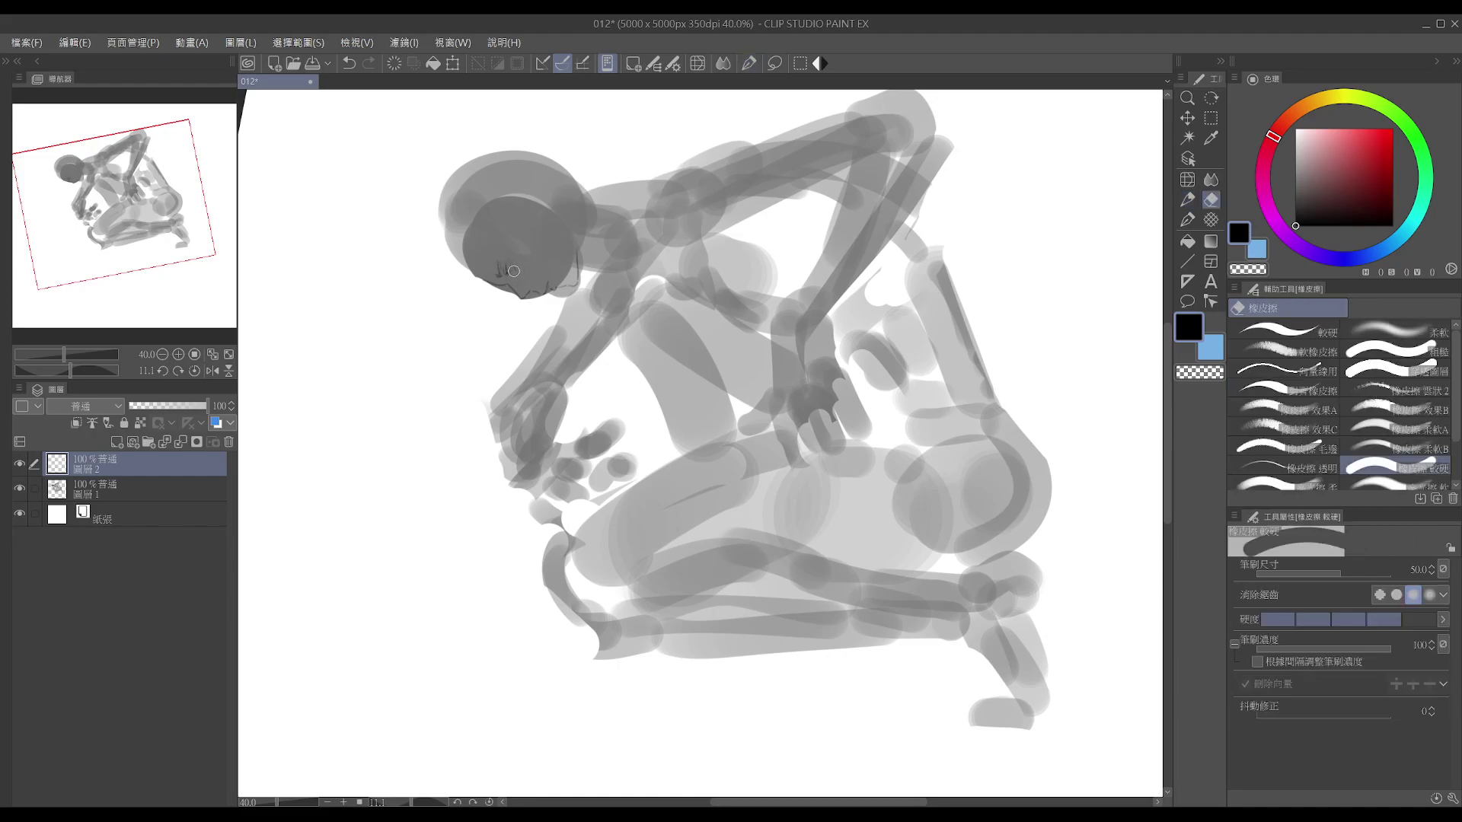
key(bracketleft)
key(bracketleft)
key(bracketleft)
key(bracketleft)
key(p)
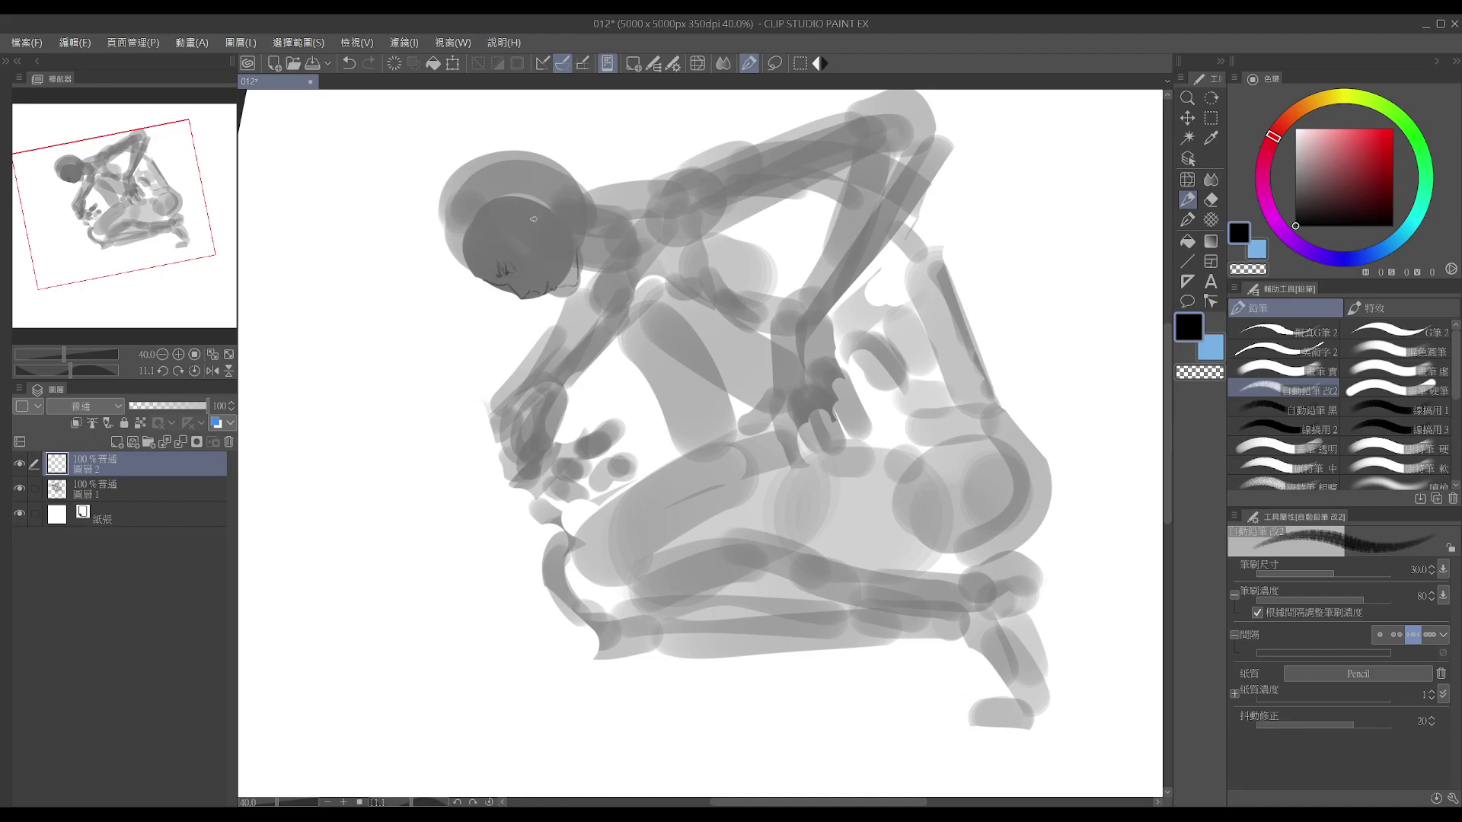
- Draw short hairline and ear strokes on the side of the head and trim them with the eraser at size 30
key(r)
drag(543, 217, 703, 272)
key(p)
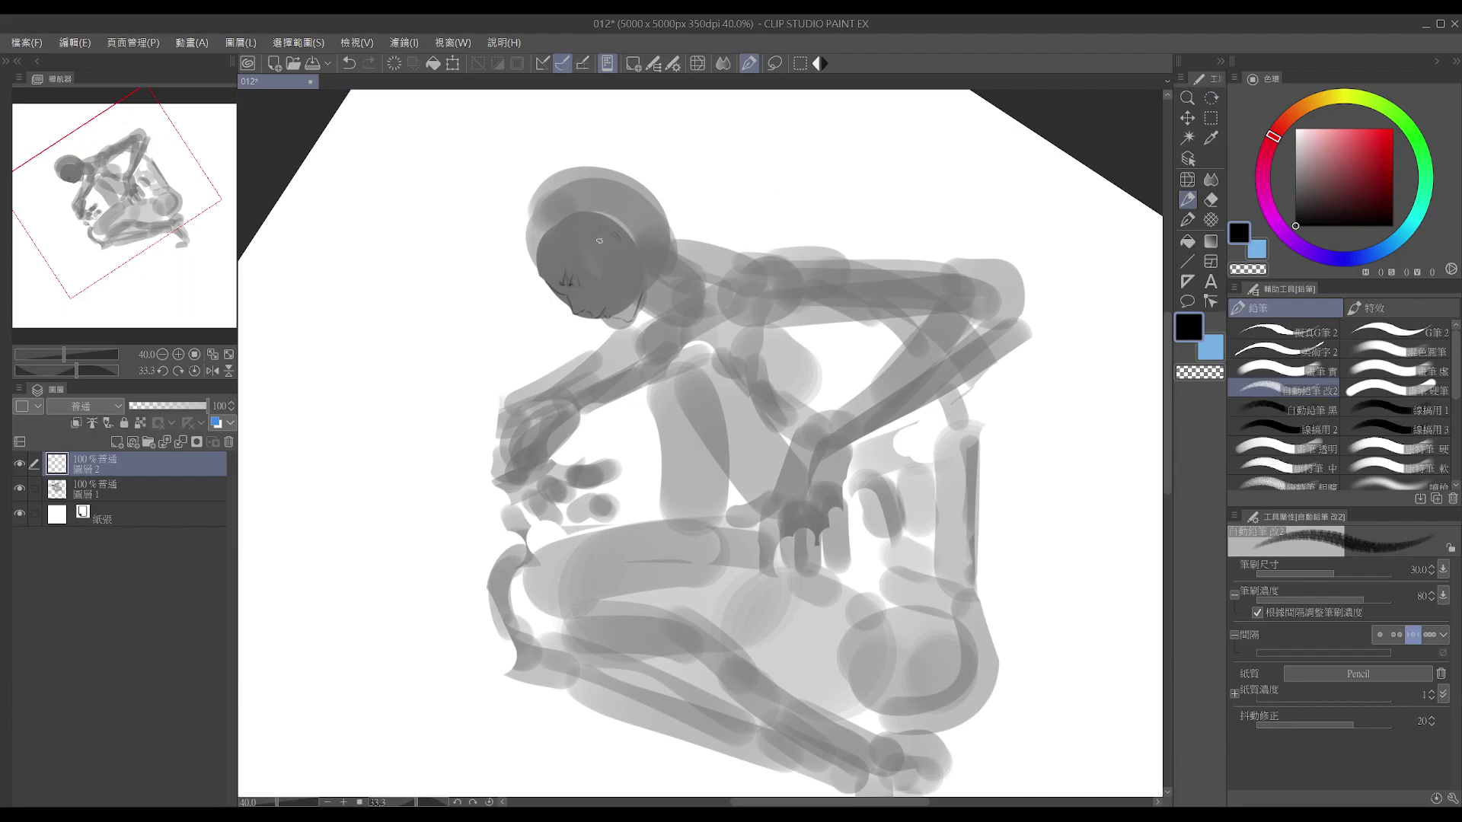
drag(605, 230, 602, 252)
drag(609, 222, 606, 234)
key(e)
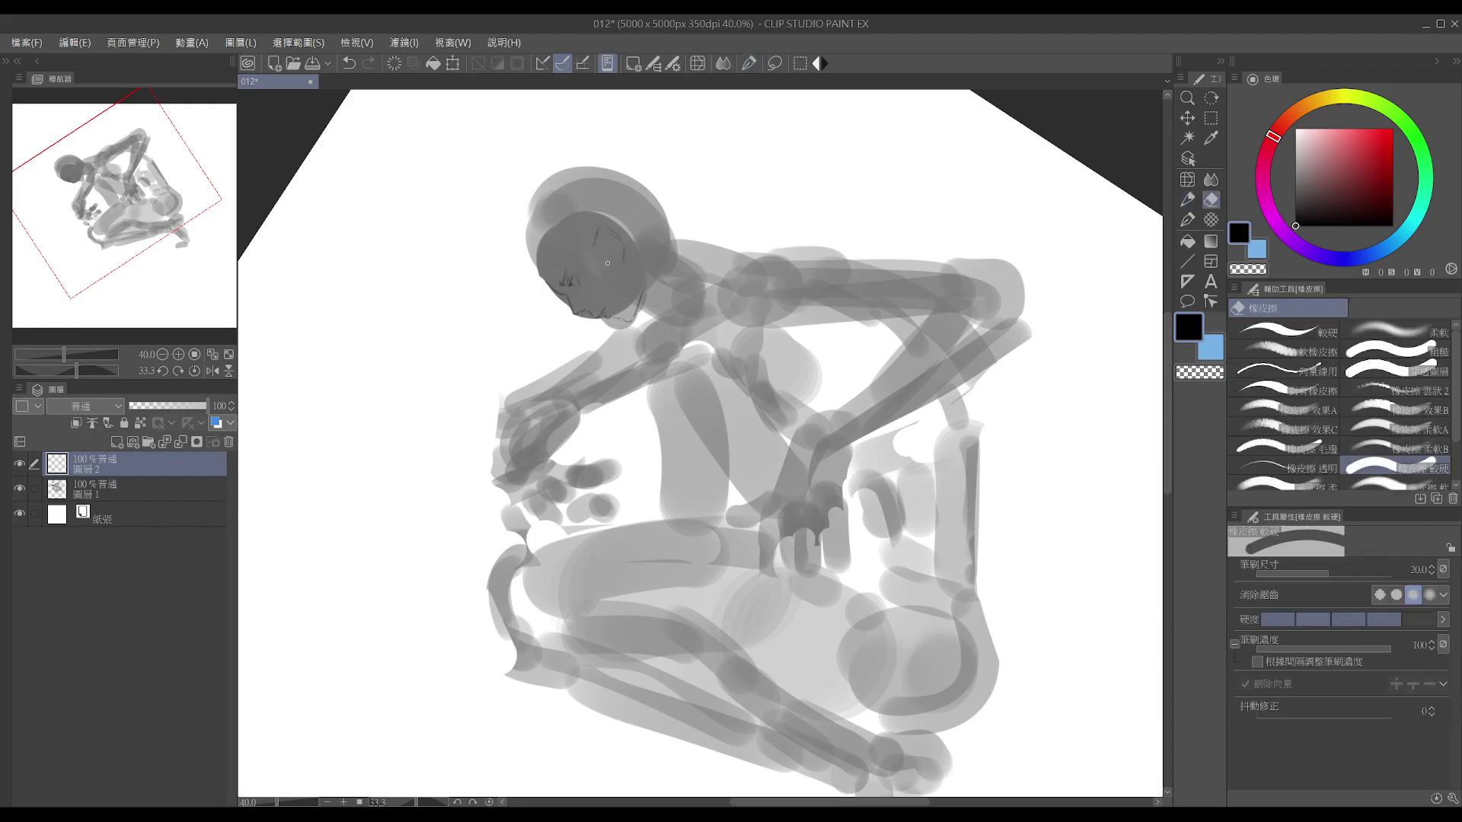
key(bracketright)
key(bracketright)
key(p)
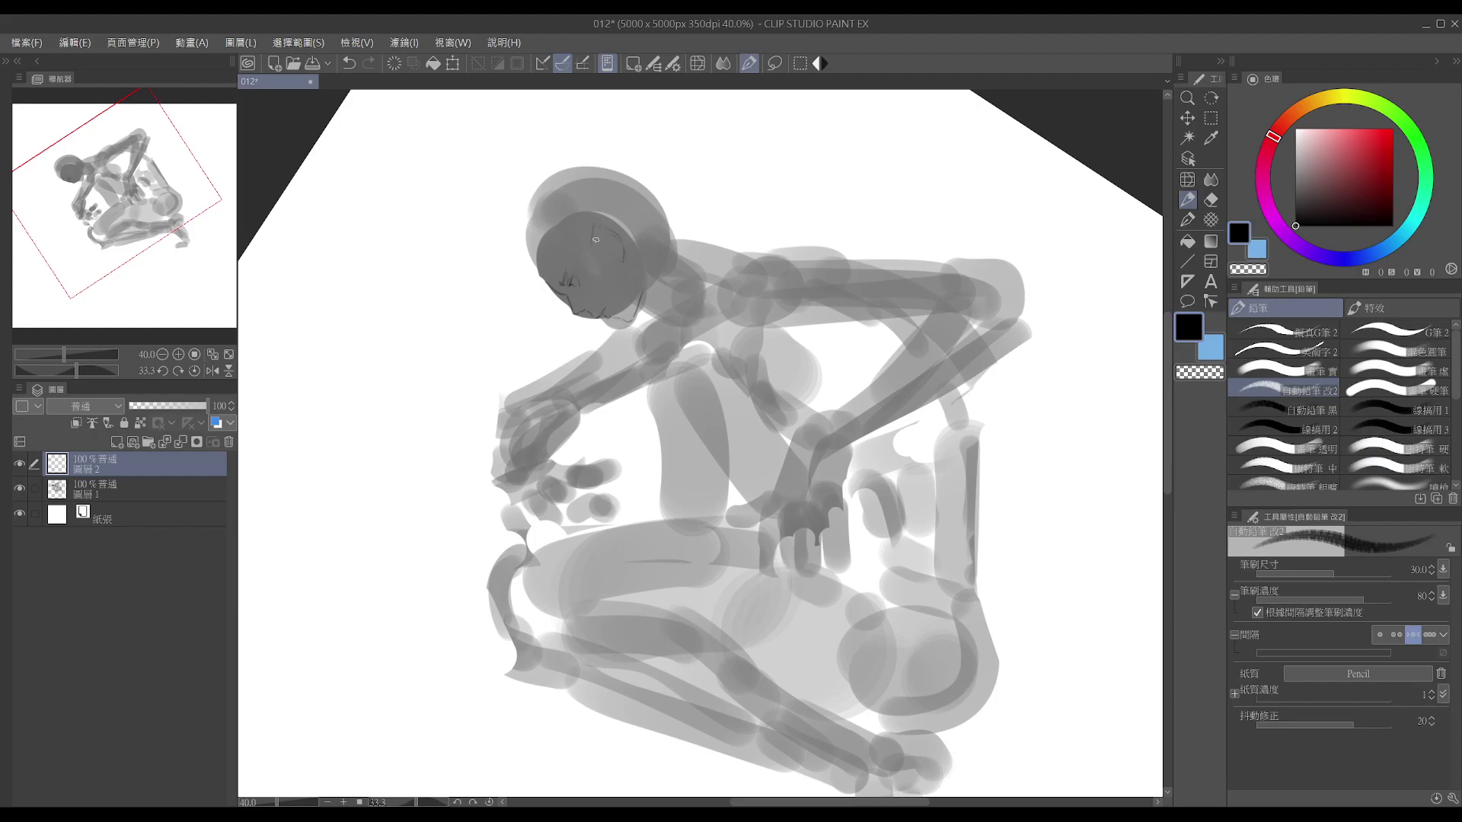
- Redraw the curved hairline stroke at the temple and clean up its edges
key(e)
key(p)
drag(601, 225, 613, 240)
key(e)
key(p)
scroll(601, 199, down, 1)
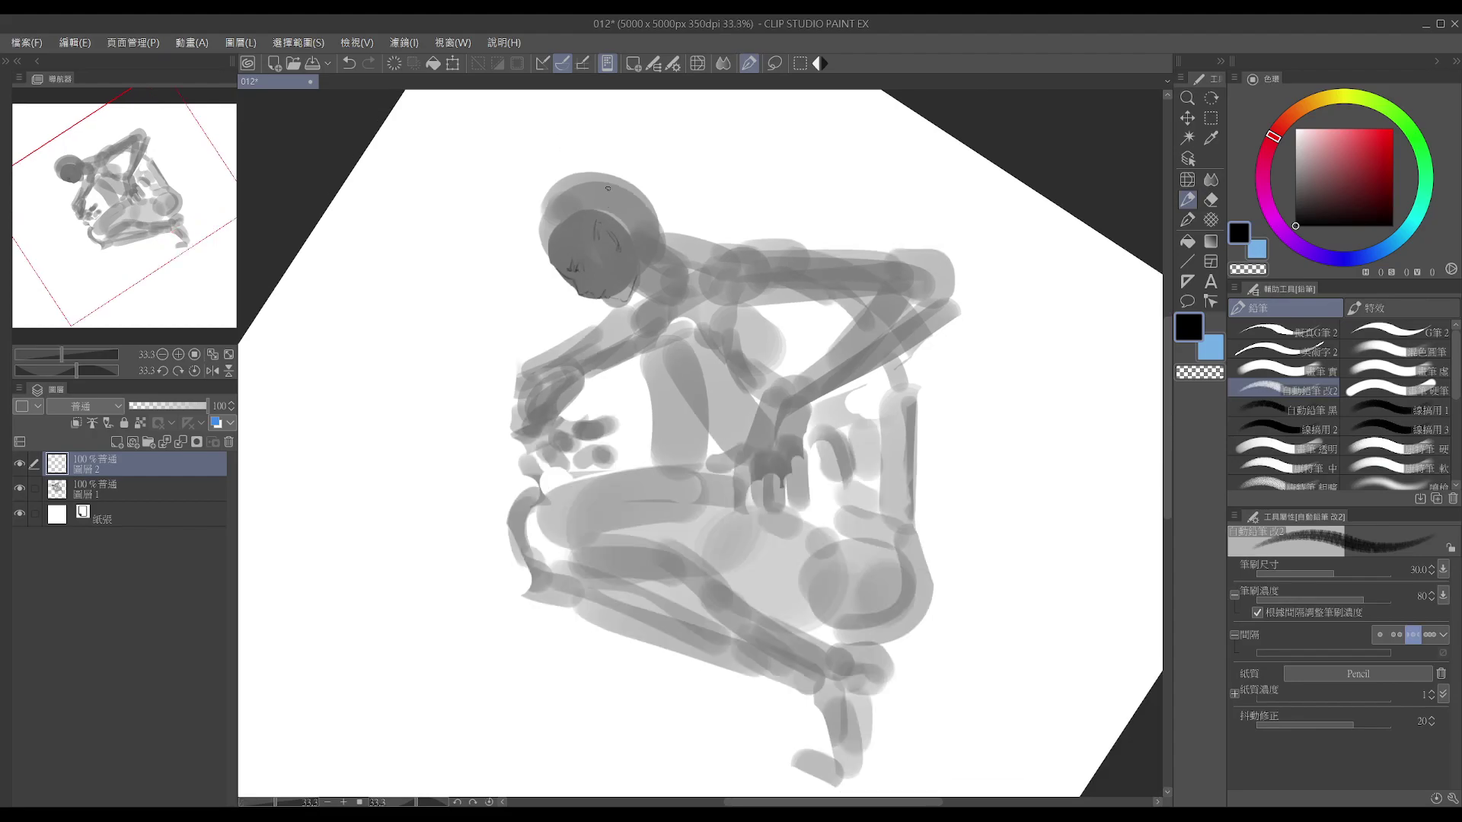
- Reduce the pencil to size 20, undo the last stroke, redraw the ear mark and straighten the canvas view
key(bracketleft)
key(bracketleft)
key(ctrl+z)
drag(618, 244, 629, 252)
key(r)
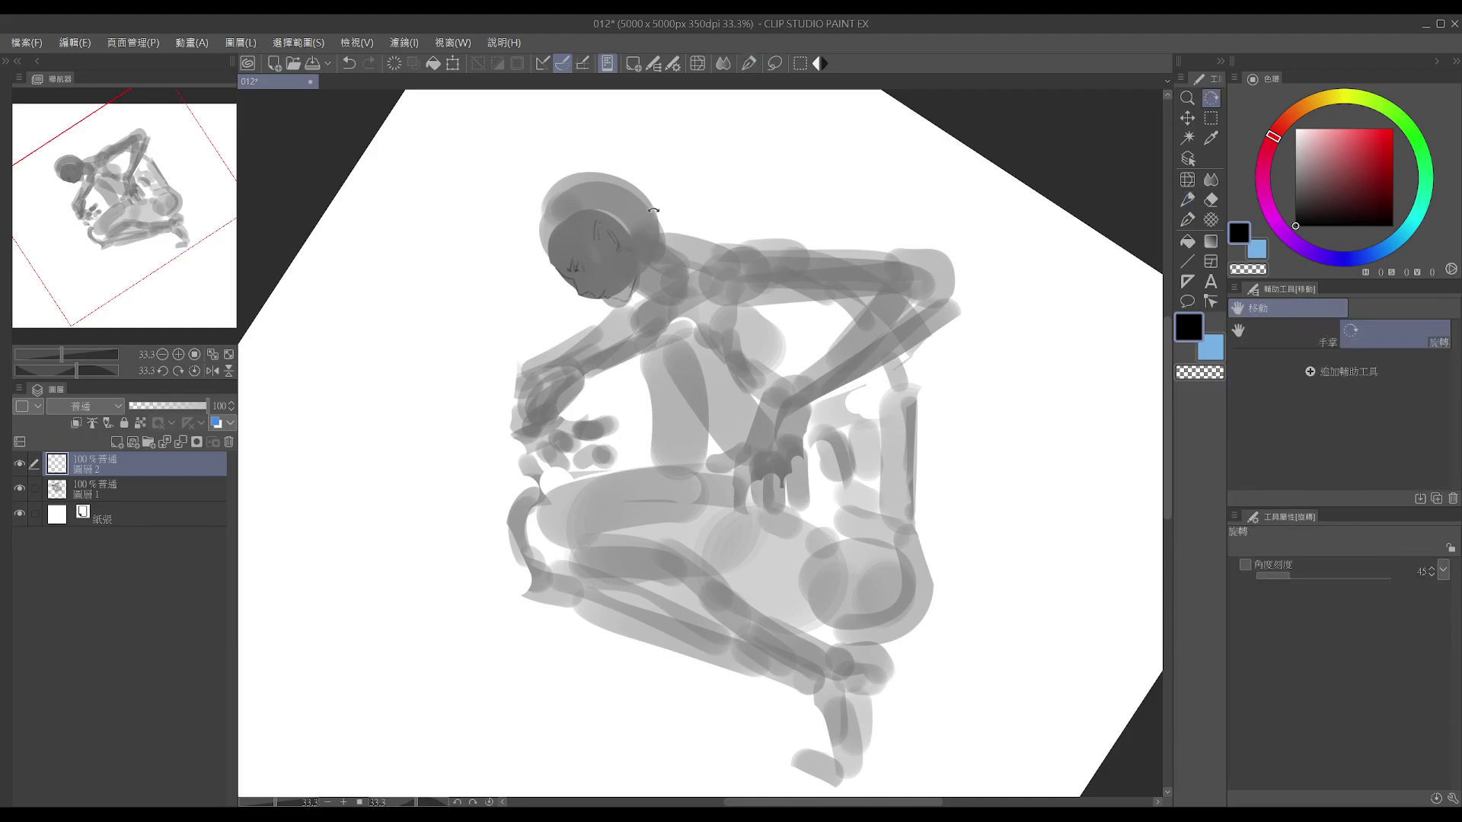
drag(507, 609, 522, 655)
click(489, 801)
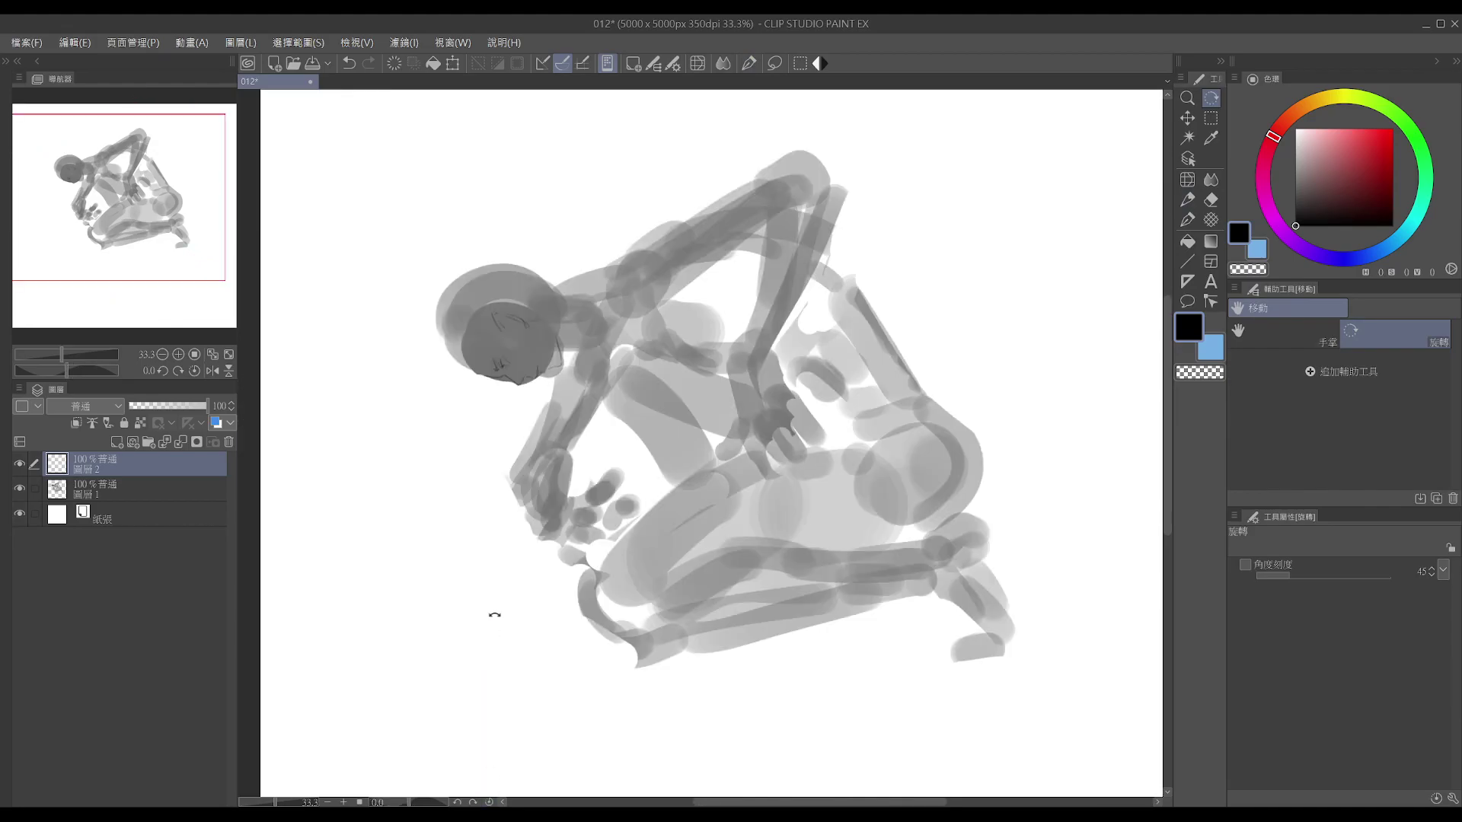
- Draw loose hair strands hanging past the forehead, enlarging the pencil to size 25
key(p)
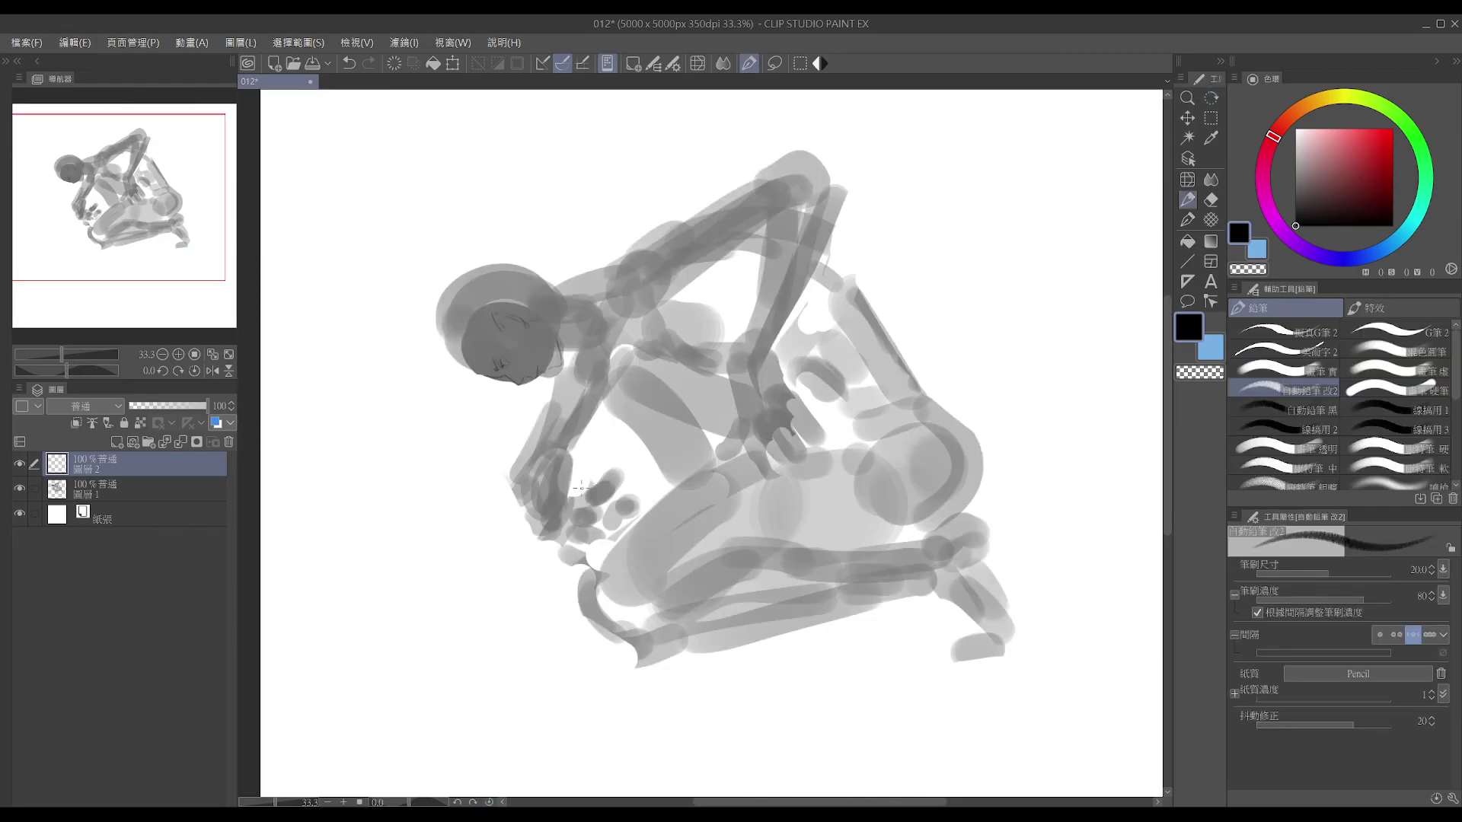
click(642, 363)
drag(441, 320, 453, 369)
key(bracketright)
mouse_move(443, 320)
mouse_down()
mouse_move(445, 375)
mouse_move(460, 350)
mouse_up()
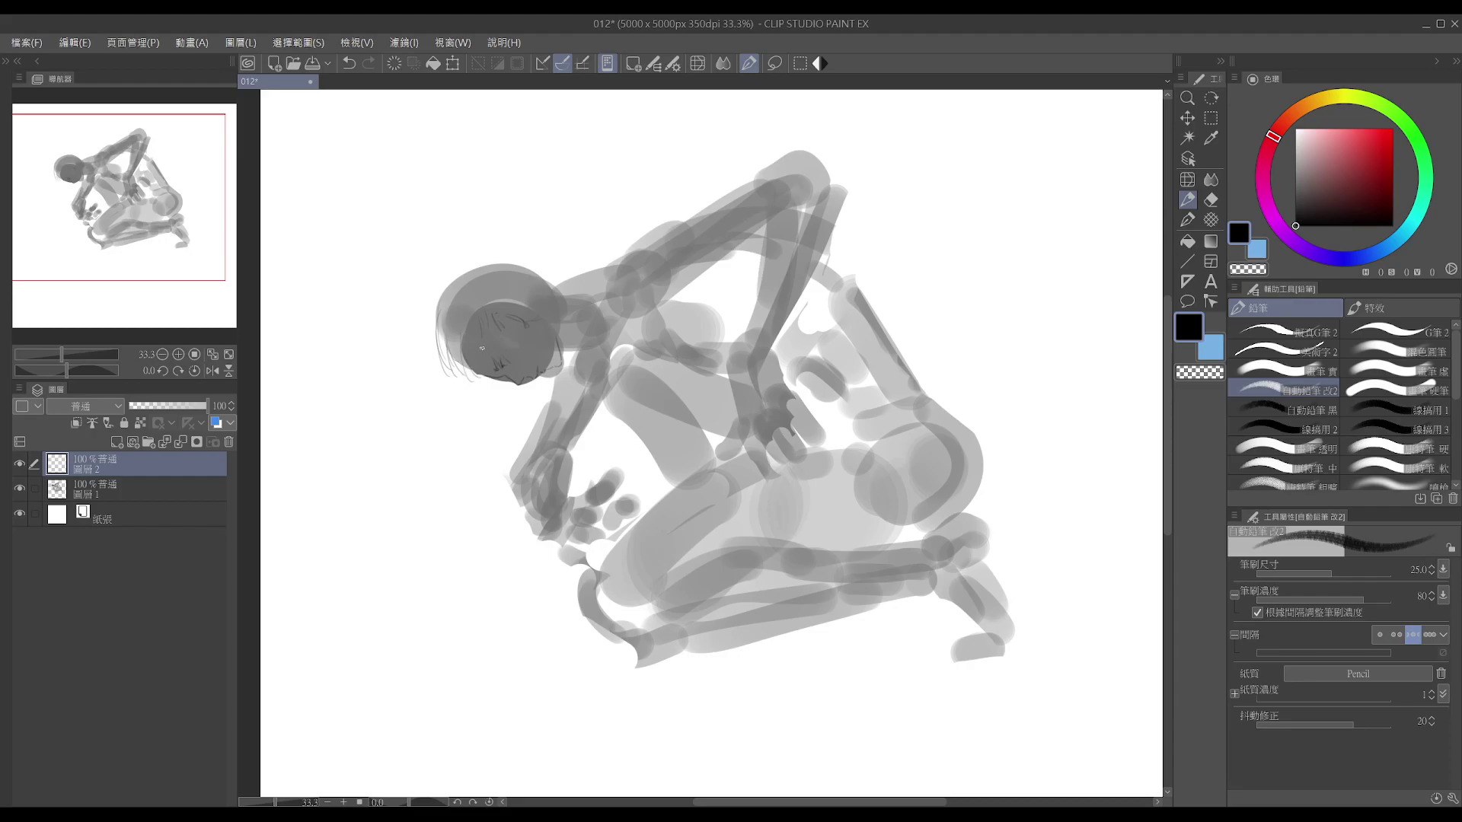
- Try several fringe strands falling across the forehead, undoing each stroke
key(ctrl+z)
drag(478, 309, 477, 366)
key(ctrl+z)
drag(476, 311, 479, 364)
key(ctrl+z)
drag(483, 317, 491, 320)
key(ctrl+z)
- Try a hair contour over the crown and down the back of the head, then undo the strokes
mouse_move(528, 320)
mouse_down()
mouse_move(642, 219)
mouse_move(685, 226)
mouse_up()
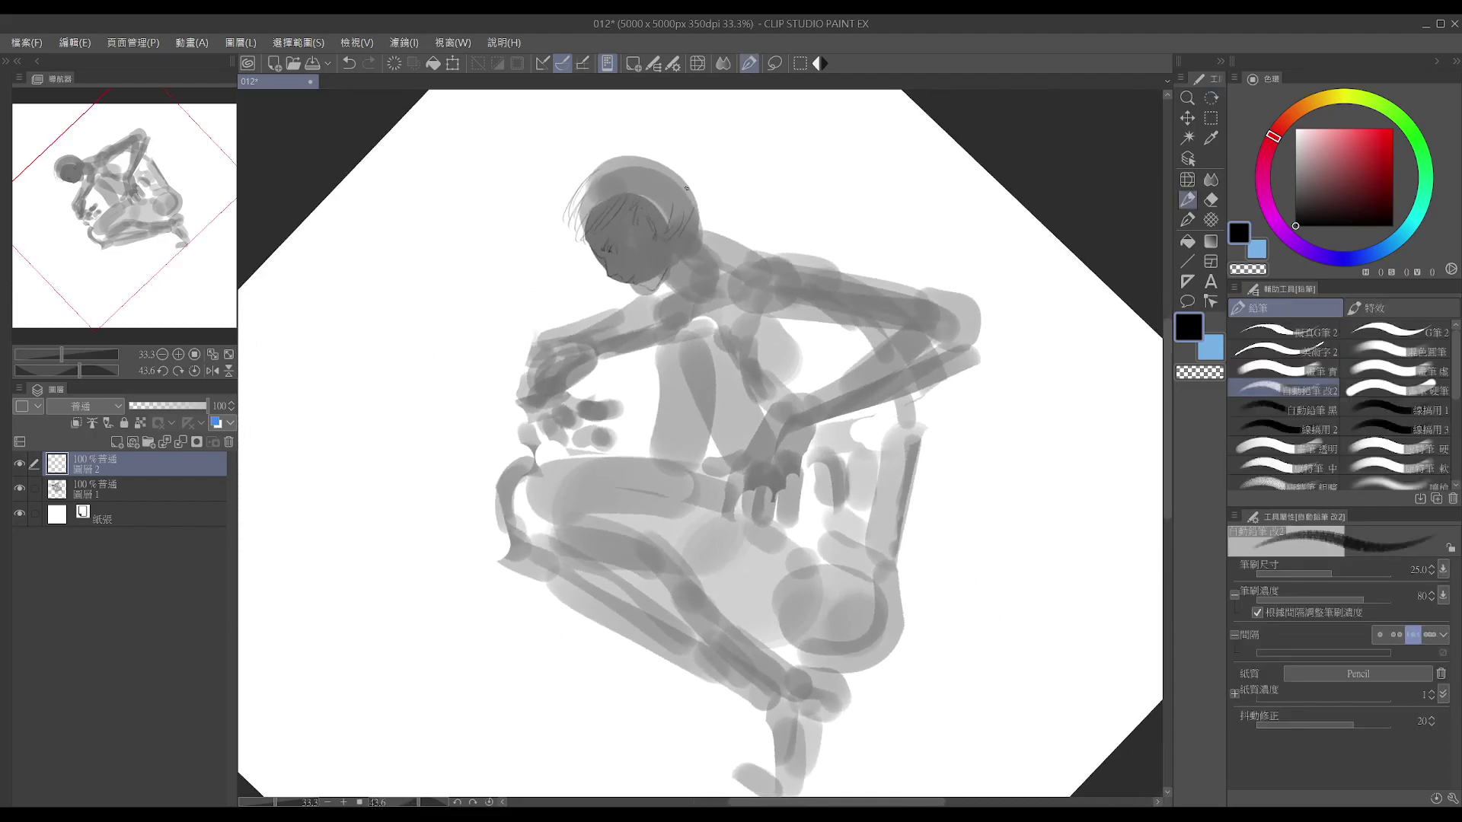
key(ctrl+z)
drag(701, 200, 702, 237)
mouse_move(618, 137)
mouse_down()
mouse_move(568, 195)
mouse_move(637, 142)
mouse_move(693, 177)
mouse_move(699, 200)
mouse_up()
key(ctrl+z)
key(ctrl+z)
key(ctrl+z)
key(ctrl+z)
- Draw the outer hair contour over the crown to the back of the head and clean up its stray lines
drag(665, 146, 701, 213)
key(e)
mouse_move(612, 151)
mouse_down()
mouse_move(661, 140)
mouse_move(595, 172)
mouse_move(640, 136)
mouse_move(669, 143)
mouse_move(634, 140)
mouse_move(675, 145)
mouse_move(699, 218)
mouse_up()
key(p)
key(ctrl+z)
key(ctrl+z)
key(ctrl+z)
key(ctrl+z)
key(ctrl+z)
key(ctrl+z)
key(e)
key(p)
key(e)
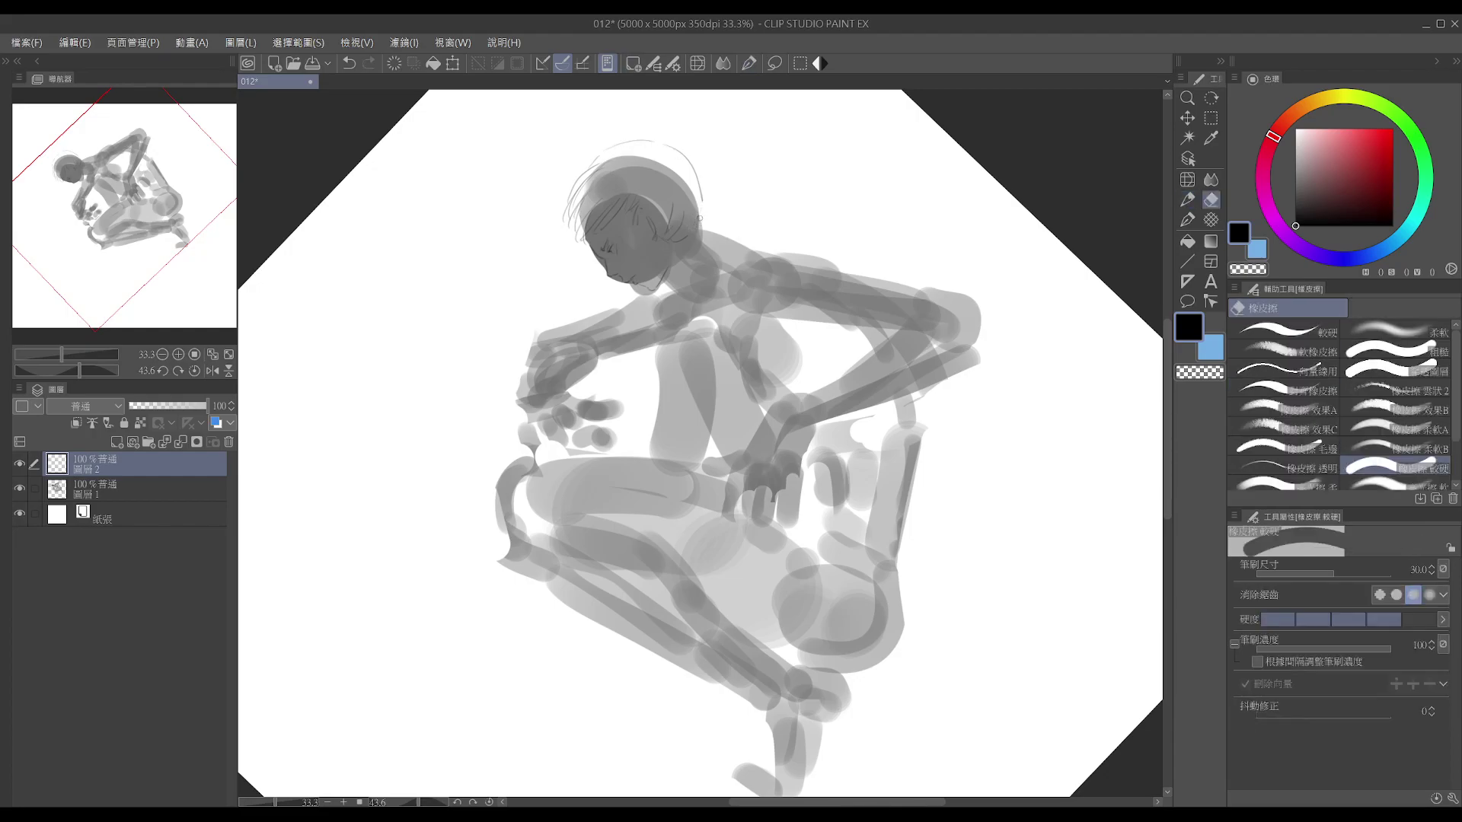
key(p)
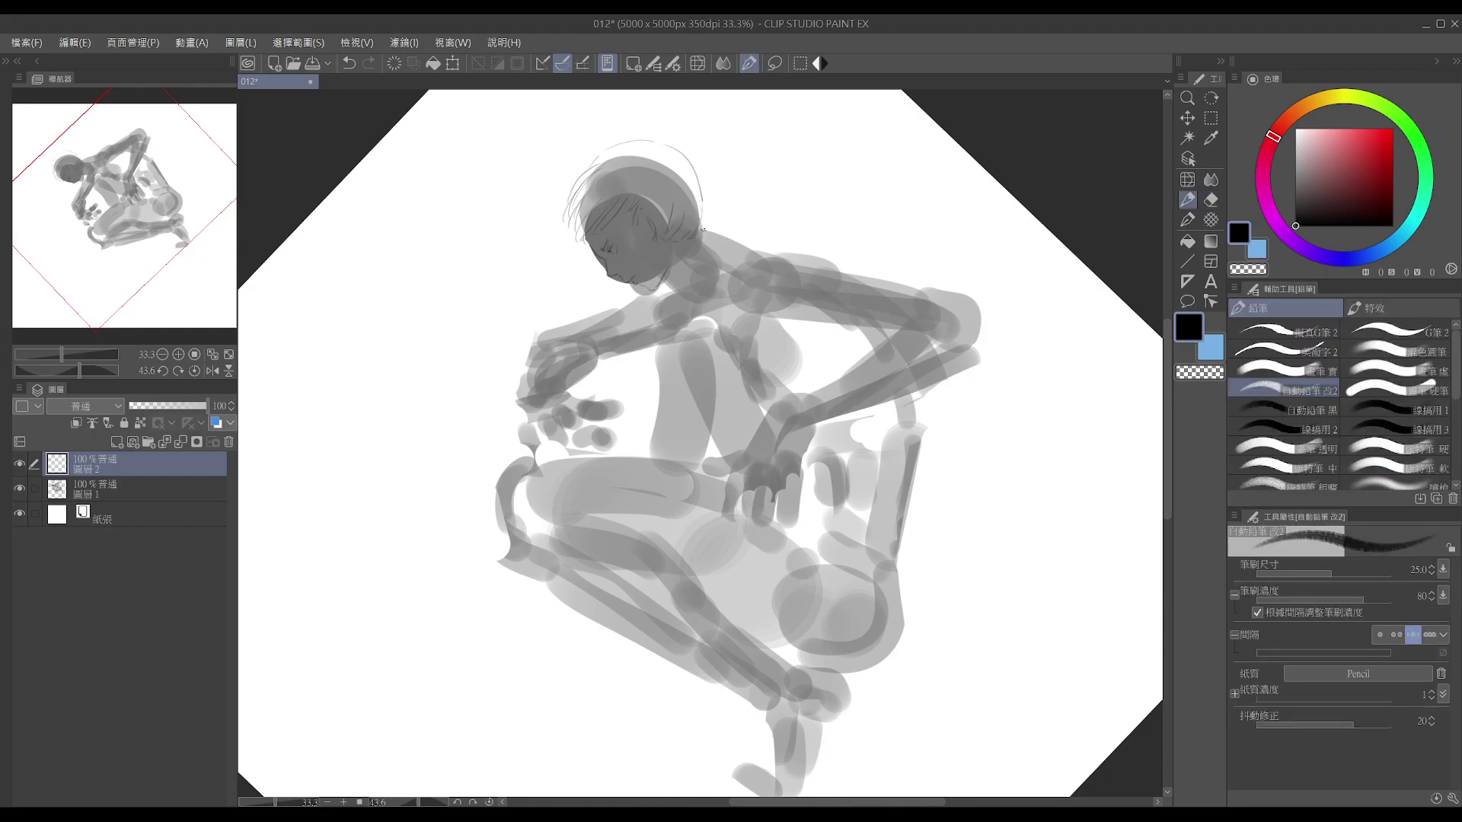
- Erase part of the crown contour, sketch a small hair-tie shape there and straighten the canvas view
drag(653, 144, 677, 149)
key(e)
key(p)
key(e)
drag(679, 137, 663, 132)
key(p)
key(r)
mouse_move(751, 170)
mouse_down()
mouse_move(694, 200)
mouse_move(623, 328)
mouse_up()
click(489, 801)
key(p)
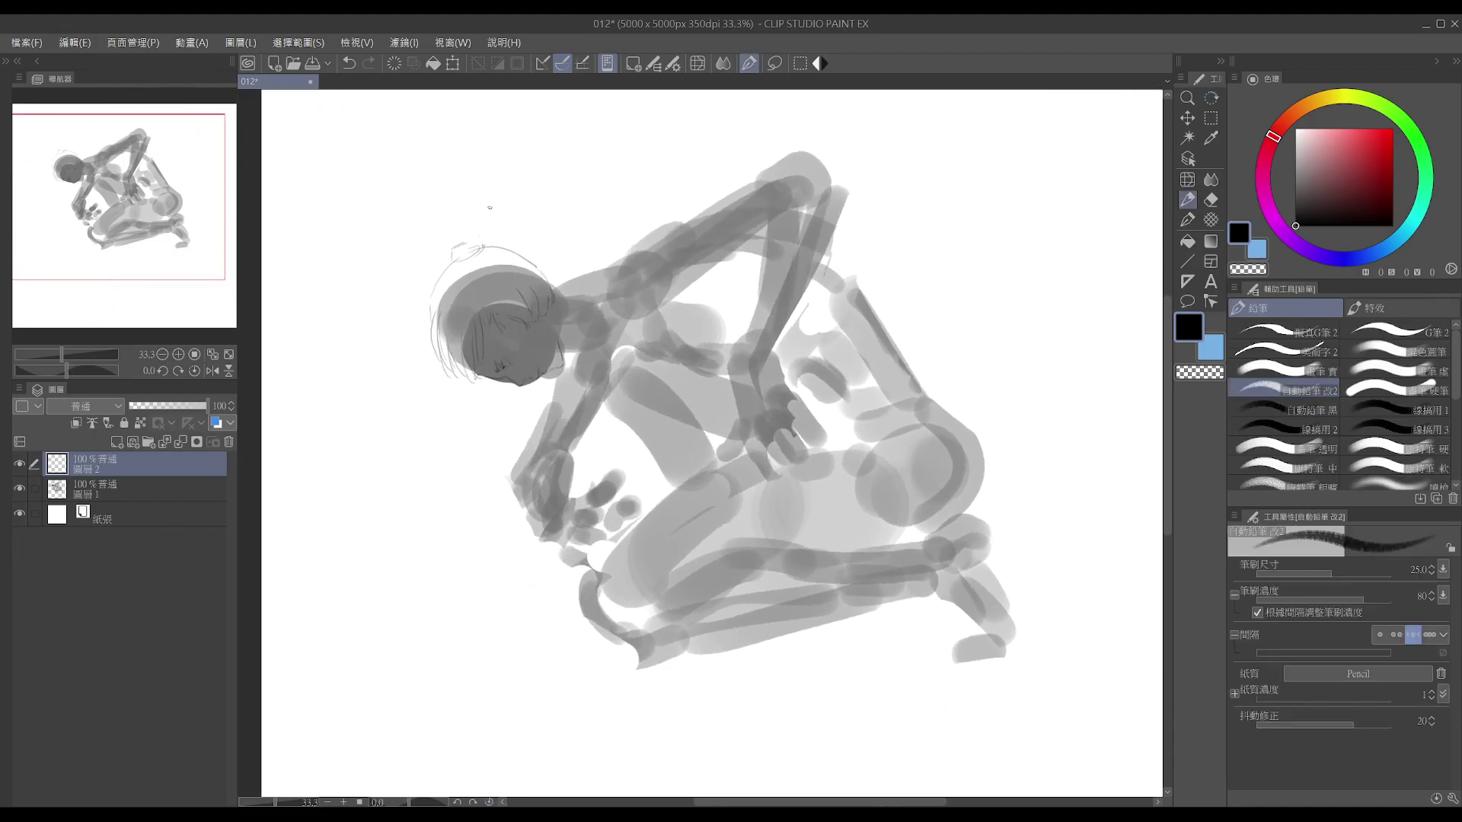
- Sketch a high ponytail rising above the crown and hanging down in front of the face
drag(436, 247, 446, 216)
mouse_move(461, 202)
mouse_down()
mouse_move(468, 228)
mouse_move(412, 303)
mouse_up()
key(ctrl+z)
key(ctrl+y)
drag(423, 339, 459, 478)
drag(417, 376, 454, 471)
- Try additional inner strands for the hanging part of the ponytail, undoing each one
drag(461, 408, 471, 465)
key(ctrl+z)
drag(454, 412, 461, 451)
key(ctrl+z)
drag(441, 377, 450, 466)
key(ctrl+z)
- Draw the inner strands of the hanging ponytail and a long thin strand below the face
drag(445, 403, 443, 482)
drag(451, 409, 453, 471)
key(ctrl+z)
drag(453, 412, 459, 490)
drag(508, 414, 508, 473)
- Add a short hair stroke at the back of the head and round off the ponytail's upper loop
drag(542, 268, 547, 291)
drag(473, 195, 507, 248)
mouse_move(458, 200)
mouse_down()
mouse_move(463, 243)
mouse_move(424, 231)
mouse_up()
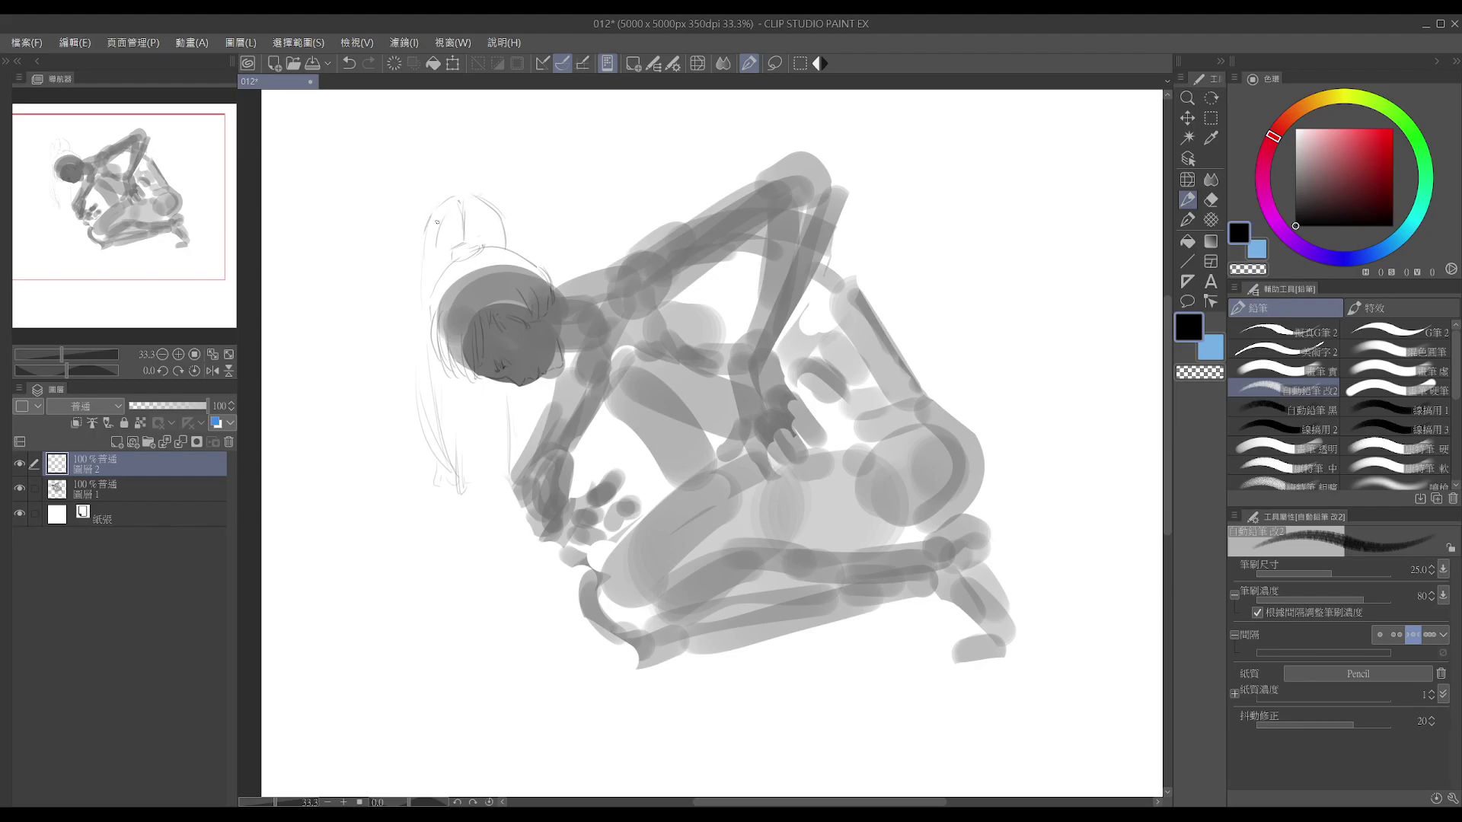
- Erase the ponytail's outer edge, redraw it as one long hanging line, and touch up the nape
key(e)
key(])
key(])
key(])
drag(433, 218, 426, 261)
drag(416, 286, 417, 370)
key(ctrl+z)
drag(426, 235, 430, 473)
drag(557, 290, 580, 289)
- Lower the grey figure sketch layer's opacity to 65% and make the line layer active again
click(165, 489)
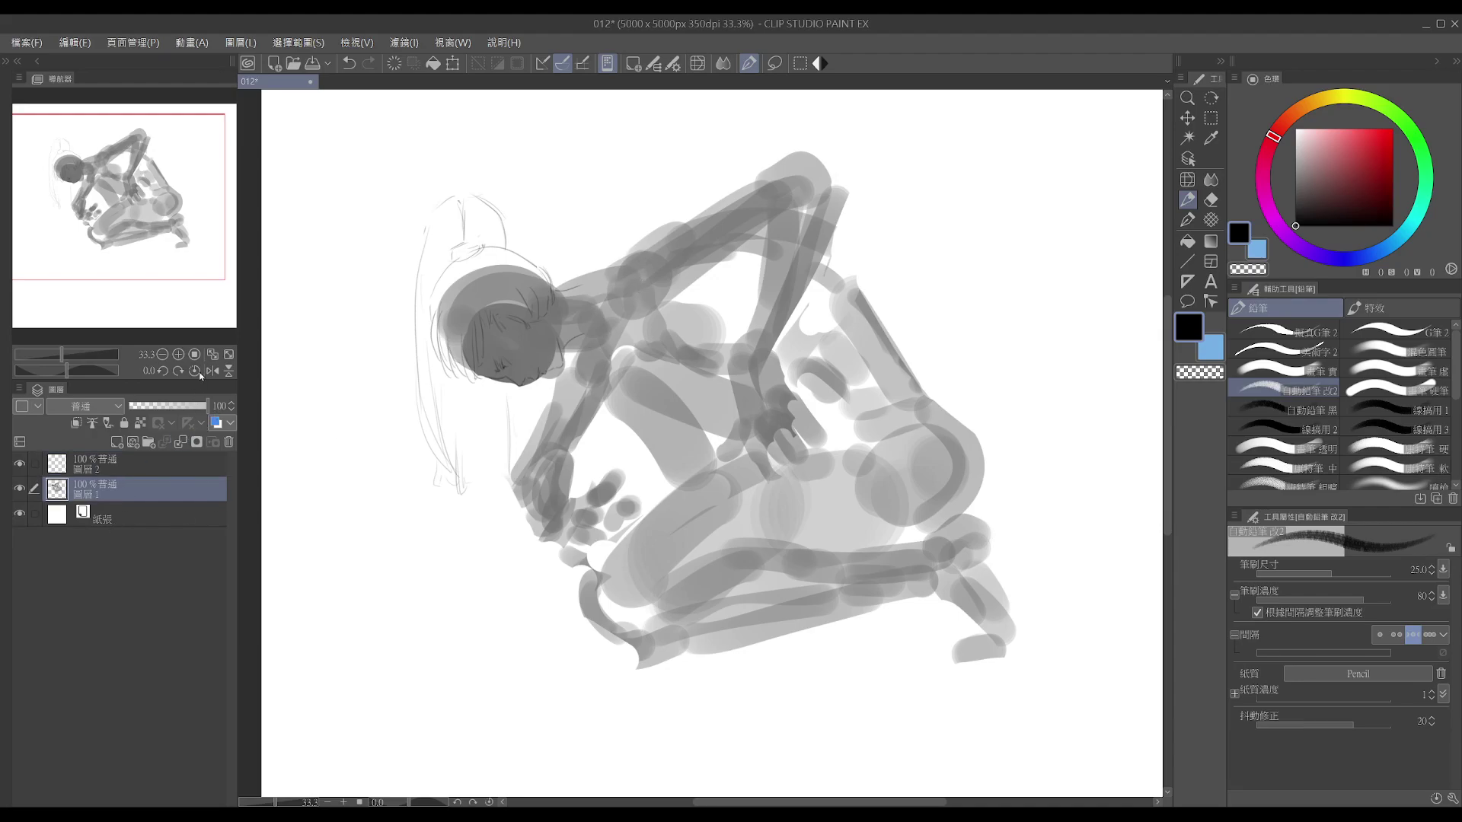
key(alt+Tab)
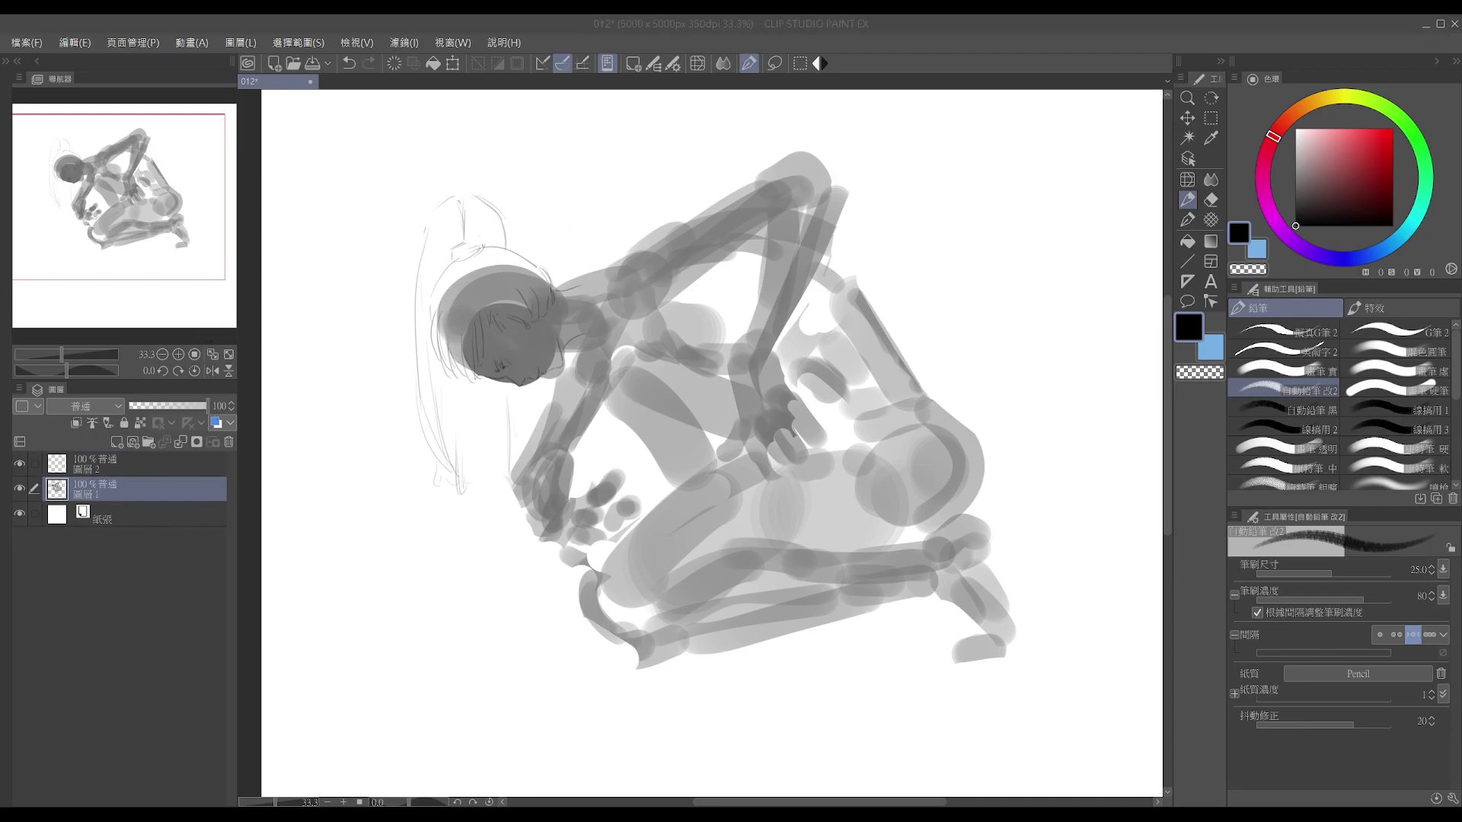
drag(207, 409, 180, 405)
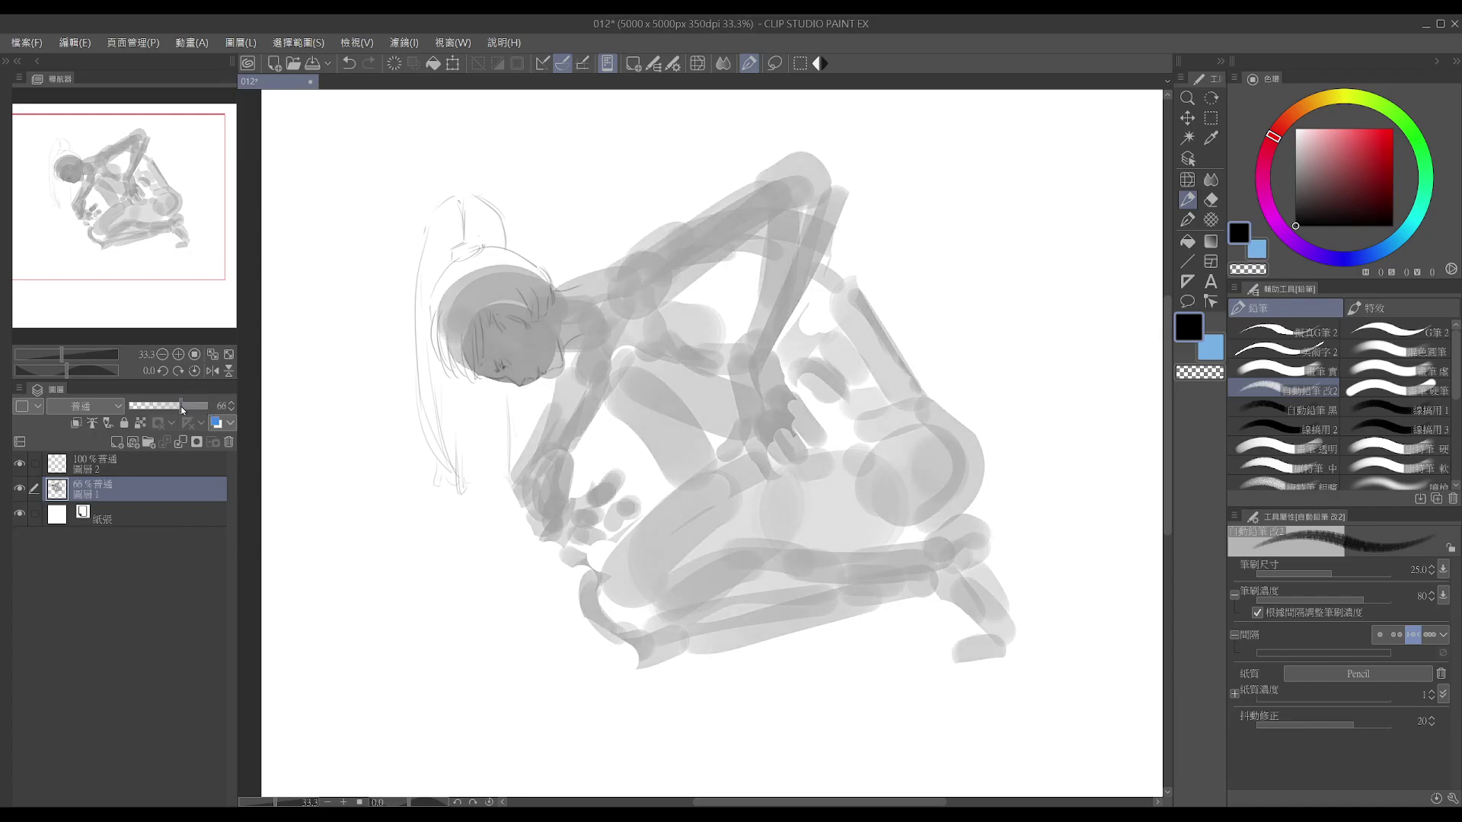
click(204, 458)
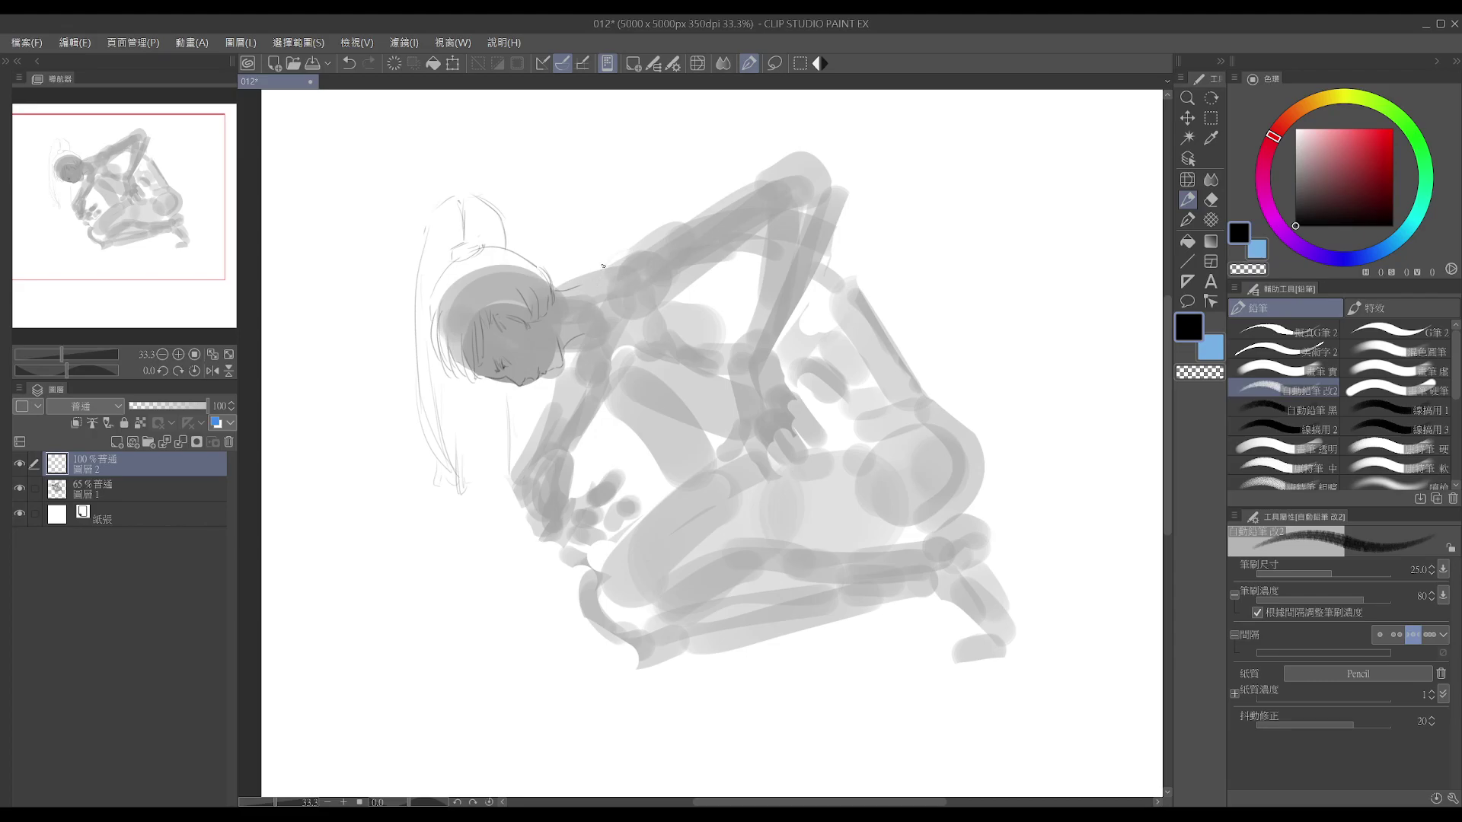
- Sketch the upper and lower contours of the raised upper arm and a first inner forearm line
drag(647, 252, 729, 195)
mouse_move(677, 274)
mouse_down()
mouse_move(754, 220)
mouse_move(674, 283)
mouse_move(763, 219)
mouse_up()
key(ctrl+z)
drag(760, 213, 748, 319)
key(ctrl+z)
key(e)
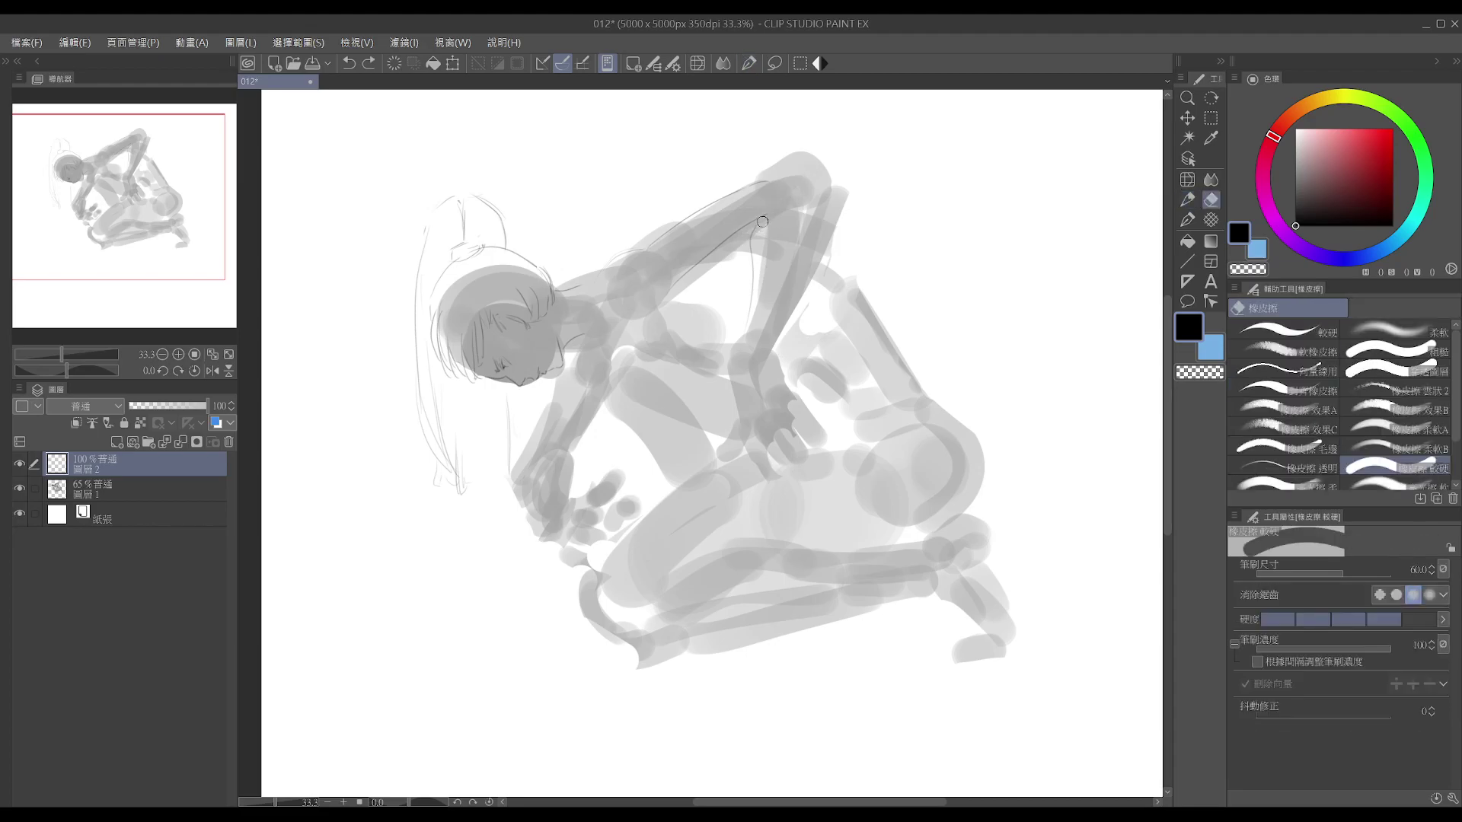
key(p)
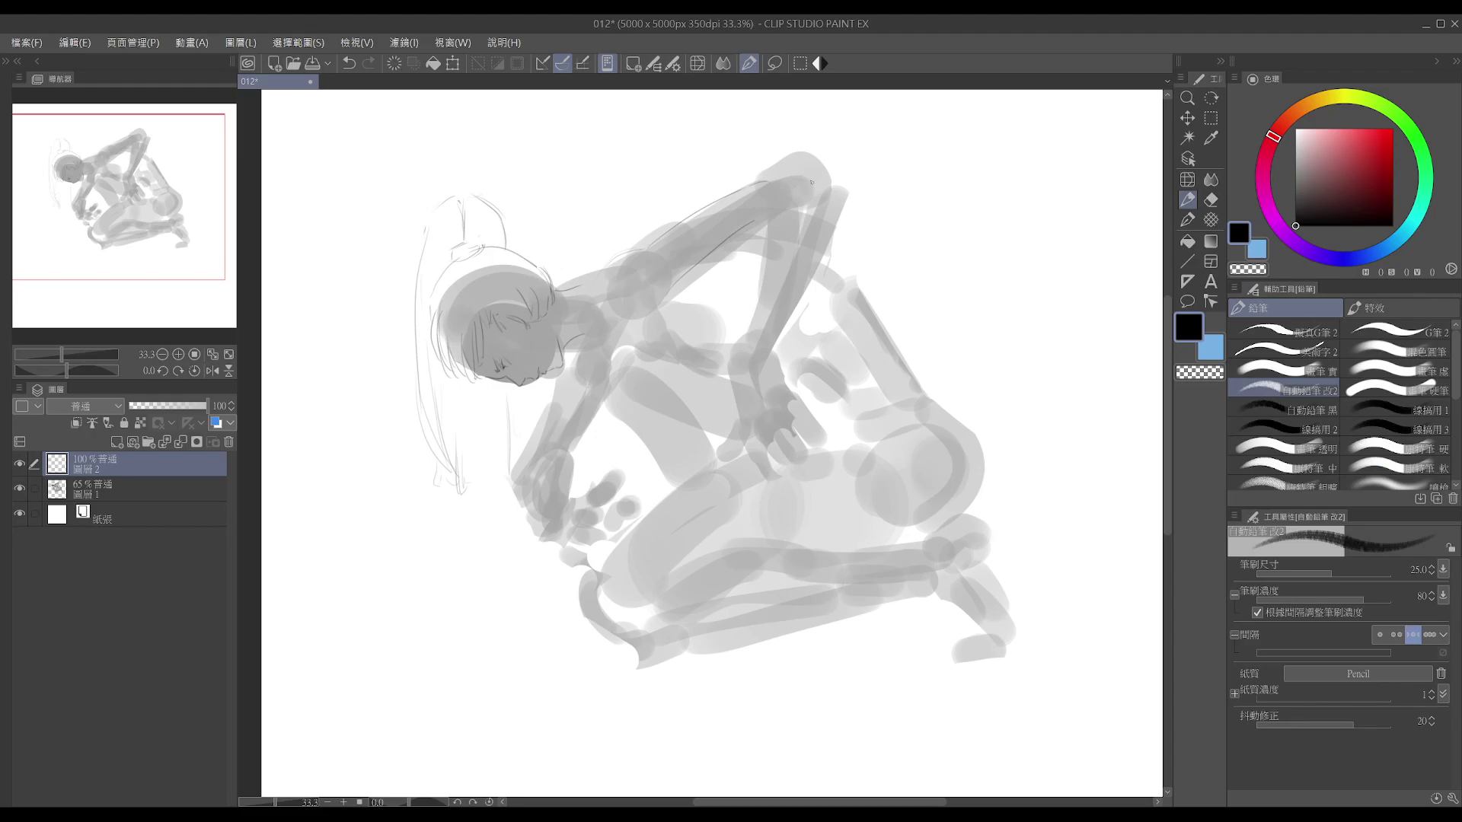
key(ctrl+z)
- Transform the line drawing, enlarging it slightly and nudging it back over the grey sketch
key(ctrl+t)
drag(414, 176, 400, 164)
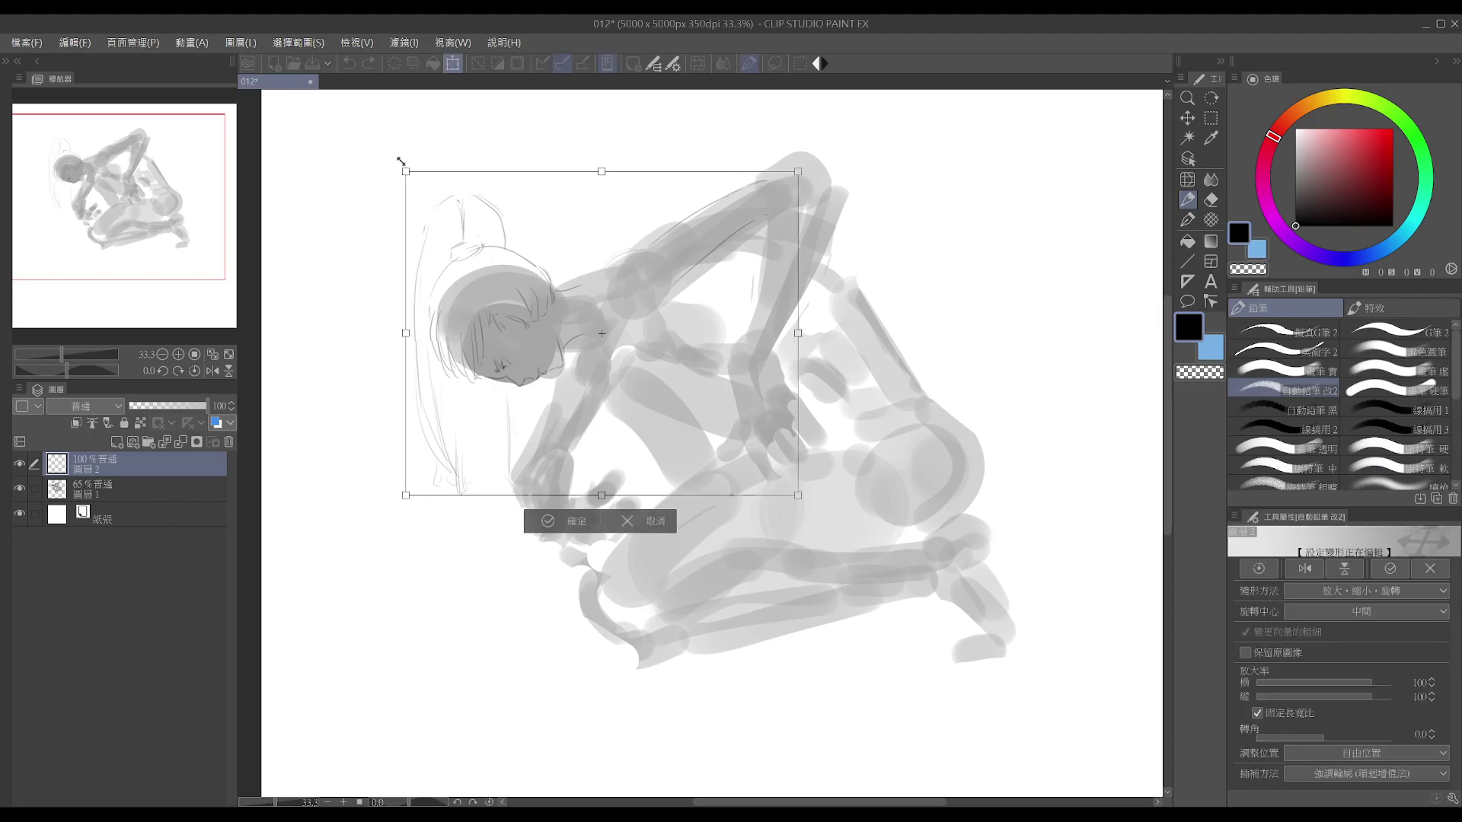
drag(644, 275, 657, 282)
key(Return)
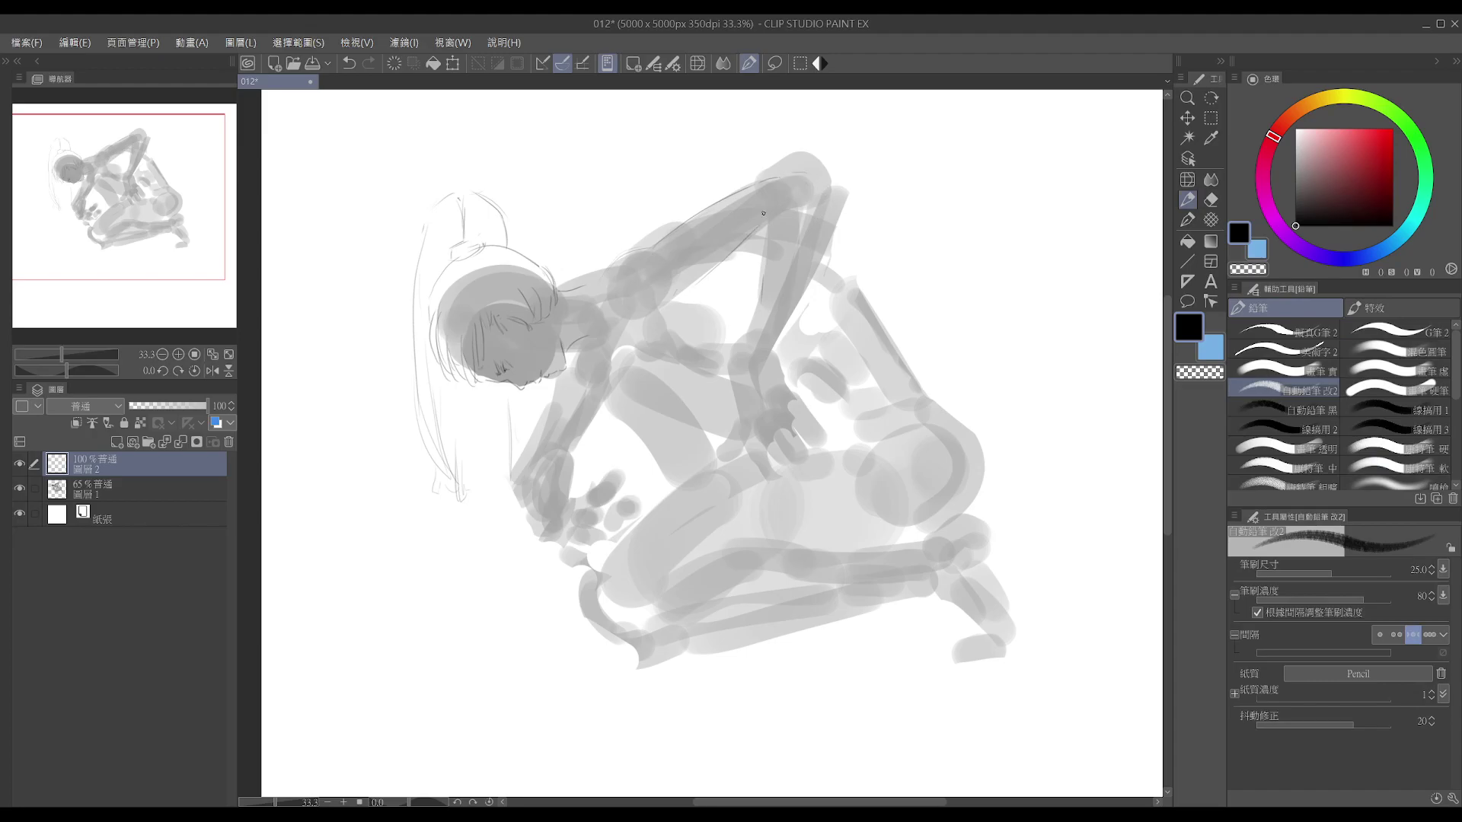
- Redraw the inner and outer edges of the raised arm's forearm using a pencil size of 50
key(e)
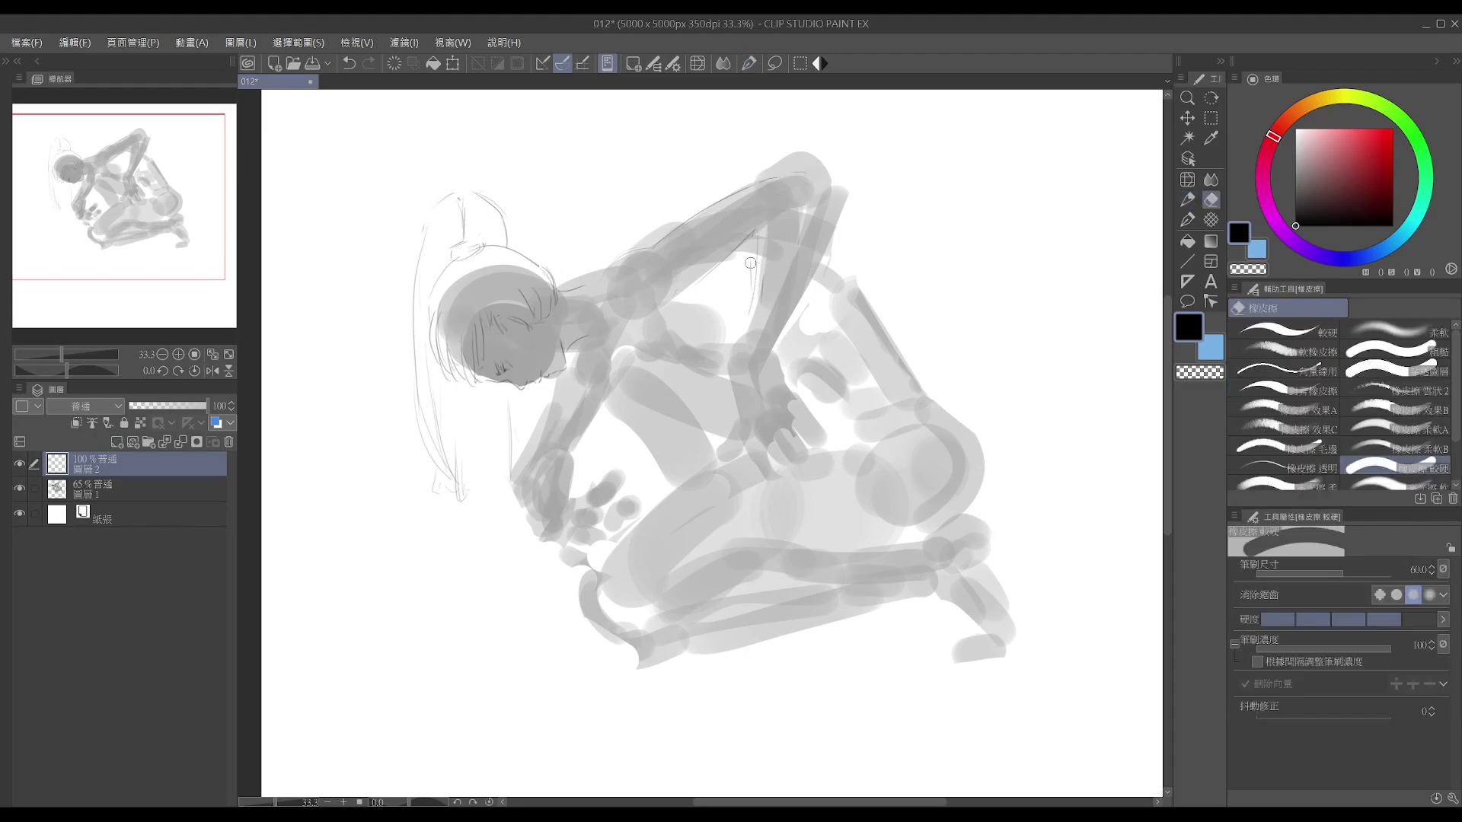
key(p)
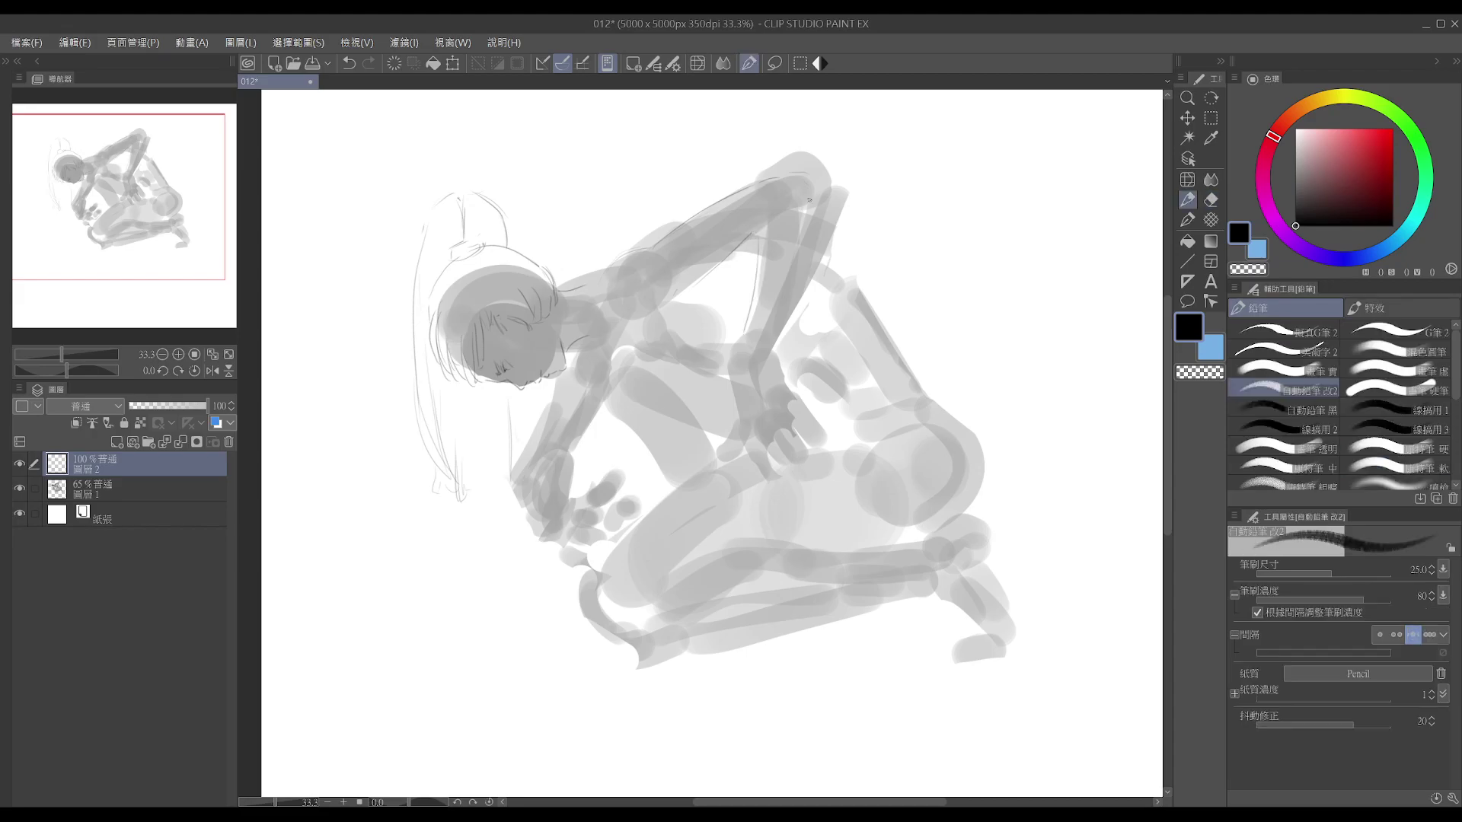
drag(781, 327, 816, 233)
key(e)
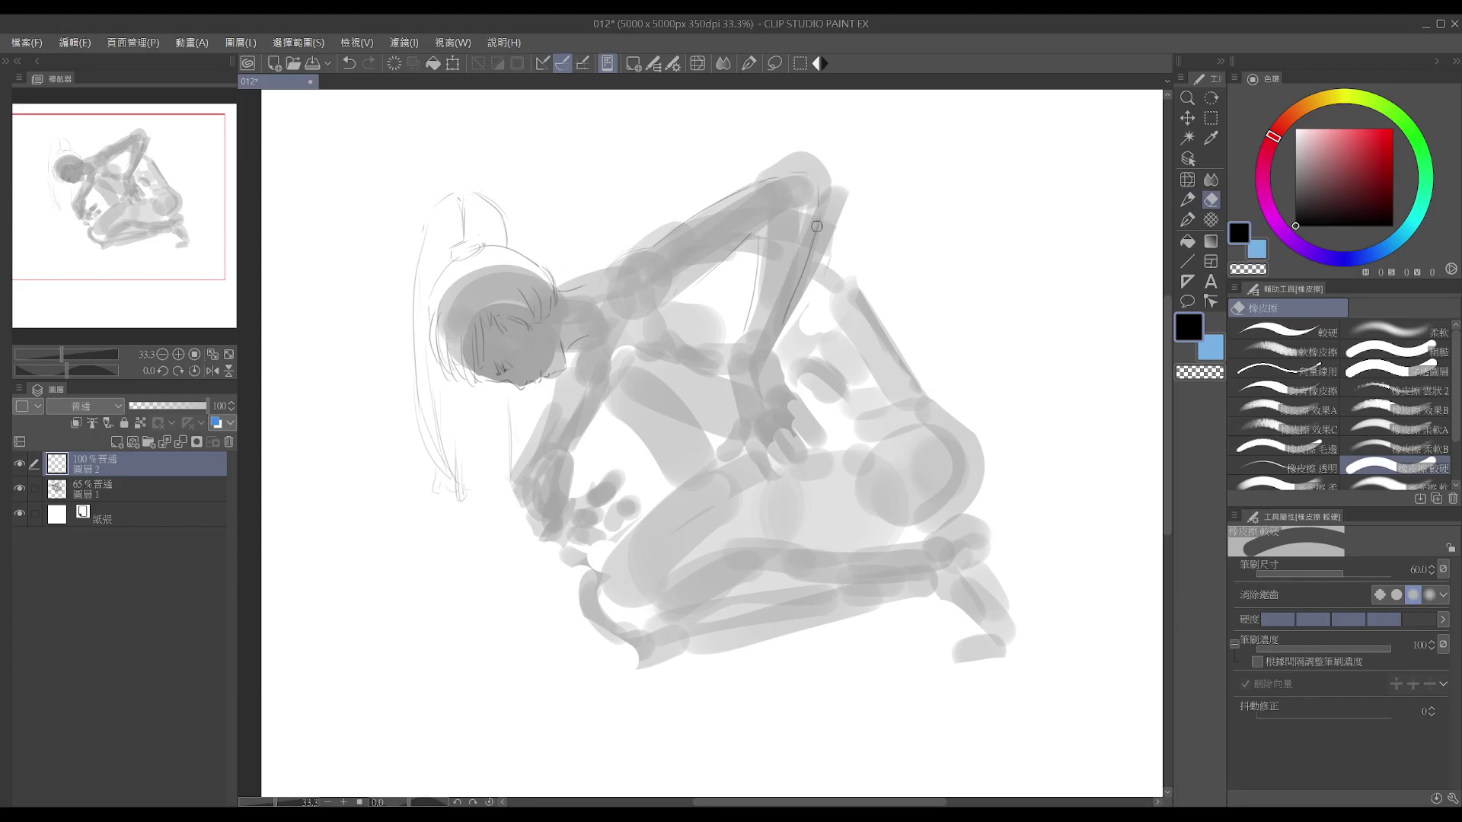
drag(820, 221, 787, 330)
key(p)
drag(819, 209, 793, 308)
key(ctrl+z)
drag(818, 190, 794, 307)
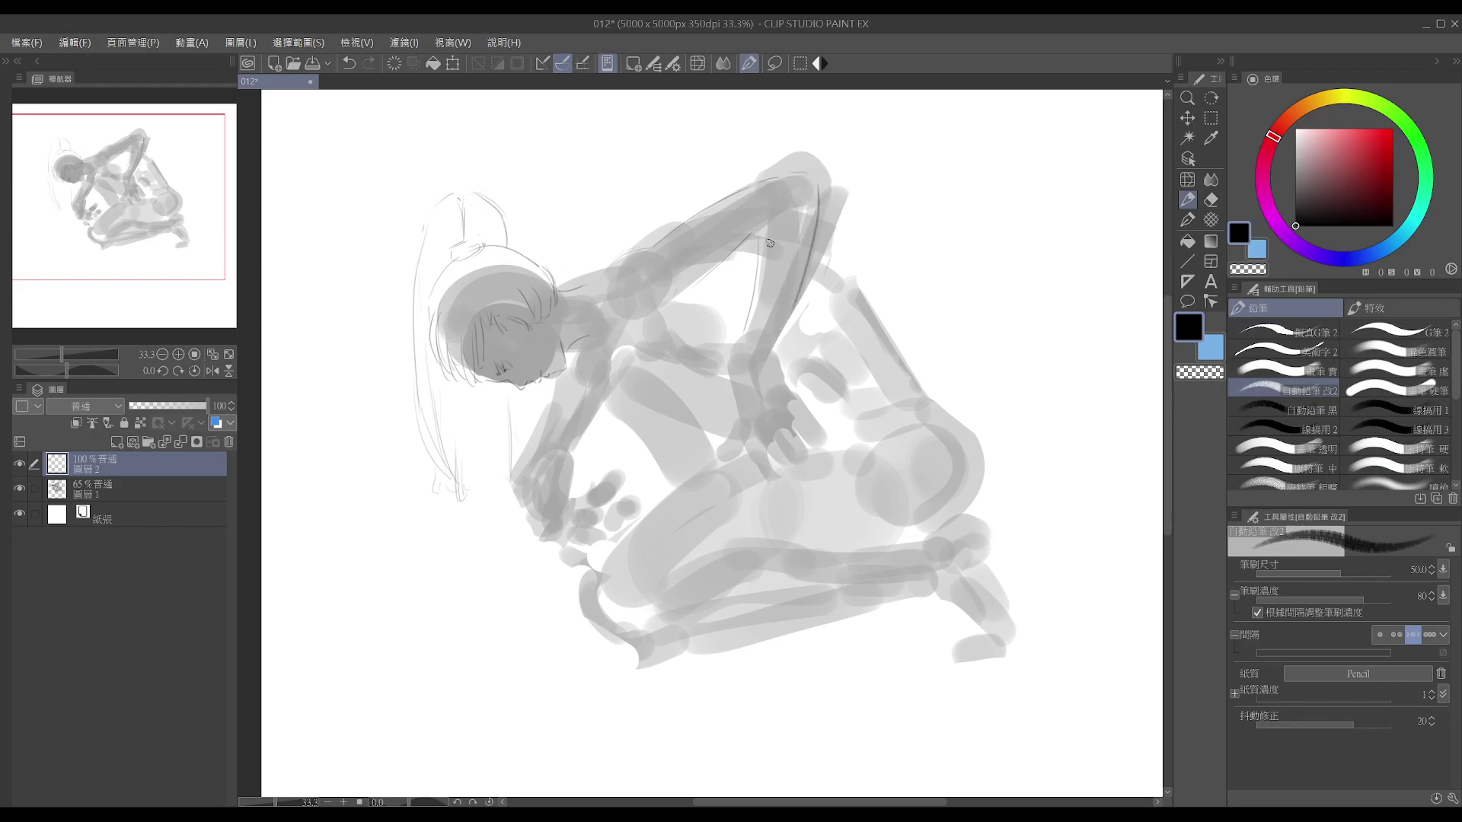
key(ctrl+z)
drag(757, 245, 733, 341)
key(ctrl+z)
drag(759, 237, 743, 334)
drag(821, 189, 794, 307)
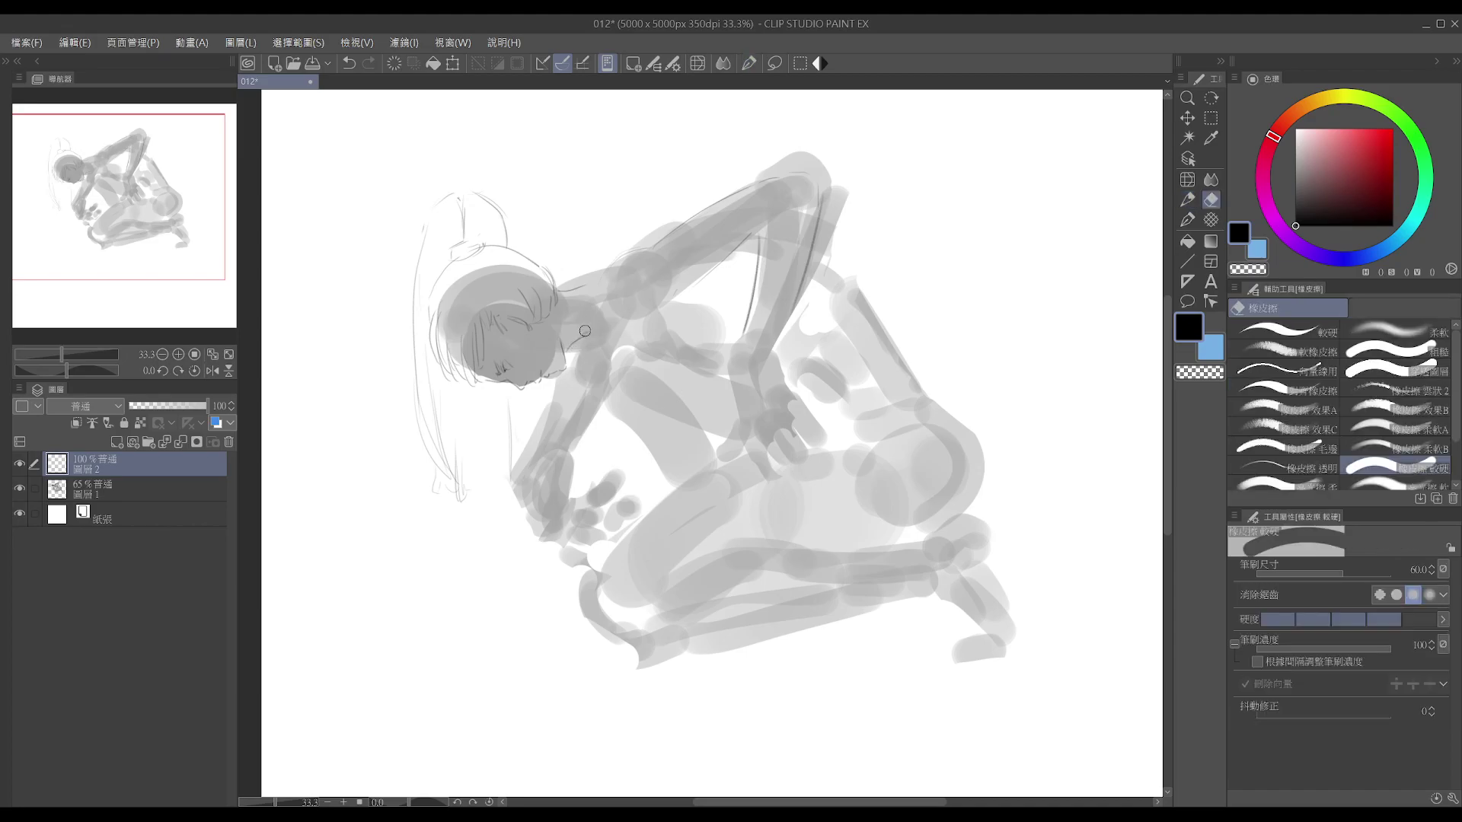
- Redraw the back of the neck and the raised arm's upper contour from the shoulder to the elbow
drag(565, 290, 594, 278)
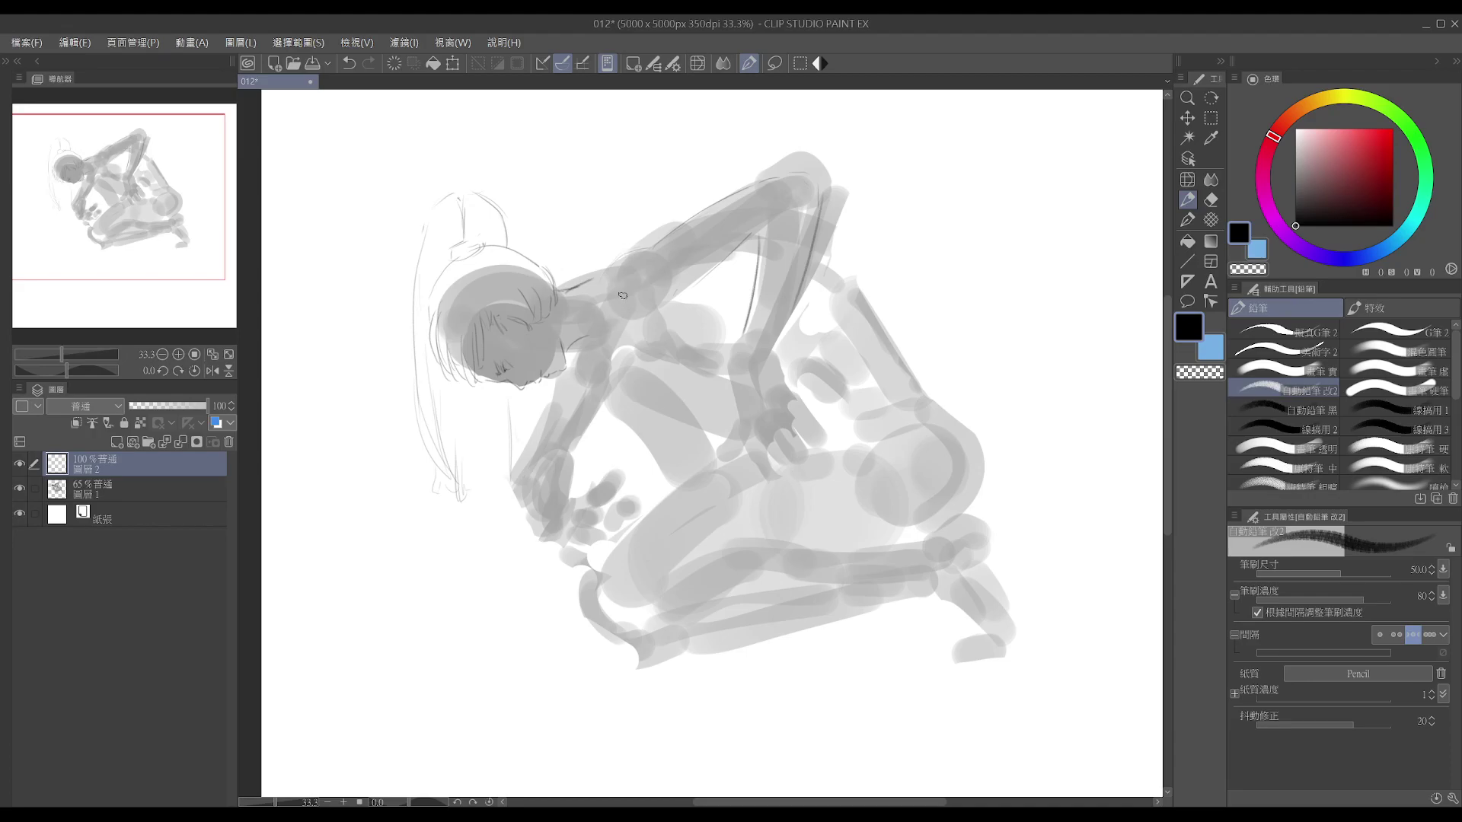
mouse_move(608, 269)
mouse_down()
mouse_move(664, 256)
mouse_move(681, 238)
mouse_move(623, 255)
mouse_move(748, 189)
mouse_up()
key(ctrl+z)
drag(655, 242, 790, 180)
key(ctrl+z)
mouse_move(654, 243)
mouse_down()
mouse_move(751, 184)
mouse_move(810, 176)
mouse_up()
- Duplicate the line layer, hide the copy and keep the original visible
key(ctrl+c)
key(ctrl+v)
click(20, 488)
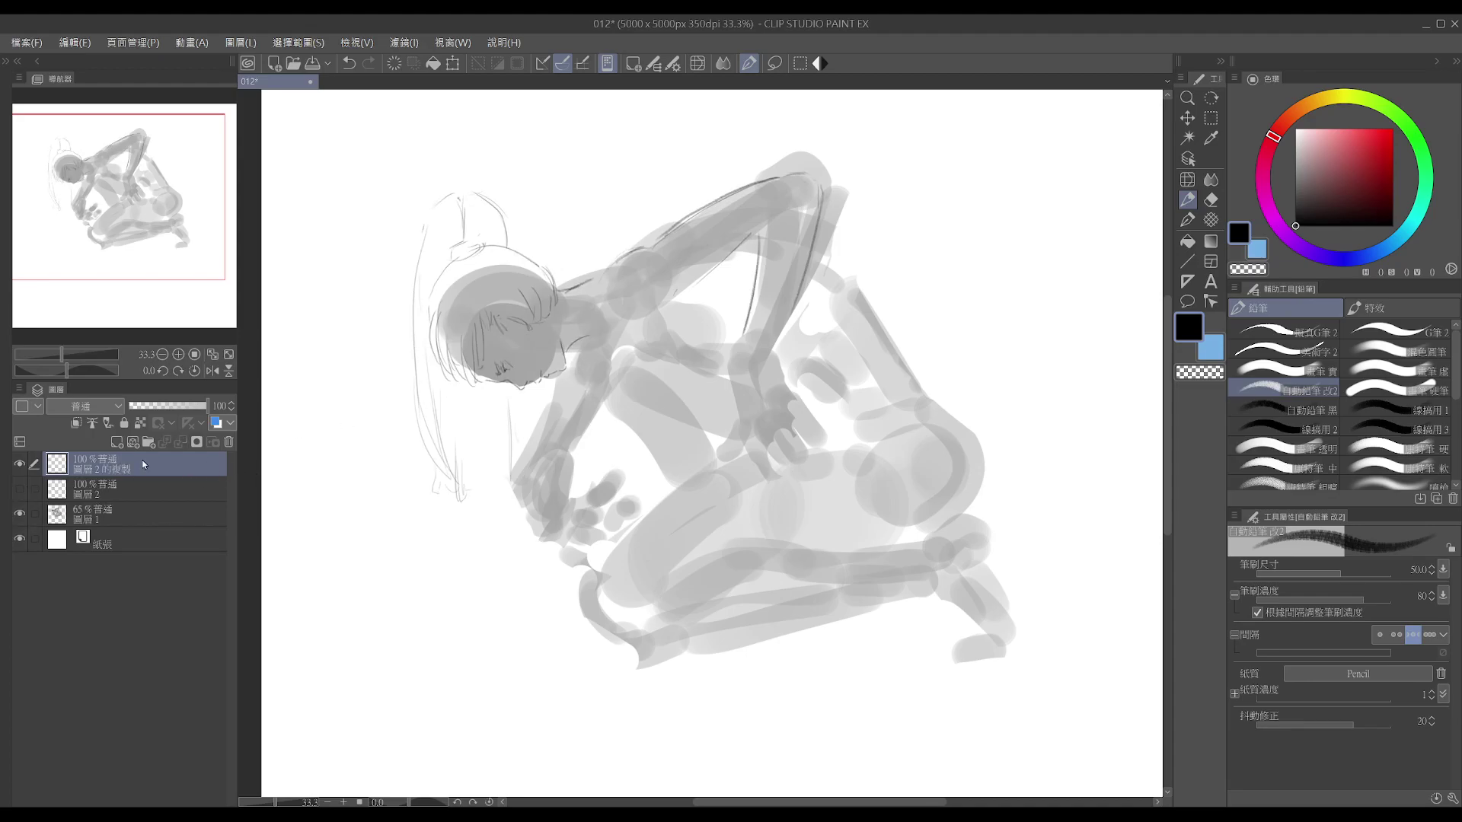
drag(563, 380, 551, 399)
key(ctrl+z)
key(ctrl+y)
click(22, 469)
click(20, 488)
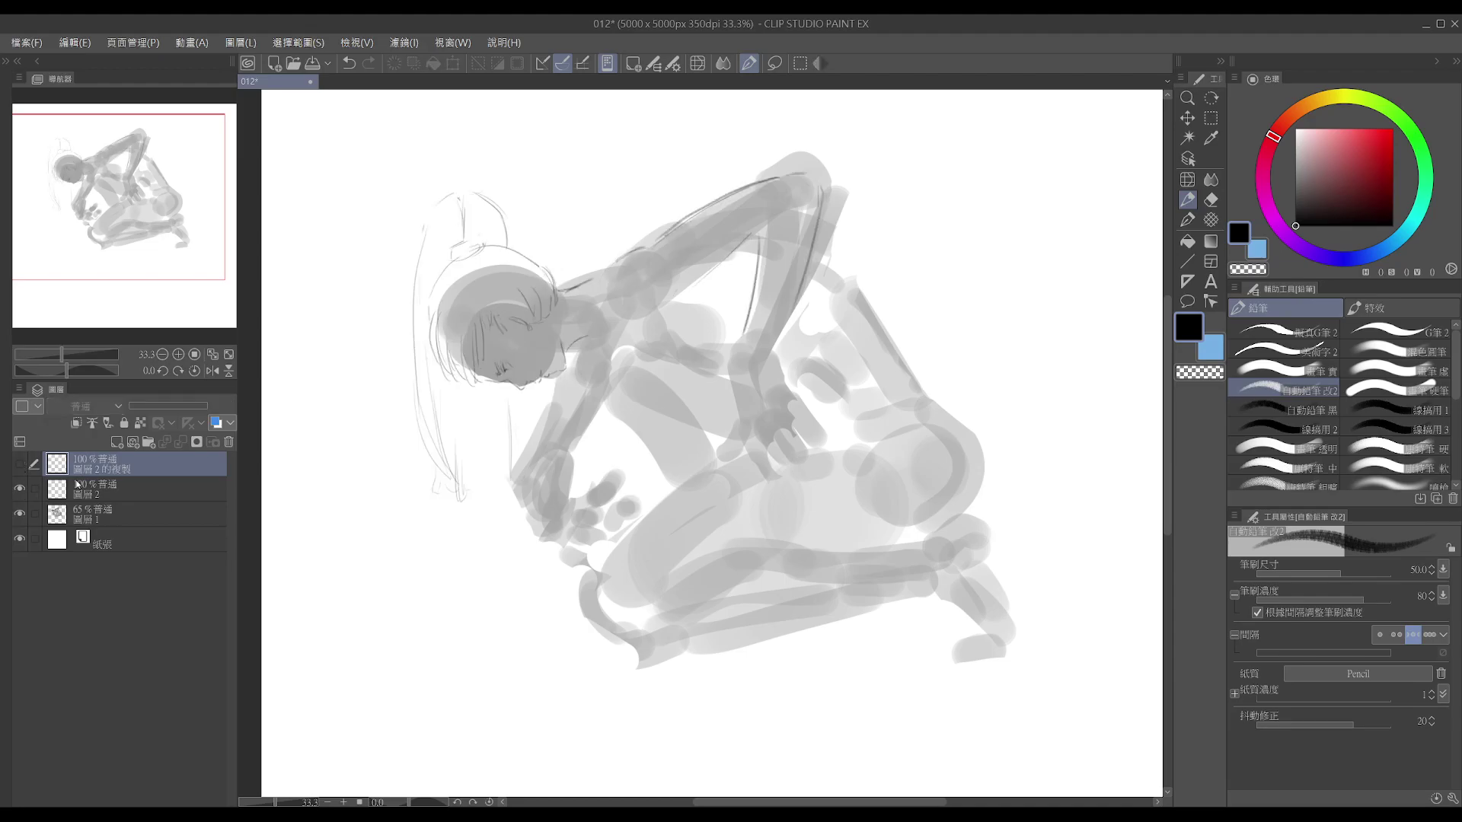
- Erase the shoulder and raised arm lines from the original line layer, enlarging the eraser to 150
key(e)
key(alt+[)
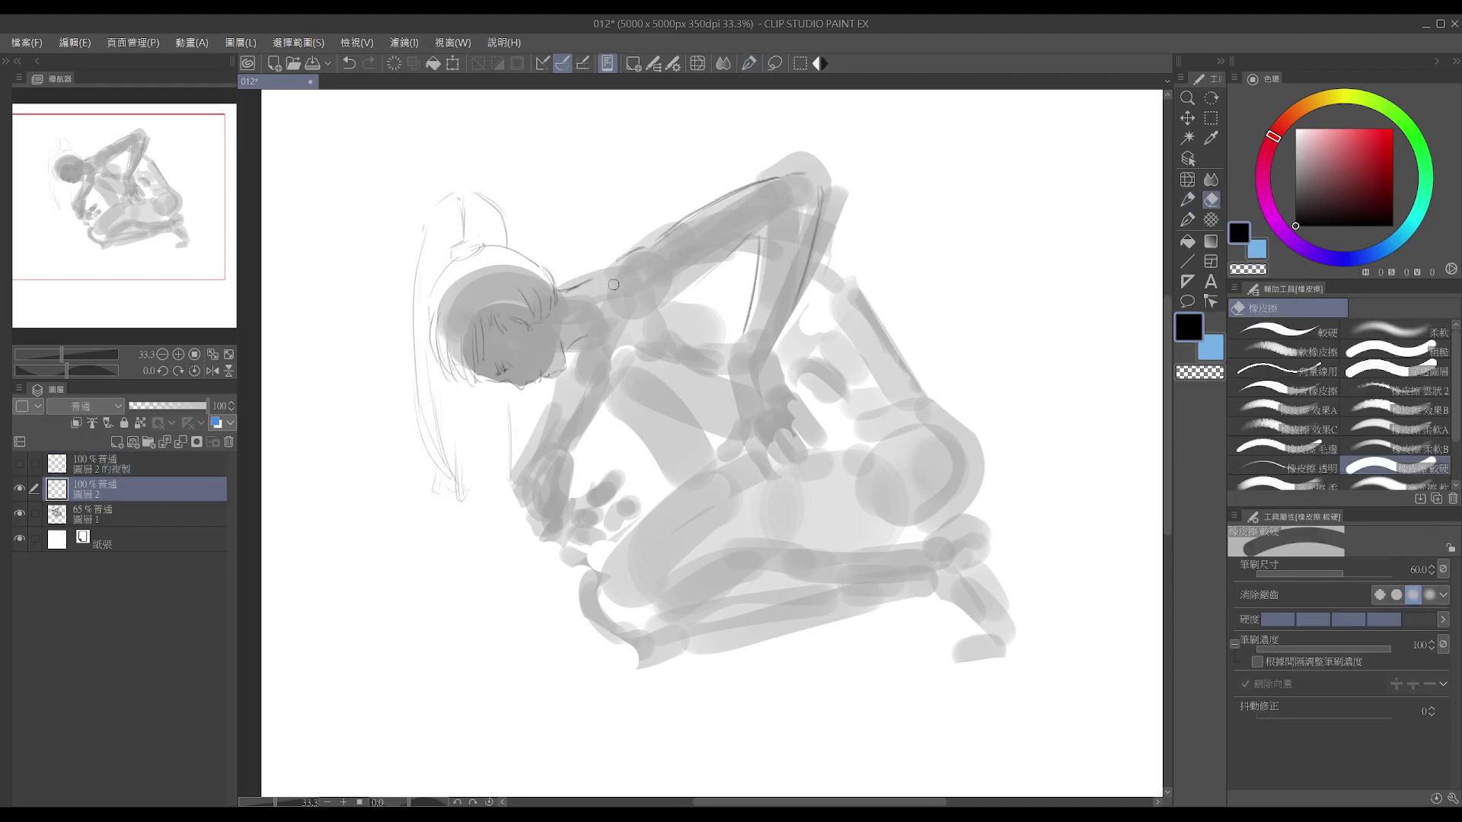
key(])
drag(572, 290, 789, 177)
key(])
key(])
mouse_move(695, 261)
mouse_down()
mouse_move(765, 214)
mouse_move(736, 366)
mouse_up()
drag(811, 164, 784, 336)
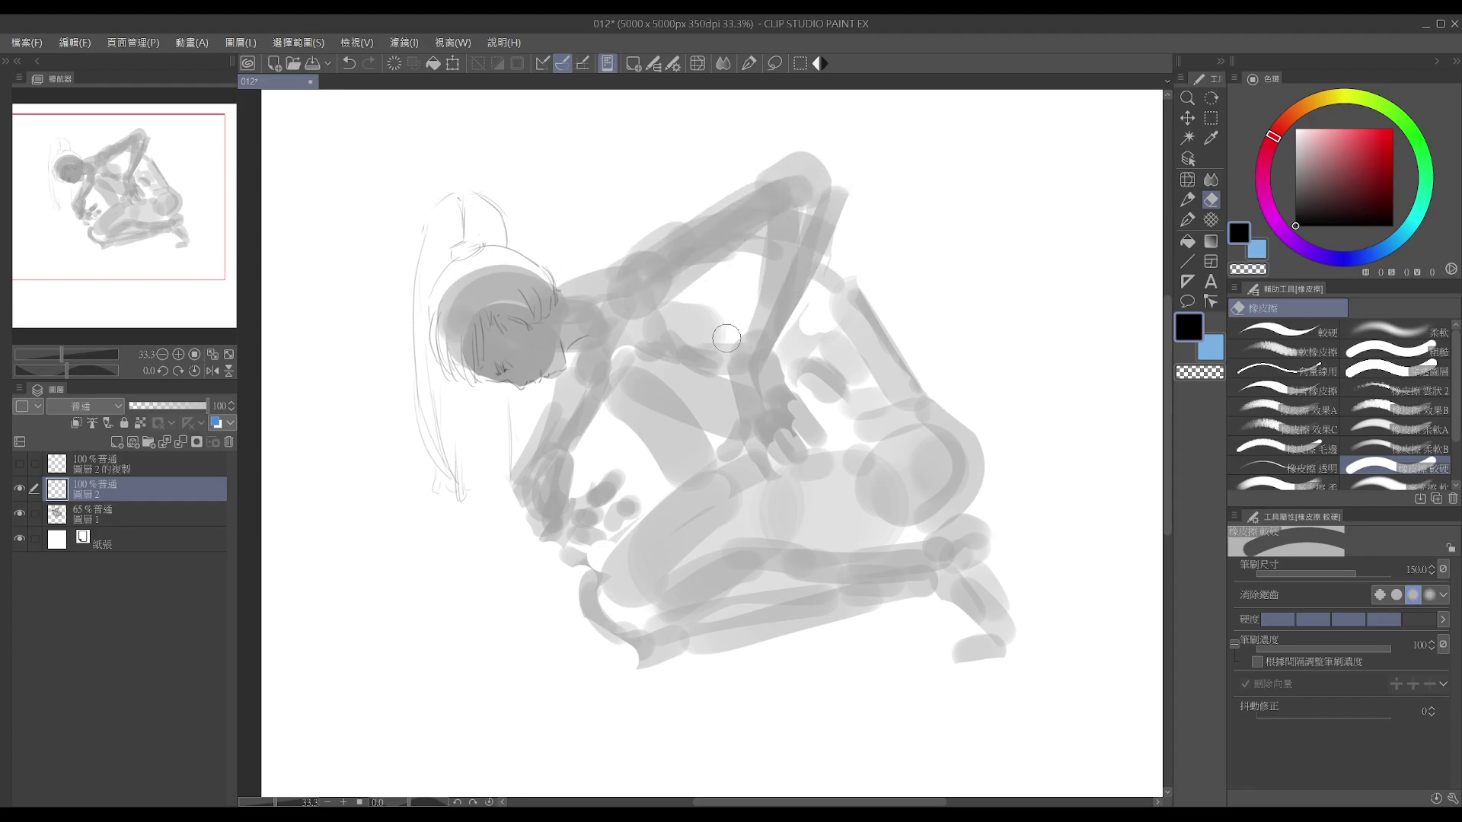
- Show the copied line layer, delete the head and hair area from it, and name the layer body
click(19, 464)
click(102, 465)
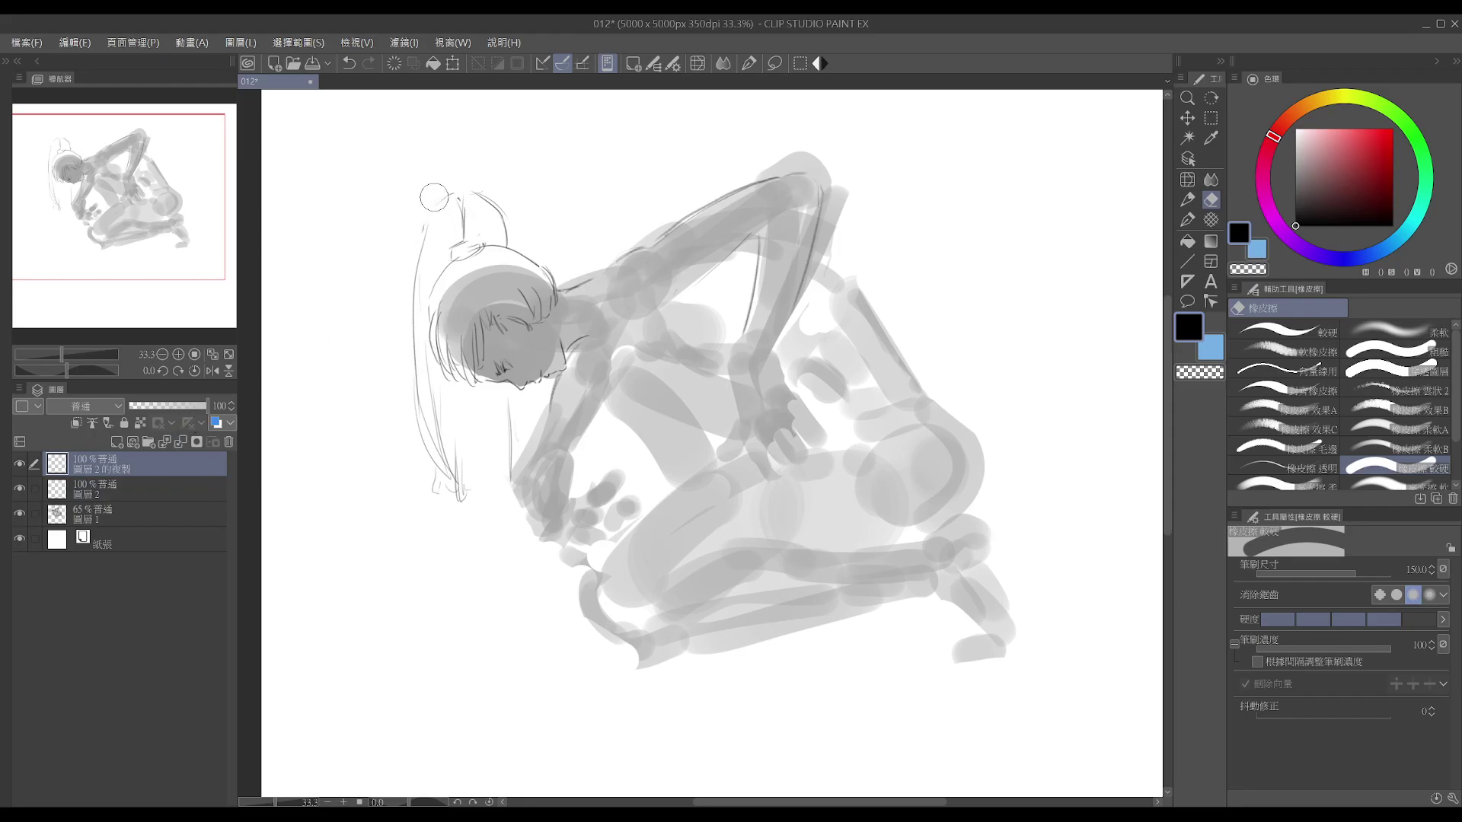
key(m)
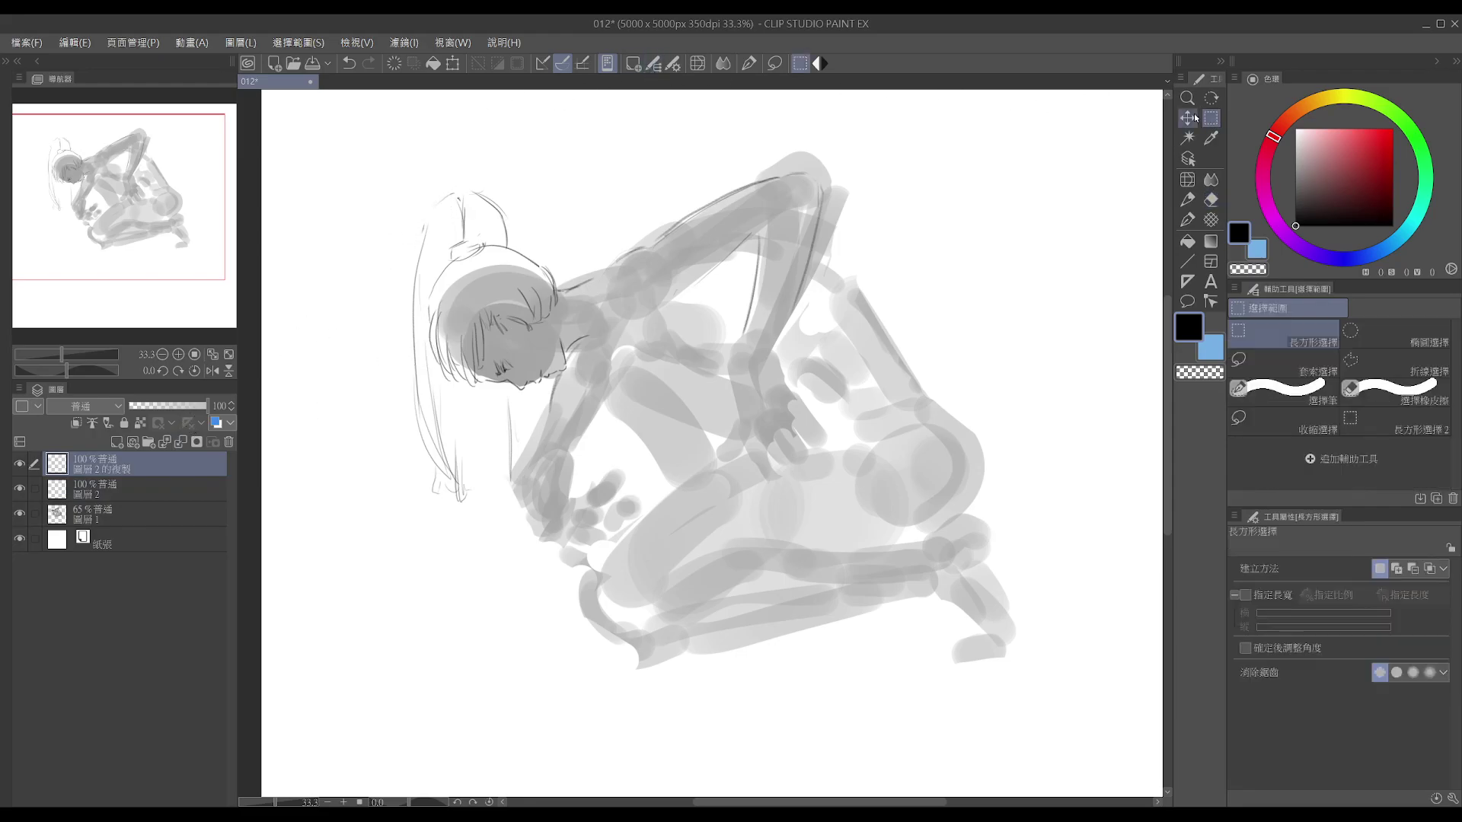
drag(396, 150, 607, 565)
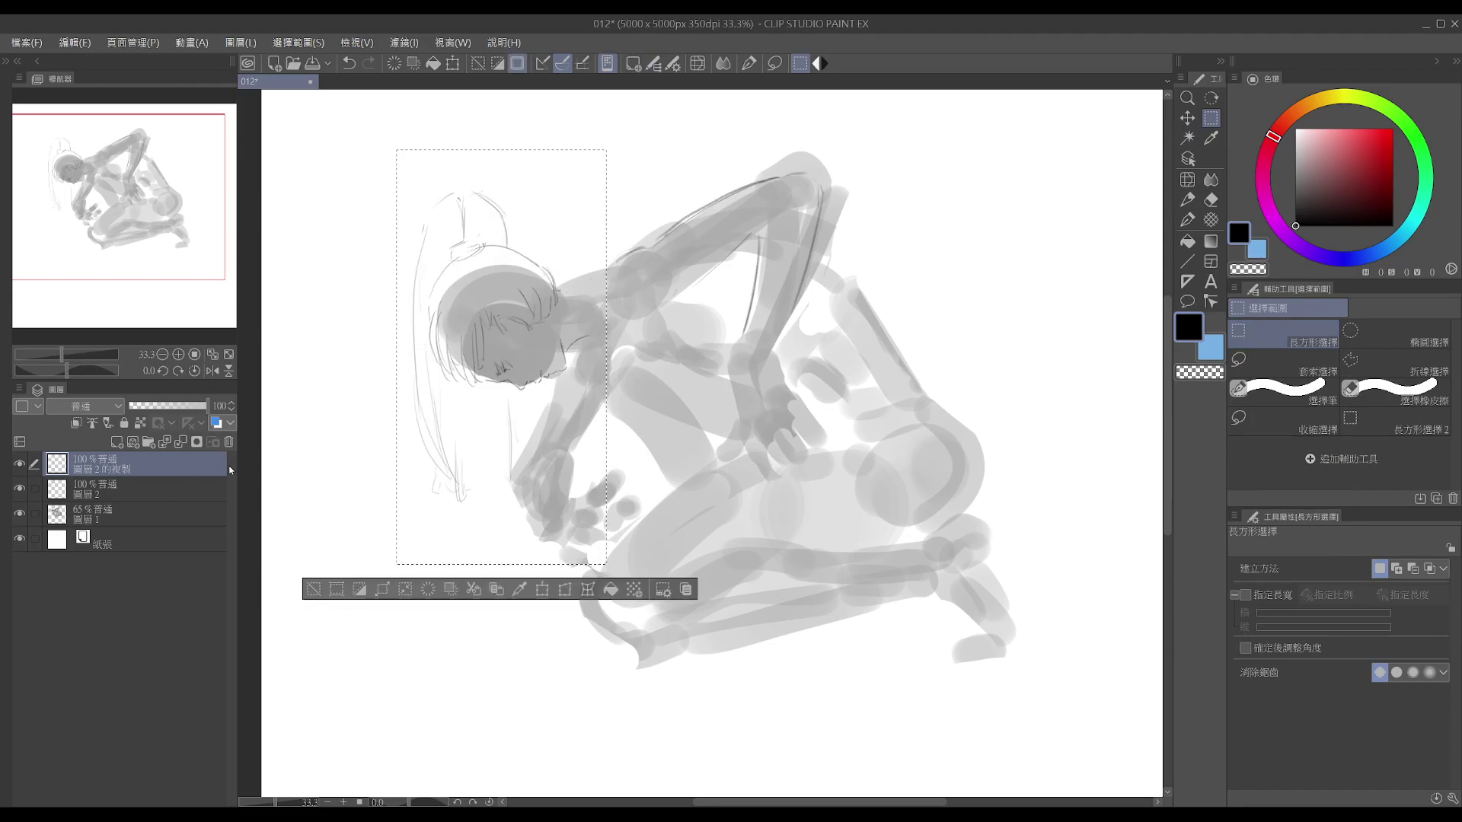
key(ctrl+d)
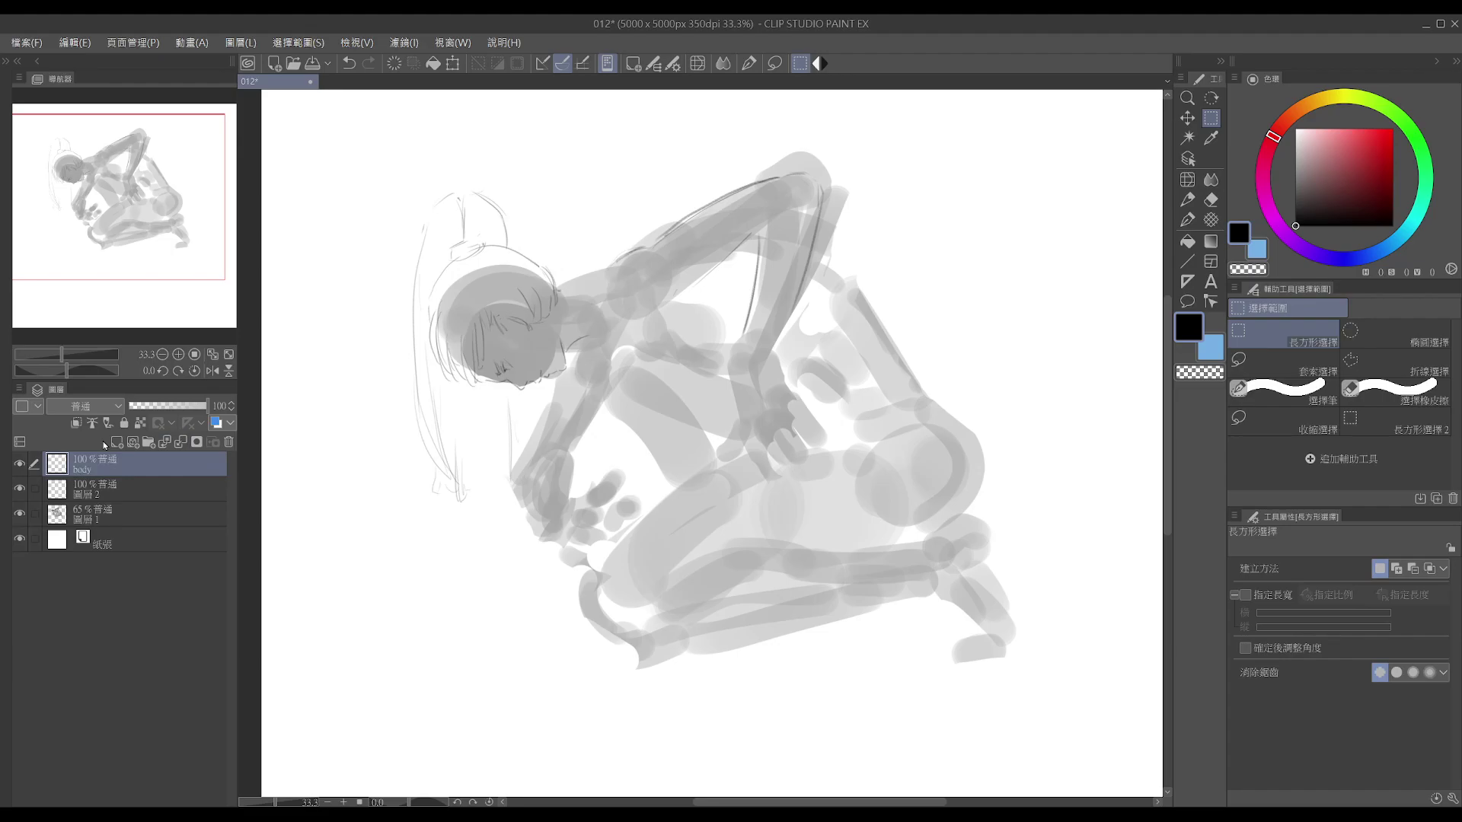
- Rename the original line layer as head and make the body layer active for pencil drawing
click(89, 493)
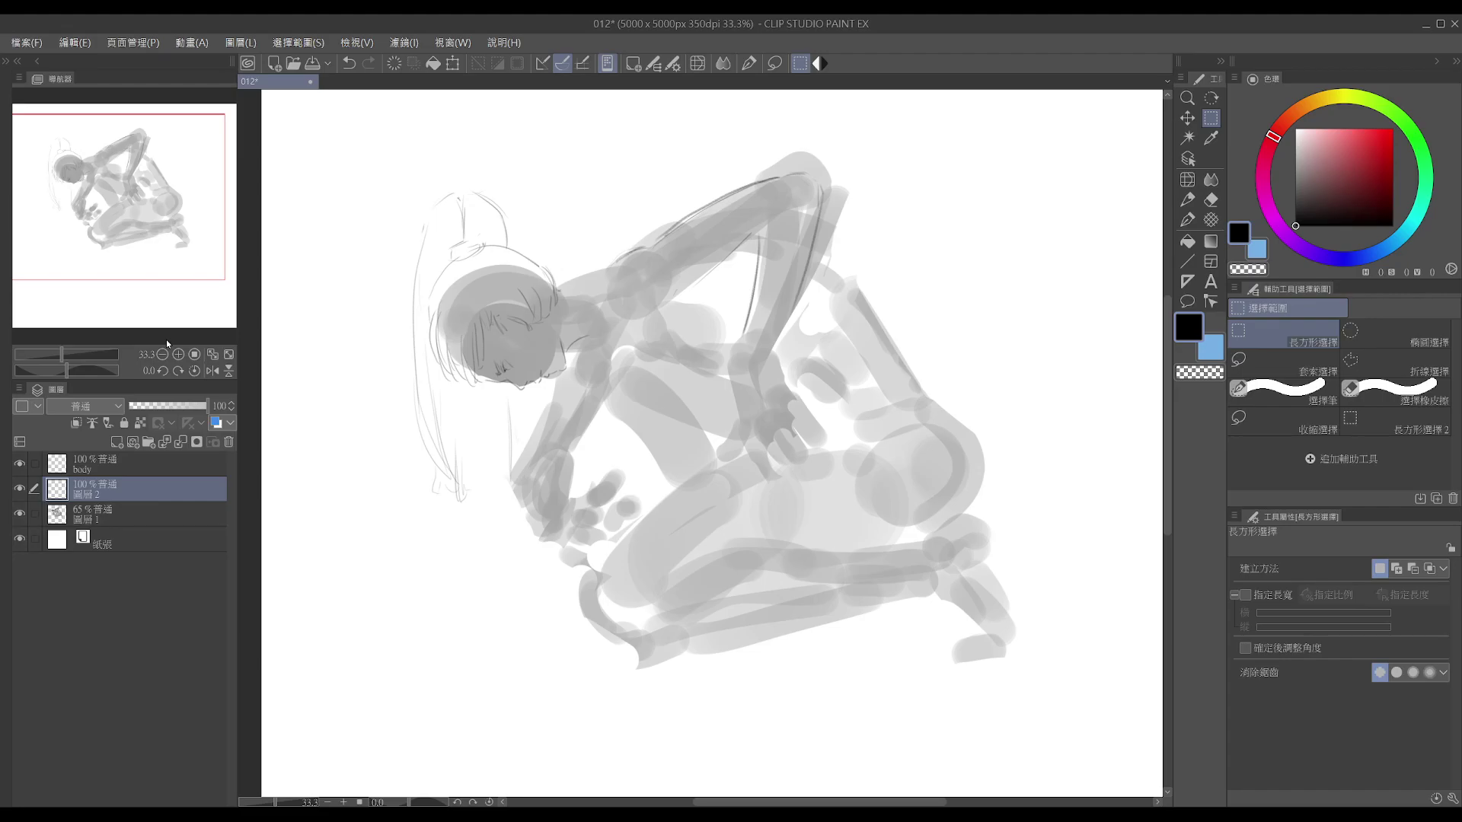
text(head)
key(Return)
click(137, 474)
key(p)
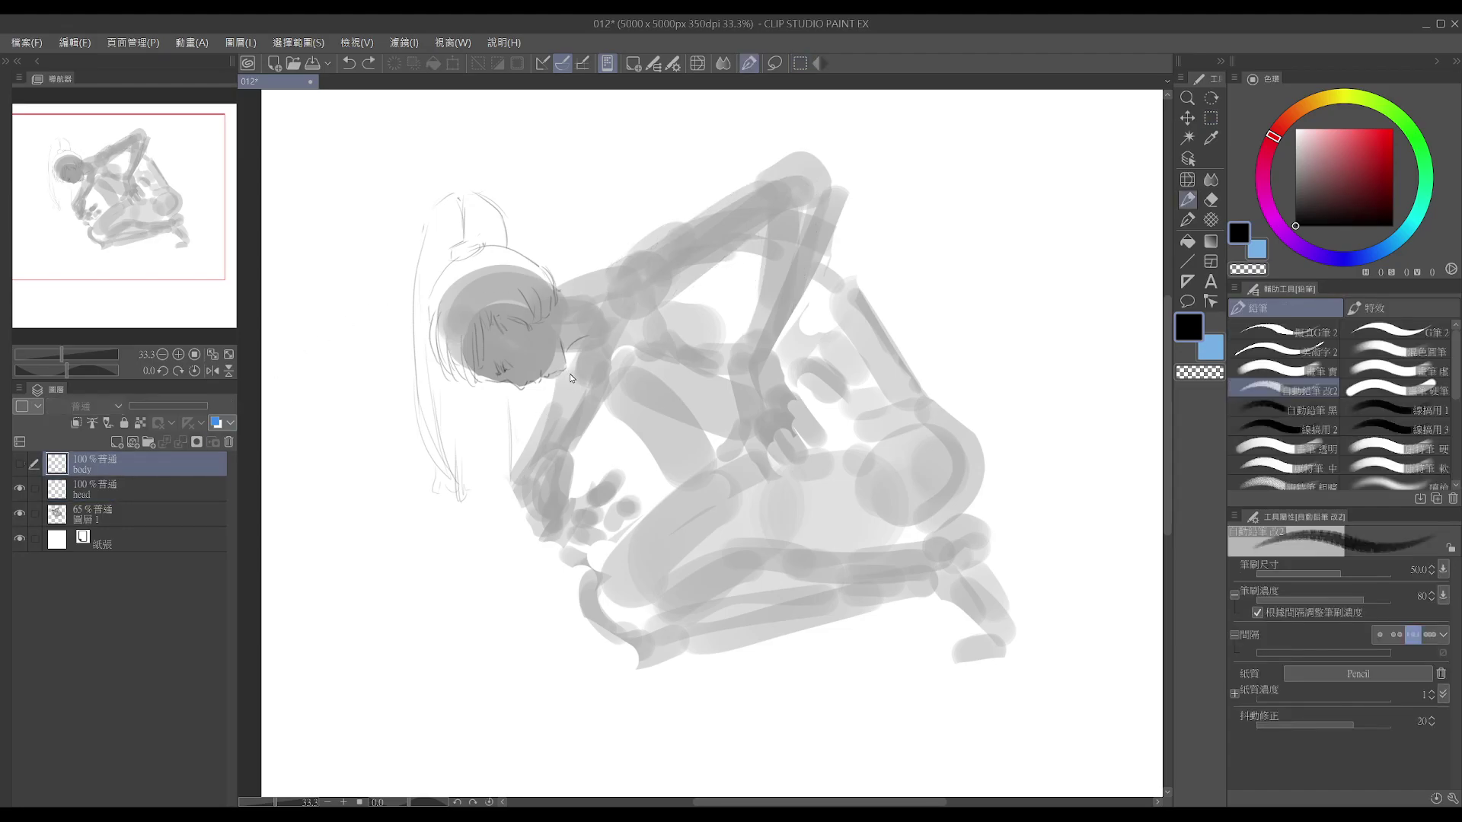
- Sketch the outer edge of the lowered front arm beneath the chin, correcting it with the eraser
drag(574, 352, 560, 380)
key(ctrl+z)
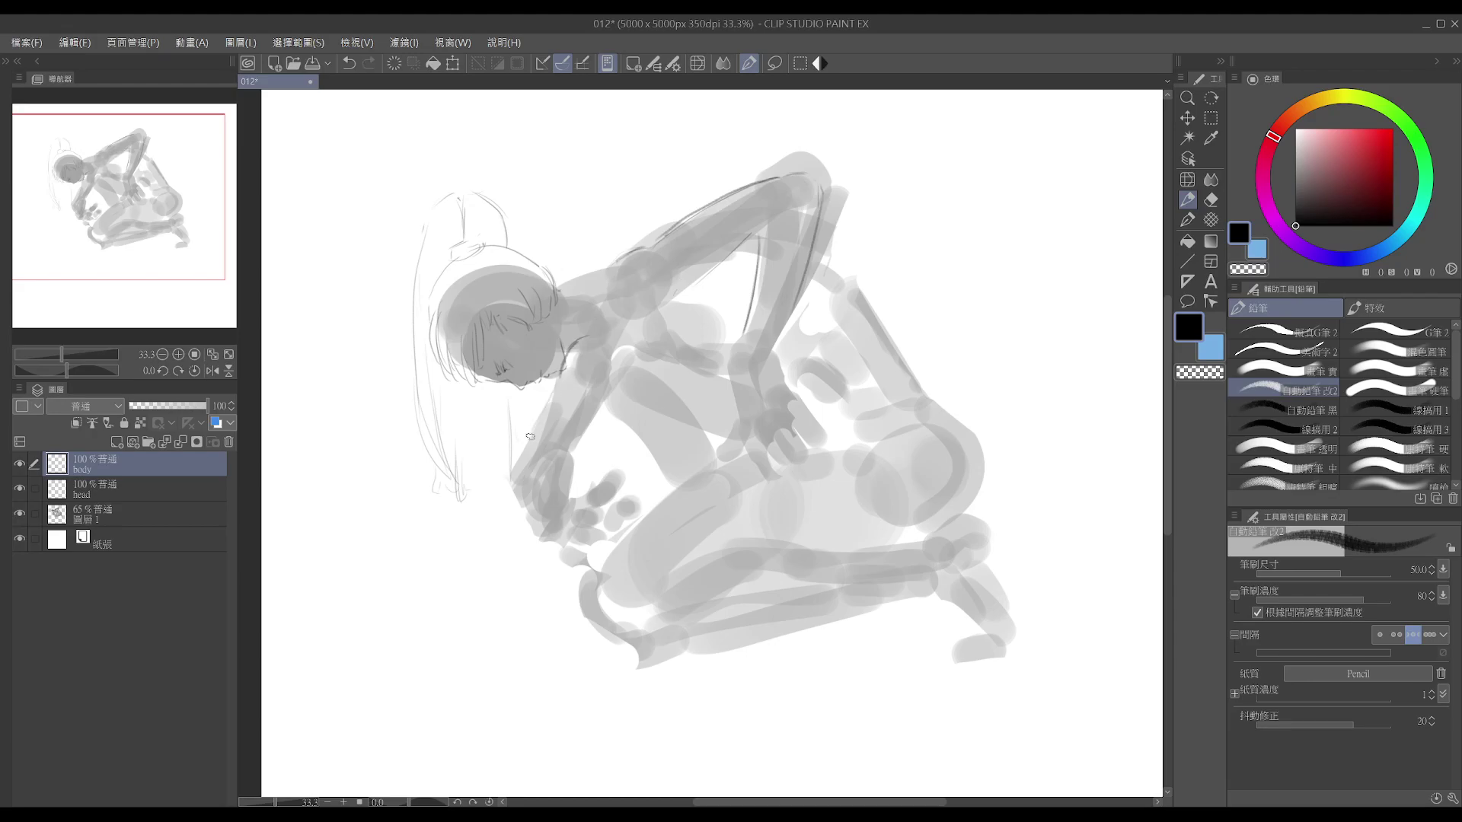
key(e)
key(p)
key(e)
key(p)
drag(563, 384, 541, 429)
key(e)
key(p)
key(e)
key(p)
- Draw the lowered arm's inner edge and outline its bend down toward the wrist
drag(618, 373, 577, 439)
drag(574, 446, 568, 494)
key(ctrl+z)
key(ctrl+z)
drag(523, 507, 547, 539)
key(e)
drag(569, 470, 550, 541)
key(p)
key(e)
key(p)
drag(523, 491, 541, 533)
- Sketch the wrist, the palm and the first finger strokes of the lowered arm's hand
drag(581, 515, 560, 566)
drag(599, 498, 611, 498)
mouse_move(594, 516)
mouse_down()
mouse_move(606, 534)
mouse_move(619, 522)
mouse_move(610, 532)
mouse_up()
key(e)
key(p)
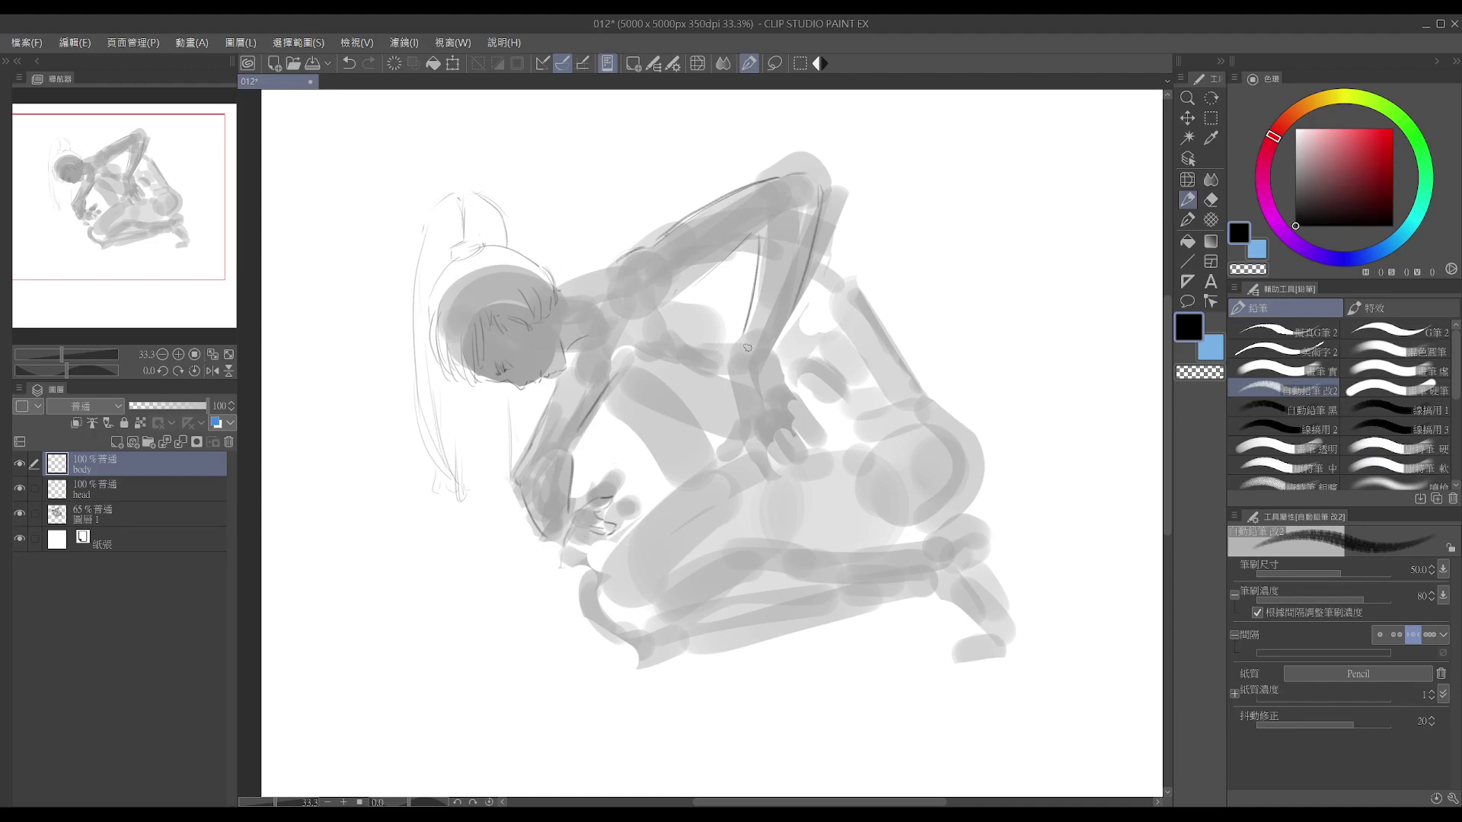
- Extend the raised arm's forearm lines toward the wrist and outline the fingers of the lower hand
drag(744, 337, 729, 369)
drag(791, 315, 775, 349)
drag(586, 551, 631, 555)
drag(564, 549, 620, 570)
drag(571, 541, 567, 558)
drag(620, 517, 652, 515)
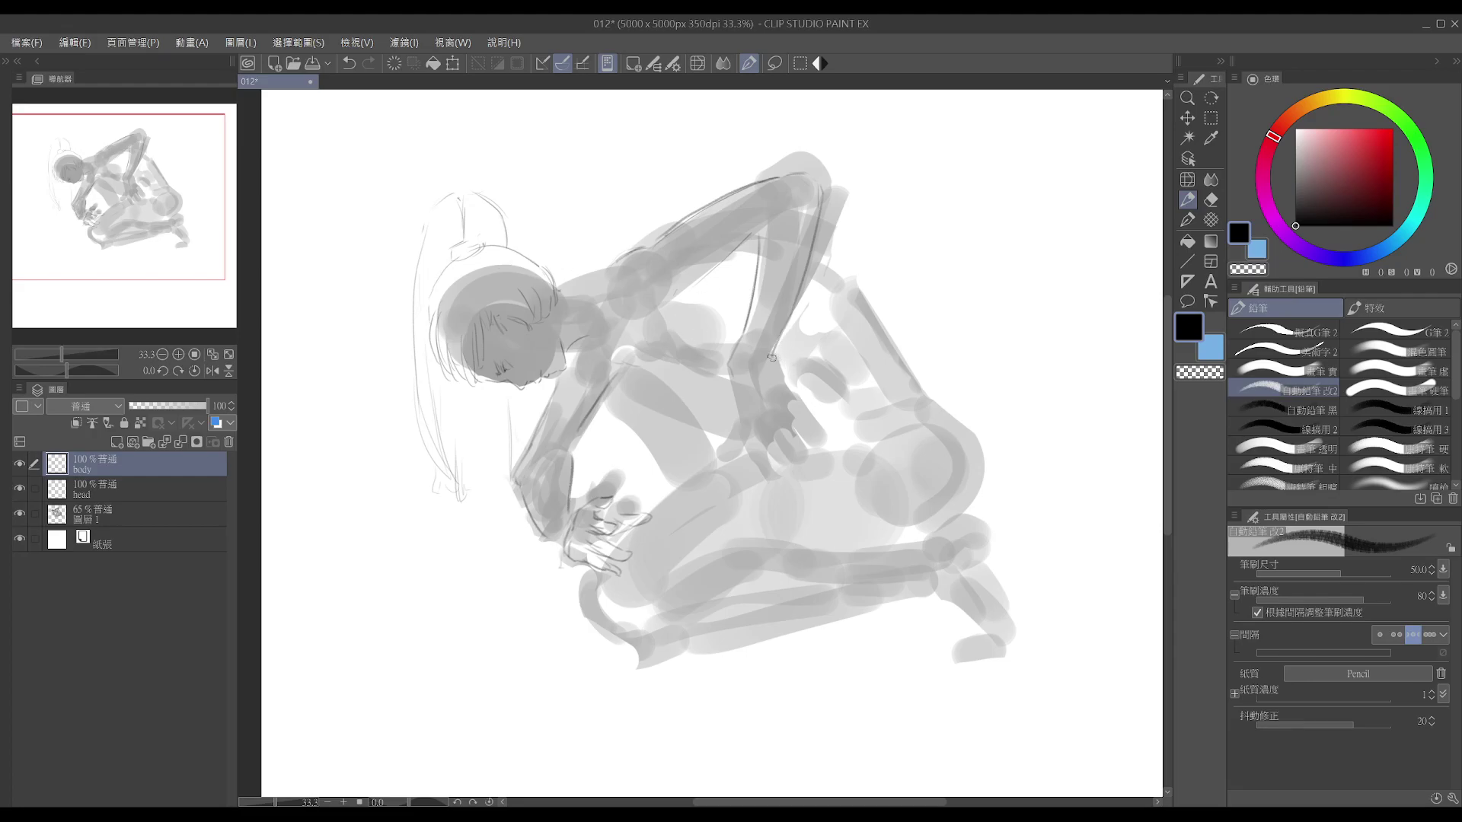
- Draw the raised arm's wrist and the hand with spread fingers resting on the thigh
mouse_move(774, 356)
mouse_down()
mouse_move(765, 397)
mouse_move(744, 373)
mouse_move(761, 402)
mouse_move(729, 371)
mouse_move(744, 421)
mouse_up()
drag(740, 347, 746, 434)
drag(748, 420, 761, 454)
drag(777, 414, 798, 444)
- Lasso the hand resting on the thigh and move it slightly up and toward the hip
click(1211, 118)
click(1272, 366)
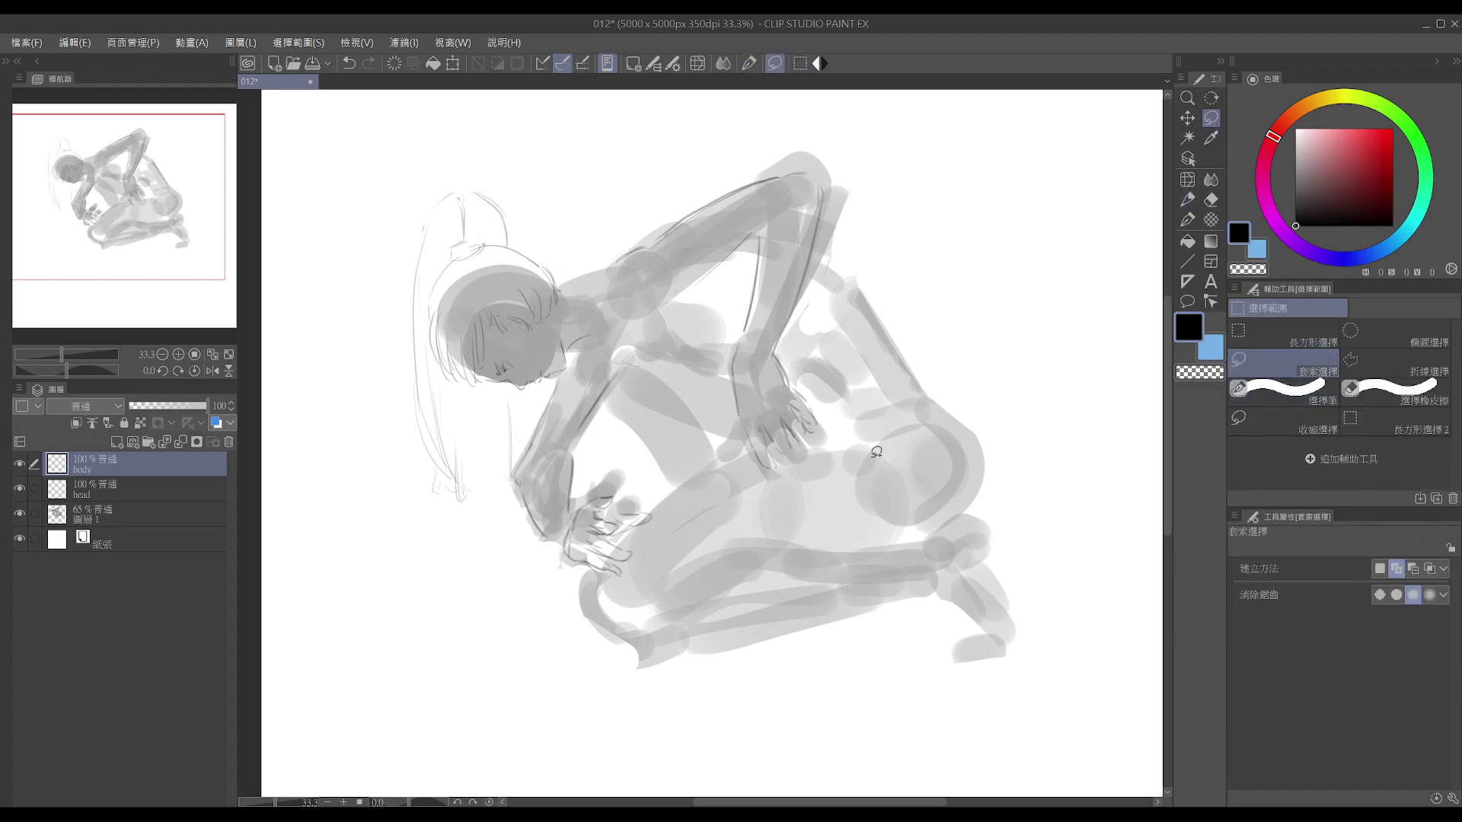
mouse_move(723, 493)
mouse_down()
mouse_move(861, 392)
mouse_move(753, 340)
mouse_move(693, 365)
mouse_up()
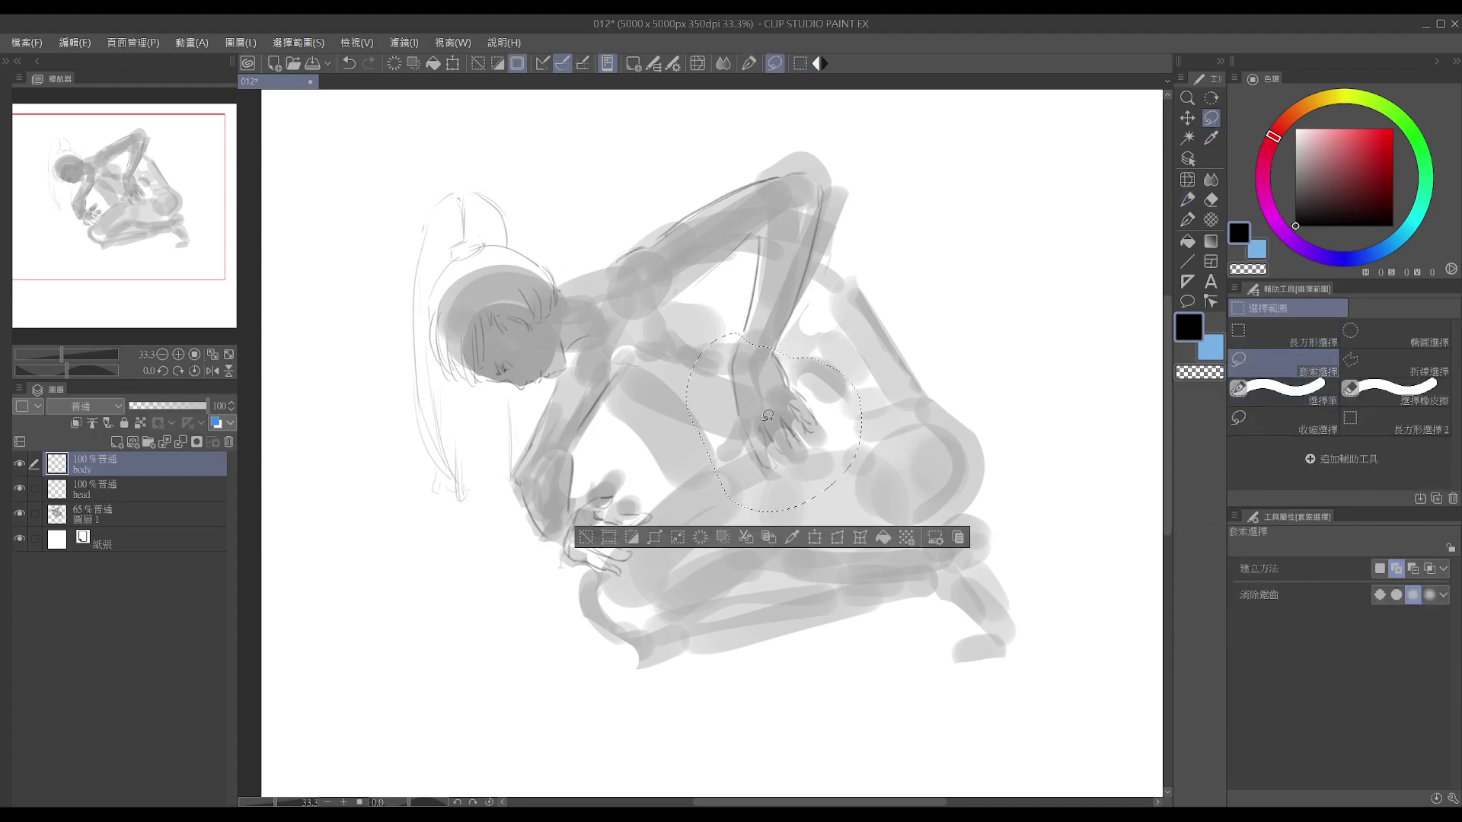
key(ctrl+t)
drag(822, 393, 830, 379)
key(Return)
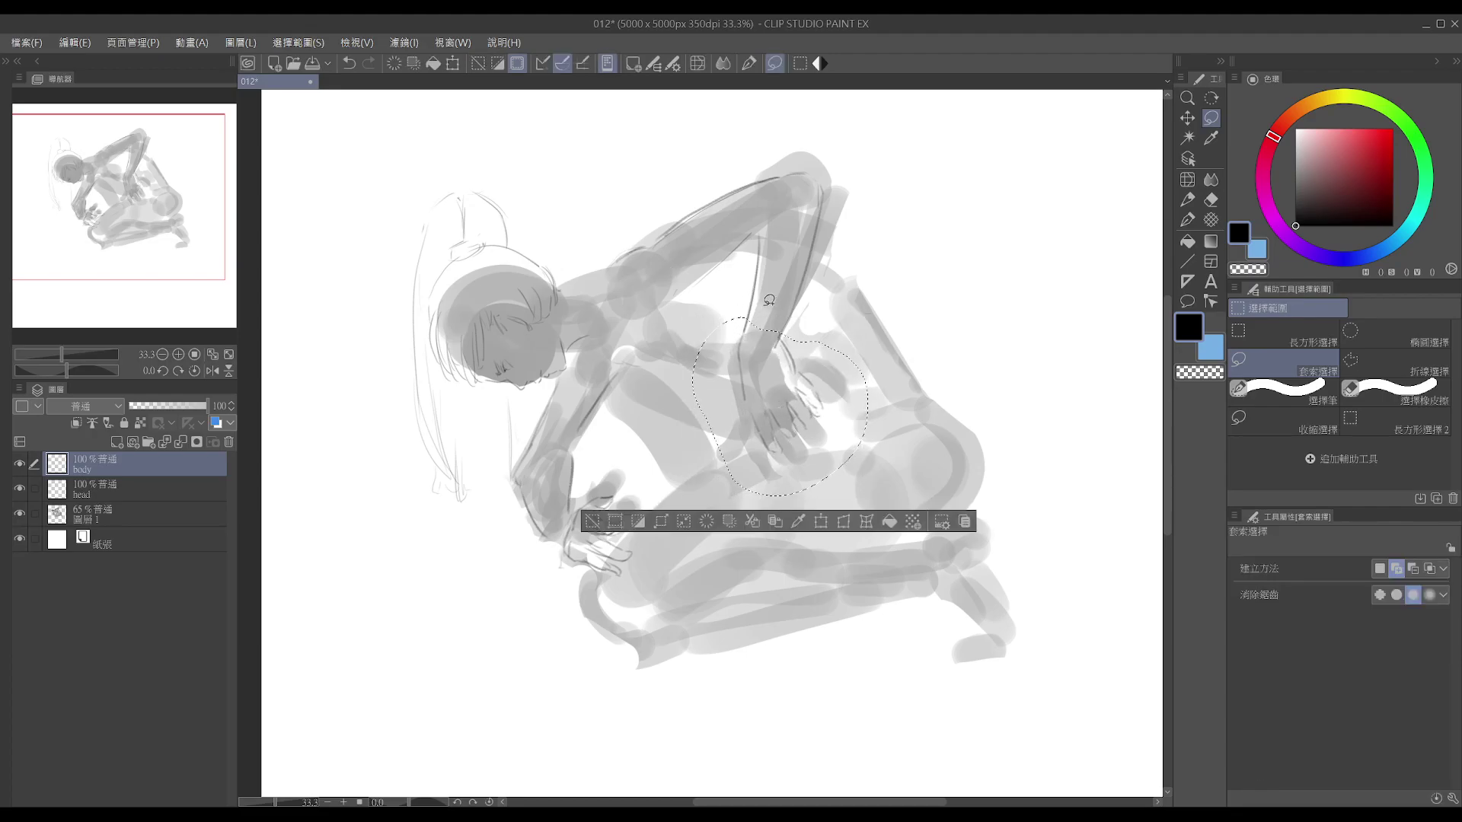
key(ctrl+d)
- Clean up the hand on the thigh with the eraser at size 80 and redraw its fingers
key(e)
mouse_move(748, 435)
mouse_down()
mouse_move(760, 456)
mouse_move(776, 449)
mouse_up()
key(bracketleft)
key(bracketleft)
key(bracketleft)
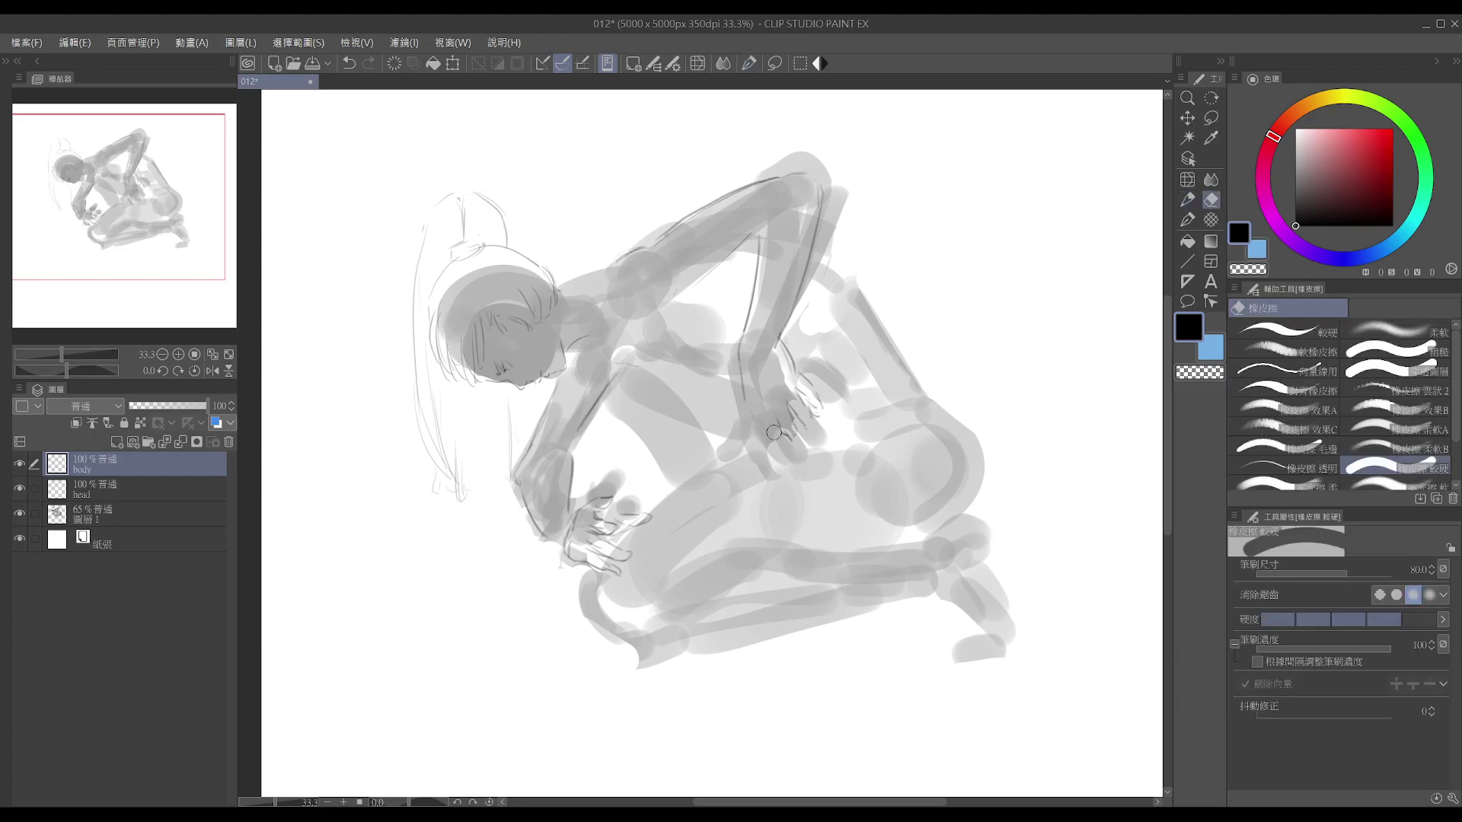
key(p)
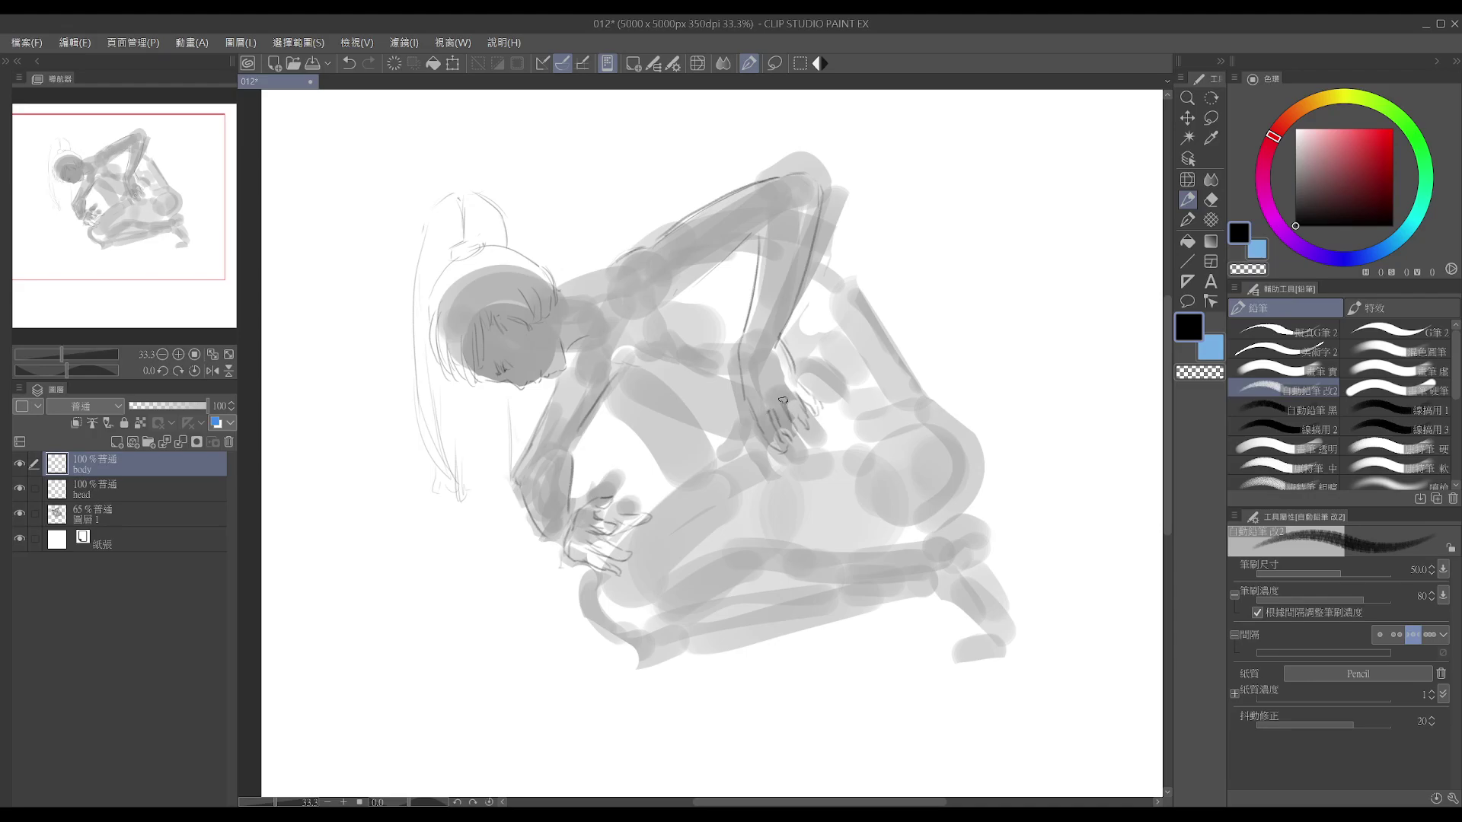
mouse_move(799, 383)
mouse_down()
mouse_move(819, 420)
mouse_move(785, 435)
mouse_move(790, 414)
mouse_move(802, 445)
mouse_up()
key(ctrl+z)
key(ctrl+z)
- Redraw the short neck line behind the jaw on the body layer and make the head layer active
key(e)
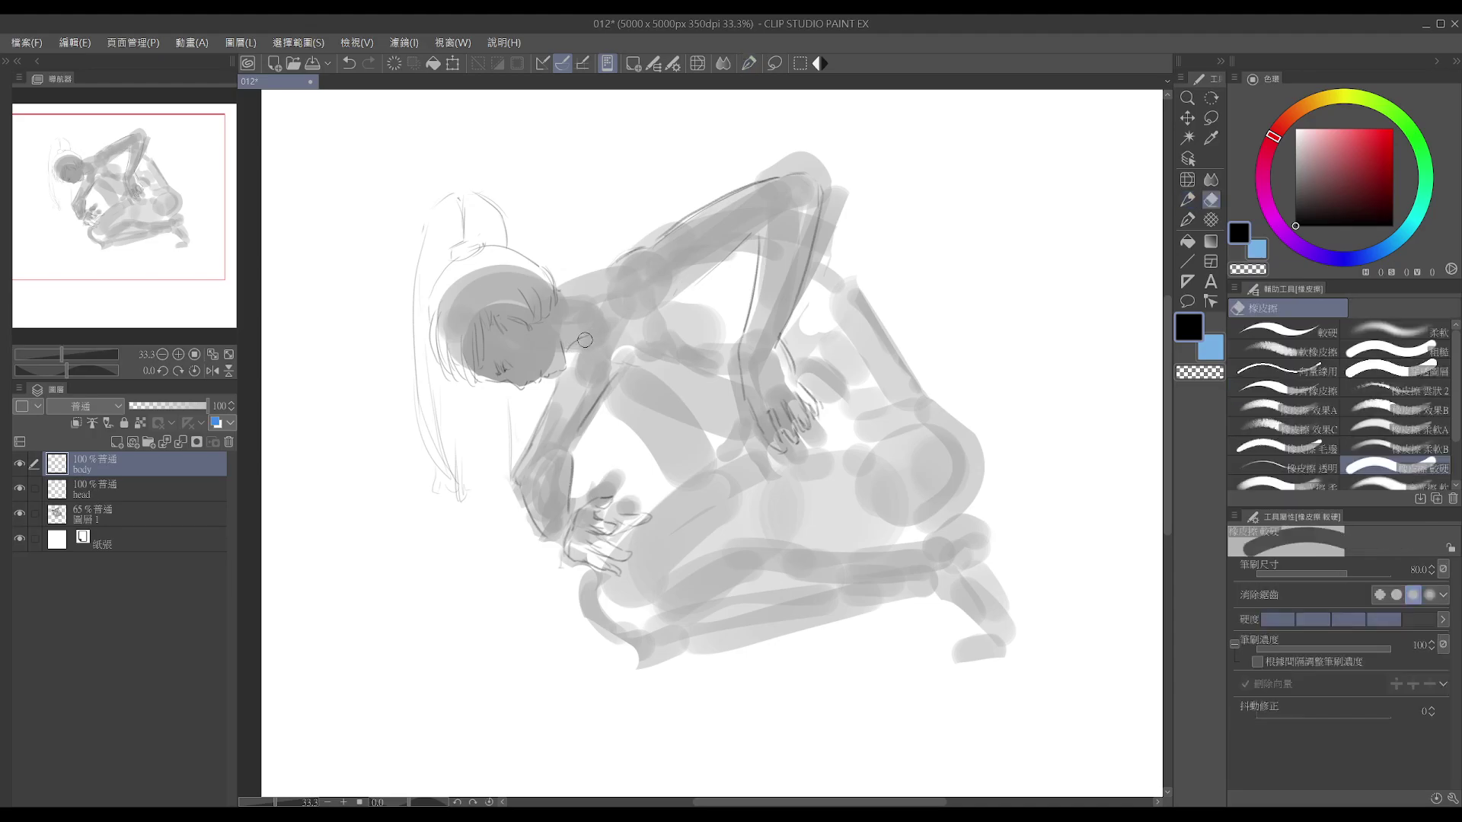
key(p)
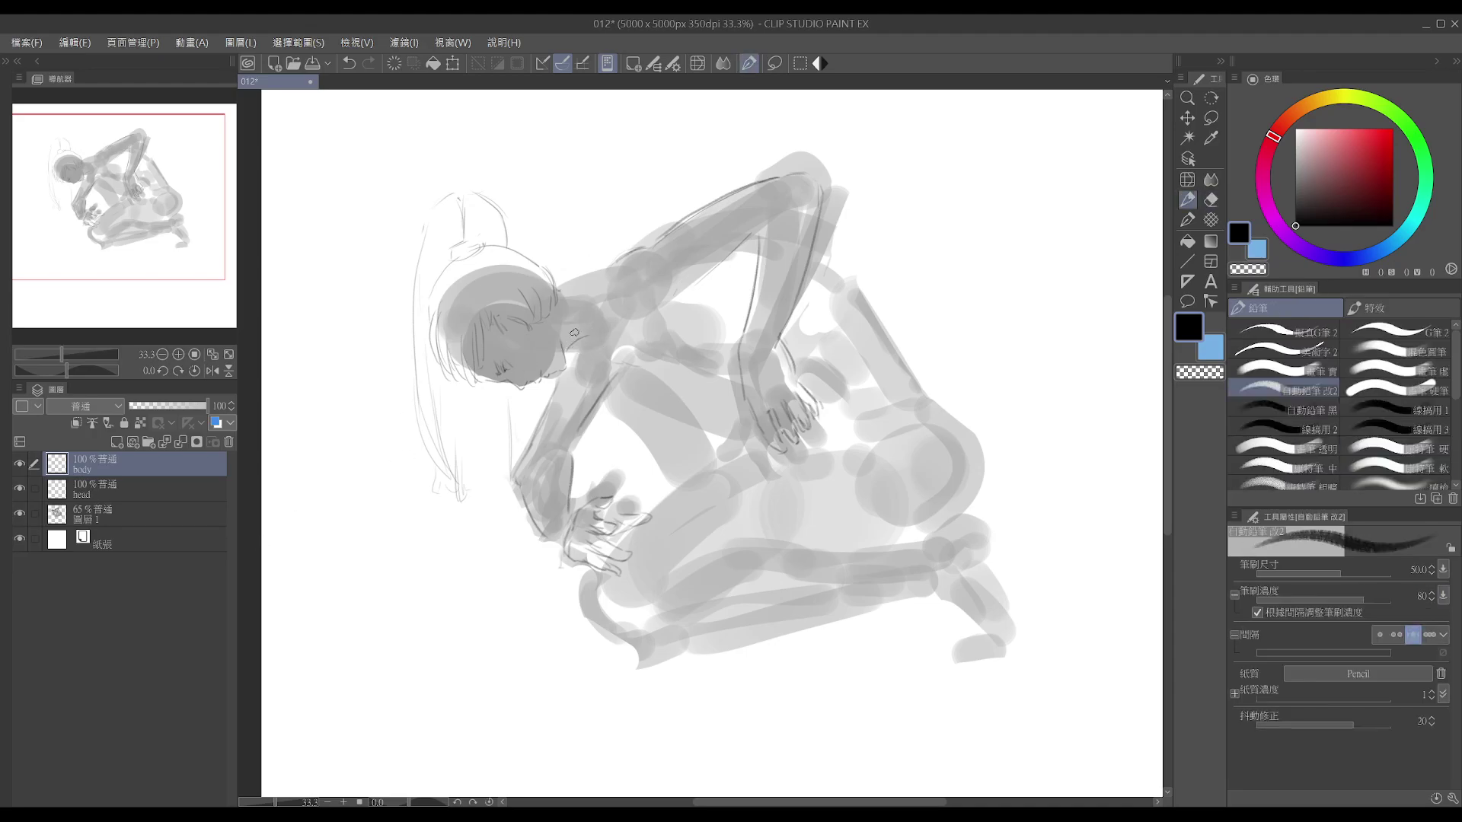
click(196, 492)
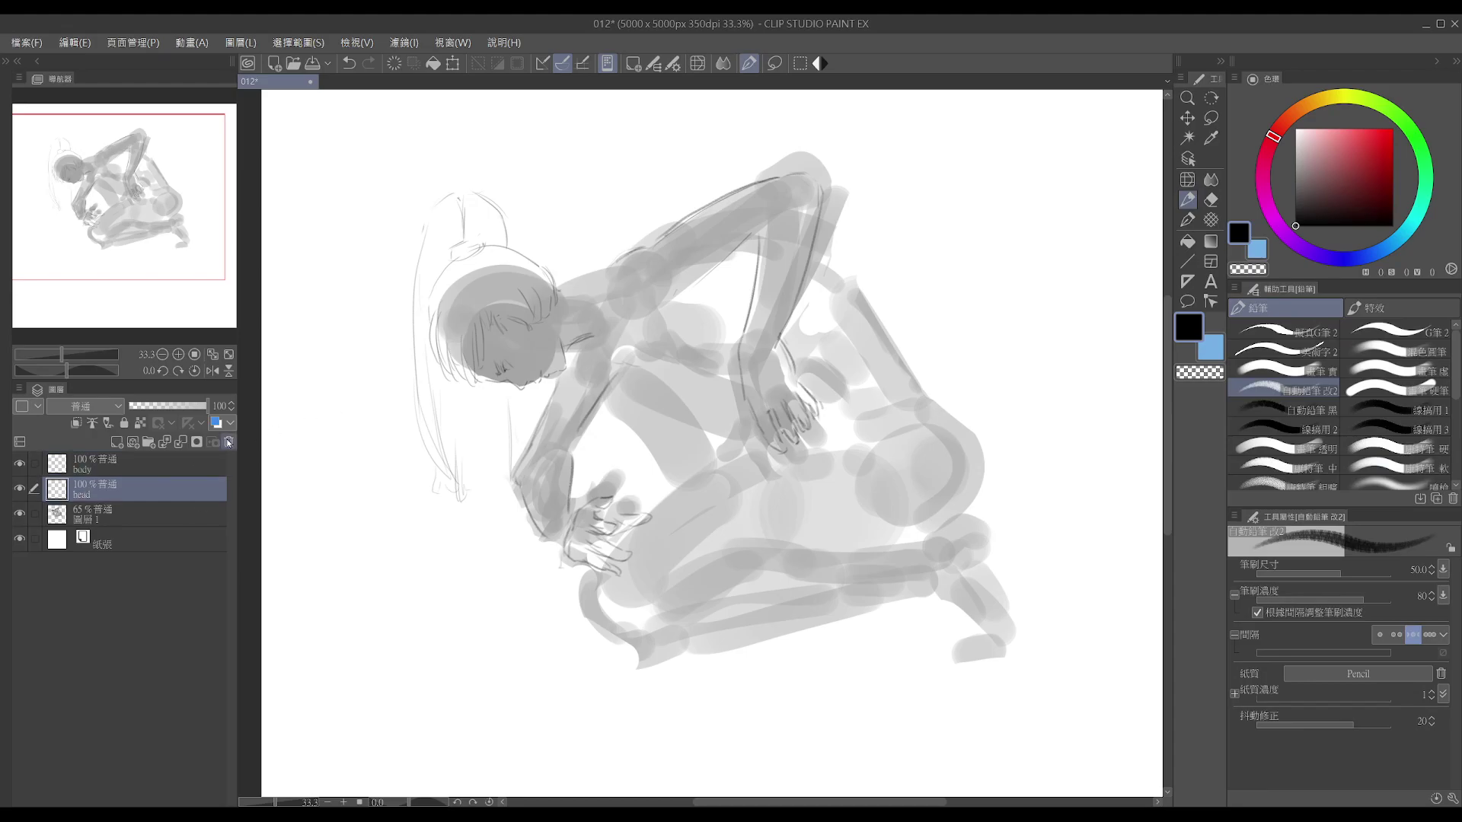
- Make the body layer active, erase the neck line behind the jaw and undo the last pencil stroke there
key(e)
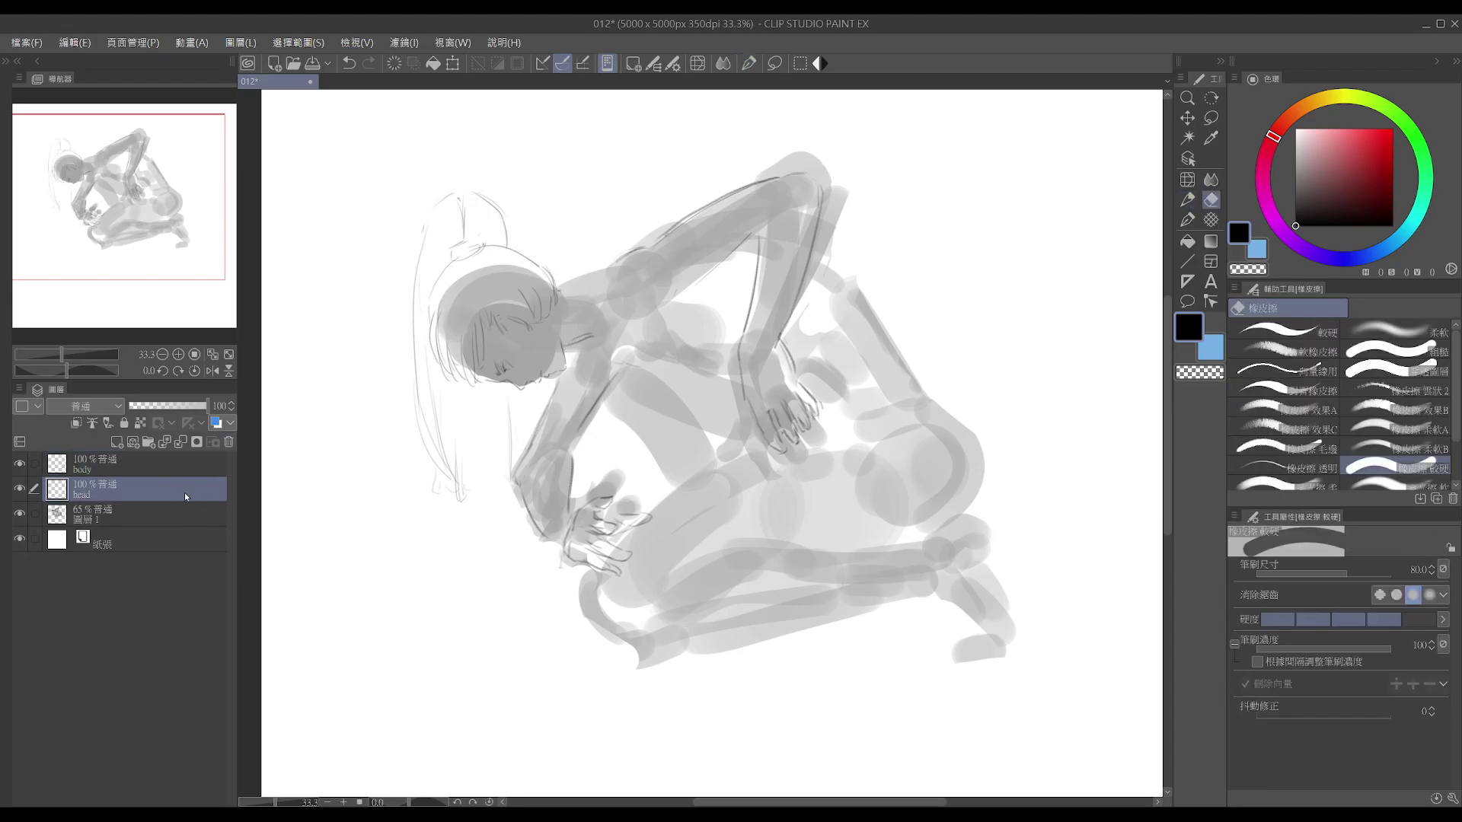
click(182, 461)
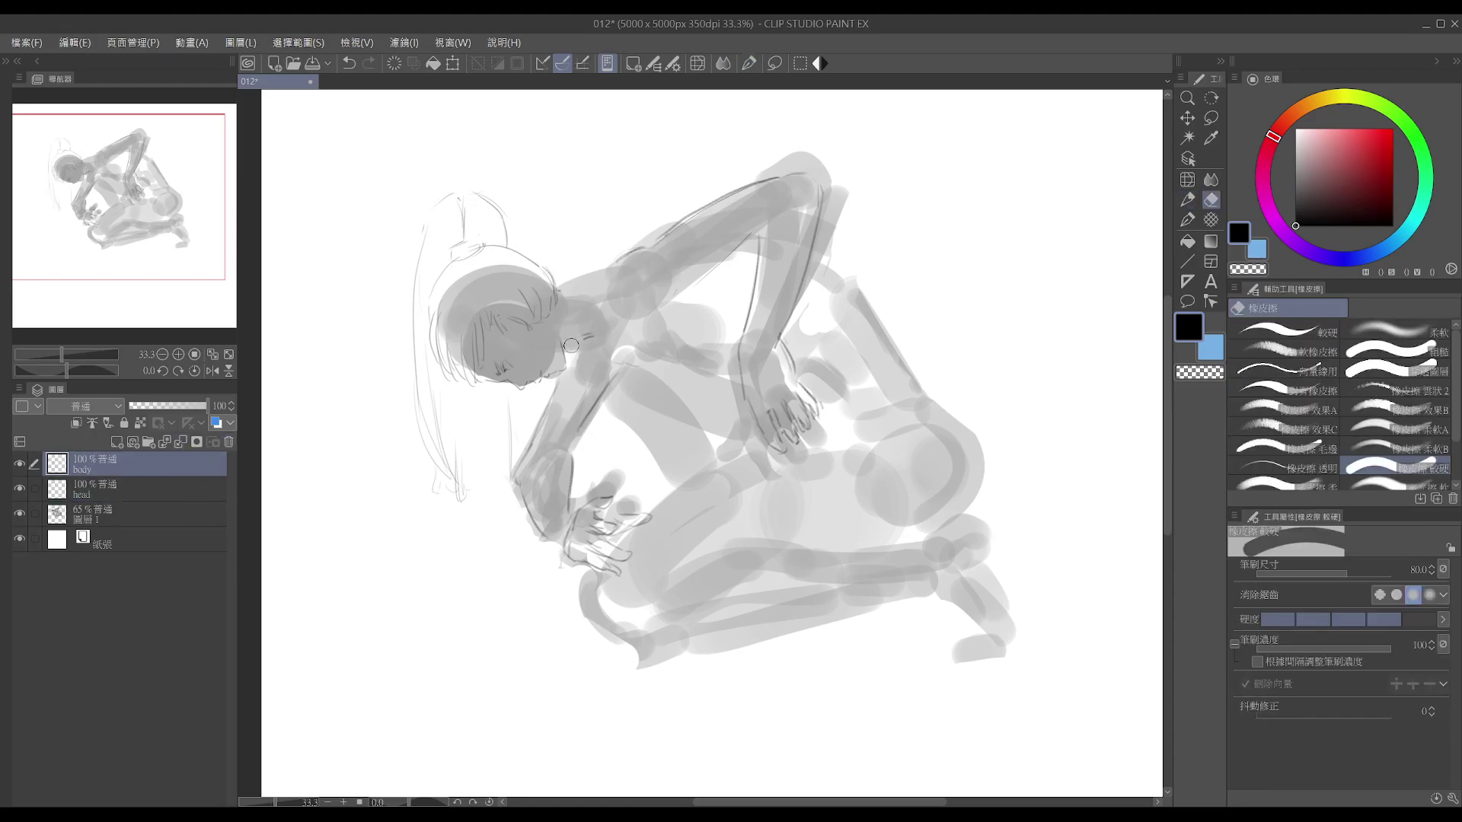
key(p)
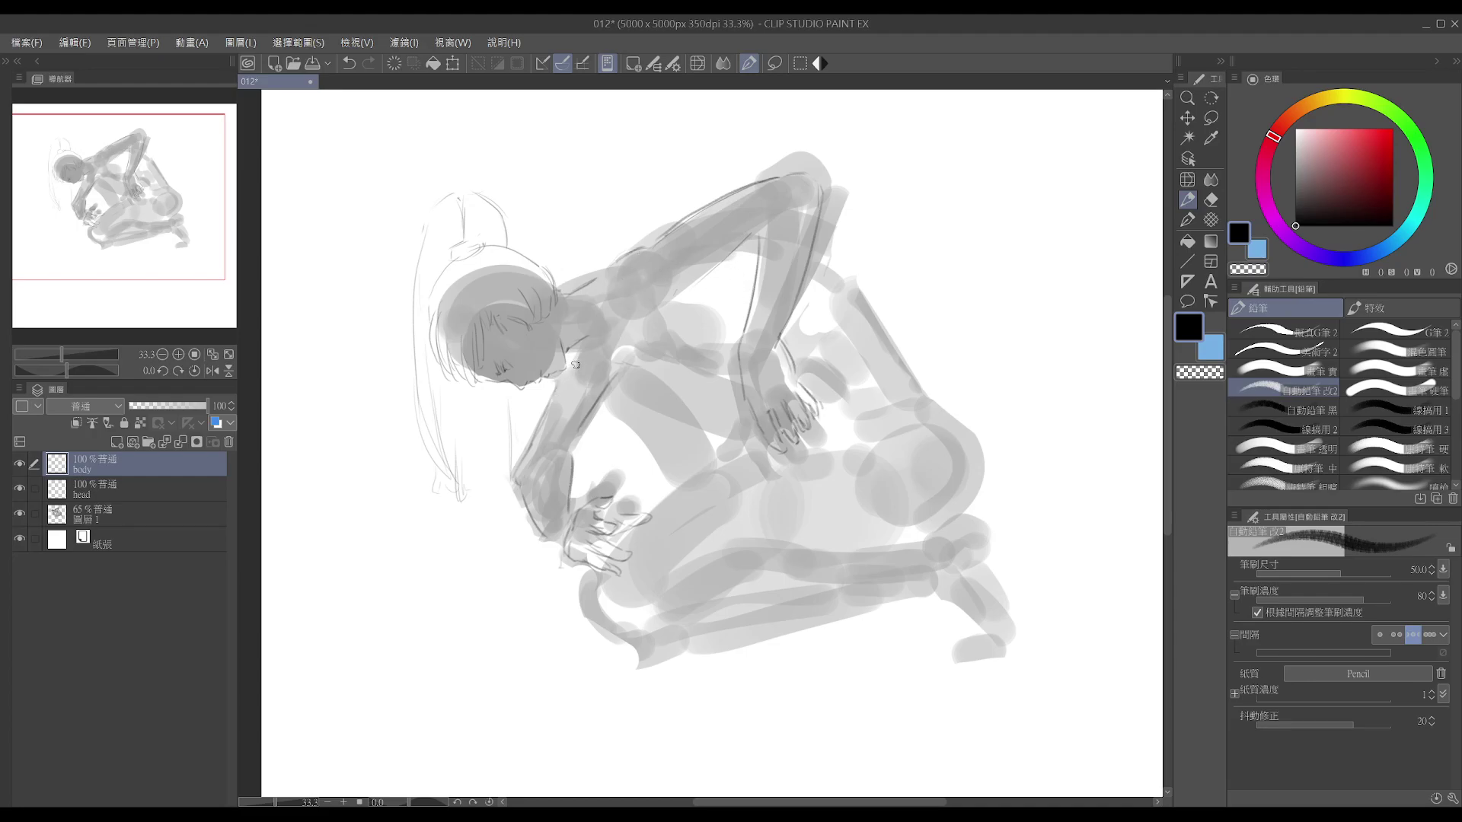
key(ctrl+z)
- Redraw the upper-arm contours of the lowered arm and add the short armpit line beside the chest
mouse_move(607, 365)
mouse_down()
mouse_move(620, 367)
mouse_move(581, 428)
mouse_move(630, 366)
mouse_move(600, 398)
mouse_up()
key(e)
key(p)
drag(605, 382, 572, 449)
drag(555, 386, 533, 431)
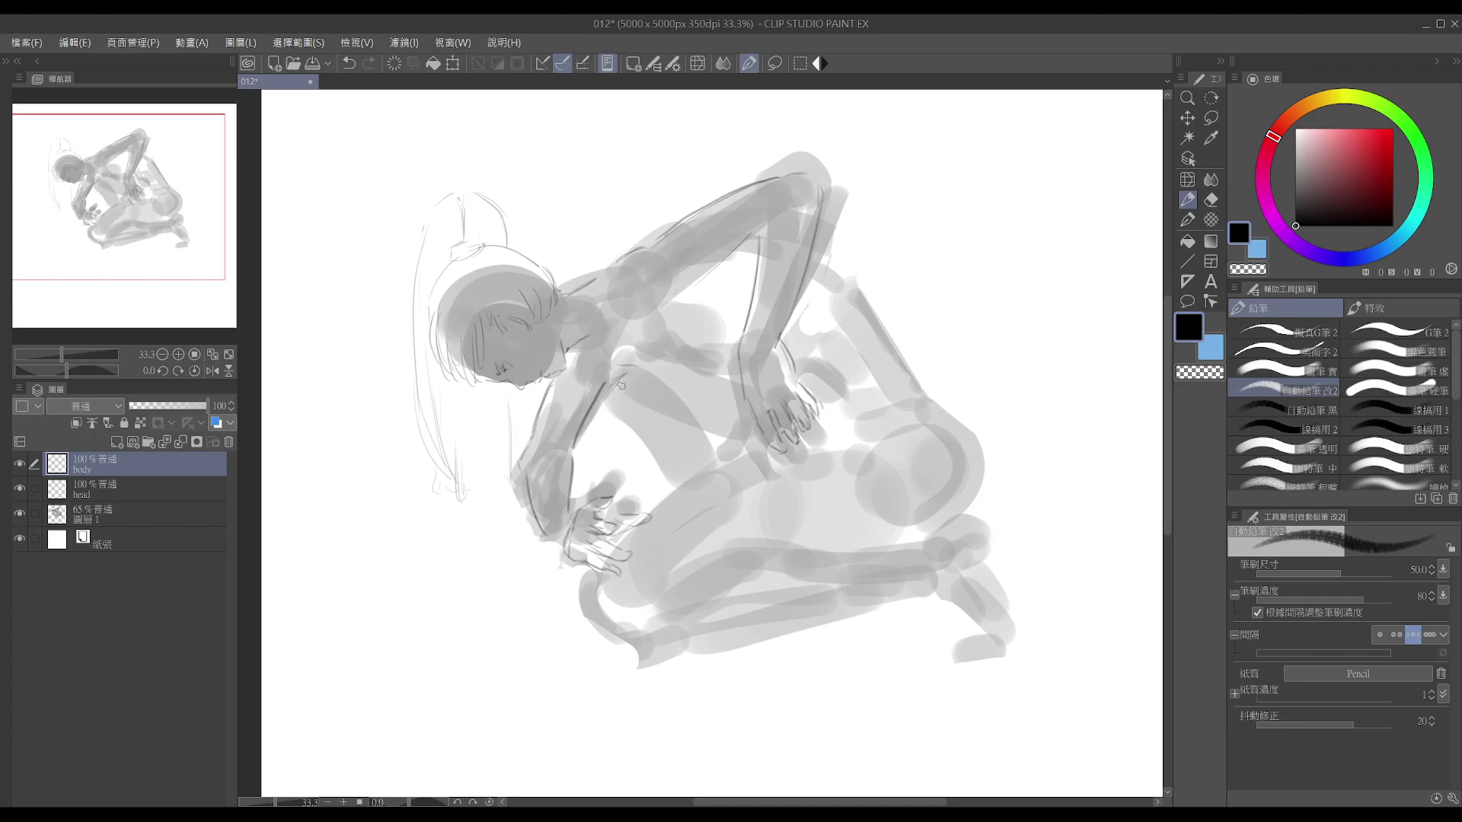
drag(618, 366, 638, 363)
- Draw the chest contour running from the armpit down toward the wrist of the raised arm
key(r)
drag(710, 182, 898, 213)
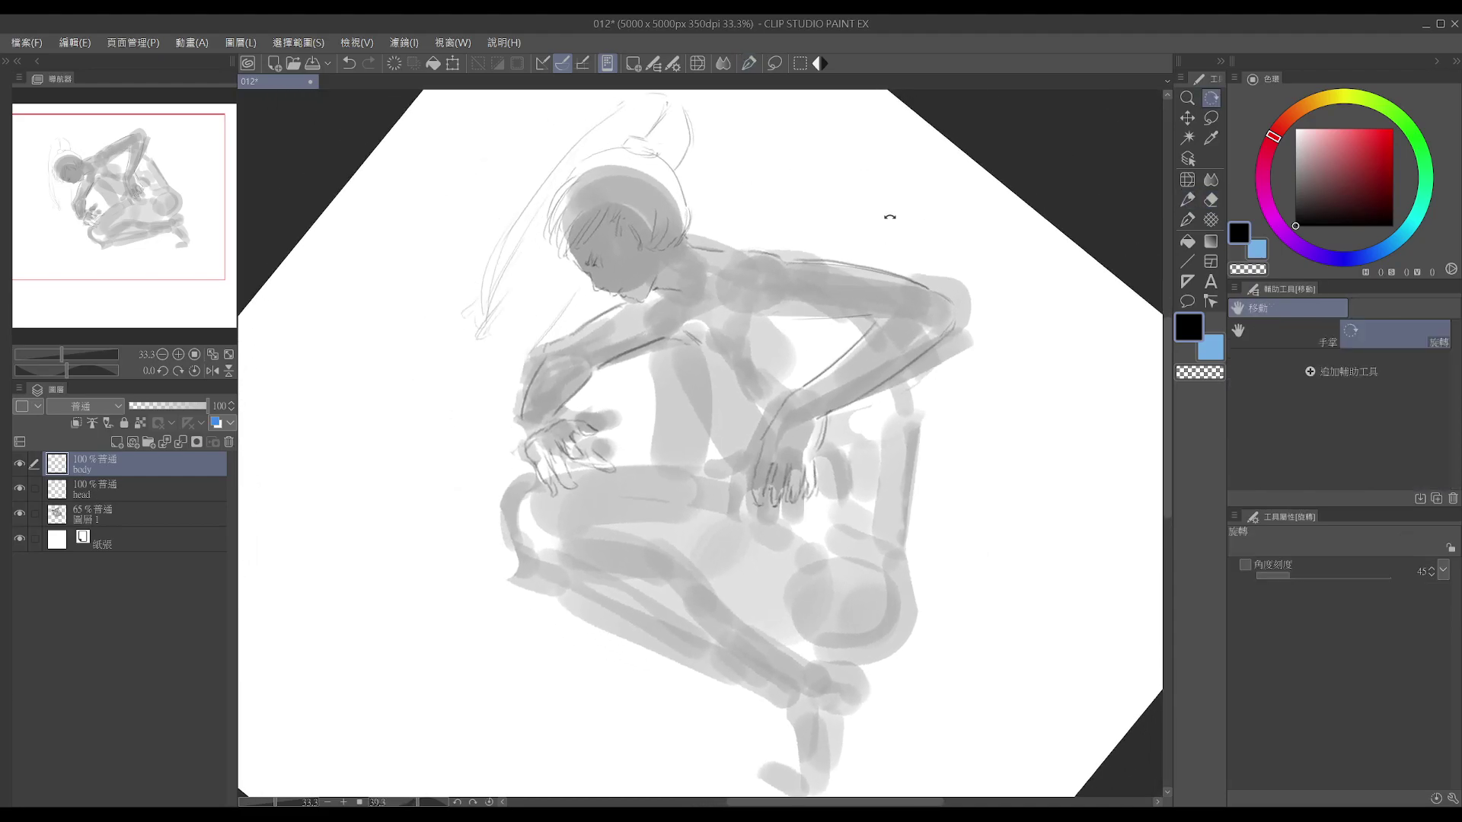
drag(718, 290, 711, 333)
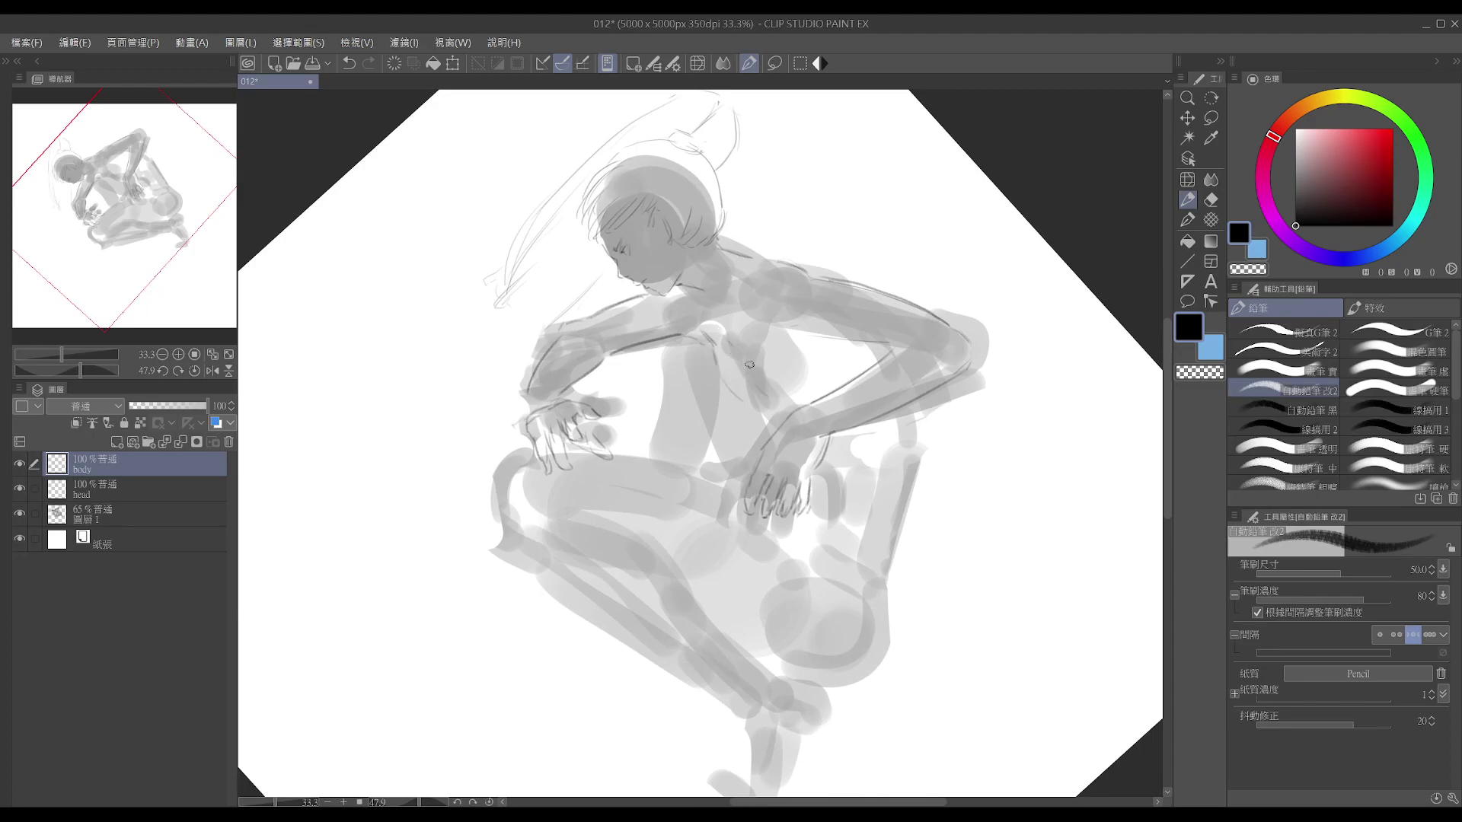
mouse_move(738, 319)
mouse_down()
mouse_move(728, 335)
mouse_move(771, 419)
mouse_up()
- Redraw the raised arm's upper contour from the shoulder to the elbow with clean pencil strokes
drag(815, 270, 974, 342)
key(e)
key(p)
drag(876, 289, 948, 321)
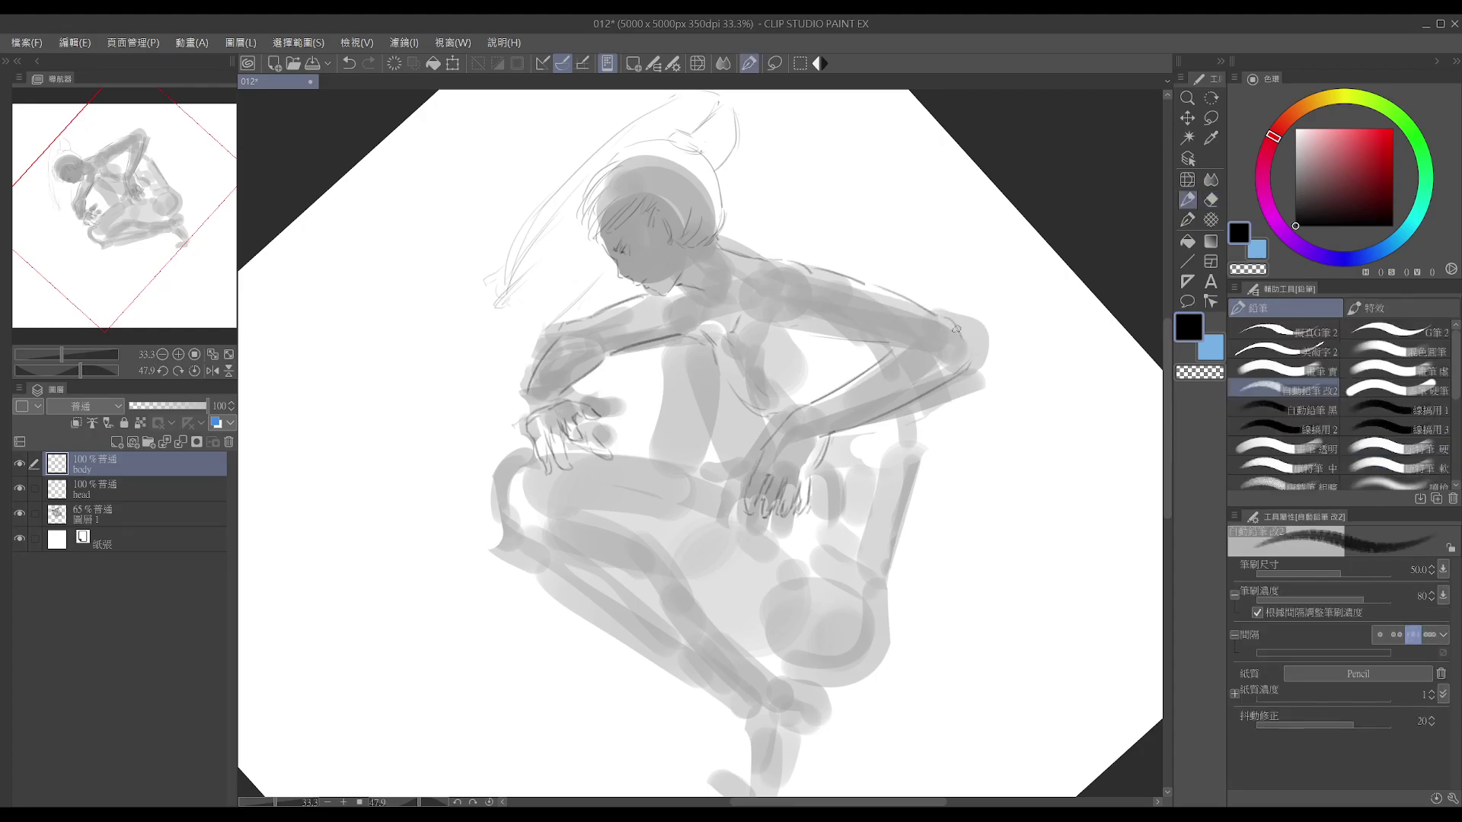
- Erase the old outer forearm line below the elbow of the raised arm
key(r)
mouse_move(971, 274)
mouse_down()
mouse_move(862, 283)
mouse_move(800, 307)
mouse_up()
key(e)
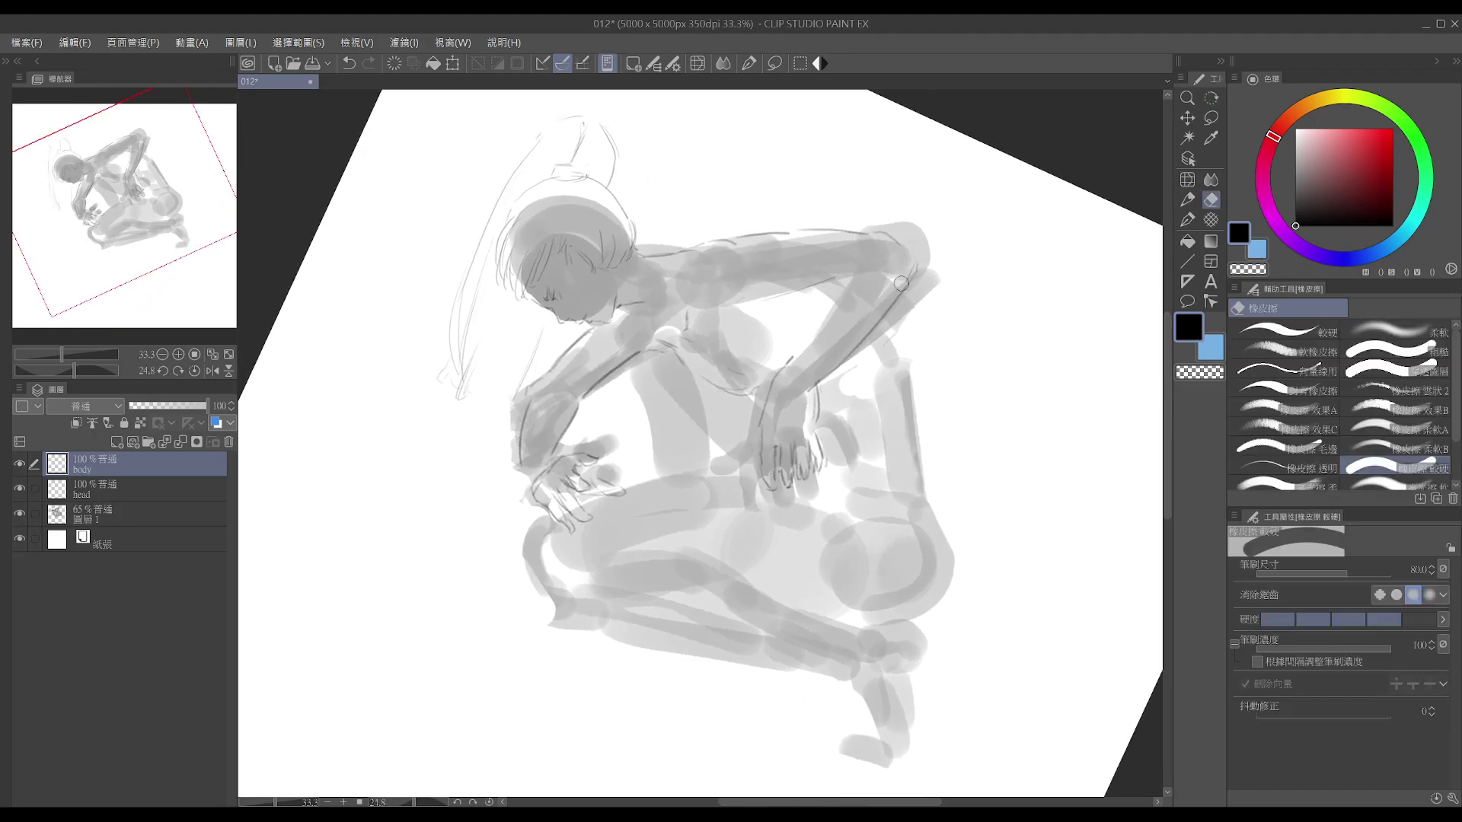
key(r)
drag(910, 272, 803, 294)
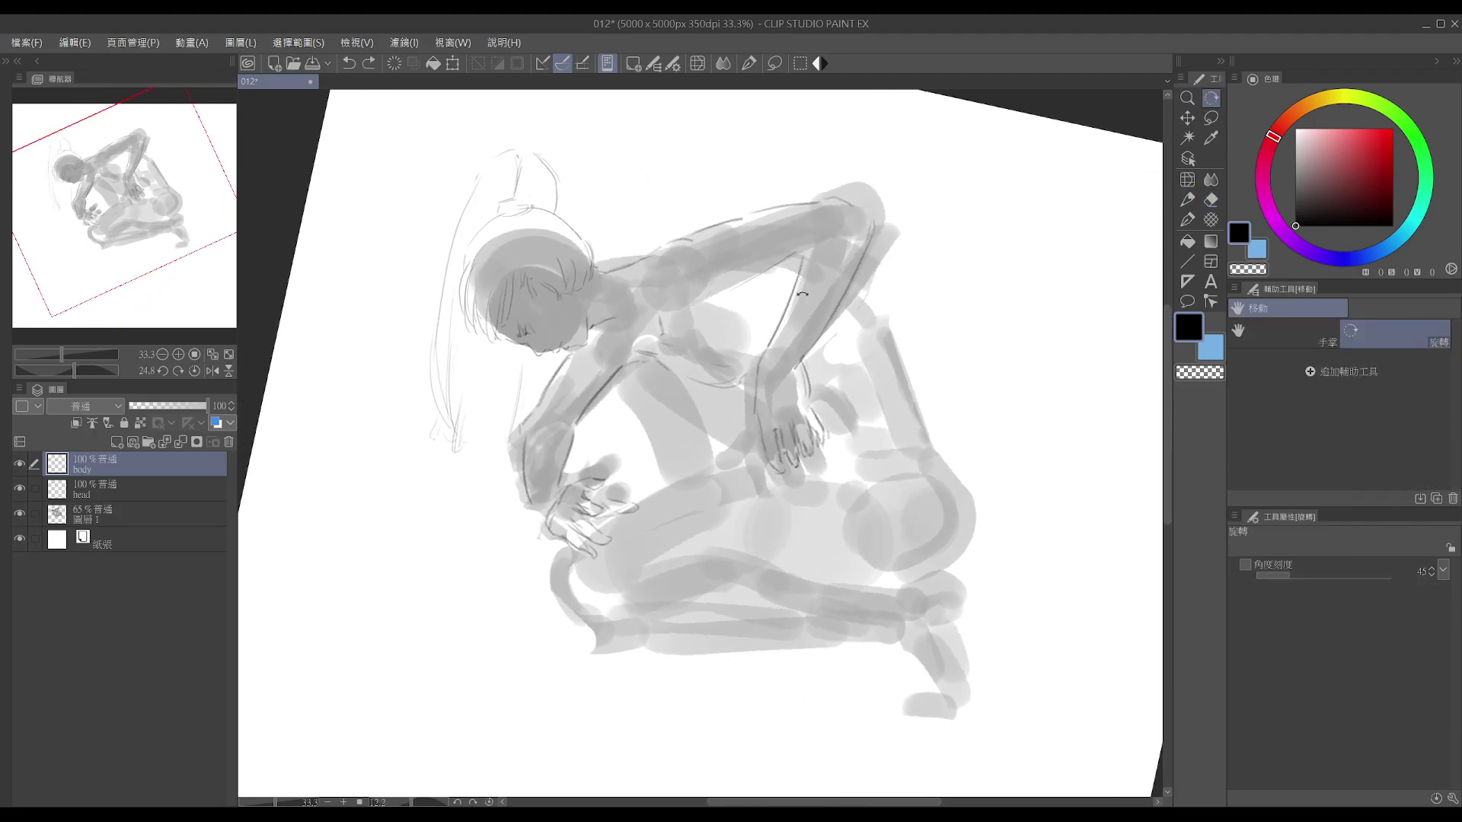
key(p)
key(e)
key(p)
- Redraw the raised arm's outer forearm line from elbow to wrist, undoing strokes until one fits
drag(858, 245, 804, 359)
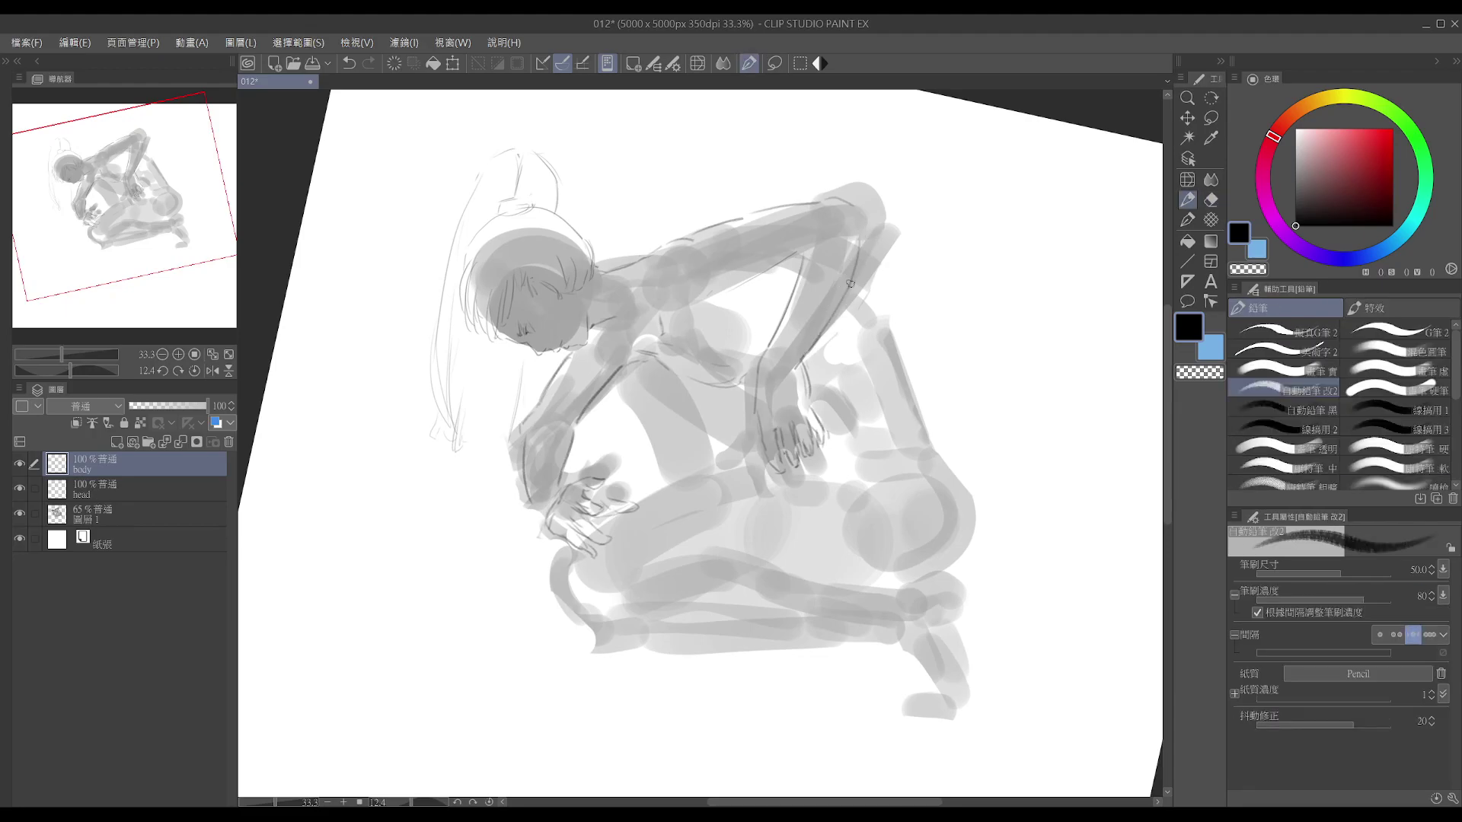
key(e)
key(ctrl+z)
drag(864, 237, 849, 299)
key(ctrl+z)
drag(861, 235, 825, 330)
key(ctrl+z)
drag(863, 234, 802, 361)
key(e)
key(p)
key(r)
mouse_move(863, 268)
mouse_down()
mouse_move(772, 215)
mouse_move(755, 268)
mouse_up()
key(e)
key(p)
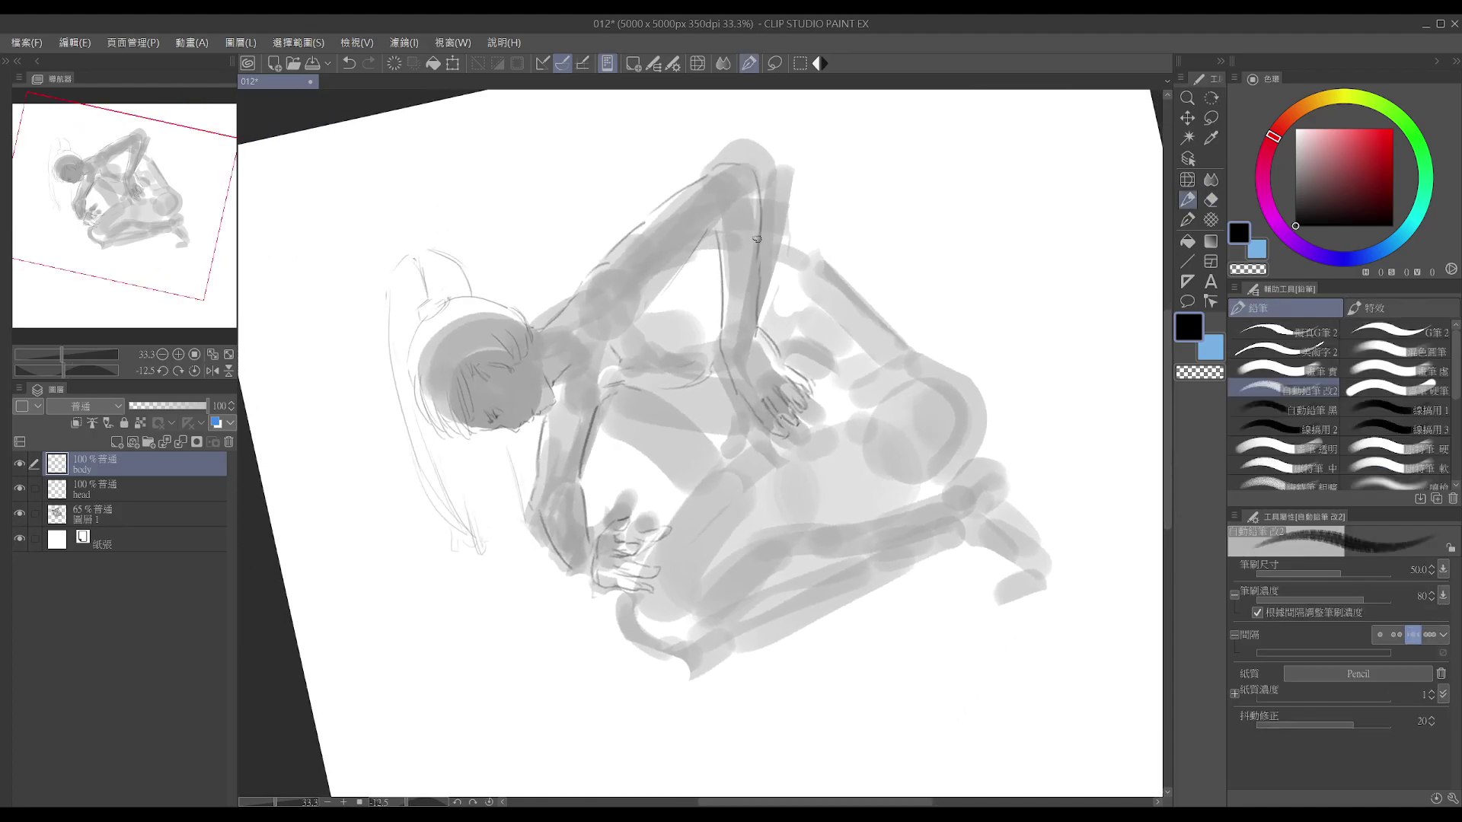
- Reset the canvas rotation, then erase and redraw the raised arm's inner forearm line
click(489, 803)
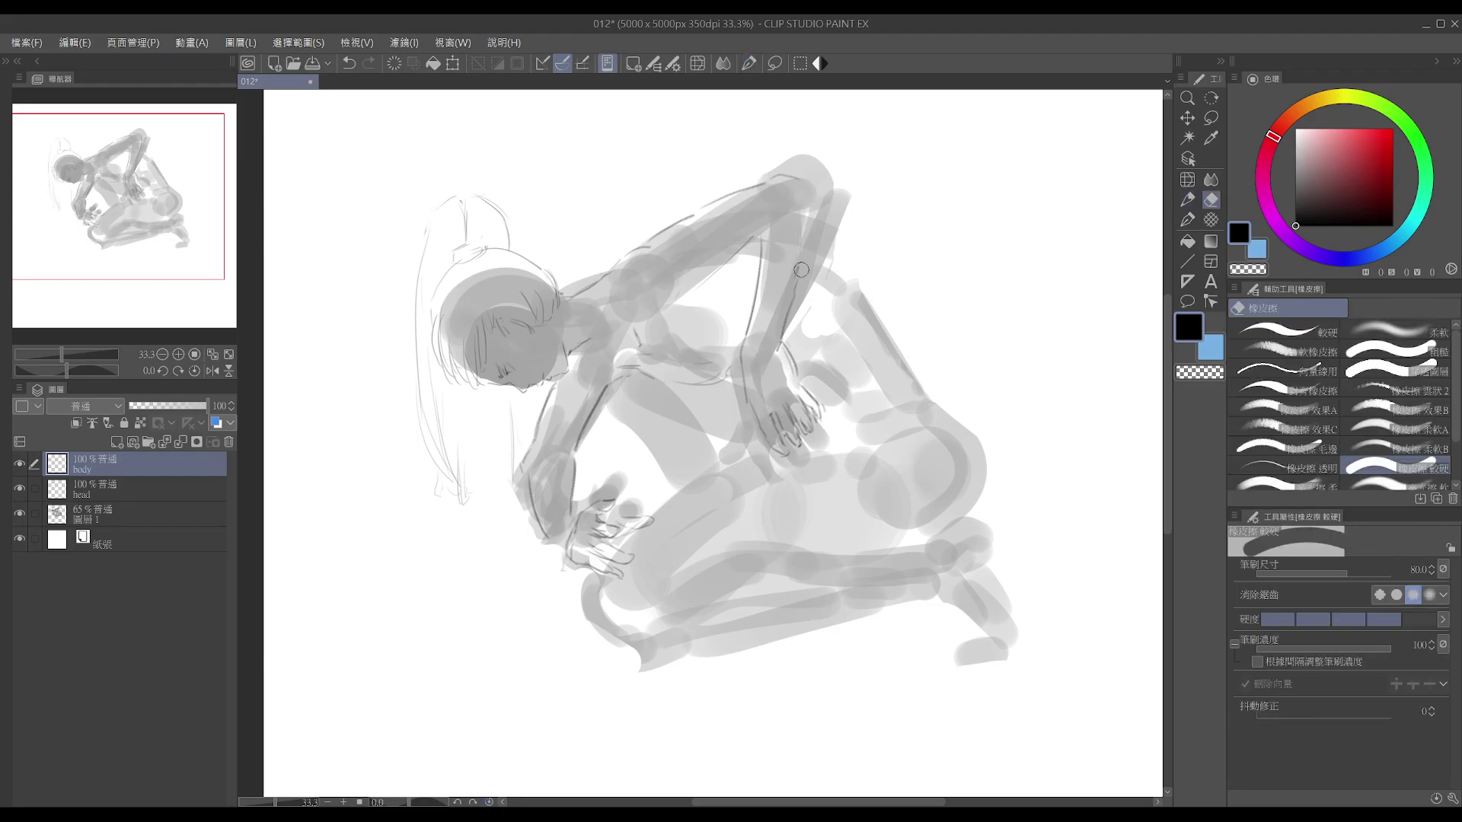
drag(807, 190, 785, 329)
key(e)
key(p)
key(e)
drag(761, 242, 744, 344)
key(p)
mouse_move(756, 226)
mouse_down()
mouse_move(740, 287)
mouse_move(760, 212)
mouse_move(736, 343)
mouse_up()
- Undo the last inner forearm stroke and redraw that line down to the wrist
key(e)
key(p)
key(e)
key(p)
key(ctrl+z)
drag(737, 270, 741, 354)
- Erase the raised arm's outer forearm line and redraw it from below the elbow to the wrist
key(e)
mouse_move(802, 217)
mouse_down()
mouse_move(788, 324)
mouse_move(804, 248)
mouse_move(782, 312)
mouse_up()
key(p)
key(e)
key(p)
mouse_move(802, 237)
mouse_down()
mouse_move(786, 297)
mouse_move(803, 222)
mouse_move(773, 360)
mouse_up()
key(e)
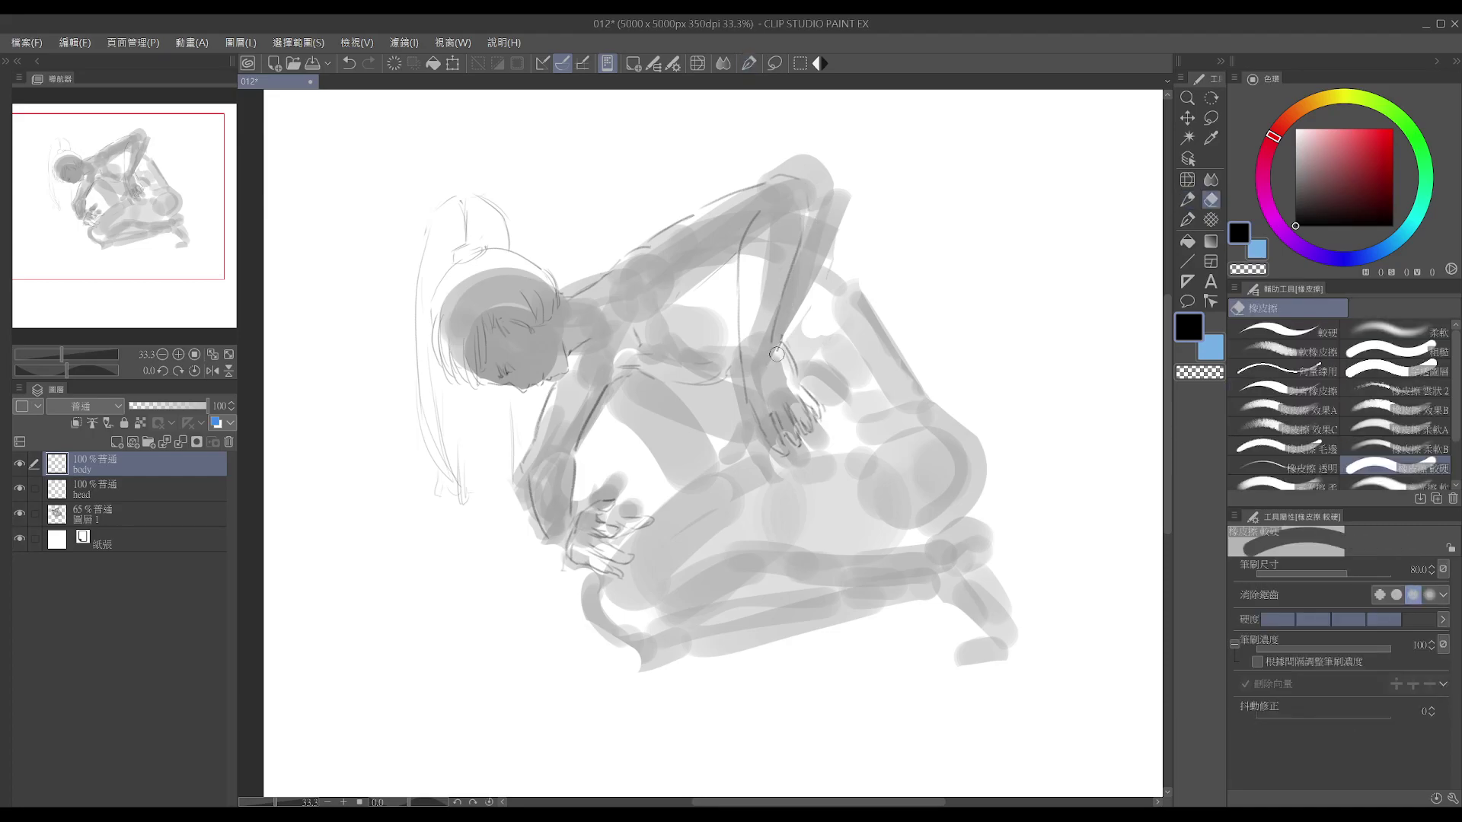
- Touch up the forearm lines just below the raised elbow with alternating eraser and pencil strokes
key(p)
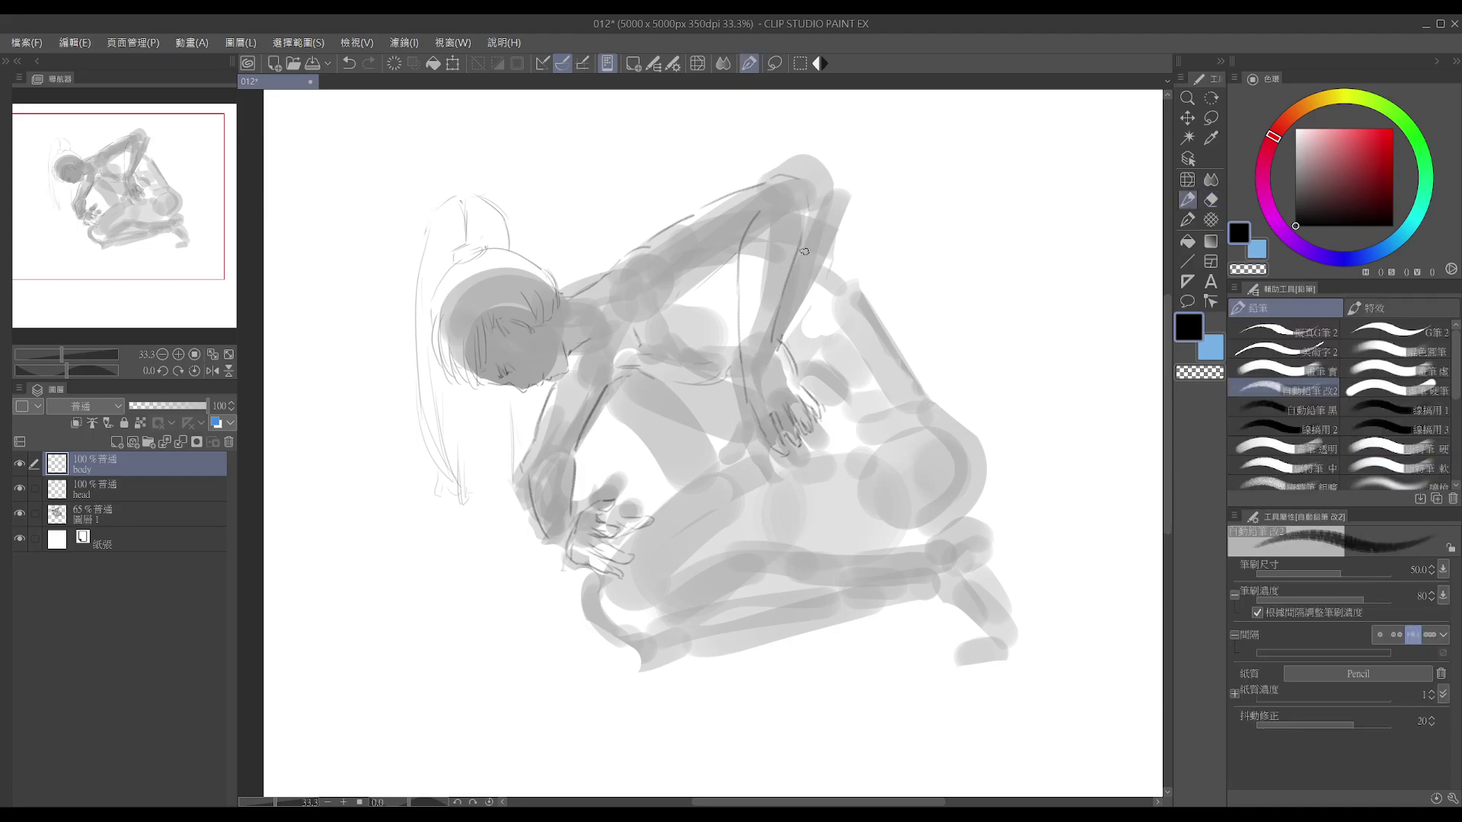
key(e)
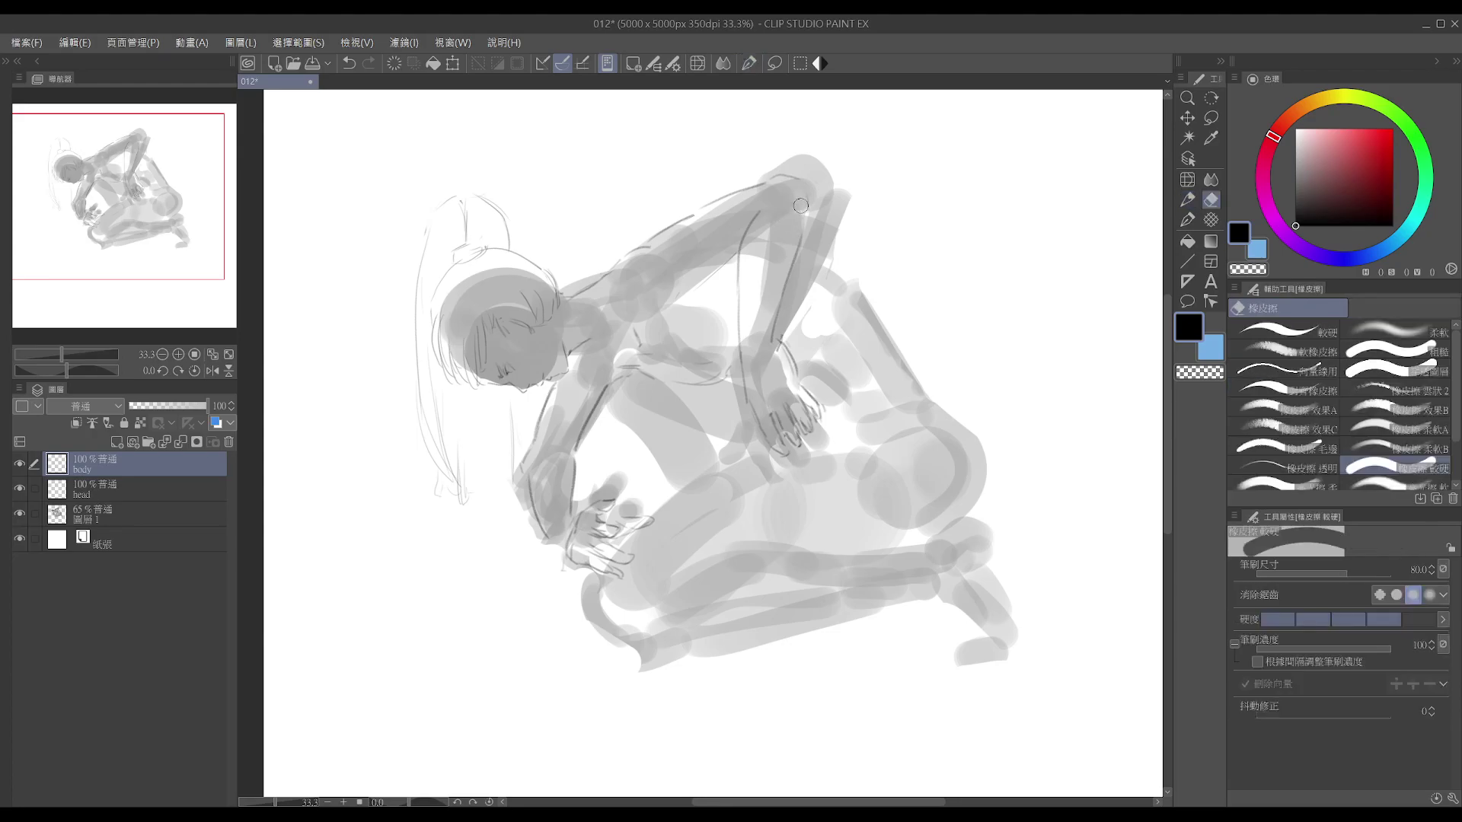
key(p)
key(e)
key(p)
key(e)
key(p)
key(e)
key(p)
key(e)
key(p)
key(e)
key(p)
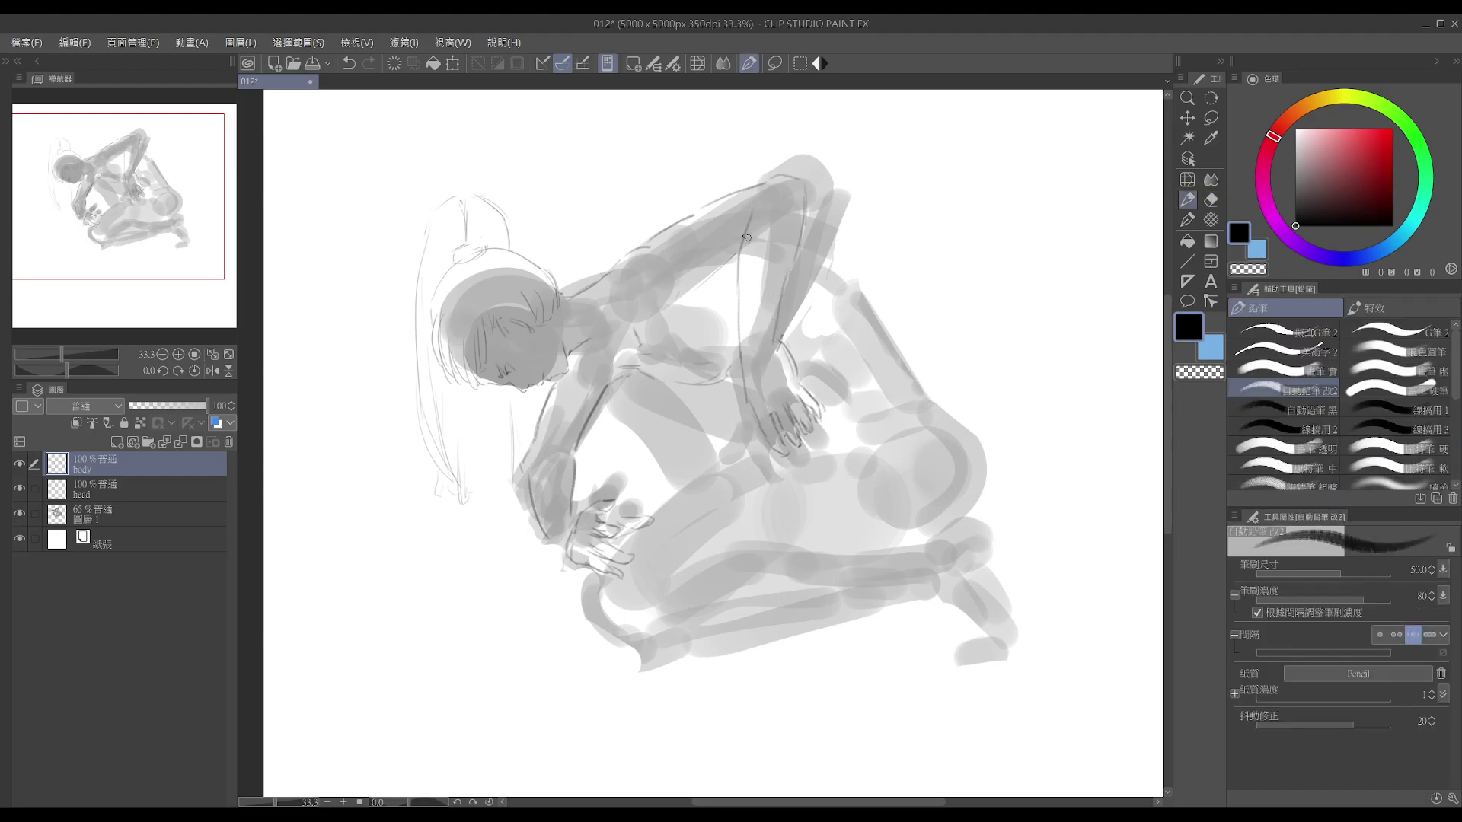
- Clean up the inner elbow crease and erase the old contour over the top of the raised elbow
key(e)
key(p)
key(e)
key(p)
key(e)
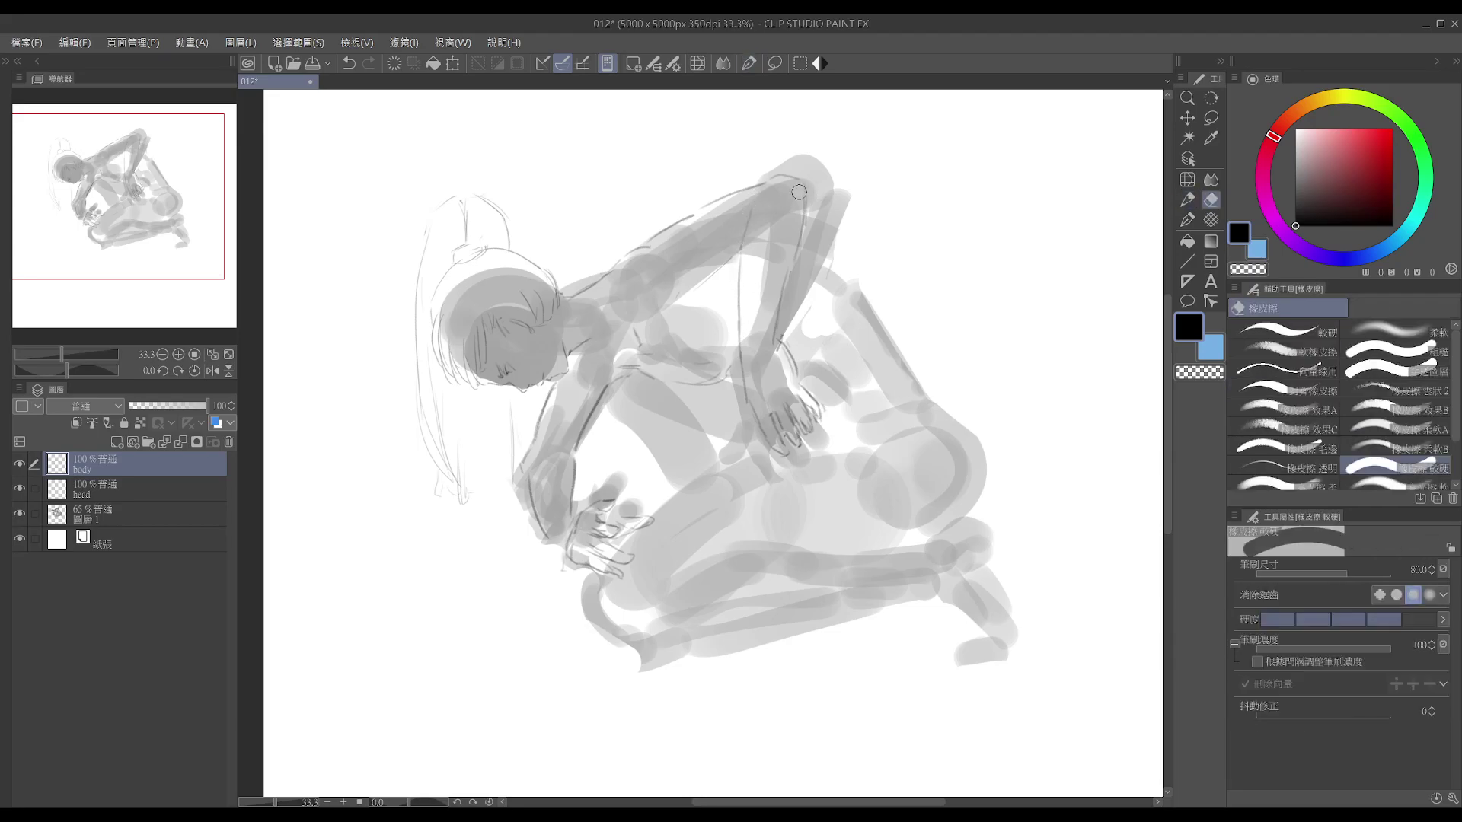
key(p)
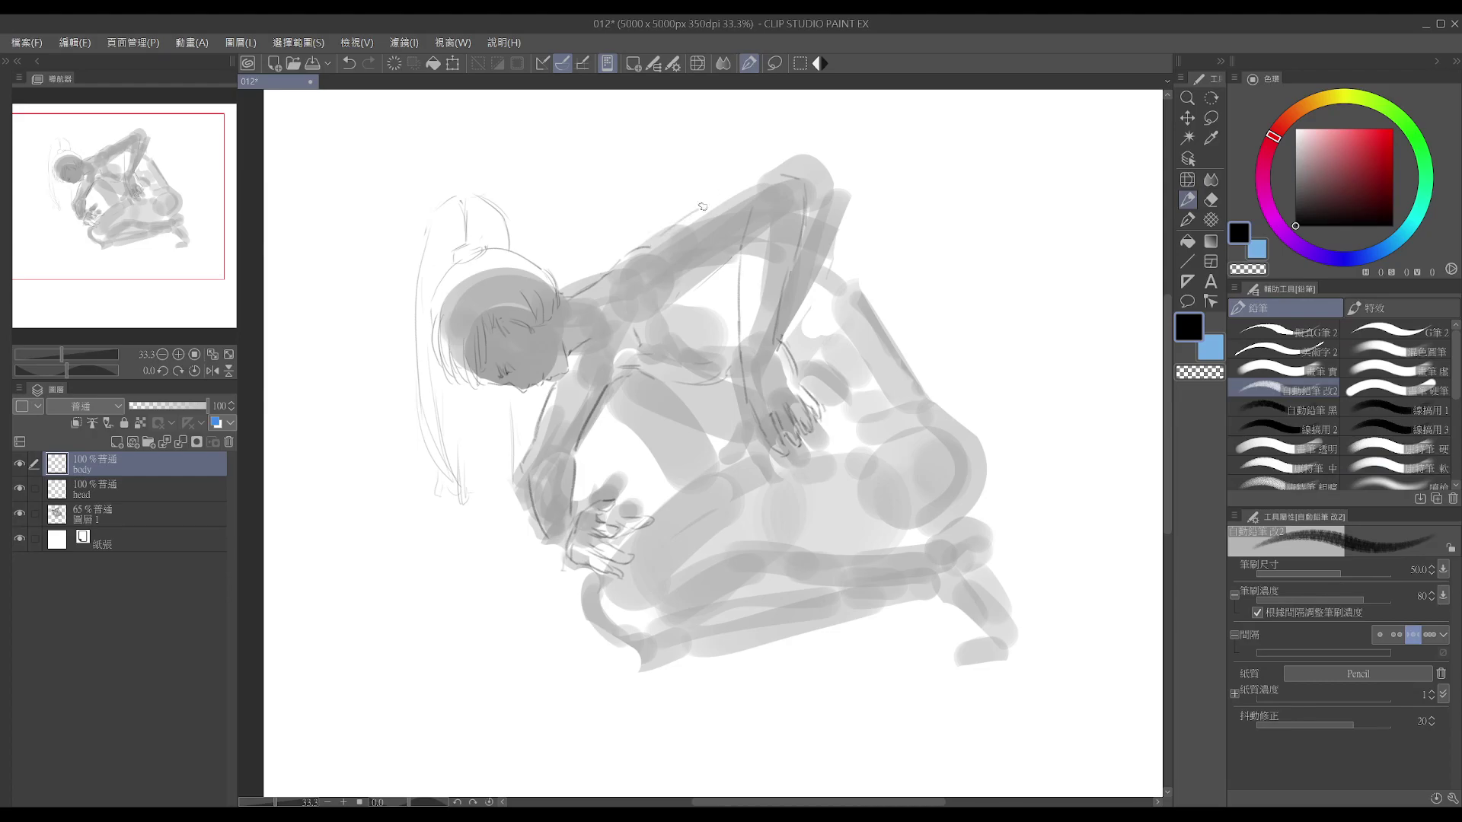
- Redraw the raised upper arm's top contour and carry it around the elbow into the forearm
drag(694, 211, 765, 175)
key(e)
key(p)
key(e)
key(p)
mouse_move(789, 169)
mouse_down()
mouse_move(802, 245)
mouse_move(782, 296)
mouse_up()
- Thin out the outer forearm line of the raised arm with the eraser and retouch it in pencil
key(e)
key(p)
key(e)
mouse_move(796, 197)
mouse_down()
mouse_move(782, 267)
mouse_move(794, 189)
mouse_move(777, 338)
mouse_up()
key(p)
key(e)
key(p)
- Erase the stray inner forearm strokes and redraw the inner line down to the wrist
key(e)
mouse_move(753, 205)
mouse_down()
mouse_move(742, 266)
mouse_move(696, 275)
mouse_move(757, 218)
mouse_move(737, 278)
mouse_move(740, 350)
mouse_up()
key(p)
key(e)
key(p)
drag(736, 274, 740, 356)
- Erase and redraw the underside of the raised upper arm near the armpit
key(e)
drag(701, 270, 715, 240)
key(p)
mouse_move(672, 296)
mouse_down()
mouse_move(721, 243)
mouse_move(655, 242)
mouse_move(659, 230)
mouse_move(631, 253)
mouse_up()
key(e)
key(p)
key(e)
key(p)
- Redraw the shoulder contour, trim the top line near the elbow and add a short line by the armpit
drag(621, 259, 673, 225)
key(e)
mouse_move(742, 185)
mouse_down()
mouse_move(695, 207)
mouse_move(770, 172)
mouse_up()
key(p)
key(e)
key(p)
mouse_move(683, 283)
mouse_down()
mouse_move(733, 246)
mouse_move(670, 296)
mouse_up()
- Clean up the raised elbow's corner and outer forearm line, checking the arm from different canvas angles
key(r)
drag(780, 242, 953, 174)
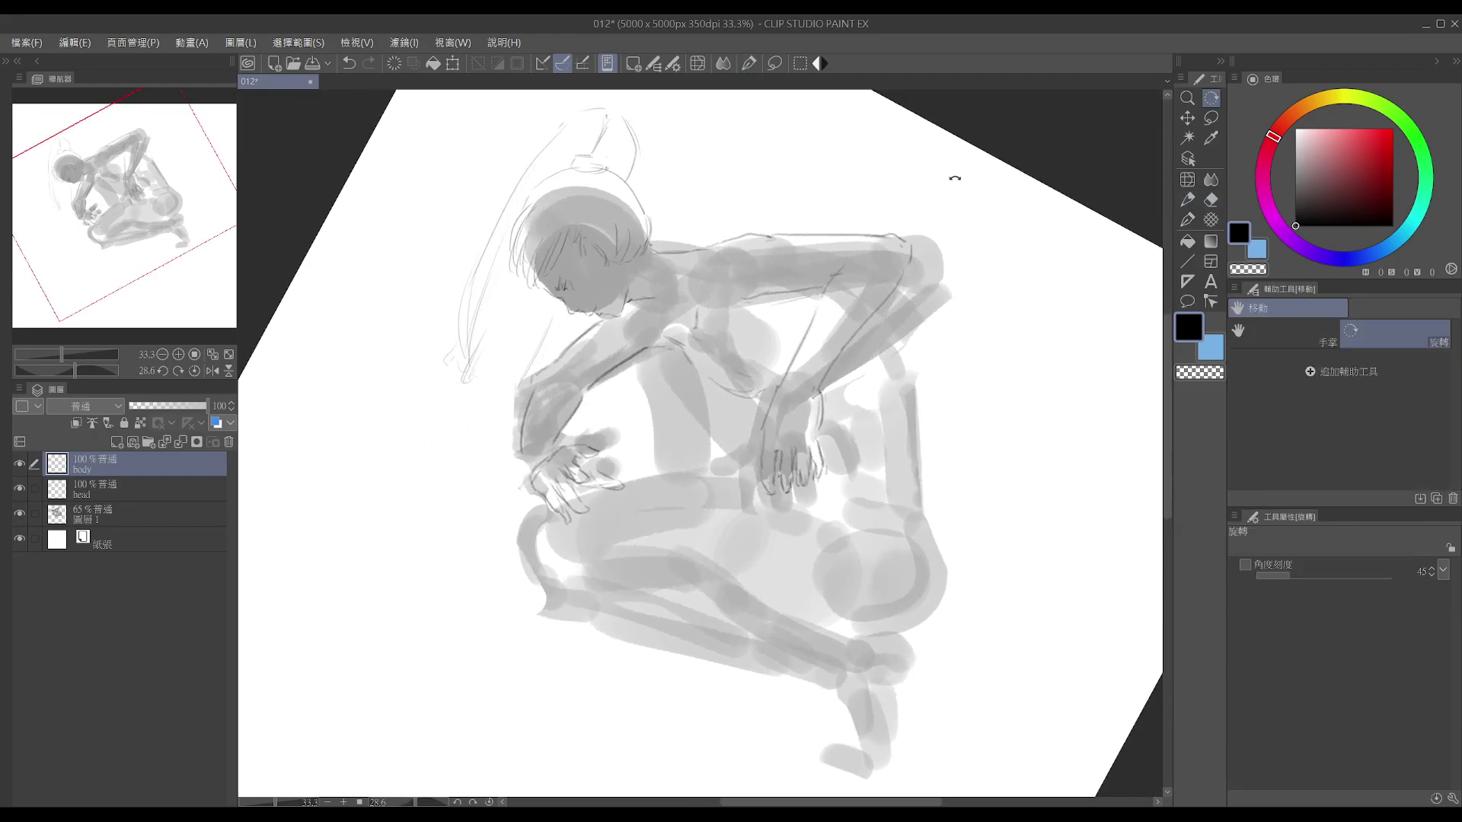
key(e)
mouse_move(910, 251)
mouse_down()
mouse_move(904, 284)
mouse_move(907, 257)
mouse_up()
key(p)
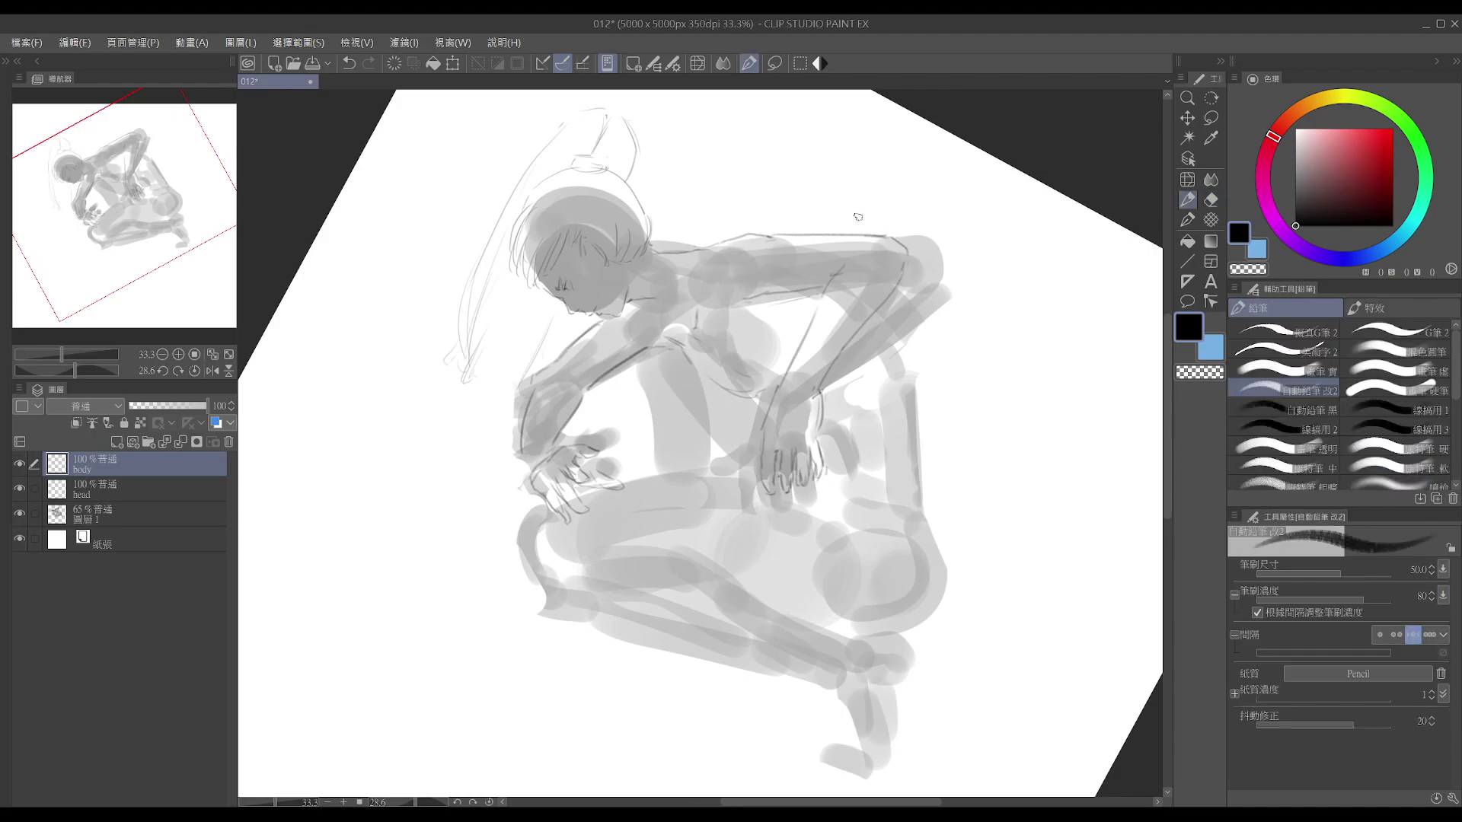
key(r)
mouse_move(832, 378)
mouse_down()
mouse_move(897, 235)
mouse_move(802, 219)
mouse_move(842, 189)
mouse_move(789, 287)
mouse_up()
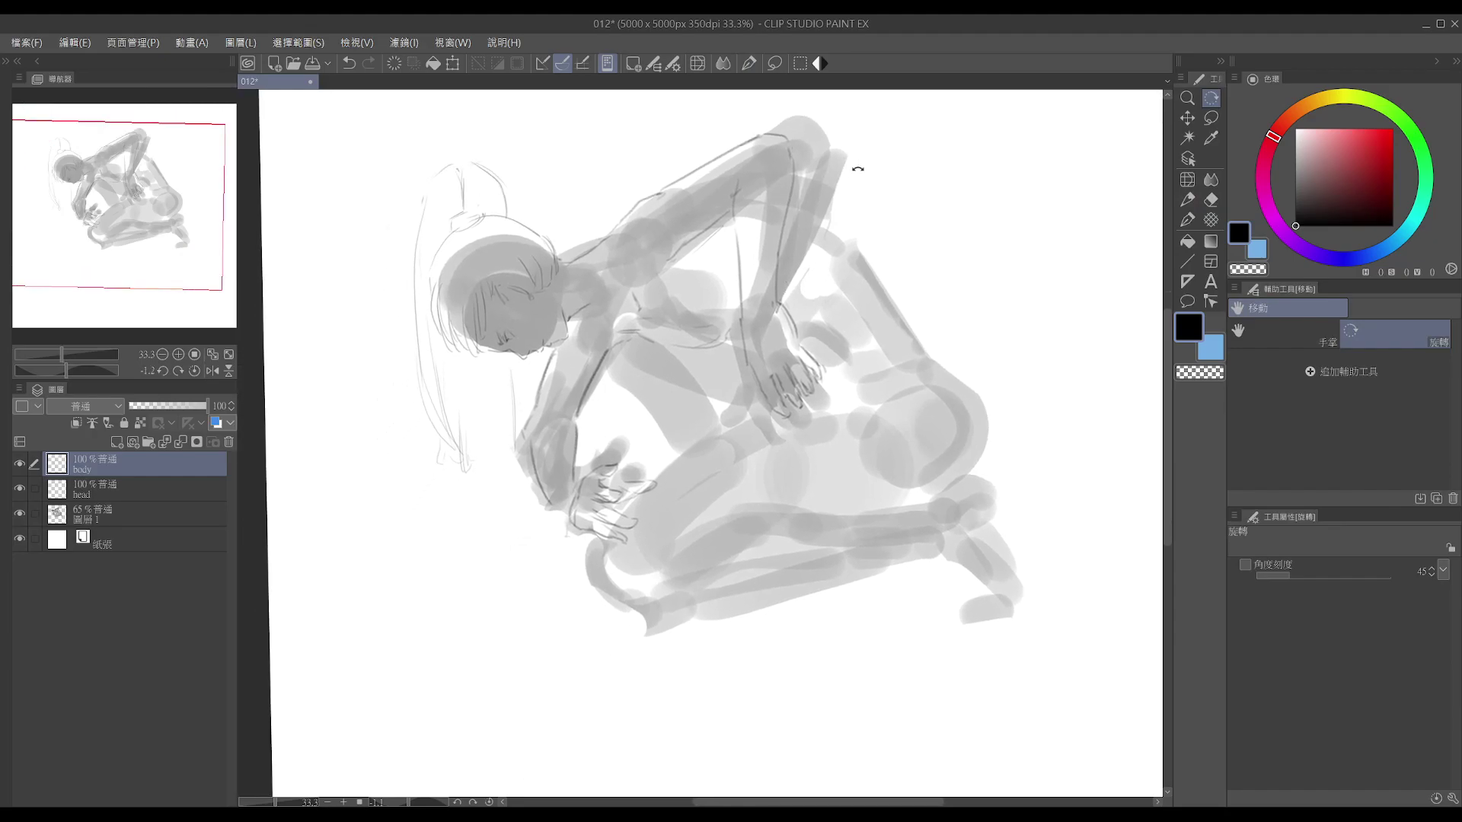
drag(856, 169, 845, 221)
key(e)
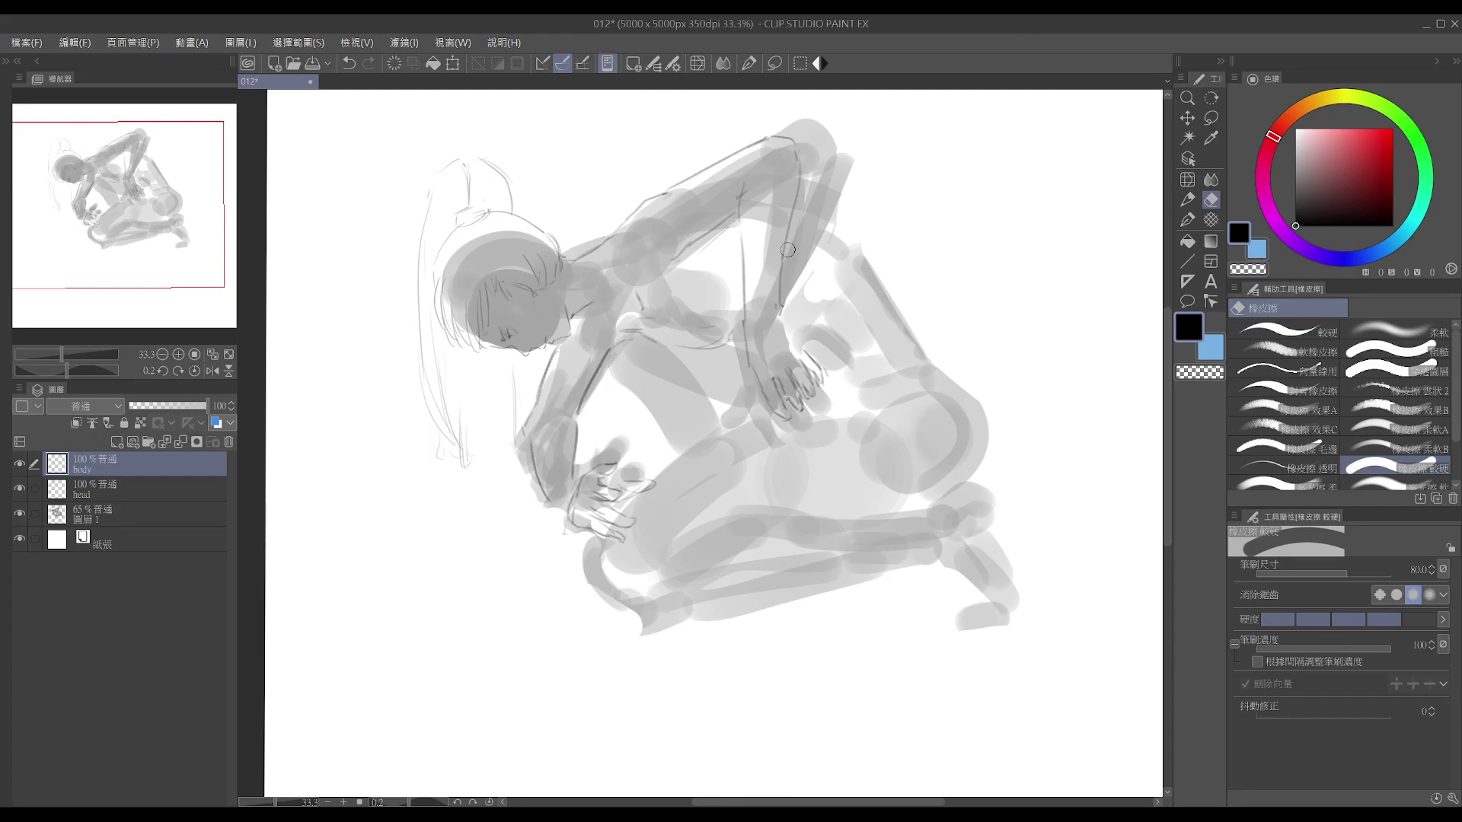
key(p)
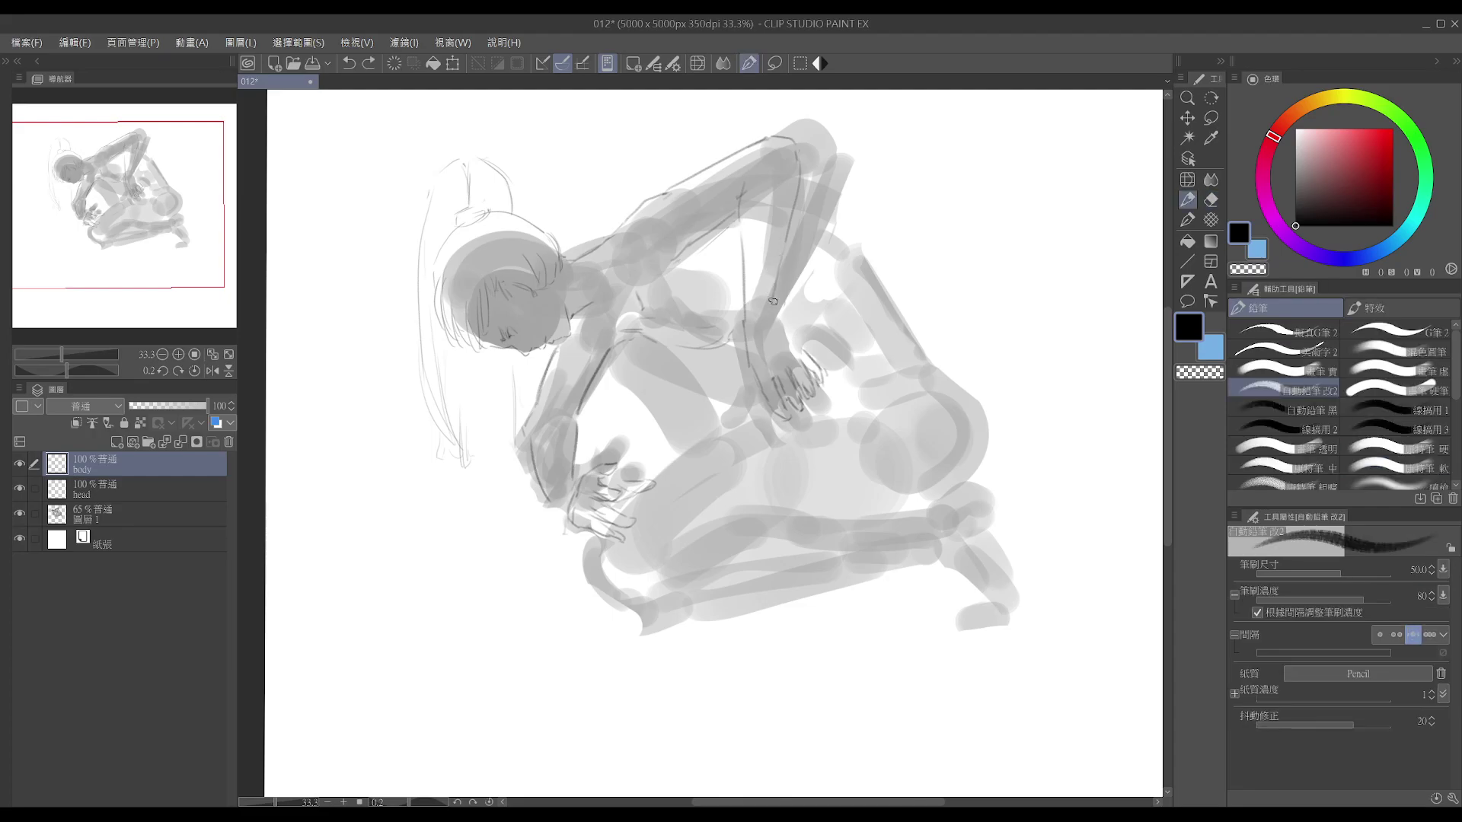
- Redraw the raised arm's forearm and wrist lines, refining them with alternating pencil and eraser strokes
key(e)
key(p)
mouse_move(742, 231)
mouse_down()
mouse_move(733, 332)
mouse_move(752, 372)
mouse_up()
key(e)
key(p)
key(e)
key(p)
key(e)
key(p)
key(e)
key(p)
key(e)
key(p)
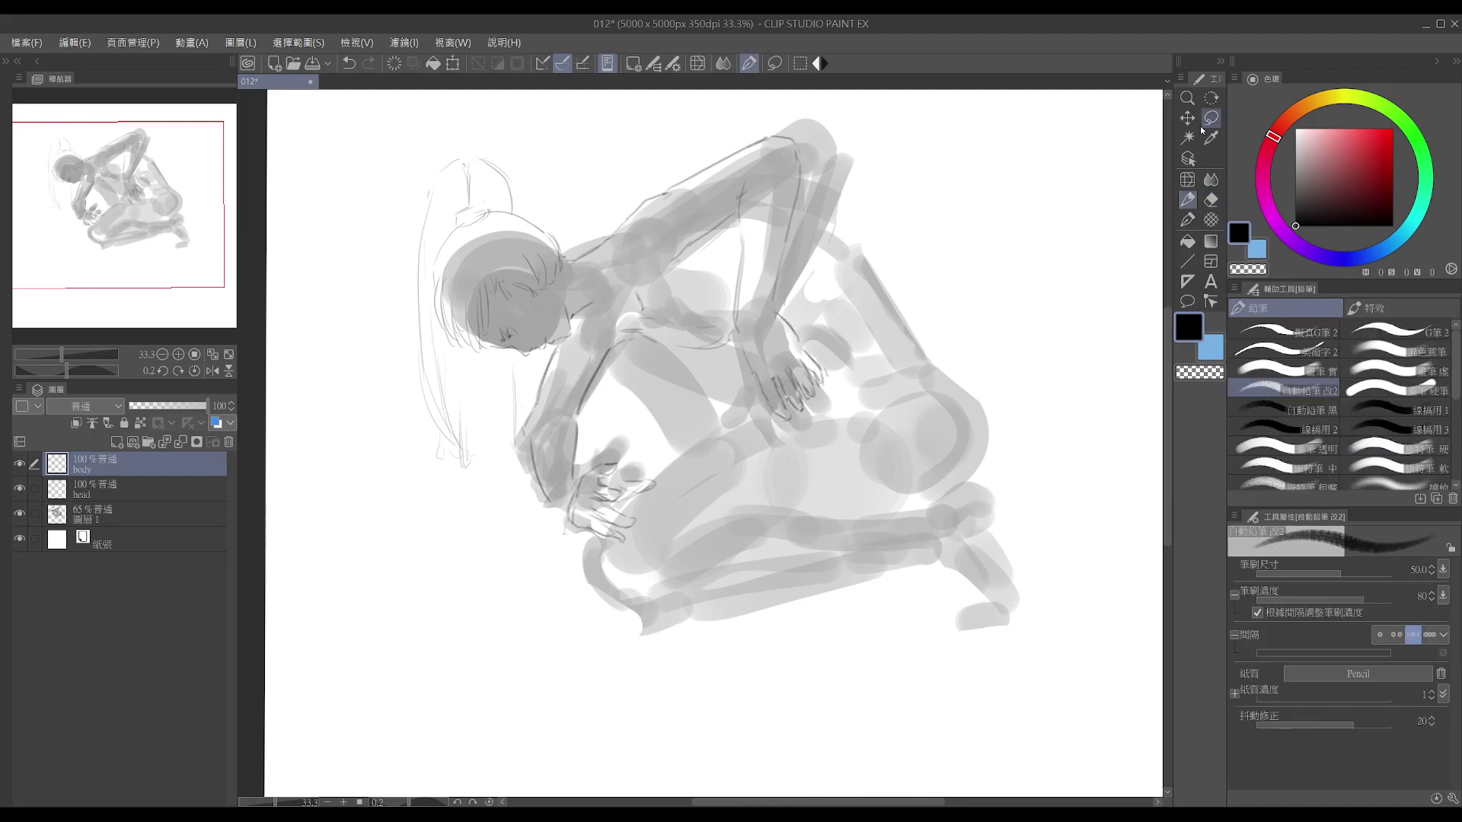
- Lasso the hand resting on the thigh, transform it slightly up toward the forearm and deselect it
click(1211, 118)
mouse_move(778, 427)
mouse_down()
mouse_move(846, 323)
mouse_move(819, 344)
mouse_move(778, 332)
mouse_move(751, 363)
mouse_move(747, 406)
mouse_move(814, 387)
mouse_move(795, 347)
mouse_up()
key(ctrl+t)
key(Return)
key(e)
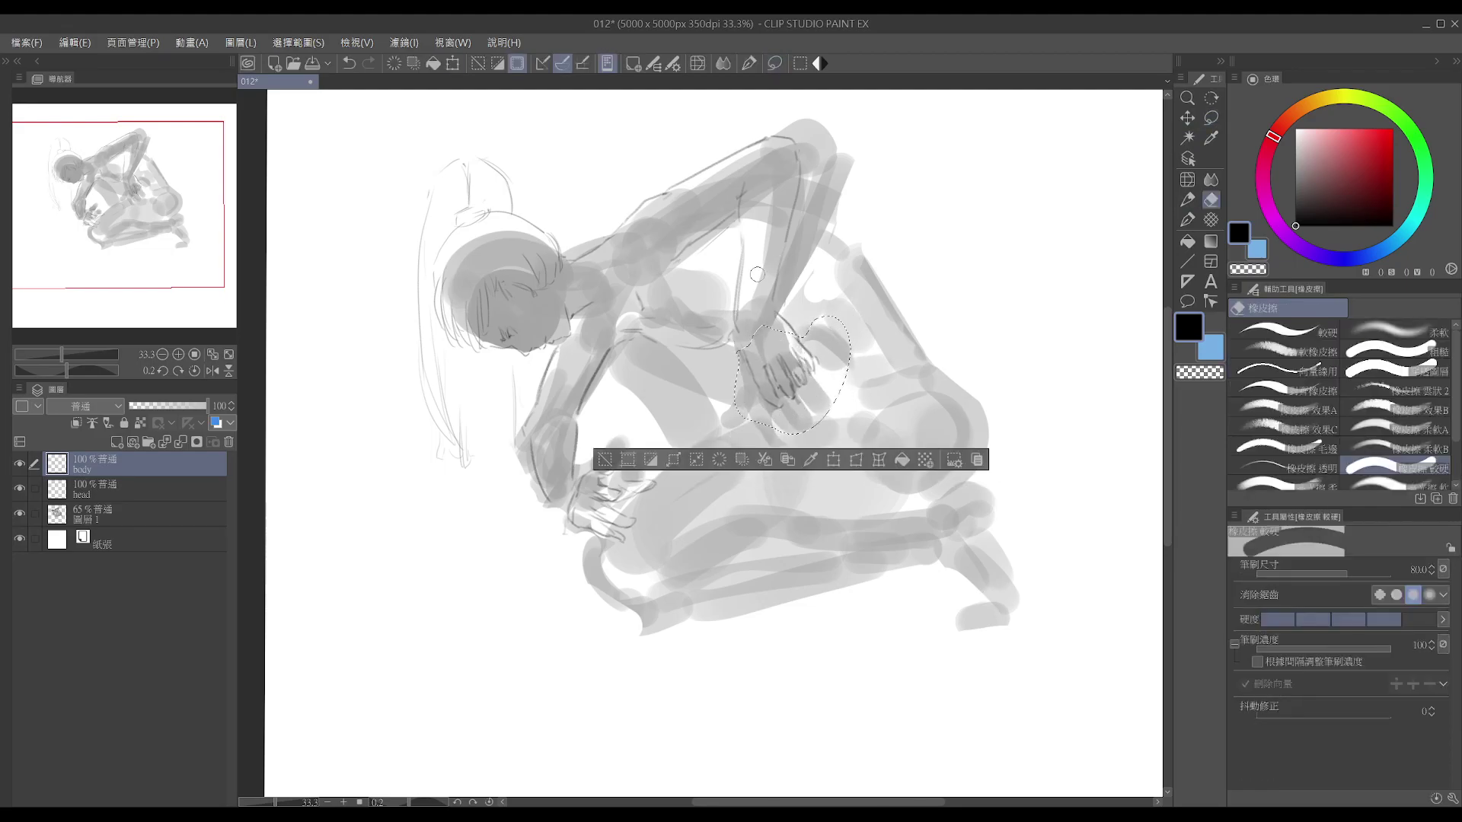
key(ctrl+d)
key(p)
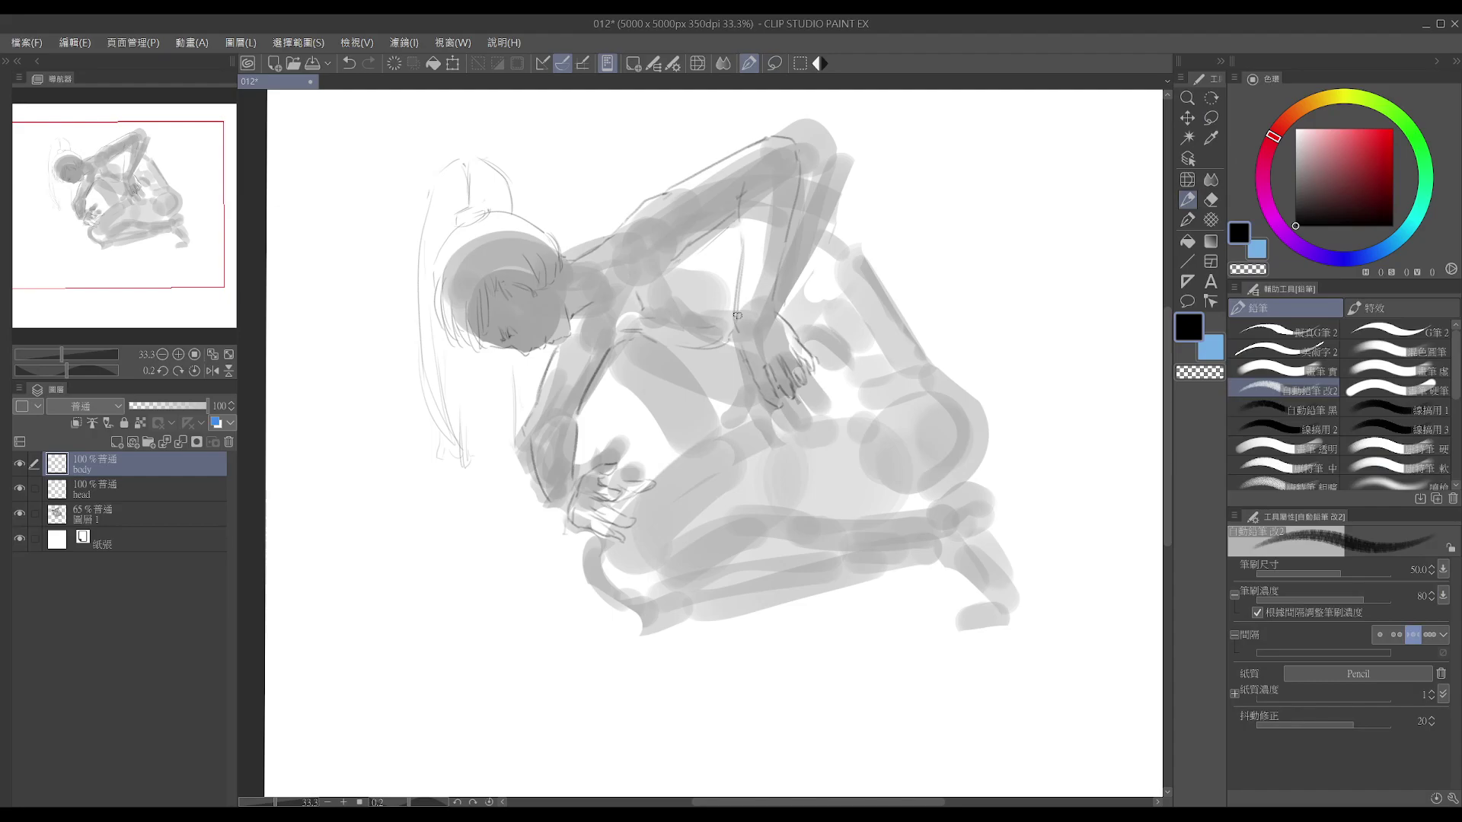
- Draw the back contour from beneath the raised arm to the waist and clean its edge with the eraser
mouse_move(833, 260)
mouse_down()
mouse_move(941, 278)
mouse_move(915, 247)
mouse_move(895, 260)
mouse_move(921, 367)
mouse_up()
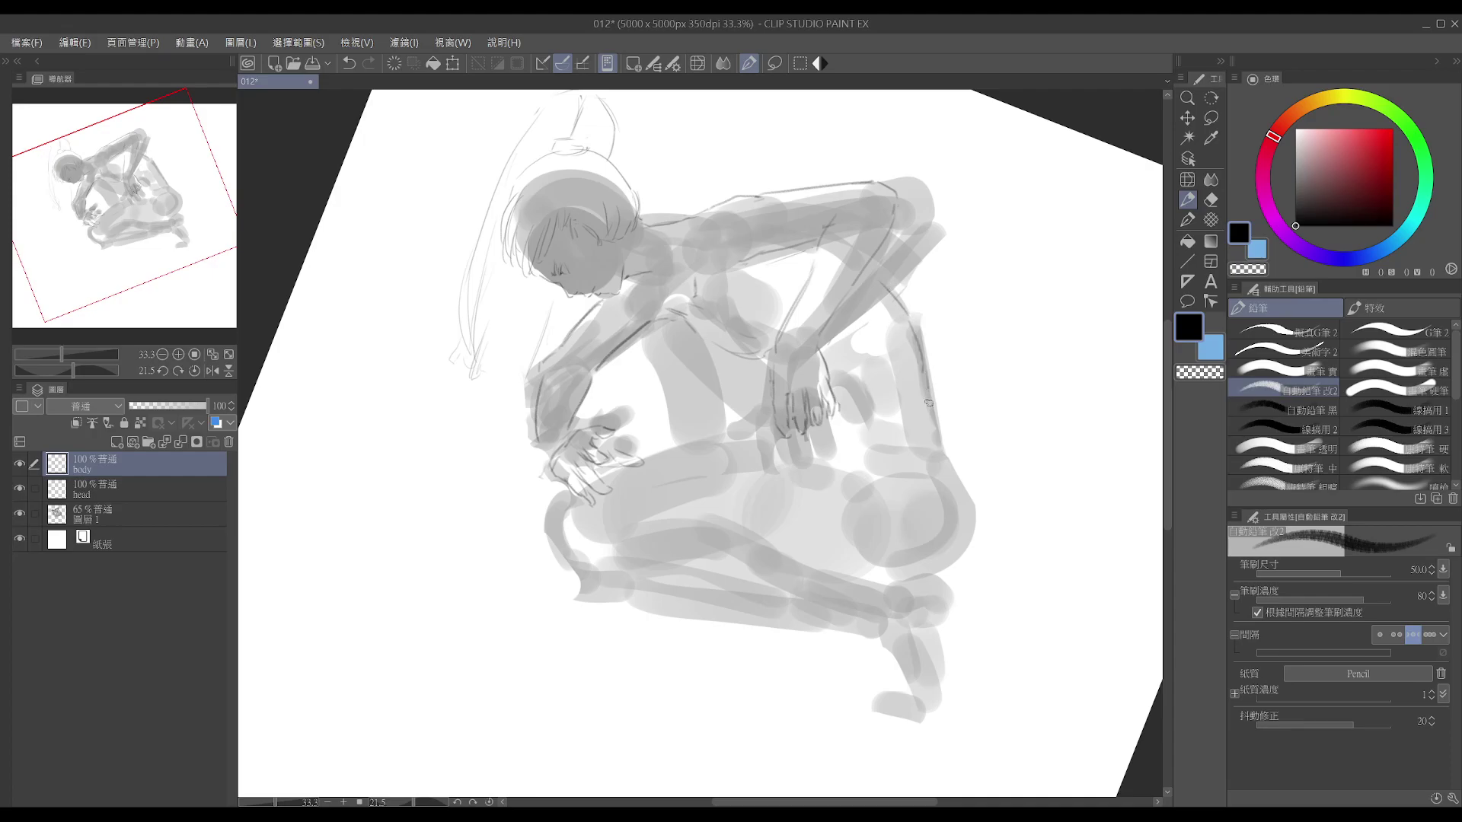
drag(929, 394, 932, 426)
key(r)
drag(922, 348, 871, 272)
key(e)
mouse_move(897, 330)
mouse_down()
mouse_move(885, 294)
mouse_move(923, 362)
mouse_up()
key(p)
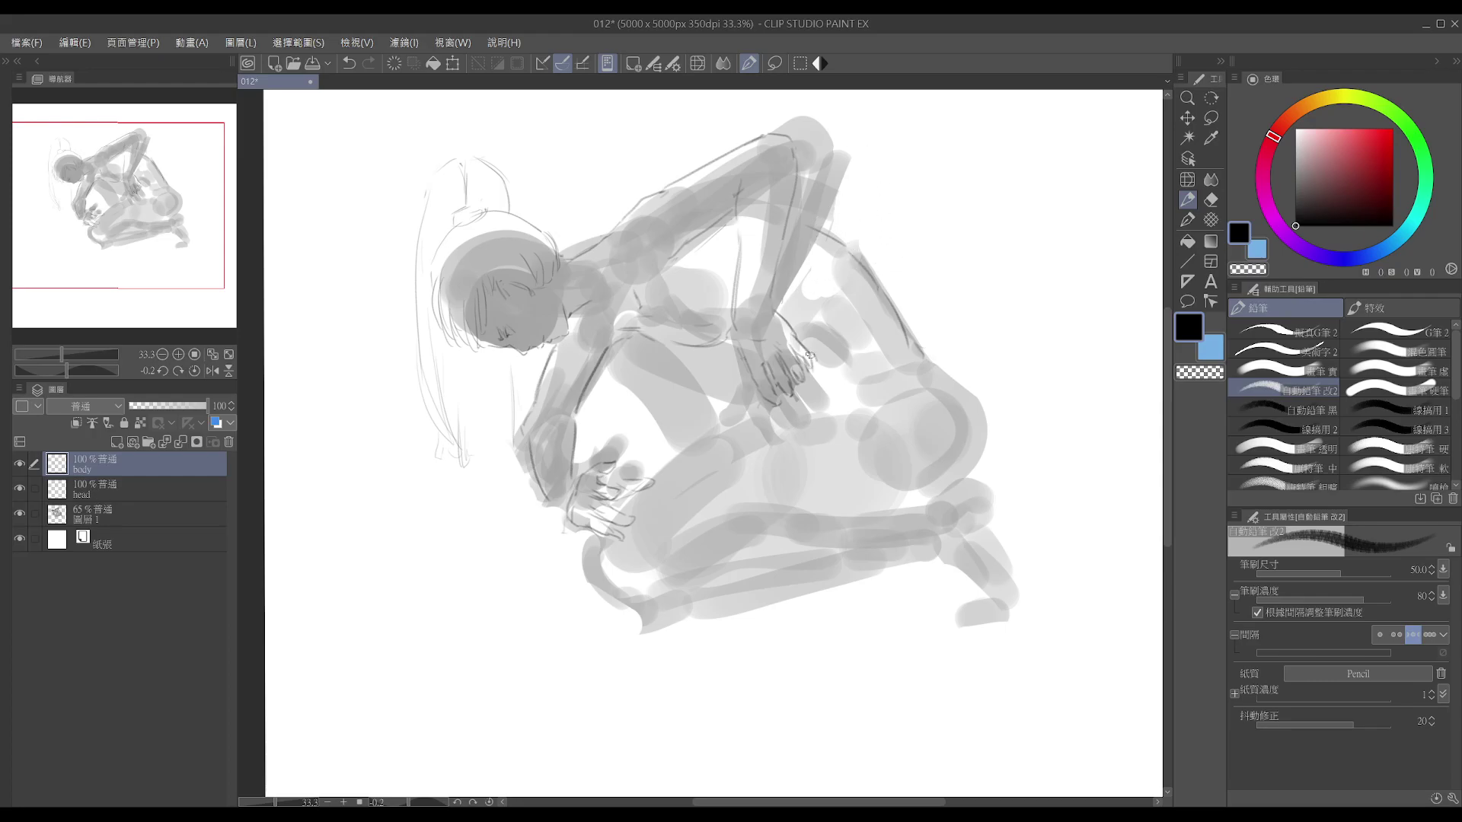
- Erase and redraw the finger lines of the hand resting on the thigh
key(e)
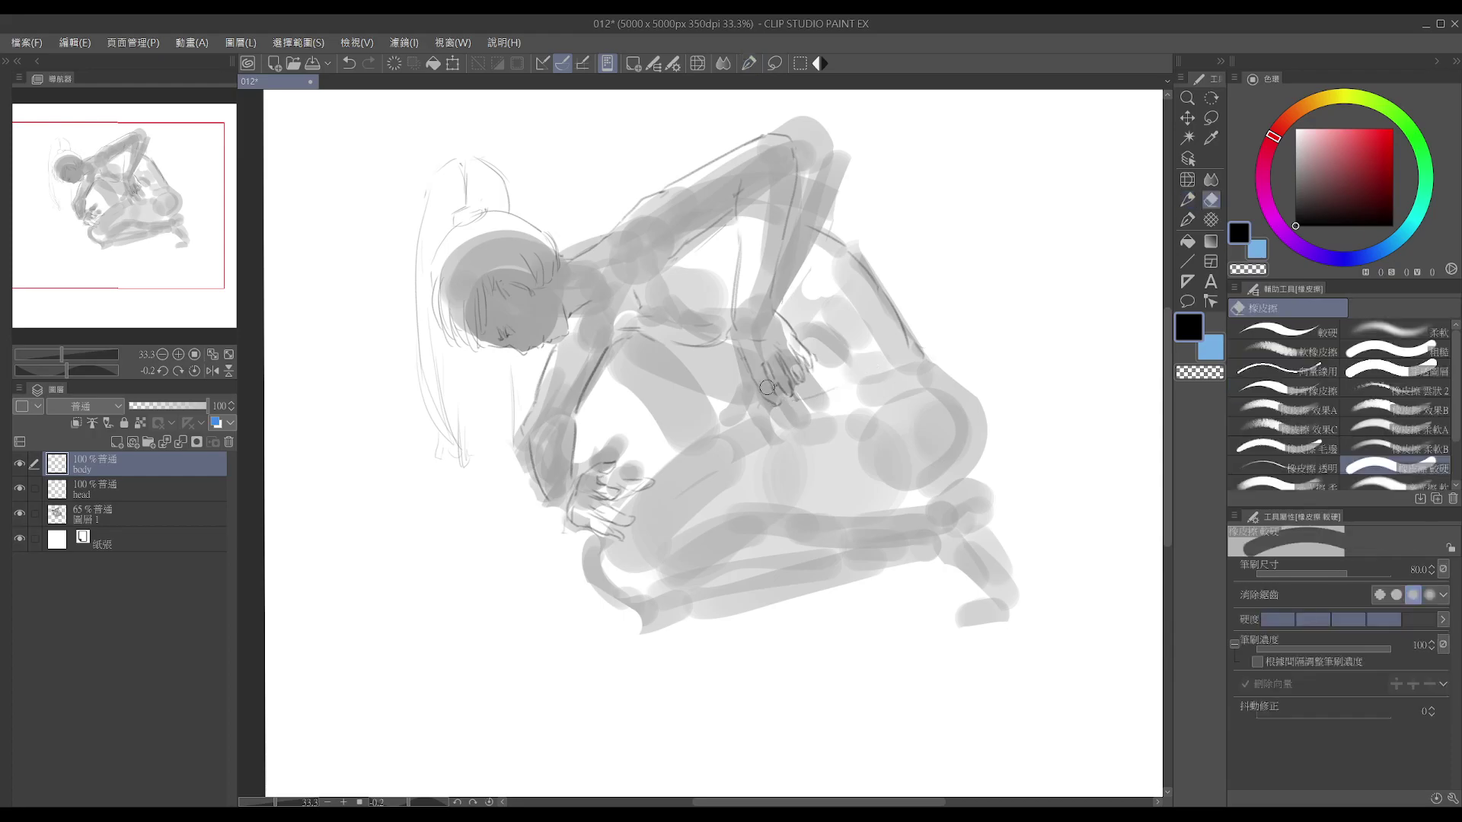
key(p)
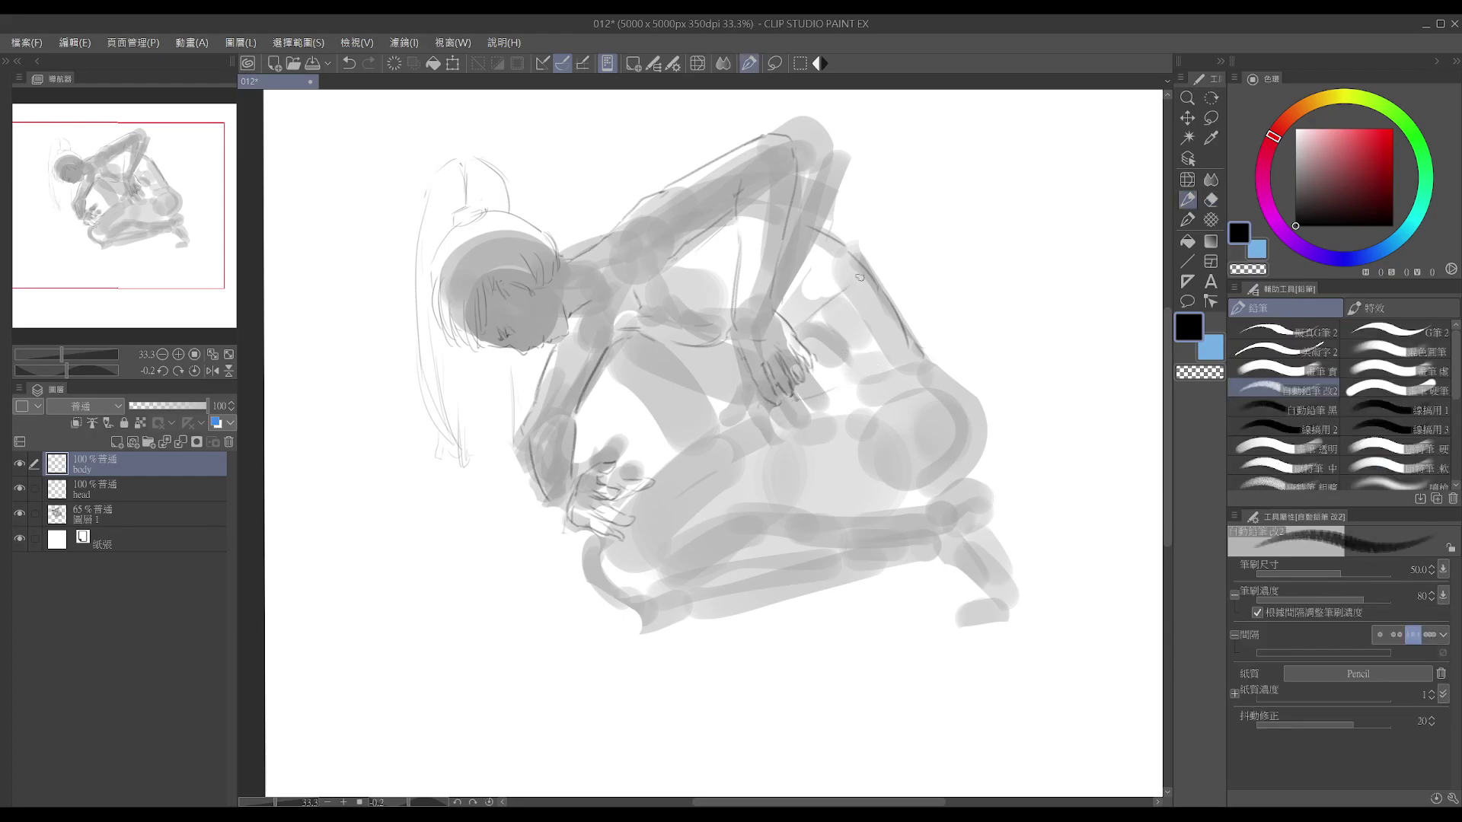
key(e)
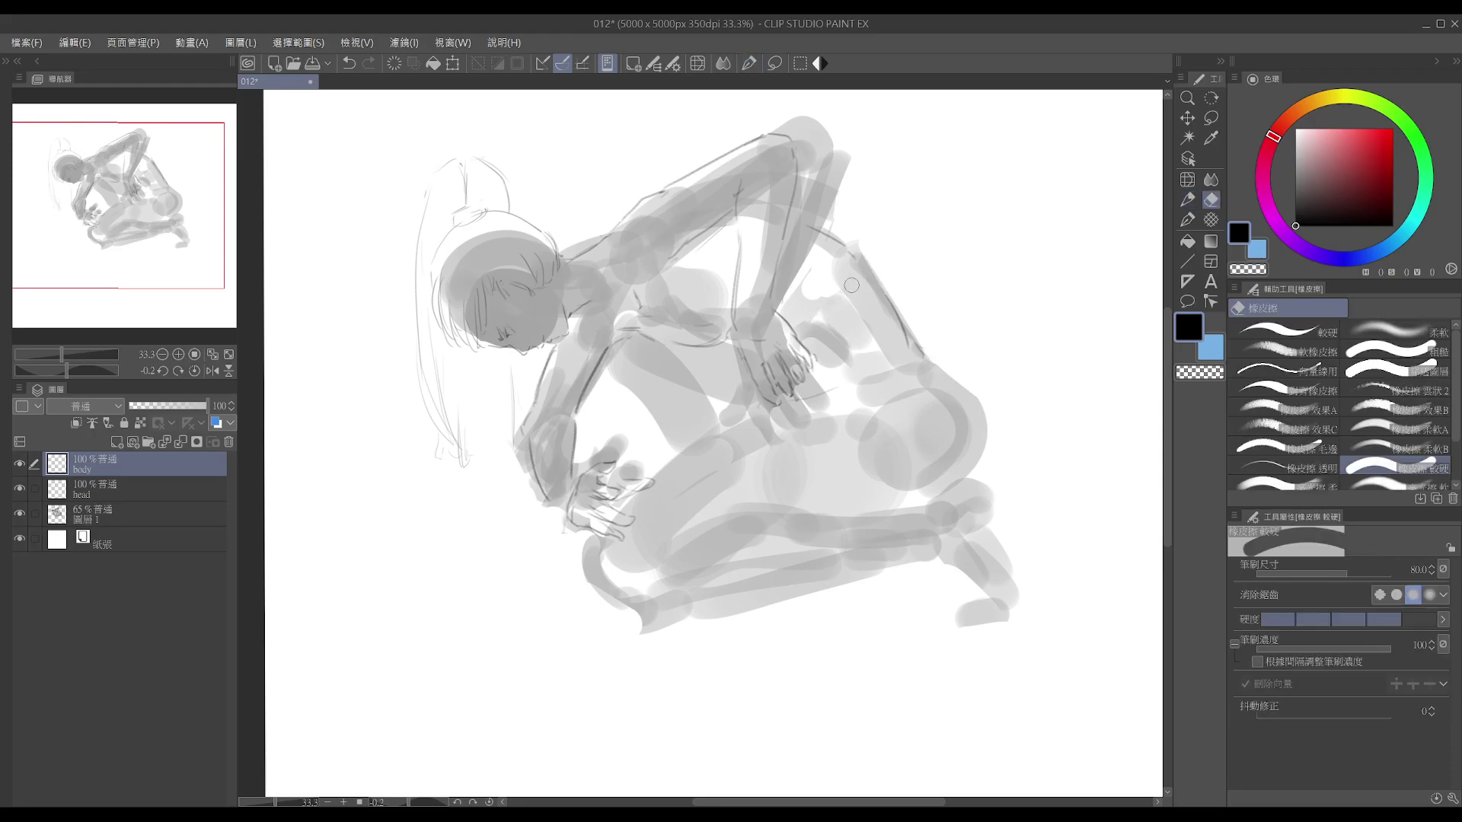
- Strengthen the lower back contour and draw the waistline from the resting hand to the back
key(p)
key(e)
key(p)
drag(883, 272, 918, 349)
drag(805, 402, 921, 353)
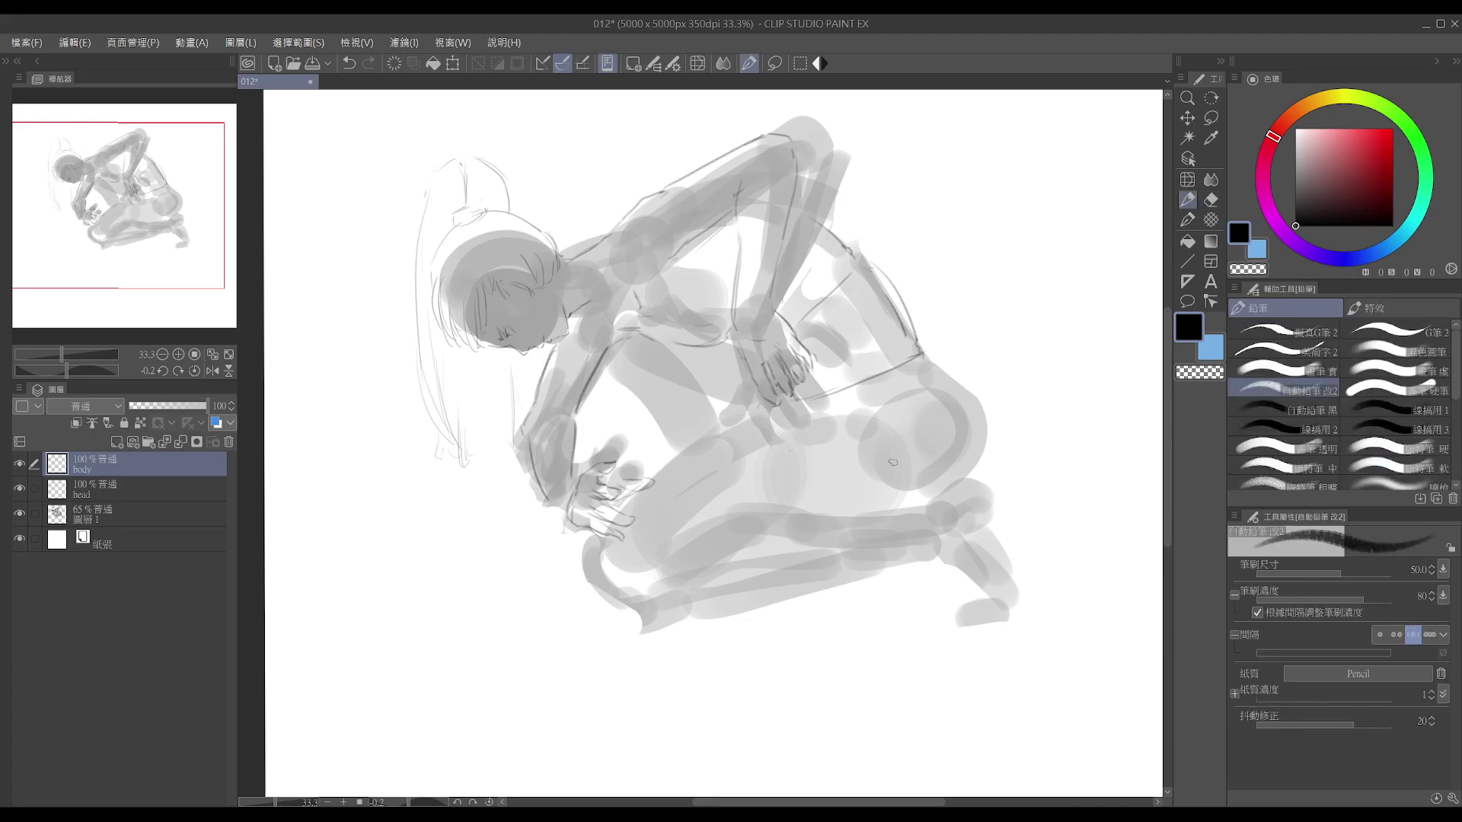
- Draw the outer hip and buttock contour and the upper edge of the front thigh, cleaning it with the eraser
drag(951, 380, 1000, 443)
key(ctrl+z)
mouse_move(938, 366)
mouse_down()
mouse_move(979, 396)
mouse_move(997, 451)
mouse_up()
key(ctrl+z)
mouse_move(921, 356)
mouse_down()
mouse_move(980, 437)
mouse_move(976, 411)
mouse_move(985, 452)
mouse_move(961, 478)
mouse_up()
drag(652, 486, 757, 416)
key(e)
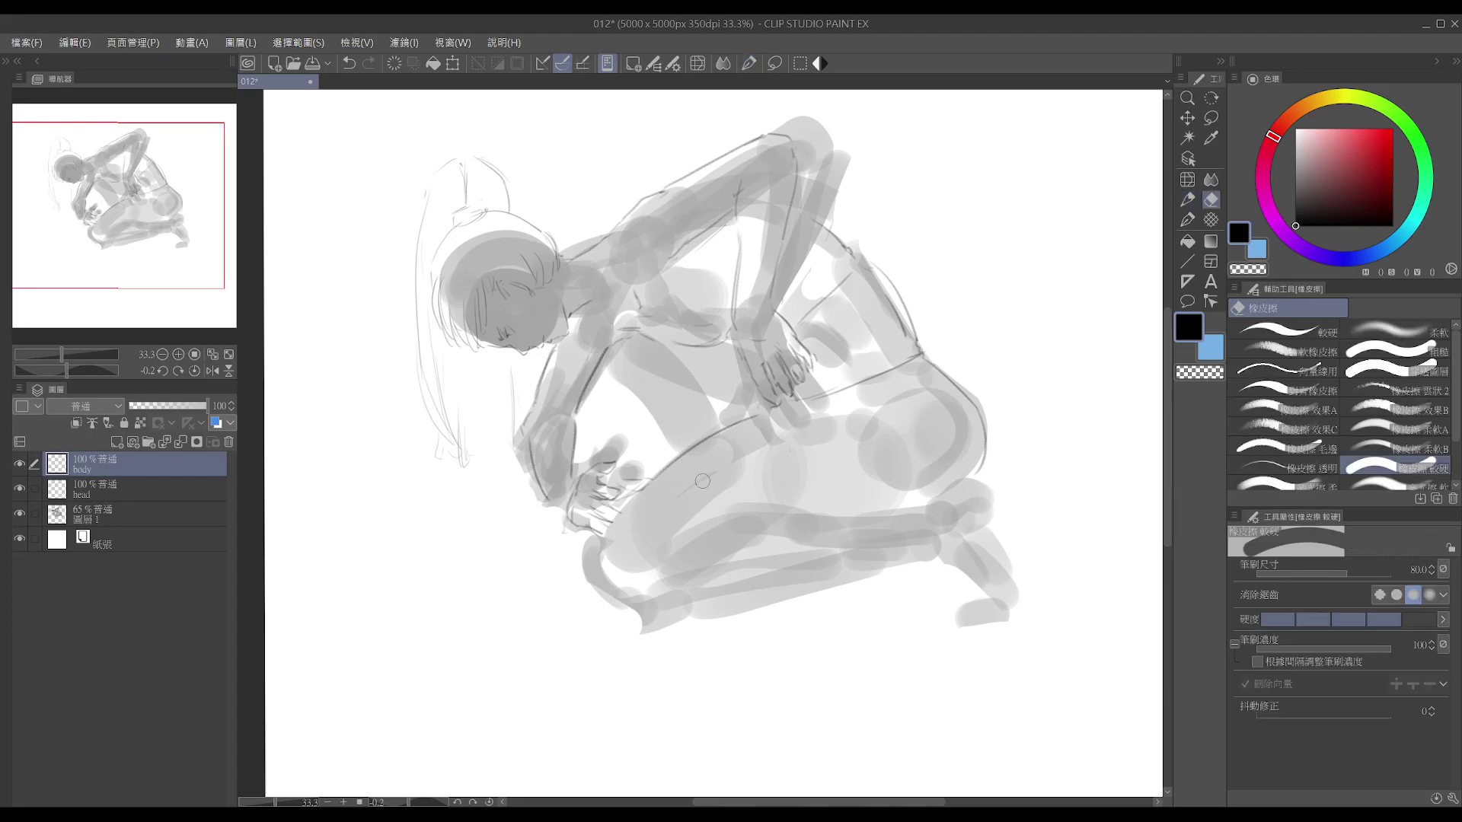
key(p)
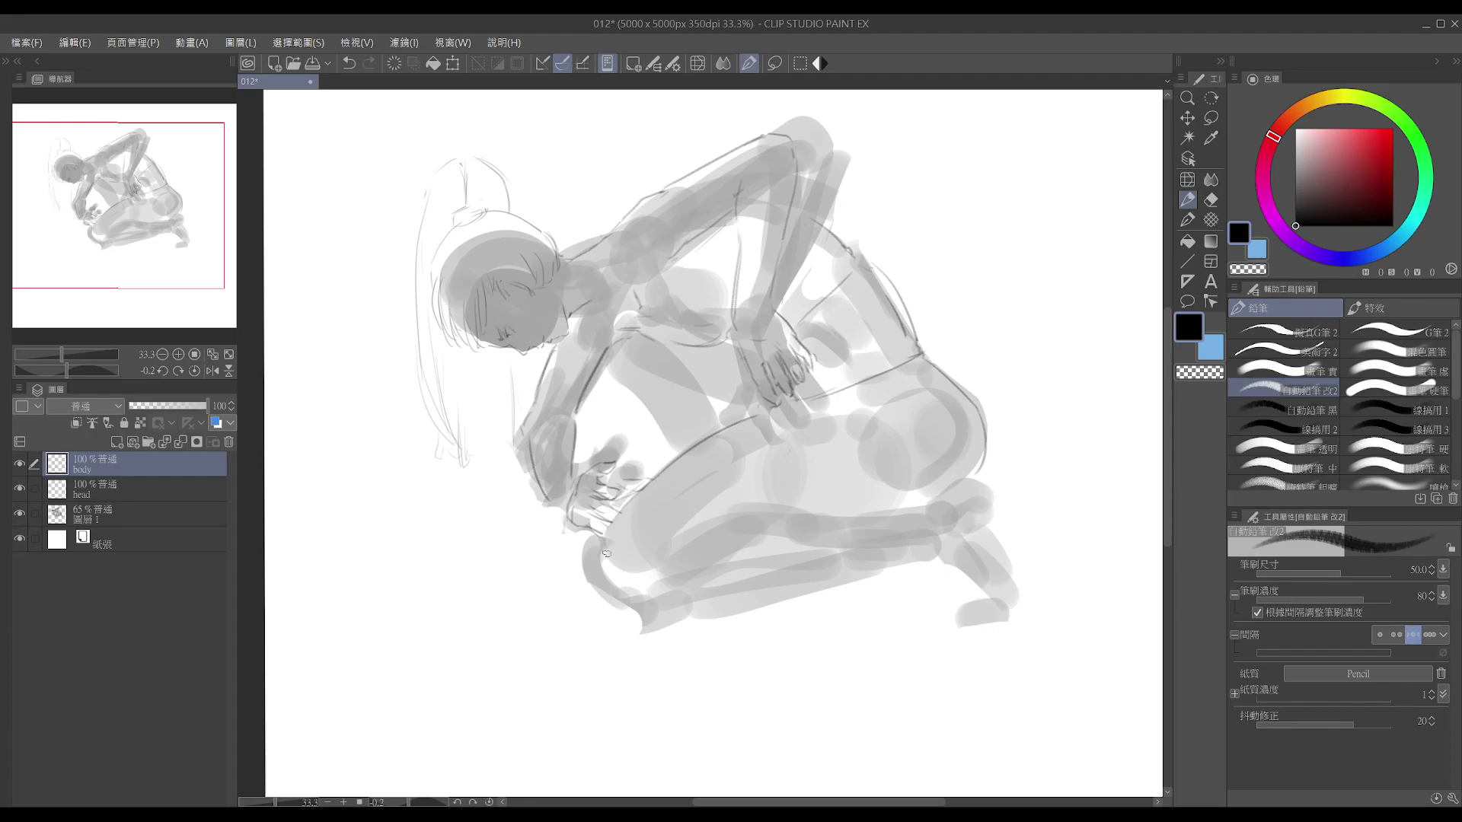
- Draw the front knee's contour from below the lowered hand around to the tip of the shin
drag(609, 543, 621, 600)
key(ctrl+z)
drag(606, 544, 631, 606)
drag(621, 603, 656, 619)
mouse_move(663, 566)
mouse_down()
mouse_move(671, 549)
mouse_move(653, 585)
mouse_up()
key(ctrl+z)
key(ctrl+z)
- Draw the upper edge of the folded lower leg from behind the knee toward the ankle
click(790, 498)
drag(674, 553, 782, 517)
key(ctrl+z)
drag(690, 539, 889, 502)
key(ctrl+z)
drag(800, 513, 921, 512)
- Draw the underside of the folded shin from the knee to just before the ankle
drag(661, 615, 807, 583)
drag(835, 577, 927, 562)
key(ctrl+z)
drag(827, 576, 956, 562)
key(ctrl+z)
drag(811, 585, 934, 567)
key(ctrl+z)
drag(813, 583, 933, 567)
key(ctrl+z)
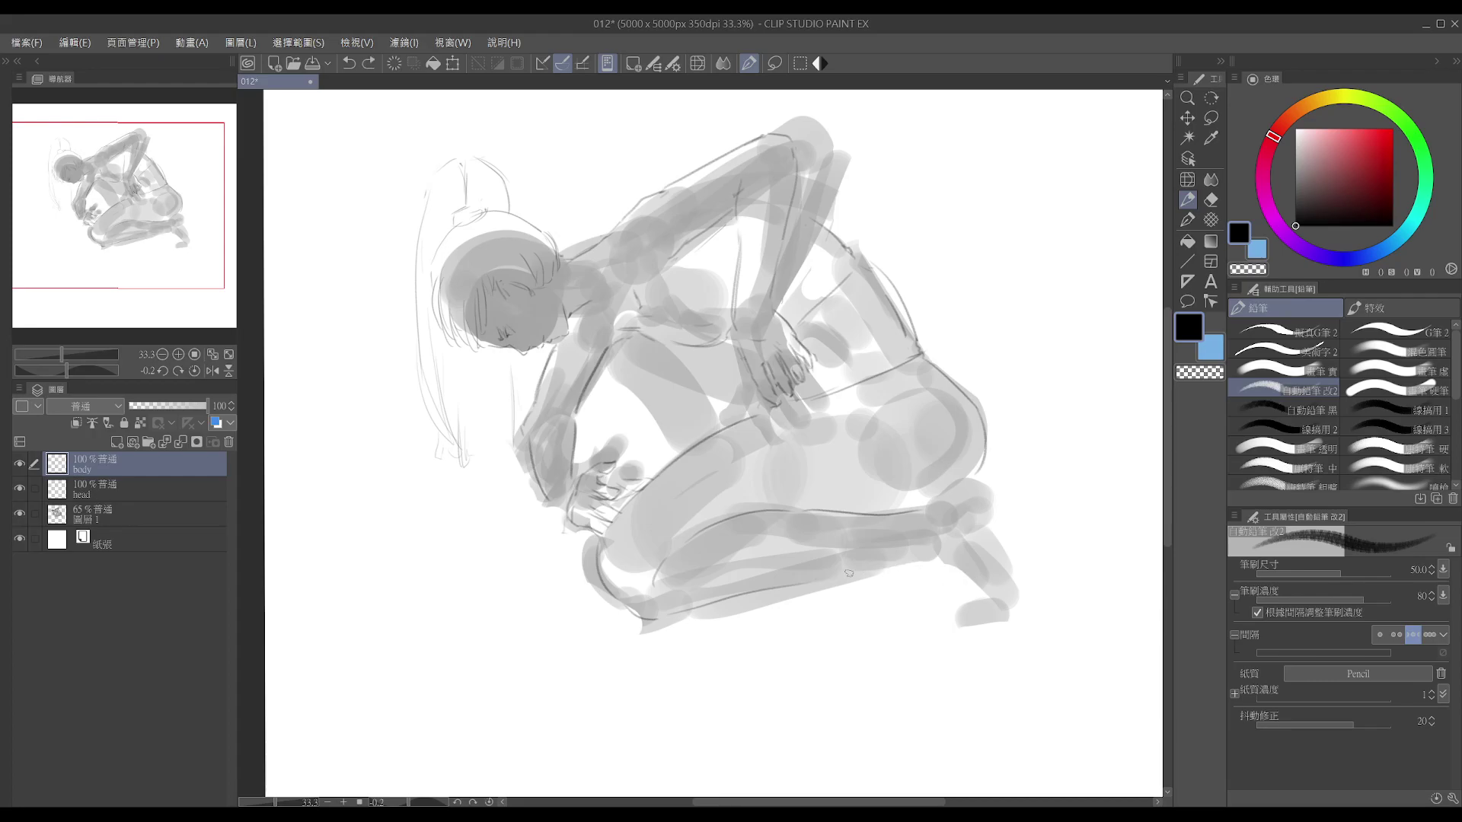
drag(823, 581, 940, 560)
- Draw the ankle and rounded heel at the end of the folded leg, tidying the lines with the eraser
key(e)
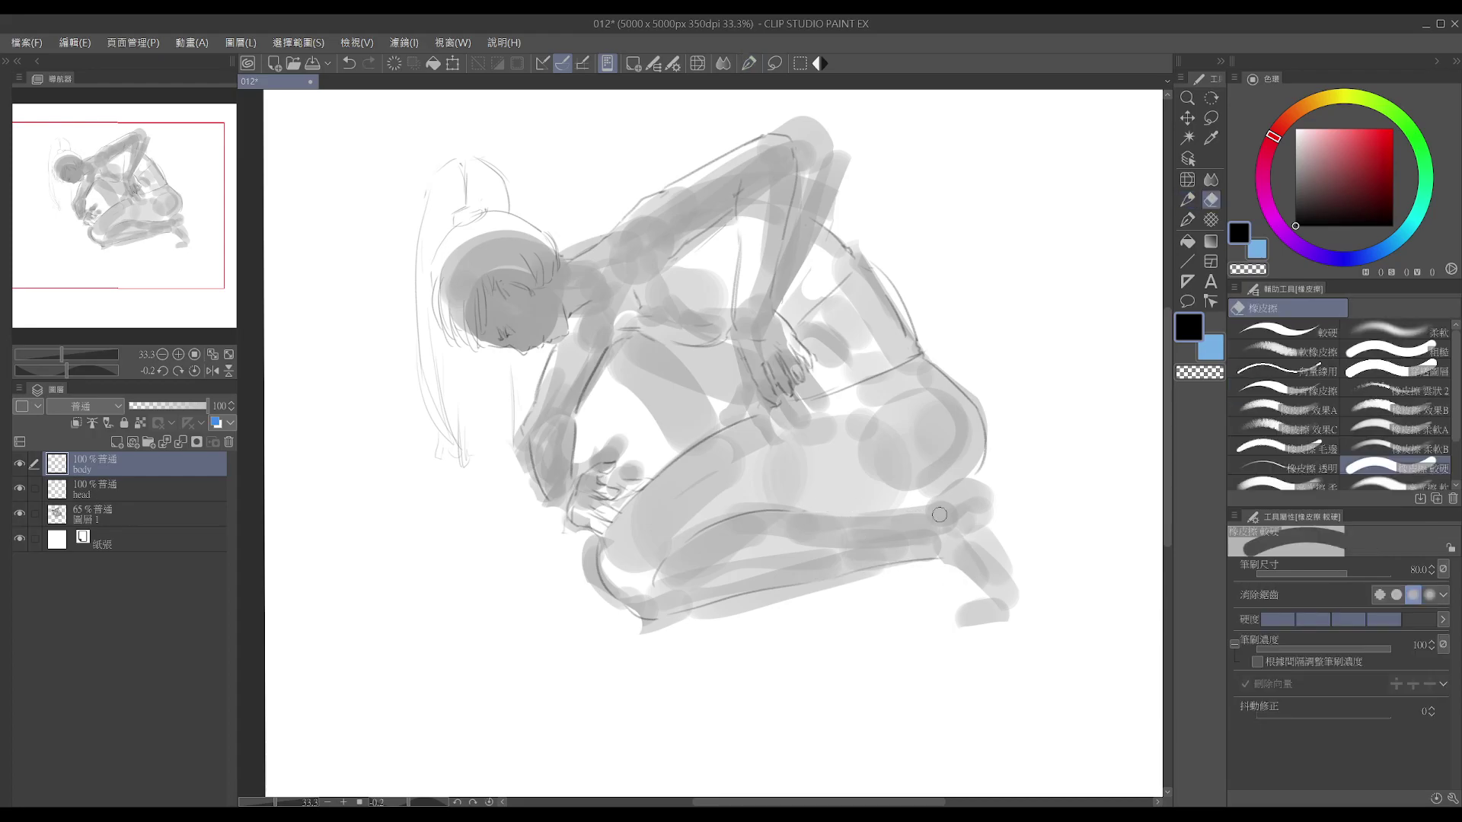
key(p)
mouse_move(821, 517)
mouse_down()
mouse_move(941, 528)
mouse_move(963, 482)
mouse_up()
key(ctrl+z)
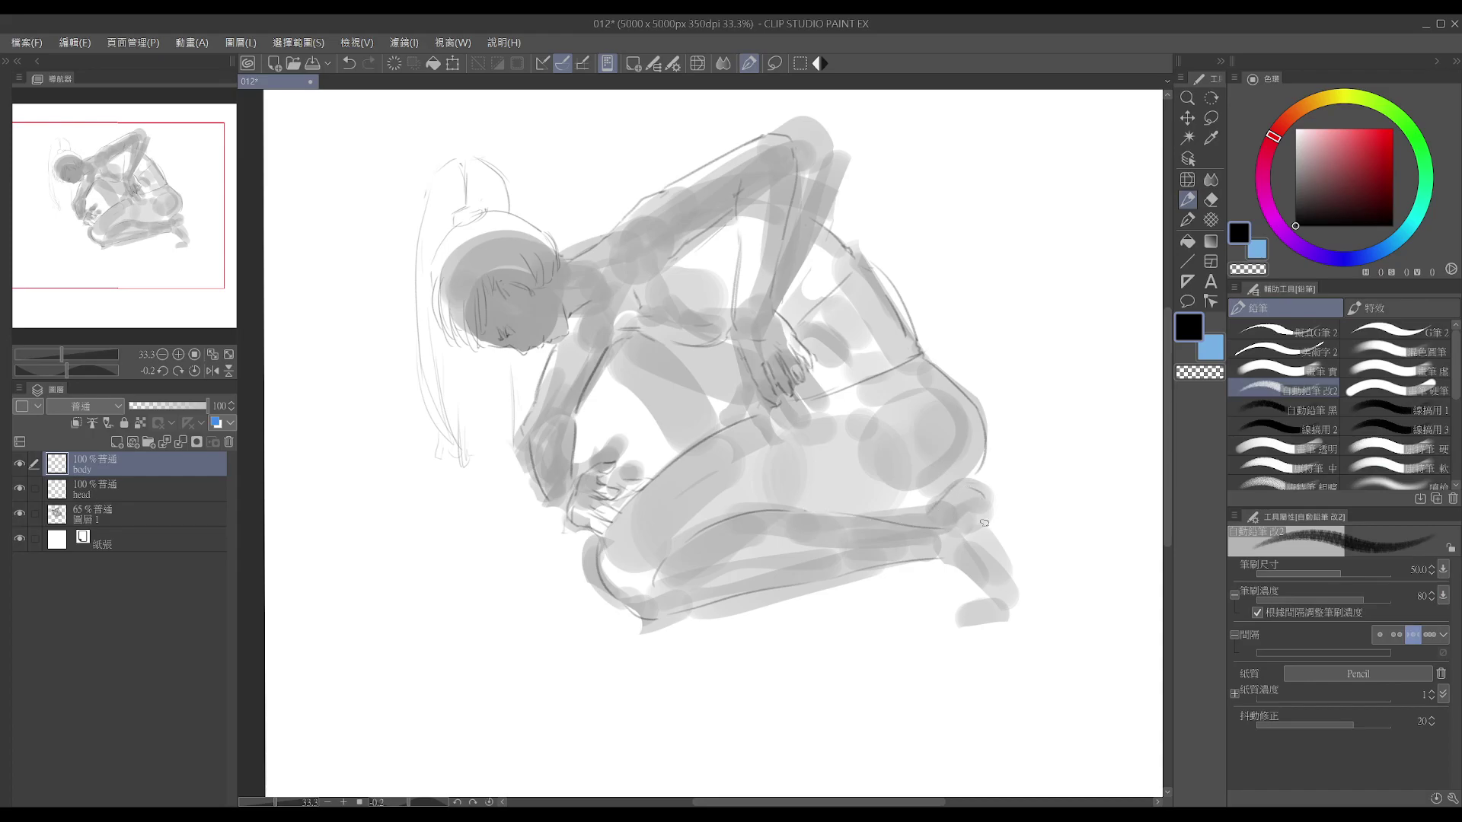
key(e)
key(p)
key(e)
key(p)
mouse_move(917, 527)
mouse_down()
mouse_move(936, 529)
mouse_move(945, 508)
mouse_move(923, 522)
mouse_up()
key(e)
key(p)
- Draw the foot's outline from the heel down the sole to the toes bent against the ground
mouse_move(991, 516)
mouse_down()
mouse_move(984, 546)
mouse_move(961, 521)
mouse_move(998, 581)
mouse_move(994, 534)
mouse_move(1021, 572)
mouse_move(1007, 561)
mouse_move(1002, 609)
mouse_up()
mouse_move(1025, 592)
mouse_down()
mouse_move(1031, 612)
mouse_move(992, 622)
mouse_up()
drag(987, 607, 963, 614)
drag(965, 611, 980, 613)
key(ctrl+z)
key(ctrl+z)
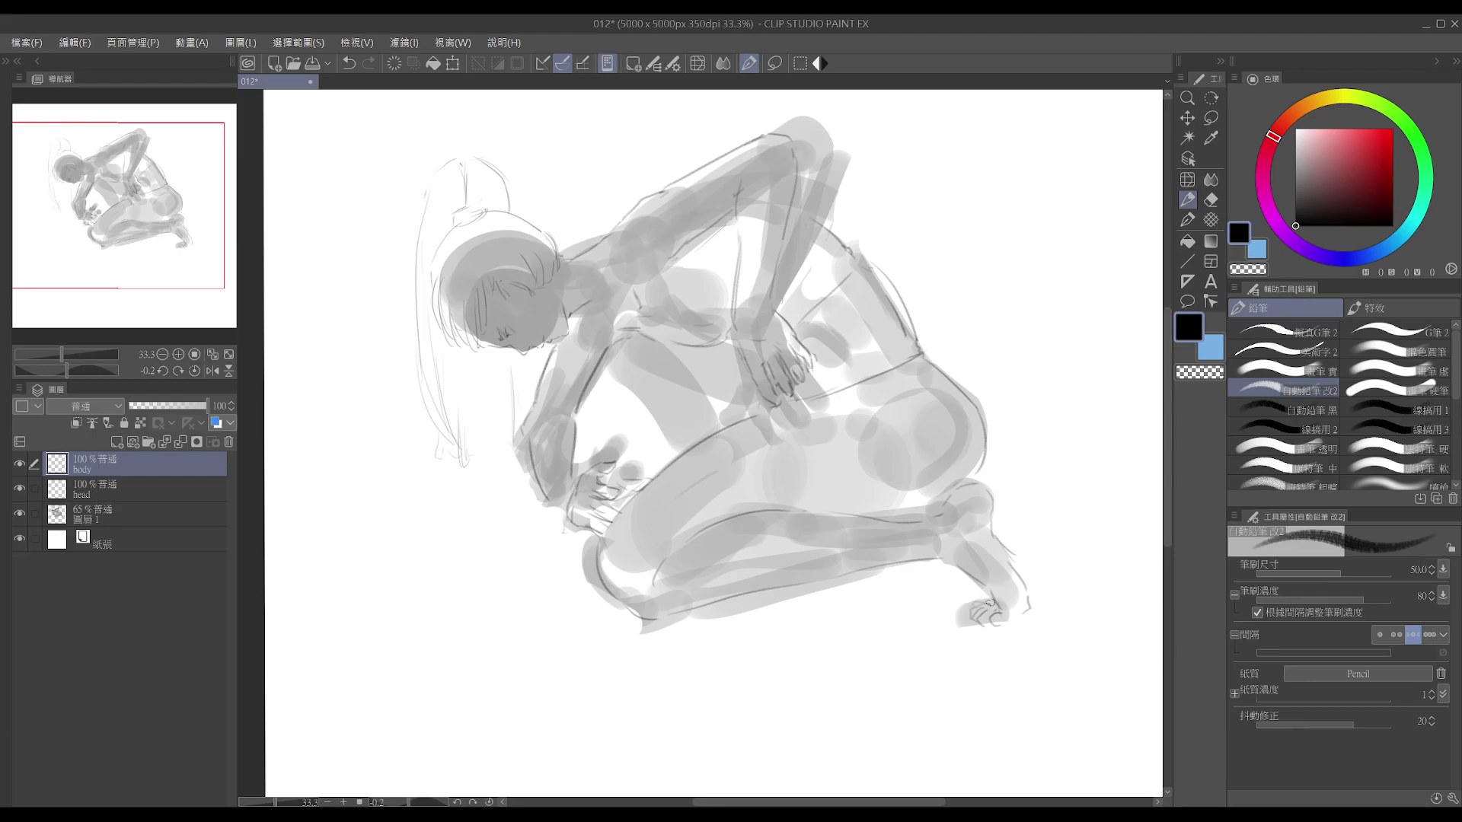
drag(1017, 619, 1026, 603)
- Refine the foot's sole, ball and toe lines with alternating eraser and pencil strokes
key(e)
key(p)
key(e)
mouse_move(1005, 548)
mouse_down()
mouse_move(996, 535)
mouse_move(1034, 594)
mouse_move(1035, 614)
mouse_move(1016, 613)
mouse_up()
key(p)
key(e)
key(p)
key(e)
key(p)
key(e)
key(p)
key(e)
key(p)
- Erase and redraw the hip contour from the waist down to the buttock
key(e)
mouse_move(942, 377)
mouse_down()
mouse_move(989, 431)
mouse_move(975, 421)
mouse_up()
key(p)
key(e)
key(p)
key(e)
key(p)
key(e)
key(p)
key(e)
key(p)
drag(923, 356, 980, 427)
- Clean and redraw the upper back line beneath the raised arm with alternating eraser and pencil
key(e)
key(p)
key(e)
key(p)
key(e)
key(p)
key(e)
key(p)
key(e)
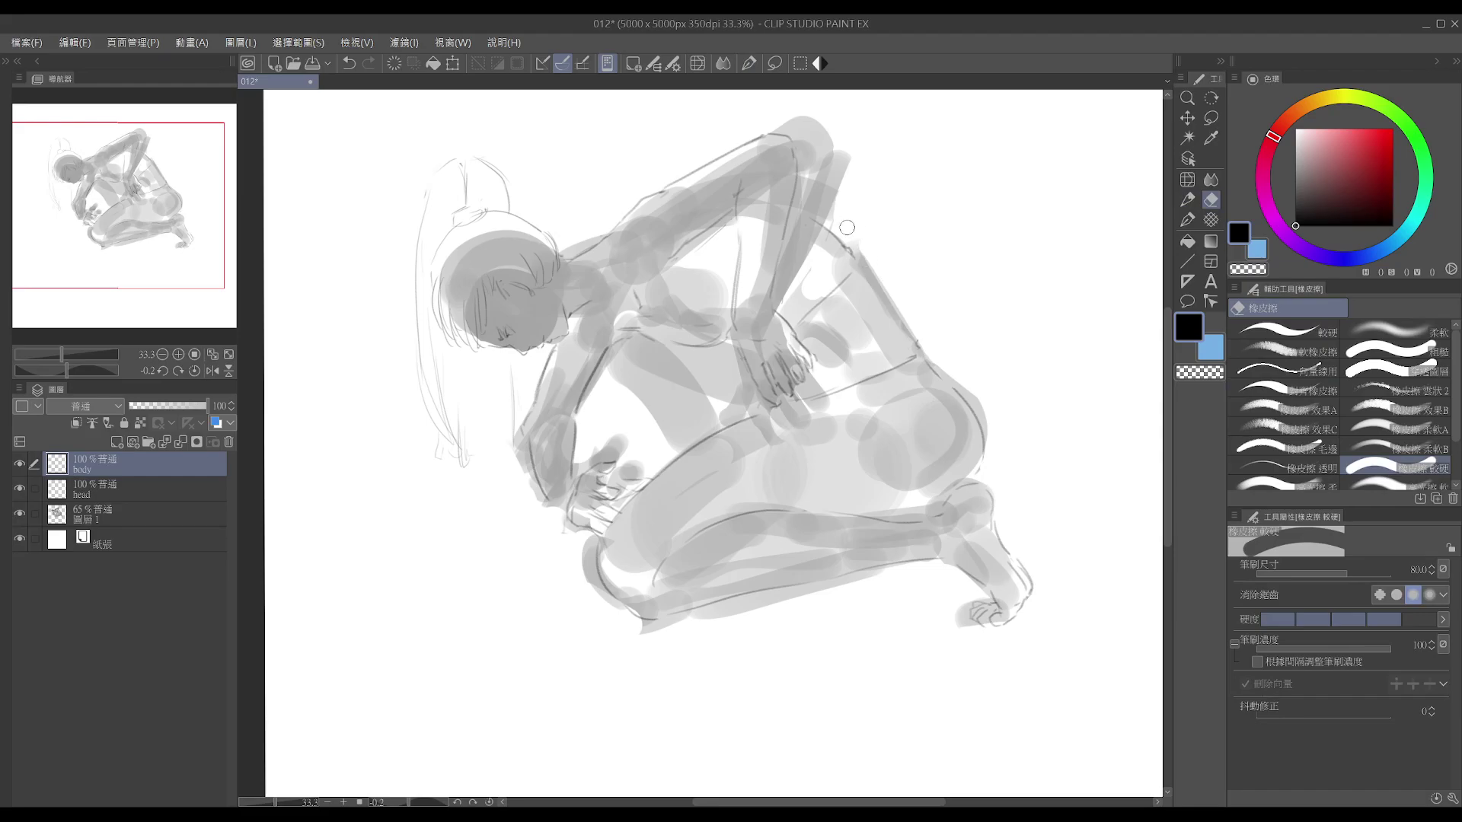
key(p)
key(e)
key(p)
key(e)
key(p)
key(e)
key(p)
- Redraw the lower back contour as a firmer line running down to the waist
drag(857, 258, 928, 341)
key(e)
key(ctrl+z)
key(p)
drag(868, 266, 932, 358)
key(e)
key(p)
drag(885, 295, 927, 354)
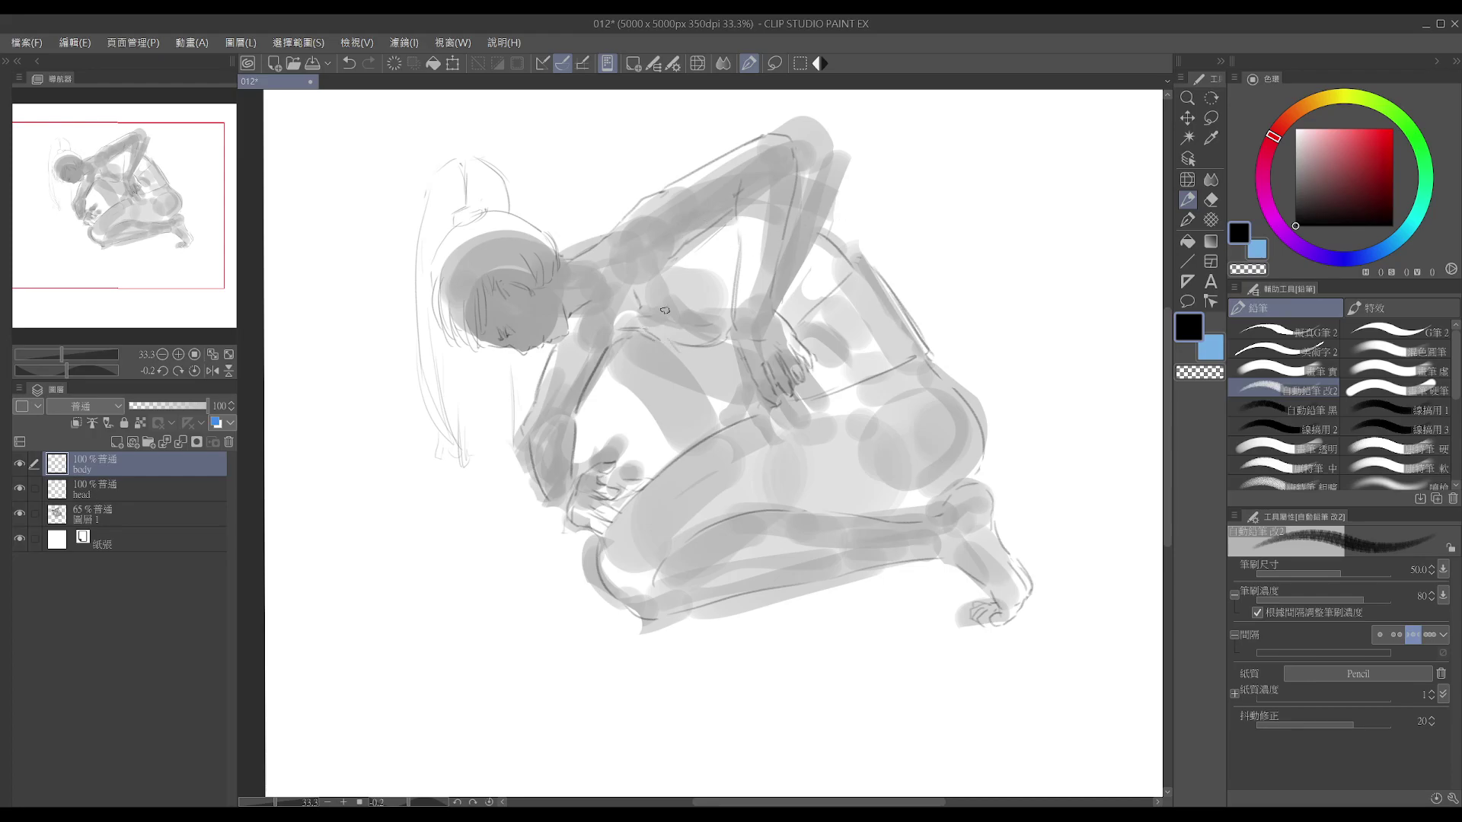
- Sketch the chest contour between the armpit and the resting hand, correcting it with the eraser
drag(683, 332, 721, 369)
key(e)
key(p)
key(e)
key(p)
key(ctrl+z)
key(e)
key(p)
key(e)
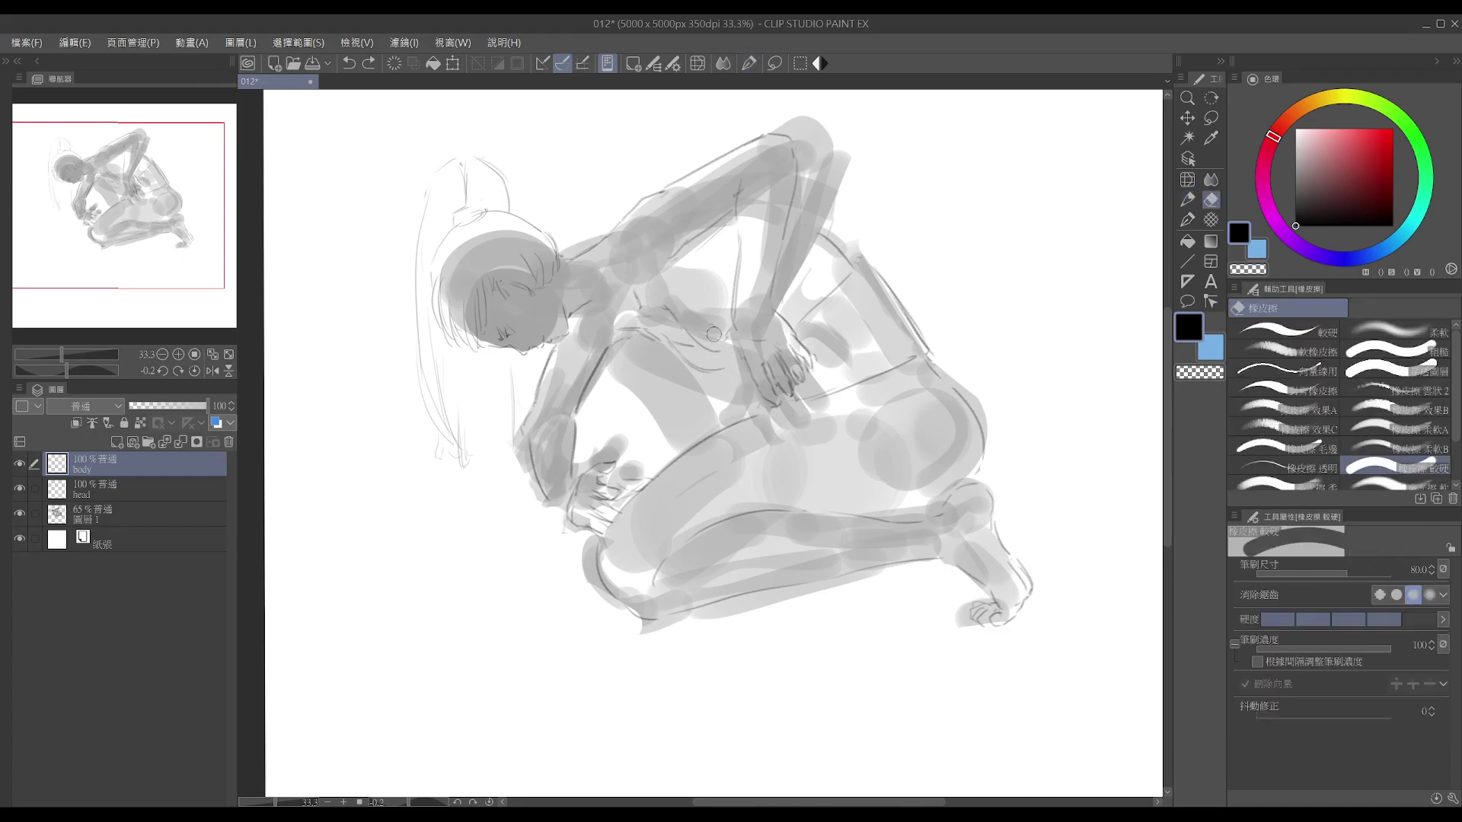
key(p)
drag(731, 355, 711, 349)
- With the canvas rotated so the torso is upright, refine the chest contour using eraser and pencil
key(r)
drag(709, 338, 828, 225)
key(p)
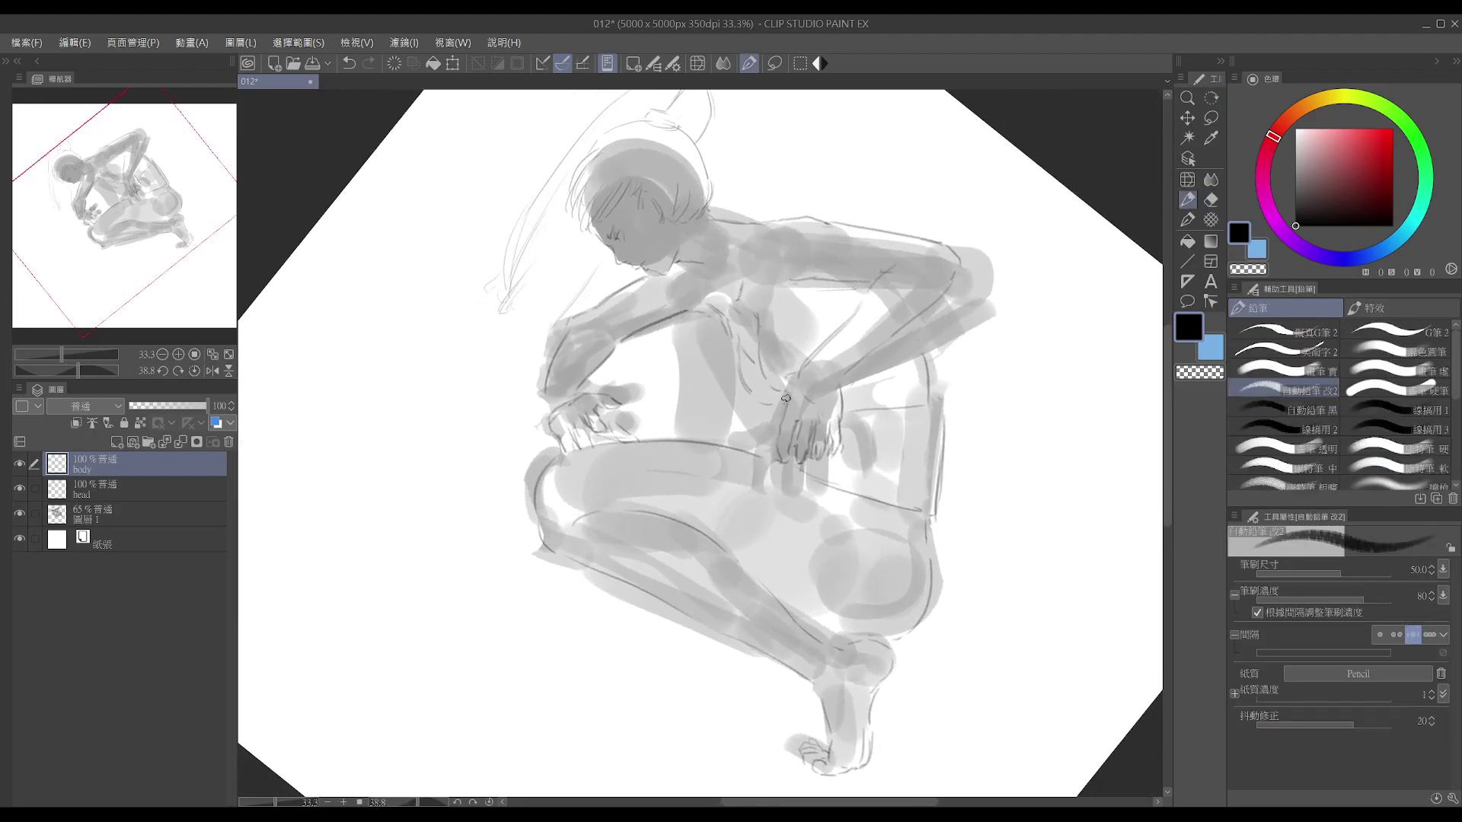
key(e)
key(p)
key(e)
key(p)
key(e)
drag(742, 367, 758, 395)
key(p)
key(e)
key(p)
key(e)
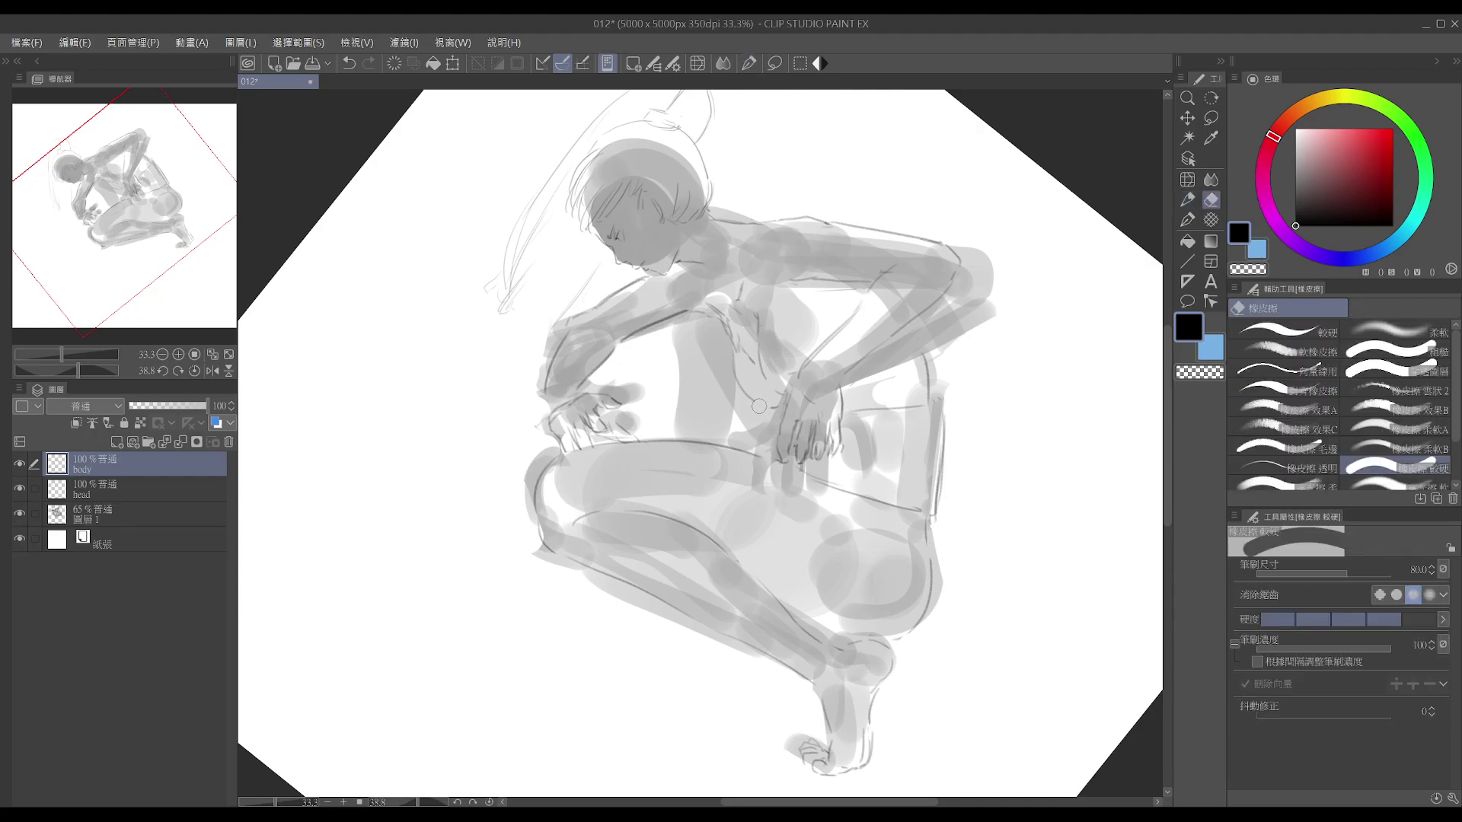
key(p)
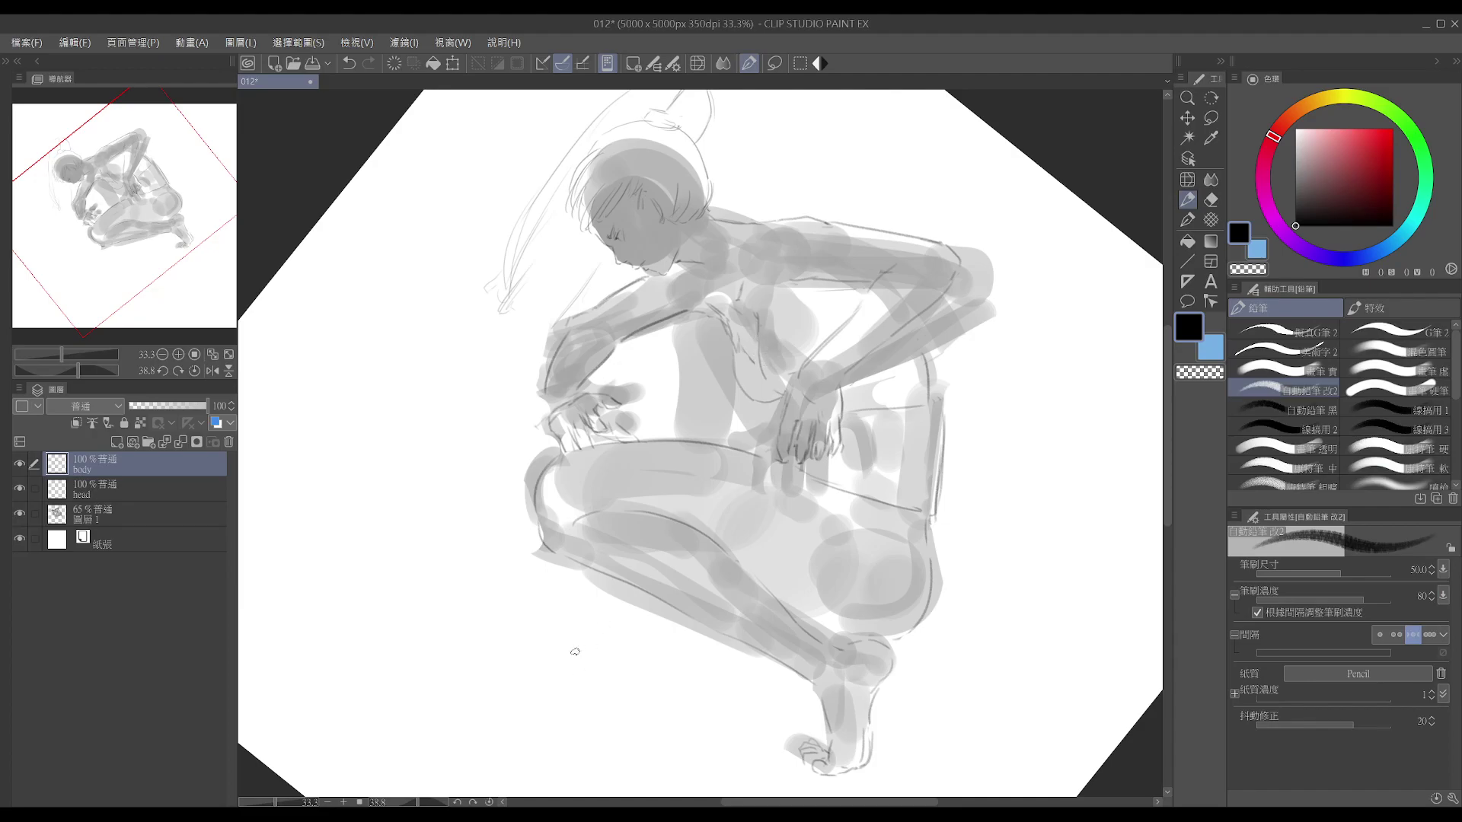
- Touch up the lower chest line beside the resting hand with the canvas rotated back toward level
key(shift+space)
mouse_move(887, 278)
mouse_down()
mouse_move(842, 237)
mouse_move(759, 199)
mouse_up()
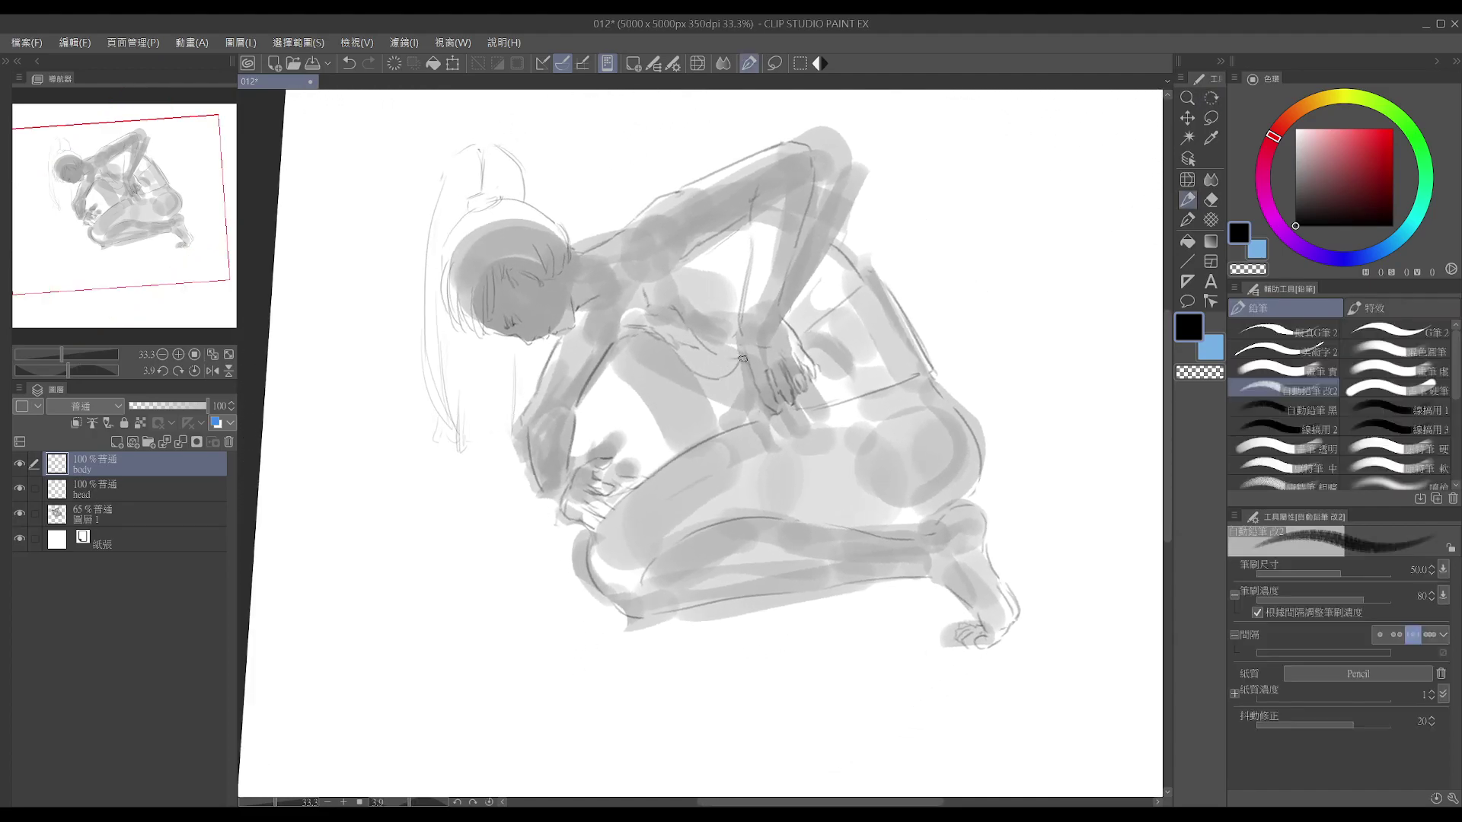
drag(709, 359, 733, 356)
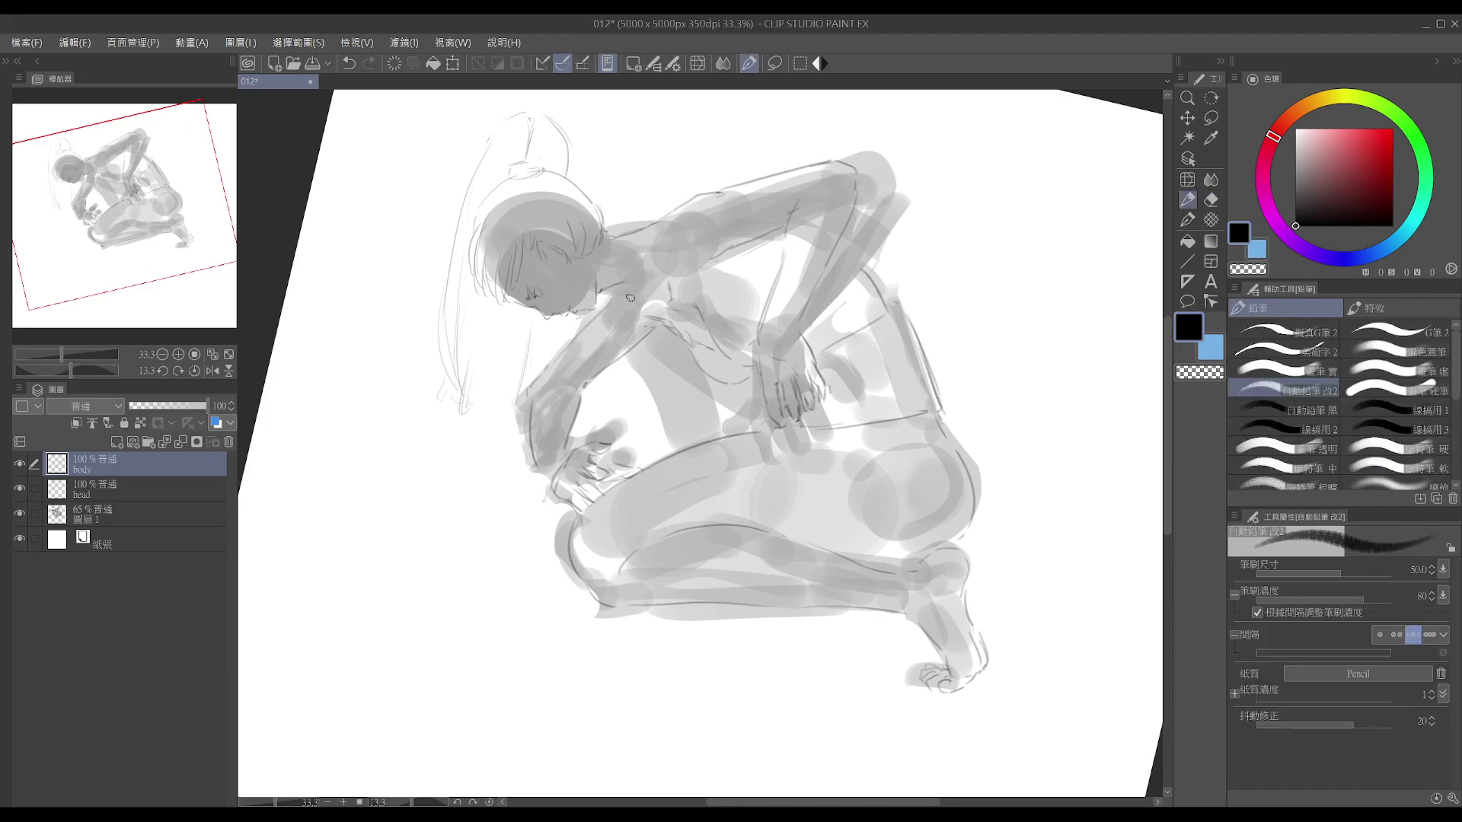
- Compare the torso drawing with and without the last four strokes
key(ctrl+z)
key(ctrl+z)
key(ctrl+z)
key(ctrl+z)
key(ctrl+y)
key(ctrl+y)
key(ctrl+y)
key(ctrl+y)
- Lasso the chest lines, nudge them slightly toward the lowered arm and deselect them
key(e)
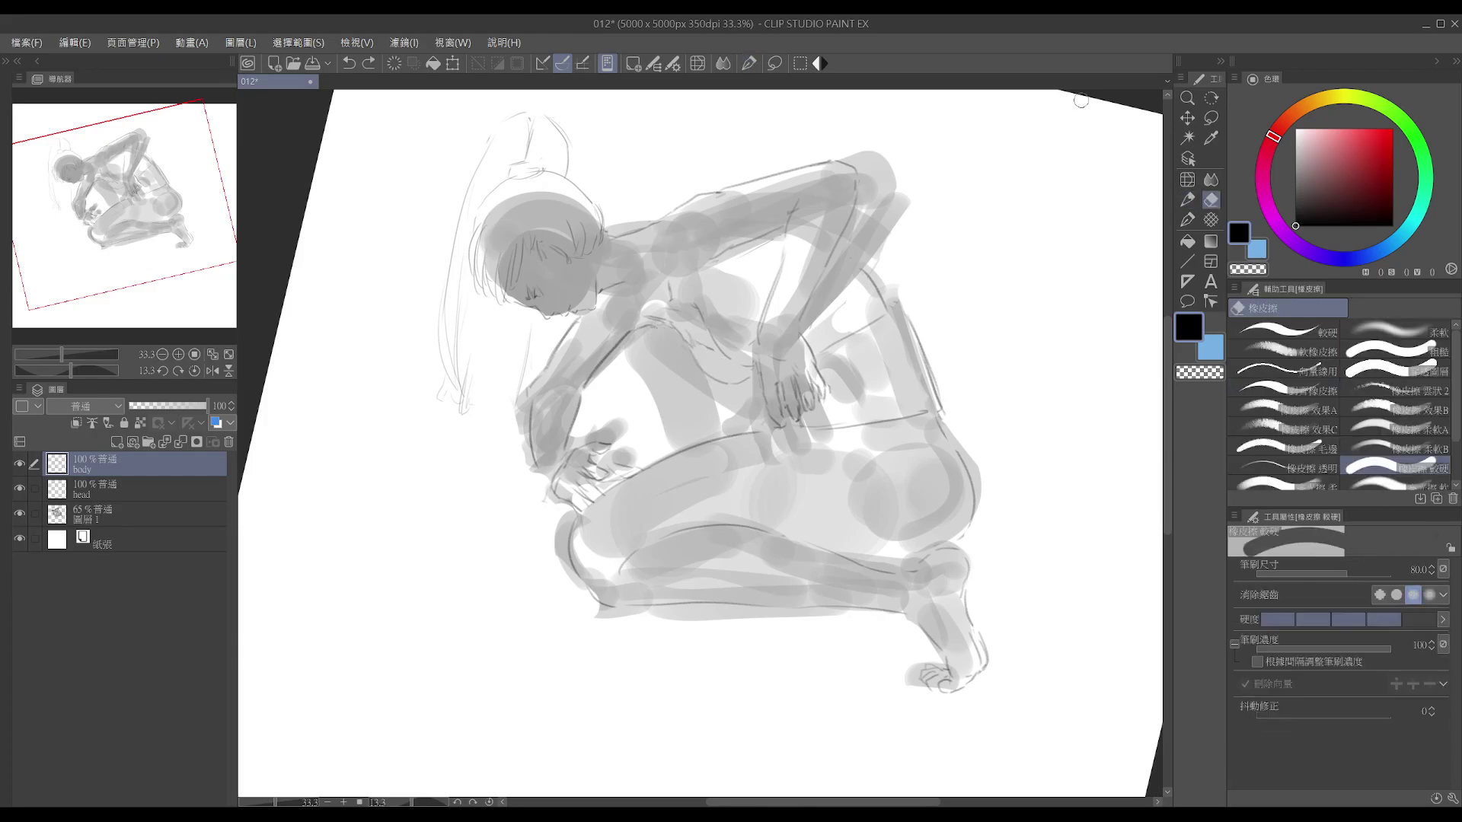
click(1211, 118)
mouse_move(689, 291)
mouse_down()
mouse_move(671, 318)
mouse_move(686, 380)
mouse_move(730, 402)
mouse_move(758, 369)
mouse_move(694, 275)
mouse_up()
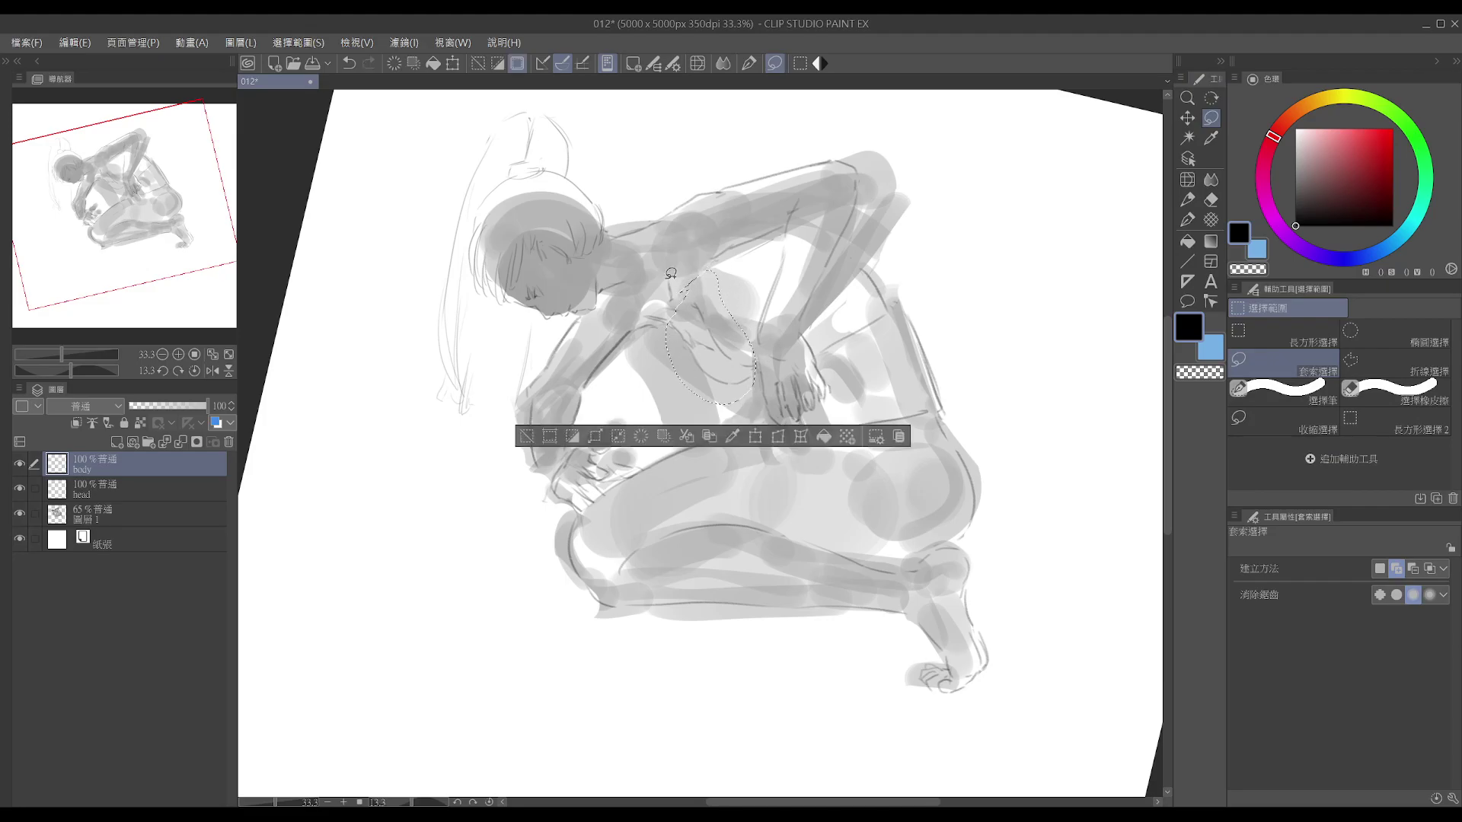
key(ctrl+Left)
key(ctrl+Left)
key(ctrl+Left)
key(ctrl+Left)
key(ctrl+Left)
key(ctrl+Left)
key(ctrl+Left)
key(ctrl+Down)
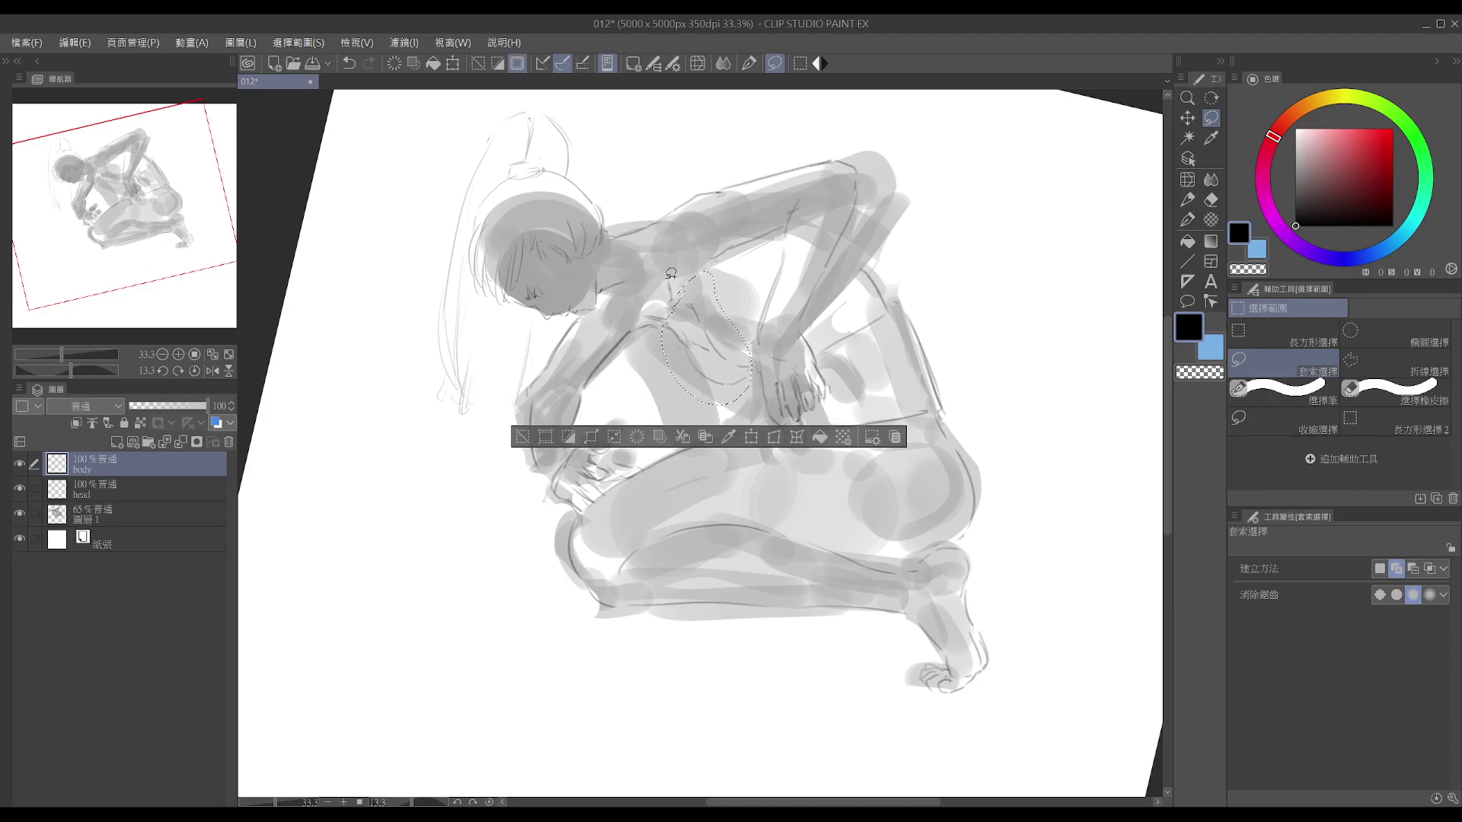
key(ctrl+Left)
key(ctrl+Left)
key(ctrl+Left)
key(ctrl+Up)
key(ctrl+Up)
key(ctrl+Left)
key(ctrl+Left)
key(ctrl+d)
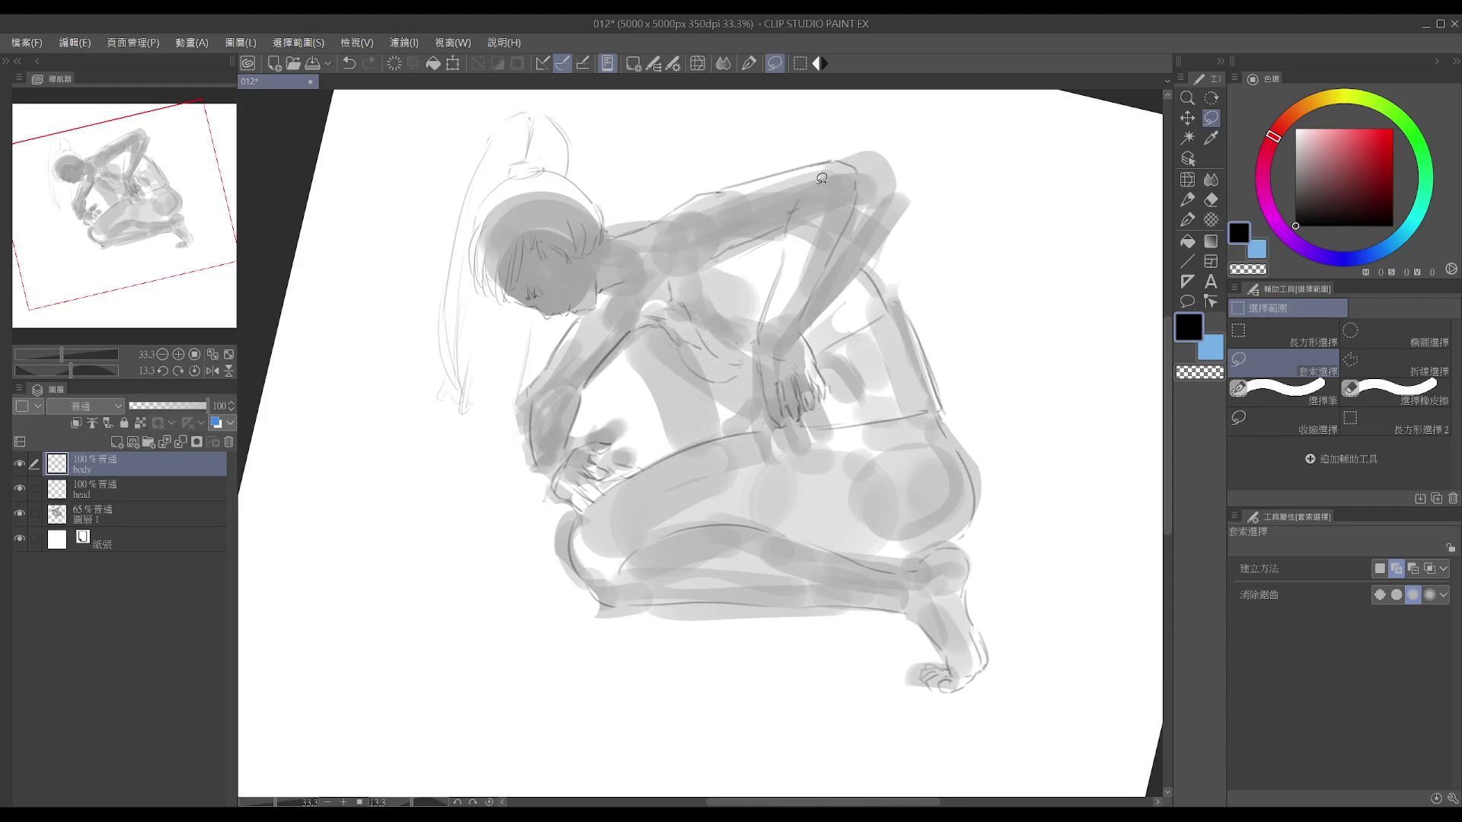
- With the canvas rotated so the torso is upright, rework the upper chest contour near the armpit using eraser and pencil
key(e)
key(shift+space)
drag(715, 296, 751, 319)
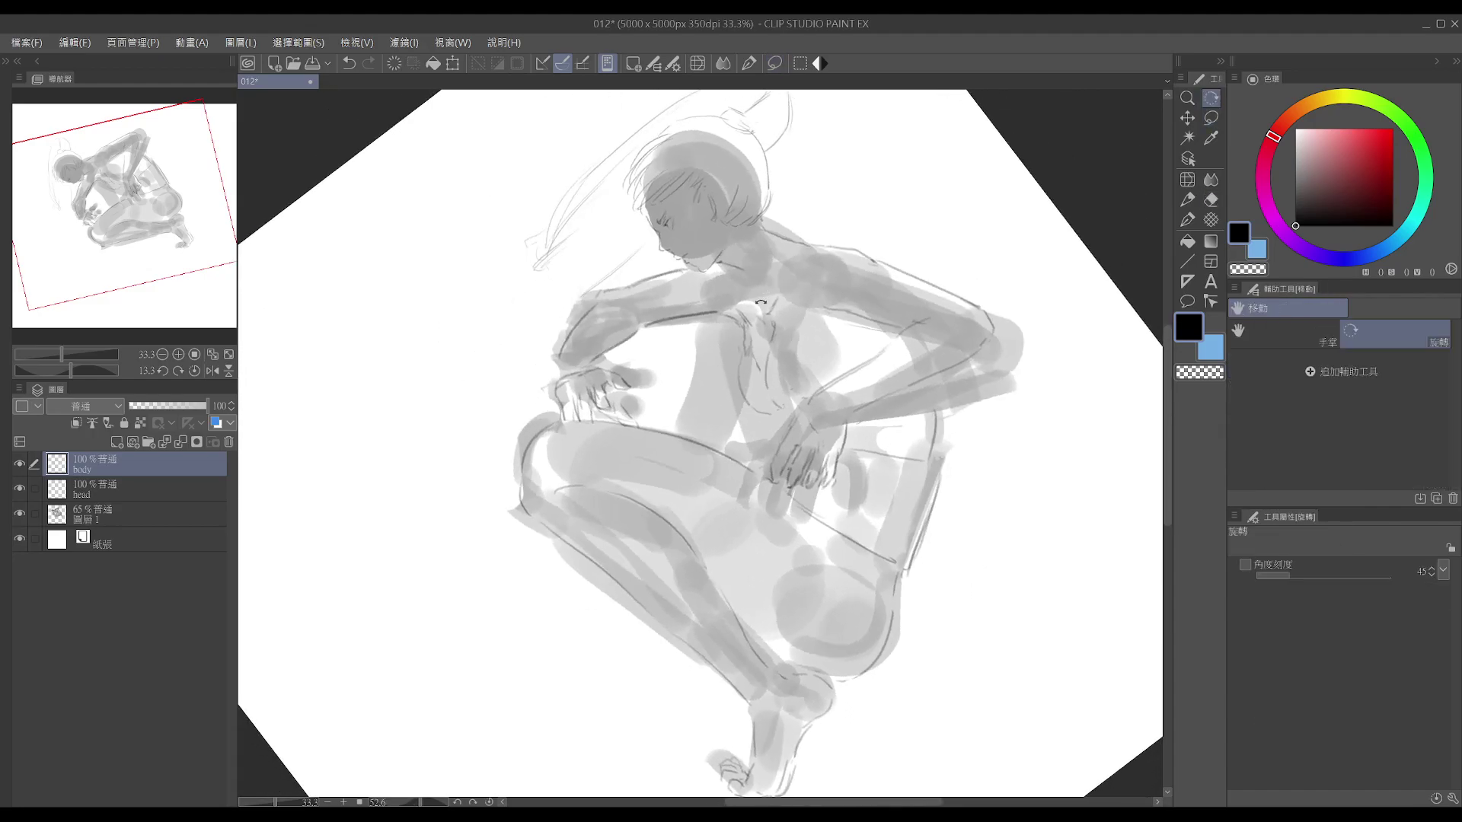
key(p)
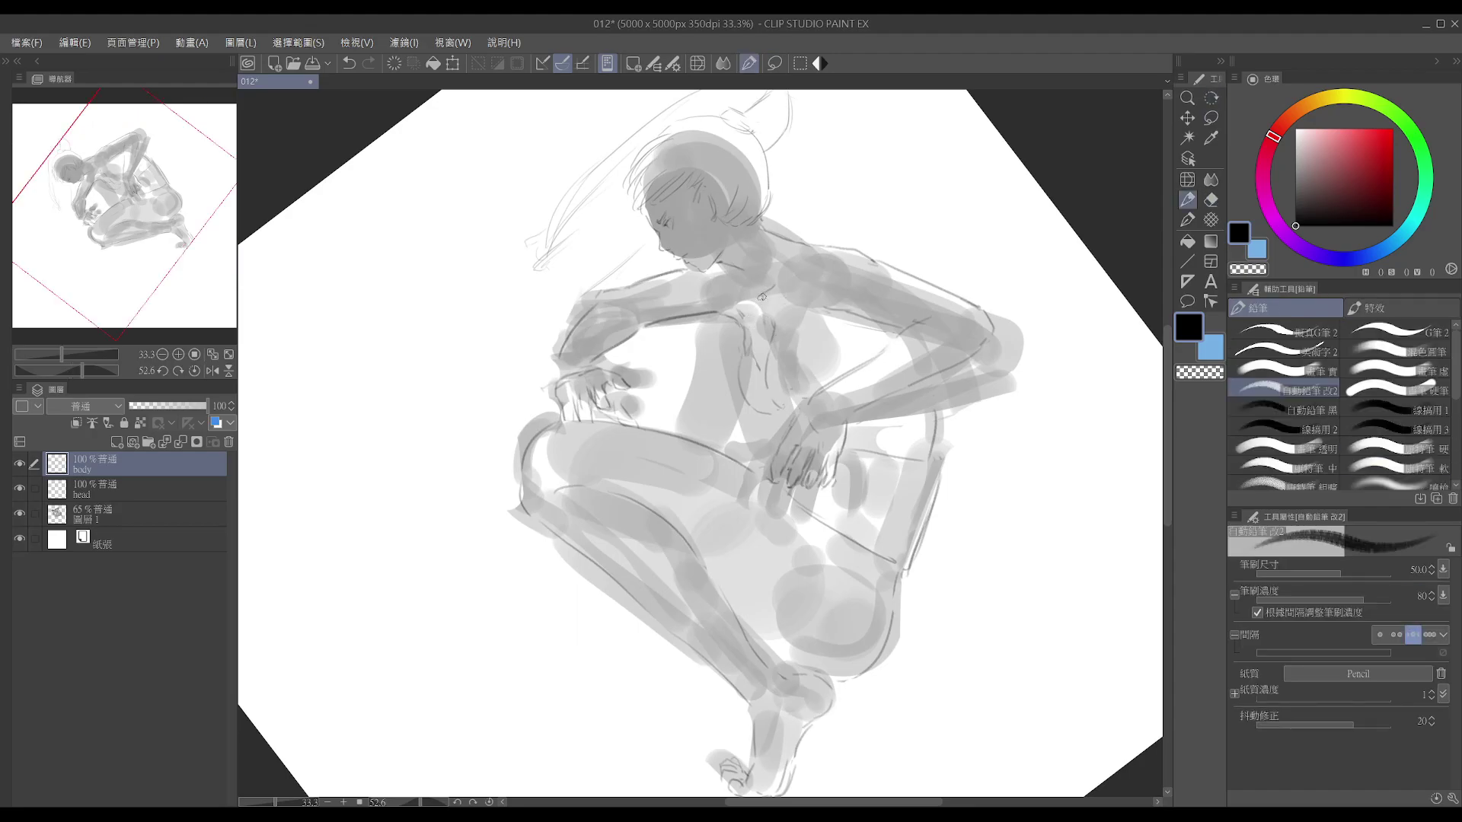
key(e)
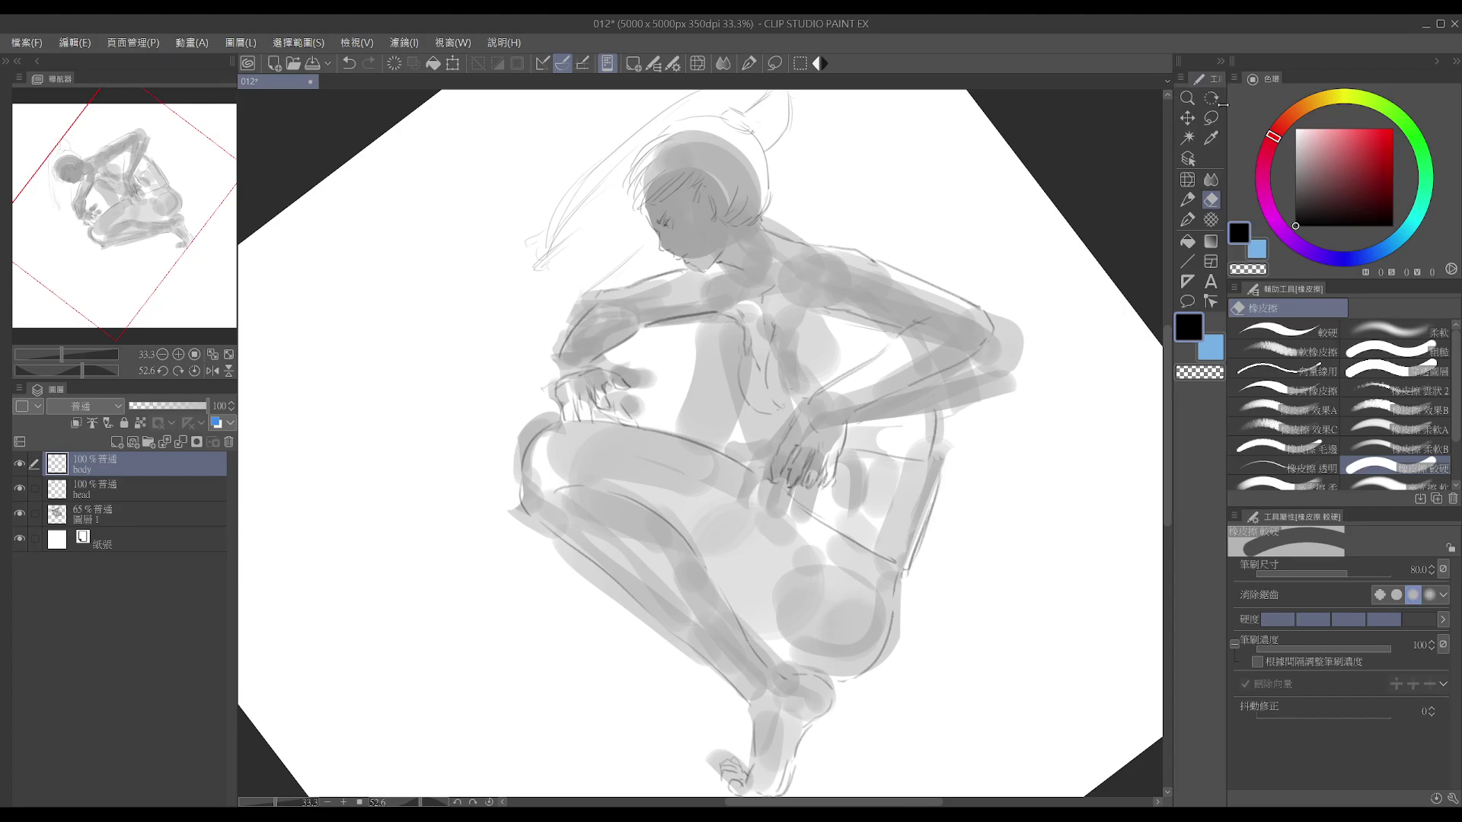
key(p)
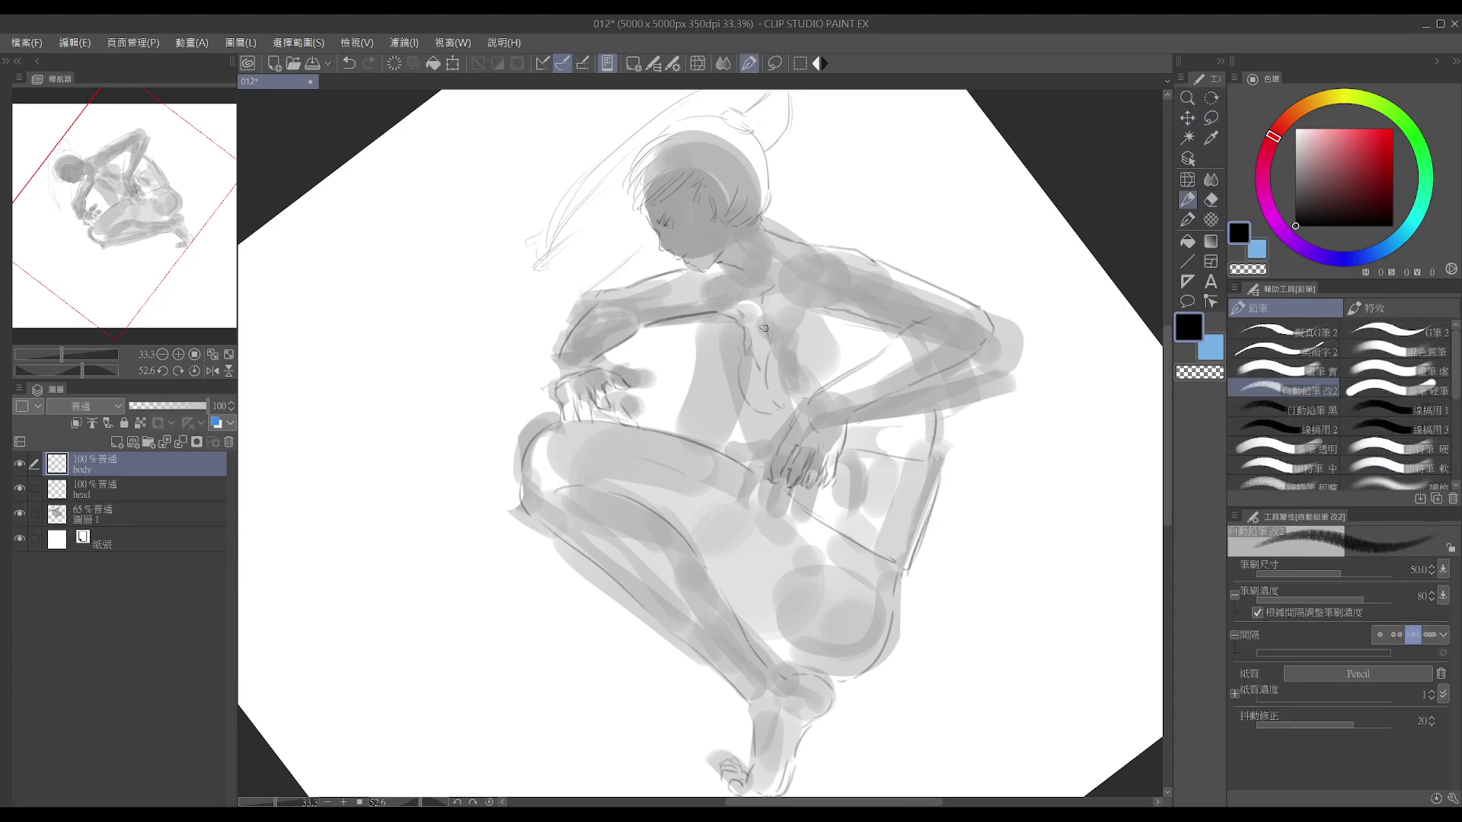
key(e)
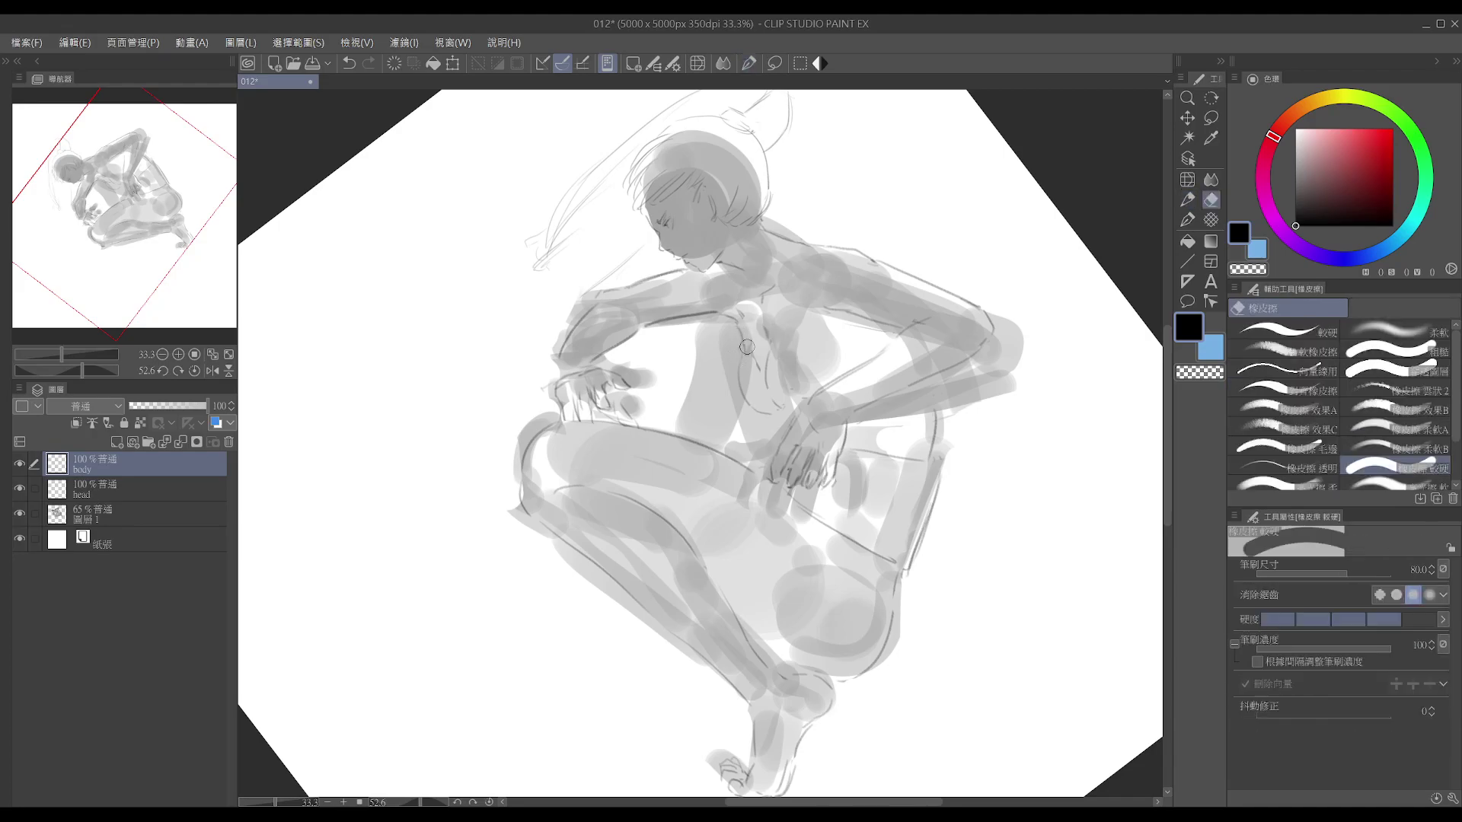
- Erase the doubled inner chest lines and redraw the chest as one cleaner curve
key(p)
key(e)
key(p)
key(e)
key(p)
key(e)
key(p)
key(e)
key(p)
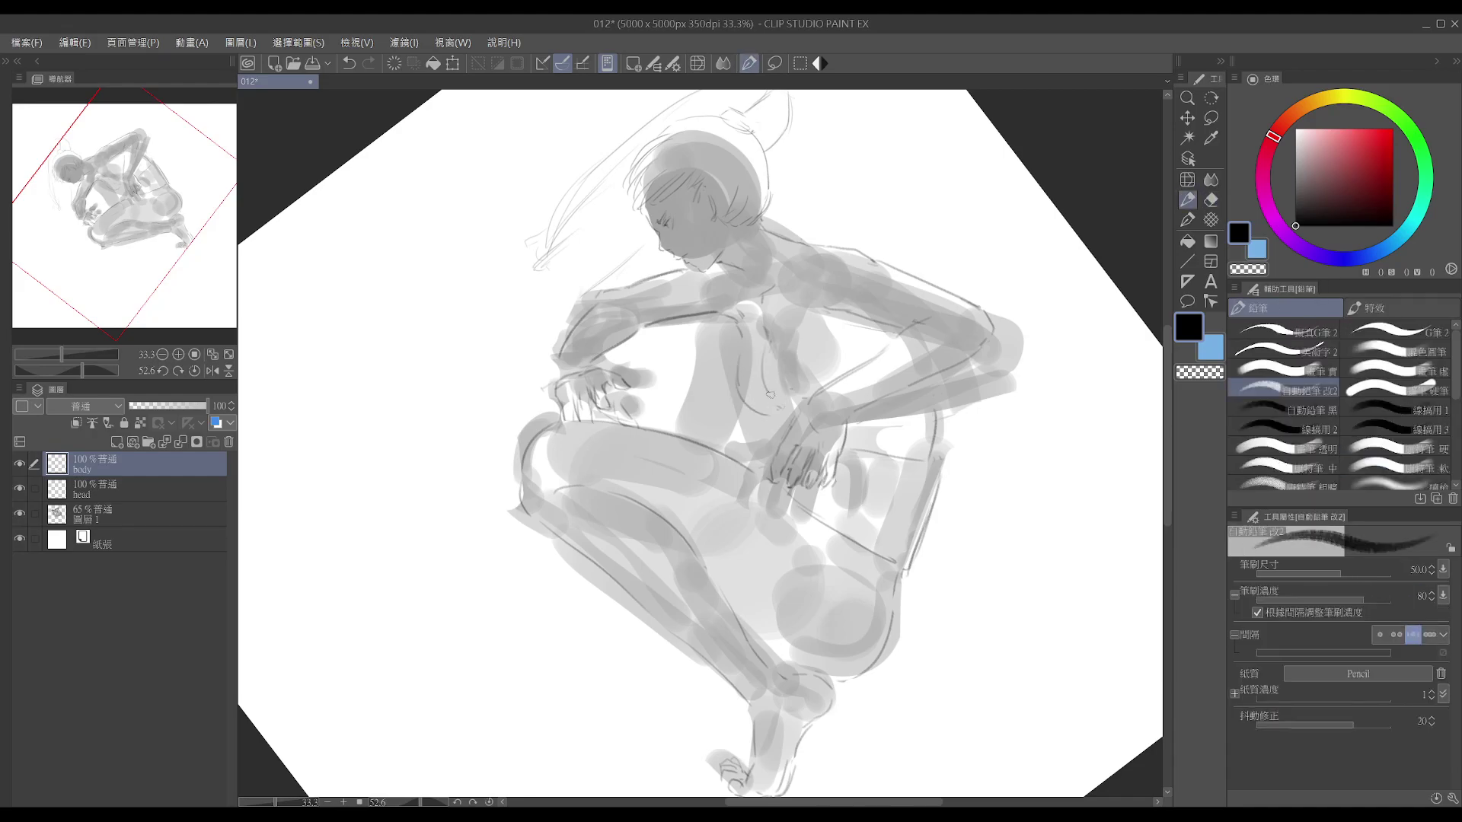
- Refine the lower chest curve, checking it with the canvas rotated back toward level
key(e)
key(p)
key(e)
key(p)
key(e)
key(p)
key(r)
drag(771, 344, 683, 411)
key(e)
key(p)
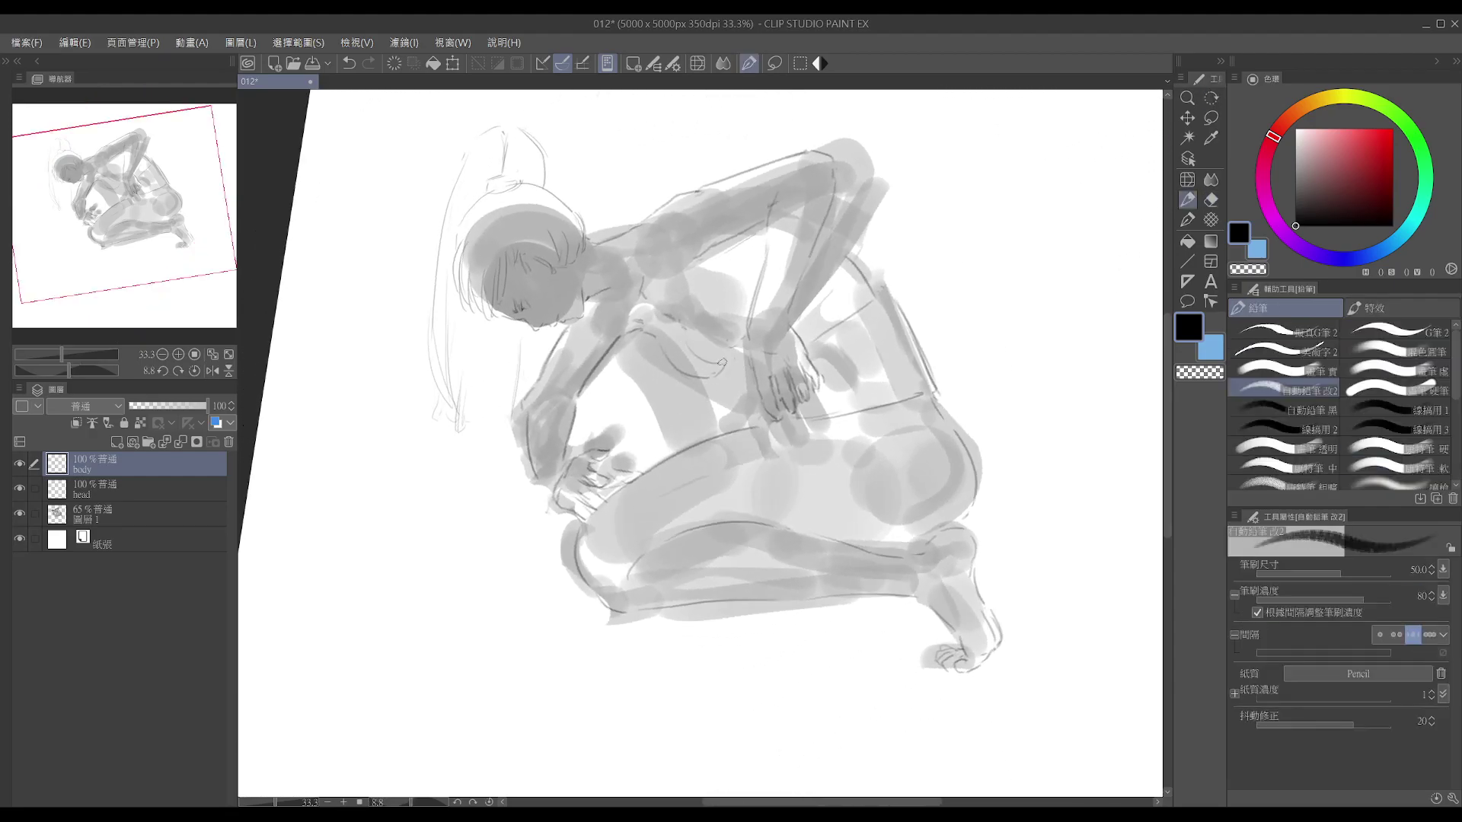
- Trim and restate the end of the lower chest line beside the lowered arm
key(e)
drag(724, 377, 733, 367)
key(p)
key(e)
key(p)
key(e)
- Erase the waistline beside the hip and the sketched hand resting at the waist
drag(805, 424, 903, 399)
key(e)
drag(836, 412, 909, 392)
key(p)
key(e)
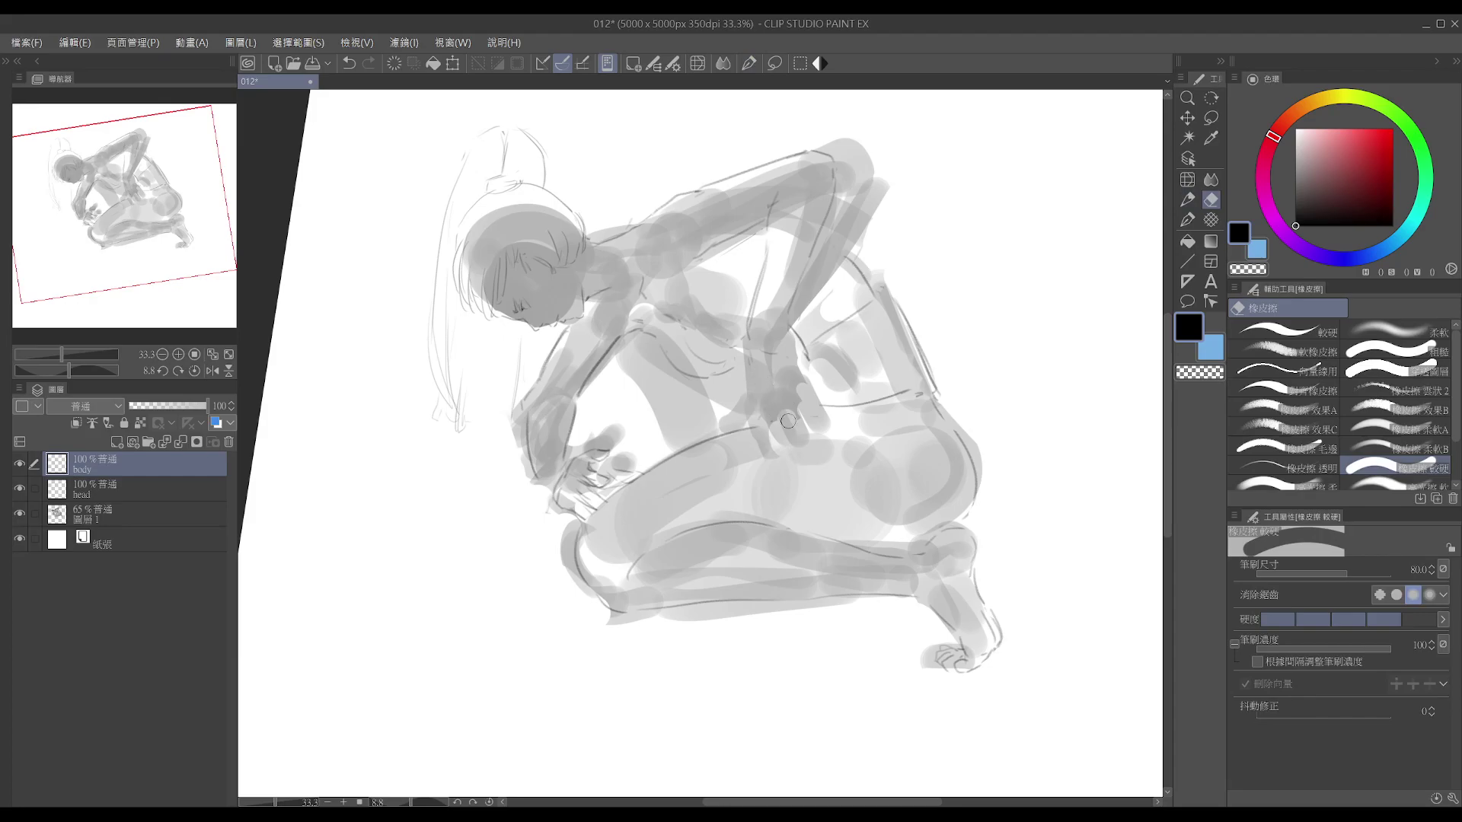
- Redraw the wrist and back of the hand resting at the waist in pencil
key(p)
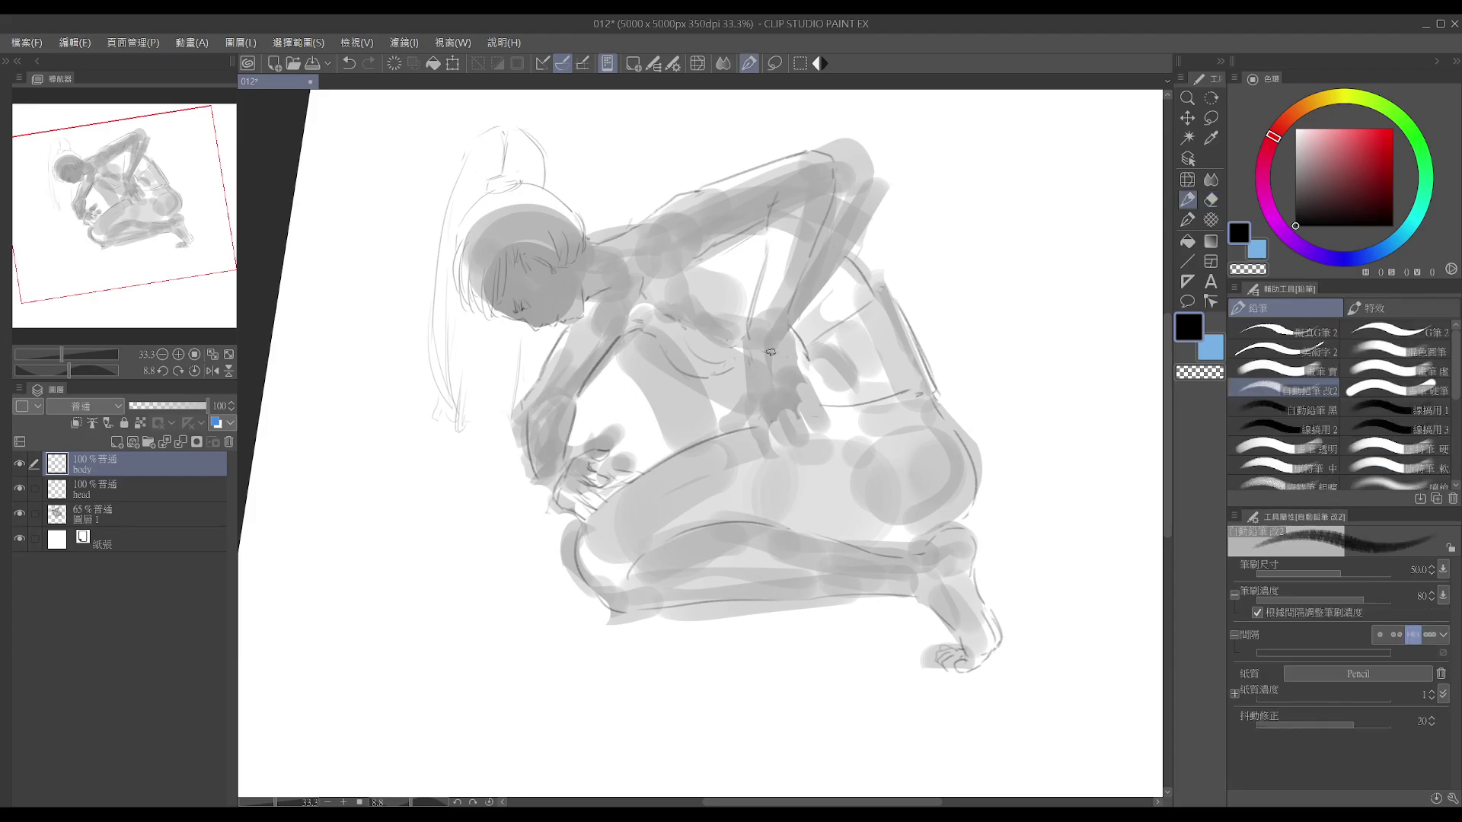
key(e)
key(p)
drag(788, 332, 800, 368)
key(e)
key(p)
key(e)
- Erase the remaining waistline and finish the fingers and surrounding torso lines around the resting hand
drag(824, 407, 914, 390)
key(p)
key(e)
key(p)
key(e)
mouse_move(816, 343)
mouse_down()
mouse_move(874, 297)
mouse_move(820, 347)
mouse_up()
key(p)
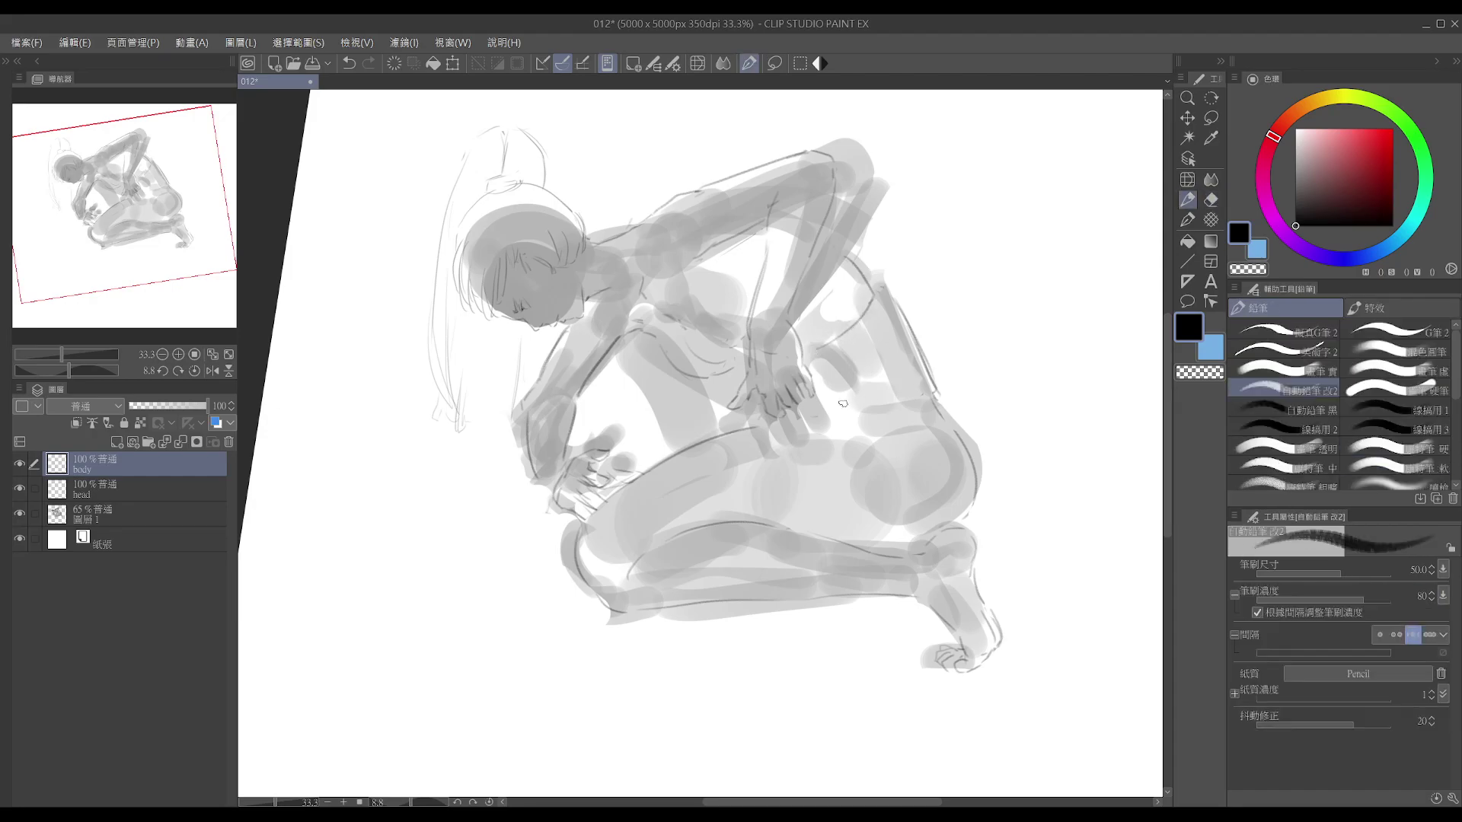
- Adjust the curved line across the ribs, redraw the waistline from hand to back and erase the old lower back contour
key(e)
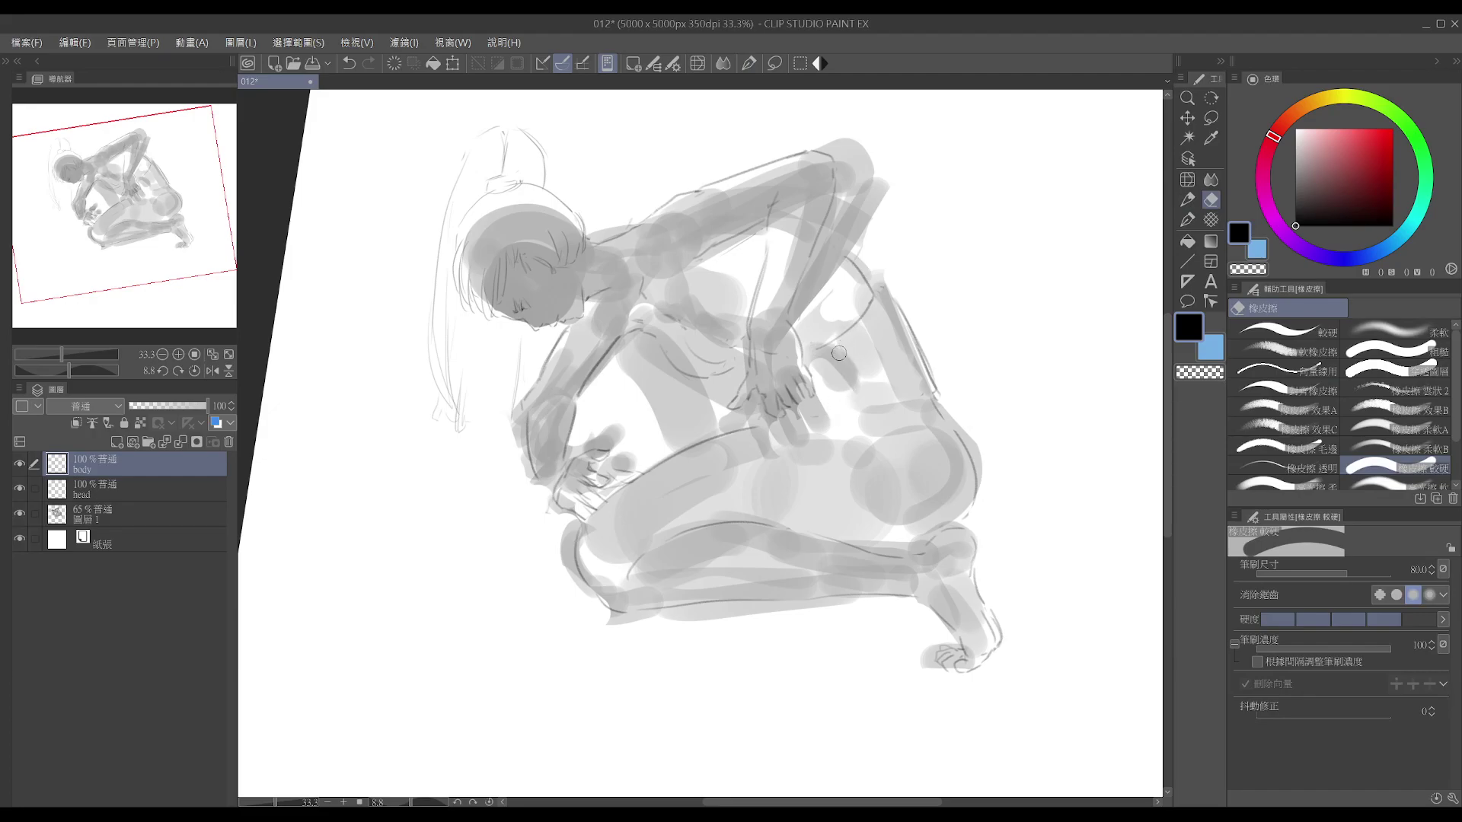
key(p)
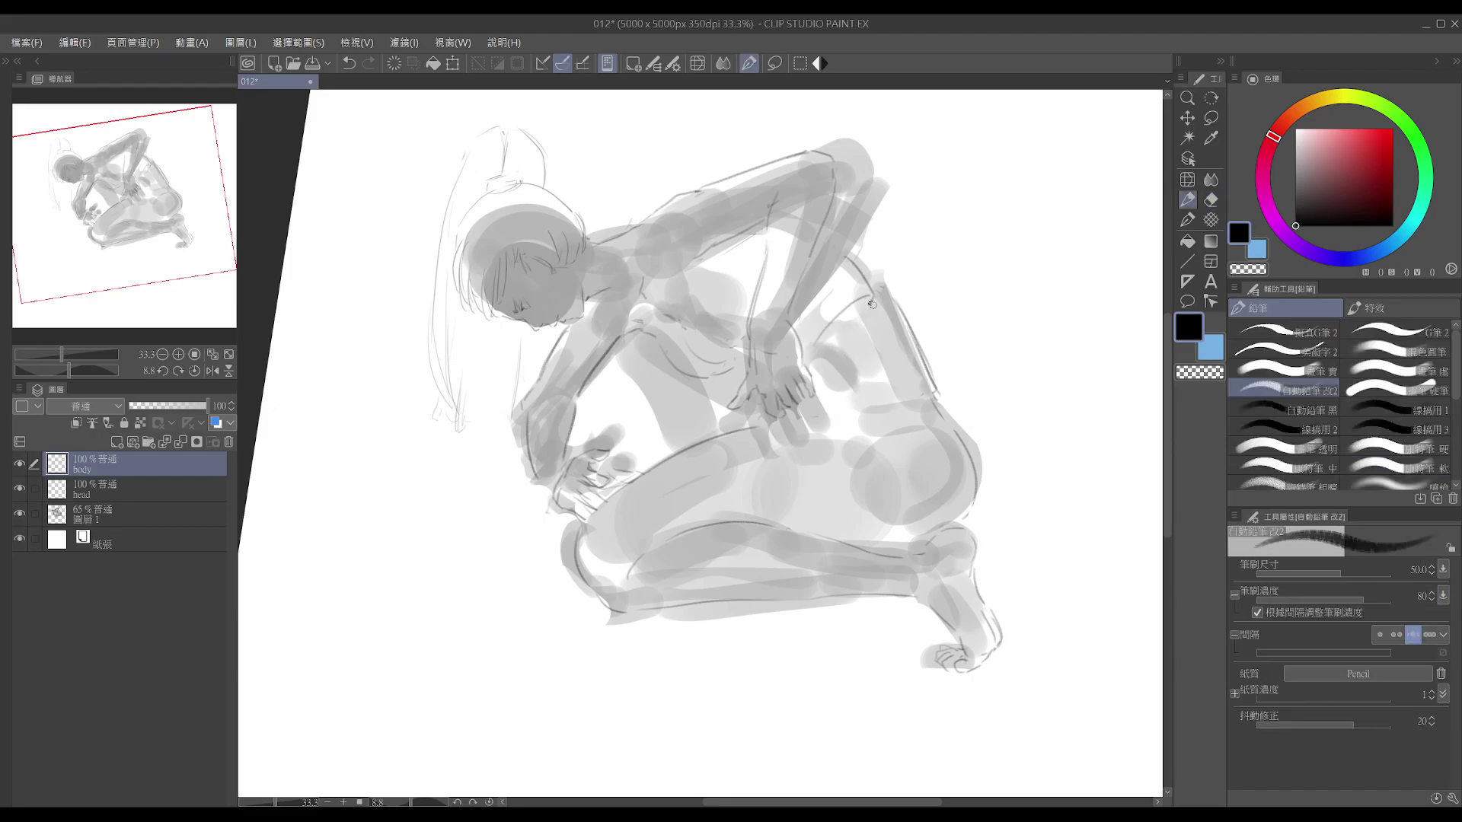
drag(832, 406, 932, 389)
key(e)
drag(921, 335, 933, 388)
- Extend the rib line to the back edge and redraw the lower back contour down to the waistline
key(p)
drag(871, 291, 893, 291)
drag(927, 383, 903, 306)
drag(927, 381, 907, 329)
drag(930, 390, 903, 303)
drag(905, 305, 930, 390)
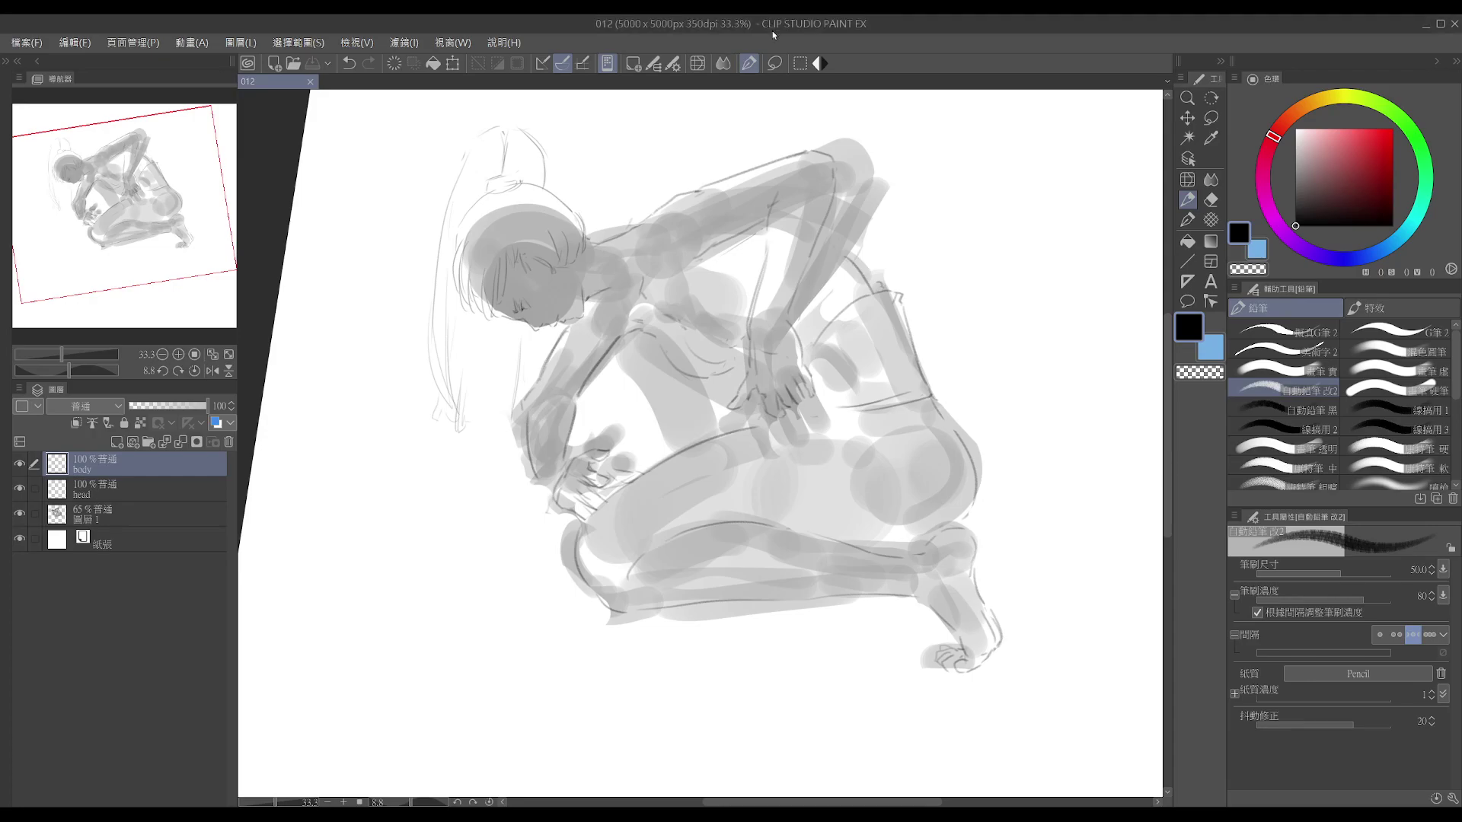
- Undo the last three strokes and rework the lower chest line beside the forearm with eraser and pencil
drag(751, 304, 771, 319)
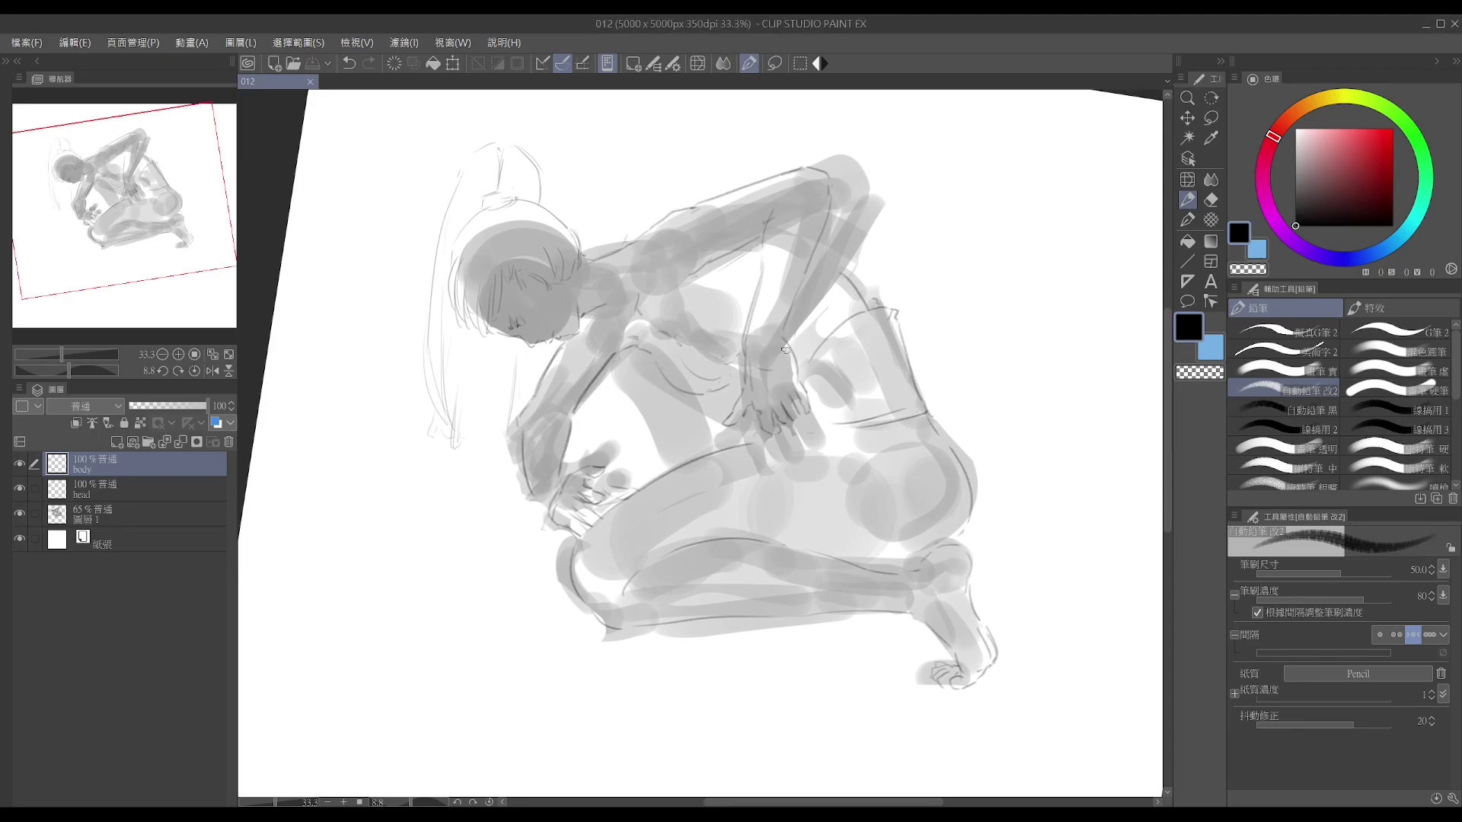
mouse_move(721, 377)
mouse_down()
mouse_move(740, 368)
mouse_move(711, 371)
mouse_move(732, 375)
mouse_up()
key(ctrl+z)
key(ctrl+z)
key(ctrl+z)
key(e)
key(p)
- Compare the chest drawing with and without the last stroke
key(ctrl+z)
key(ctrl+y)
key(ctrl+z)
key(ctrl+y)
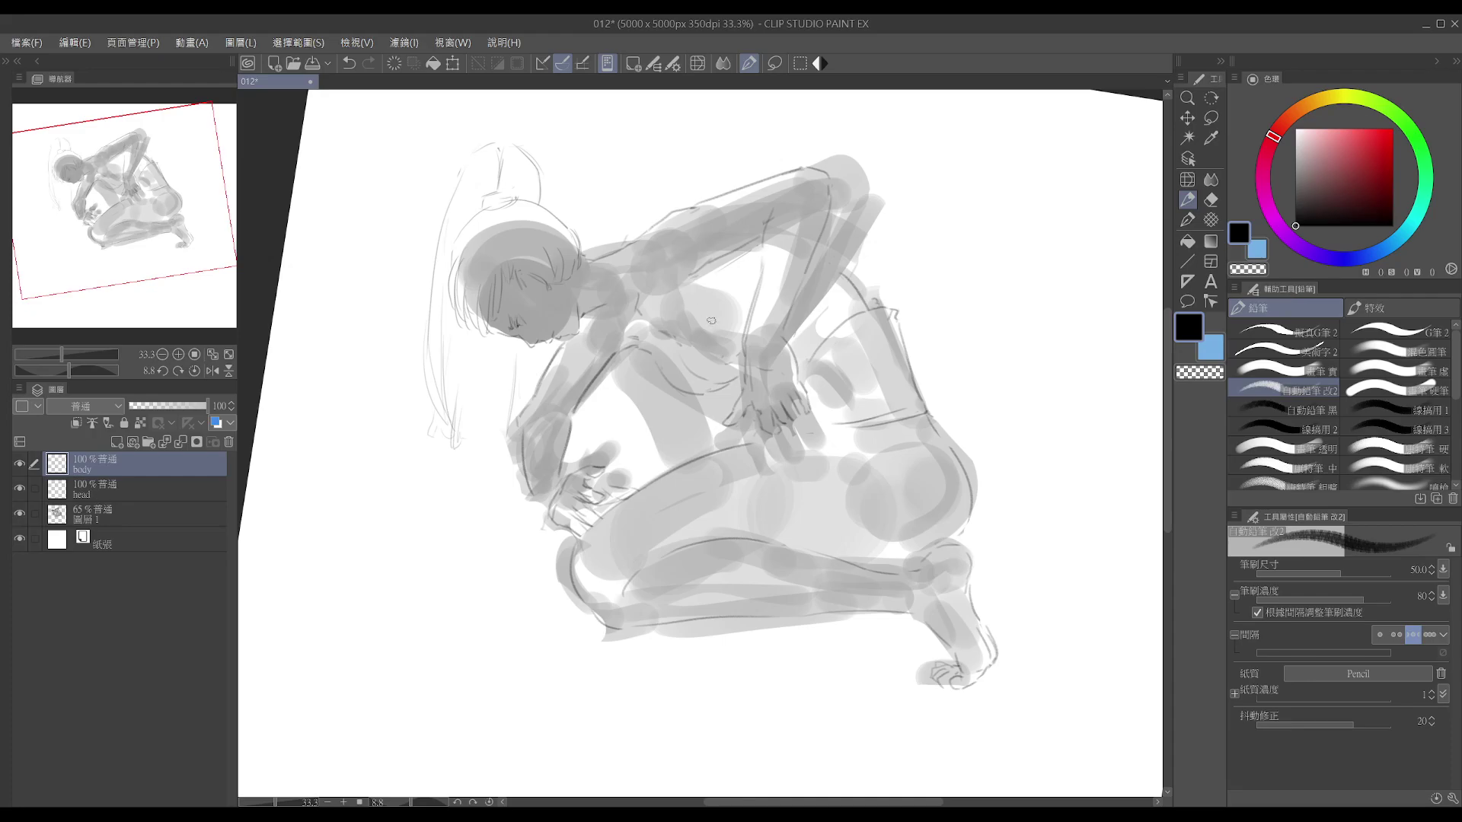
- Draw a short mark at the shoulder beside the neck, undo the last stroke and check the whole figure
drag(641, 218, 639, 261)
key(ctrl+z)
scroll(765, 236, down, 2)
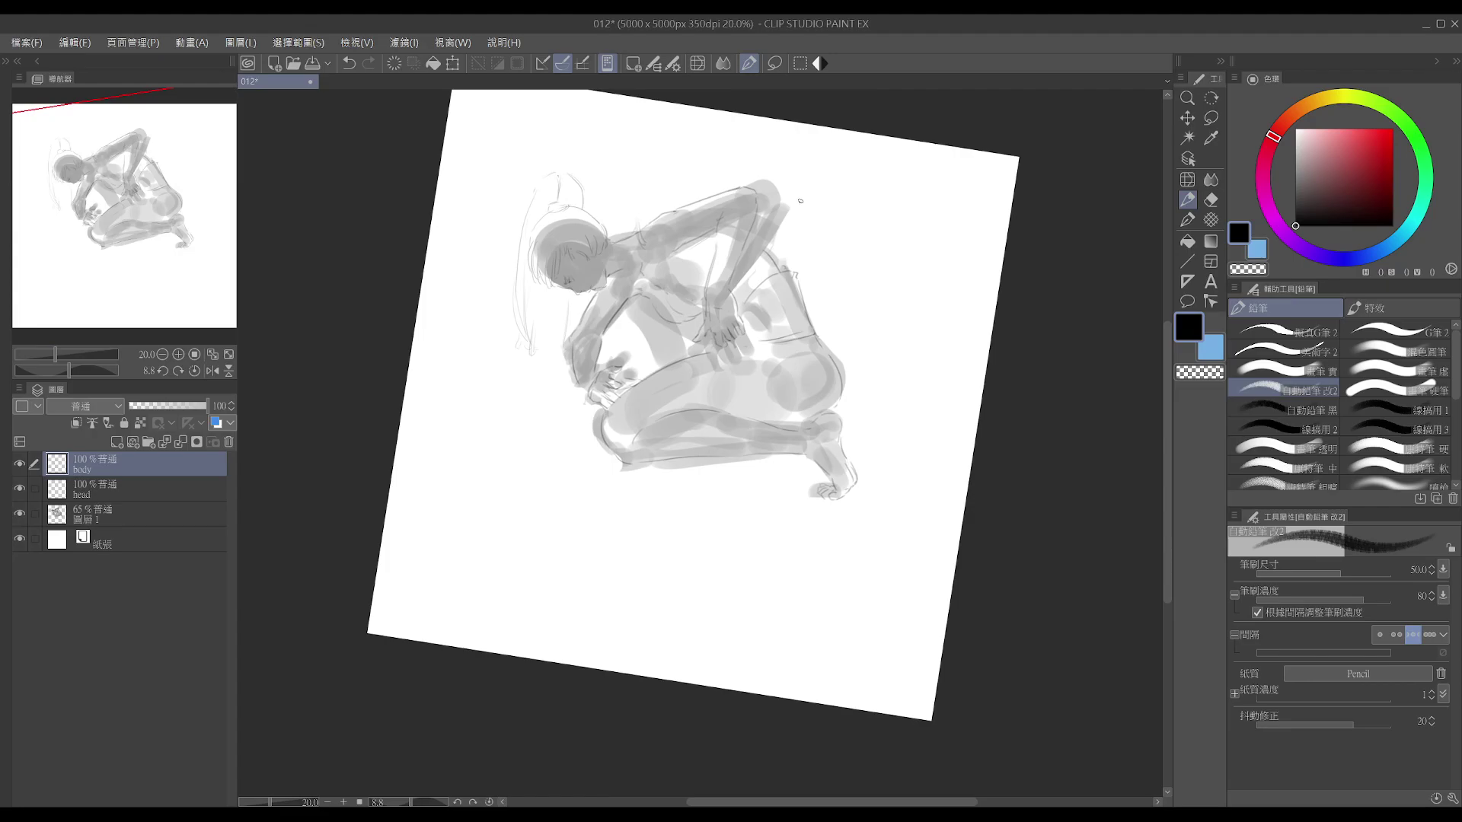
scroll(800, 201, up, 1)
drag(820, 253, 831, 247)
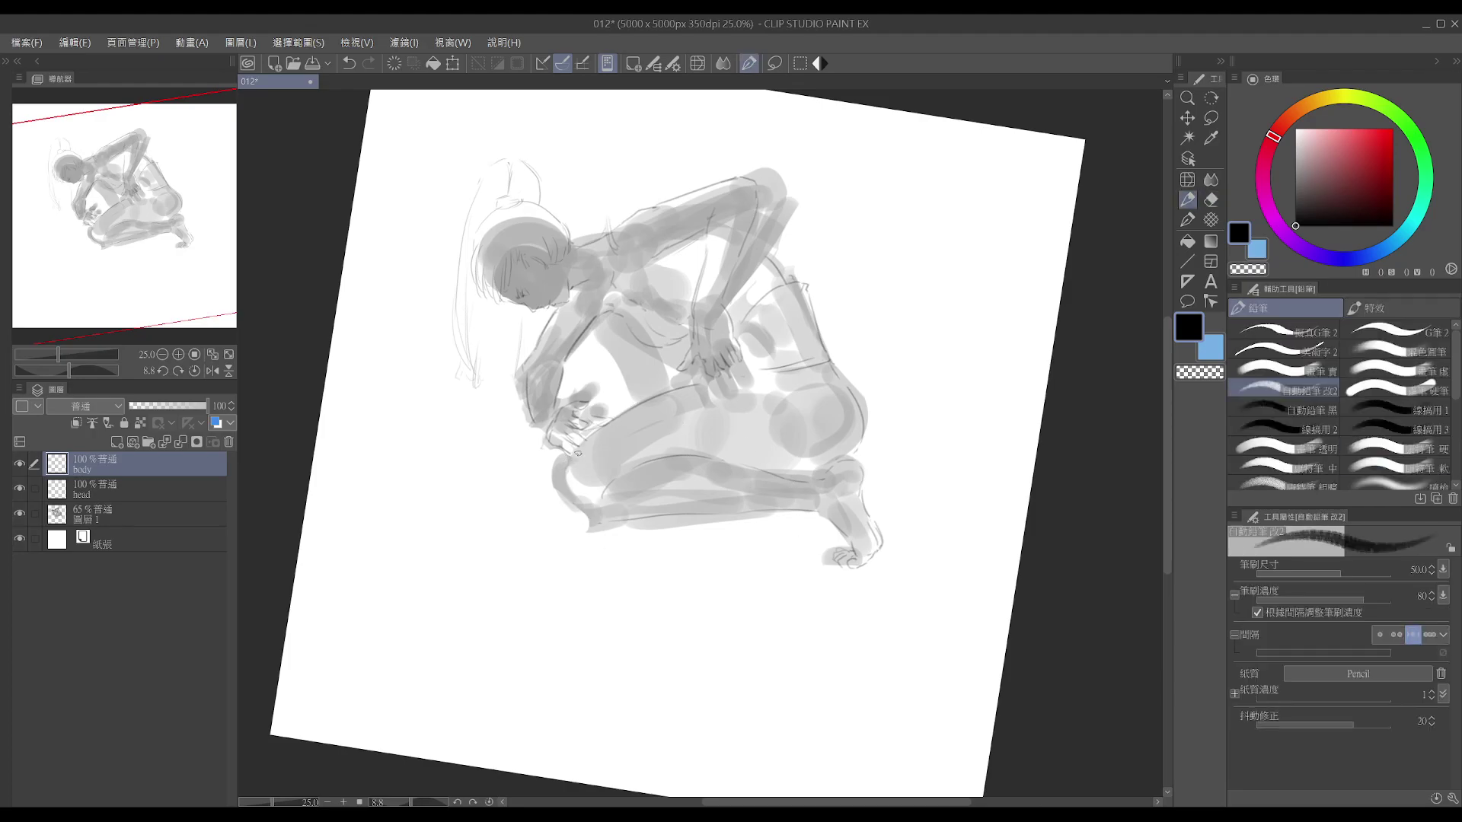
- Try to redraw the upper contour of the thigh from the knee toward the waist
key(e)
key(p)
mouse_move(578, 464)
mouse_down()
mouse_move(586, 492)
mouse_move(591, 437)
mouse_move(667, 393)
mouse_up()
key(e)
key(p)
key(ctrl+z)
key(ctrl+z)
- Touch up the thigh contour beneath the hand on the knee and restate the front of the knee
key(e)
key(p)
key(e)
key(p)
drag(596, 438, 675, 388)
key(ctrl+z)
drag(626, 450, 735, 397)
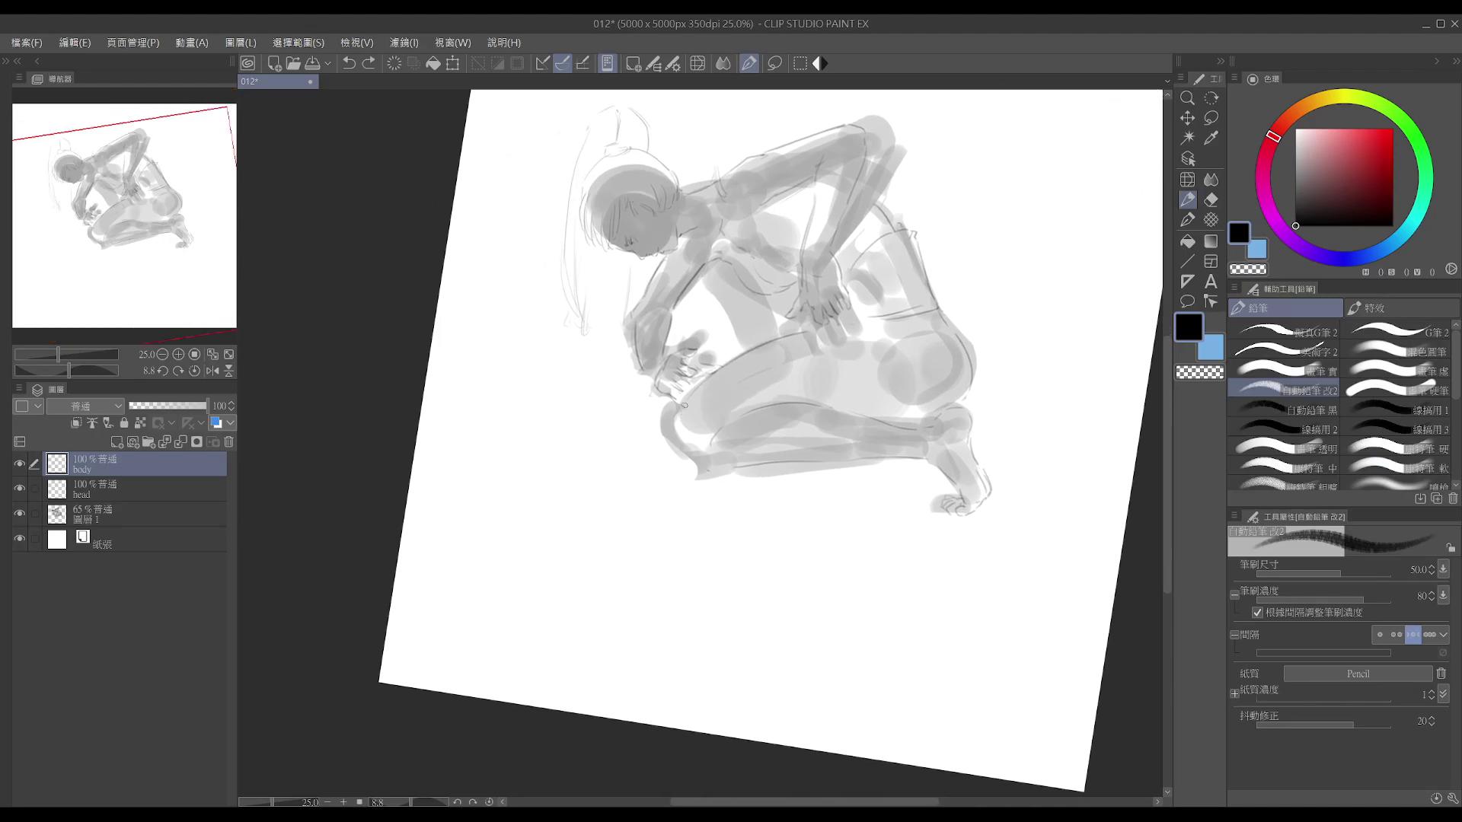
drag(683, 417, 702, 457)
- With the canvas tilted, erase the underside line of the folded lower leg and try a replacement stroke
key(e)
drag(826, 396, 729, 462)
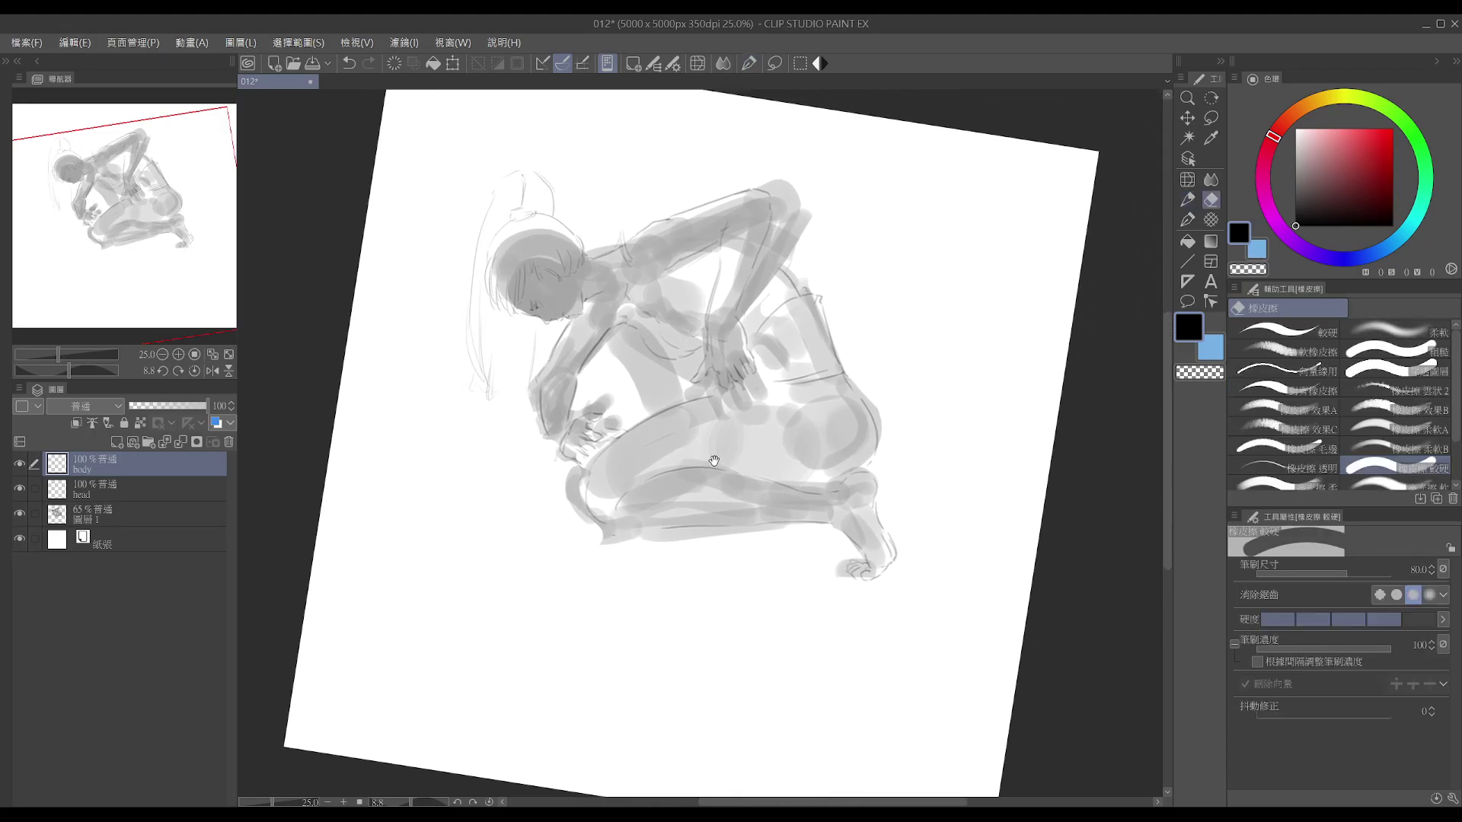
key(r)
mouse_move(853, 318)
mouse_down()
mouse_move(819, 287)
mouse_move(884, 250)
mouse_up()
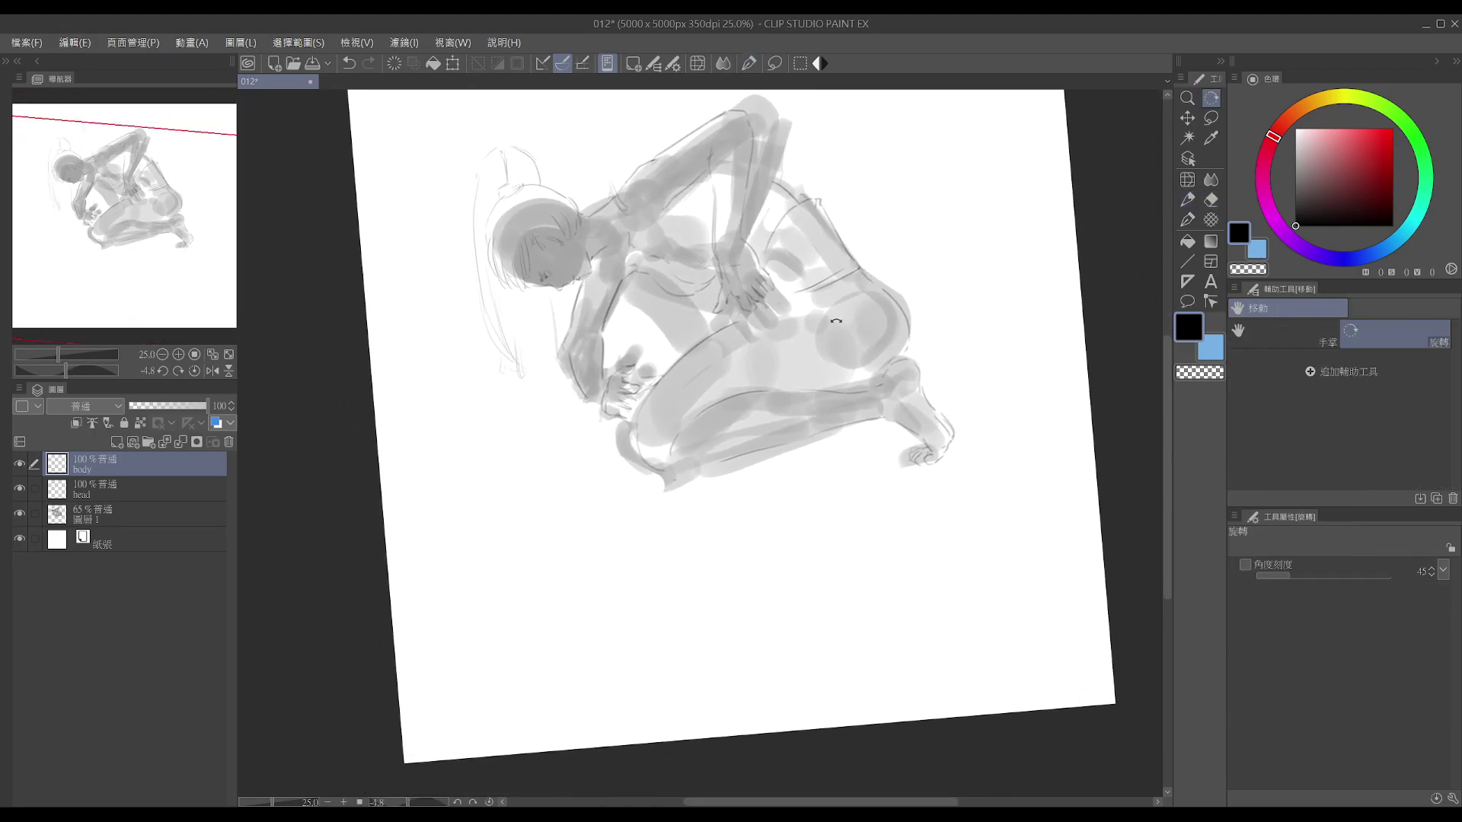
key(e)
drag(754, 456, 715, 469)
key(p)
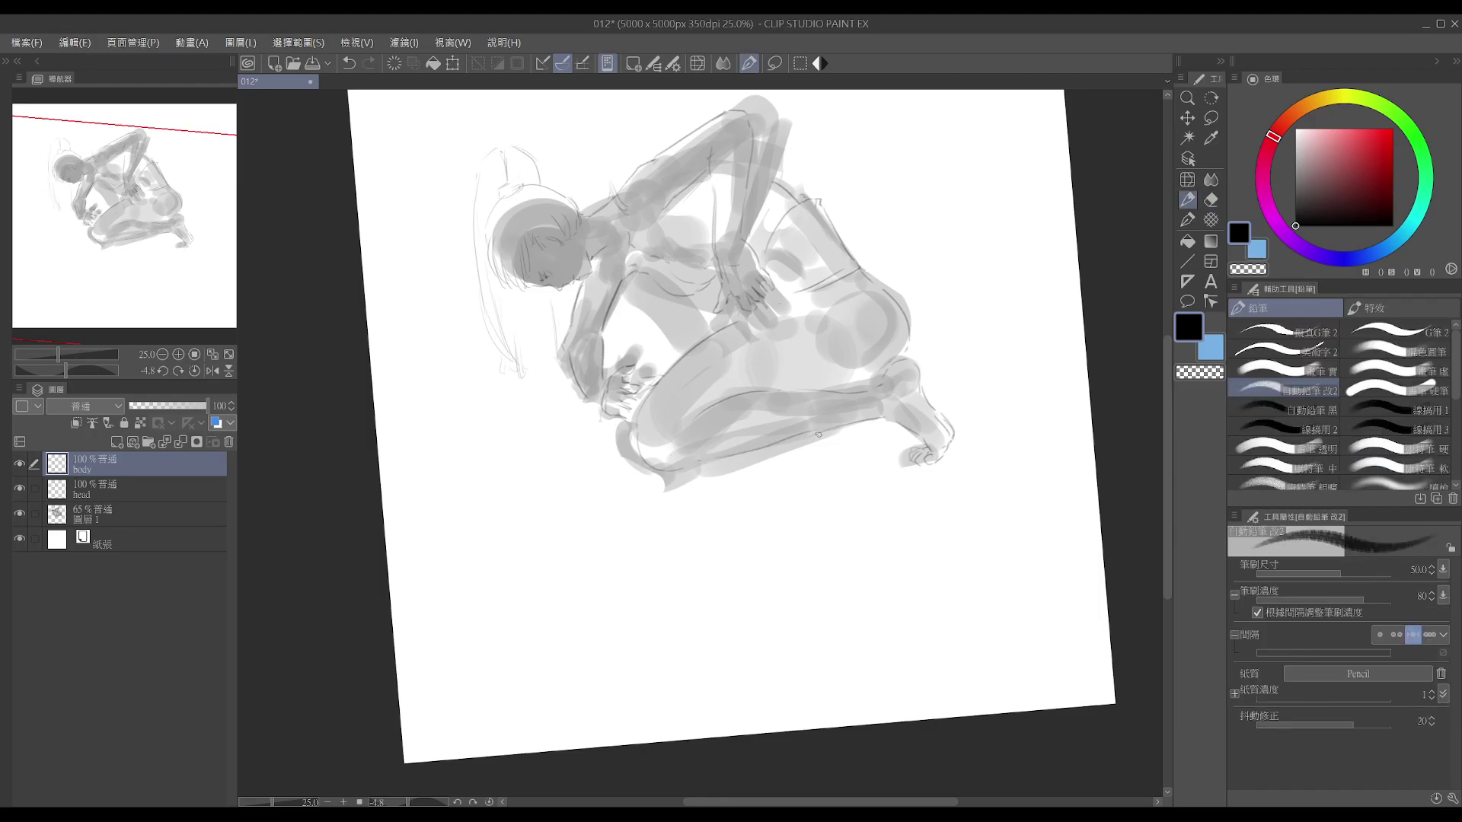
drag(715, 456, 839, 423)
key(ctrl+z)
- Clean up and redraw the underside contour of the folded lower leg
scroll(812, 402, down, 2)
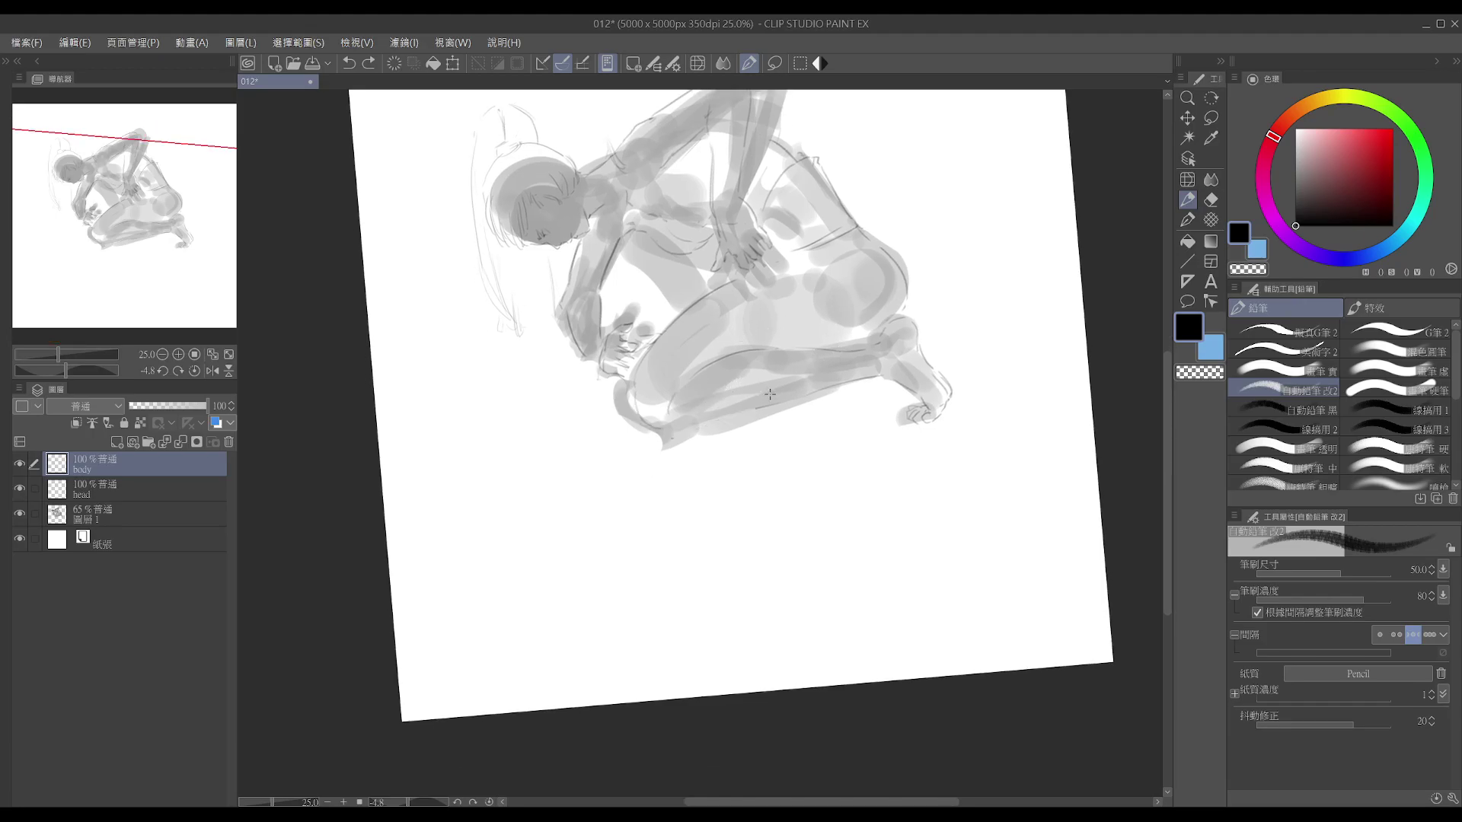
key(e)
click(820, 398)
key(p)
drag(759, 404, 849, 383)
- Thin out the lower leg's underside line and restate the calf's upper contour toward the ankle
key(e)
drag(755, 405, 858, 377)
key(p)
key(e)
key(p)
drag(826, 335, 885, 325)
mouse_move(783, 347)
mouse_down()
mouse_move(829, 336)
mouse_move(833, 353)
mouse_up()
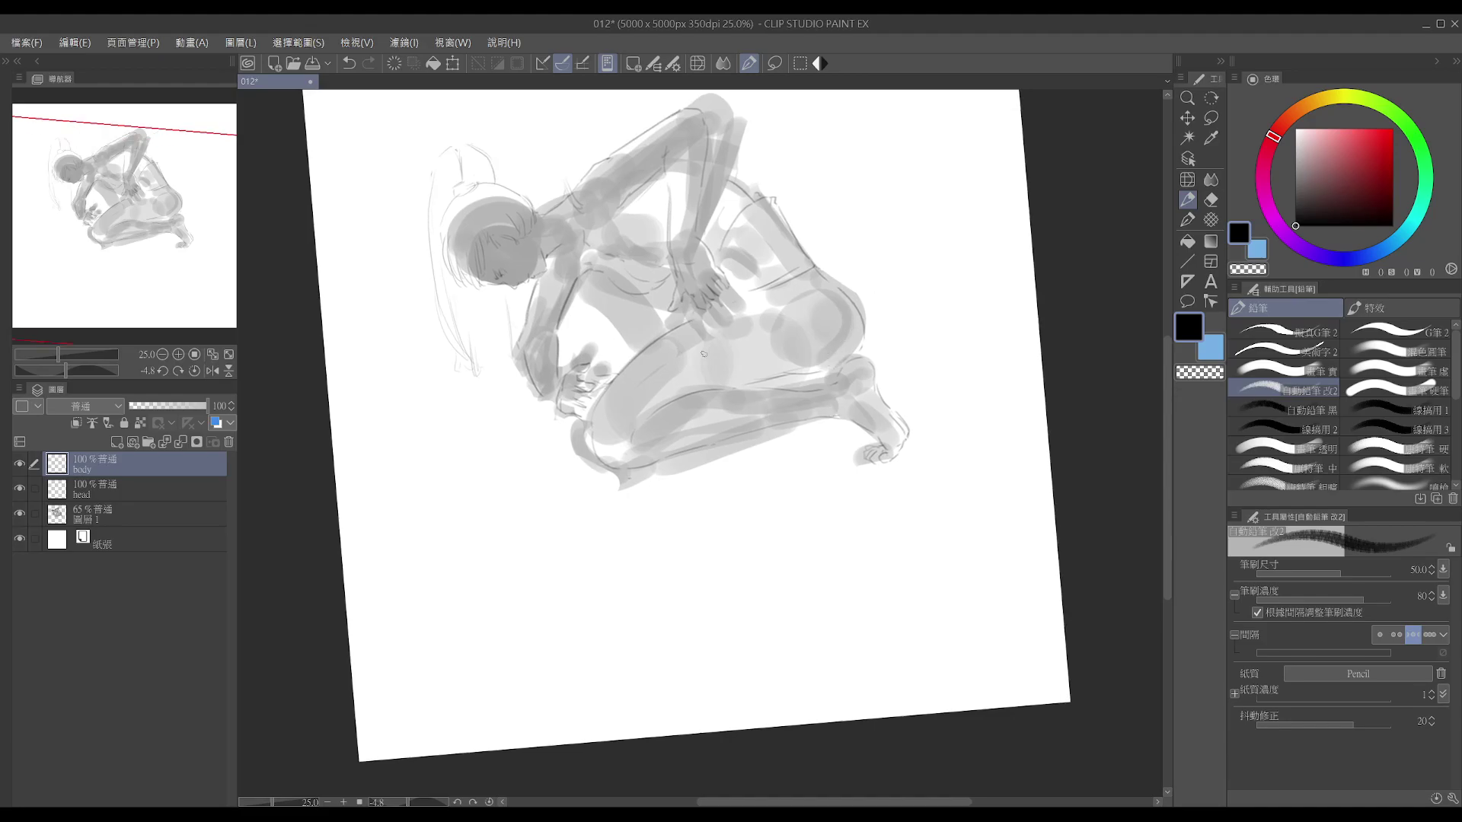
- Reset the canvas rotation, lasso the lower leg and foot, nudge them slightly up and left with the transform, and deselect
key(e)
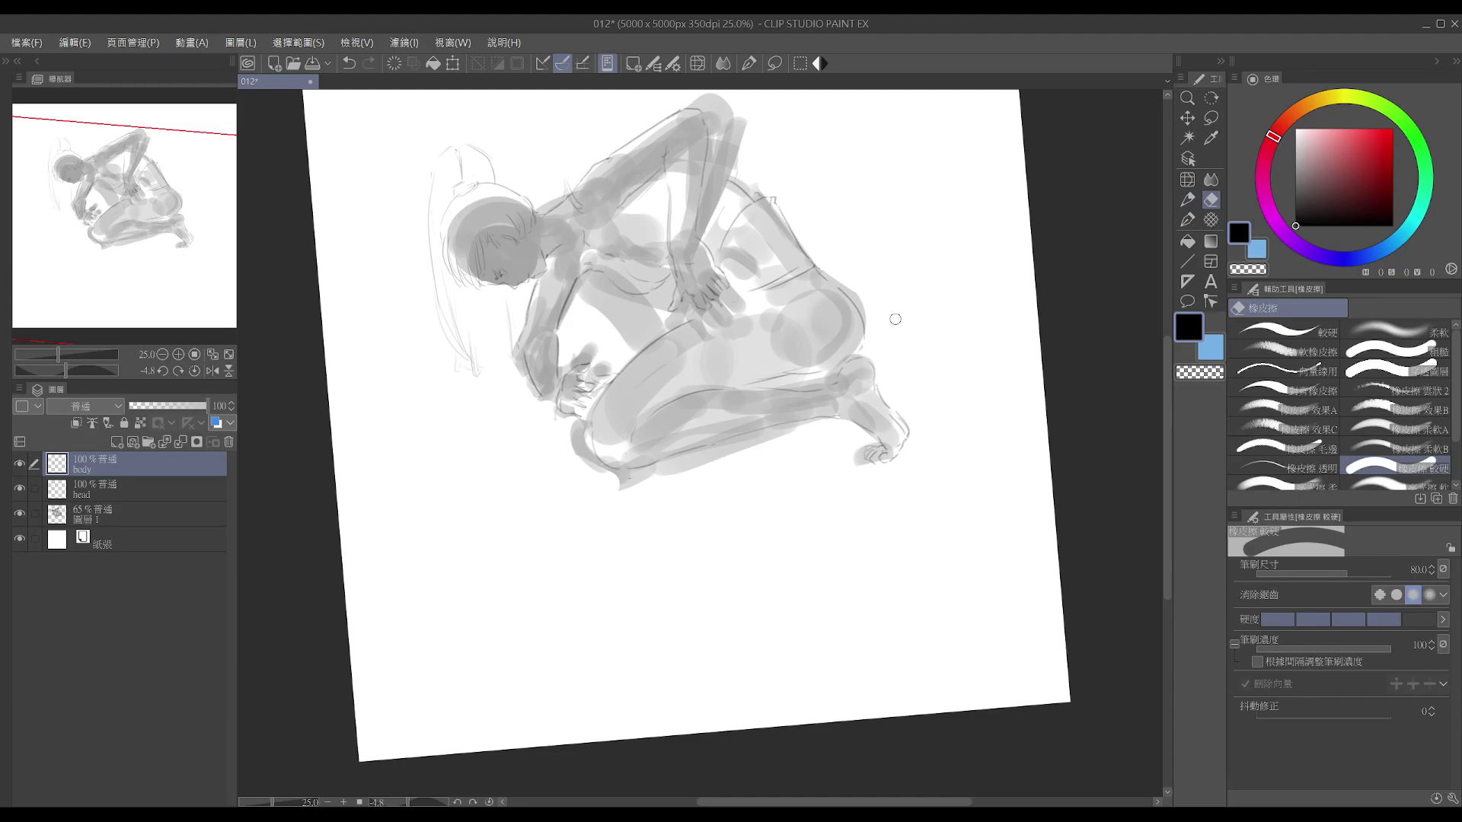
click(489, 802)
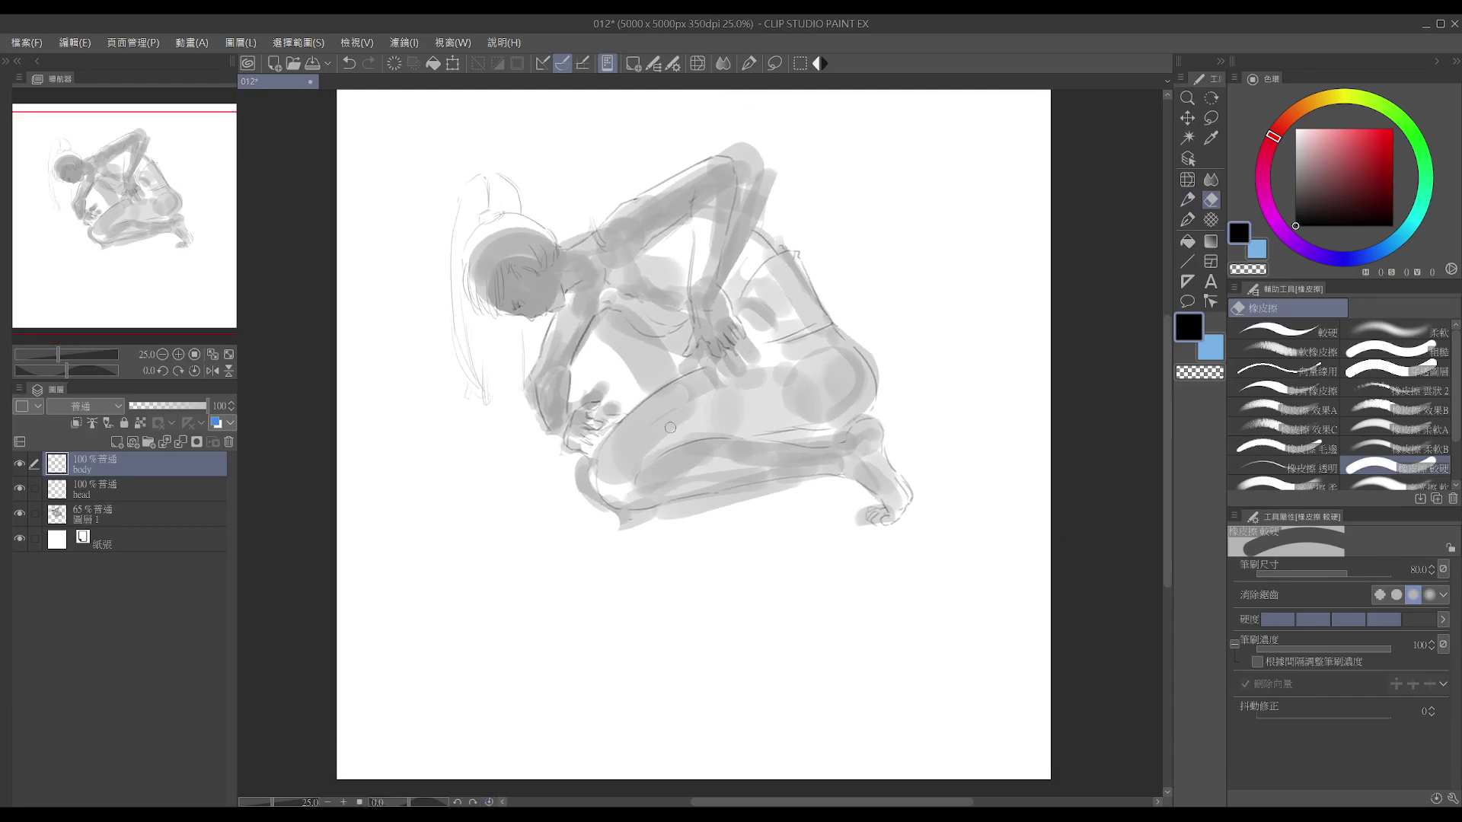
key(p)
click(1211, 117)
mouse_move(653, 553)
mouse_down()
mouse_move(935, 430)
mouse_move(846, 407)
mouse_move(667, 426)
mouse_move(625, 461)
mouse_move(621, 497)
mouse_move(653, 549)
mouse_up()
key(ctrl+t)
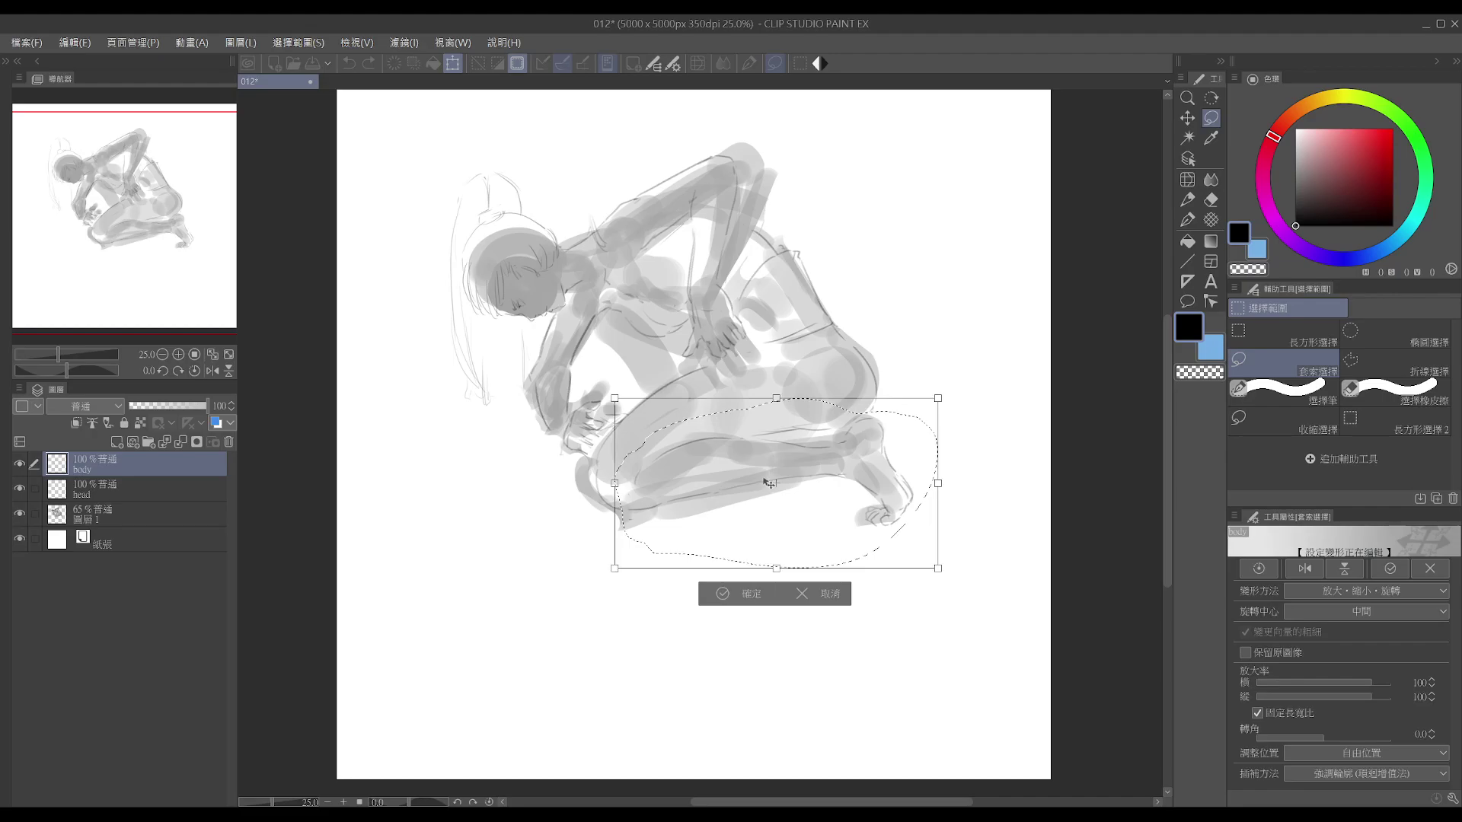
key(Return)
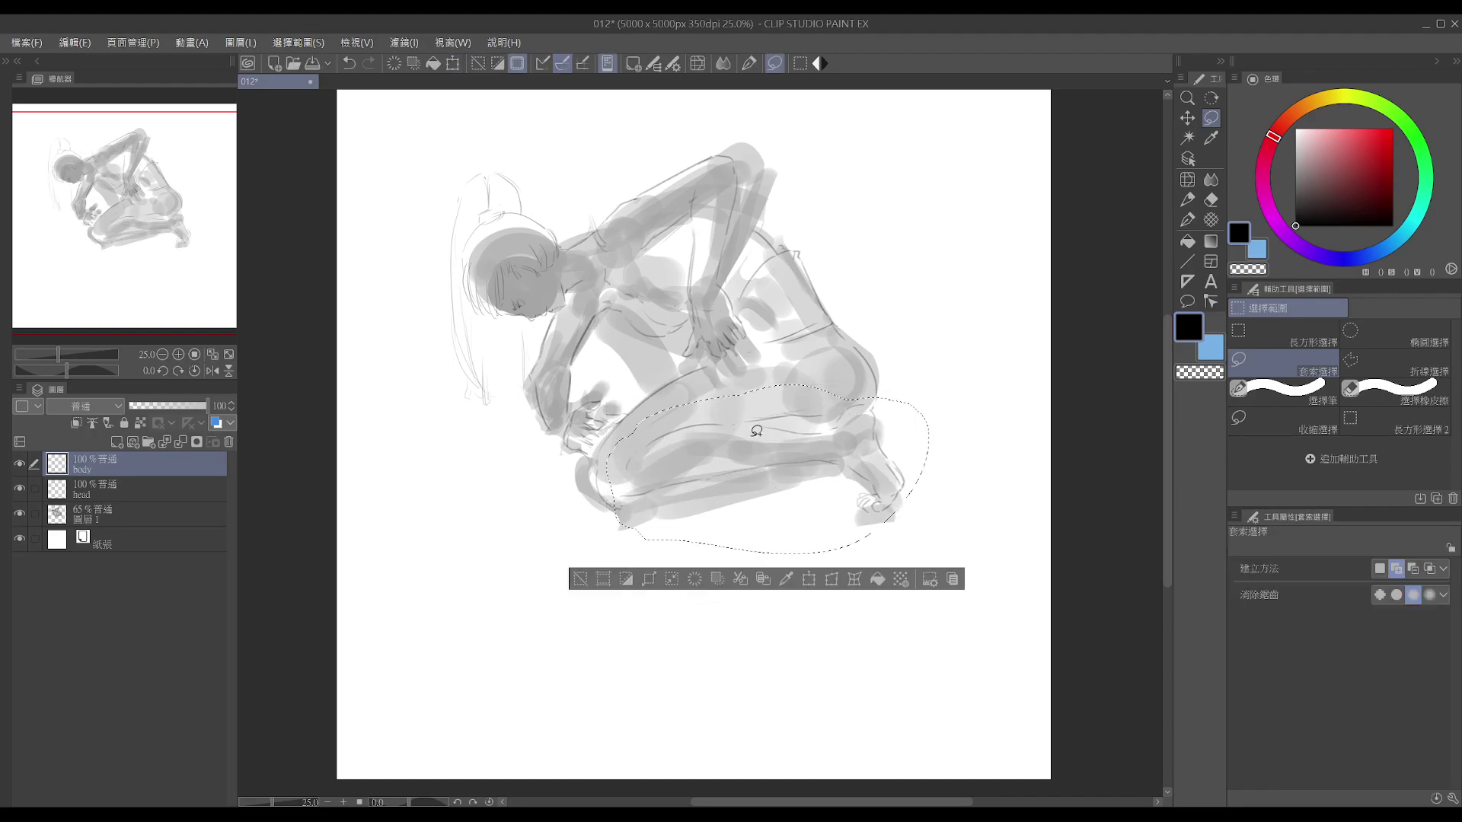
key(ctrl+d)
- Reconnect the ankle and heel lines under the buttock with pencil and eraser, undoing the last two strokes
key(e)
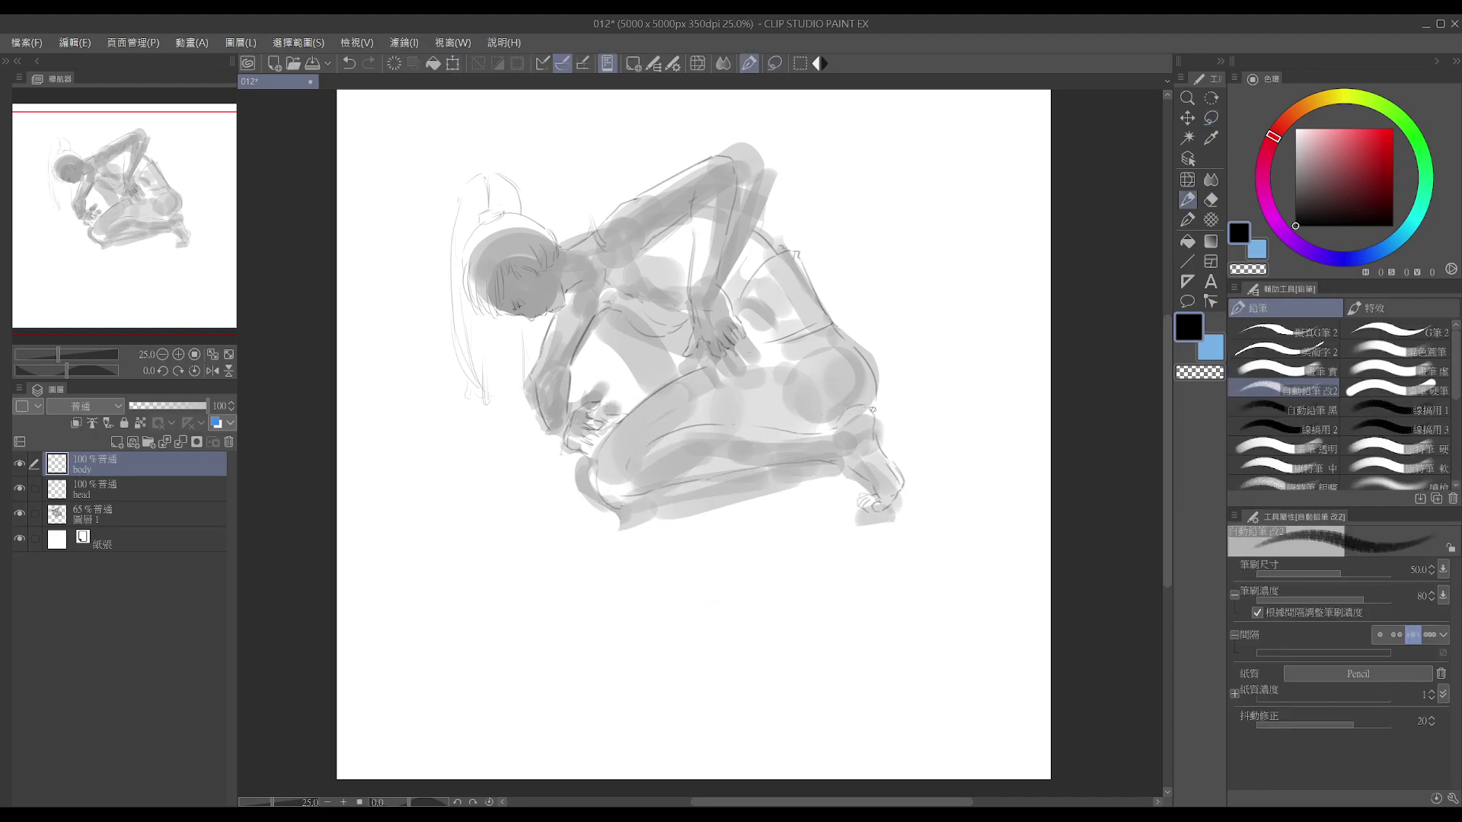
key(p)
key(e)
key(p)
key(ctrl+z)
key(ctrl+z)
- Sketch the folded lower leg's upper contour below the thigh, undoing the unwanted strokes
drag(670, 431, 746, 425)
key(e)
key(p)
key(e)
key(ctrl+z)
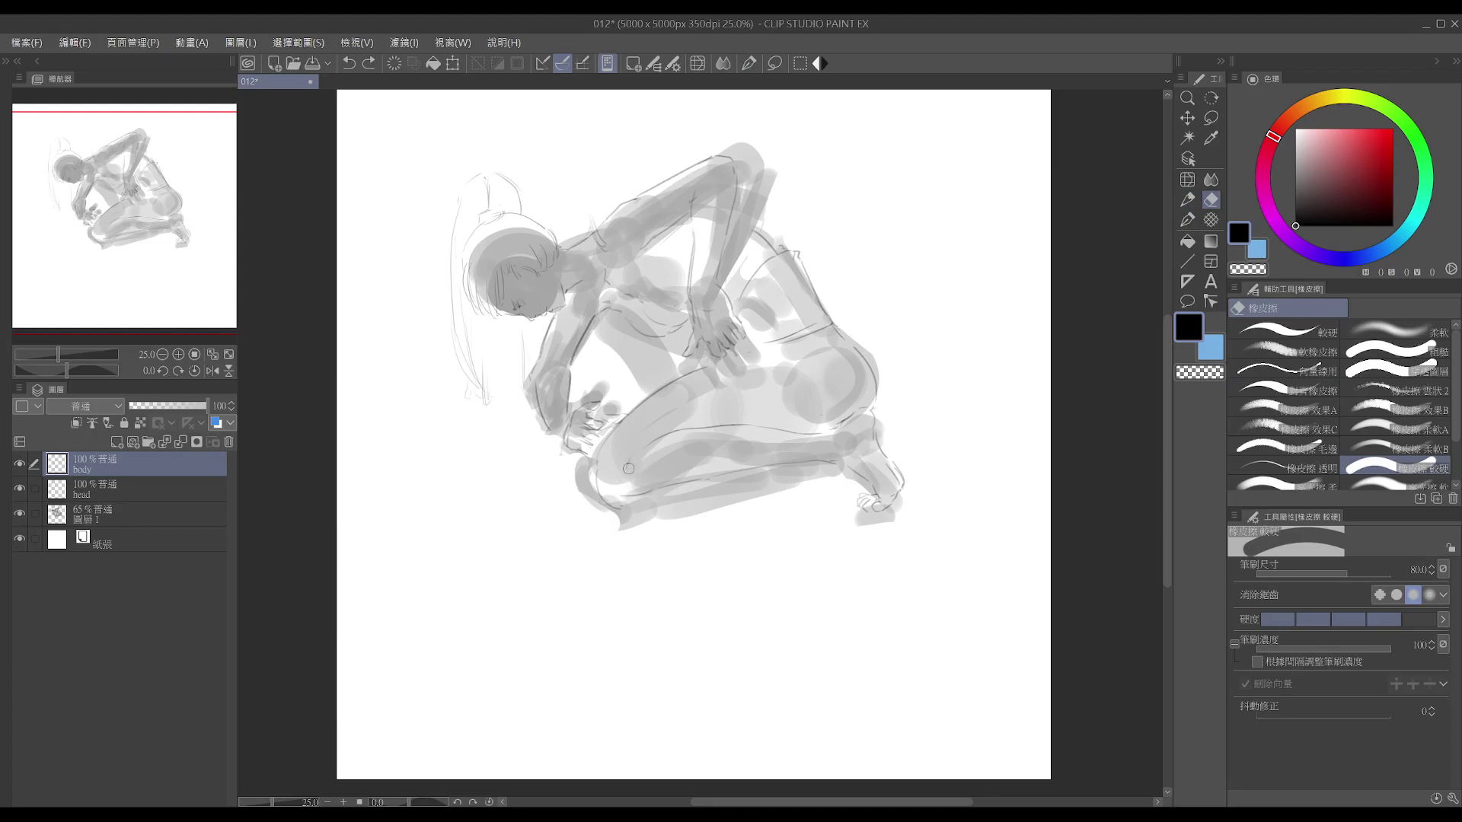
key(p)
key(ctrl+z)
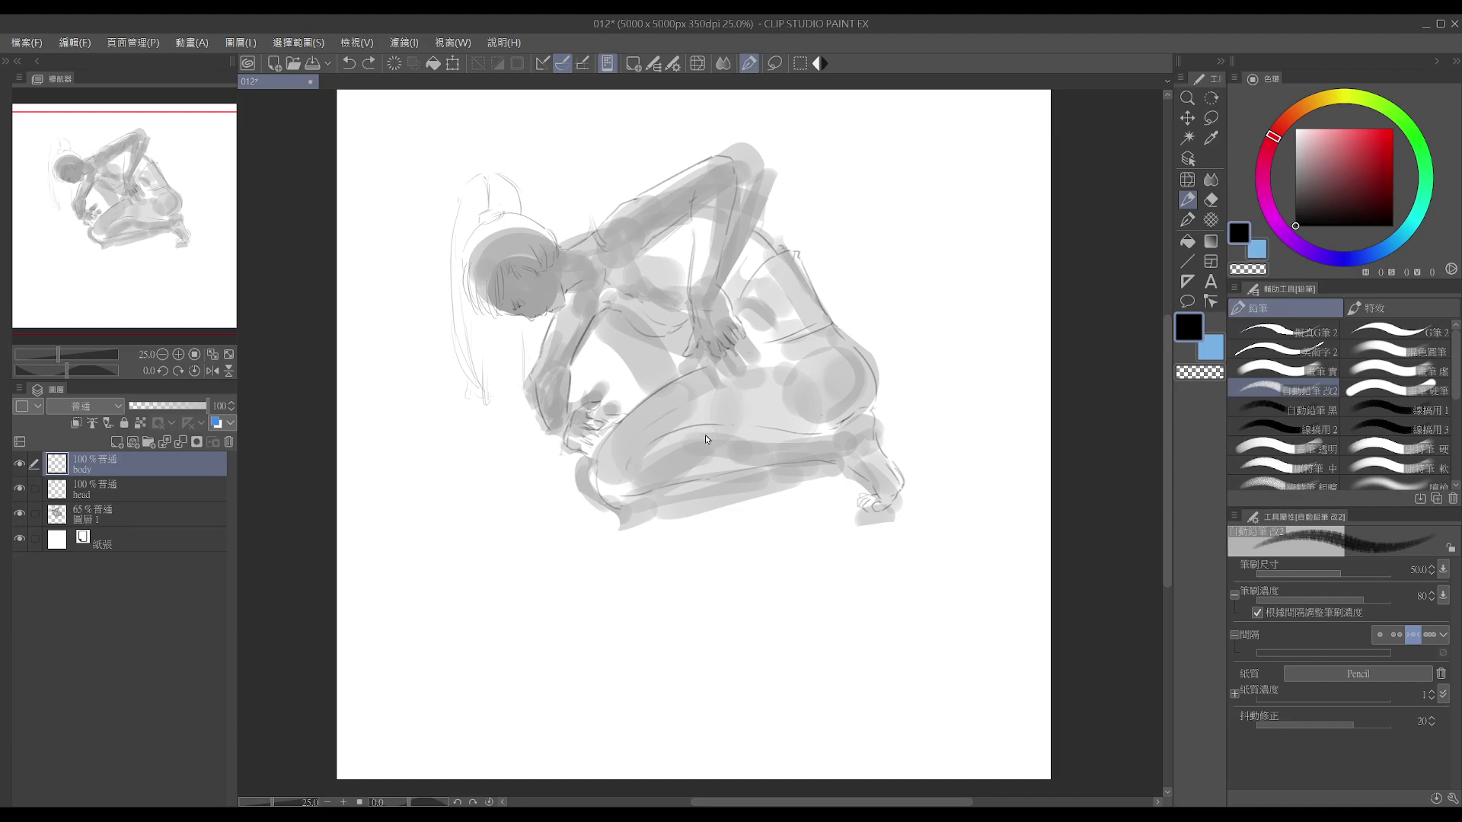
- Erase the knee end of the lower leg's upper contour and restate it in pencil
key(e)
drag(637, 459, 646, 443)
key(p)
key(e)
key(p)
key(e)
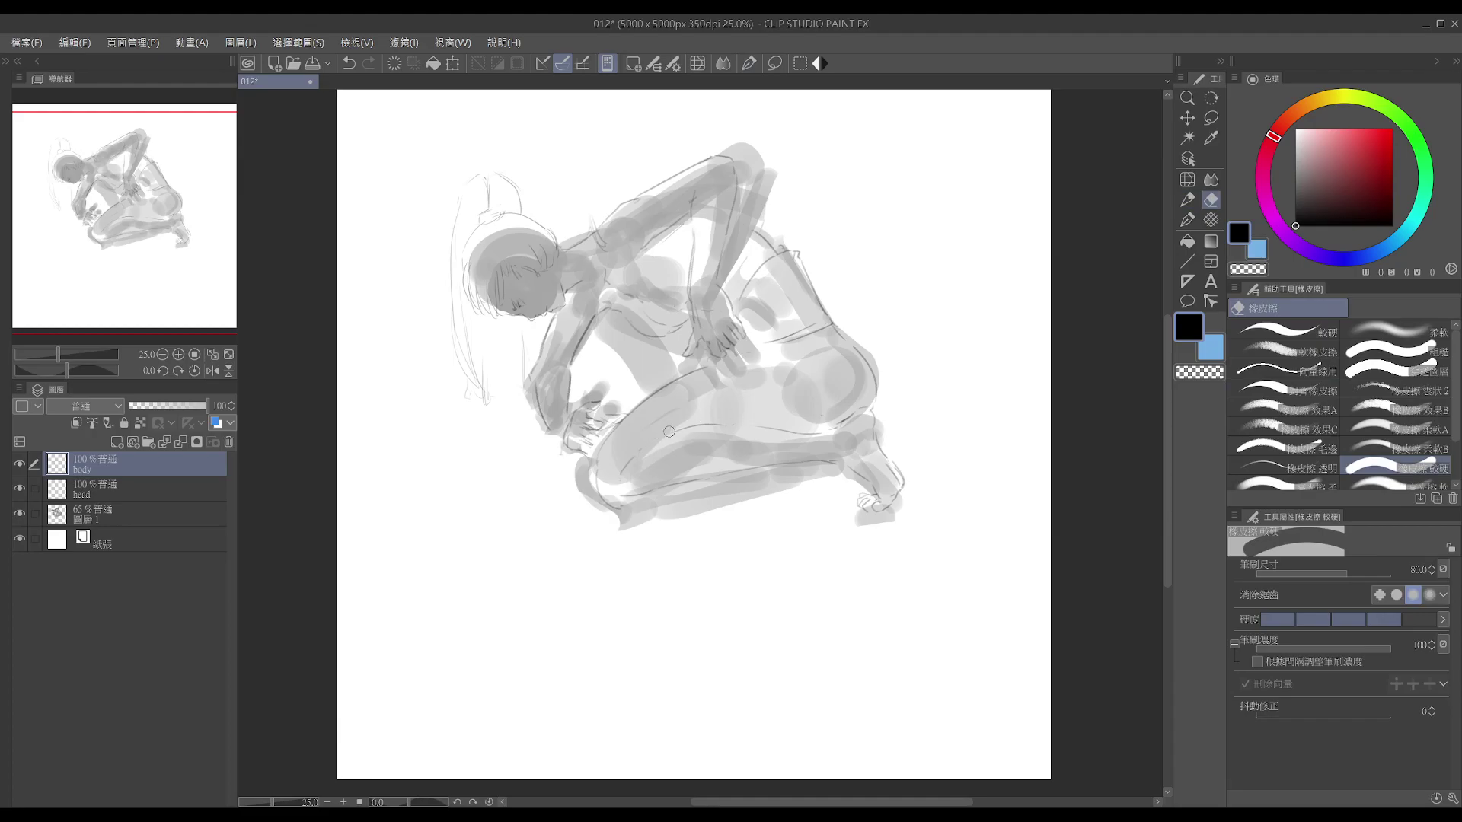
key(p)
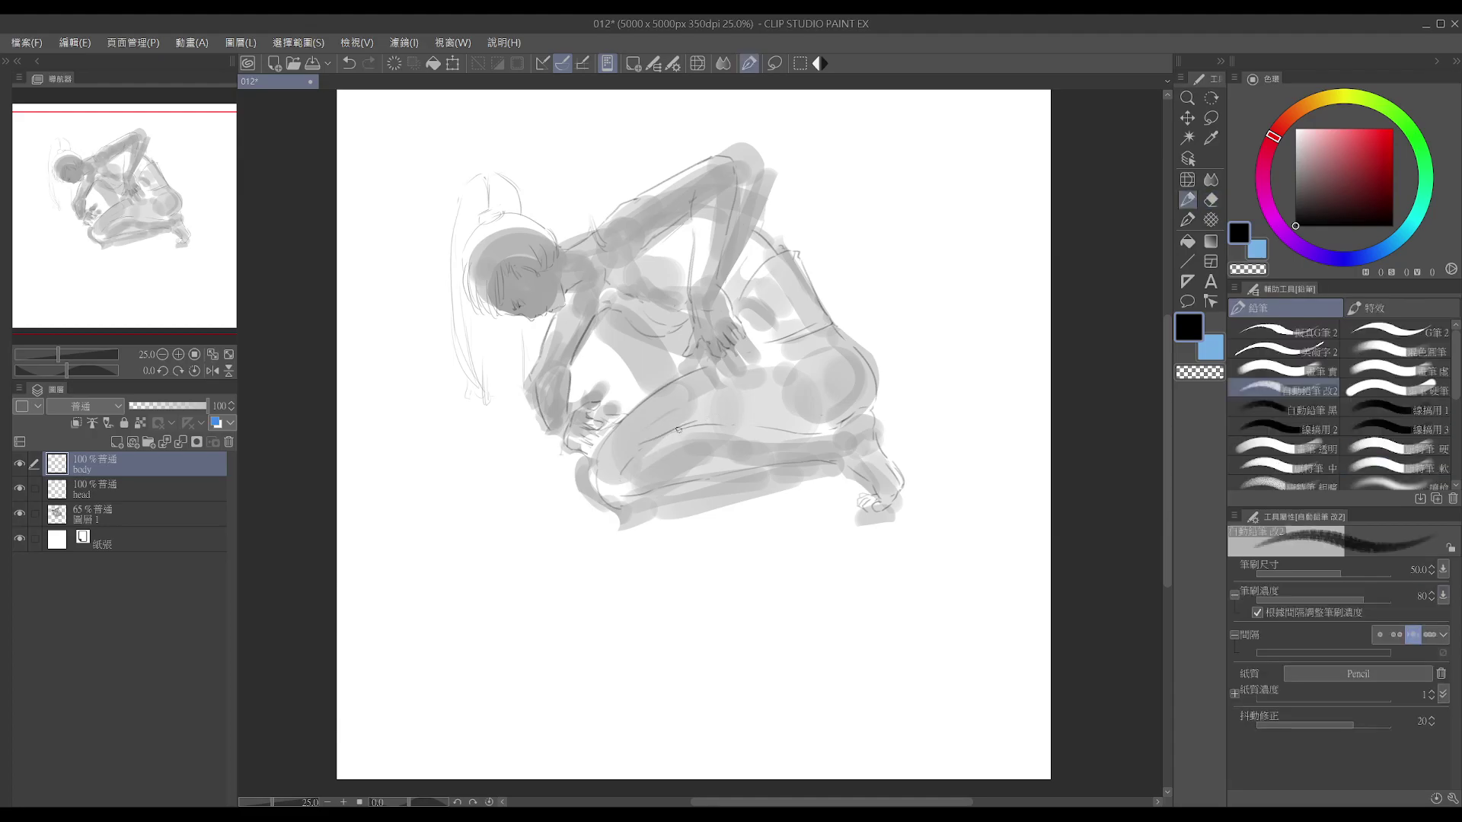
- Draw a new curve for the calf's upper contour near the knee and trim it with the eraser
key(e)
key(p)
drag(655, 439, 707, 423)
key(e)
key(p)
key(e)
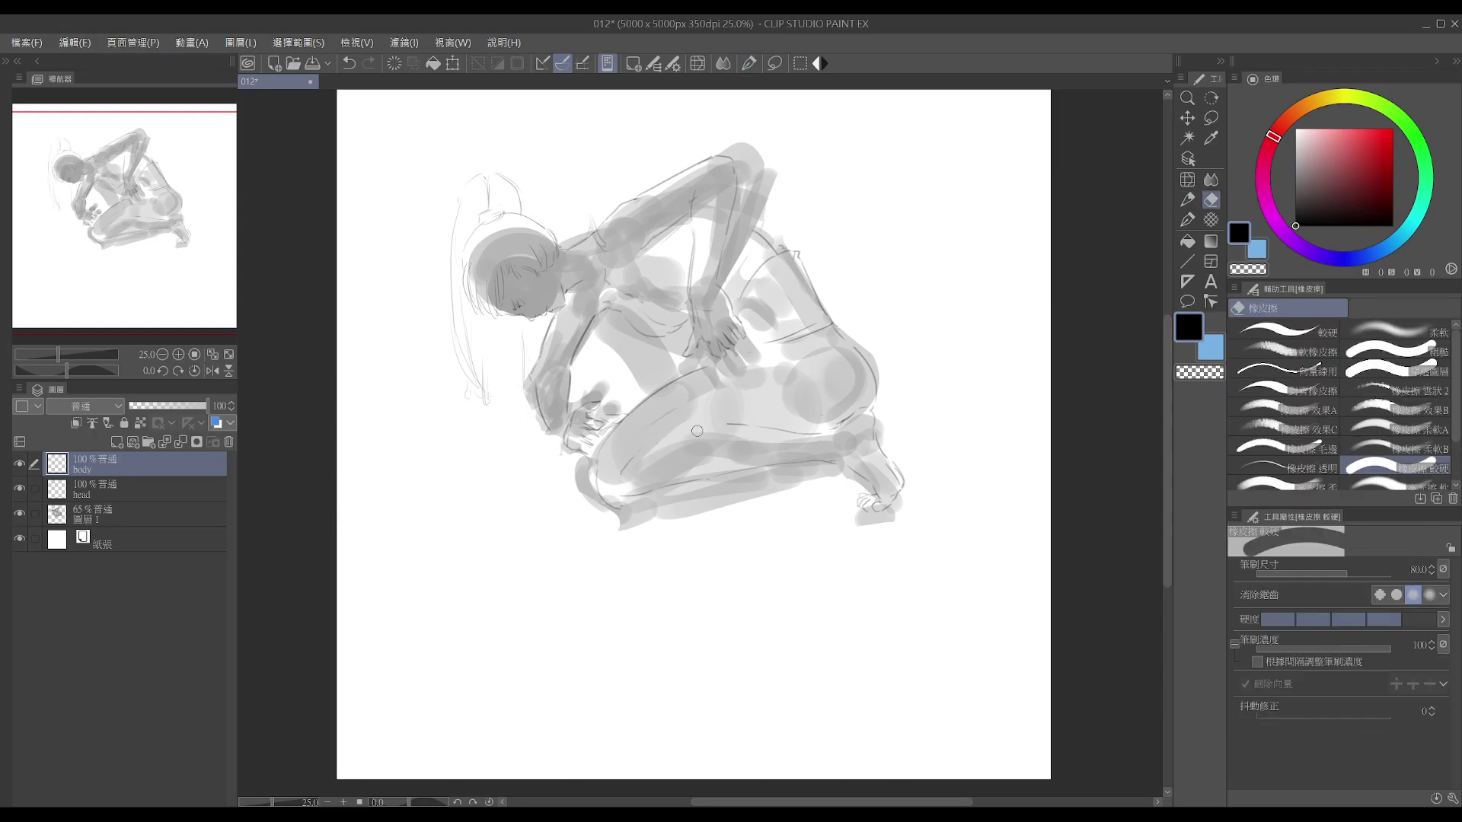
- Redraw the calf's upper contour as a long curve from near the knee toward the ankle, undoing the earlier attempt
key(p)
key(ctrl+z)
drag(658, 442, 735, 423)
key(ctrl+z)
mouse_move(648, 443)
mouse_down()
mouse_move(751, 421)
mouse_move(808, 429)
mouse_up()
key(e)
key(p)
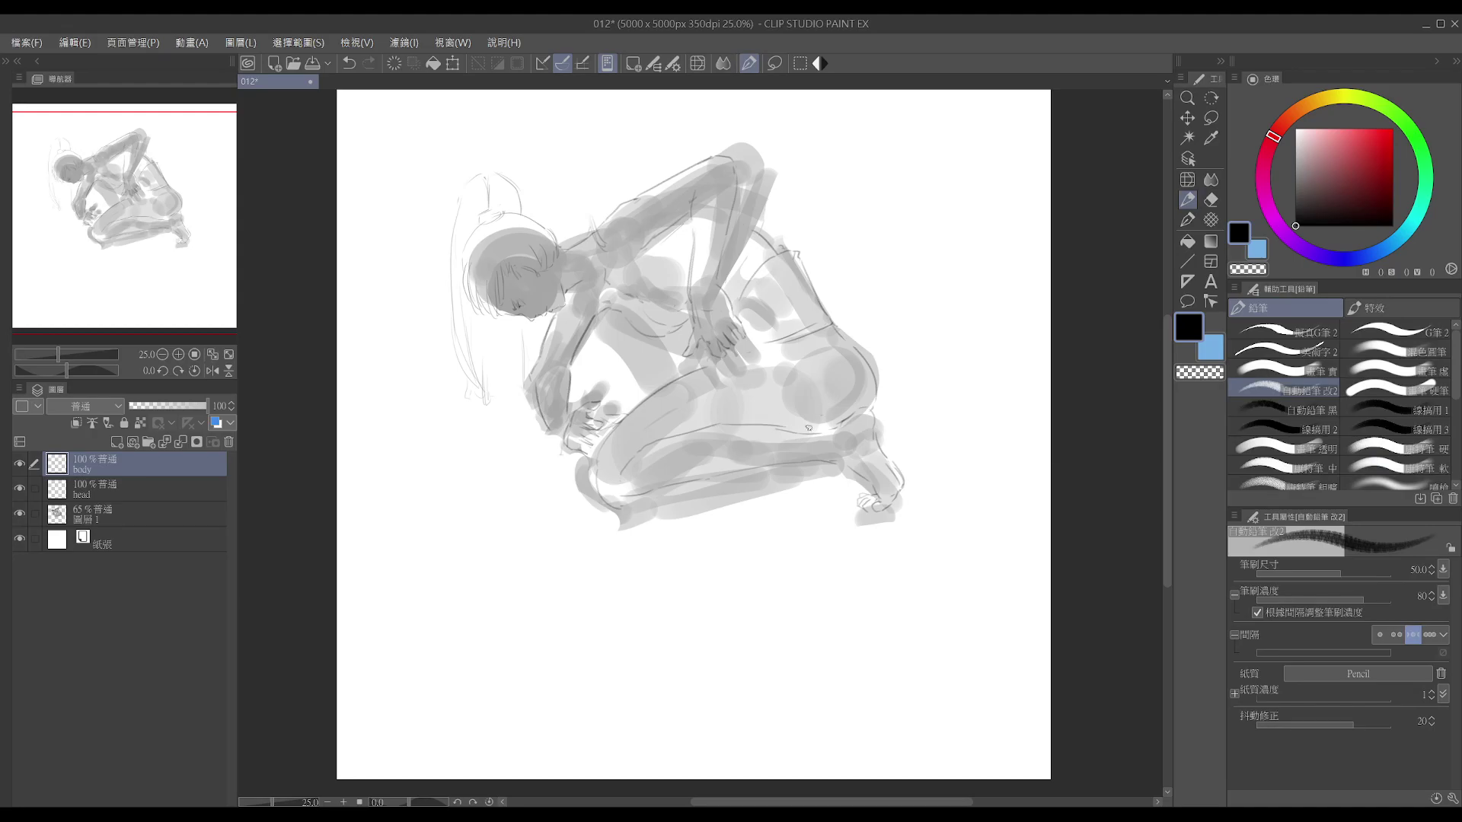
key(e)
key(p)
drag(717, 427, 804, 432)
key(ctrl+z)
key(ctrl+z)
- Redraw the thigh's underside contour as it runs toward the buttock, erasing and undoing the rejected strokes
key(e)
key(p)
key(e)
key(p)
key(ctrl+z)
drag(775, 427, 829, 424)
key(e)
key(p)
- Clean up the armpit and chest lines beside the front arm with alternating eraser and pencil strokes
key(e)
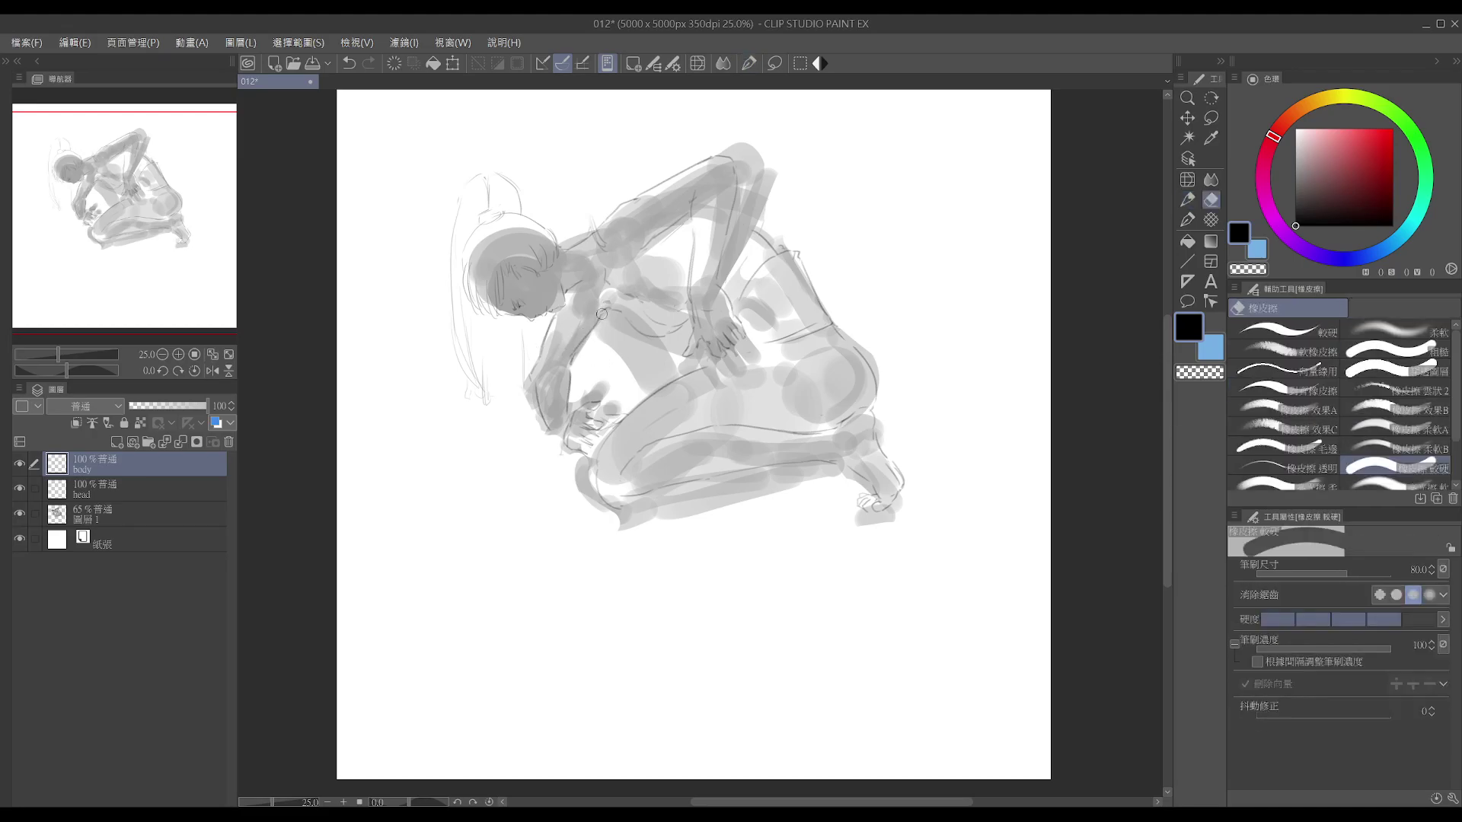
key(p)
key(e)
key(p)
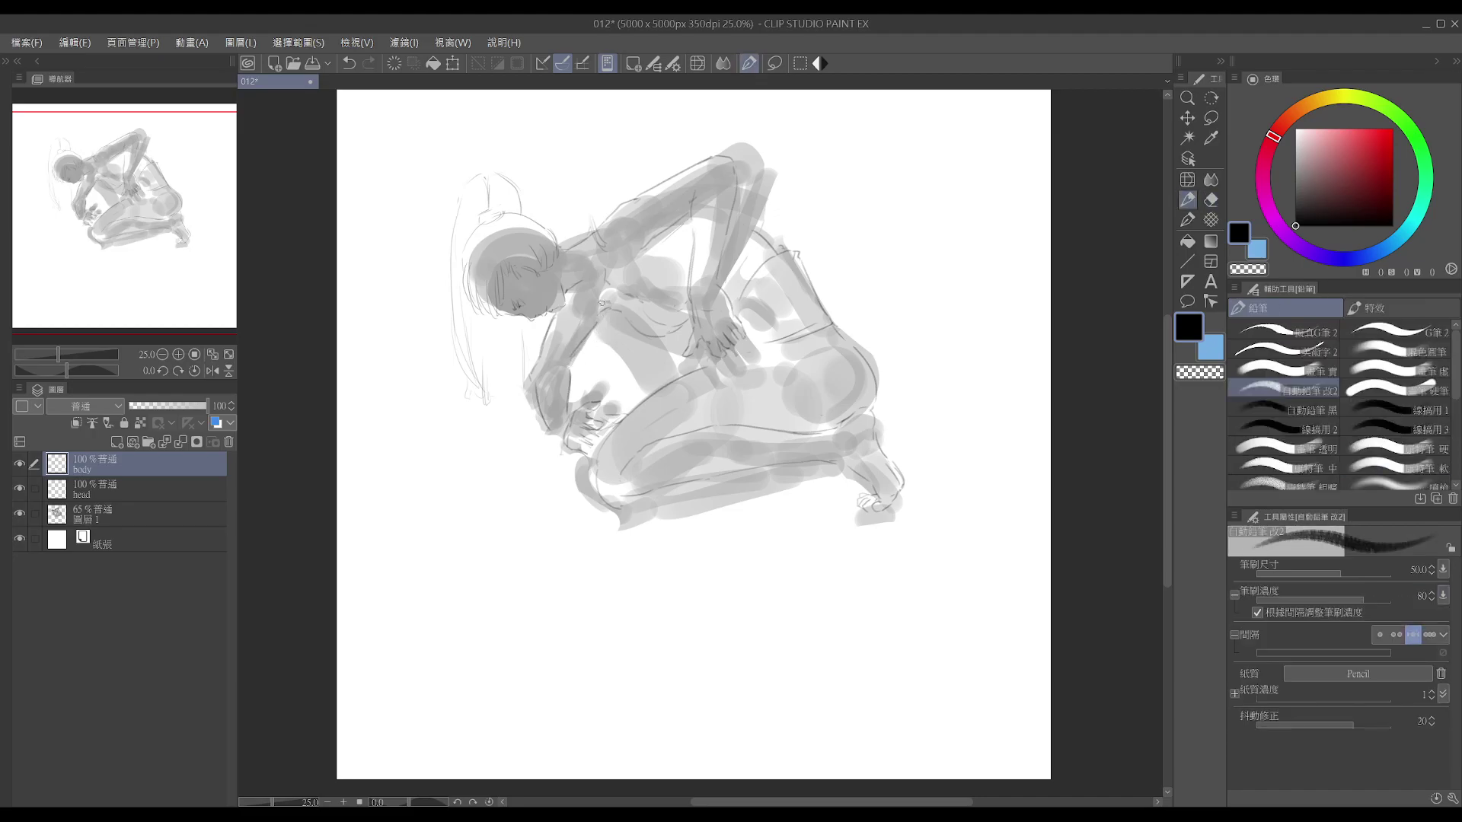
key(e)
key(p)
key(e)
key(p)
key(e)
key(p)
- Rework the front arm's elbow and inner forearm lines with pencil and eraser, undoing the unwanted strokes
mouse_move(563, 315)
mouse_down()
mouse_move(536, 369)
mouse_move(547, 350)
mouse_up()
key(ctrl+z)
key(e)
key(p)
key(e)
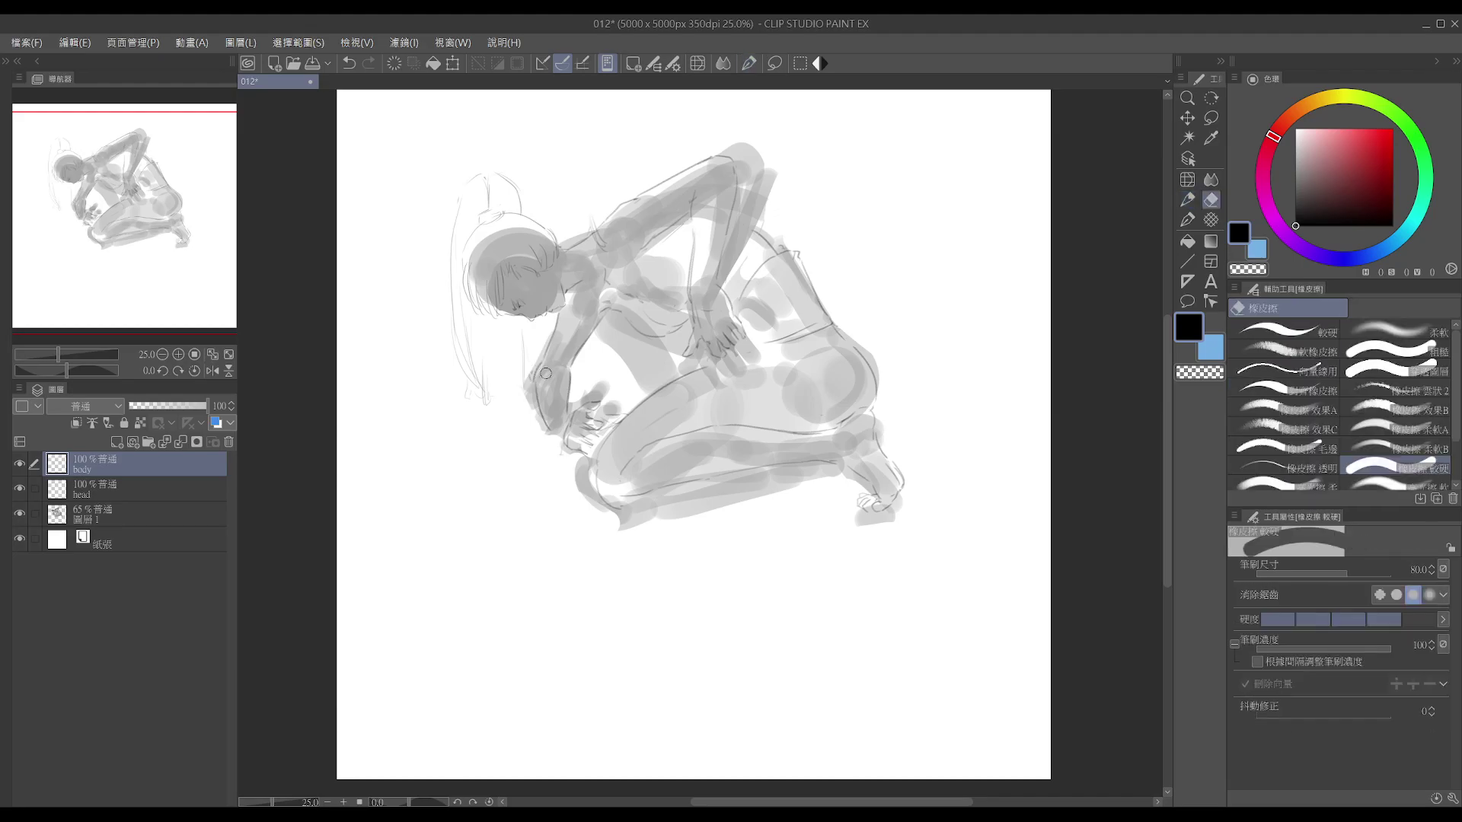
key(p)
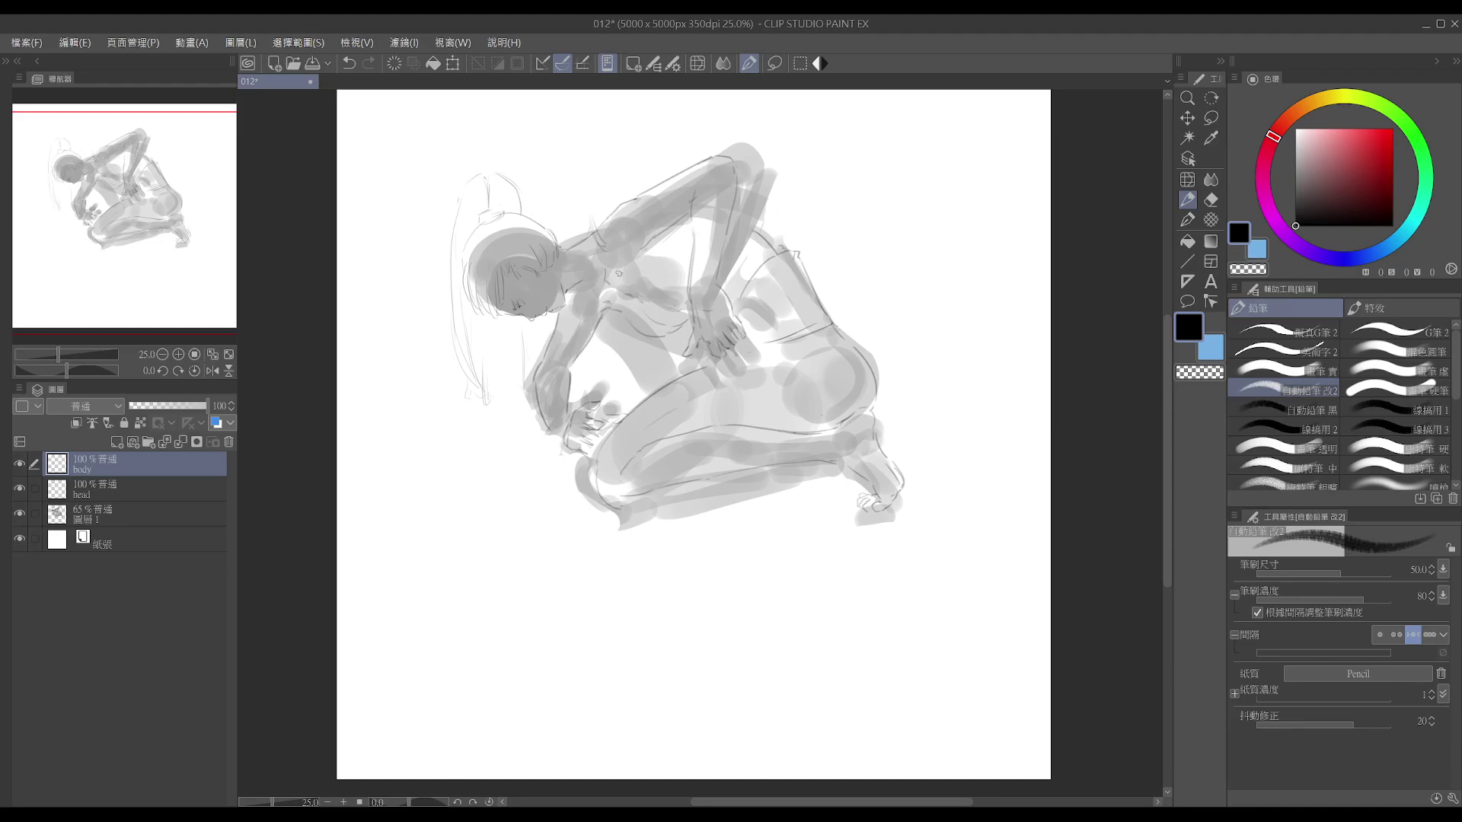
key(e)
key(p)
drag(570, 370, 568, 398)
key(ctrl+z)
key(ctrl+z)
key(e)
key(p)
key(e)
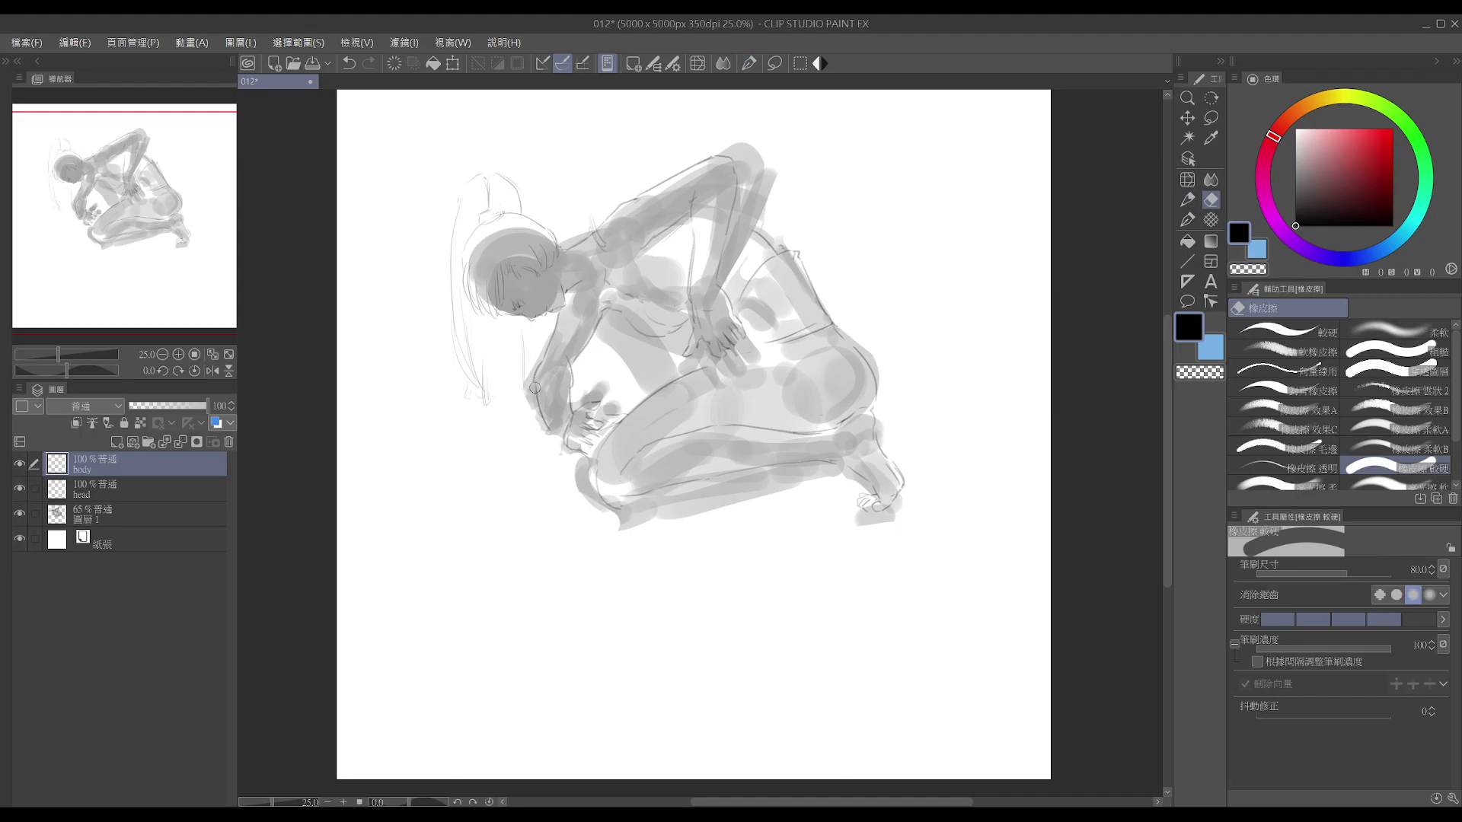
- Restate the inner elbow line of the front arm in pencil, undoing a trial stroke along the outer forearm
key(p)
drag(534, 378, 567, 441)
key(ctrl+z)
key(e)
key(p)
drag(569, 361, 569, 385)
key(e)
key(p)
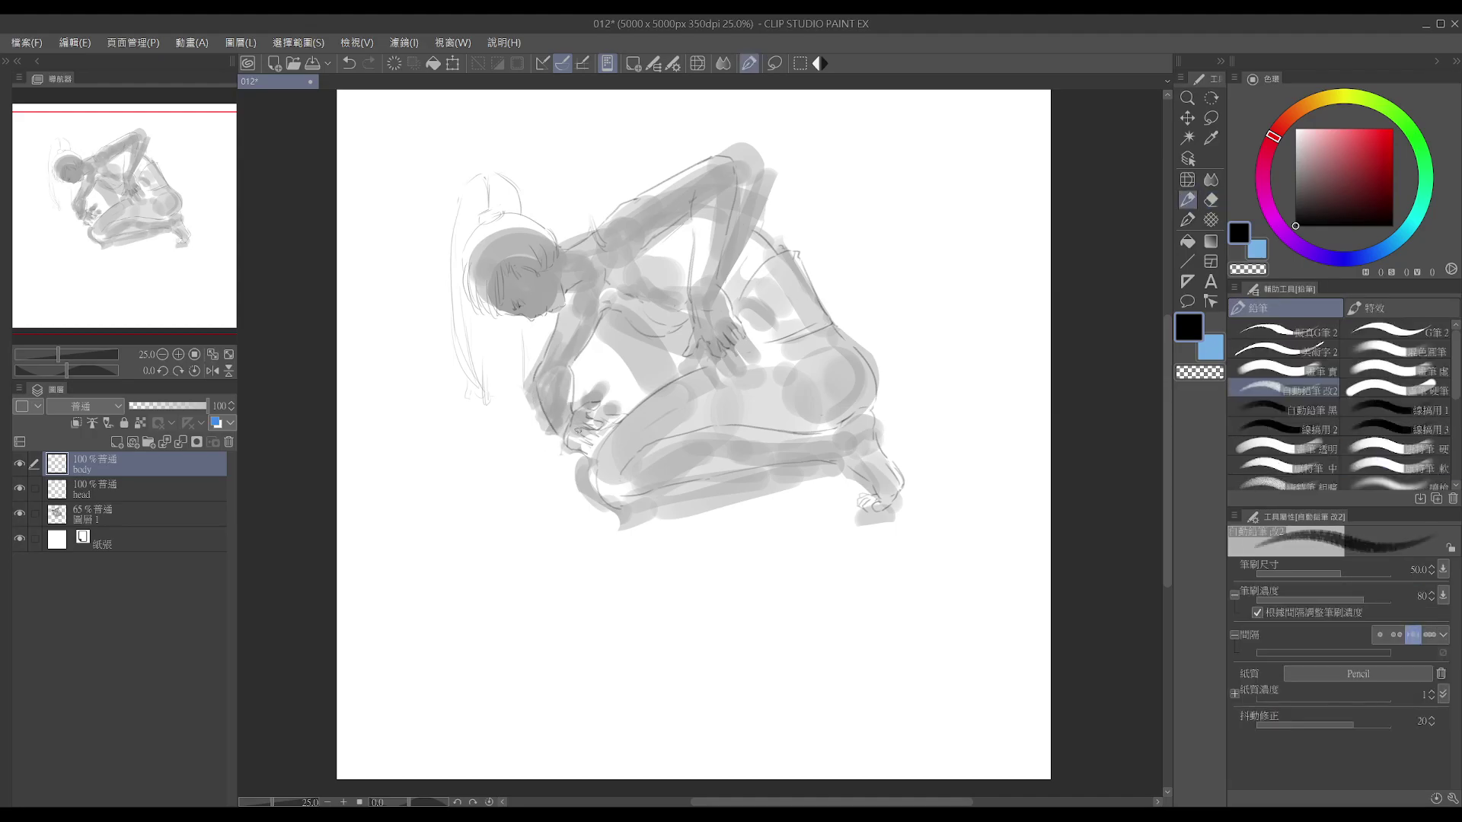
key(e)
key(p)
key(e)
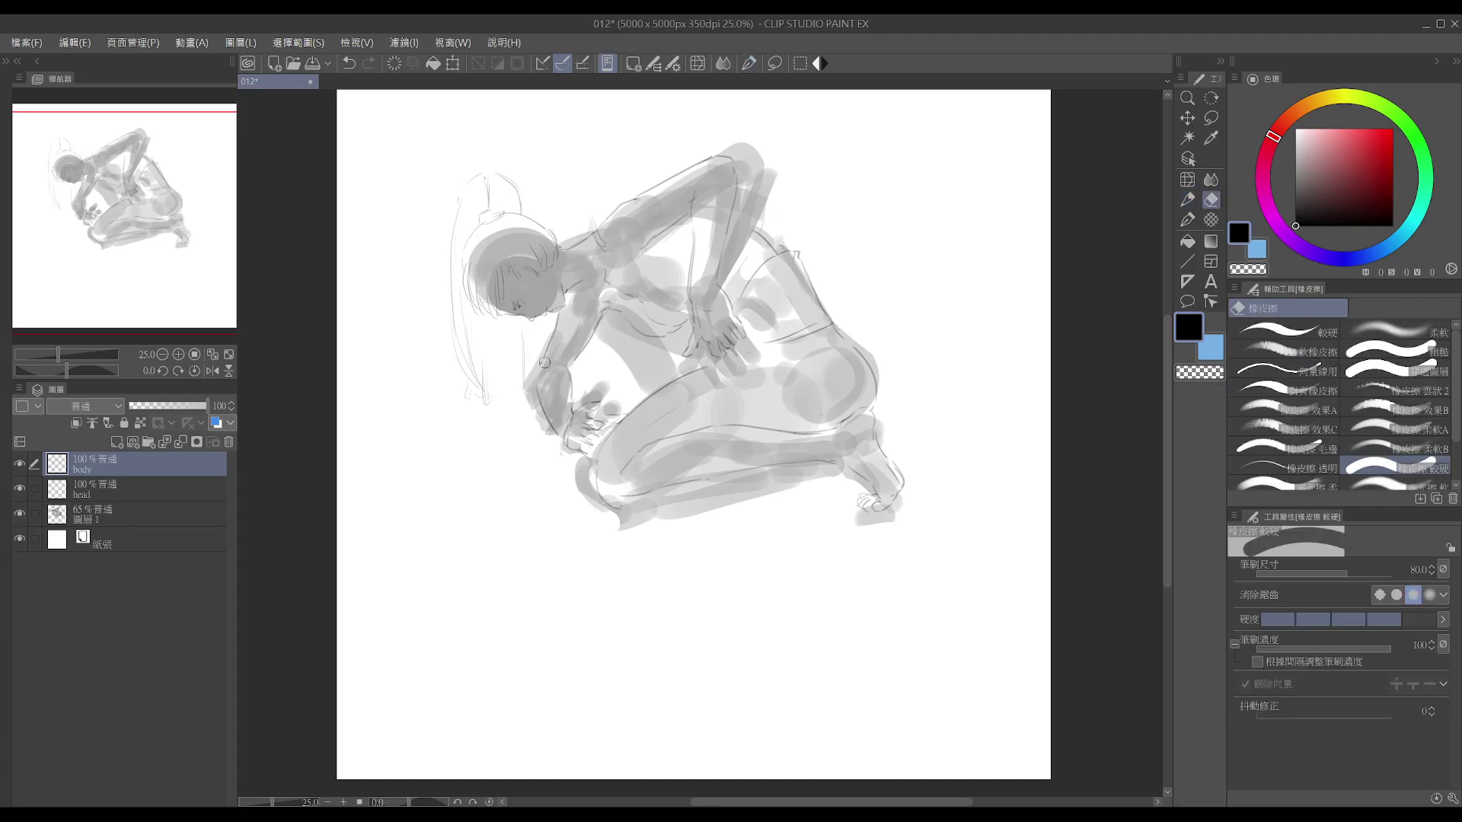
key(p)
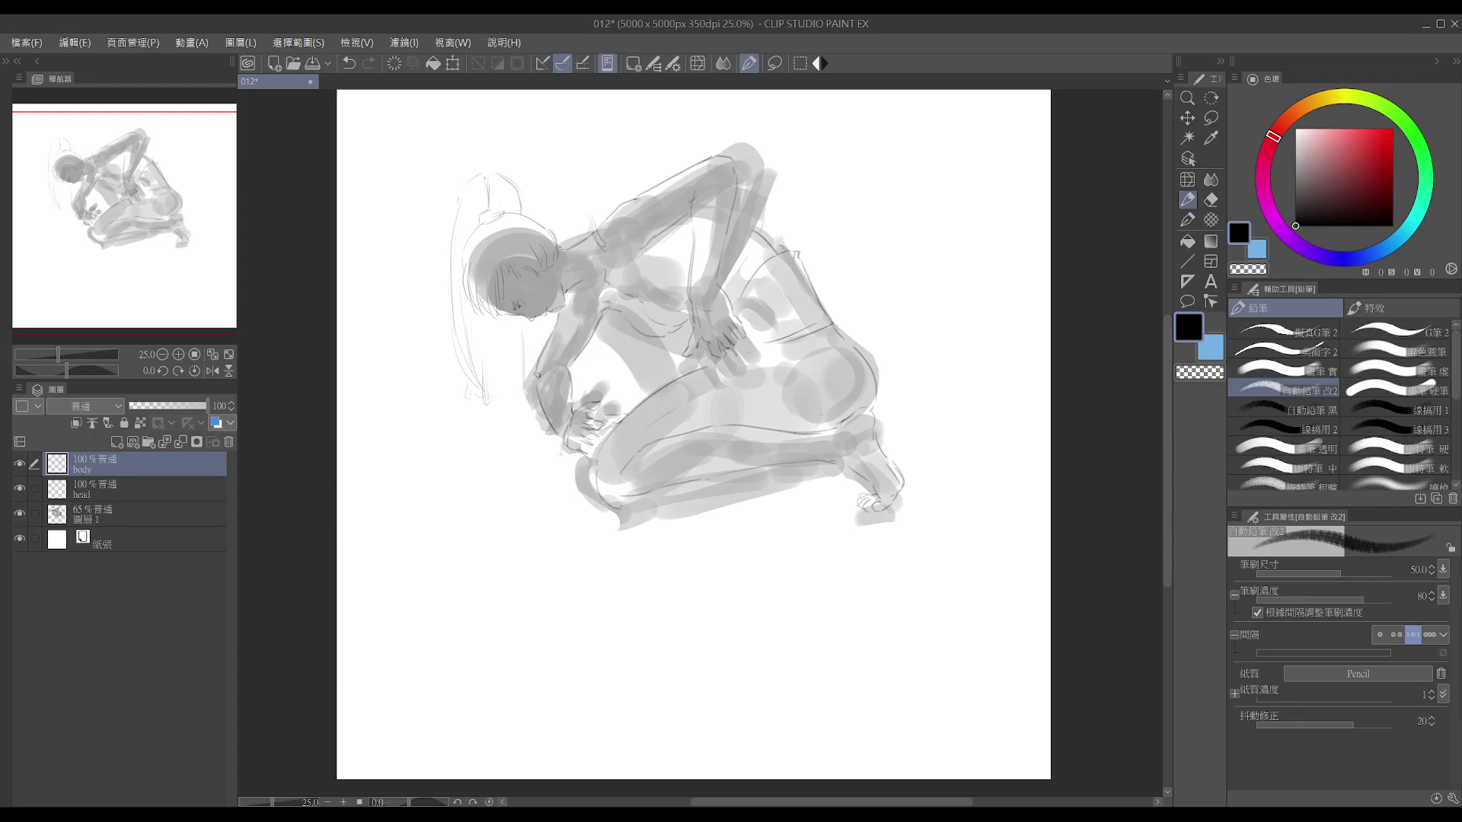
- Draw the outer and inner contours of the front arm from the upper arm down past the elbow
drag(553, 328, 533, 391)
mouse_move(559, 322)
mouse_down()
mouse_move(534, 378)
mouse_move(597, 330)
mouse_move(570, 397)
mouse_up()
key(e)
key(p)
scroll(626, 248, up, 1)
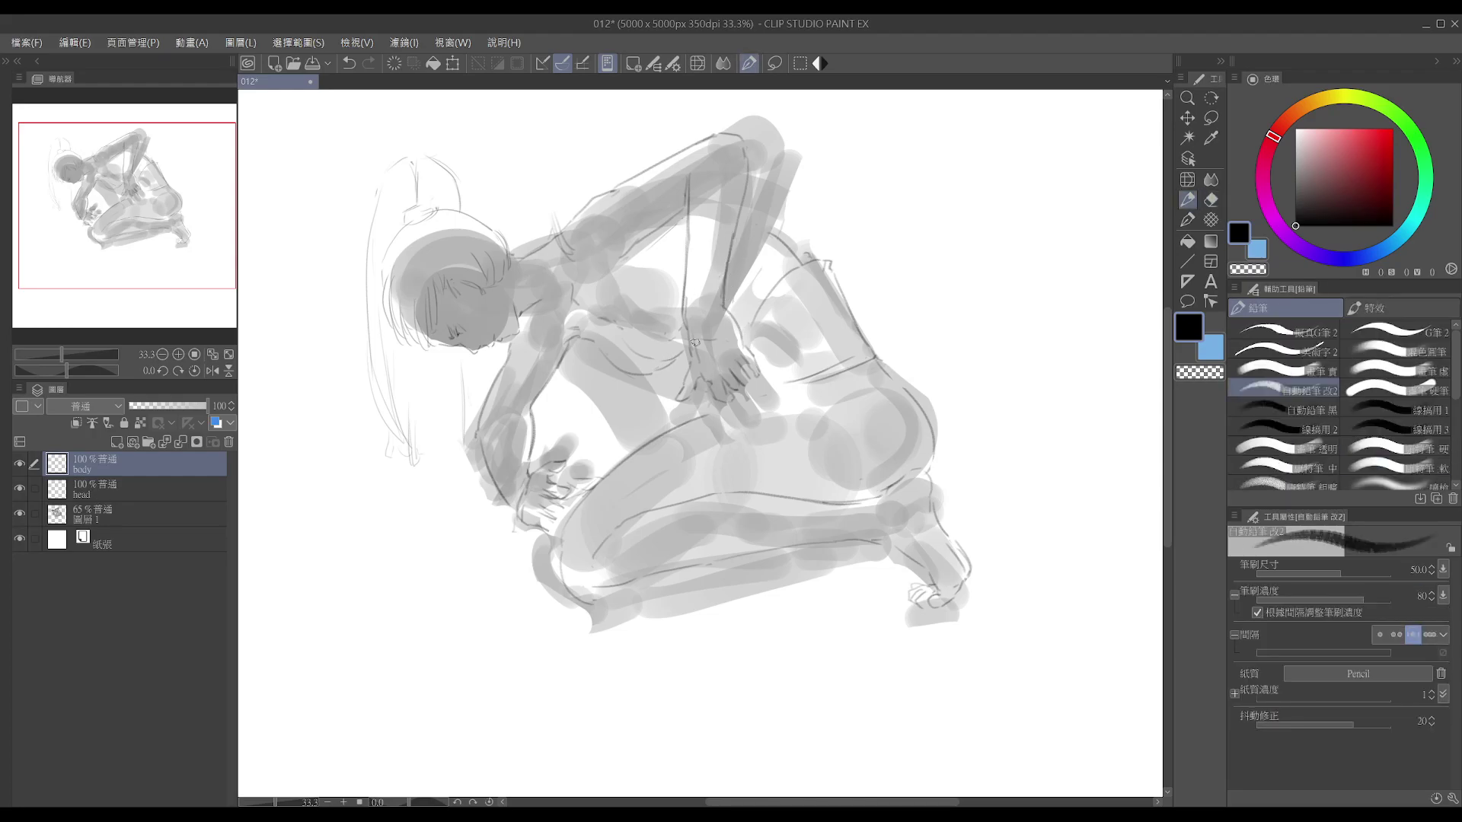
- Clean and redraw the wrist and back of the hand resting at the waist, alternating eraser and pencil
key(e)
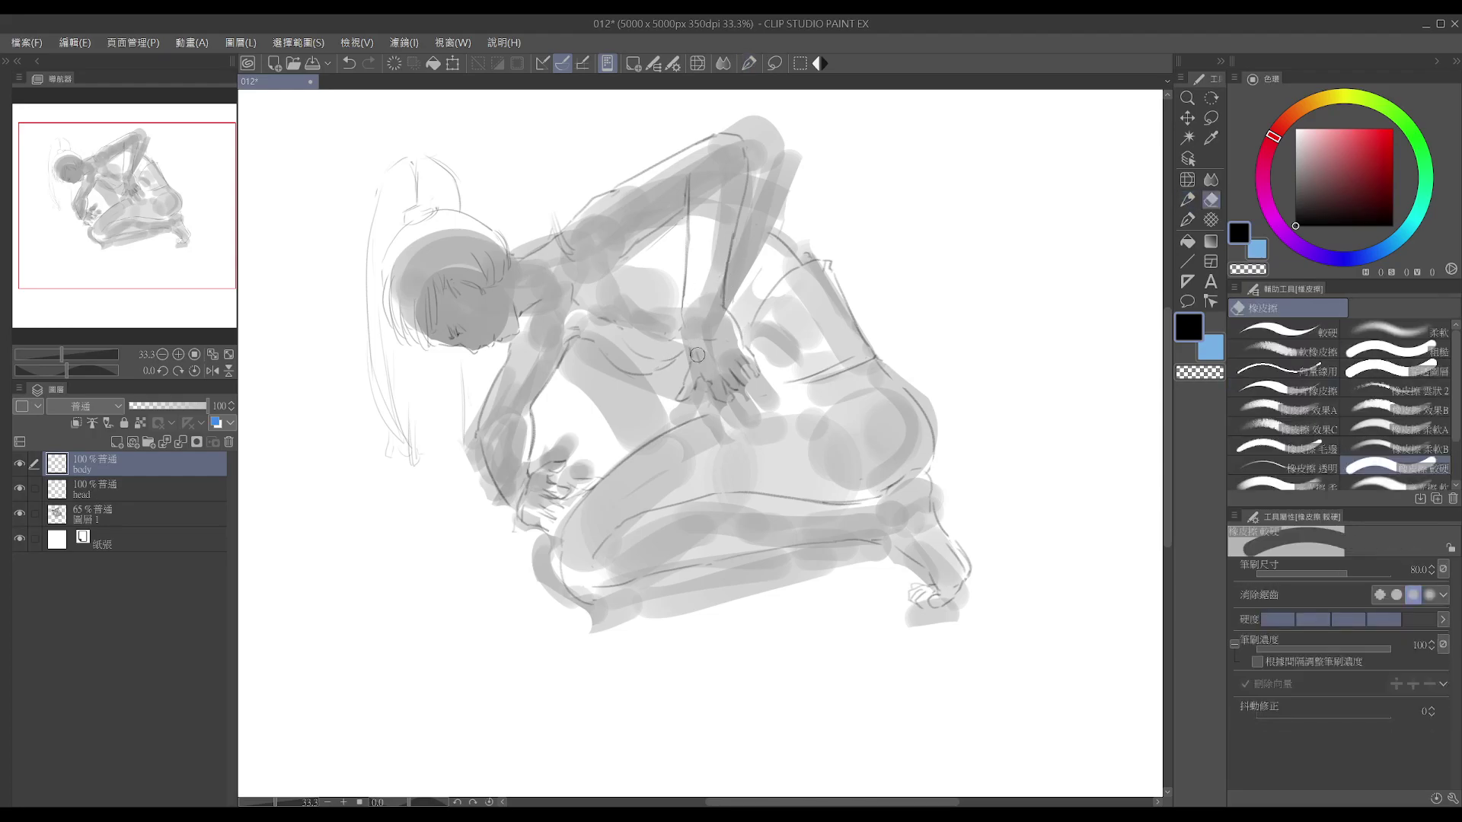
key(p)
key(e)
key(p)
key(e)
key(p)
key(e)
key(p)
key(e)
key(p)
key(e)
key(p)
key(e)
key(p)
key(e)
key(p)
key(e)
key(p)
key(e)
key(p)
key(e)
key(p)
- Define the knuckle and finger lines of the hand resting at the waist with short pencil strokes
drag(740, 337, 750, 349)
key(e)
key(p)
key(e)
key(p)
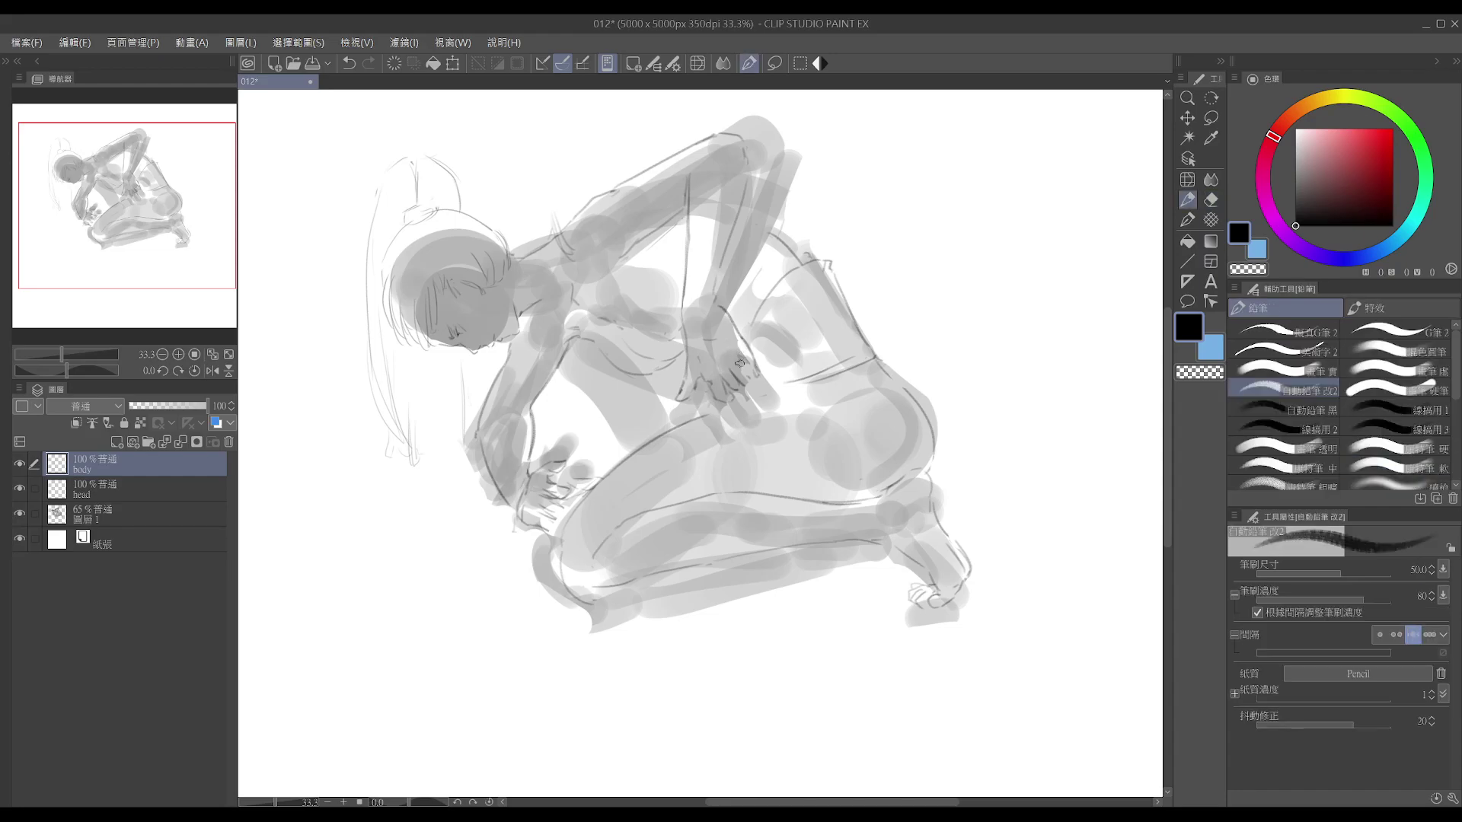
drag(725, 358, 738, 382)
key(e)
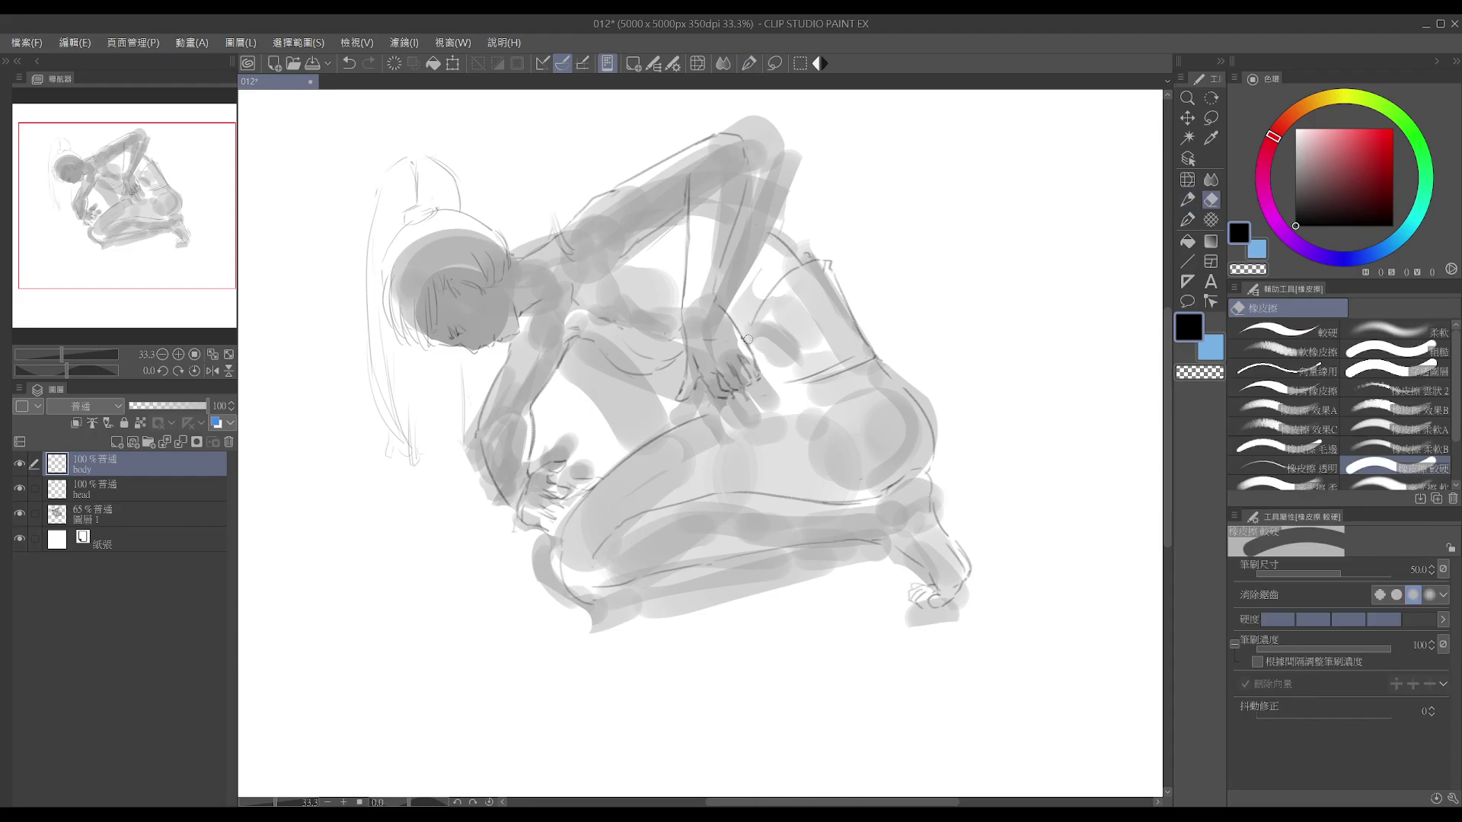
- Erase the stray corner mark on the back and strengthen the lower back contour above the hip
key(p)
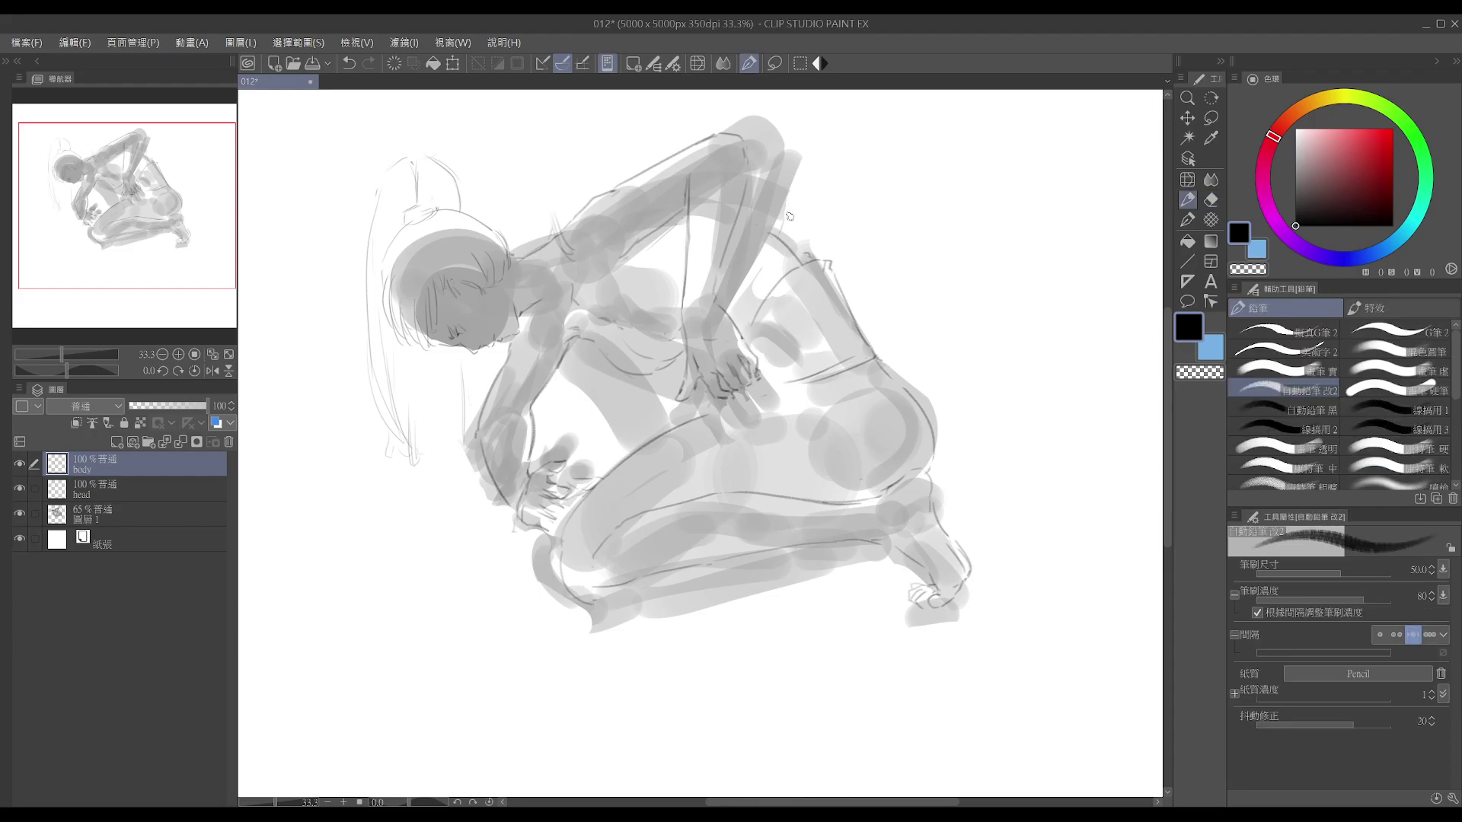
key(e)
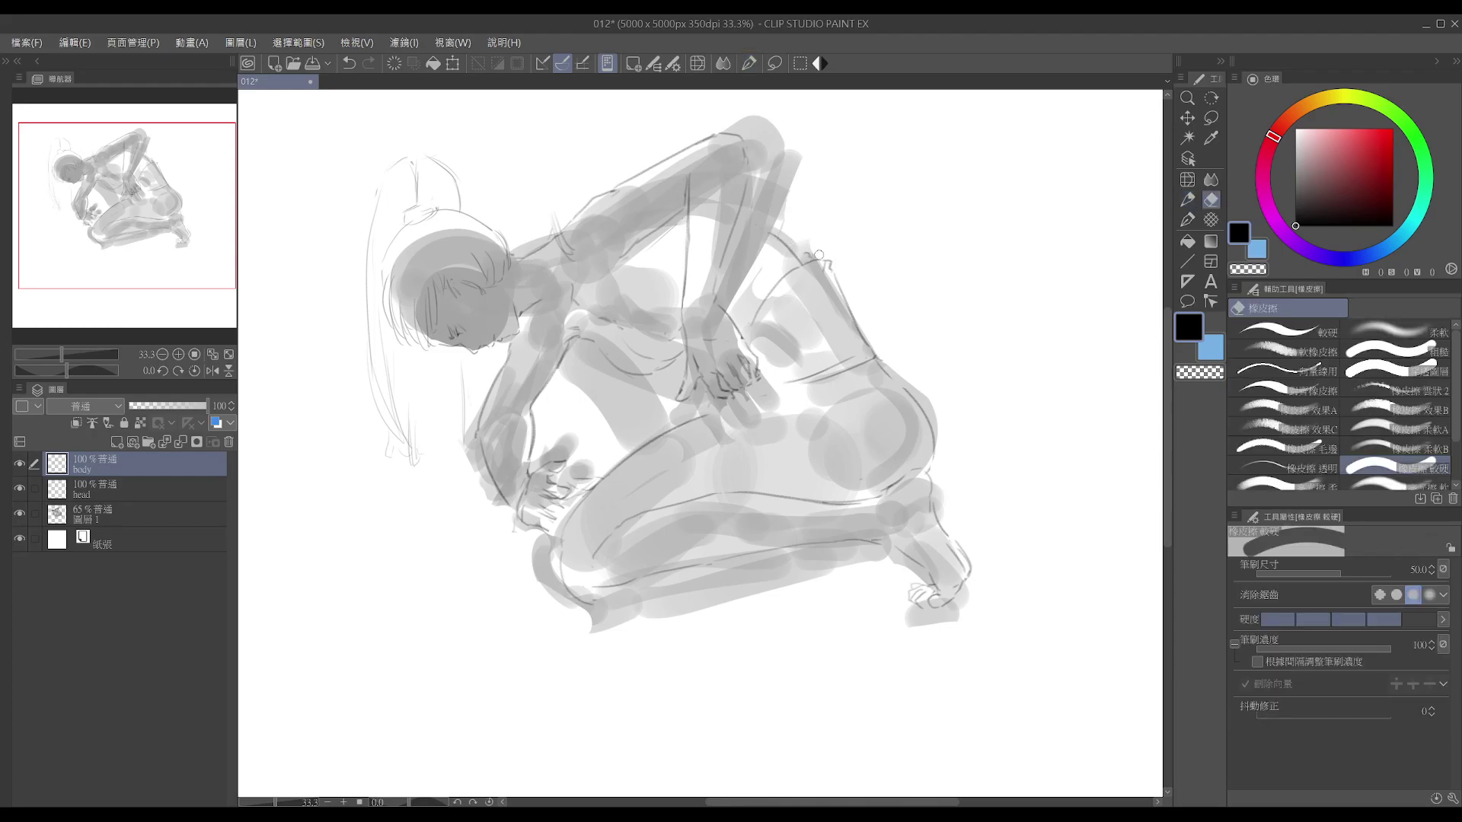
key(p)
key(e)
key(p)
key(e)
key(p)
key(e)
key(p)
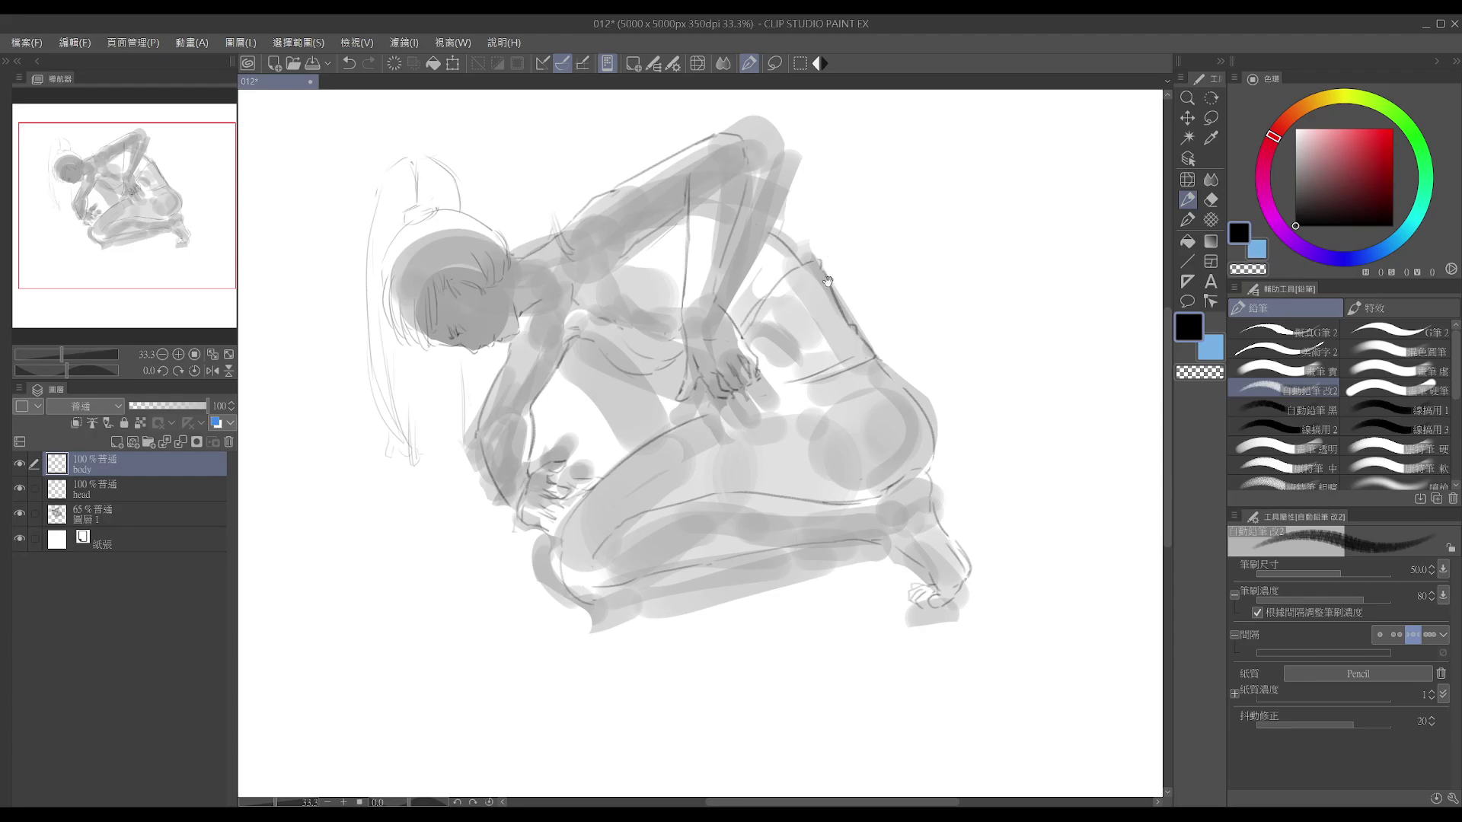
- Sketch the torso's front contour curving down from the armpit below the chest, undoing the unwanted strokes
drag(827, 279, 794, 254)
key(e)
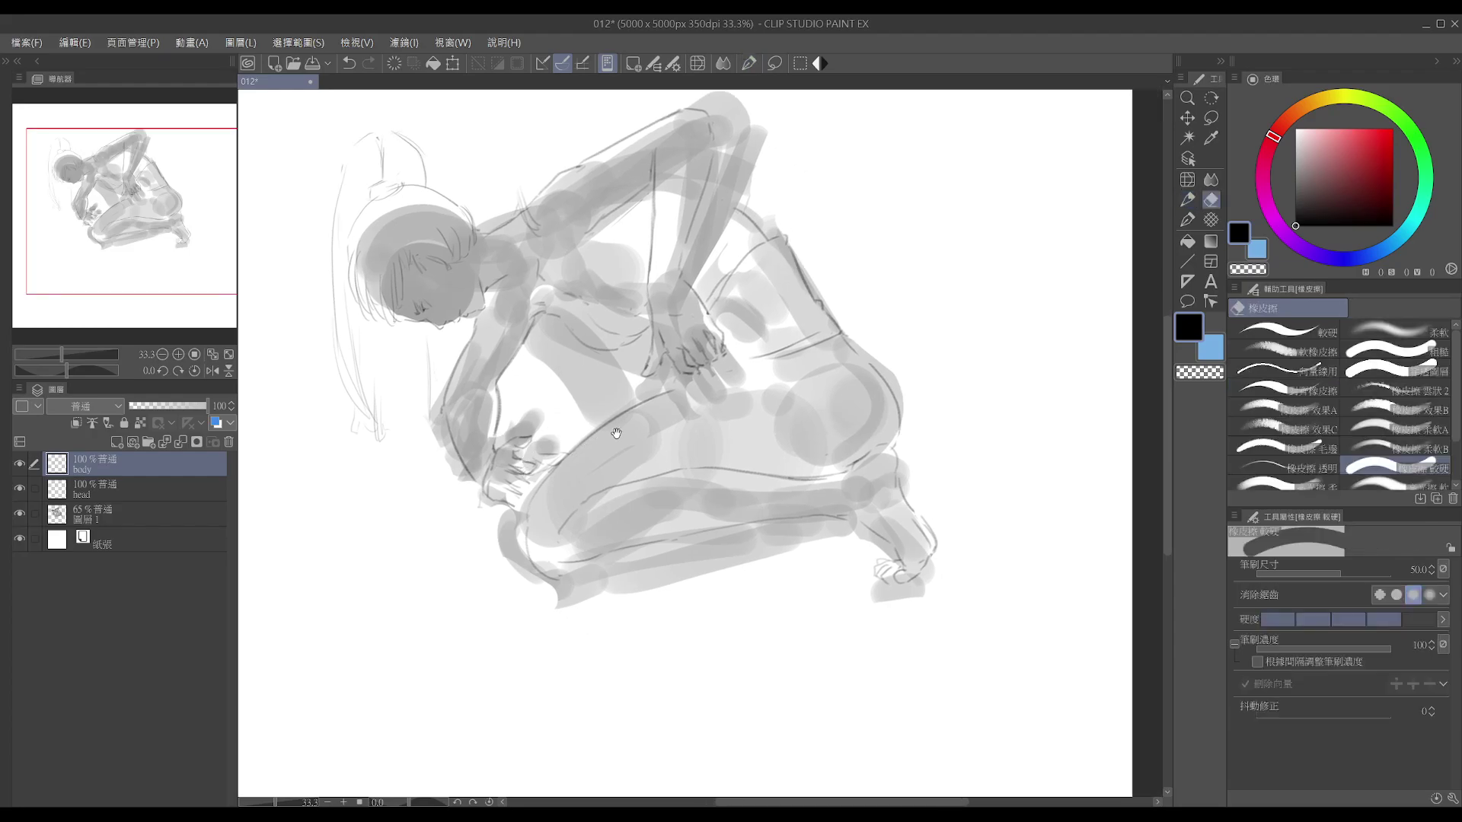
drag(629, 423, 645, 407)
key(p)
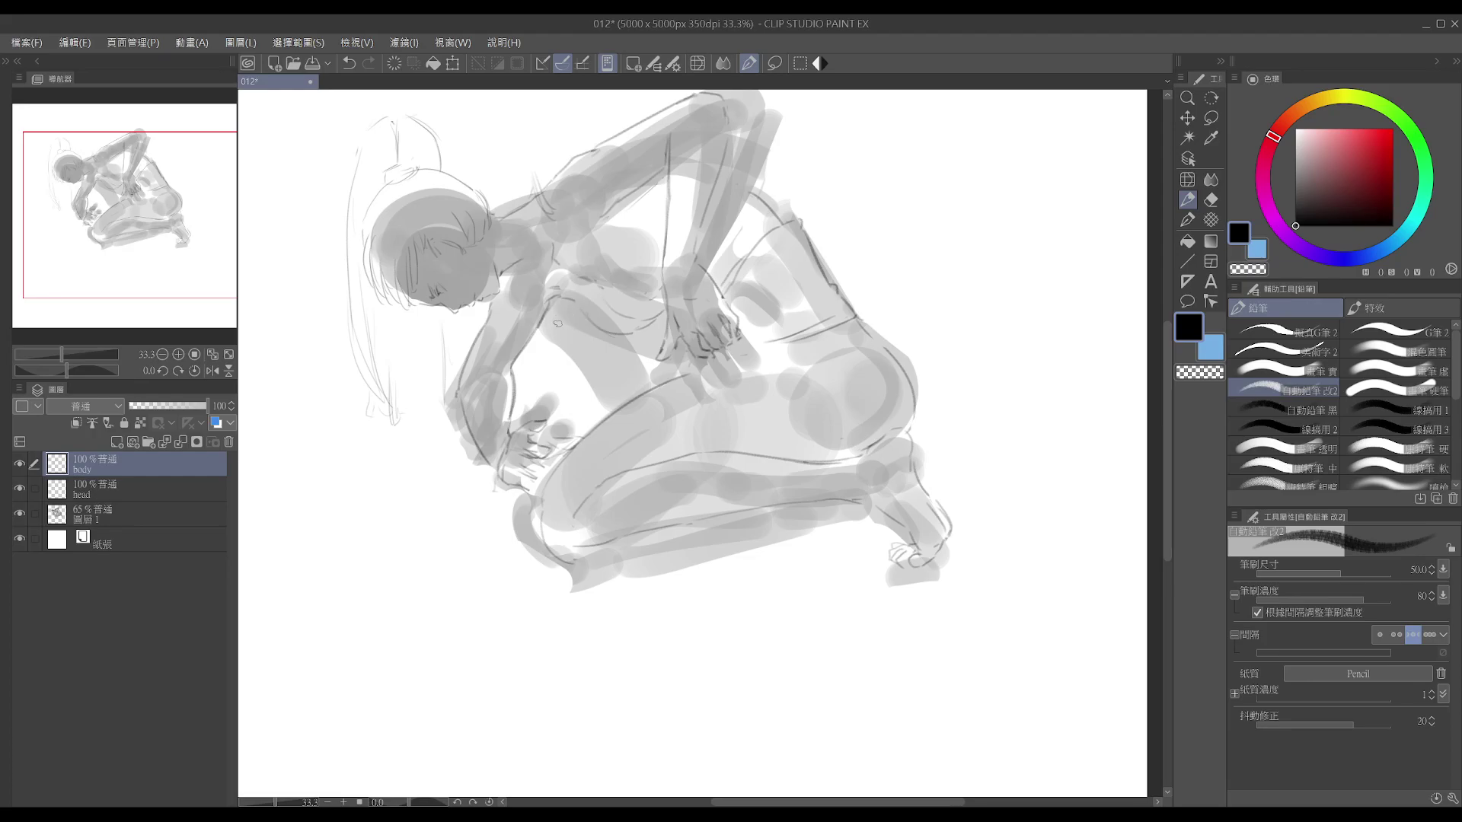
drag(545, 316, 575, 355)
drag(589, 339, 664, 360)
key(ctrl+z)
mouse_move(651, 361)
mouse_down()
mouse_move(660, 388)
mouse_move(621, 404)
mouse_move(659, 376)
mouse_move(740, 361)
mouse_up()
key(ctrl+z)
- Lasso the foot and ankle, nudge the selected line work slightly toward the leg, and deselect
click(1210, 118)
mouse_move(887, 596)
mouse_down()
mouse_move(946, 449)
mouse_move(856, 430)
mouse_move(885, 586)
mouse_up()
key(ctrl+Left)
key(ctrl+Left)
key(ctrl+Left)
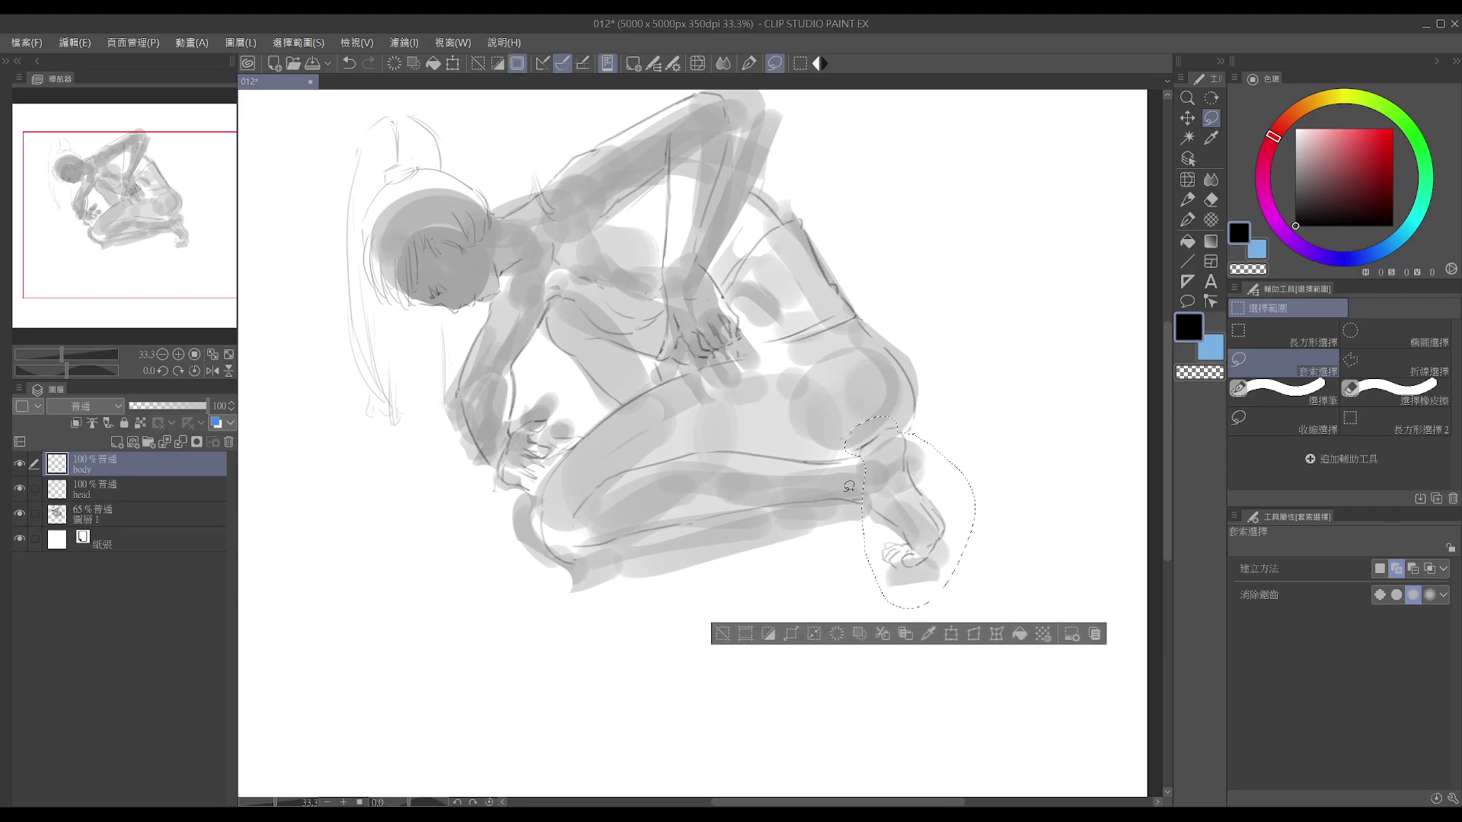
key(ctrl+d)
- Draw the belly contour from behind the forearm down to the thigh and trim its end with the eraser
key(p)
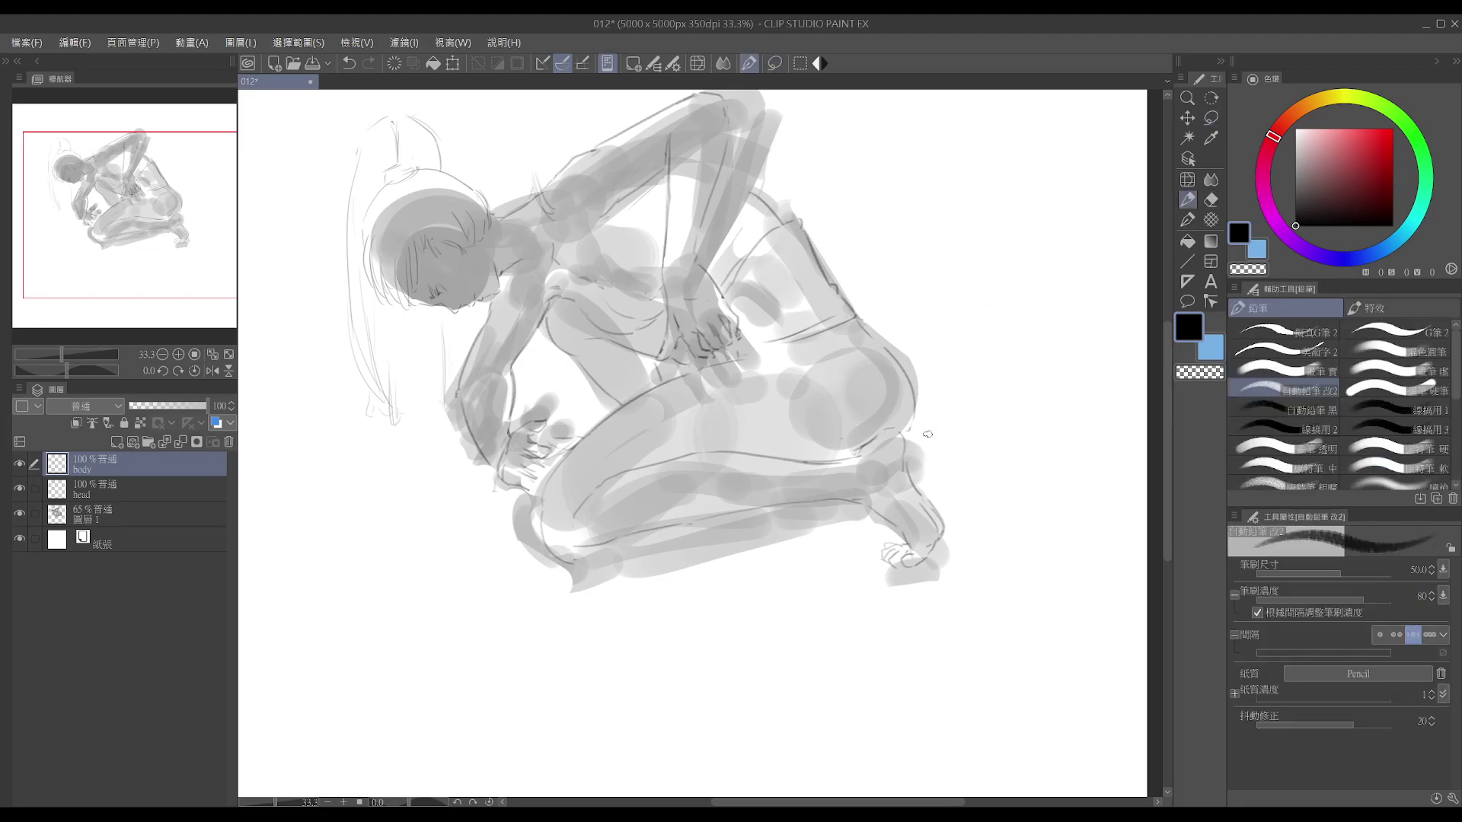
click(808, 433)
mouse_move(828, 404)
mouse_down()
mouse_move(802, 464)
mouse_move(829, 440)
mouse_up()
key(ctrl+z)
key(ctrl+z)
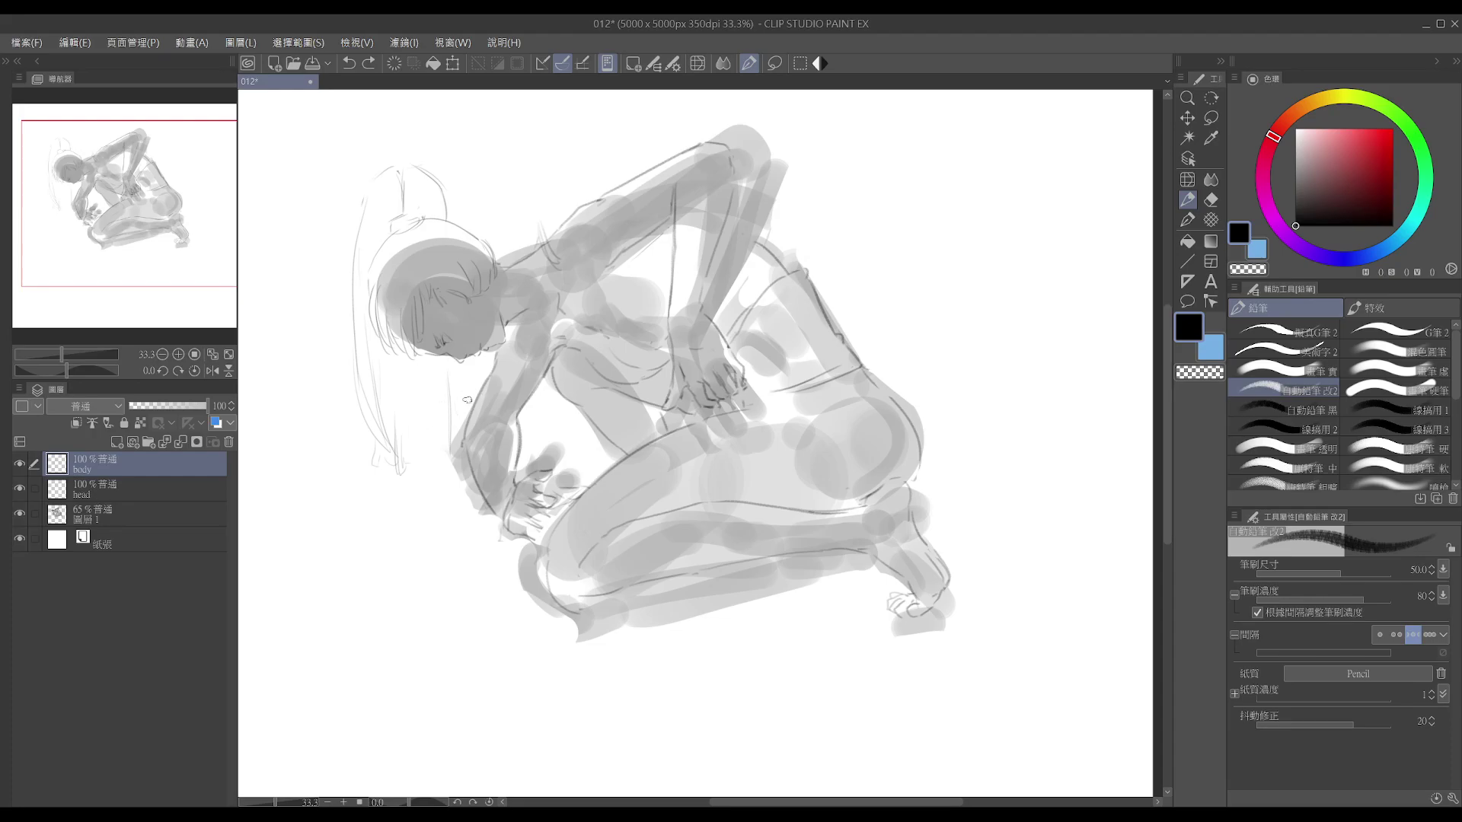
key(e)
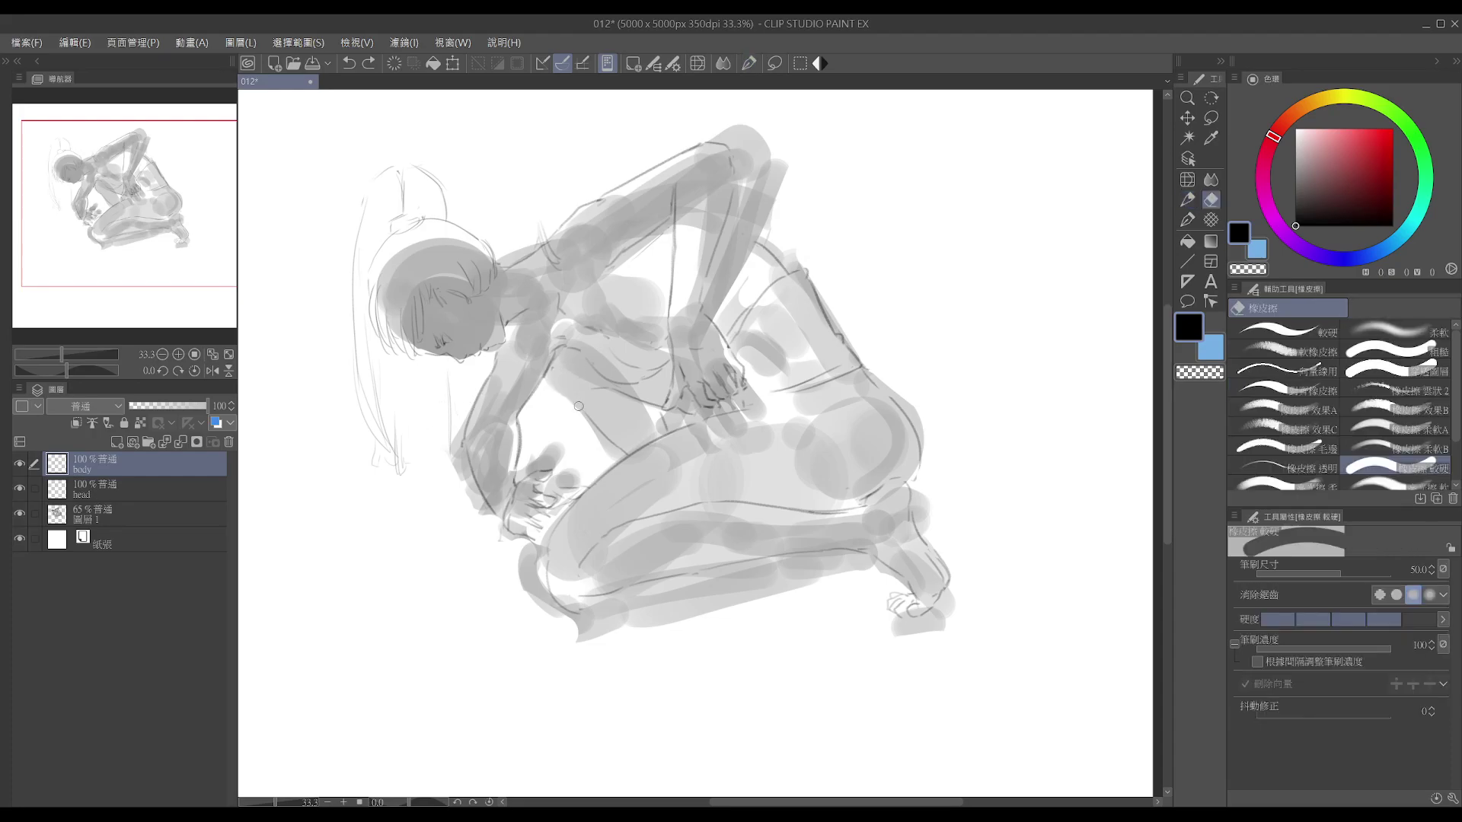
key(p)
drag(537, 396, 559, 424)
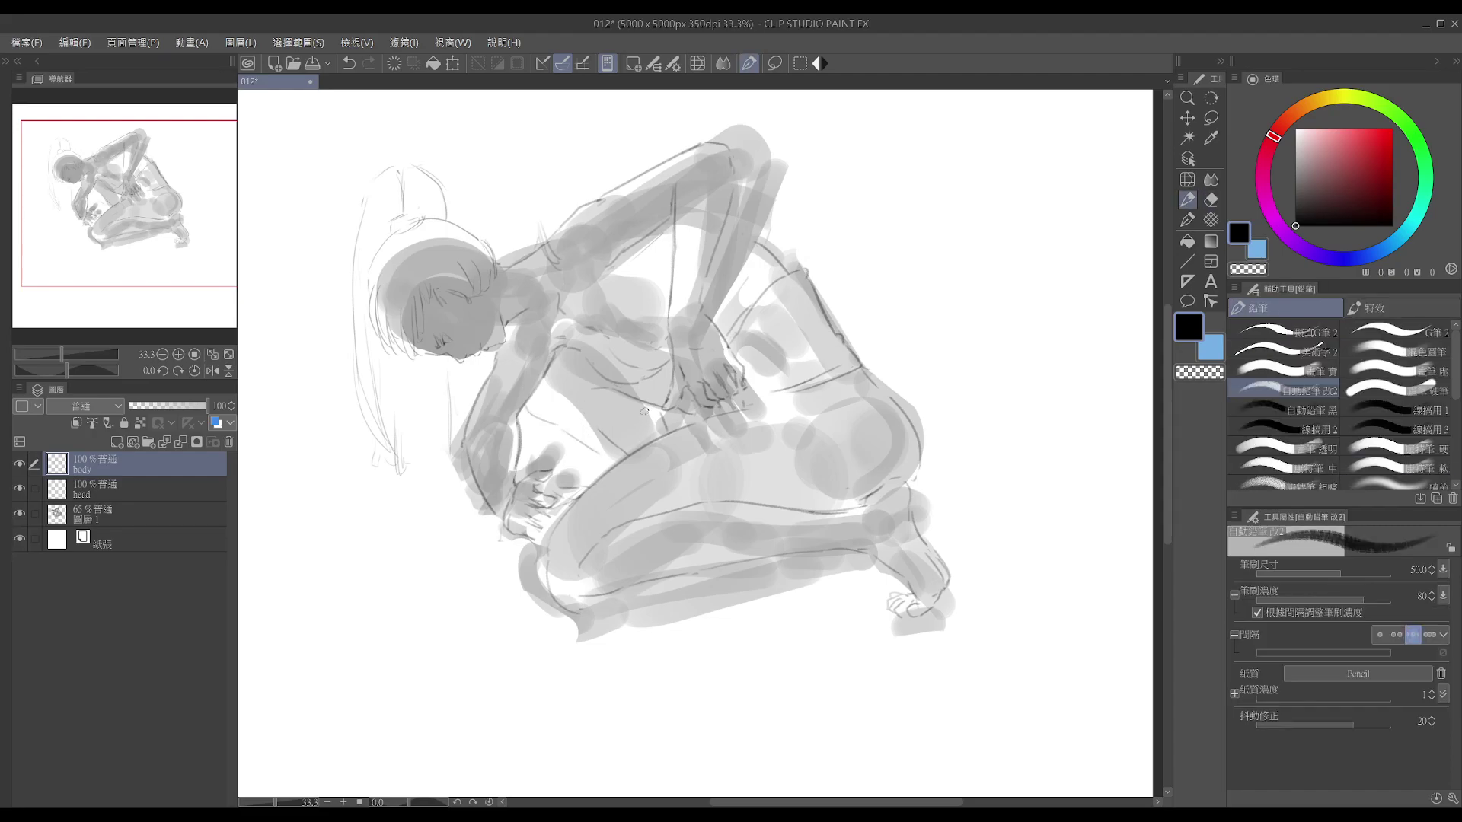
key(e)
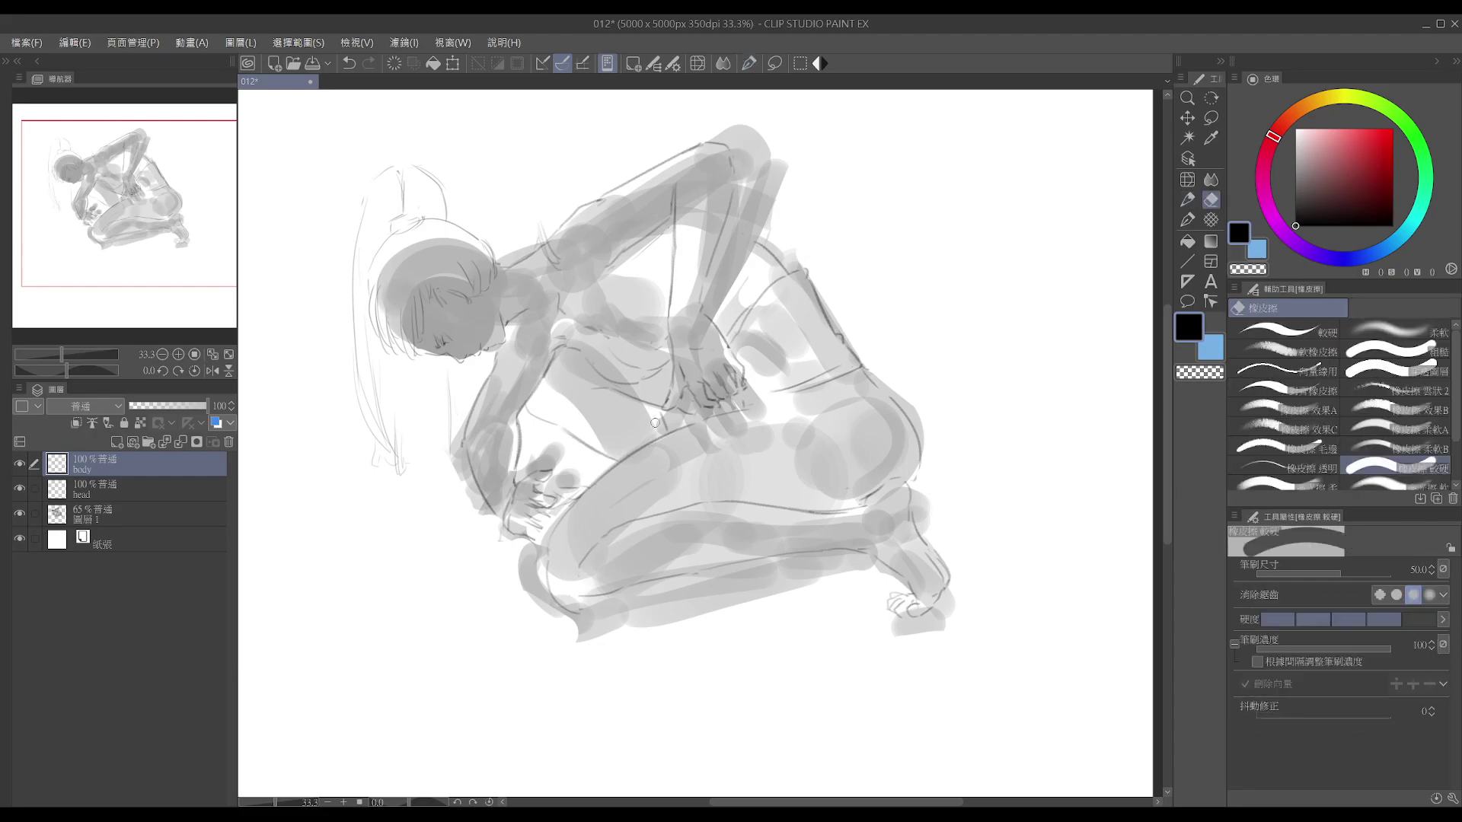
key(p)
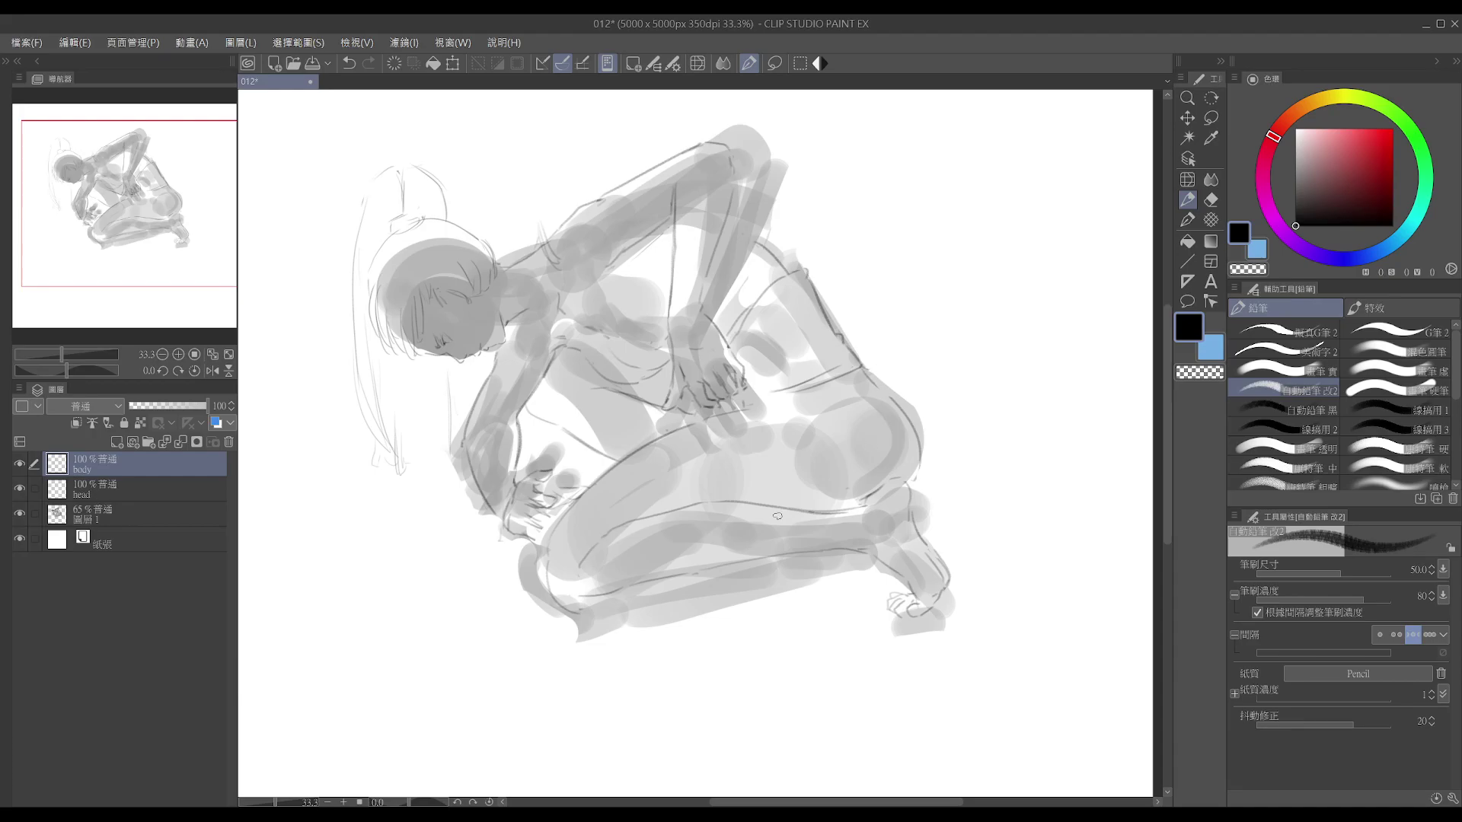
- Draw the diagonal hip crease from the waist hand toward the buttock and restate the thigh line near the ankle
key(alt+Tab)
drag(723, 417, 764, 453)
drag(756, 399, 830, 428)
drag(844, 524, 878, 517)
key(alt+Tab)
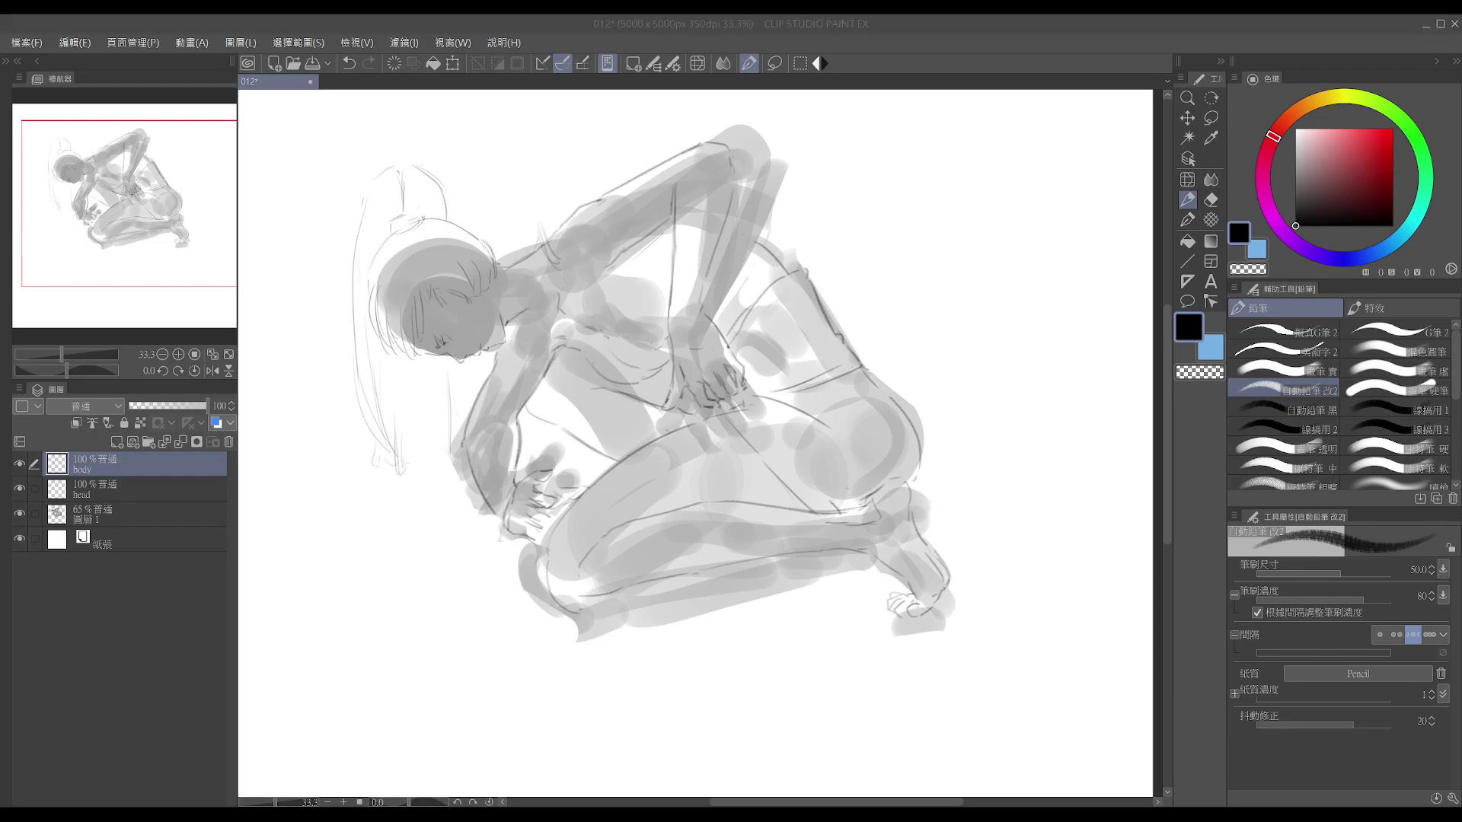
click(802, 480)
drag(803, 500, 817, 502)
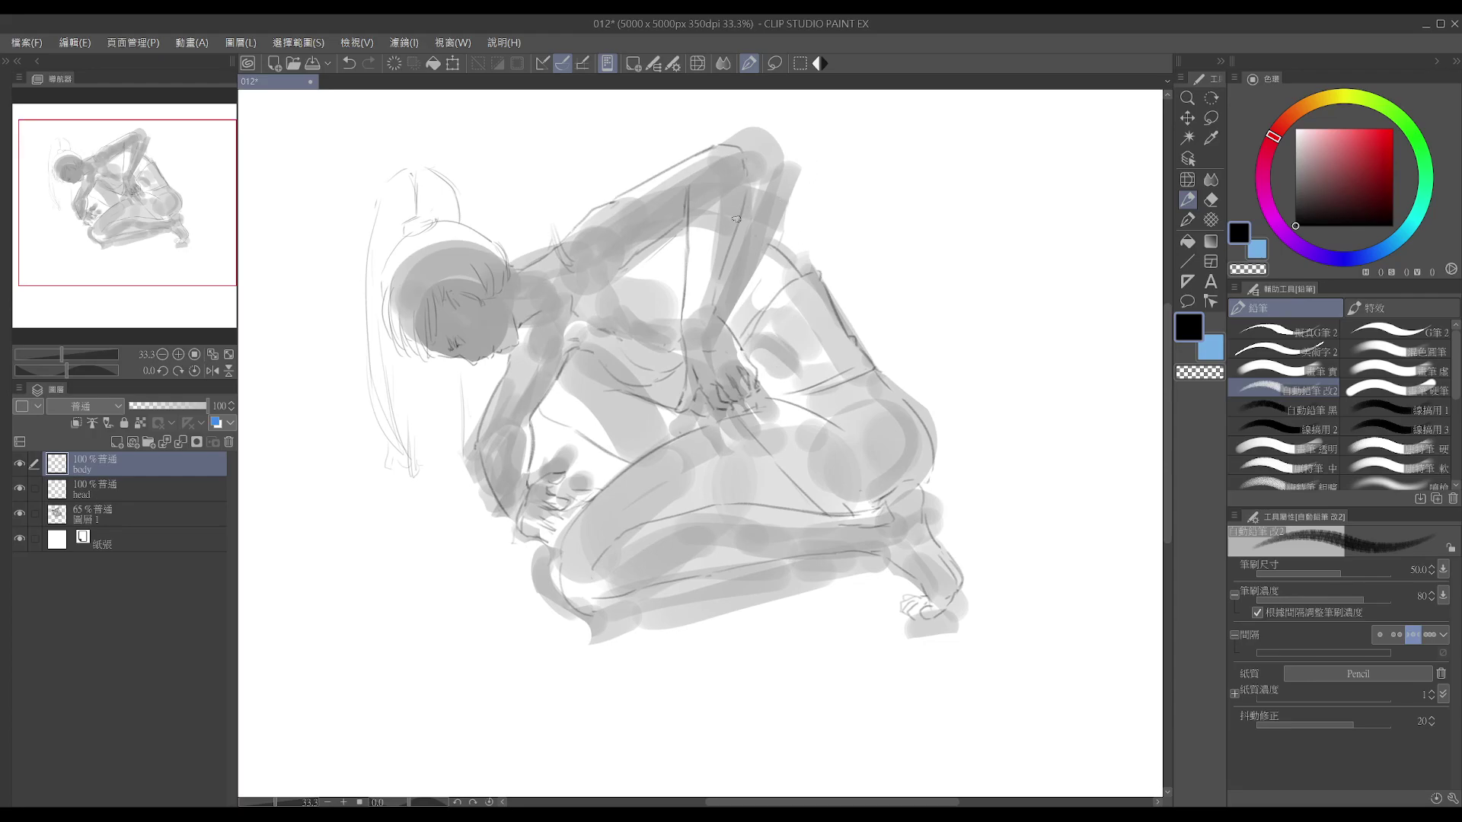
- Extend the back contour up to the raised forearm and save the drawing
drag(734, 230, 770, 258)
drag(717, 457, 756, 455)
key(ctrl+s)
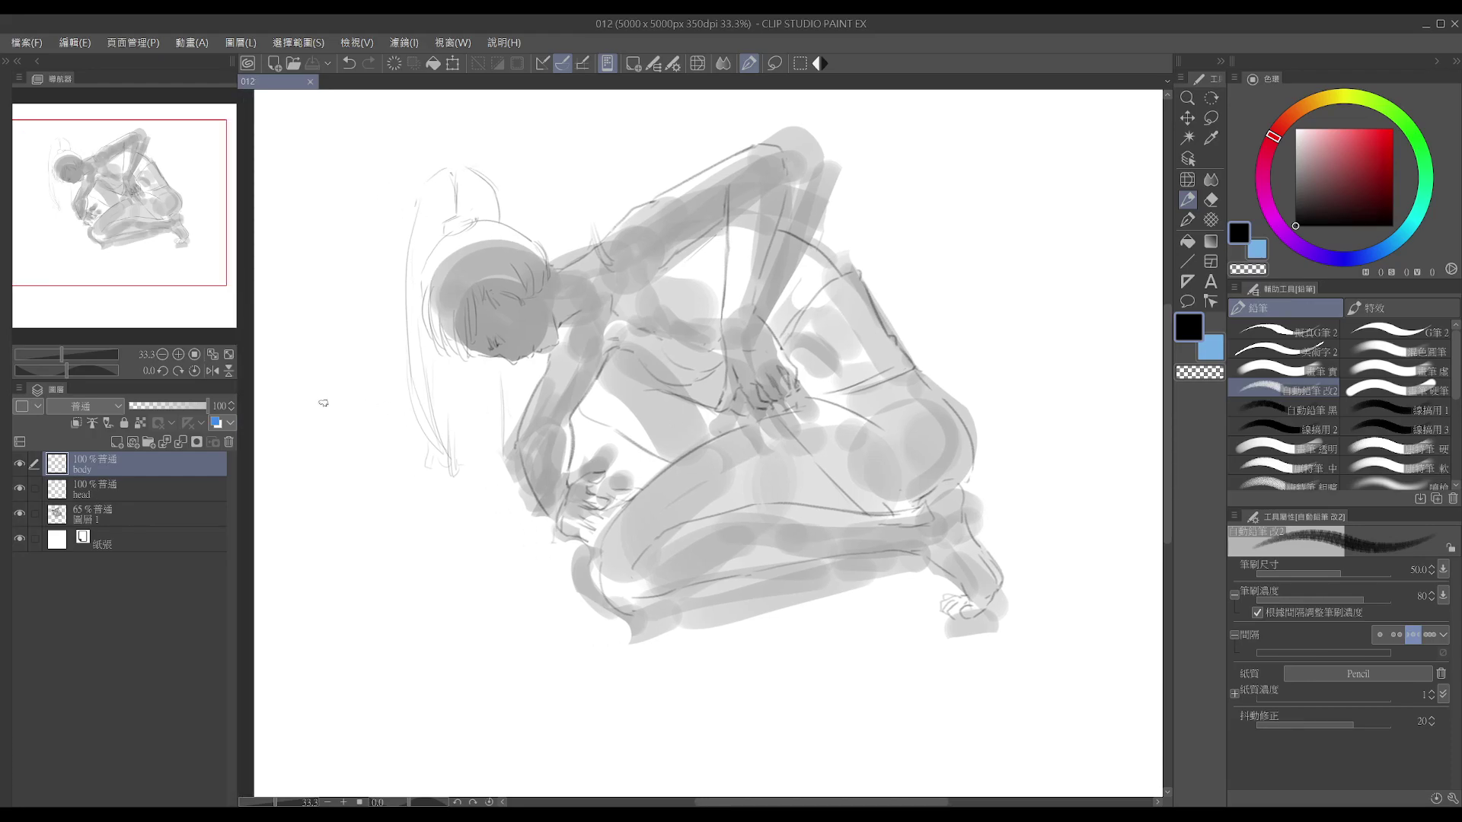
- Switch to the head layer and reduce the pencil size to 25 for the hair
click(200, 484)
key(ctrl+comma)
key(ctrl+comma)
key(ctrl+plus)
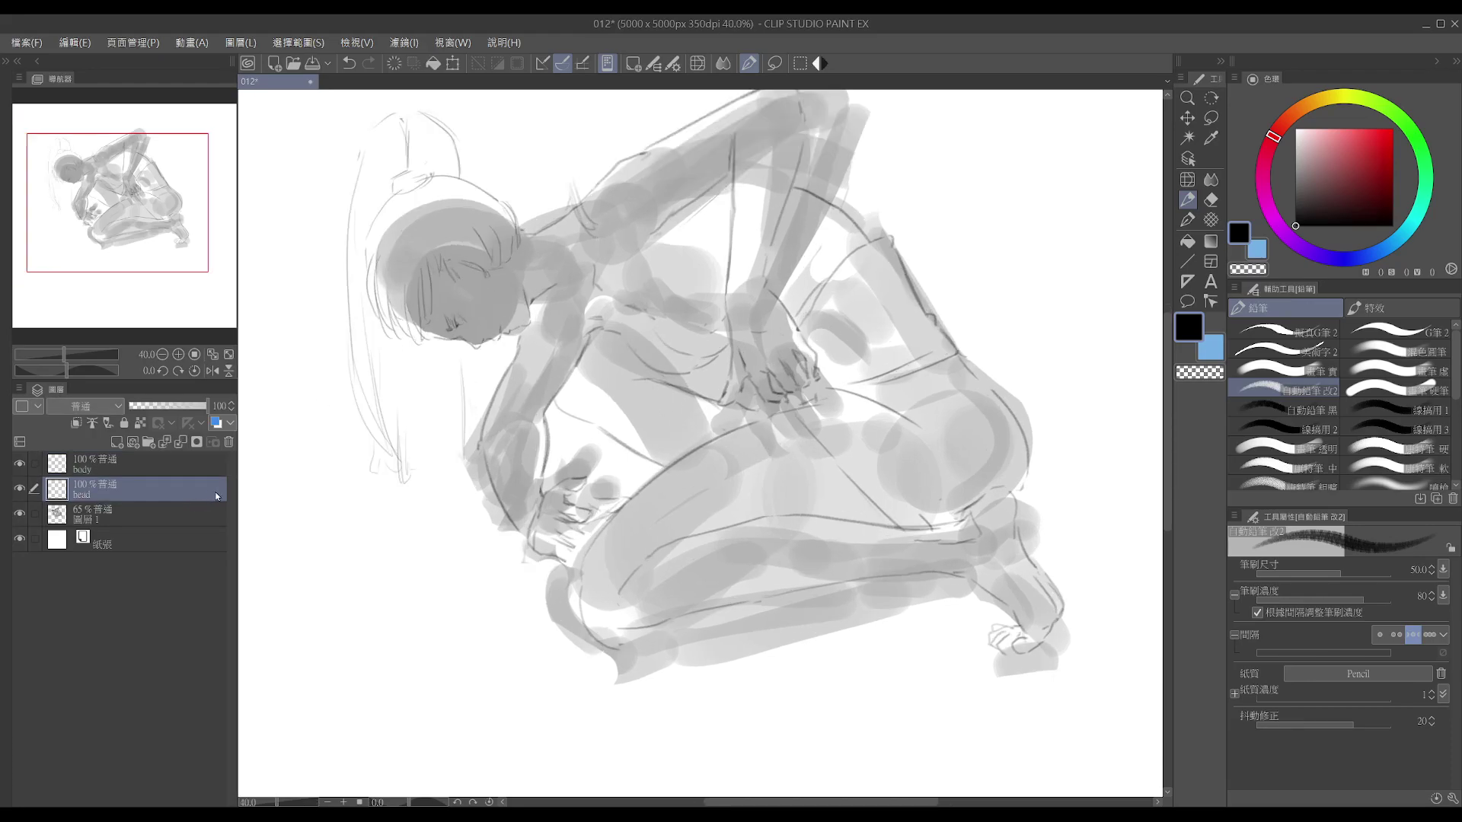
drag(455, 387, 626, 390)
drag(733, 313, 698, 312)
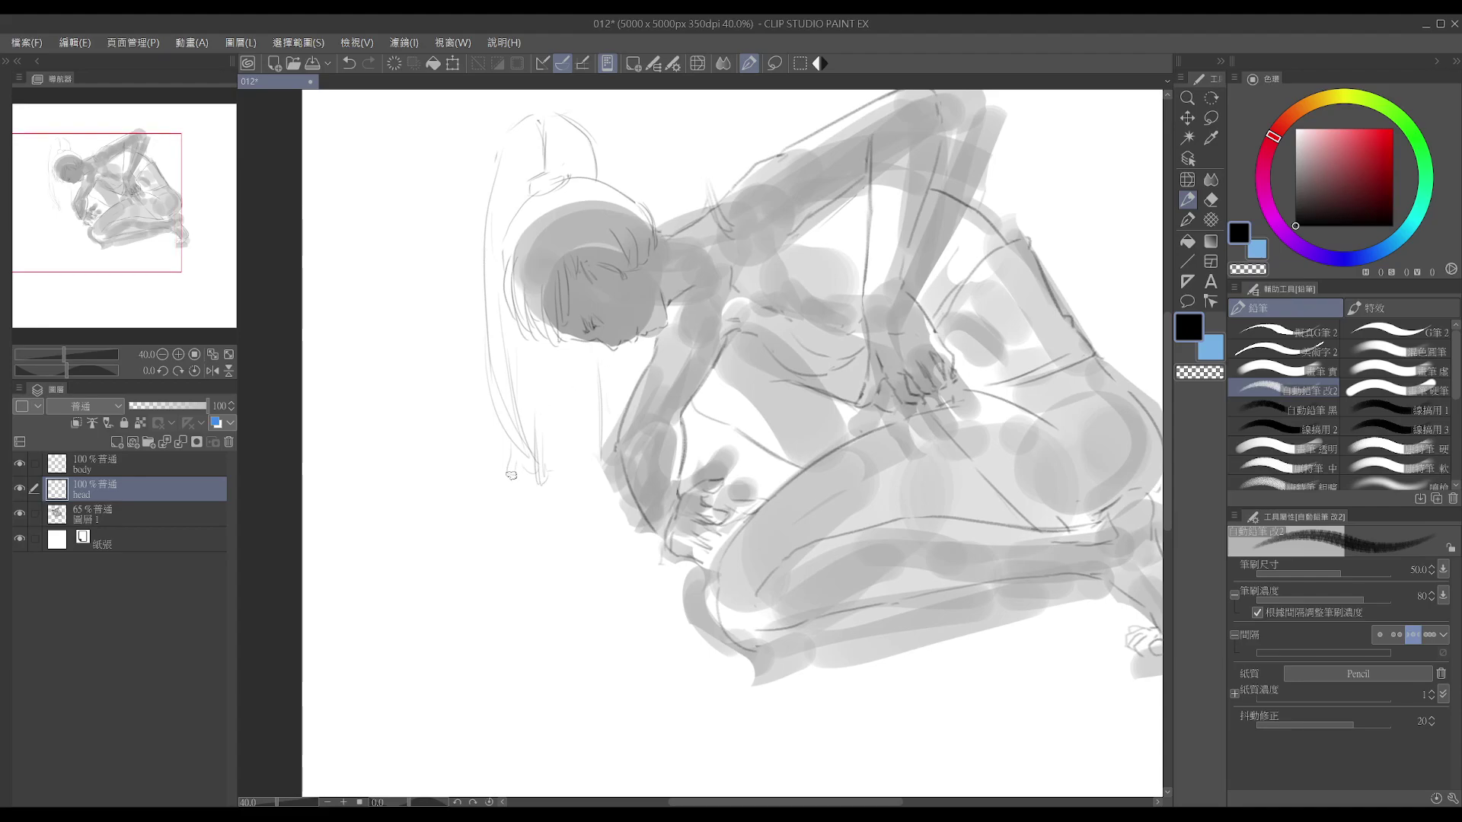
key(bracketleft)
key(bracketleft)
key(bracketleft)
- Sketch the hanging ponytail's lower tips and inner strands below the face, undoing the rejected strokes
drag(562, 440, 572, 479)
key(ctrl+z)
key(ctrl+z)
drag(568, 417, 566, 475)
key(ctrl+z)
drag(567, 447, 572, 479)
drag(601, 385, 603, 455)
mouse_move(597, 361)
mouse_down()
mouse_move(597, 409)
mouse_move(553, 432)
mouse_up()
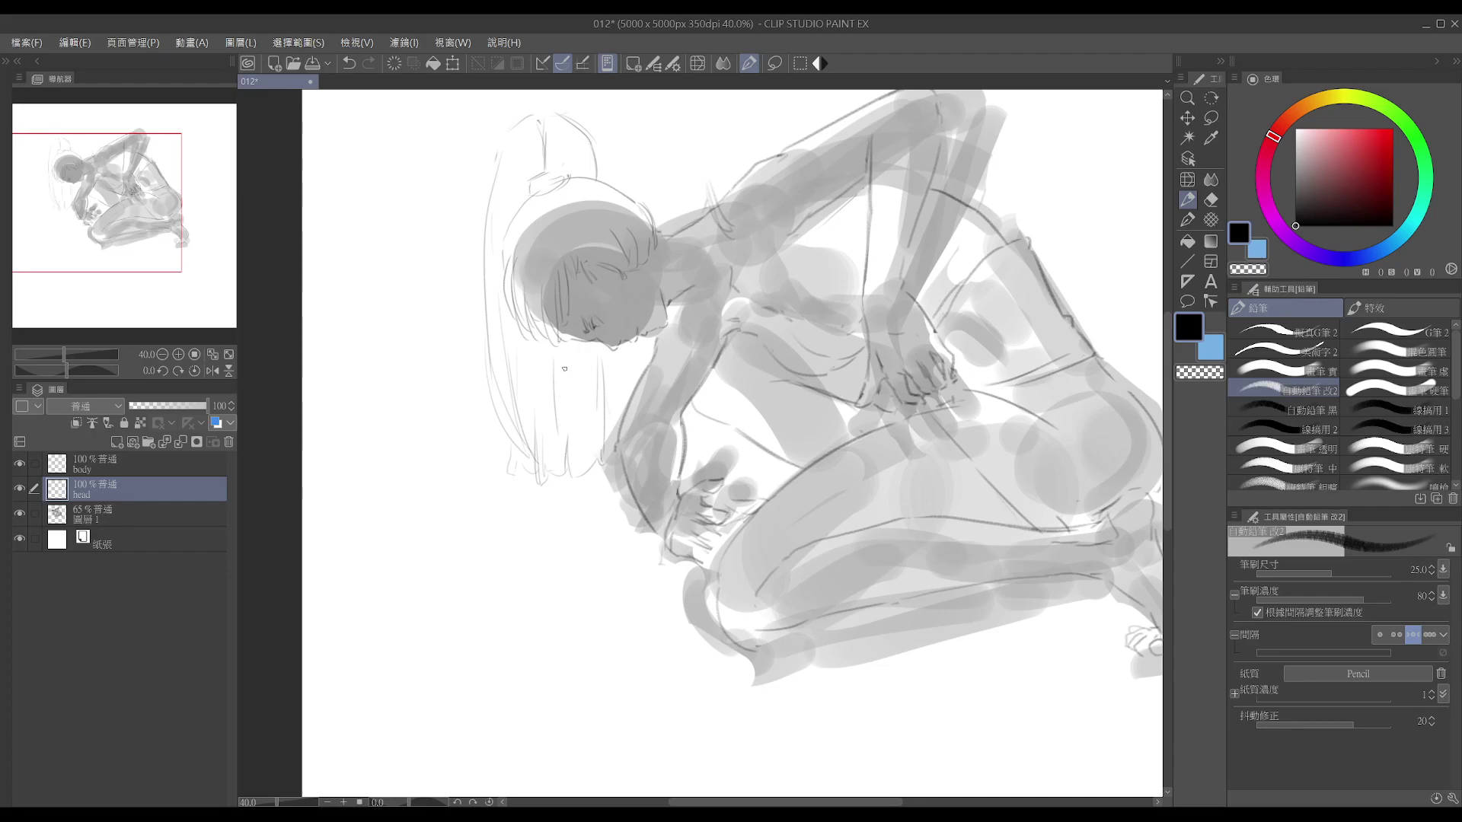
- Turn the canvas until the face is upright and erase the old ear lines on the side of the head
scroll(626, 353, up, 2)
drag(683, 350, 674, 494)
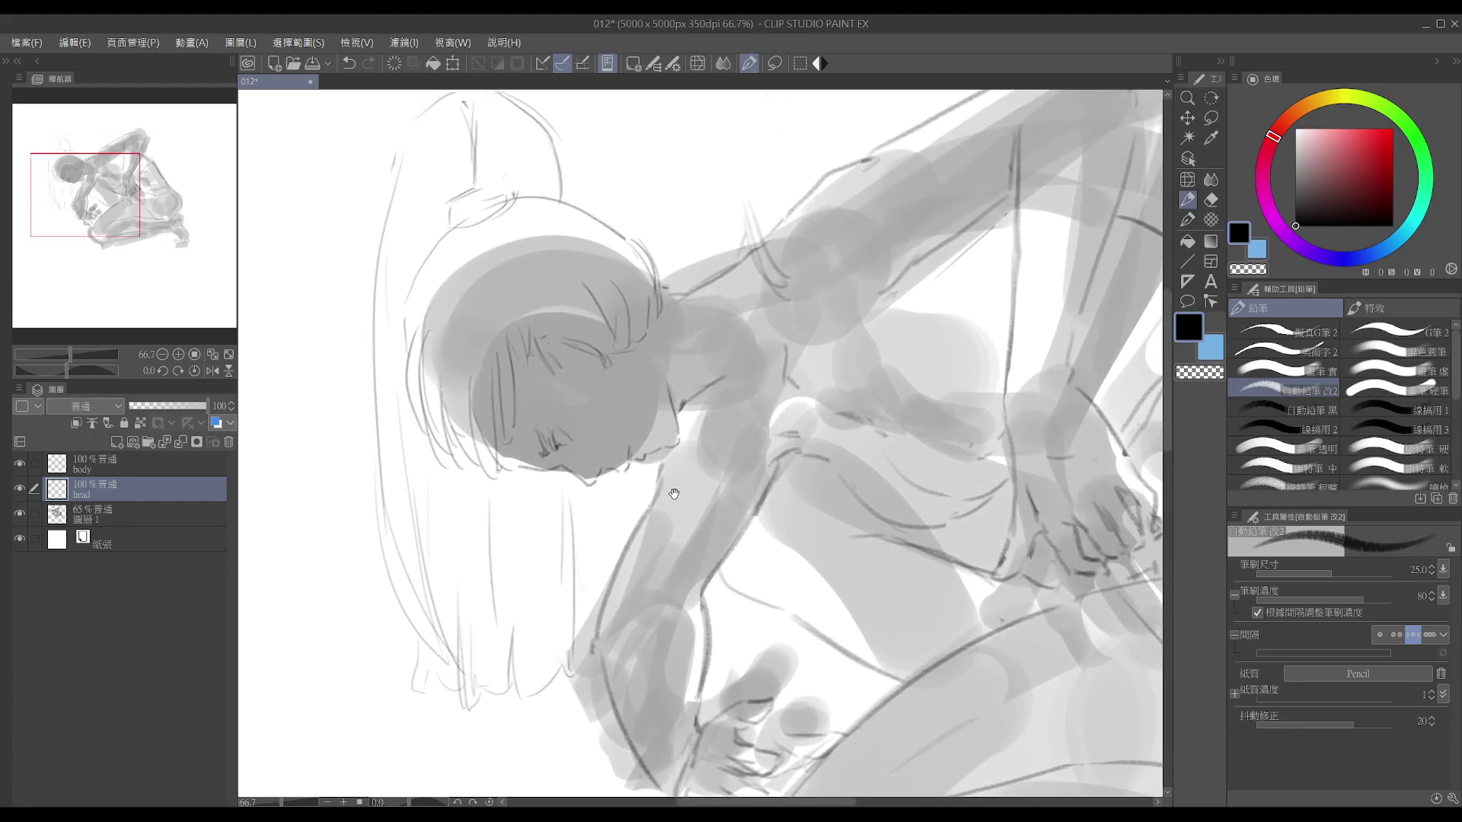
scroll(676, 492, up, 1)
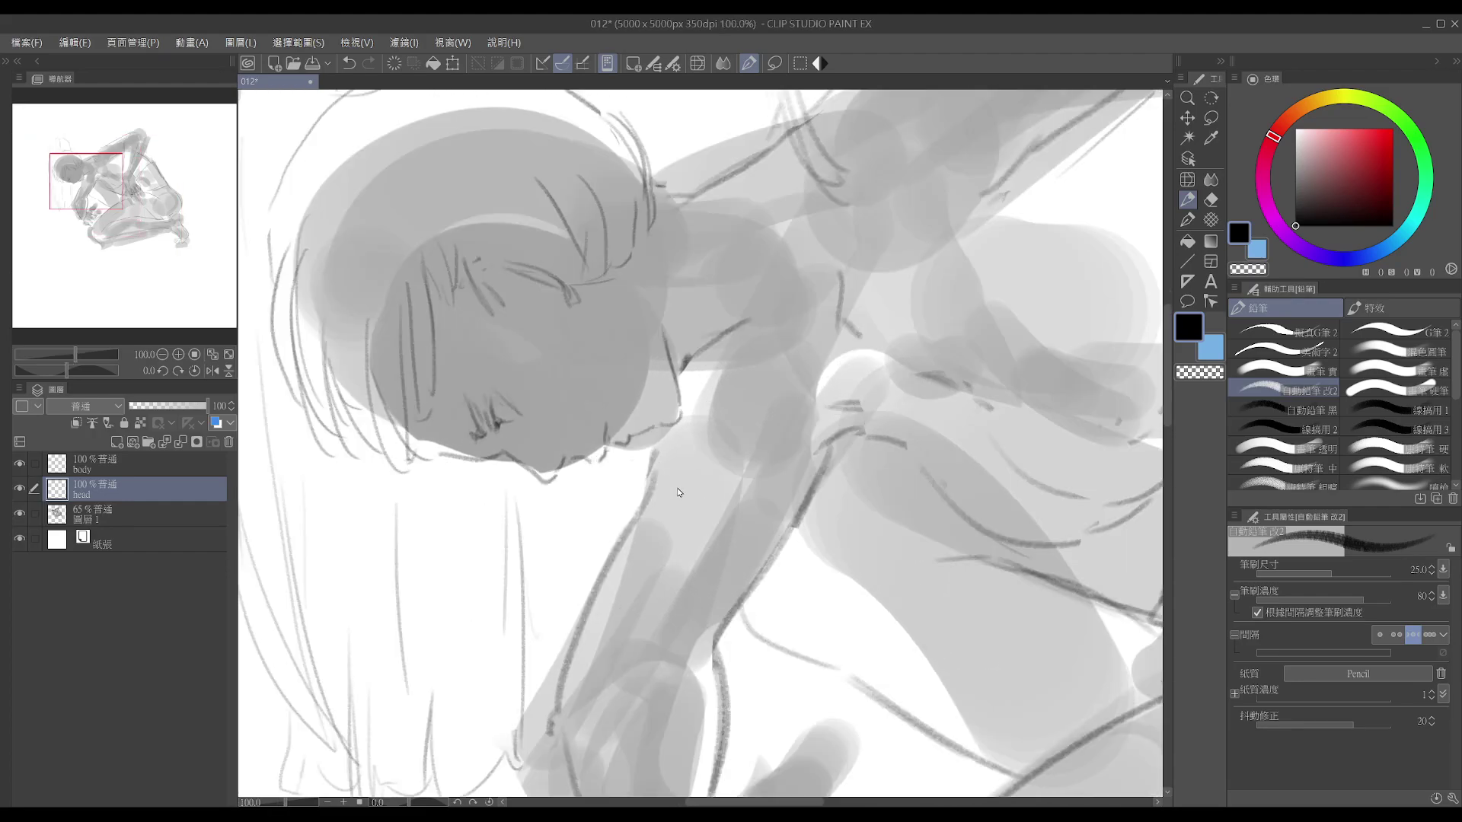
scroll(679, 493, down, 1)
scroll(671, 476, down, 1)
mouse_move(670, 476)
mouse_down()
mouse_move(659, 422)
mouse_move(799, 313)
mouse_move(744, 217)
mouse_up()
key(shift+space)
key(p)
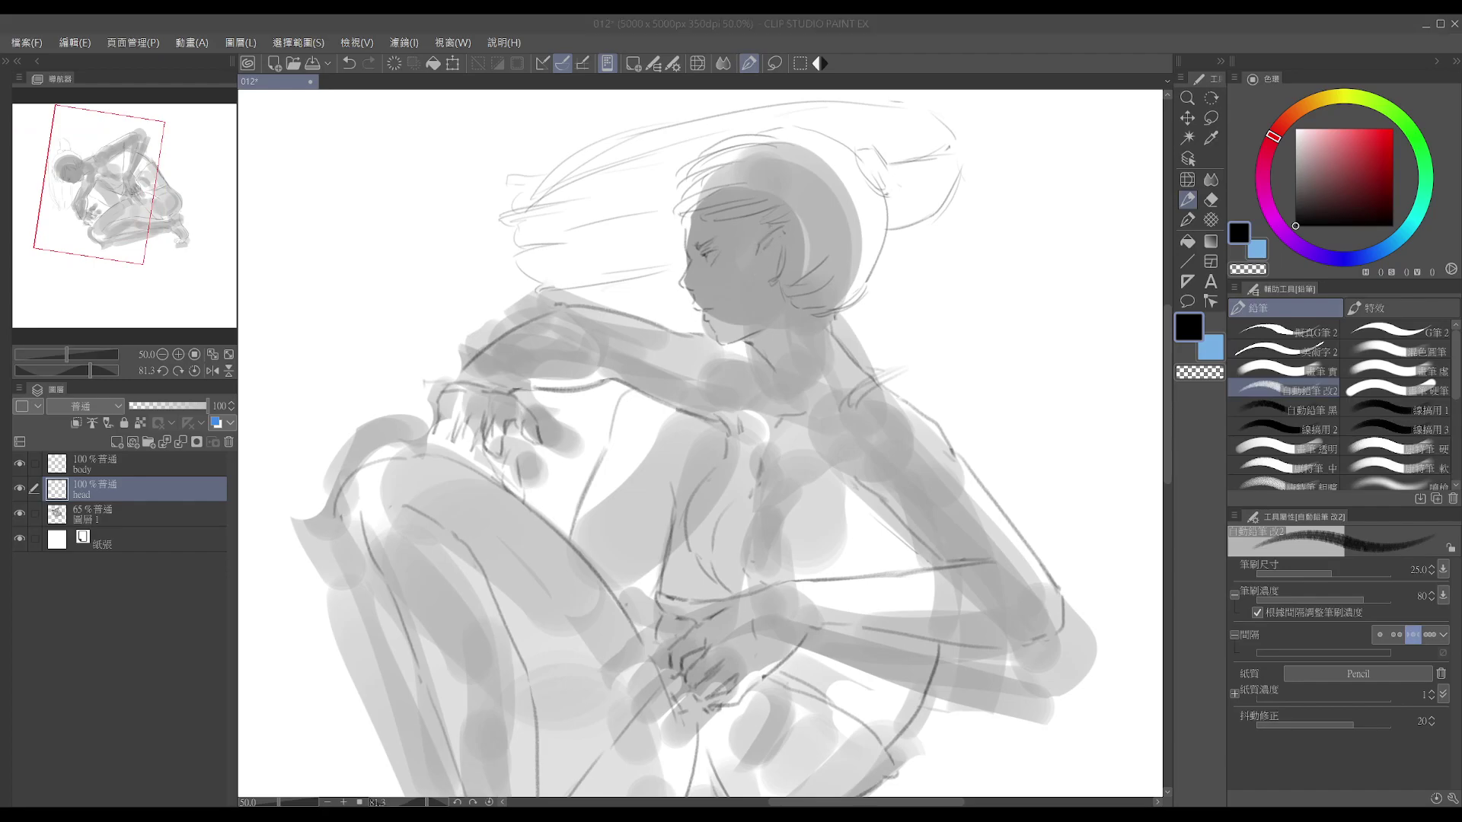
key(space)
drag(782, 459, 796, 465)
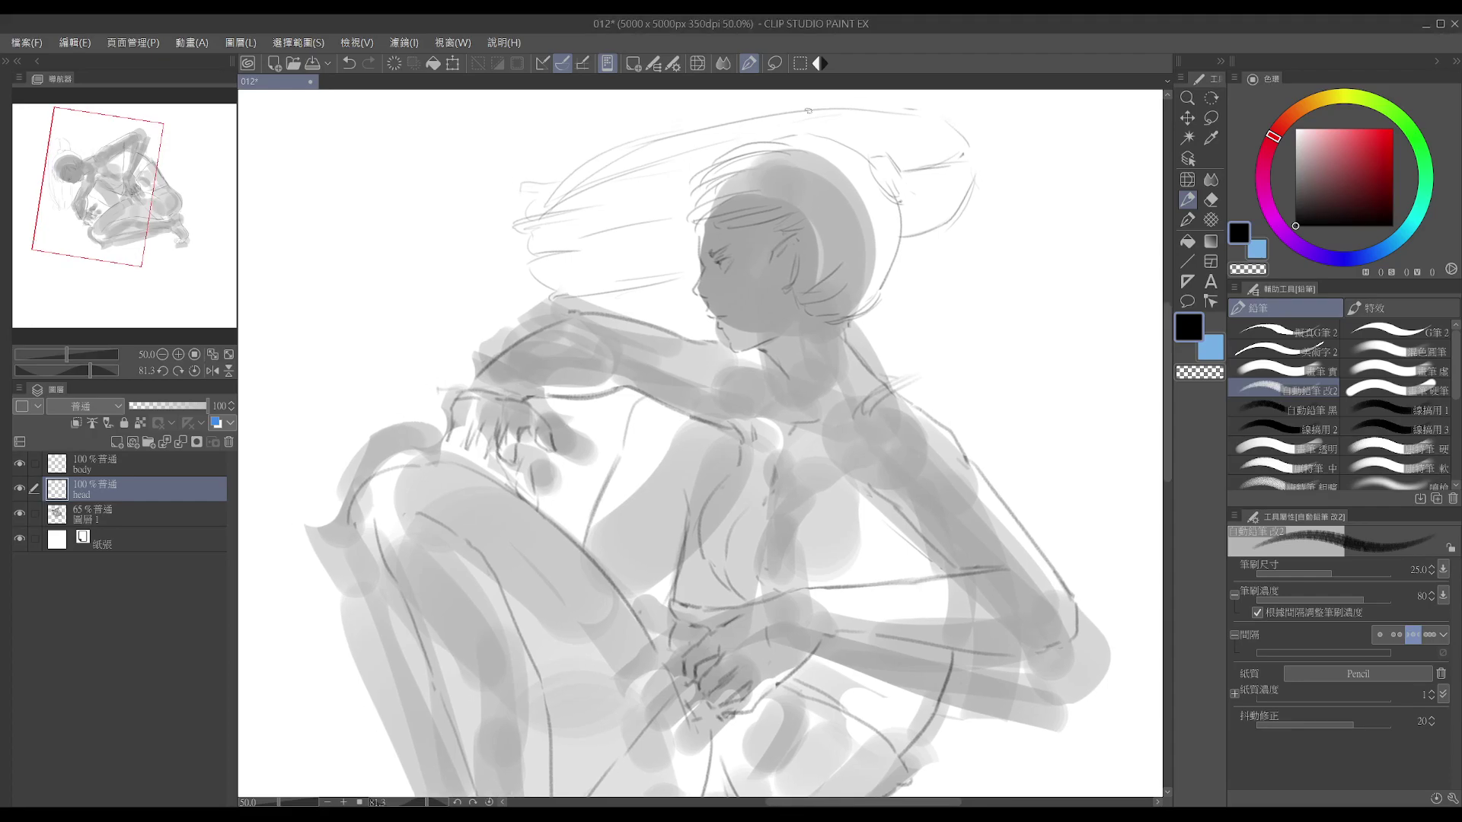
key(e)
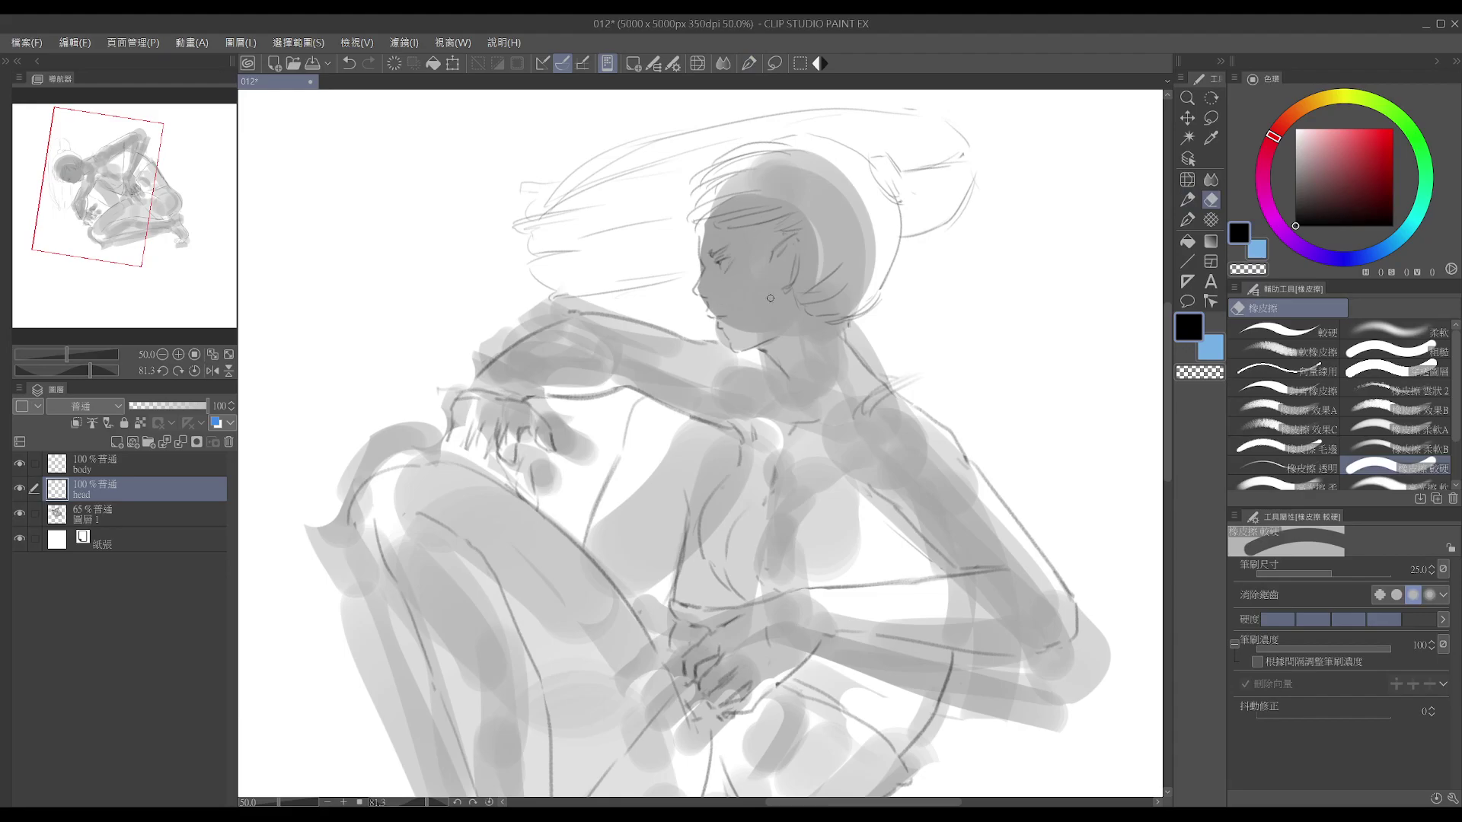
key(p)
key(e)
key(p)
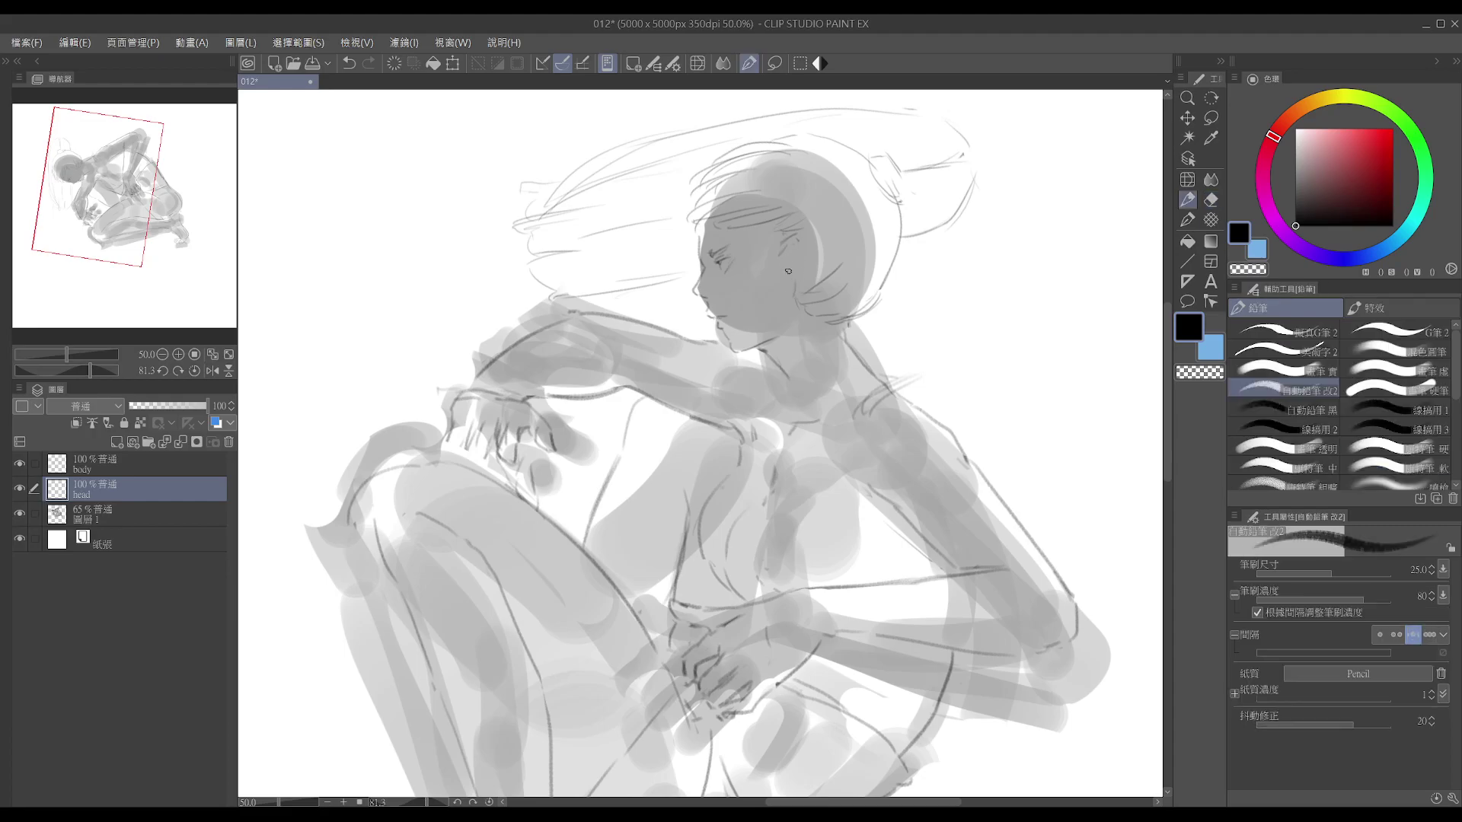
key(e)
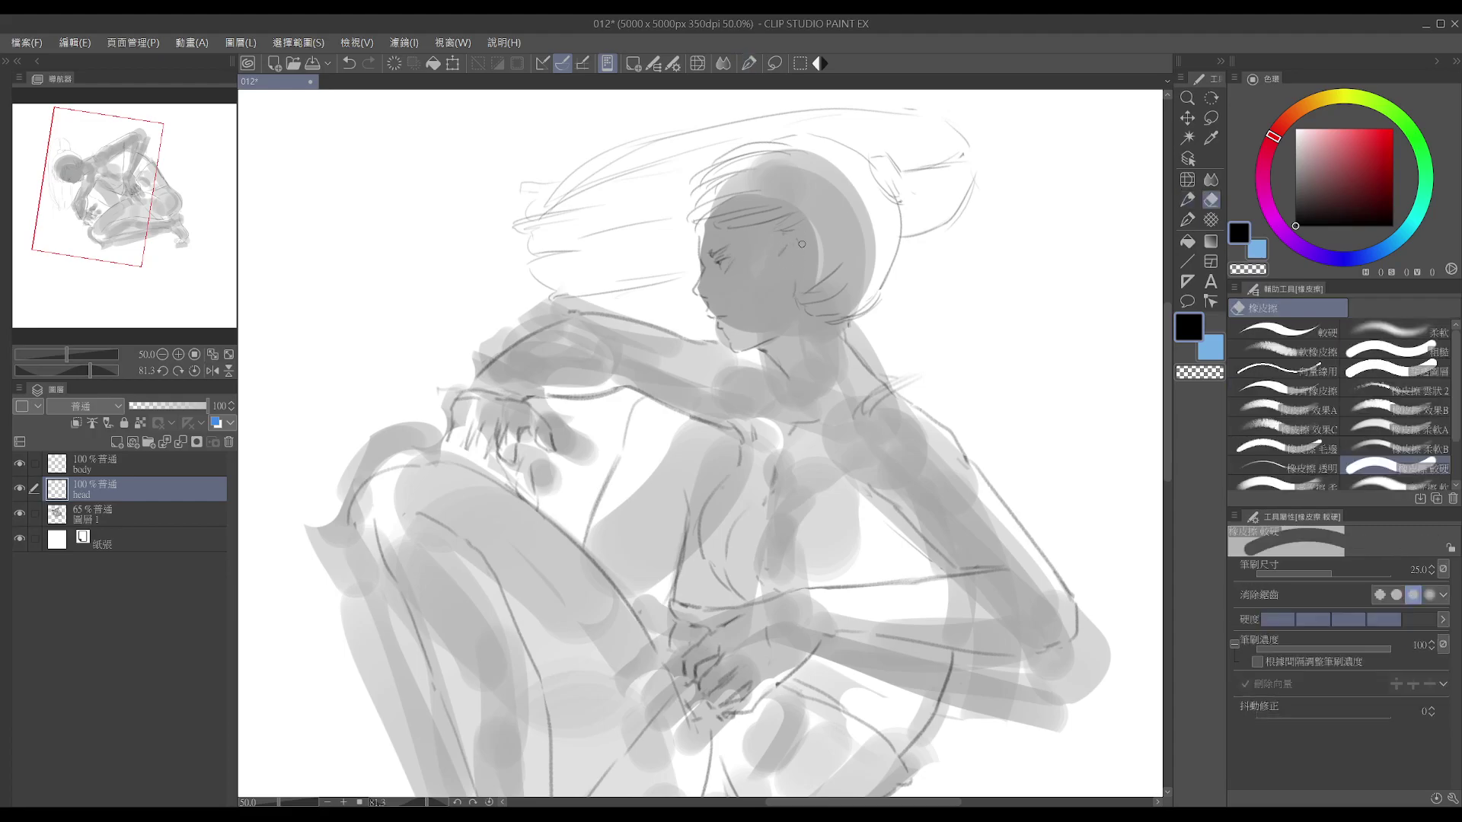
key(p)
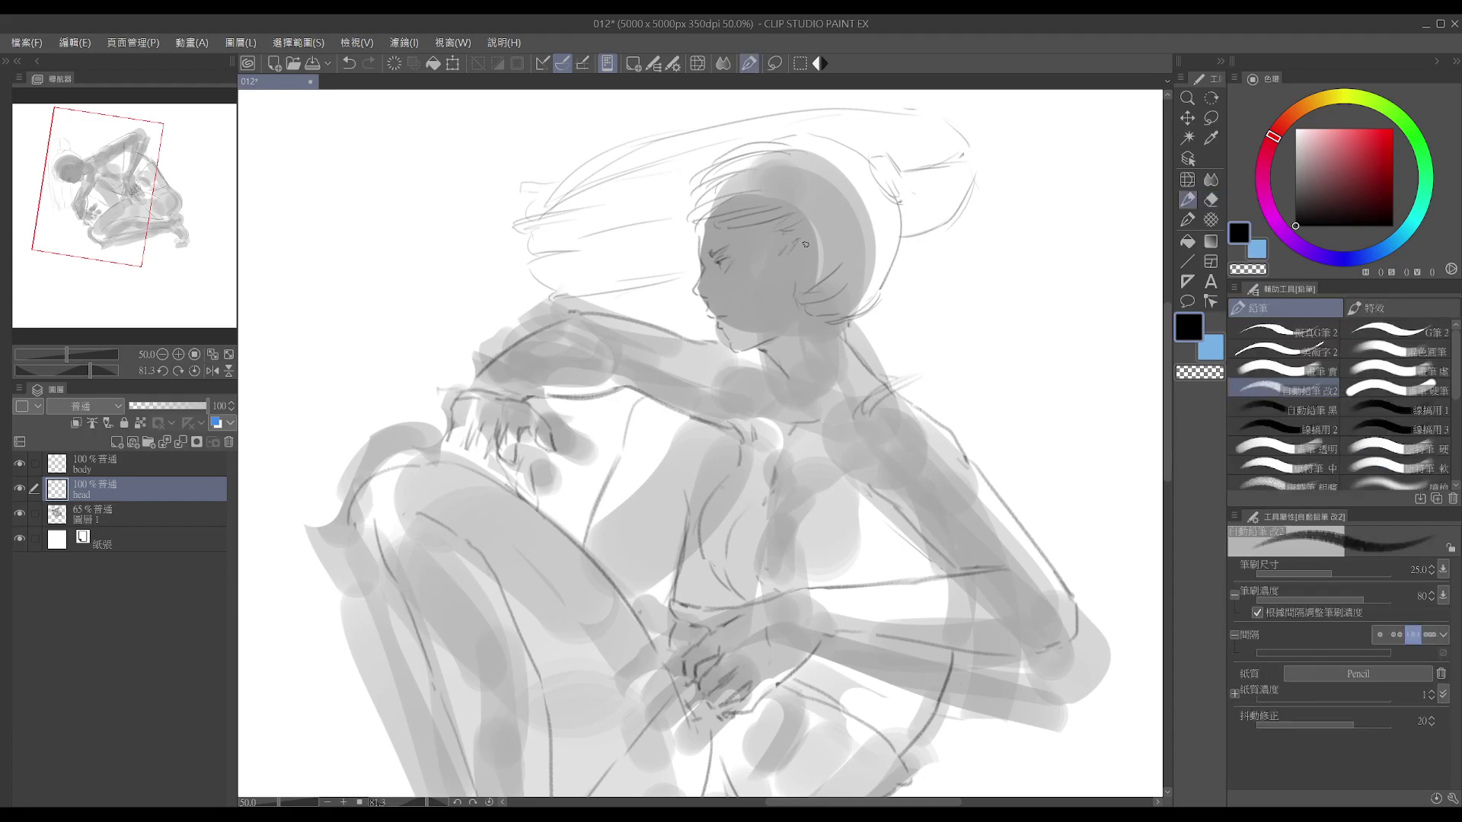
- Redraw the ear farther back on the head in pencil, cleaning its outline with the eraser
drag(798, 242, 787, 255)
key(e)
key(p)
key(e)
key(p)
drag(809, 237, 807, 271)
key(e)
key(p)
key(e)
key(p)
key(e)
key(p)
key(e)
- Erase the old jawline and reshape the rounded chin below the mouth
drag(774, 339, 747, 348)
key(p)
key(e)
key(p)
key(e)
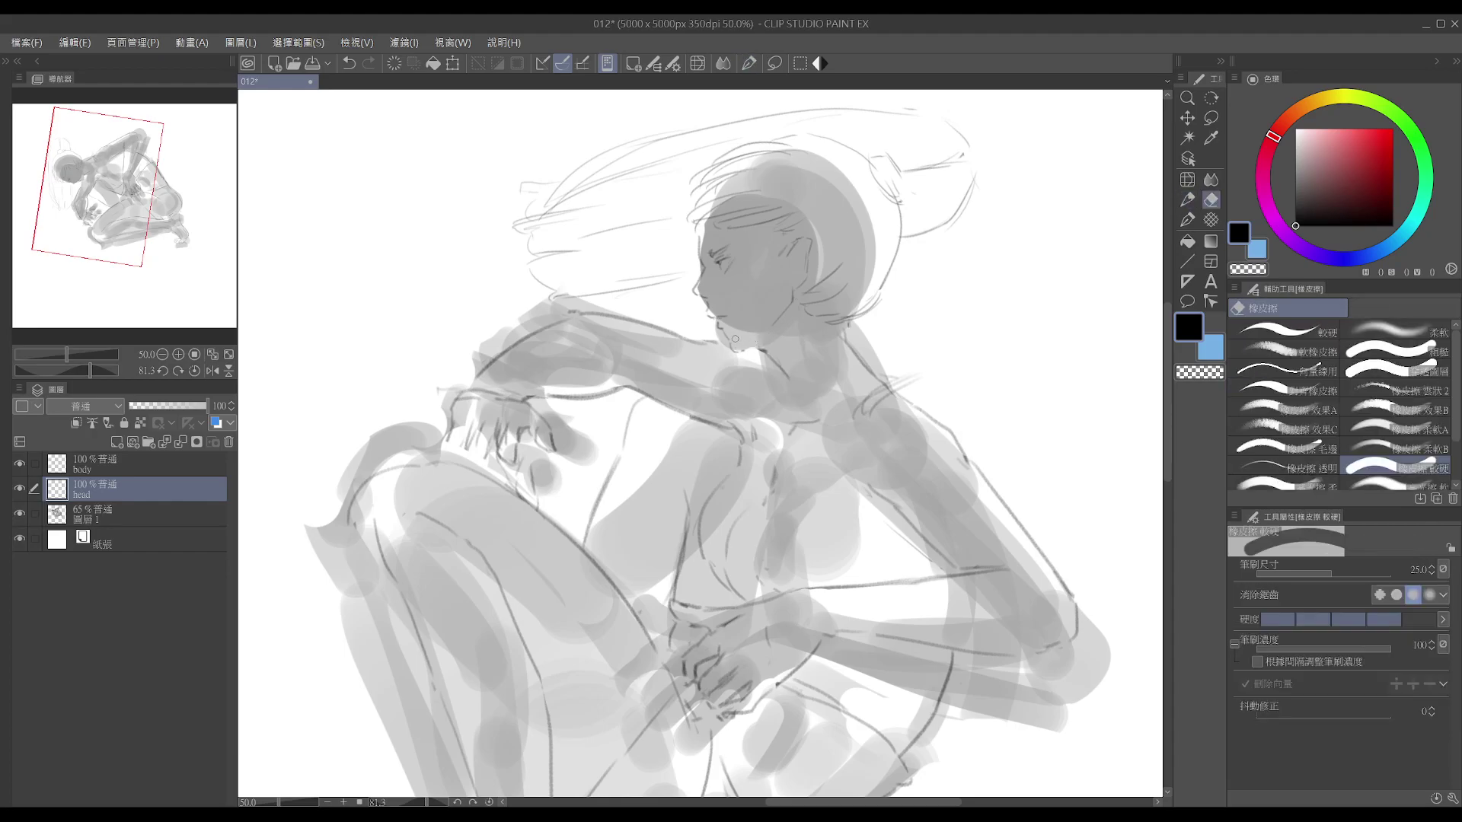
key(p)
key(e)
key(p)
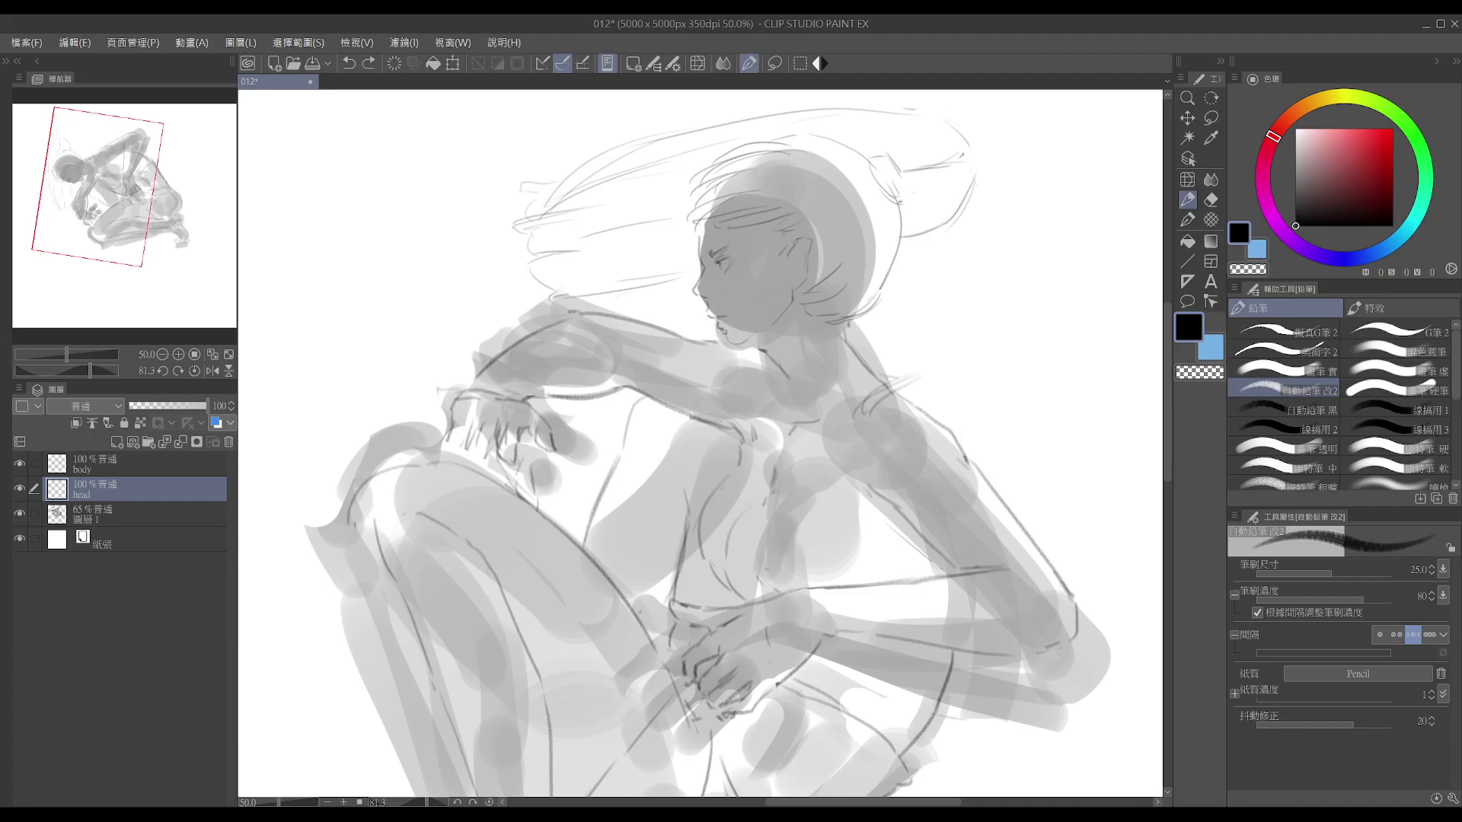
scroll(743, 340, up, 1)
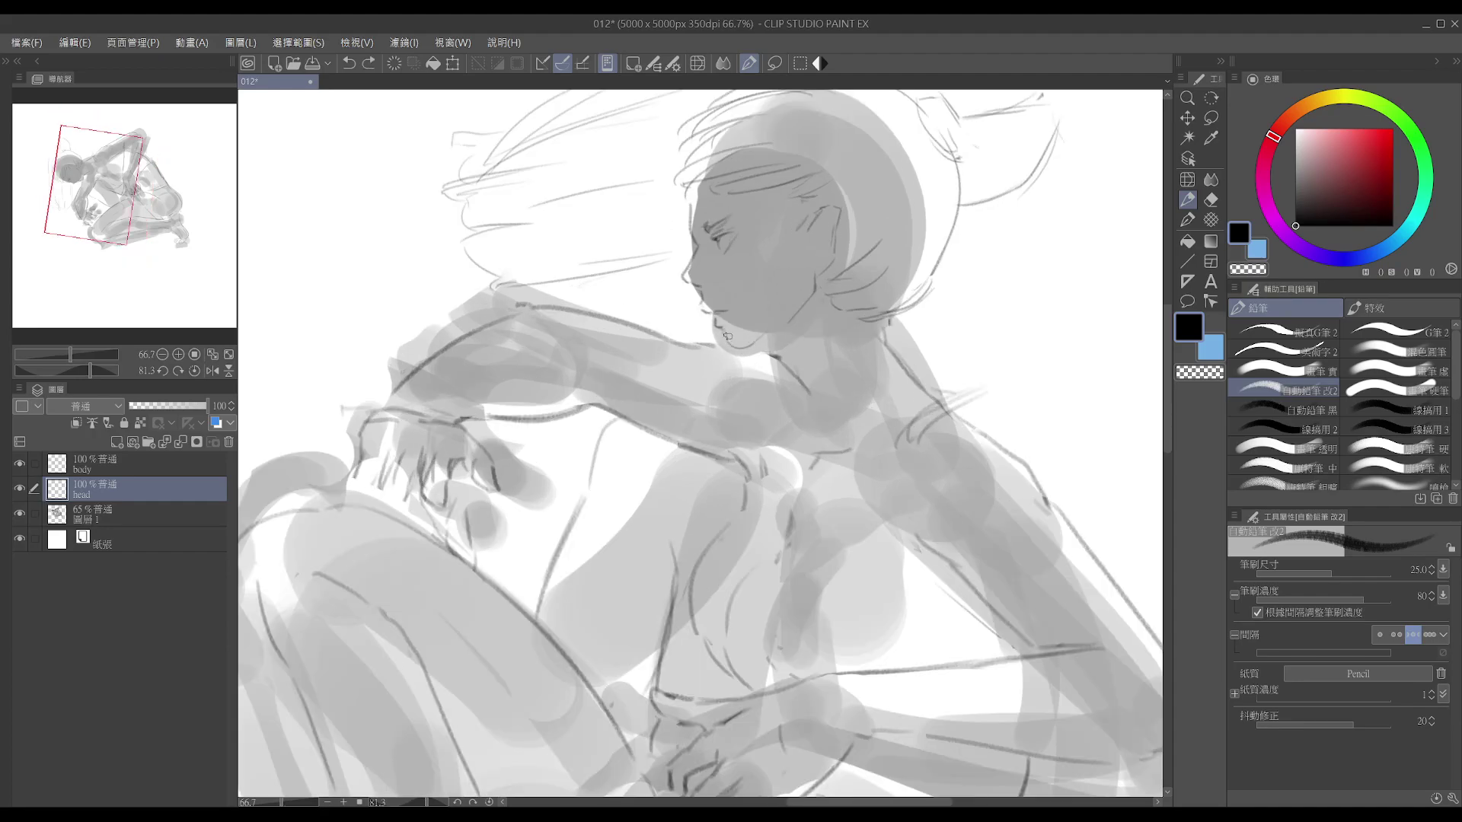
drag(727, 337, 754, 336)
key(e)
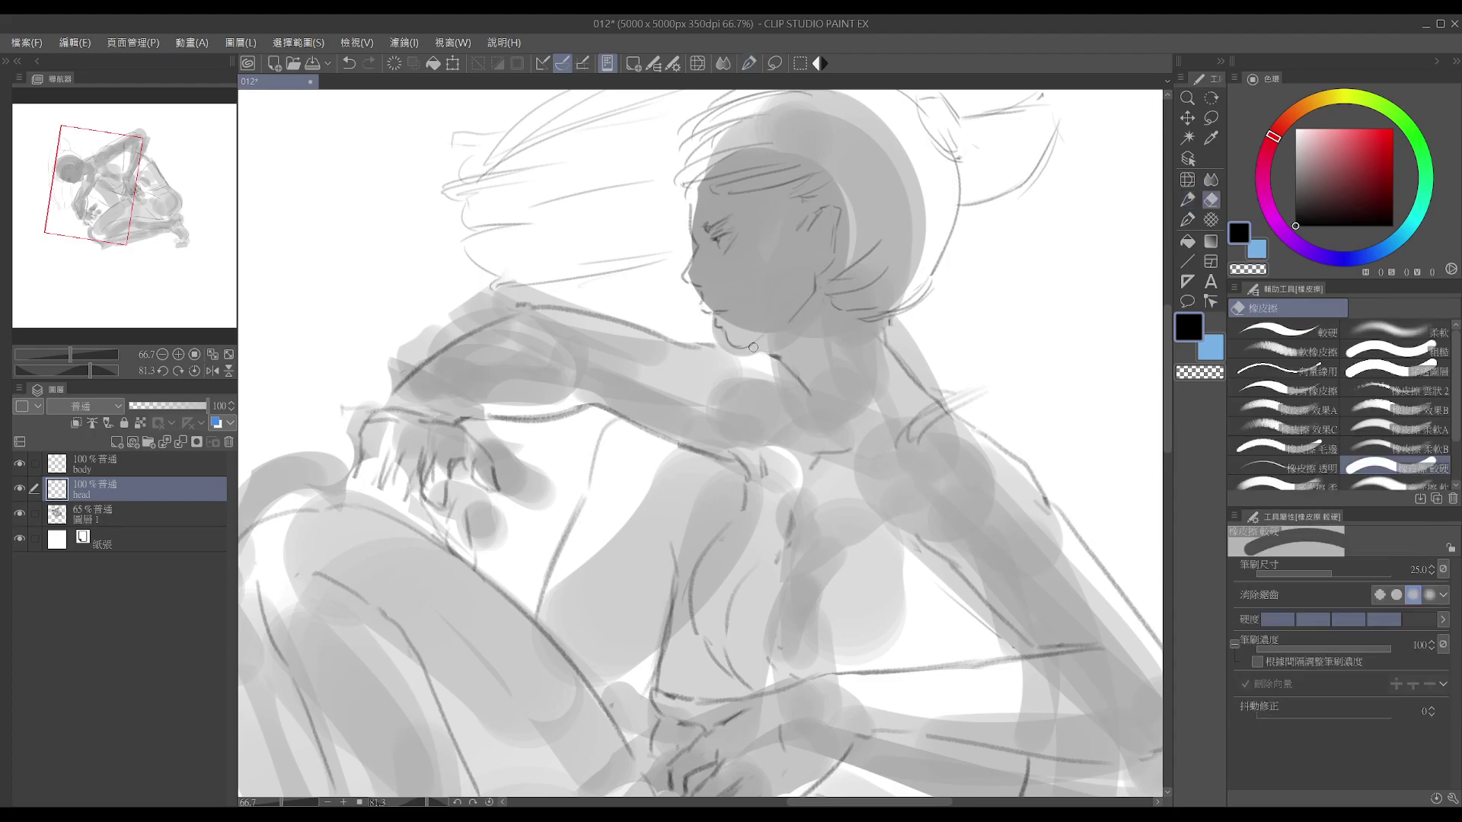
mouse_move(740, 316)
mouse_down()
mouse_move(739, 371)
mouse_move(787, 377)
mouse_up()
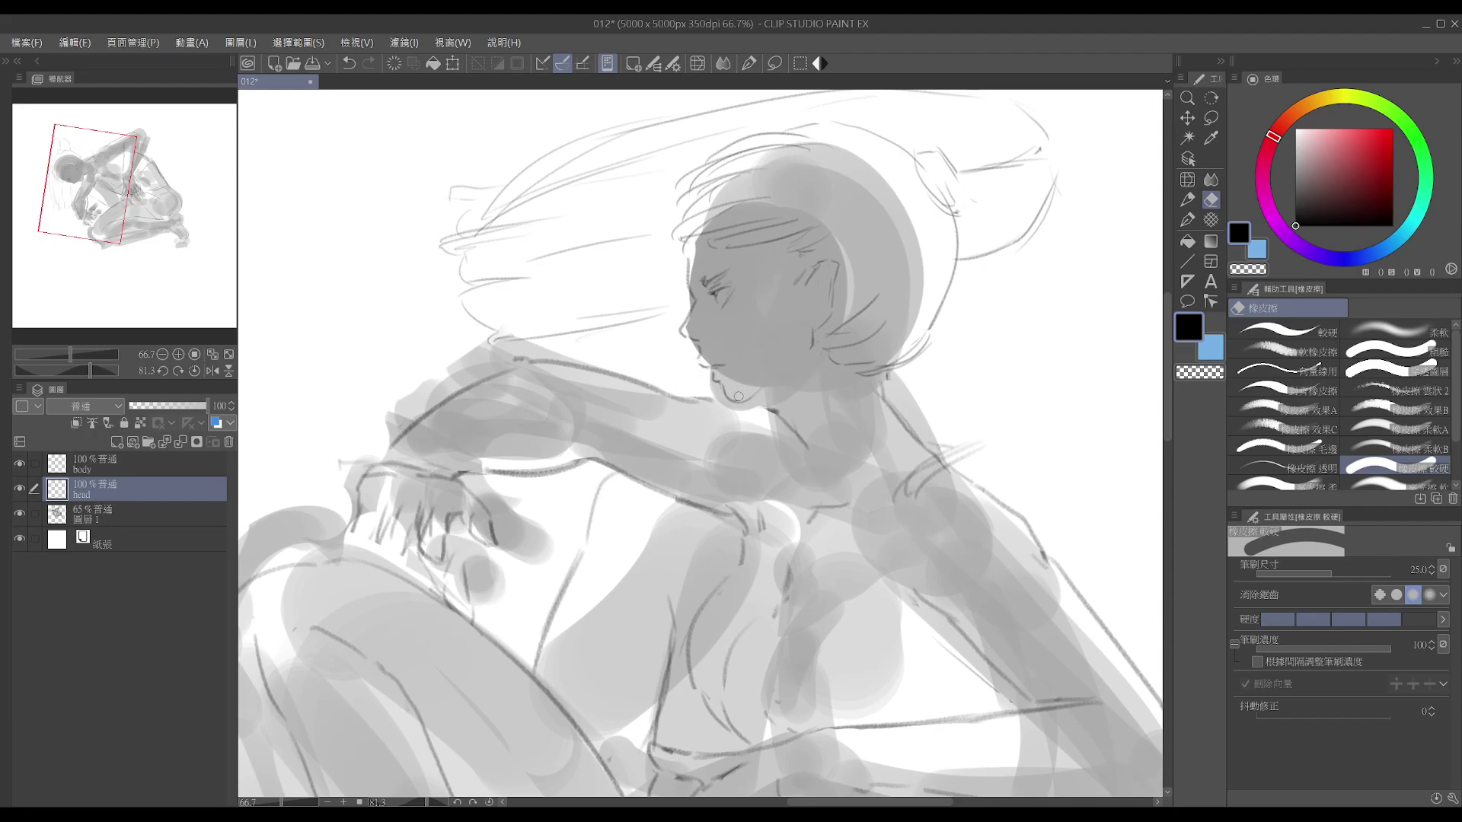
- Draw a new jawline from below the ear toward the chin and trim its upper end
key(p)
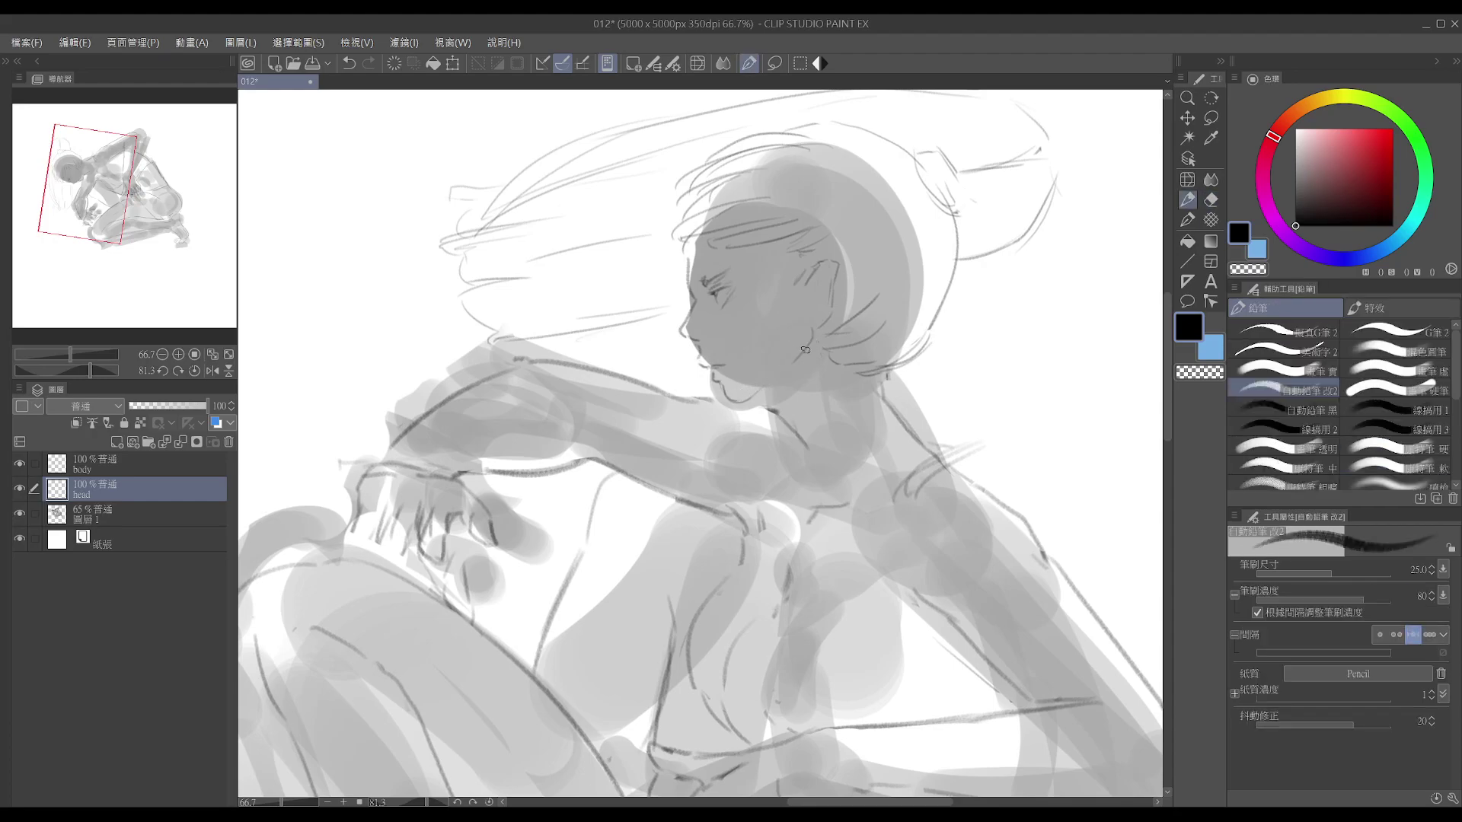
drag(809, 331, 768, 377)
key(e)
drag(823, 327, 810, 327)
key(p)
key(e)
key(p)
- Refine the upper rim and inner fold of the ear with small pencil and eraser strokes
key(e)
key(p)
key(e)
key(p)
key(e)
key(p)
key(e)
key(p)
key(e)
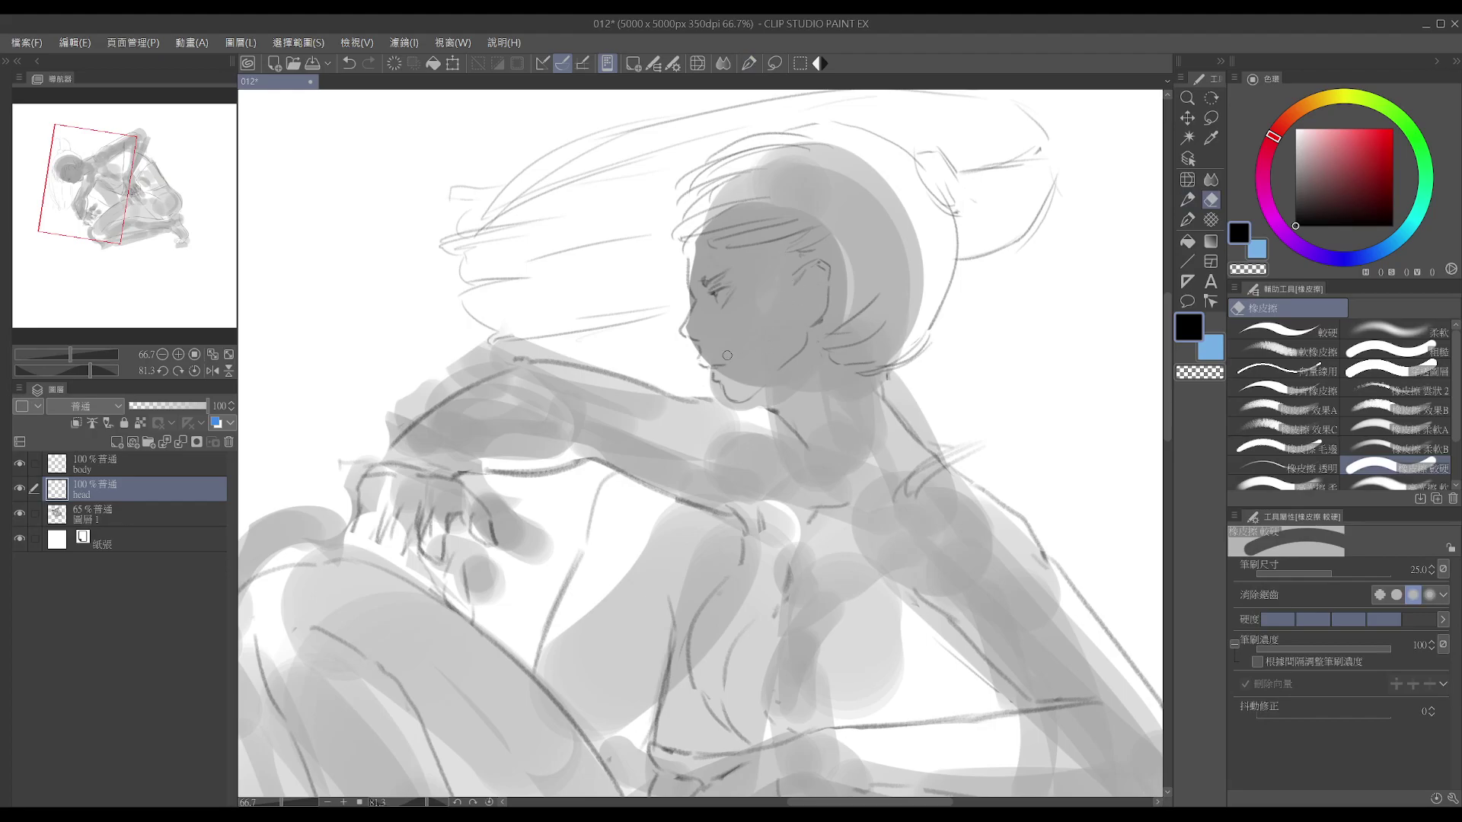
- Rework the lips in the face profile, undoing the rejected strokes and erasing the excess outside the mouth
key(p)
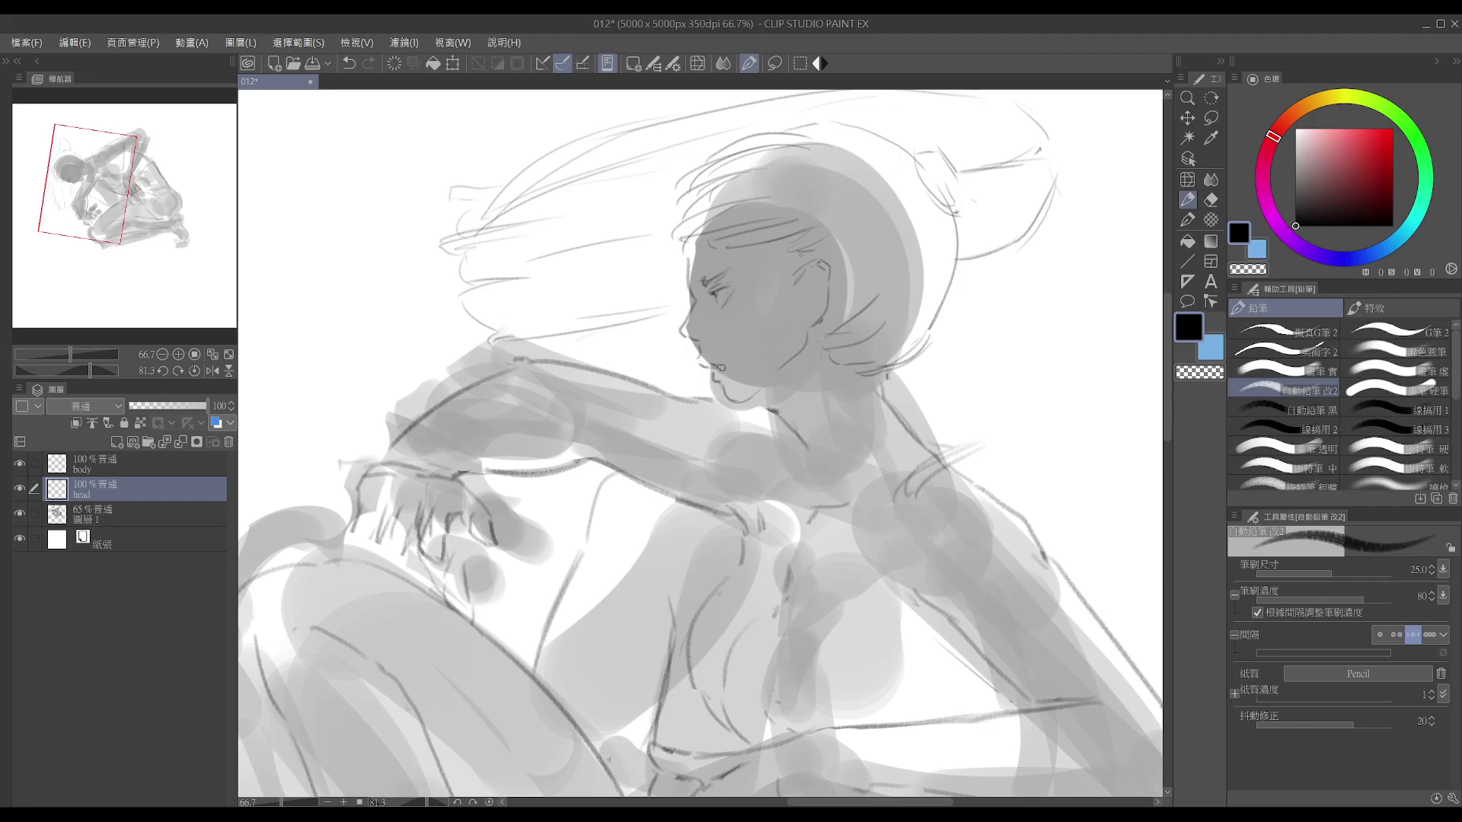
key(ctrl+z)
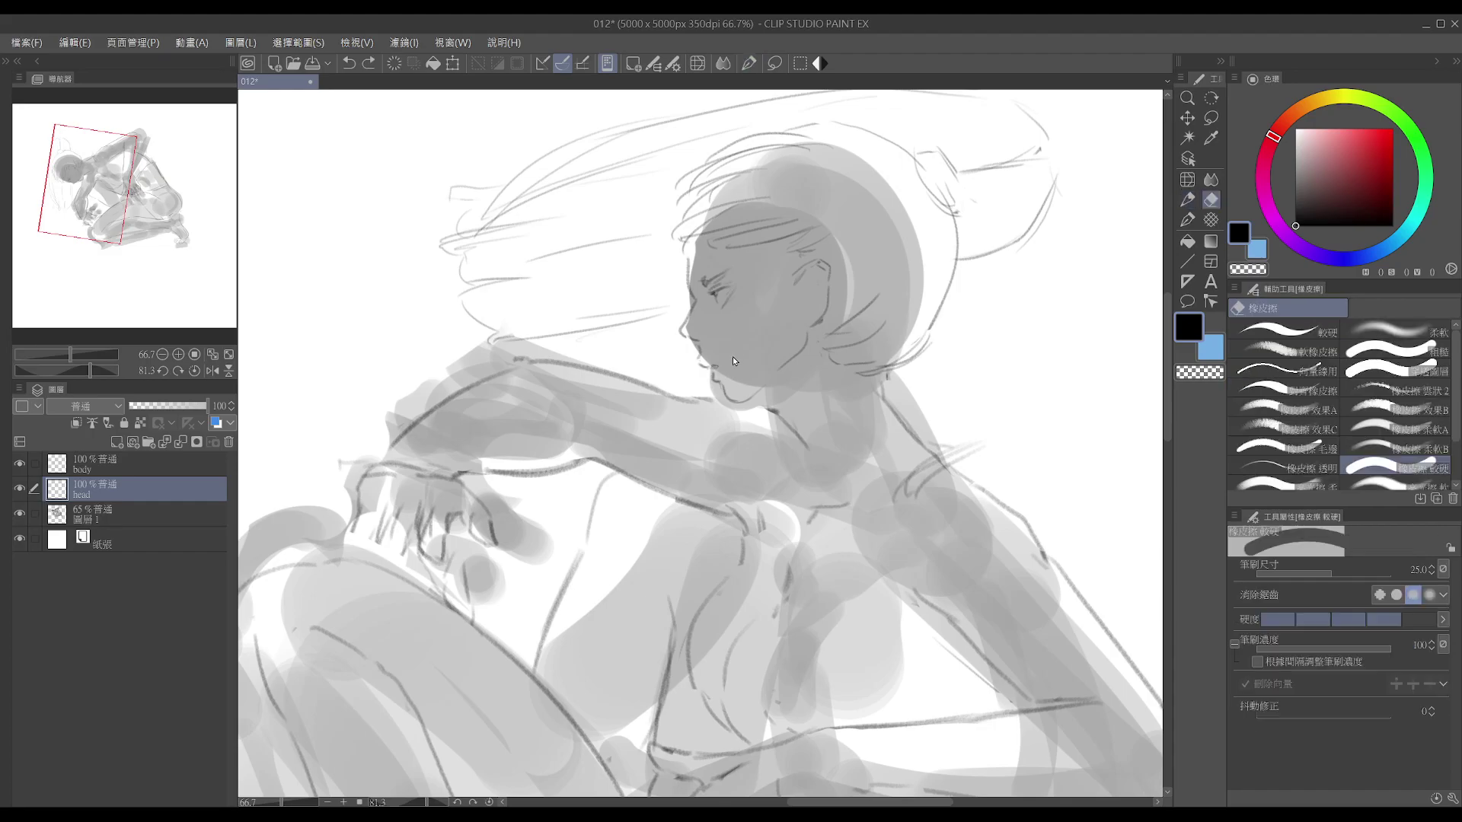
drag(711, 365, 724, 368)
key(ctrl+z)
key(e)
key(p)
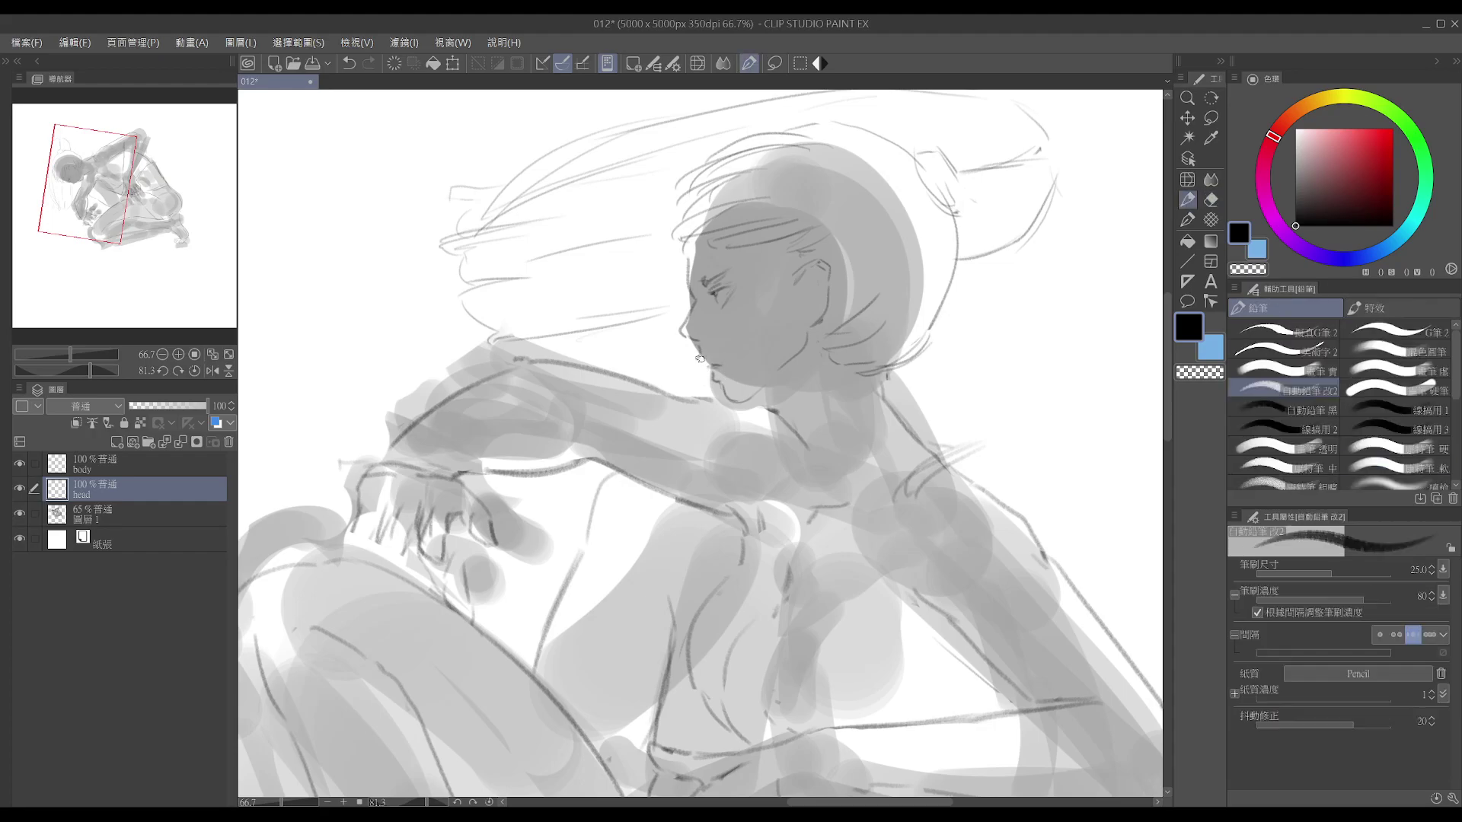
drag(700, 359, 709, 364)
key(ctrl+z)
key(ctrl+z)
key(e)
drag(694, 365, 696, 359)
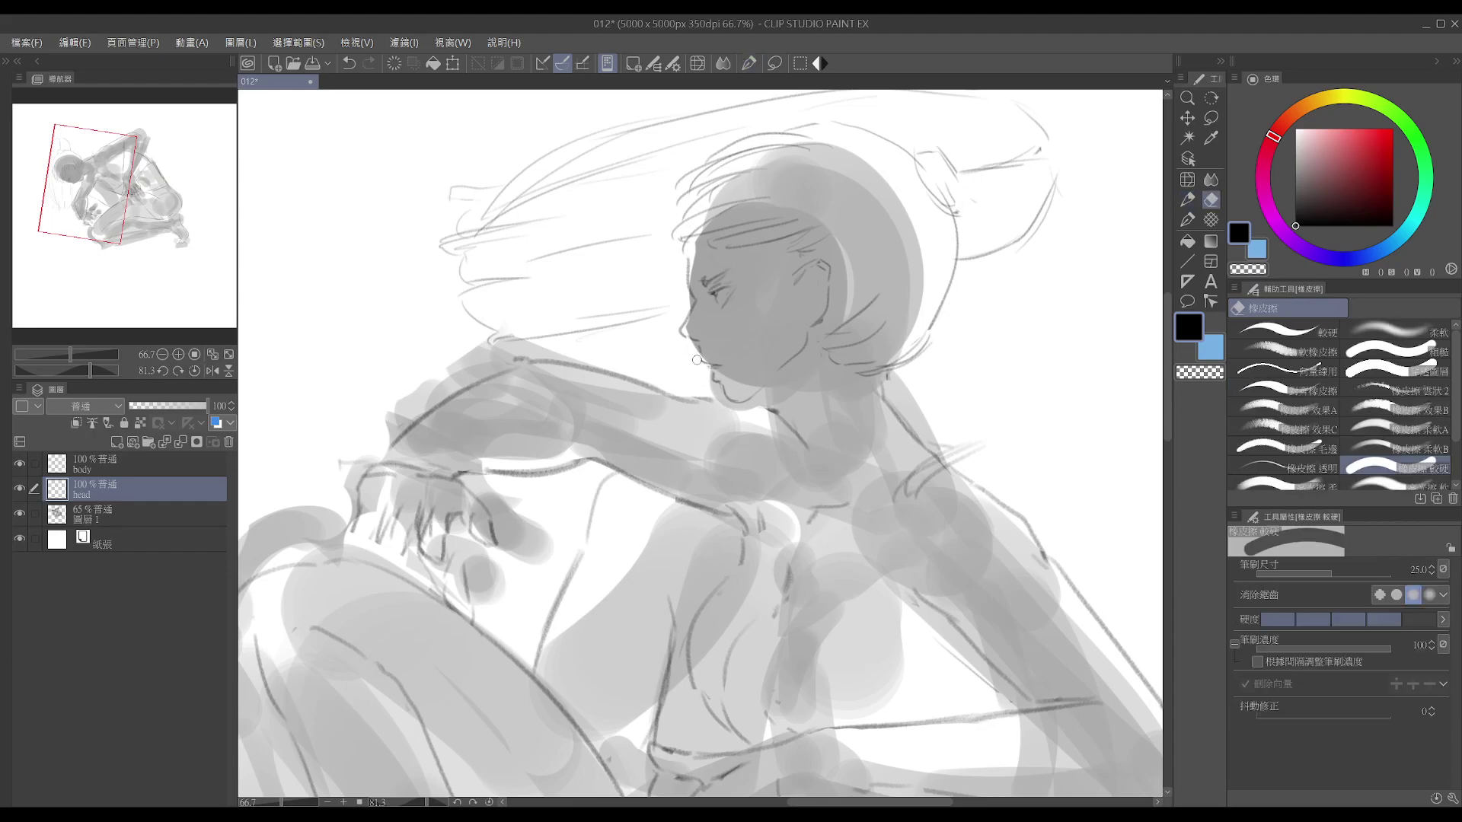
key(p)
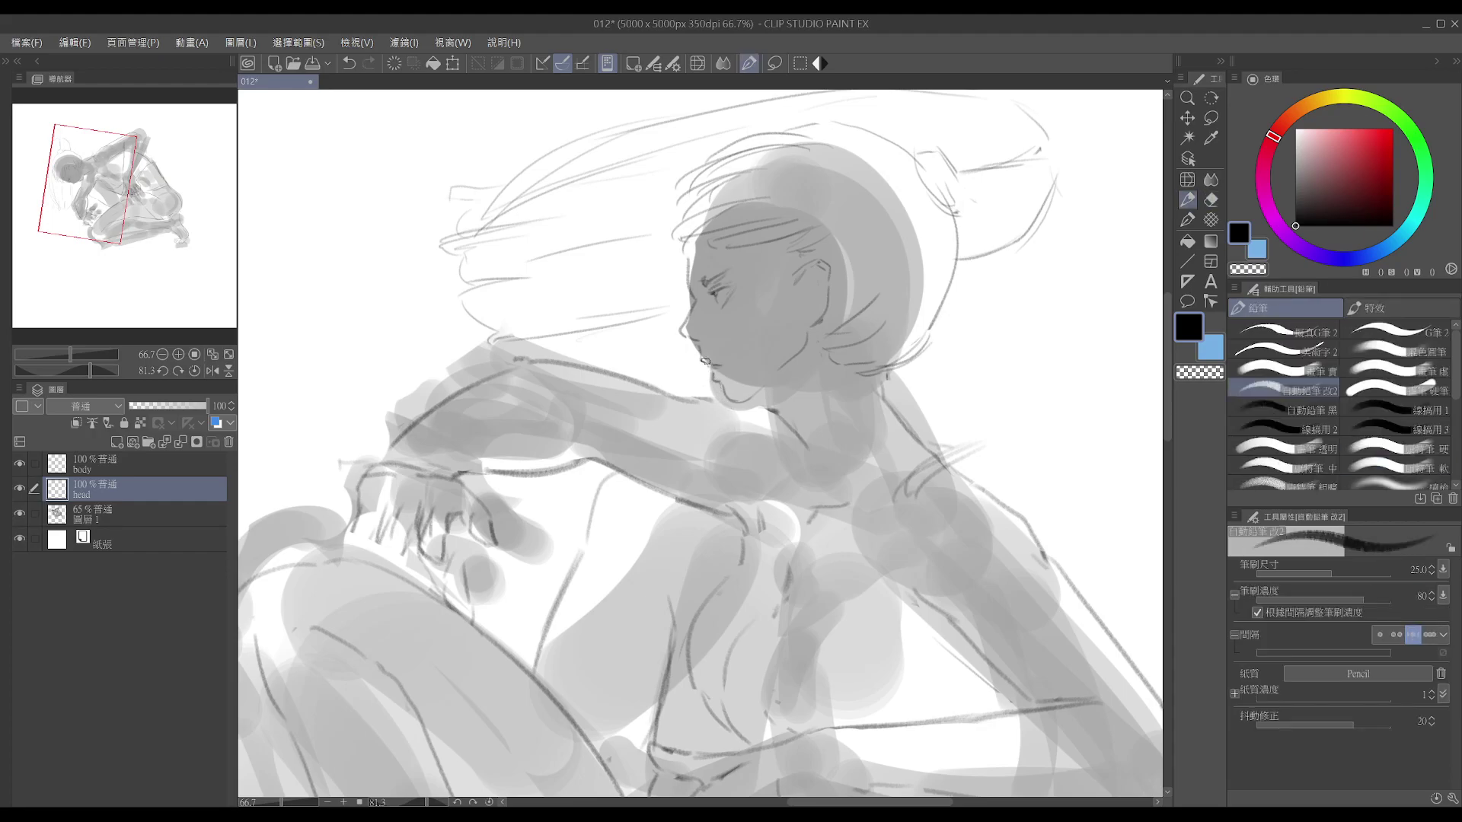
- Adjust the profile contour between the lower lip and the chin by erasing and redrawing it
key(e)
key(p)
key(e)
key(p)
key(e)
key(p)
key(ctrl+z)
key(e)
drag(723, 381, 717, 384)
key(p)
key(e)
key(p)
key(e)
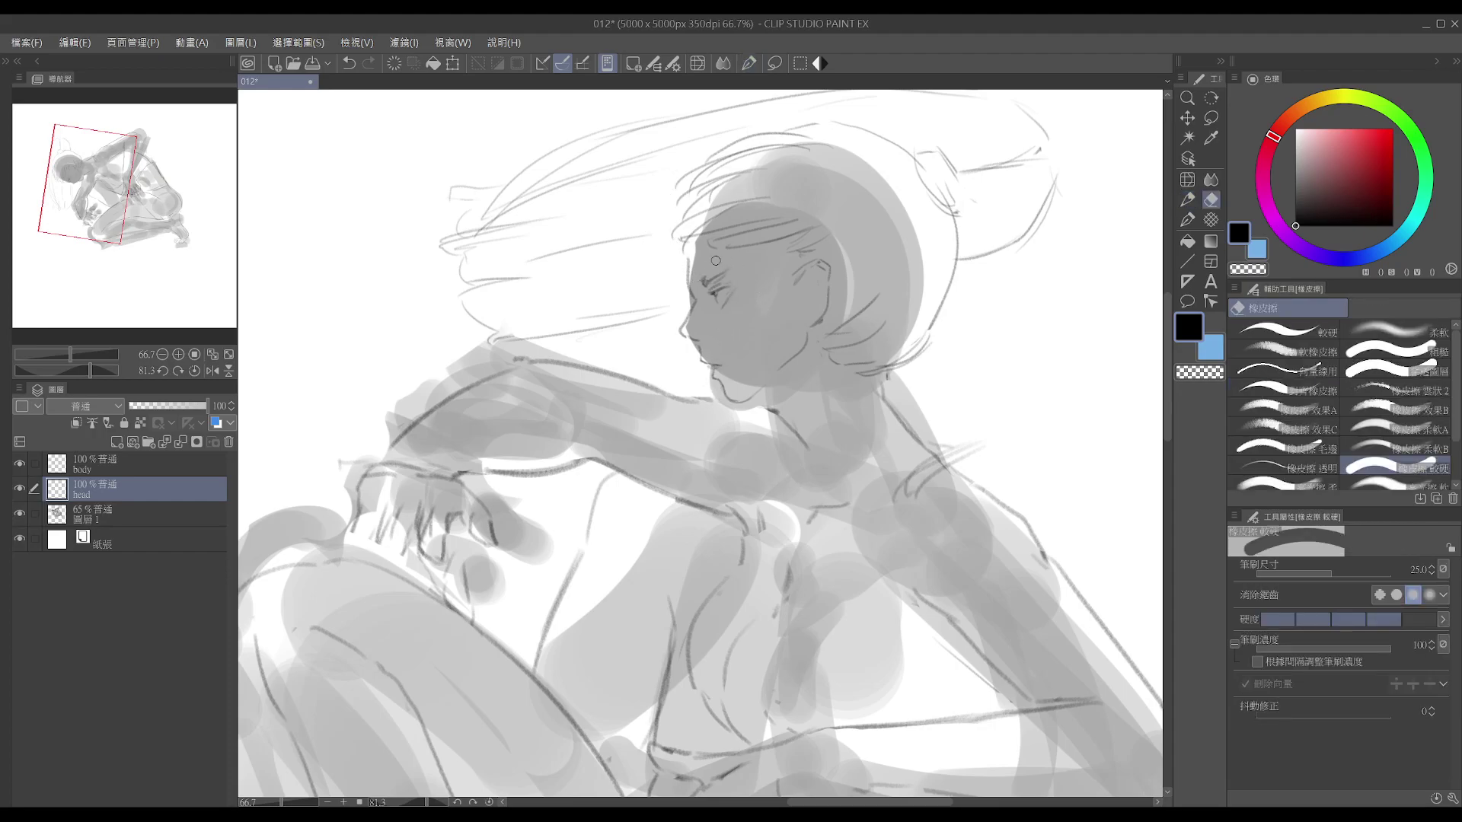
- Refine the upper lip and mouth line just below the nose with small corrections
key(p)
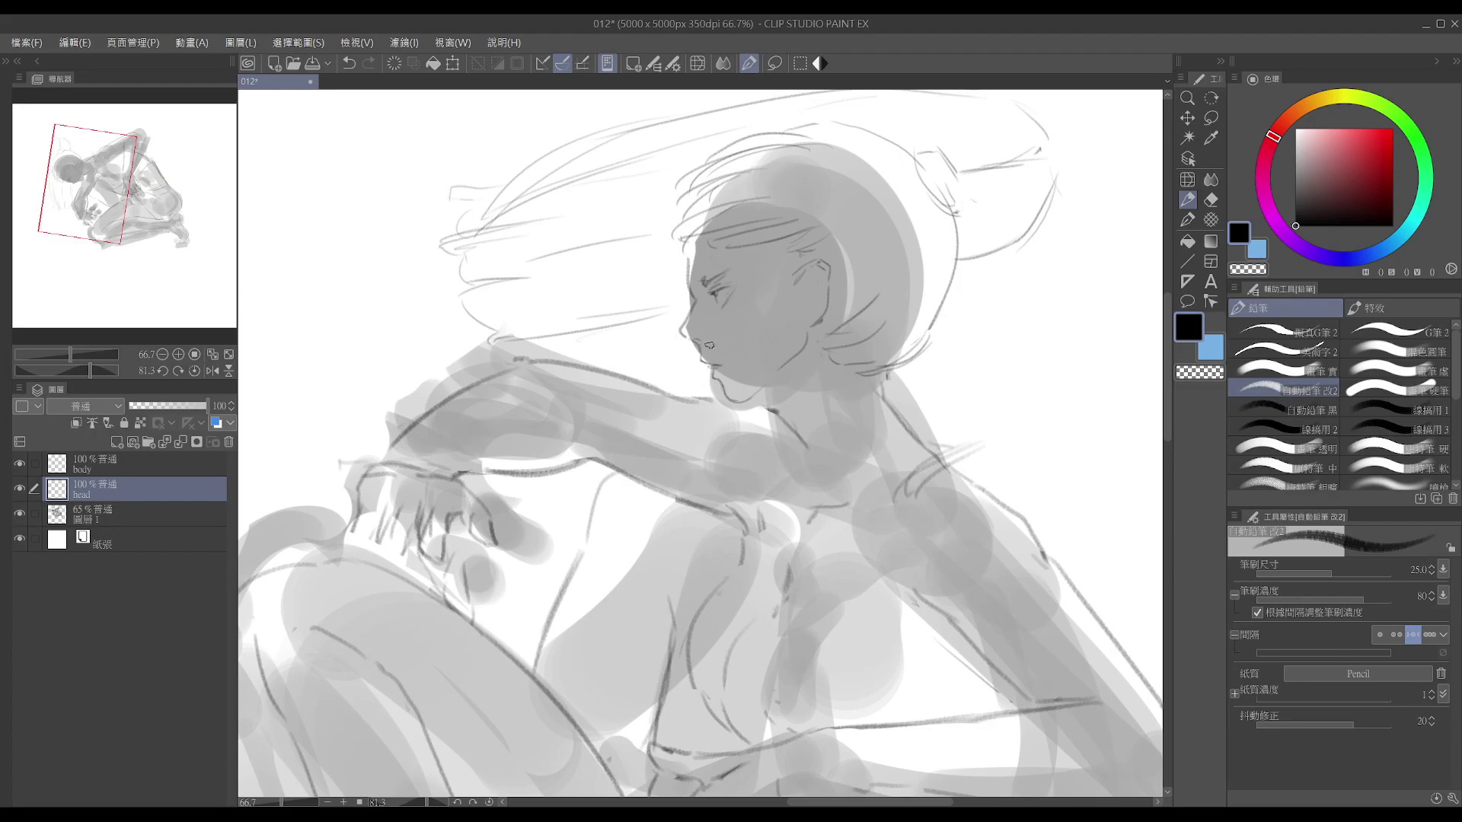
key(e)
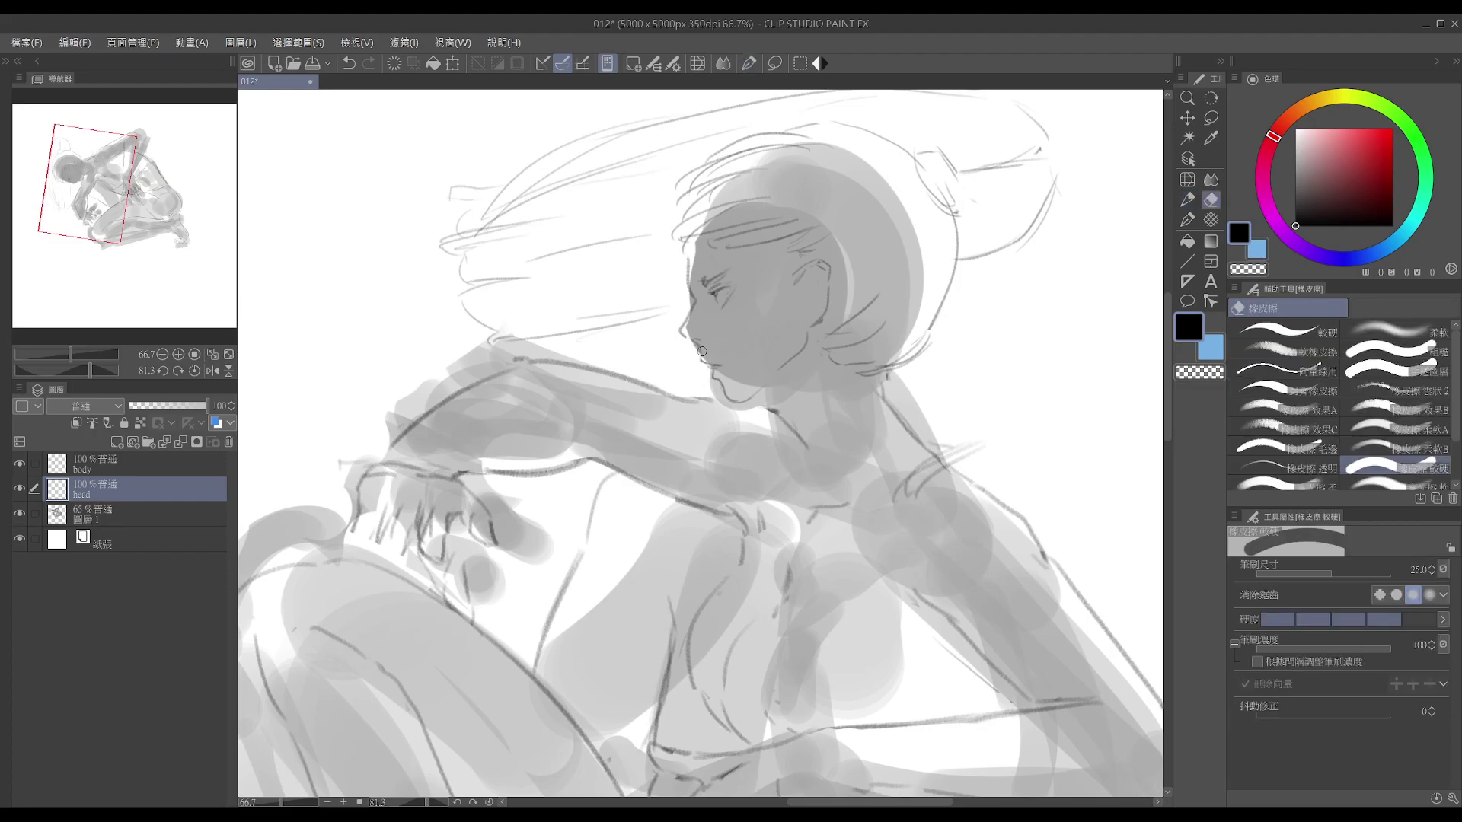
key(p)
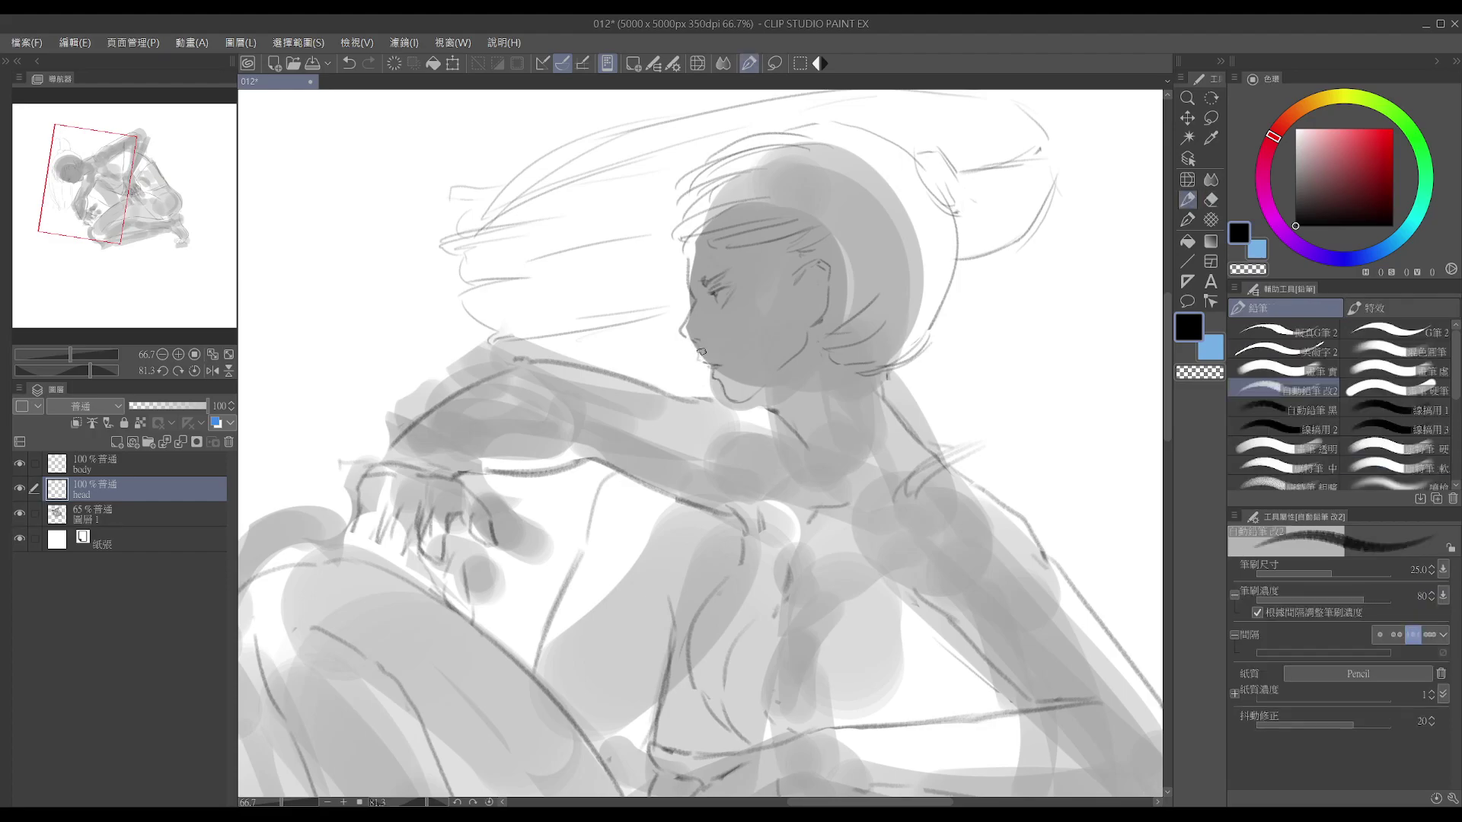
key(e)
key(p)
key(e)
key(p)
key(e)
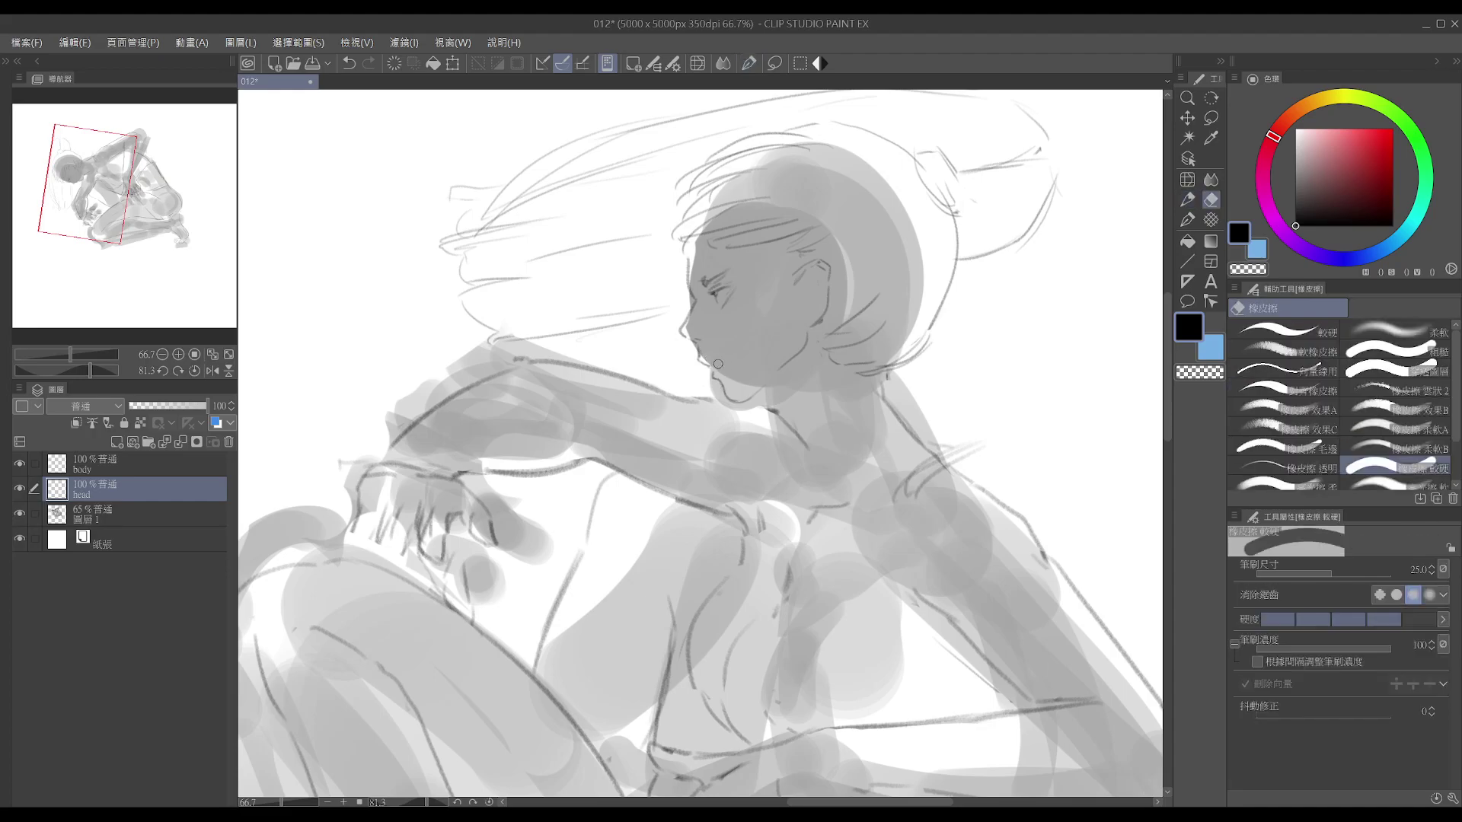
key(p)
key(e)
key(p)
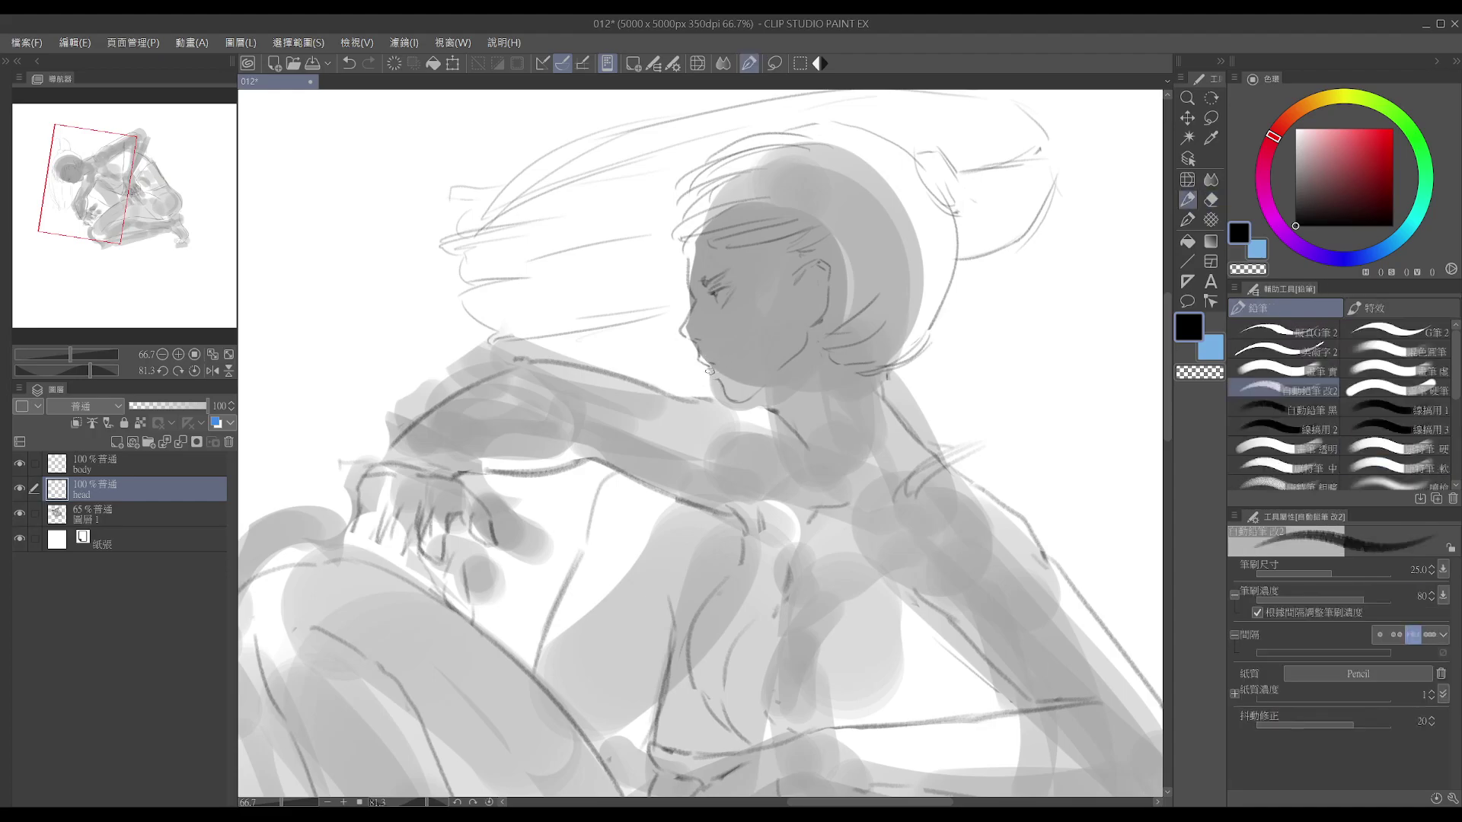
- Redraw the underside of the chin as a flatter line running back toward the jaw
key(e)
key(p)
key(e)
key(p)
key(e)
key(p)
key(e)
key(p)
key(ctrl+z)
drag(719, 391, 758, 393)
key(e)
key(p)
key(e)
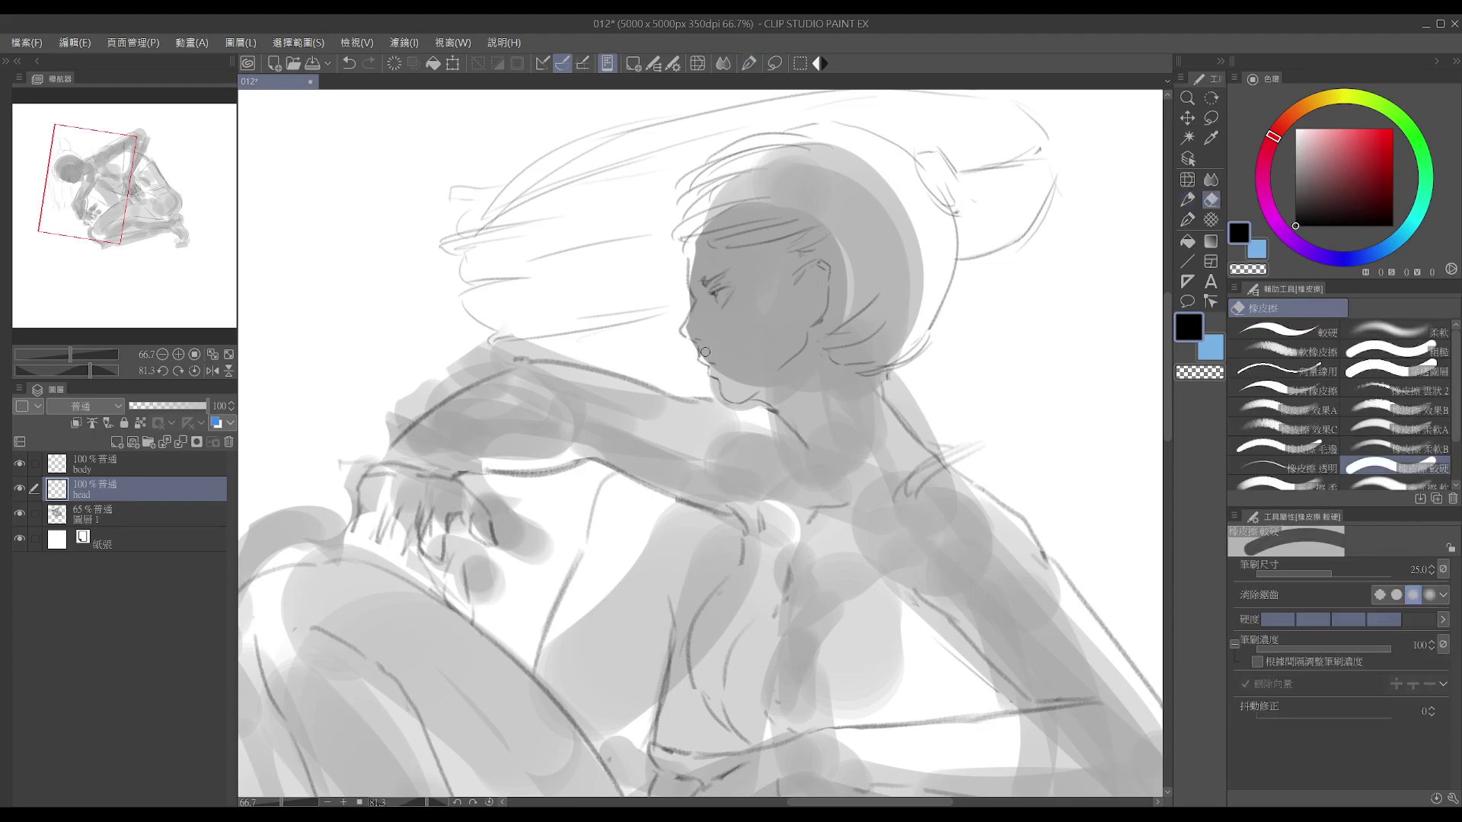
- Restate the lower eye line, undoing rejected strokes, and reduce the eraser size to 12
key(p)
key(ctrl+z)
drag(725, 302, 720, 308)
key(ctrl+z)
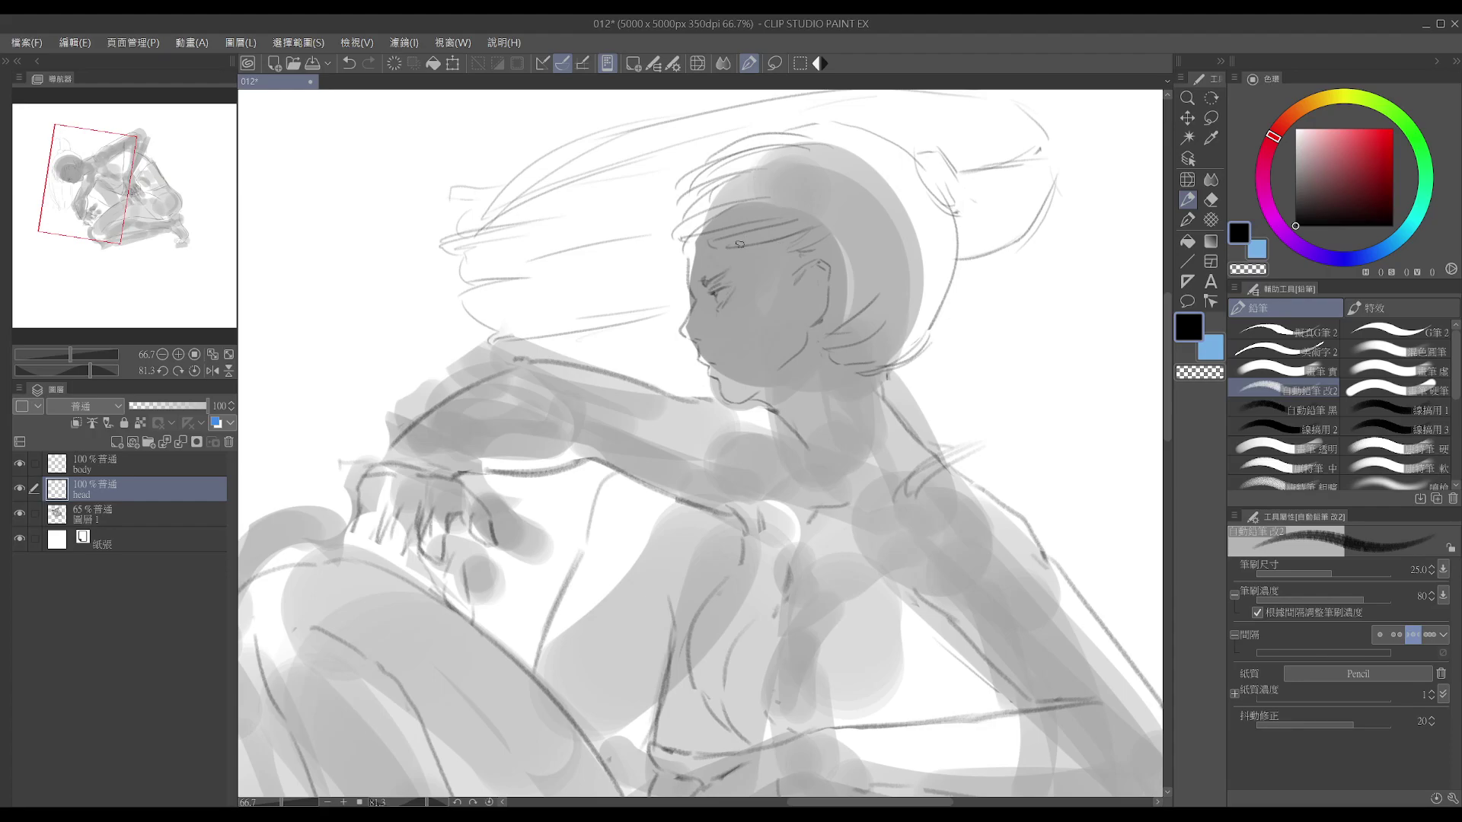
key(e)
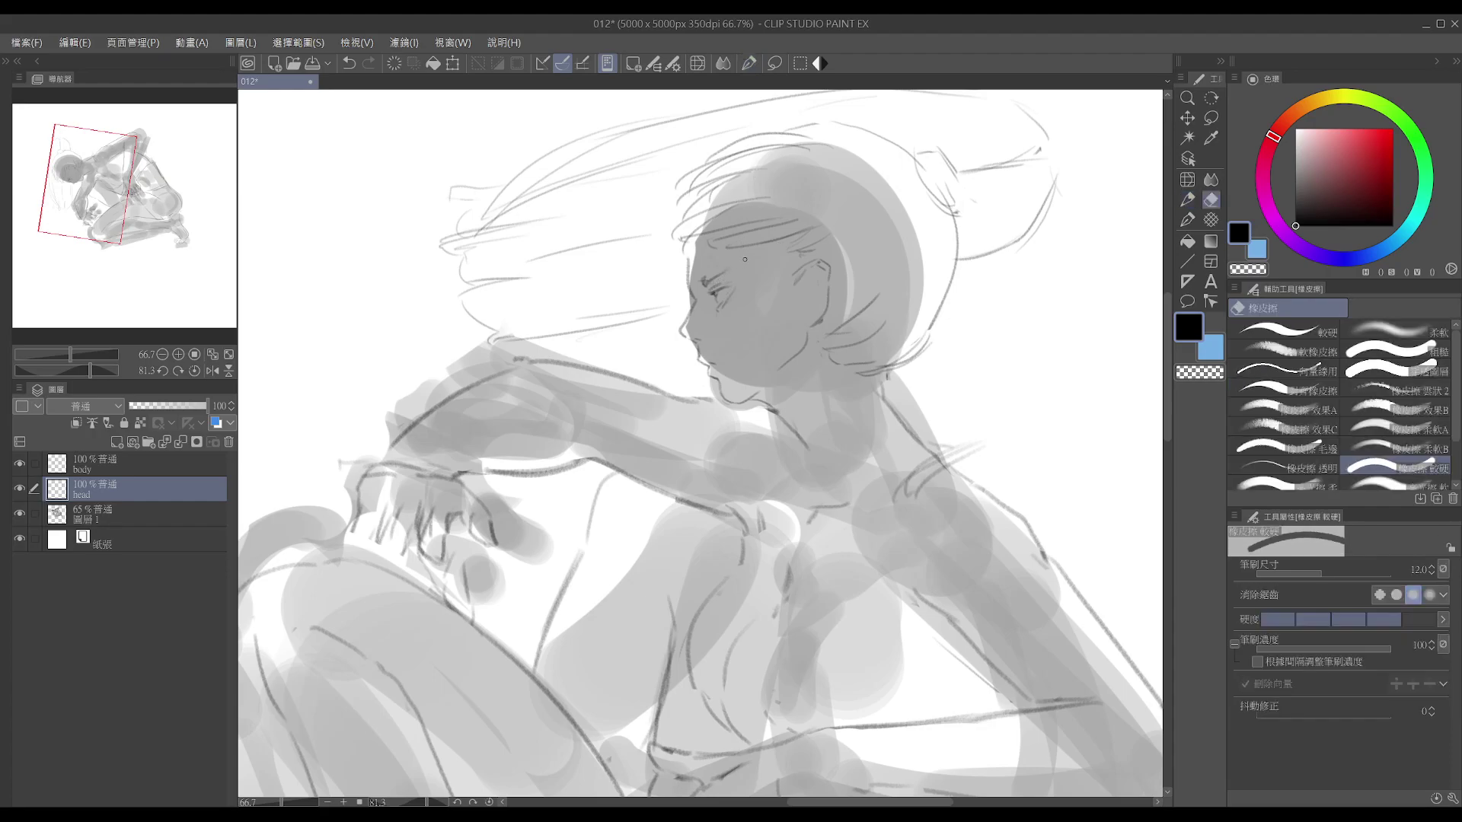
key(p)
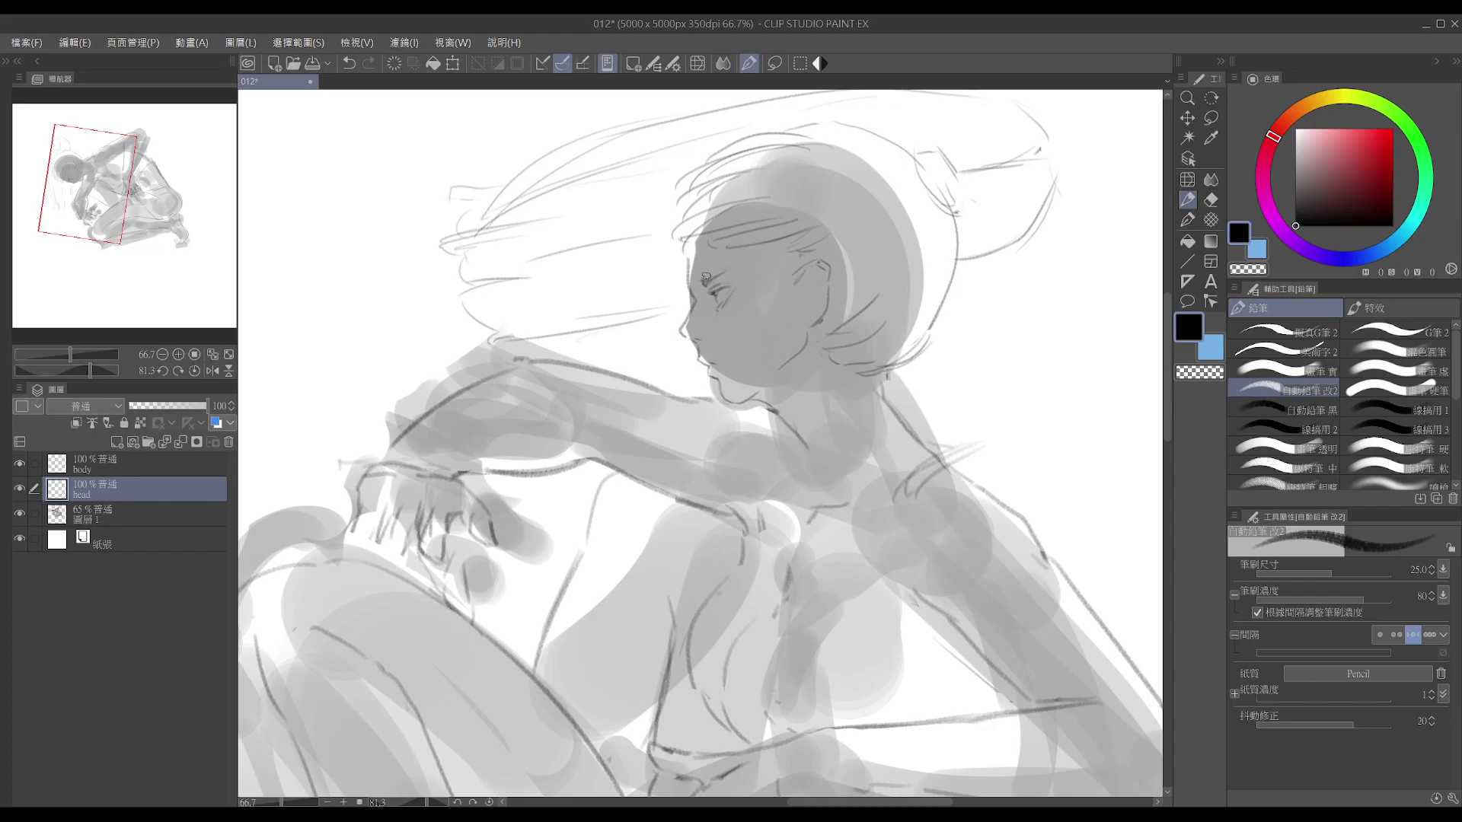
- Clean up the brow and darken the hair strands falling in front of the ear
key(e)
key(ctrl+z)
key(p)
key(e)
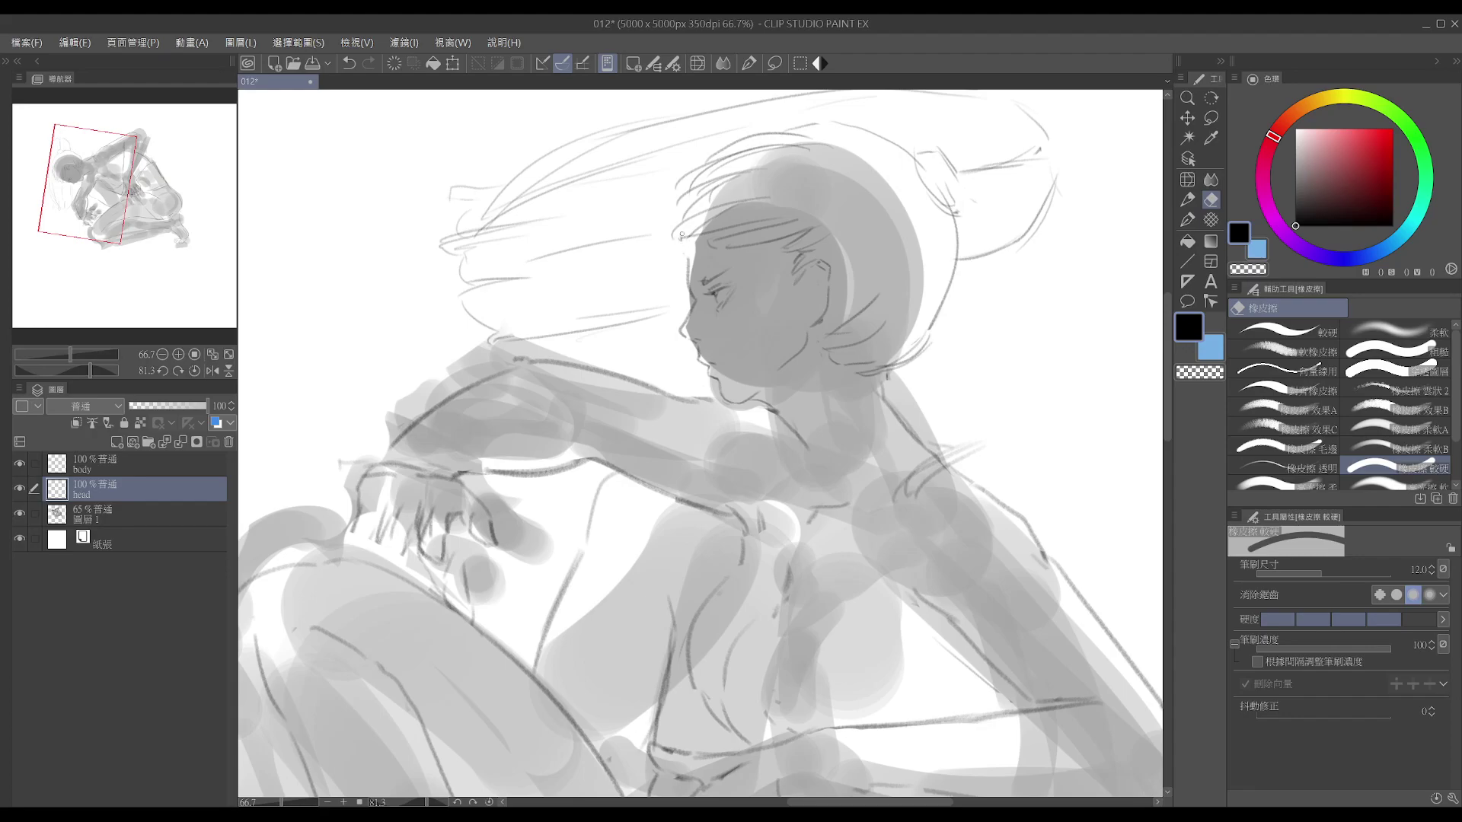
key(r)
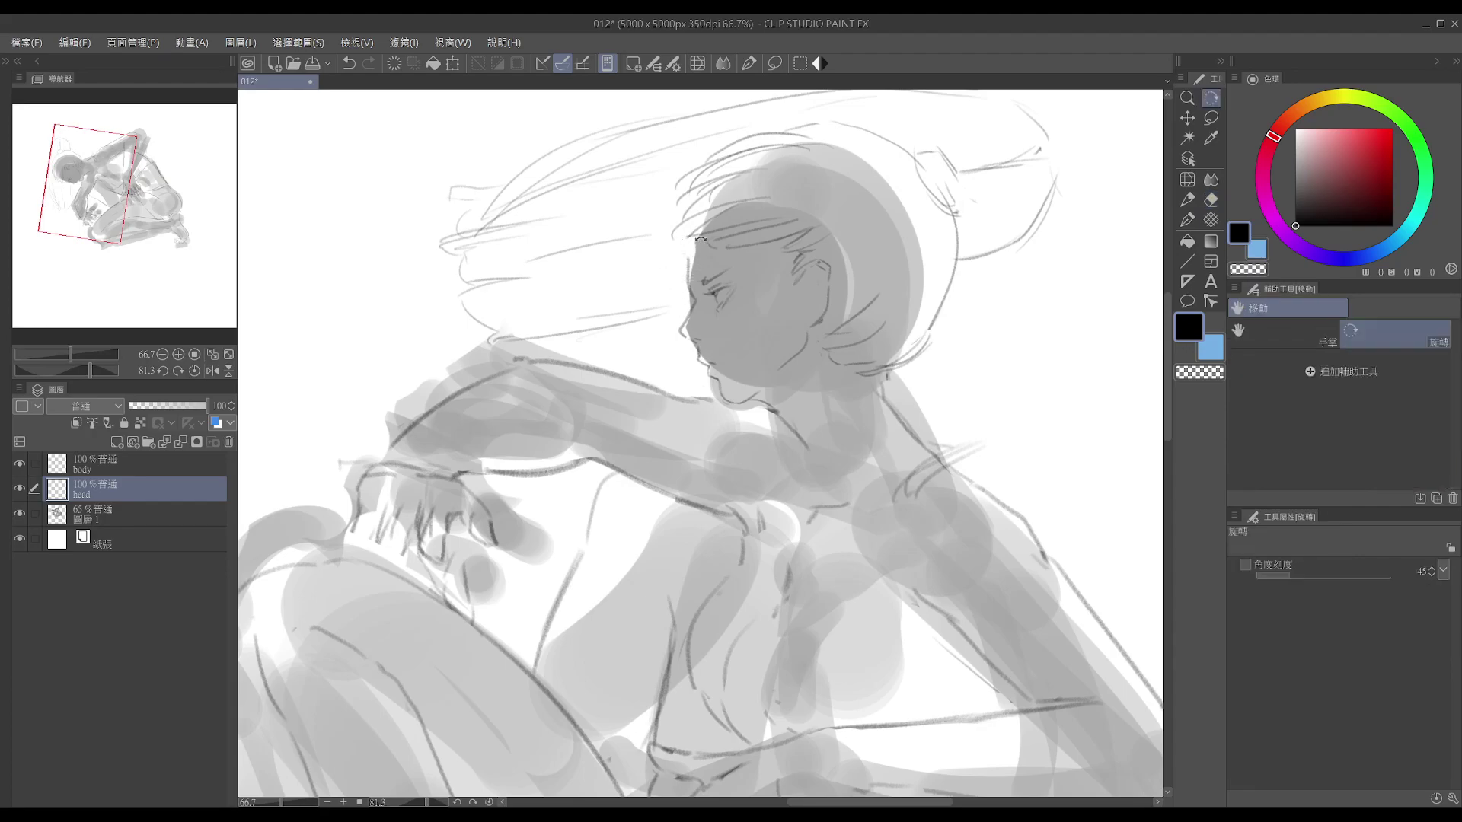
drag(687, 302, 575, 375)
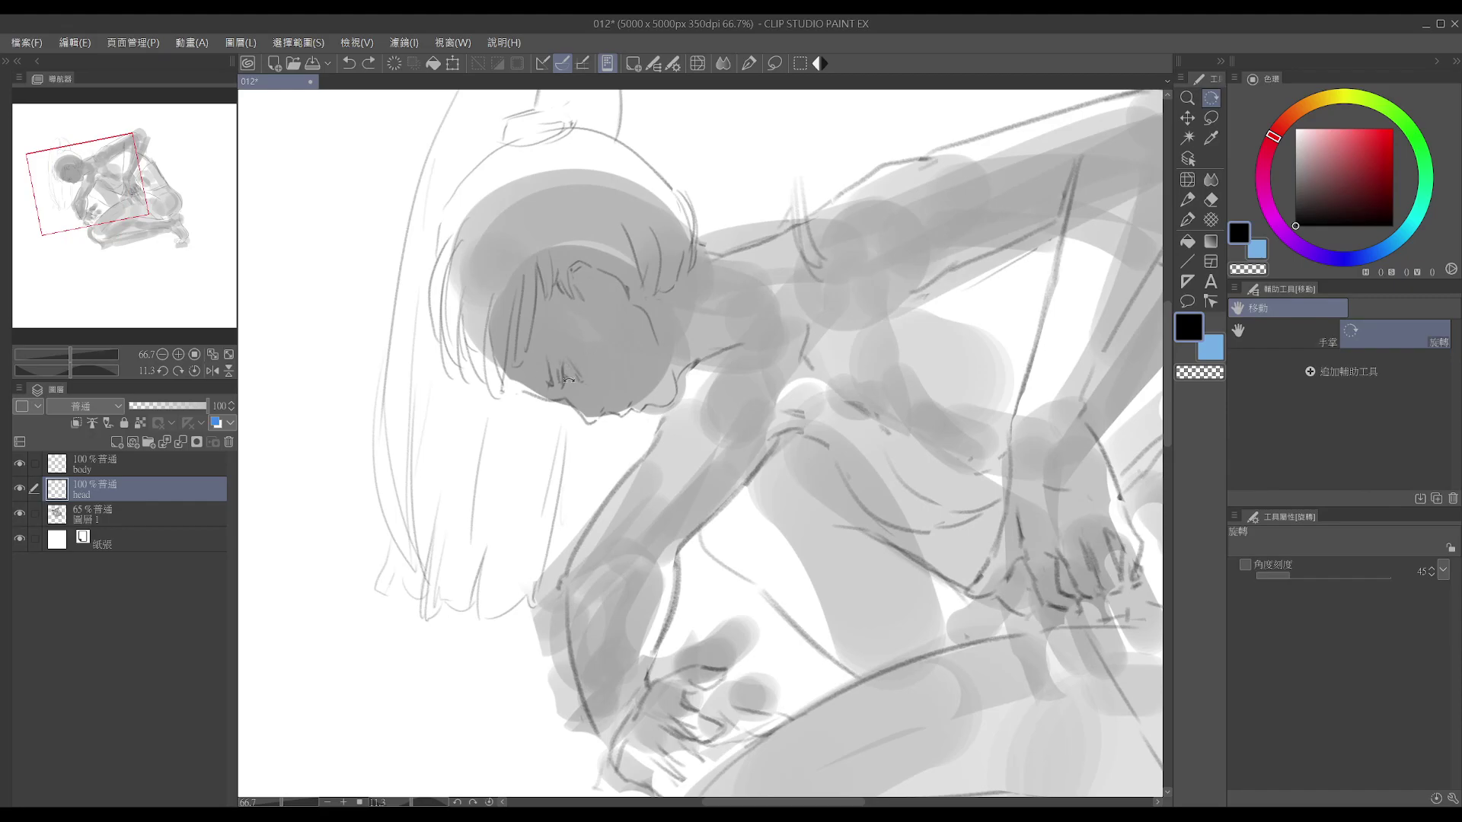
key(e)
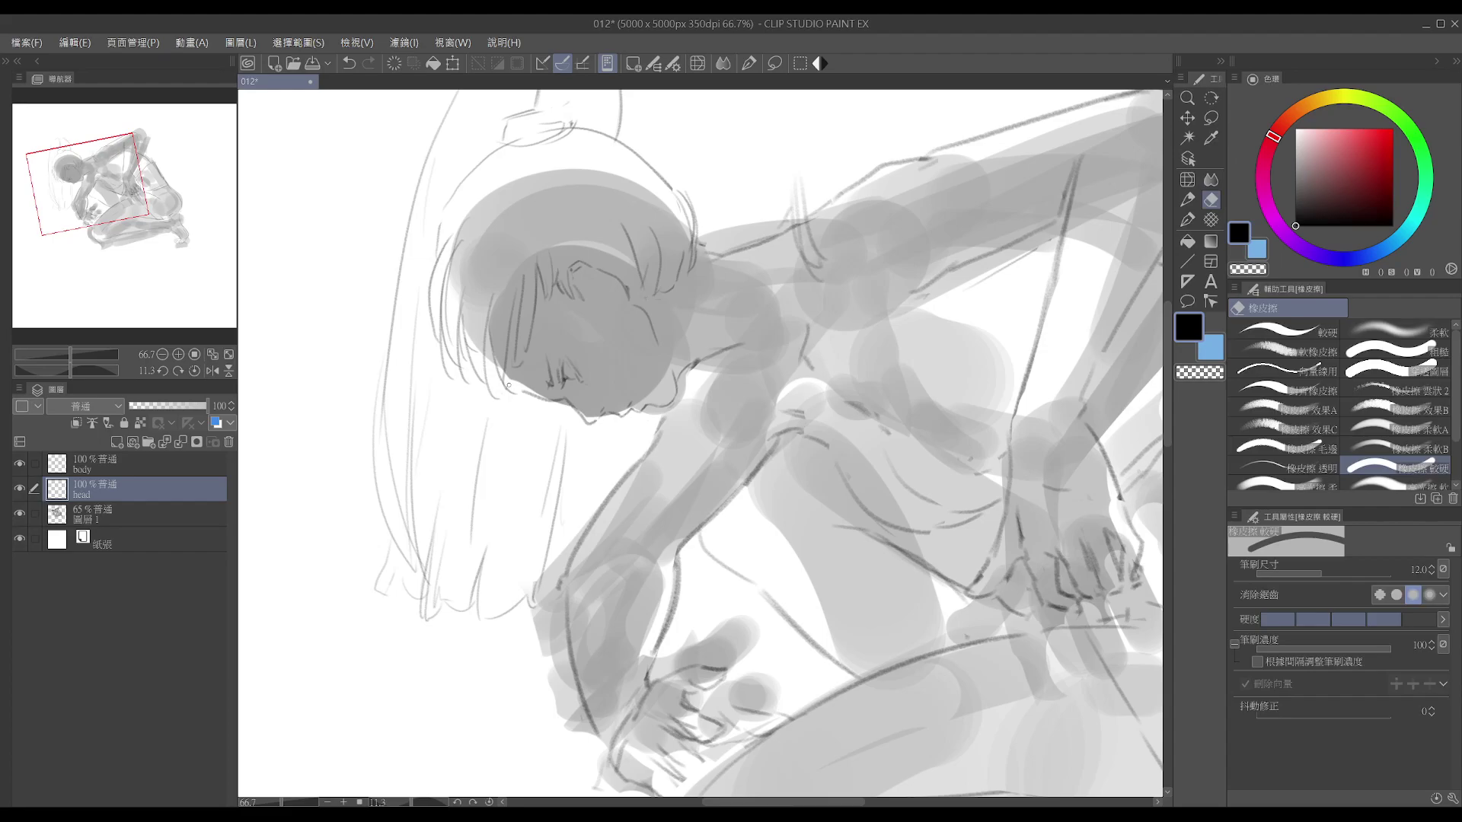
scroll(519, 377, down, 1)
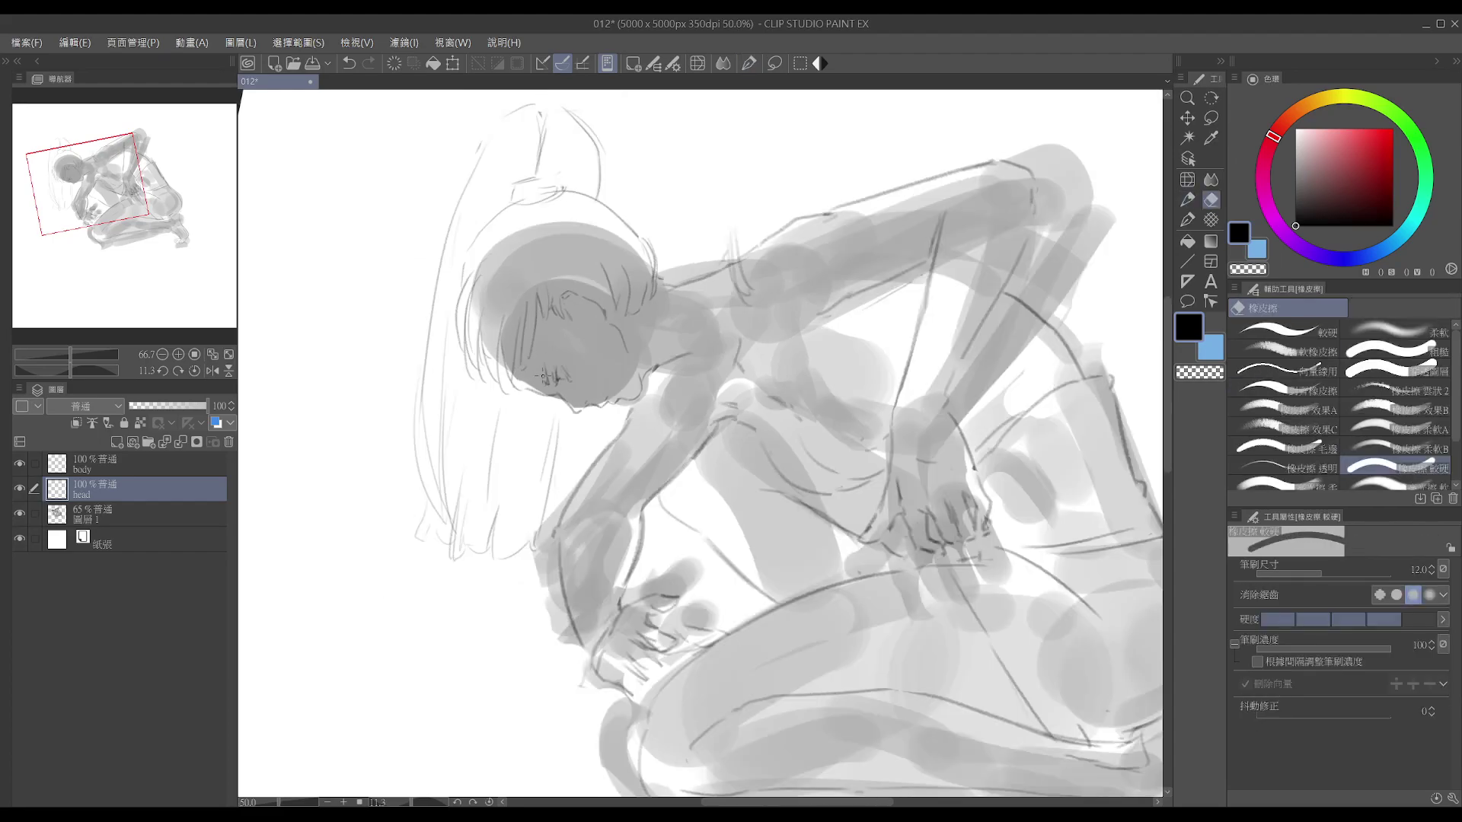
- Clean up the hair tie at the base of the ponytail, using an eraser size of 20, and restate its edge
drag(578, 488, 601, 398)
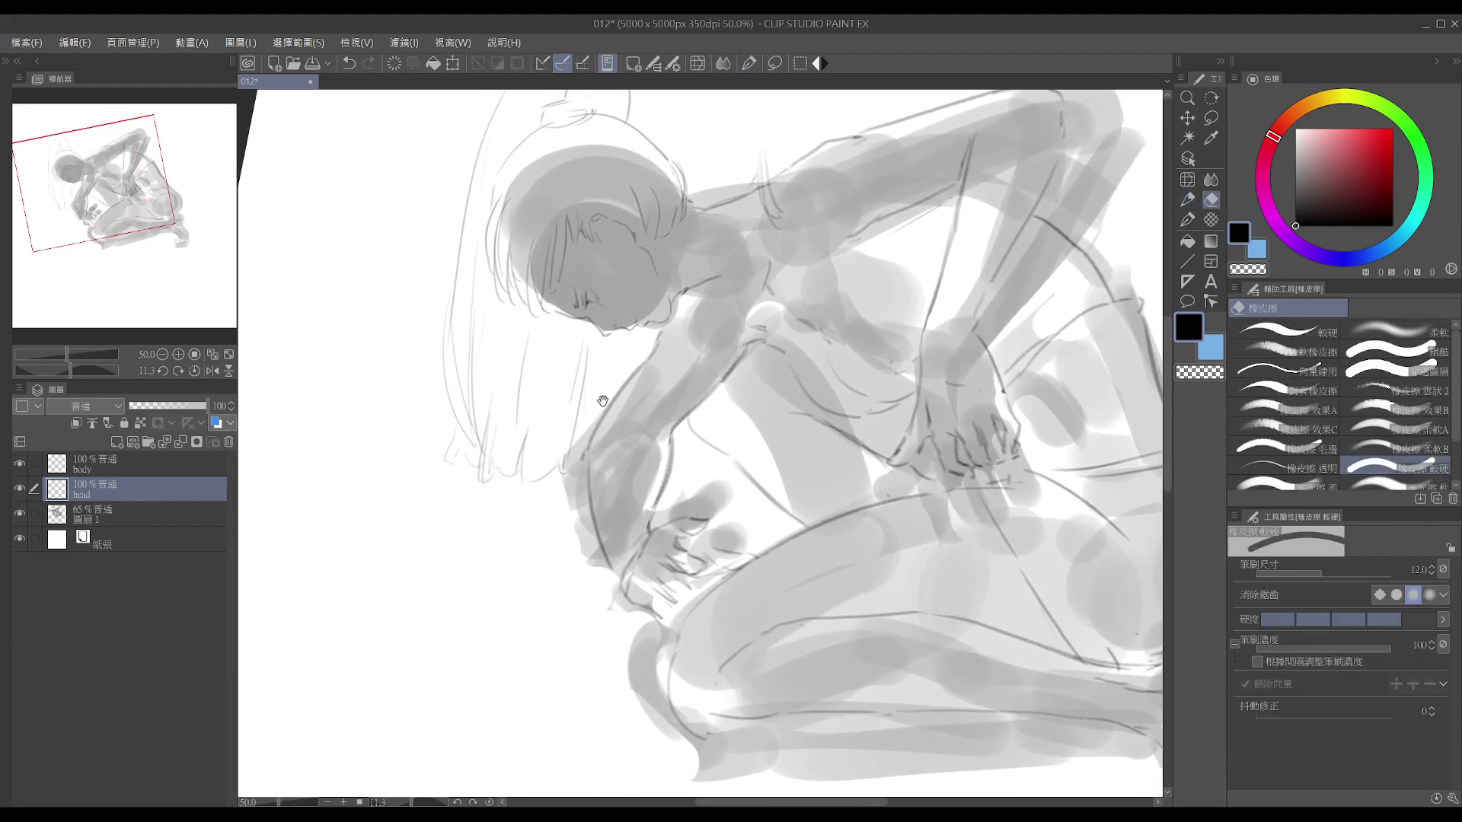
drag(632, 225, 660, 258)
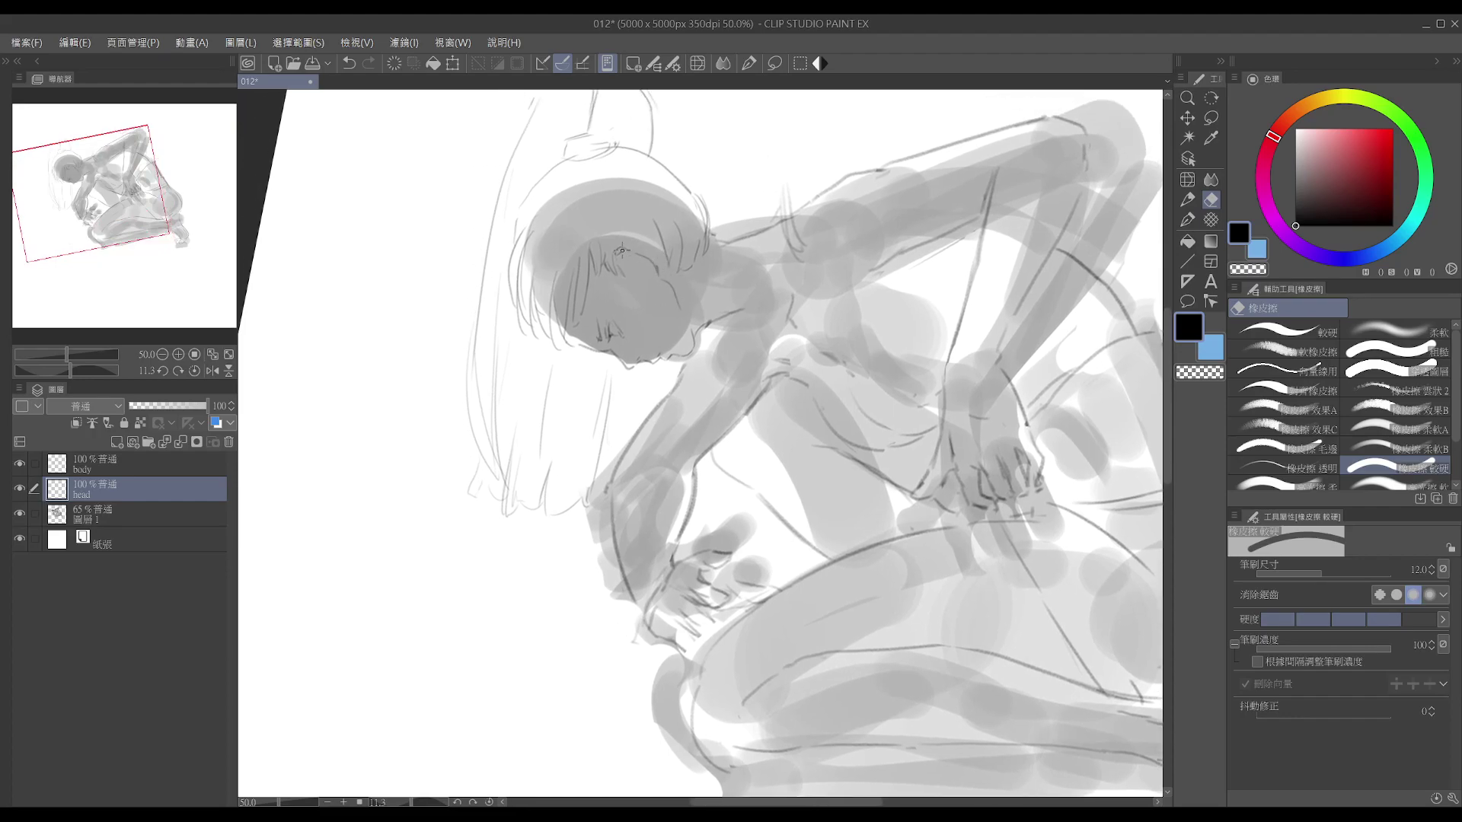
key(bracketright)
key(bracketright)
key(bracketright)
scroll(621, 253, up, 2)
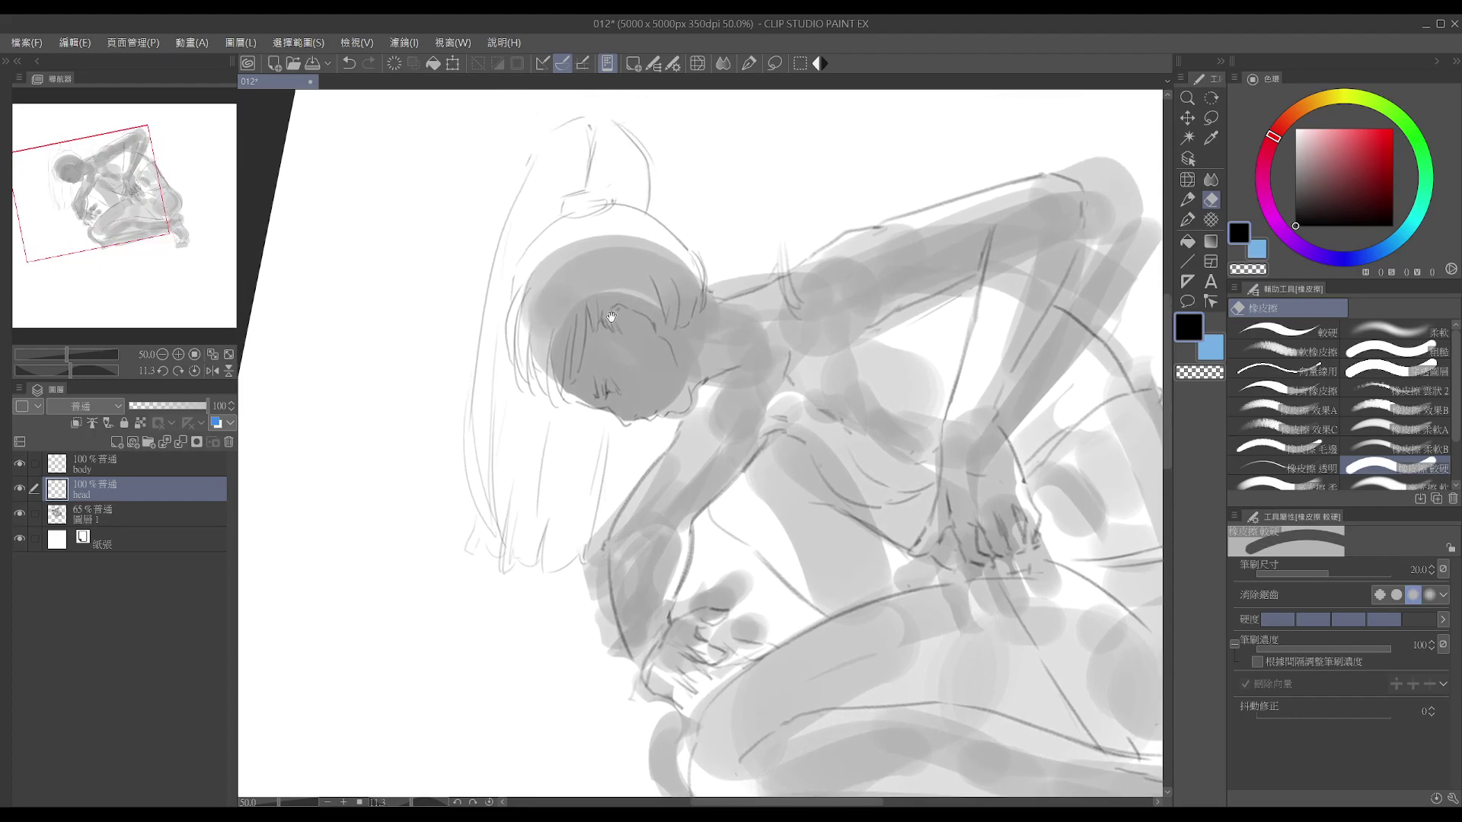
key(p)
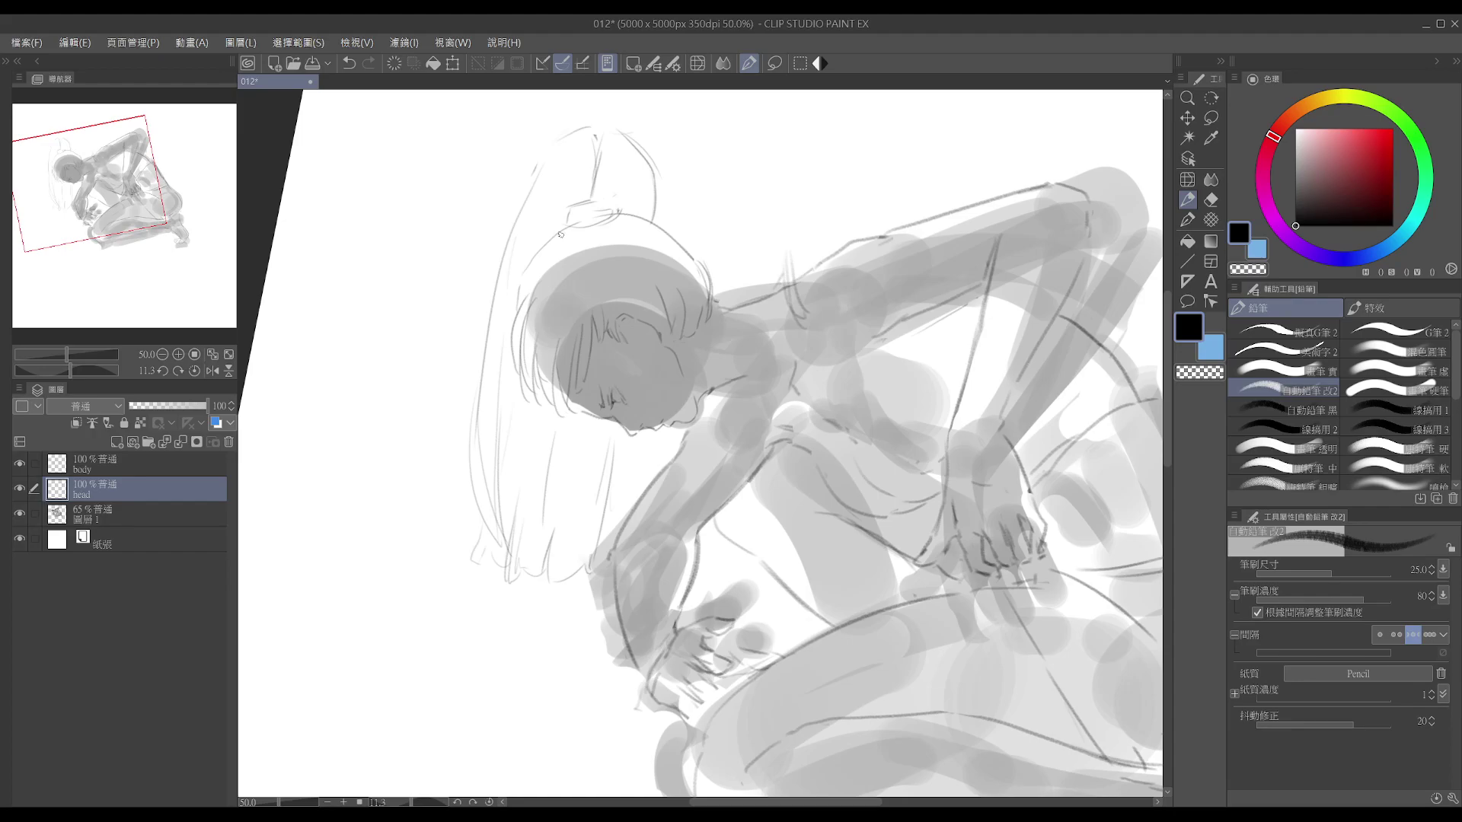
key(e)
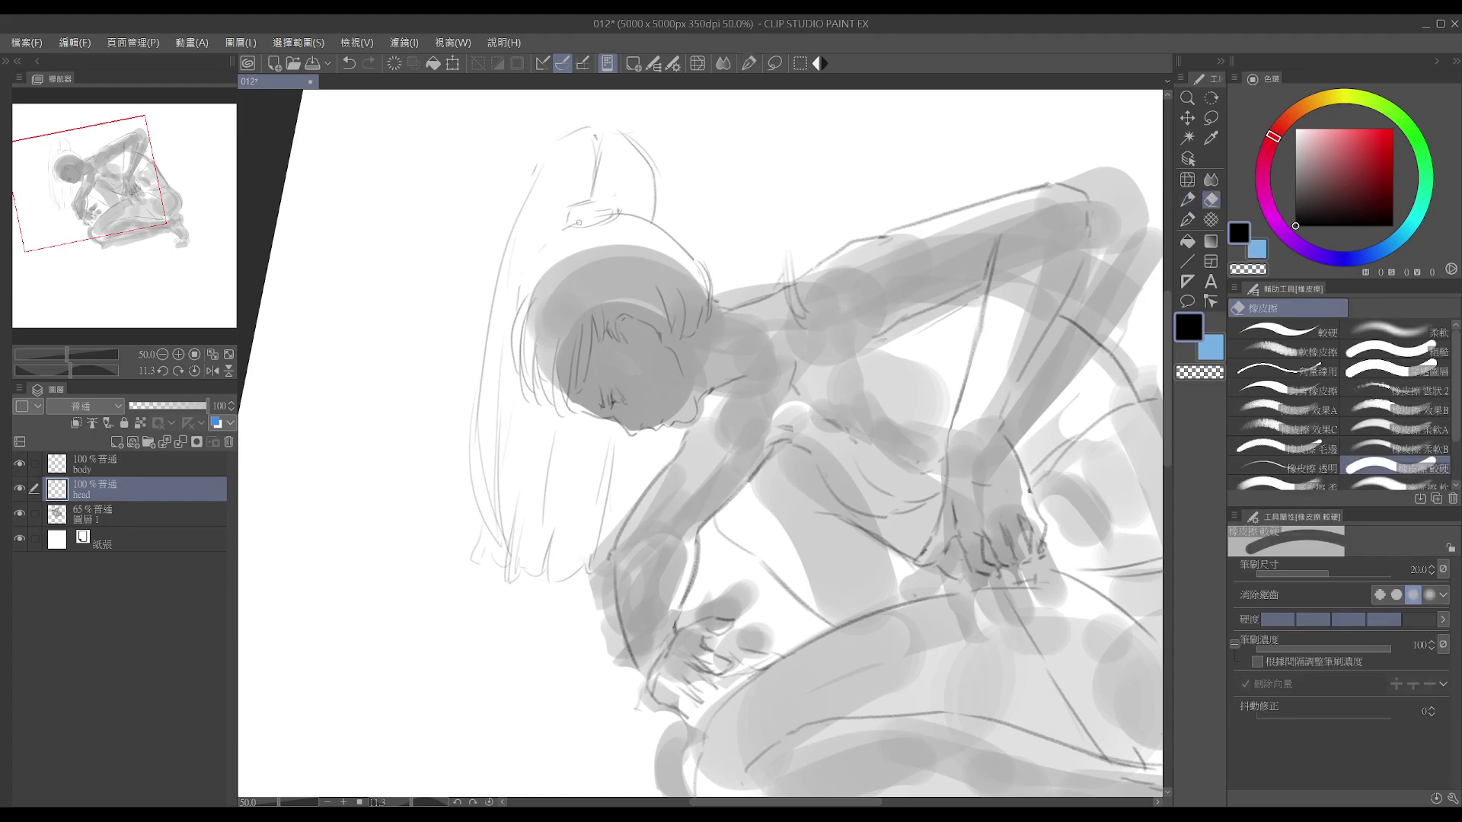
key(p)
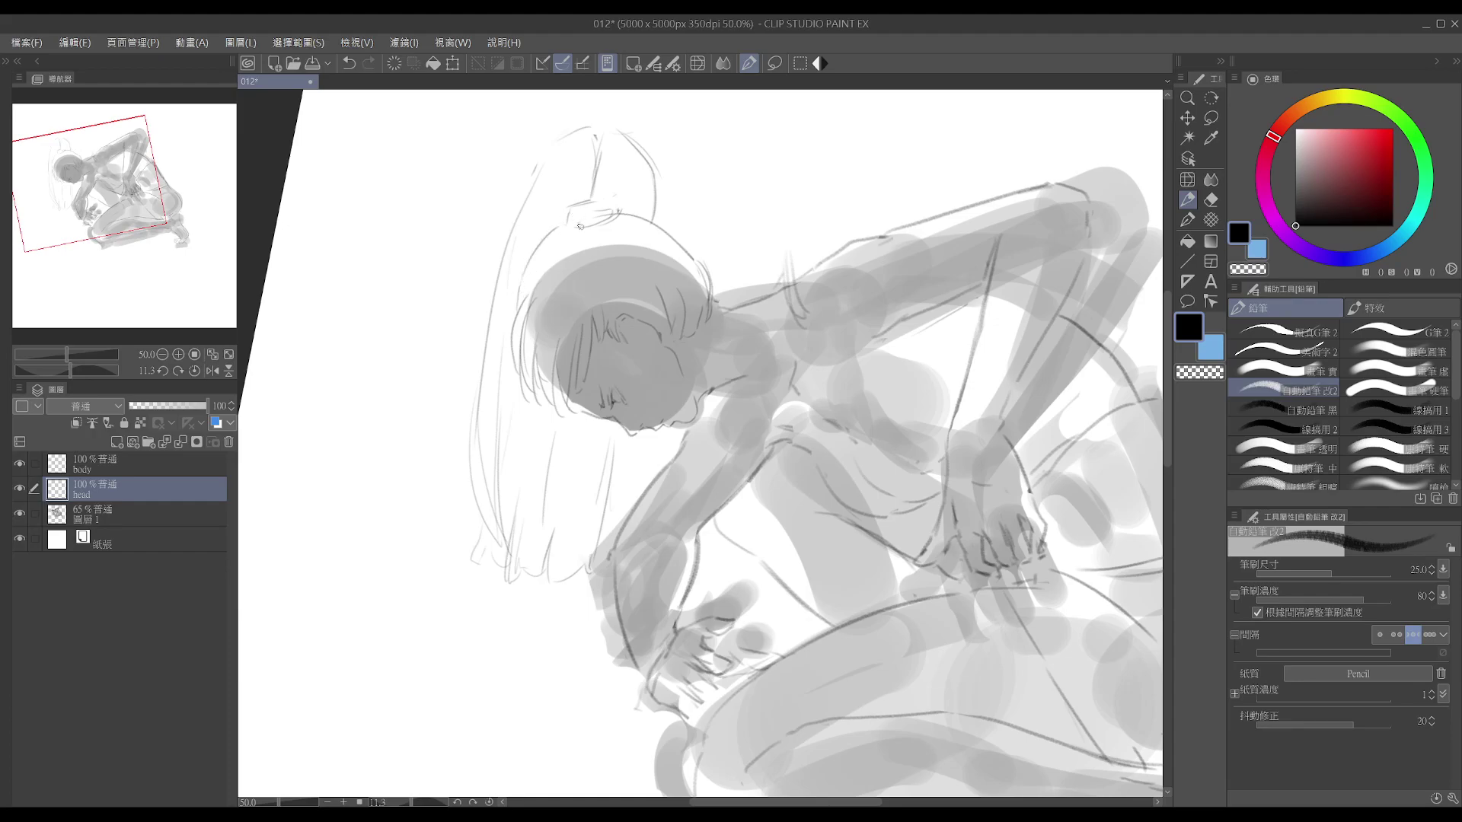
- Erase overlaps around the hair tie with the eraser at size 50 and redraw its underside where it meets the crown
key(r)
drag(580, 222, 719, 211)
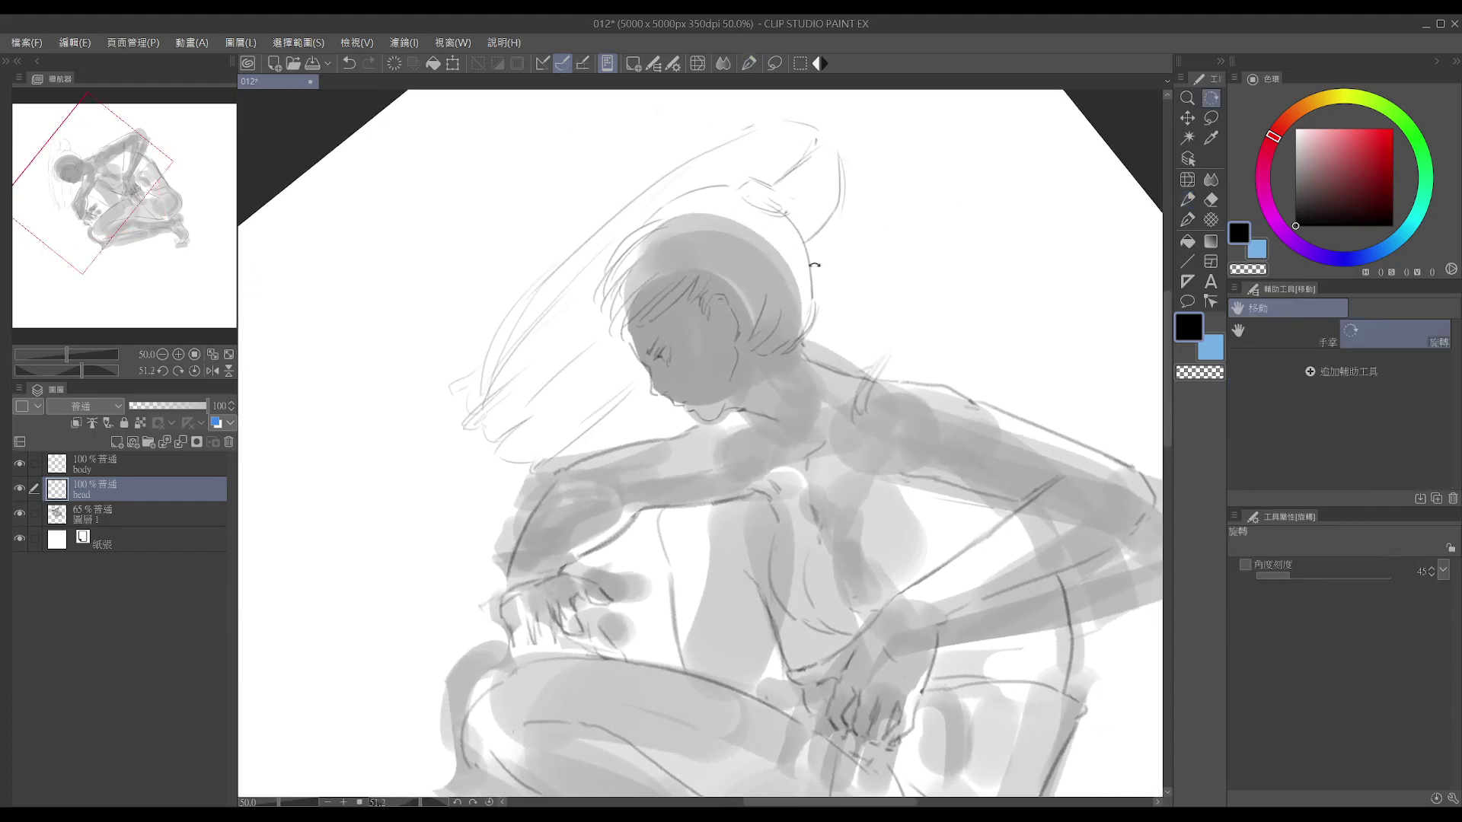
key(e)
key(bracketright)
key(bracketright)
key(bracketright)
key(bracketright)
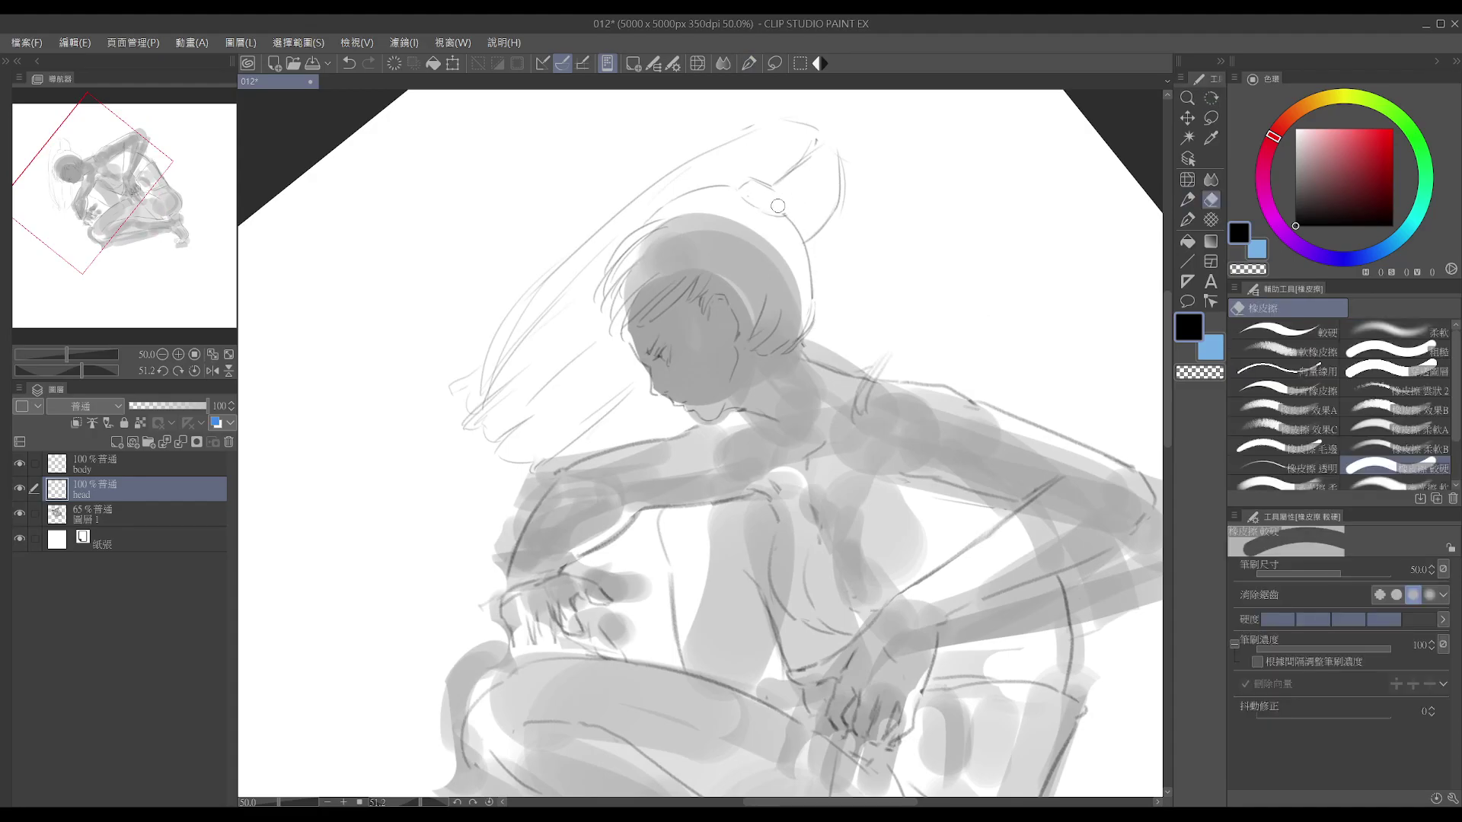
key(p)
key(e)
key(p)
mouse_move(780, 212)
mouse_down()
mouse_move(743, 195)
mouse_move(759, 219)
mouse_up()
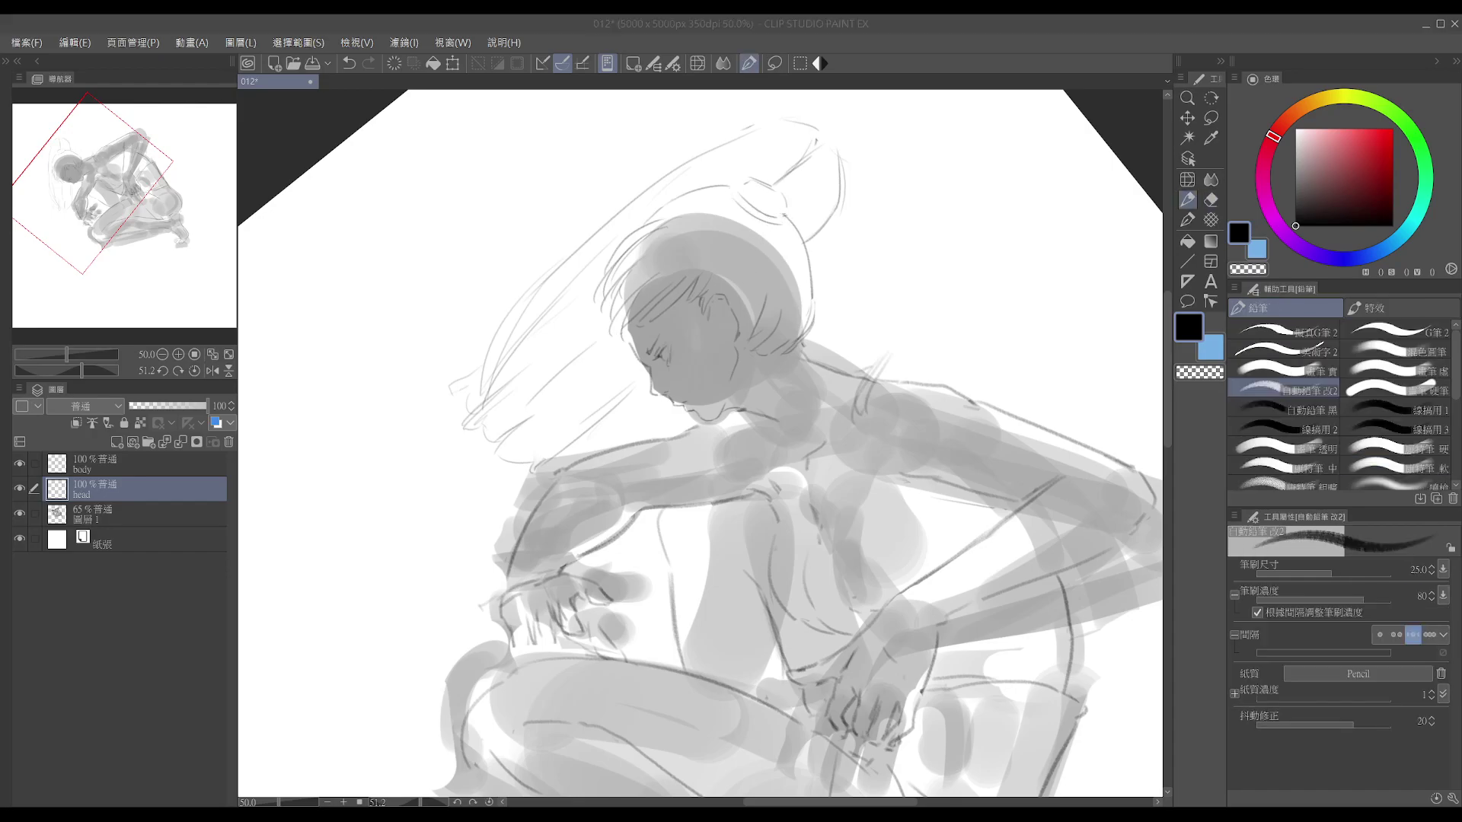
- Extend the outline over the top of the ponytail above the hair tie, undoing a rejected stroke
mouse_move(888, 352)
mouse_down()
mouse_move(835, 319)
mouse_move(780, 346)
mouse_up()
key(e)
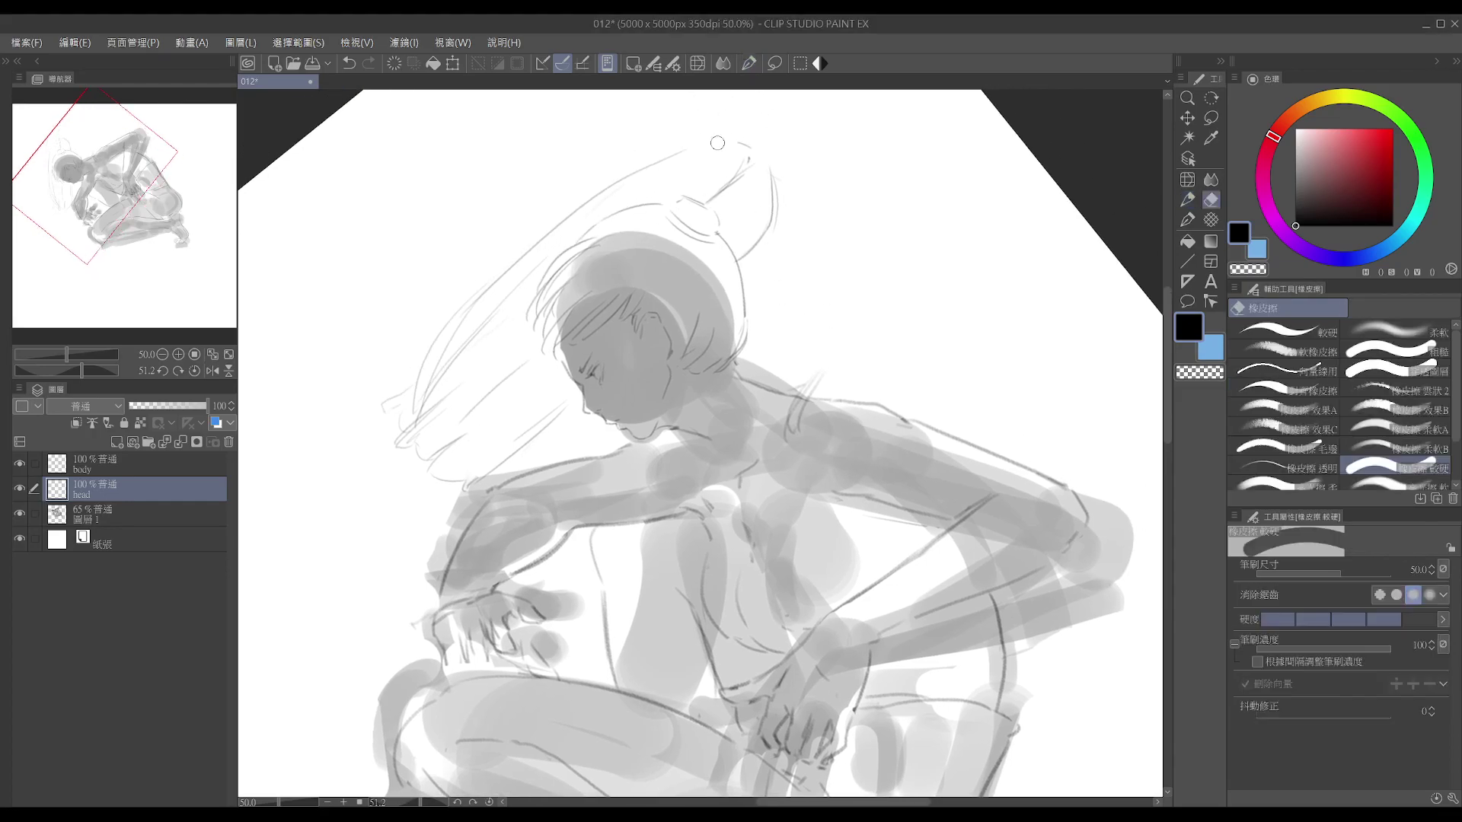
key(p)
drag(693, 144, 744, 154)
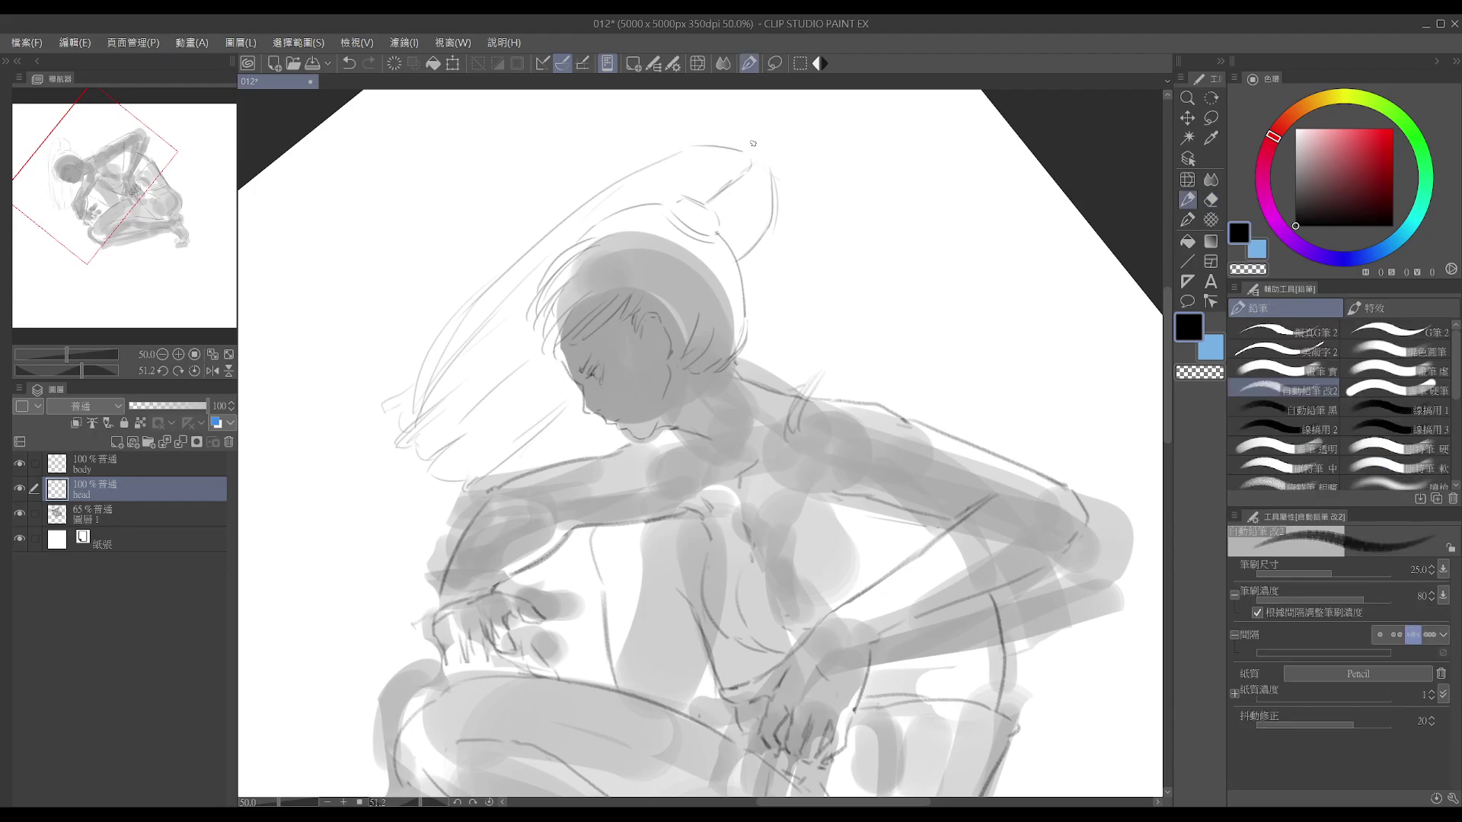
key(ctrl+z)
- Erase the inner ponytail strand and the old back-of-head outline, and rework the lines around the hair tie
key(e)
mouse_move(771, 167)
mouse_down()
mouse_move(750, 237)
mouse_move(722, 216)
mouse_move(624, 228)
mouse_move(662, 228)
mouse_up()
key(p)
key(r)
key(p)
key(e)
key(p)
drag(640, 178, 657, 253)
key(e)
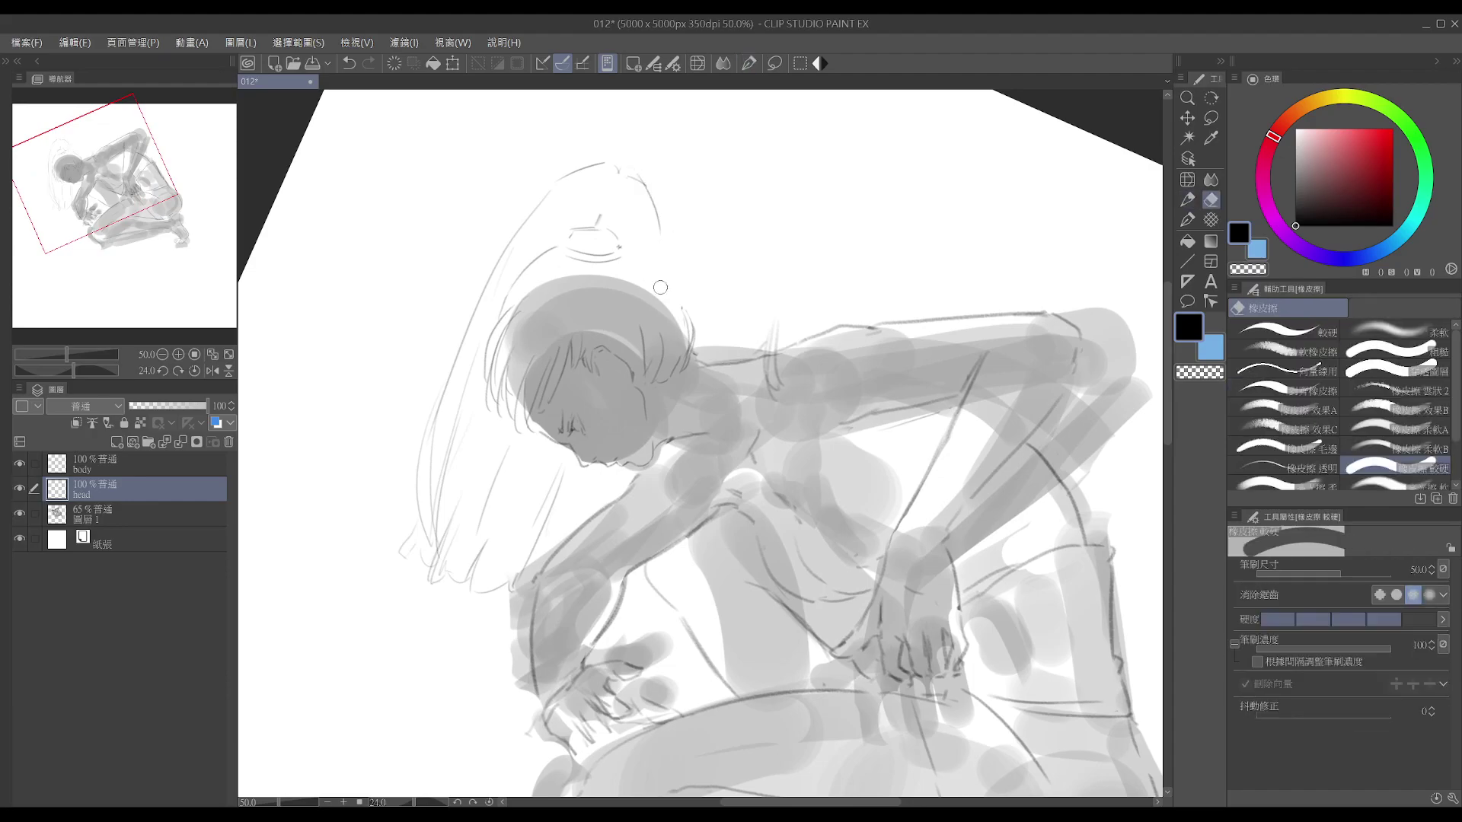
- Redraw the back-of-head outline as a rounded curve from below the hair tie toward the nape
key(p)
key(e)
mouse_move(687, 305)
mouse_down()
mouse_move(772, 287)
mouse_move(748, 255)
mouse_move(764, 291)
mouse_up()
key(p)
key(e)
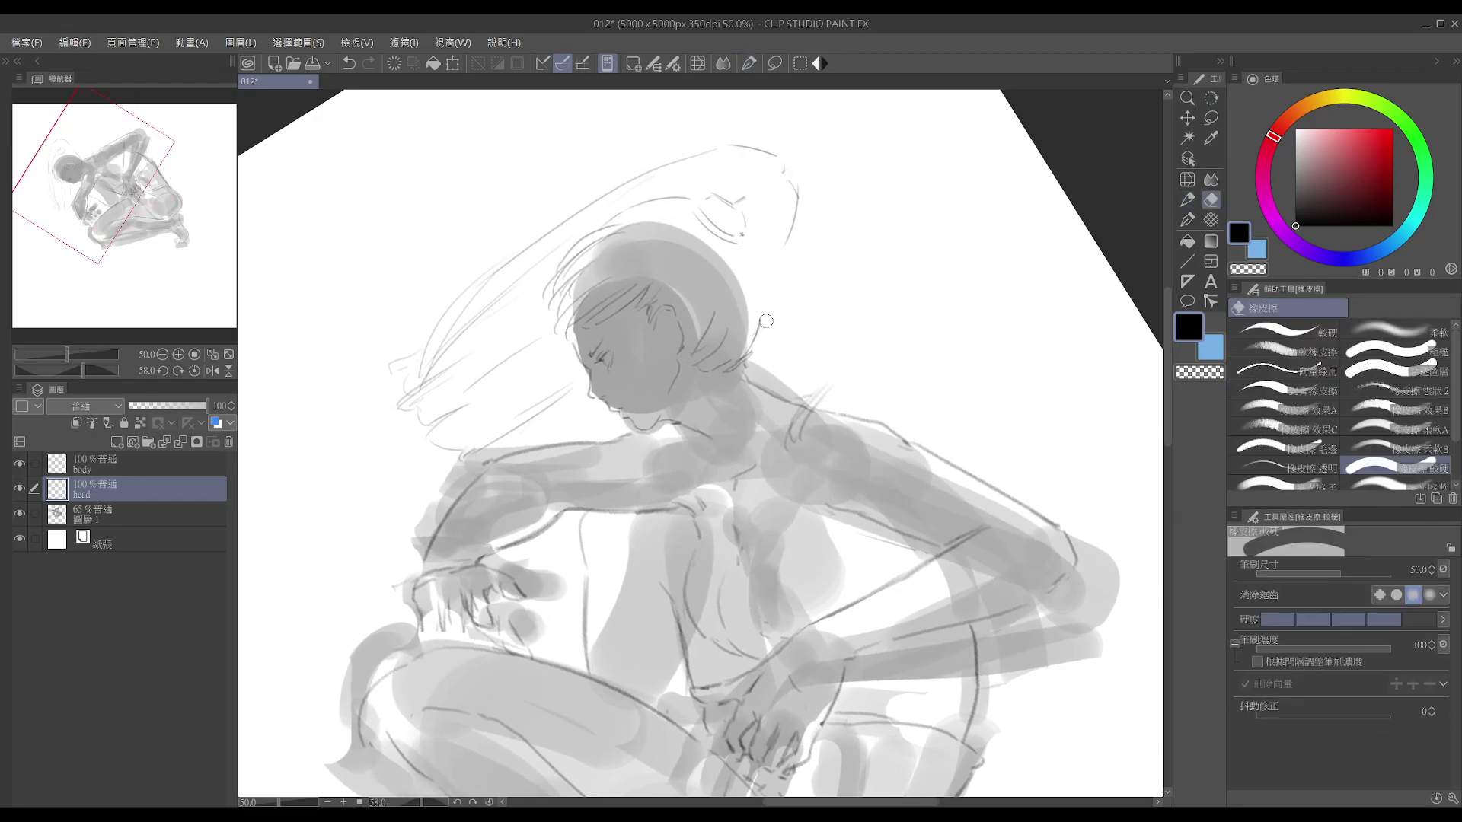
drag(759, 342, 765, 304)
key(p)
drag(750, 251, 747, 342)
key(e)
key(p)
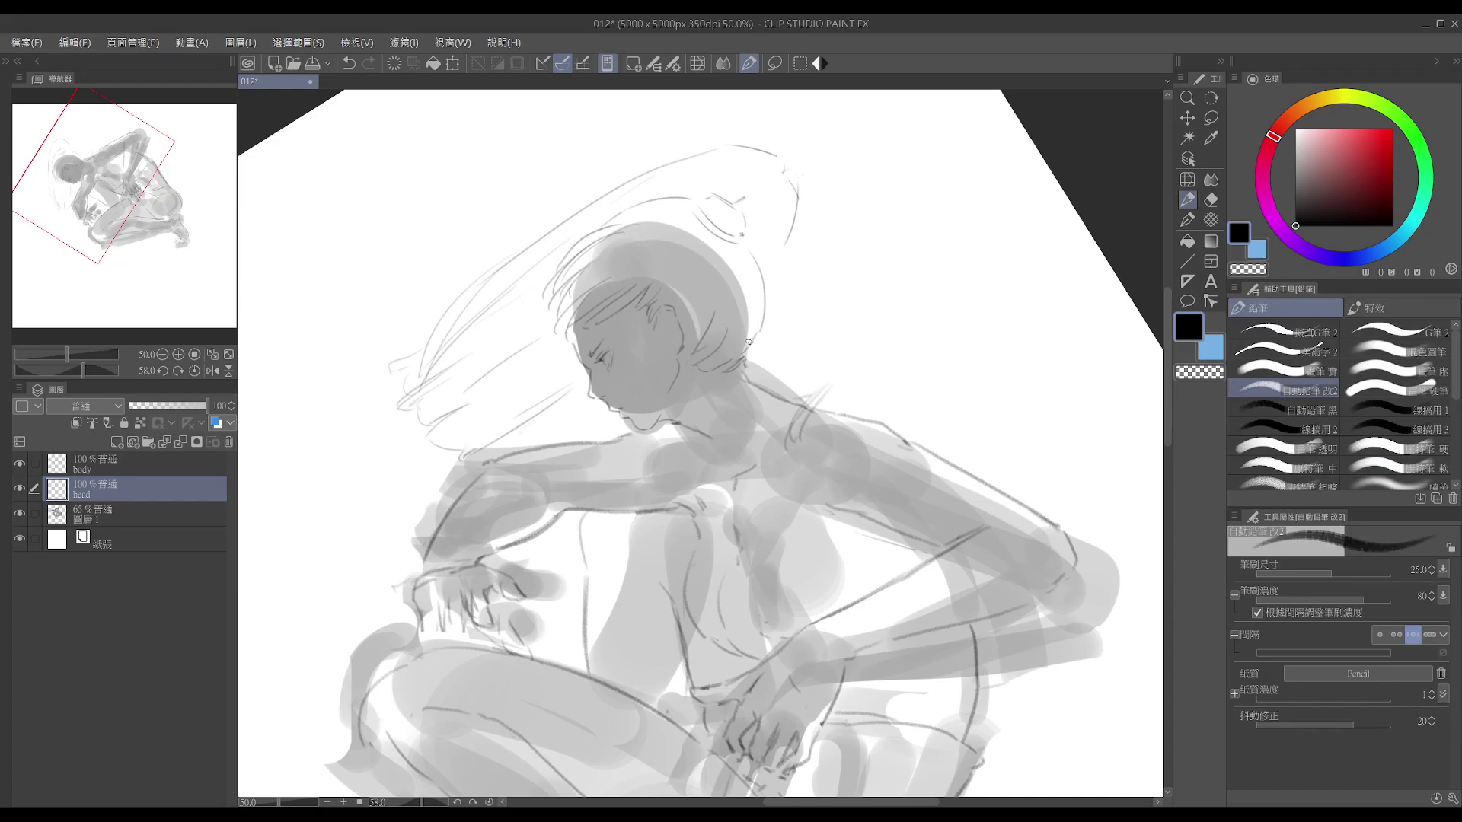
- Tidy the end of the head outline and the hair strokes at the nape
key(e)
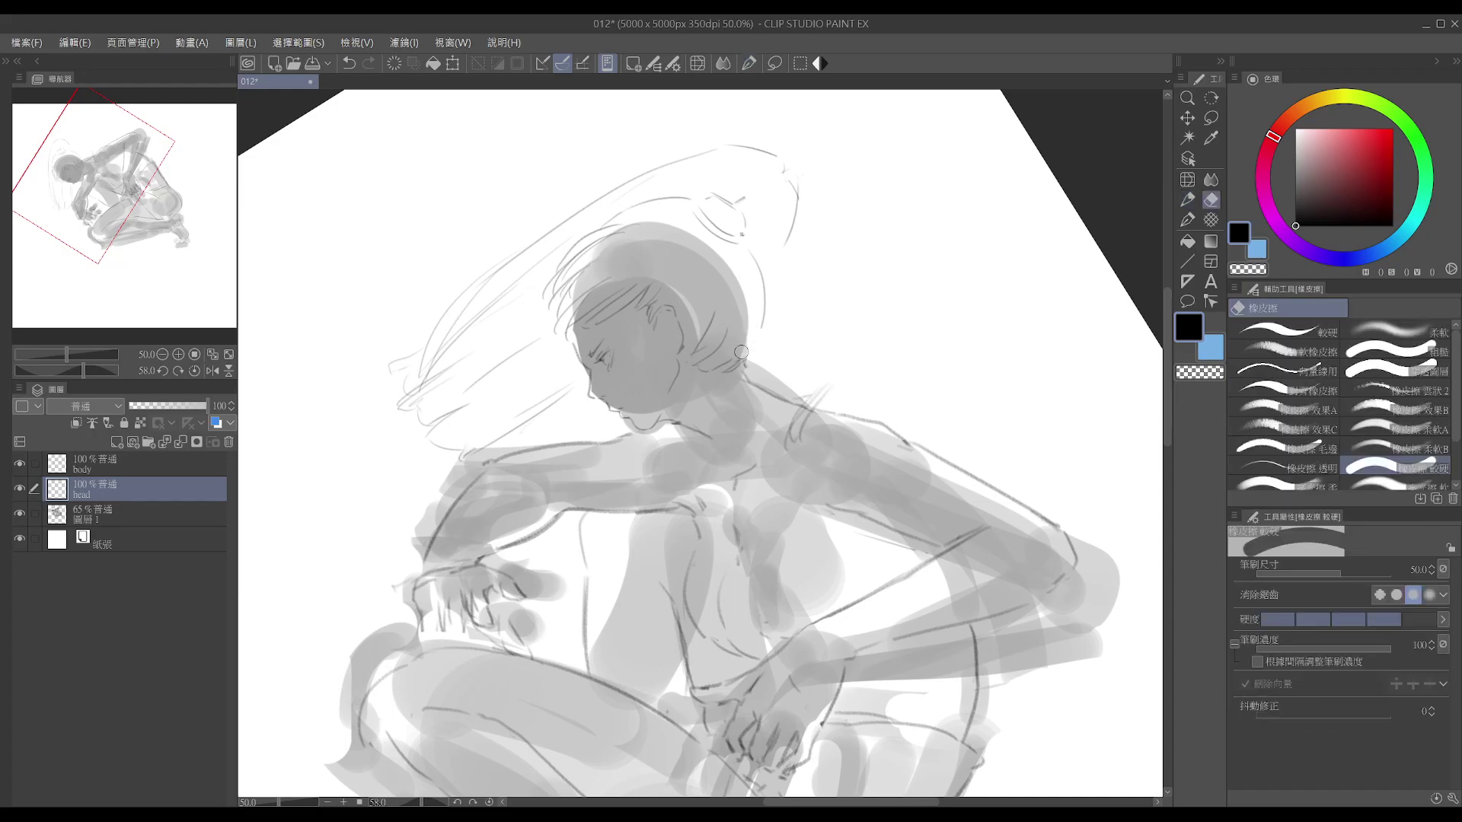
key(p)
drag(740, 300, 724, 300)
drag(764, 427, 720, 316)
- Erase the loose hanging strands below the face and redraw the ponytail's inner edge as one long line
key(e)
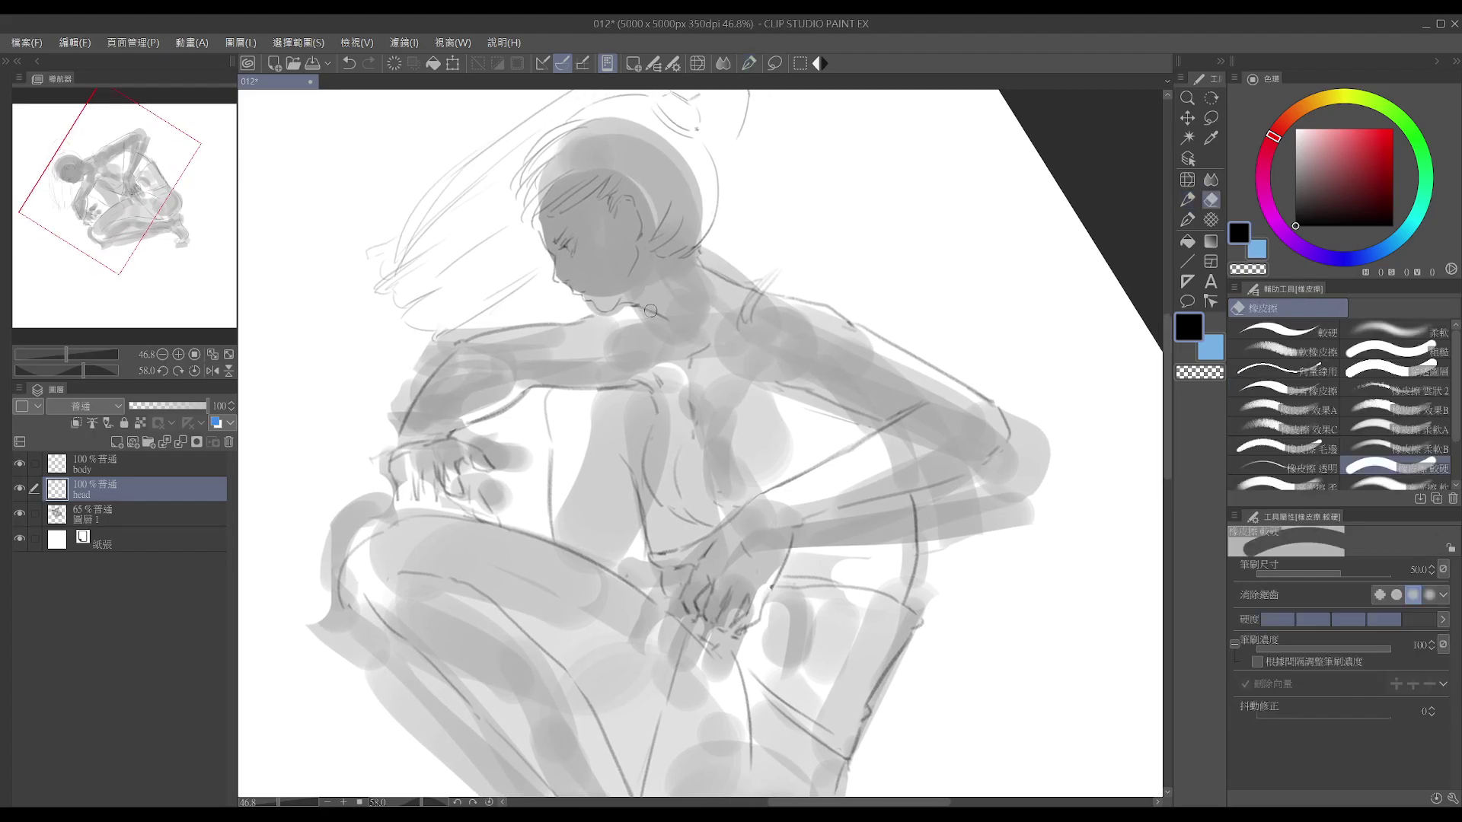
mouse_move(457, 339)
mouse_down()
mouse_move(468, 387)
mouse_move(453, 366)
mouse_move(555, 364)
mouse_up()
key(r)
key(e)
drag(588, 547, 696, 401)
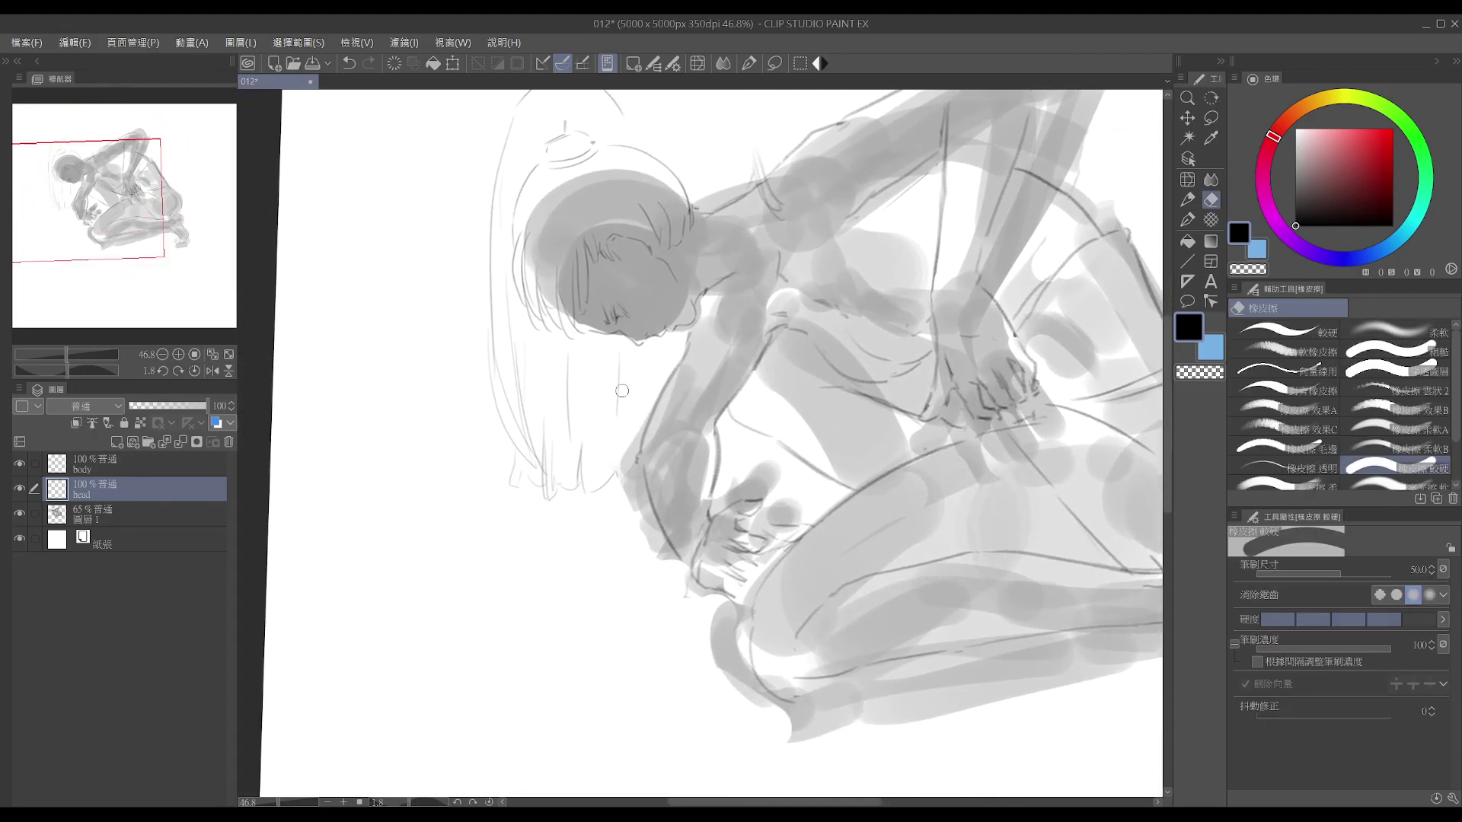
key(p)
key(ctrl+z)
drag(623, 348, 615, 479)
drag(639, 418, 511, 516)
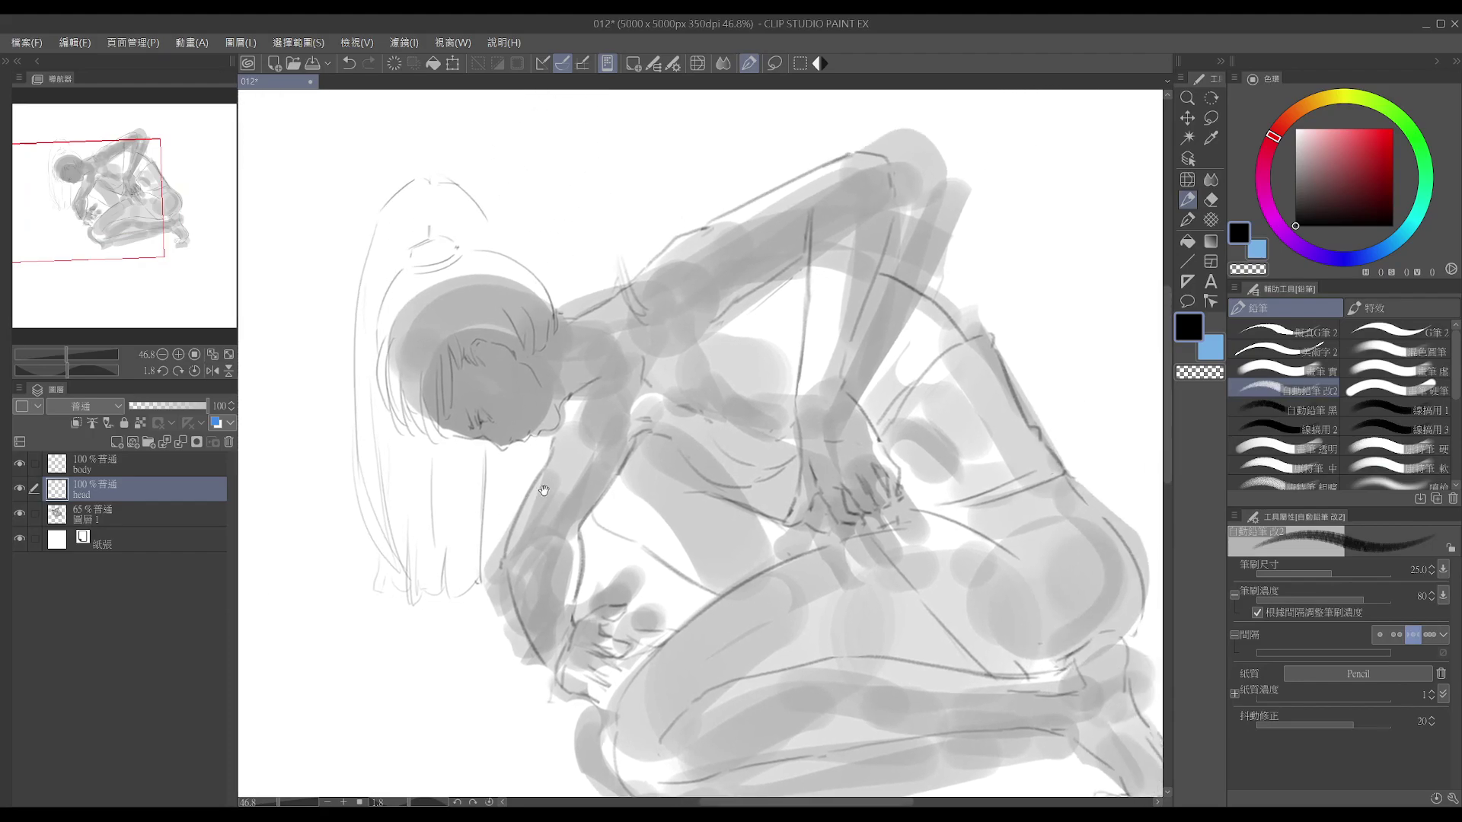
- Redraw the upper curve of the ponytail from its peak down to the back of the head, undoing rejected strokes
key(e)
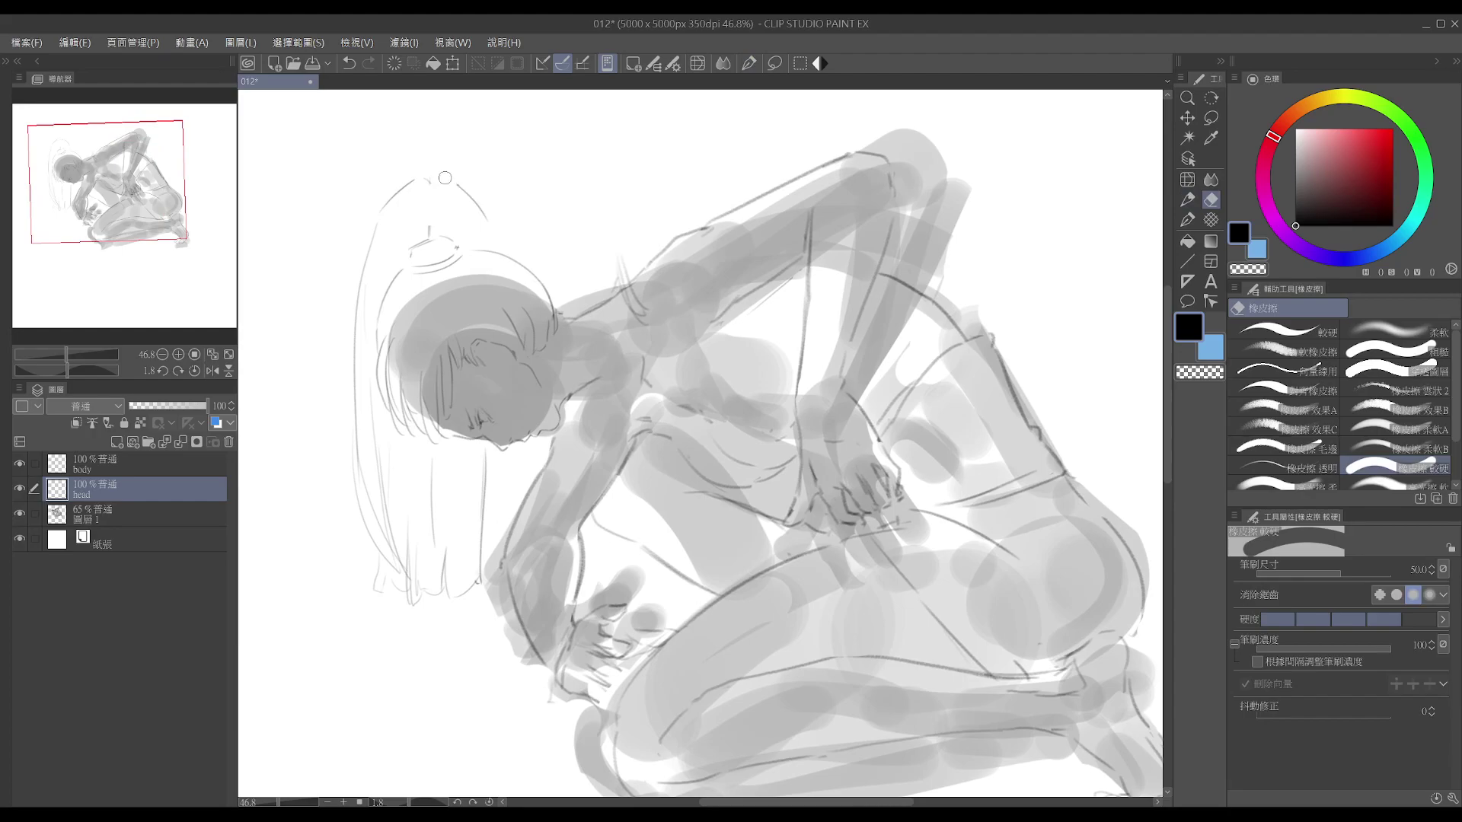
key(p)
key(e)
key(p)
mouse_move(446, 178)
mouse_down()
mouse_move(478, 240)
mouse_move(485, 213)
mouse_move(493, 224)
mouse_up()
key(e)
key(/)
key(p)
key(ctrl+z)
key(e)
key(p)
mouse_move(450, 182)
mouse_down()
mouse_move(487, 248)
mouse_move(571, 175)
mouse_up()
drag(634, 494, 559, 486)
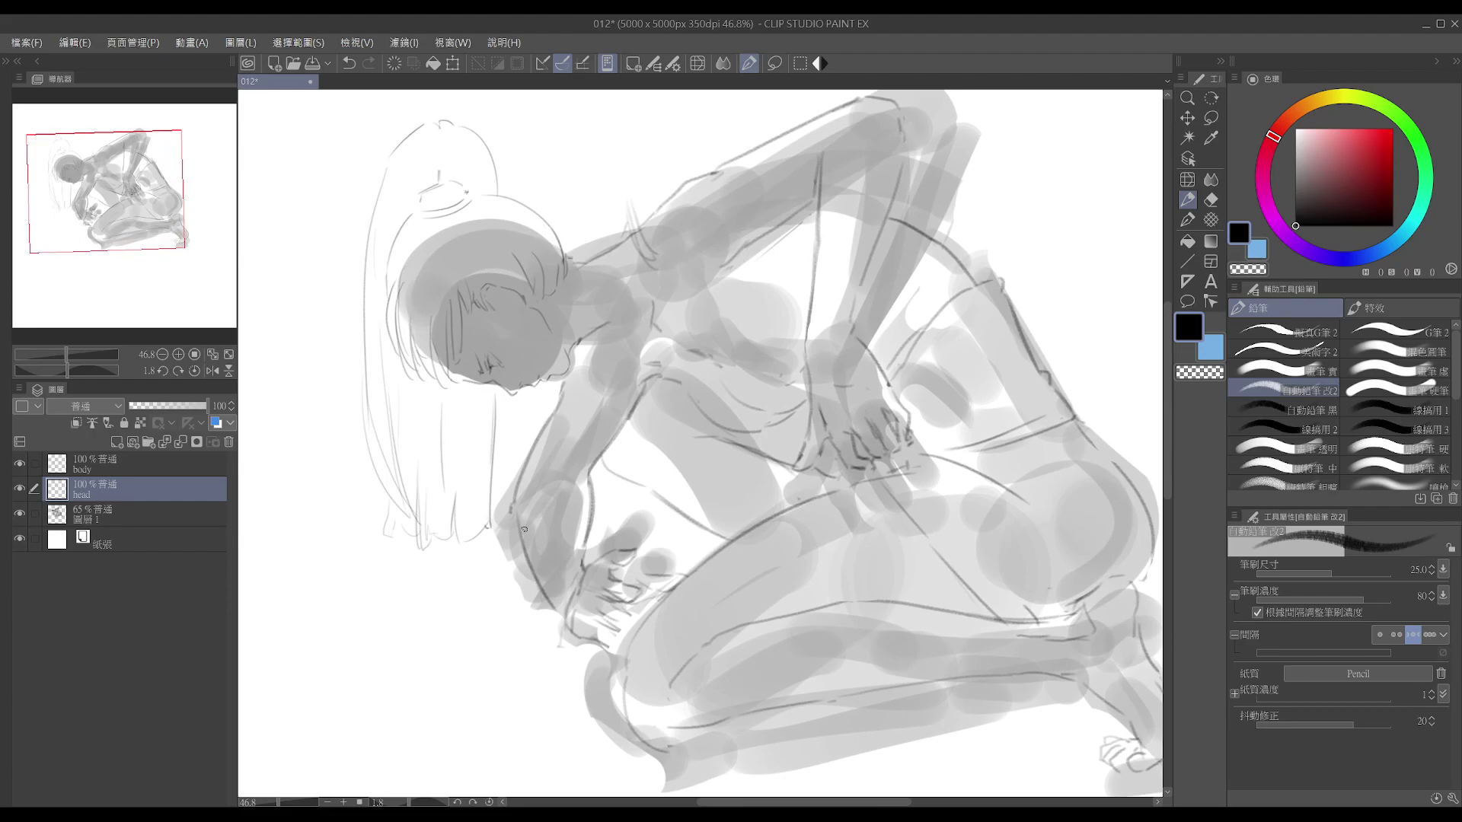
- Review the whole upright figure, checking the linework with the head layer and the grey block-in layer hidden and shown
click(489, 802)
scroll(698, 545, down, 1)
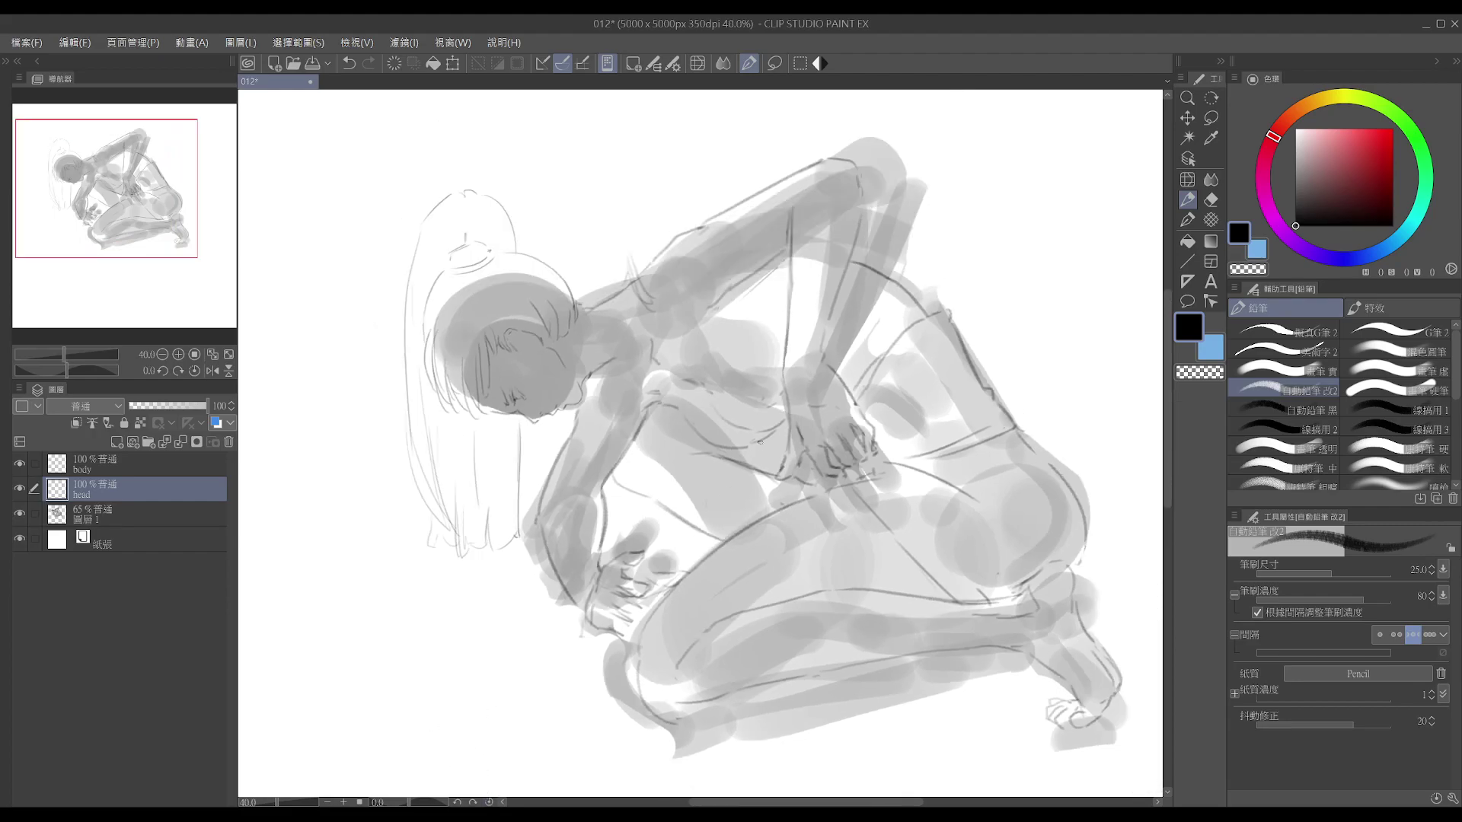
drag(802, 495, 763, 470)
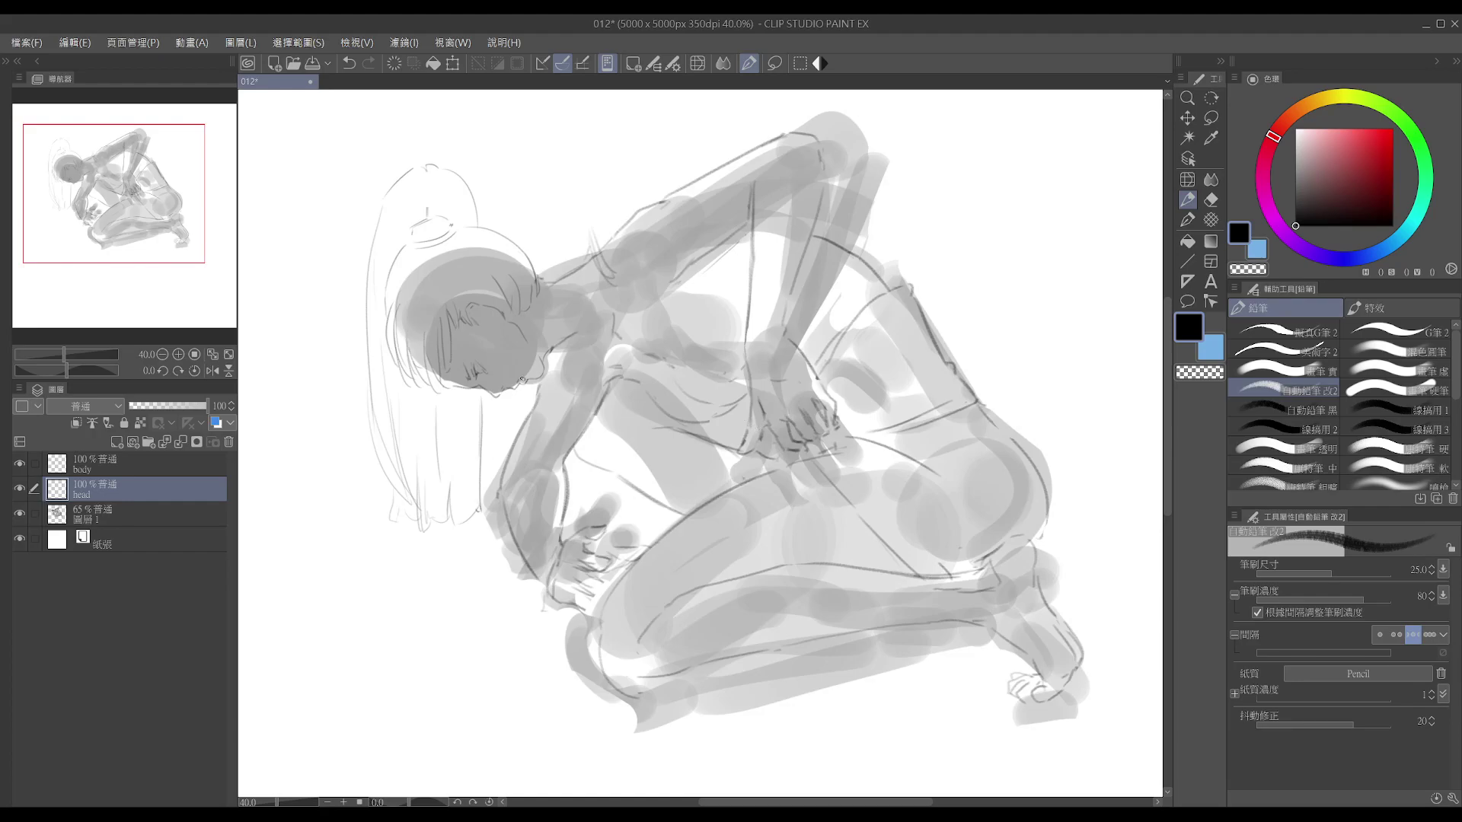
key(shift+space)
mouse_move(555, 304)
mouse_down()
mouse_move(596, 345)
mouse_move(600, 202)
mouse_move(606, 234)
mouse_move(662, 196)
mouse_move(782, 314)
mouse_move(731, 274)
mouse_move(654, 251)
mouse_up()
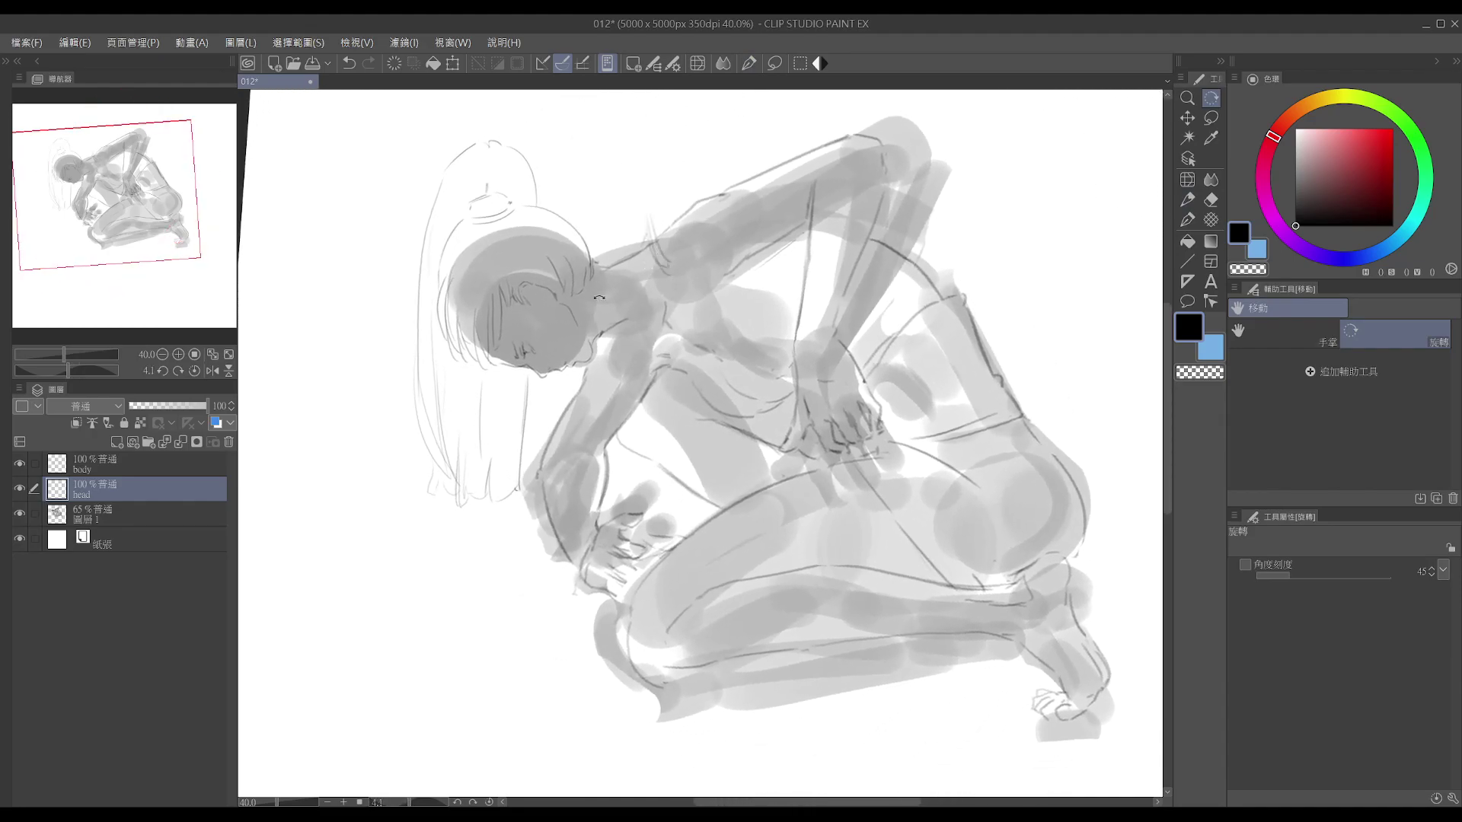
click(159, 512)
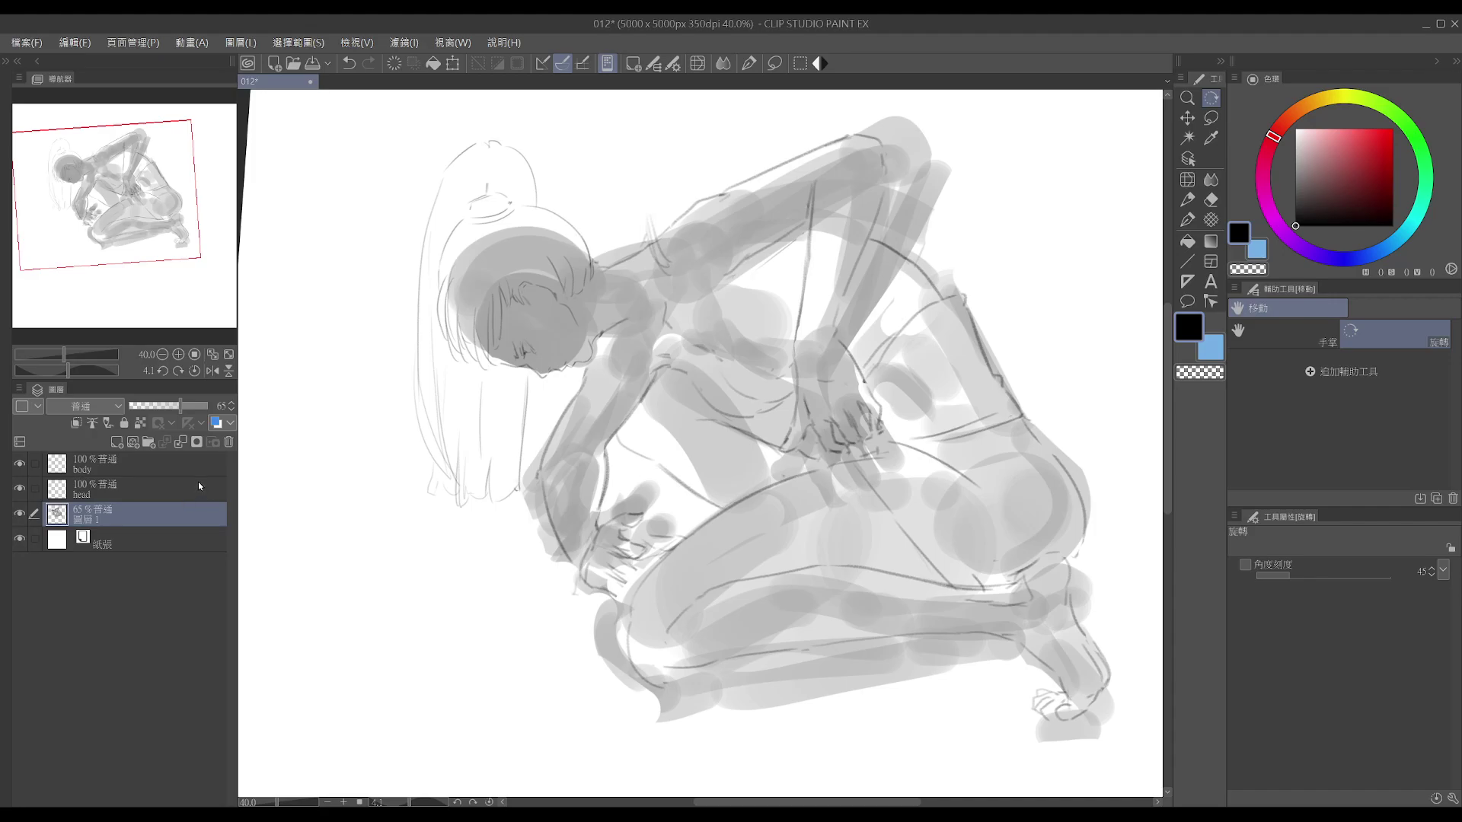
click(195, 492)
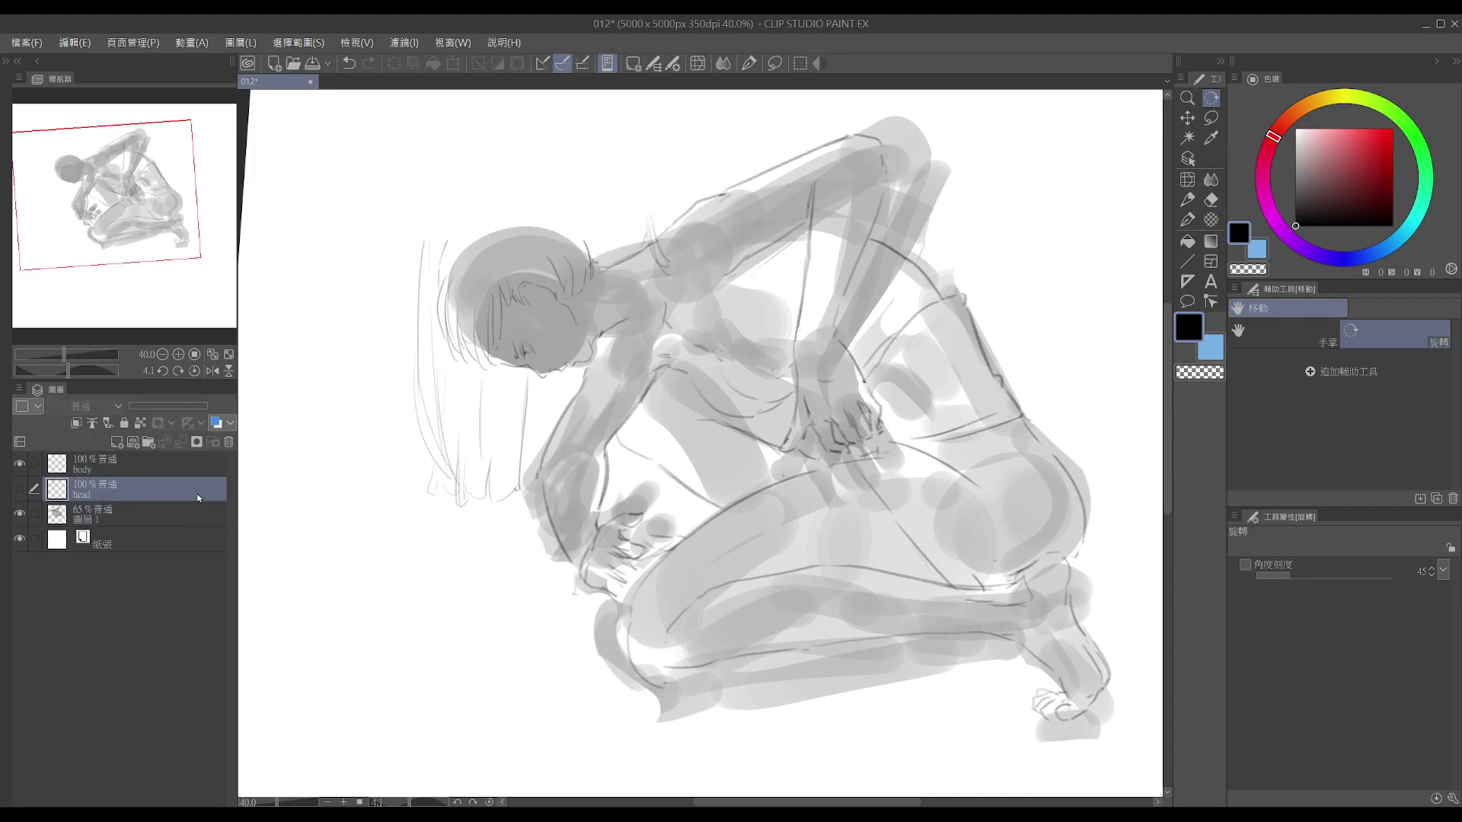
click(194, 512)
key(ctrl+comma)
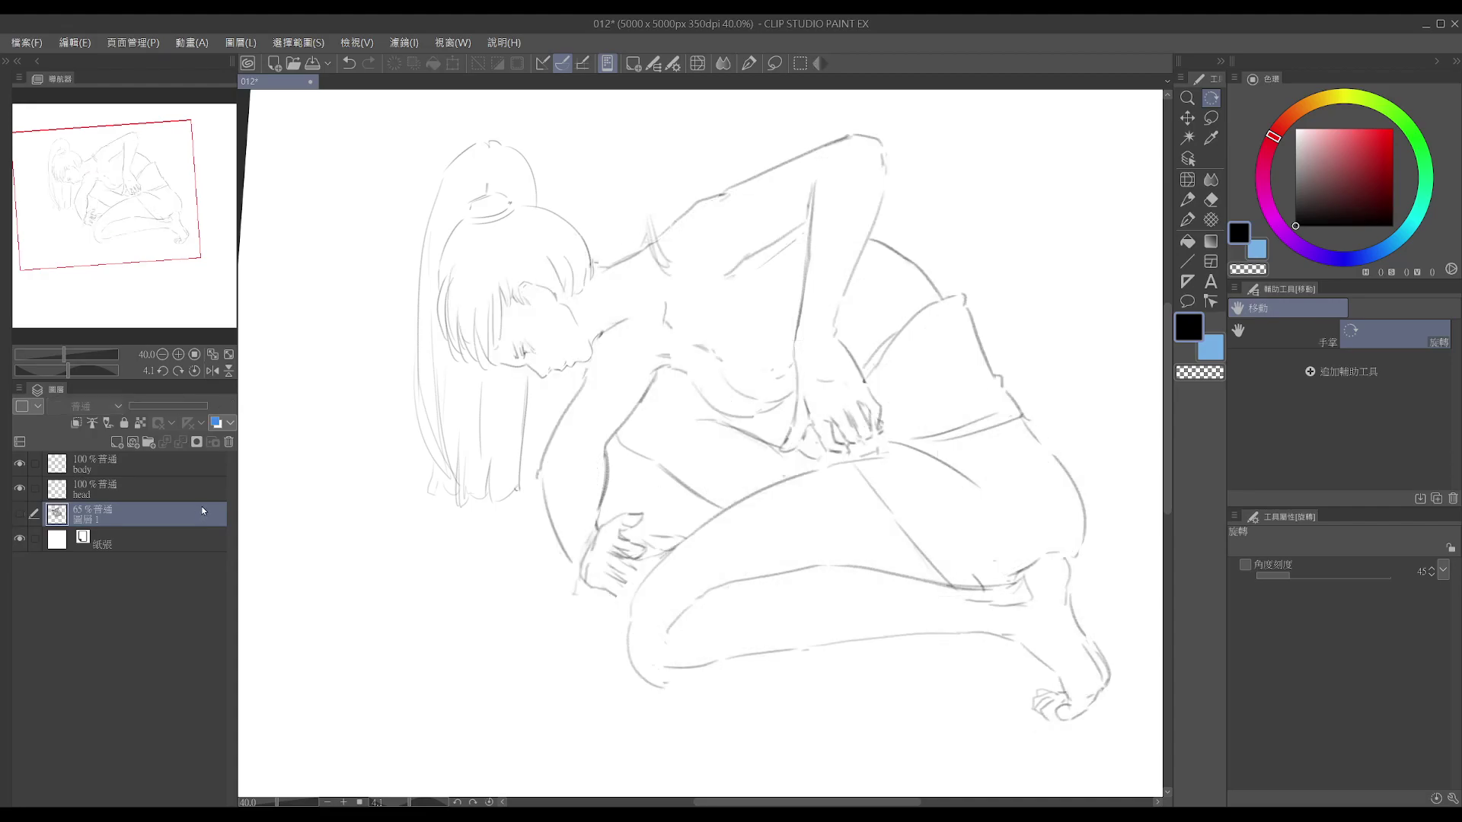
key(ctrl+comma)
- Select the body layer and erase the stray strokes above the shoulder, cleaning up the line from neck to shoulder
click(206, 459)
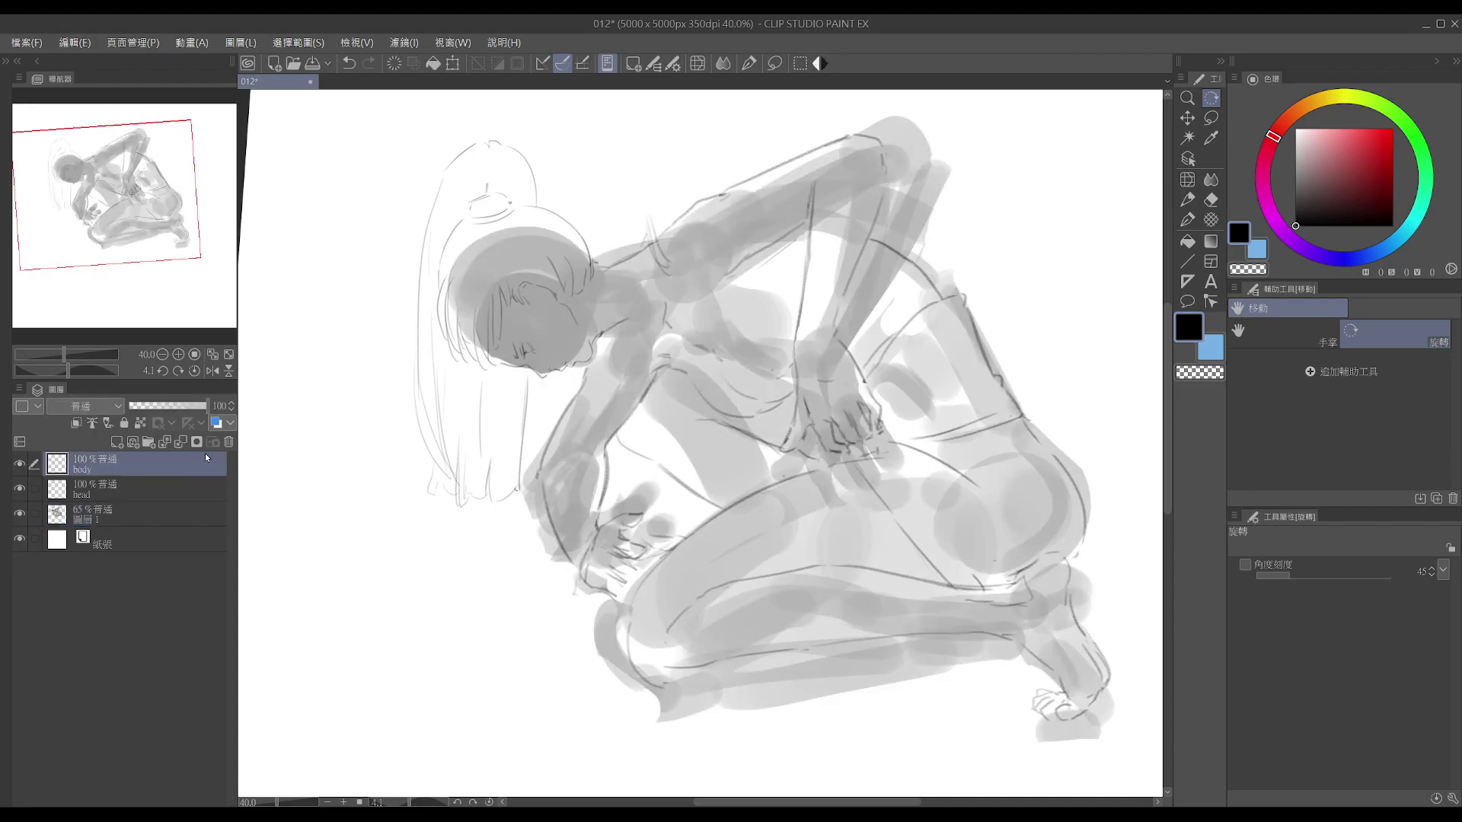
key(e)
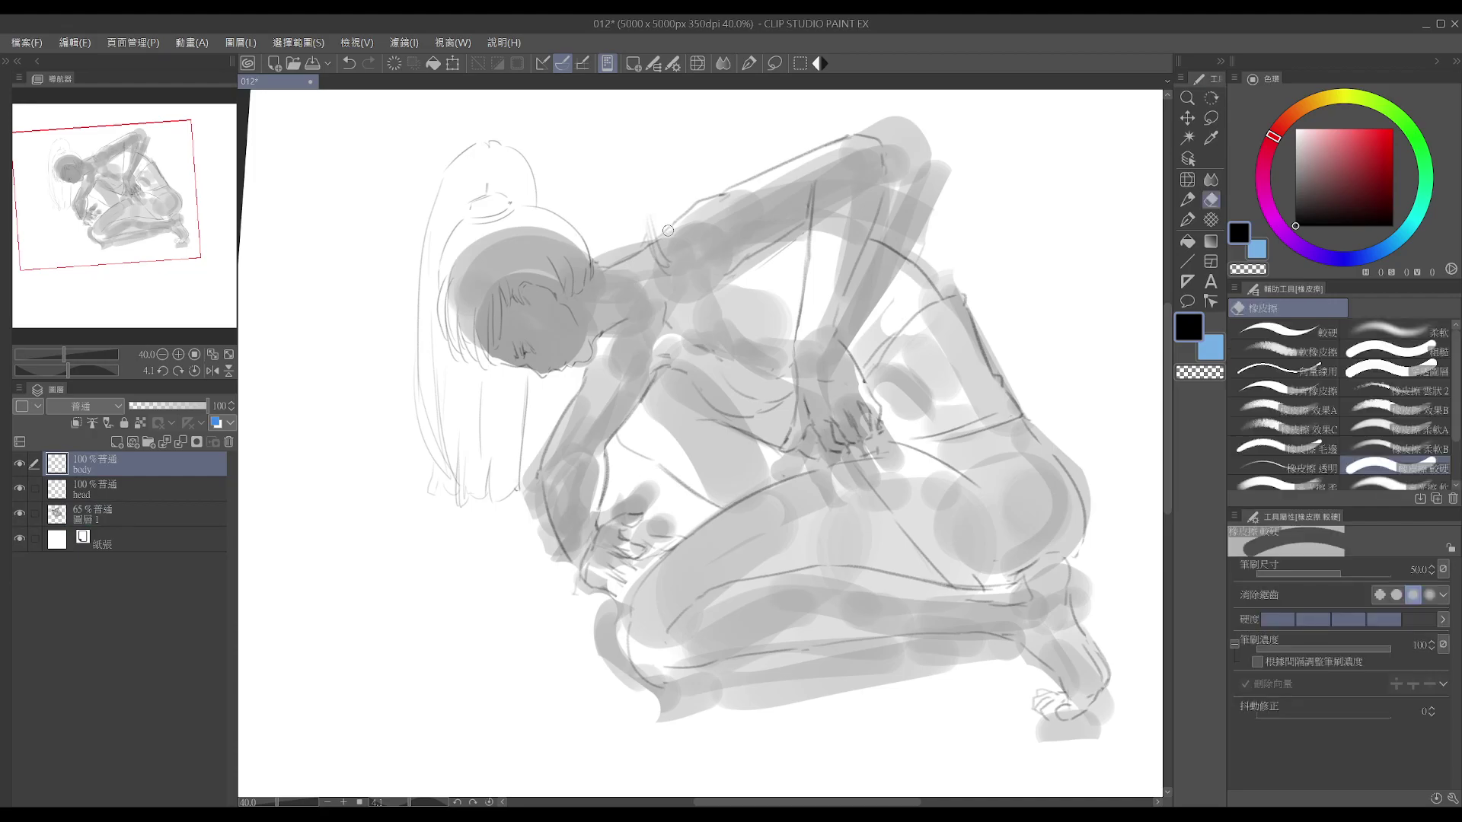
key(ctrl+comma)
key(ctrl+comma)
key(p)
key(ctrl+z)
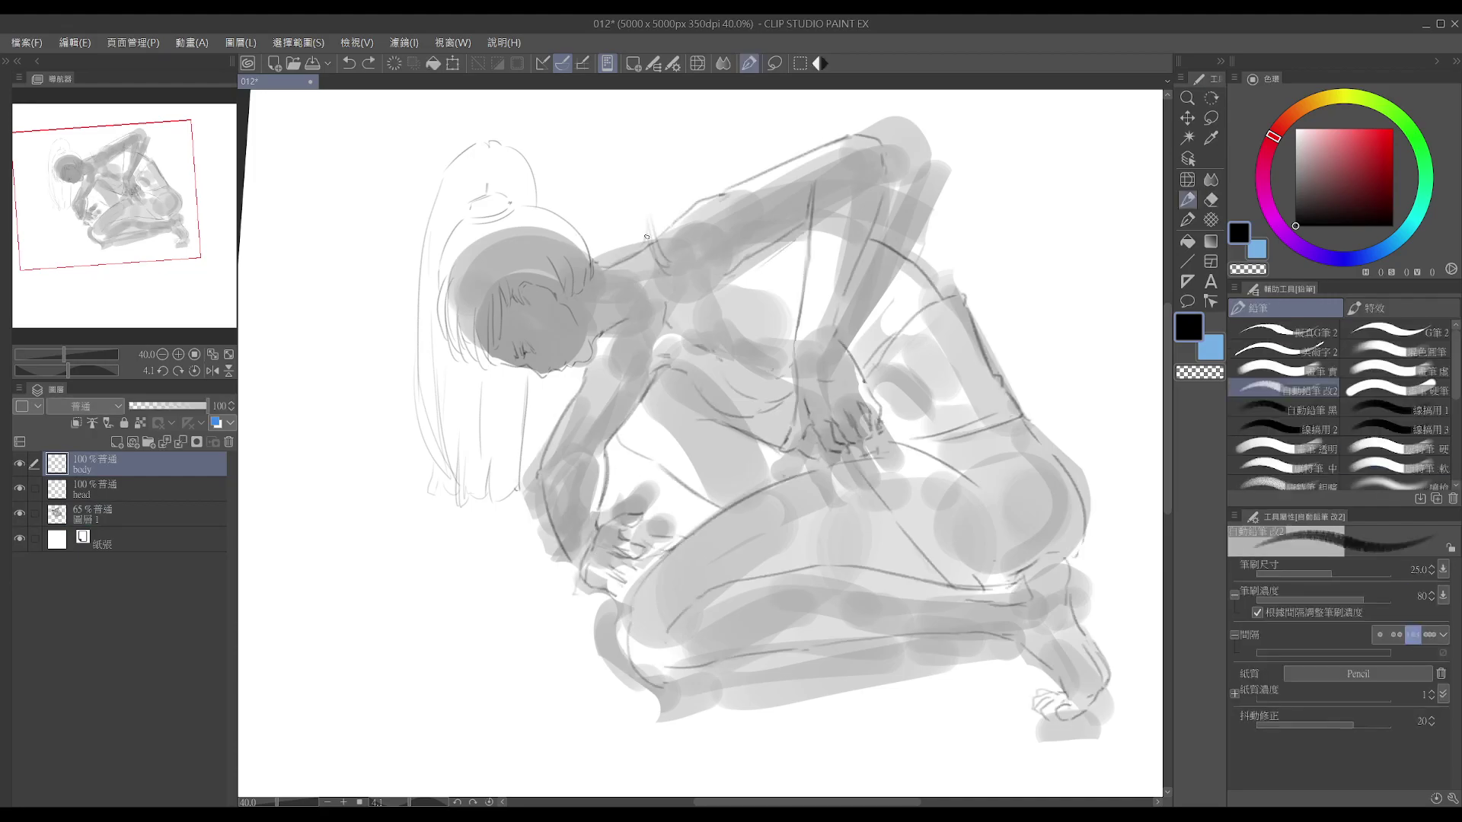
mouse_move(653, 299)
mouse_down()
mouse_move(619, 304)
mouse_move(633, 265)
mouse_move(616, 237)
mouse_move(644, 279)
mouse_move(623, 293)
mouse_move(620, 263)
mouse_up()
key(e)
key(p)
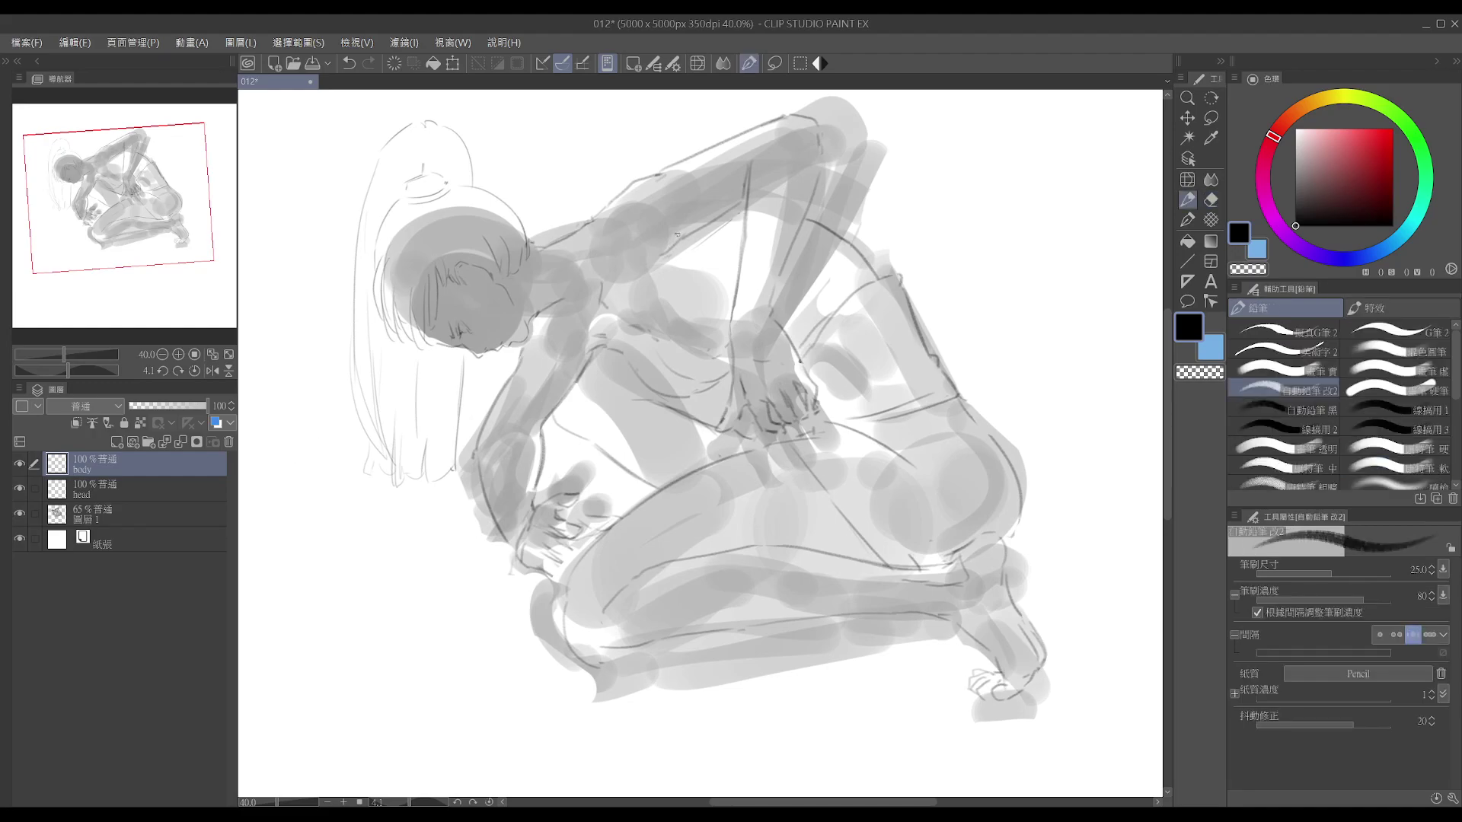
drag(674, 241, 694, 282)
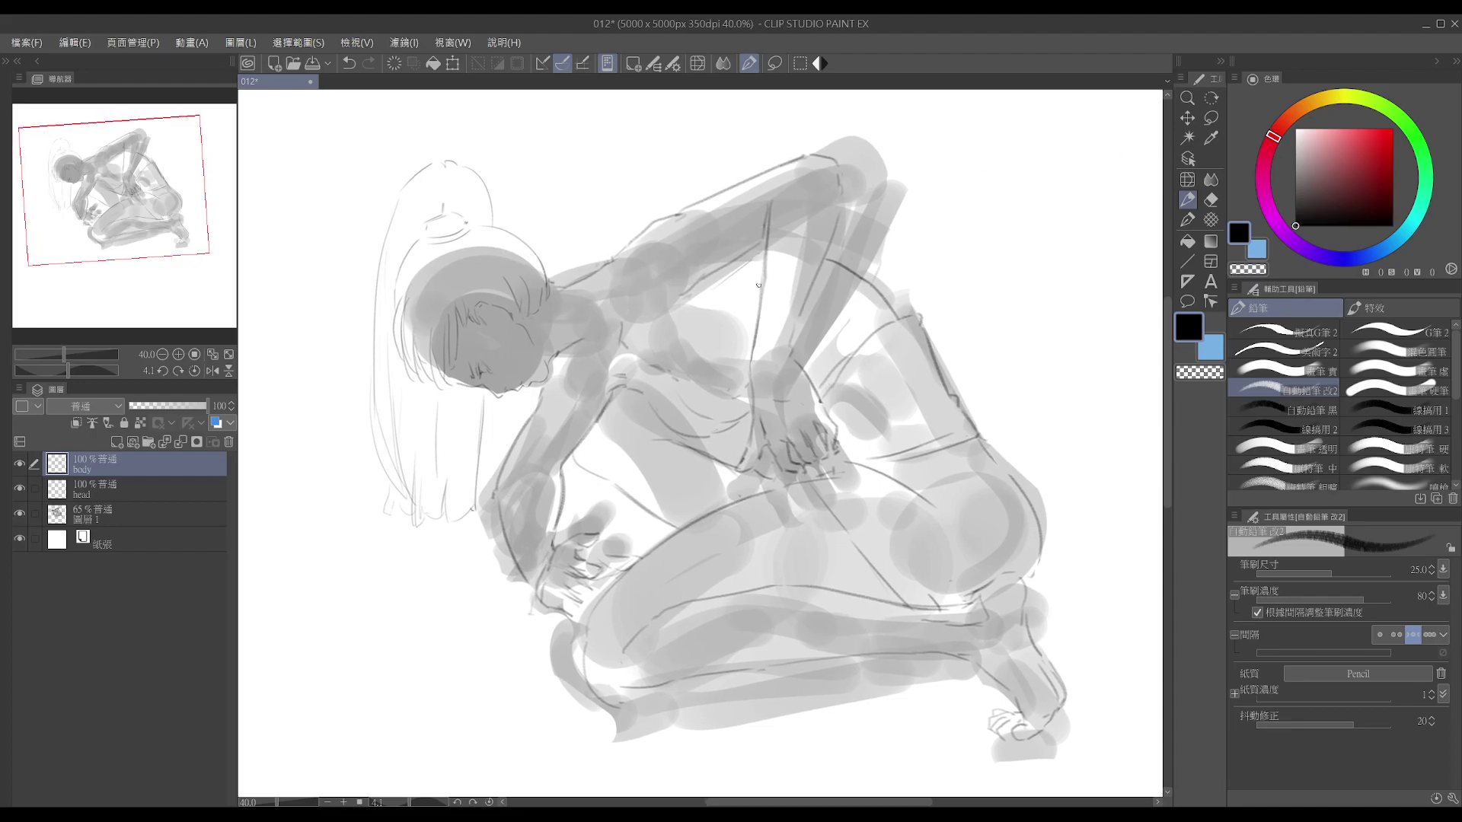
- Set the pencil size to 50 and try garment strokes over the shoulder beside the neck, undoing the rejected lines
key(bracketright)
key(ctrl+z)
key(ctrl+z)
mouse_move(611, 234)
mouse_down()
mouse_move(618, 282)
mouse_move(597, 305)
mouse_up()
key(ctrl+z)
key(ctrl+z)
key(r)
drag(599, 266, 702, 242)
key(e)
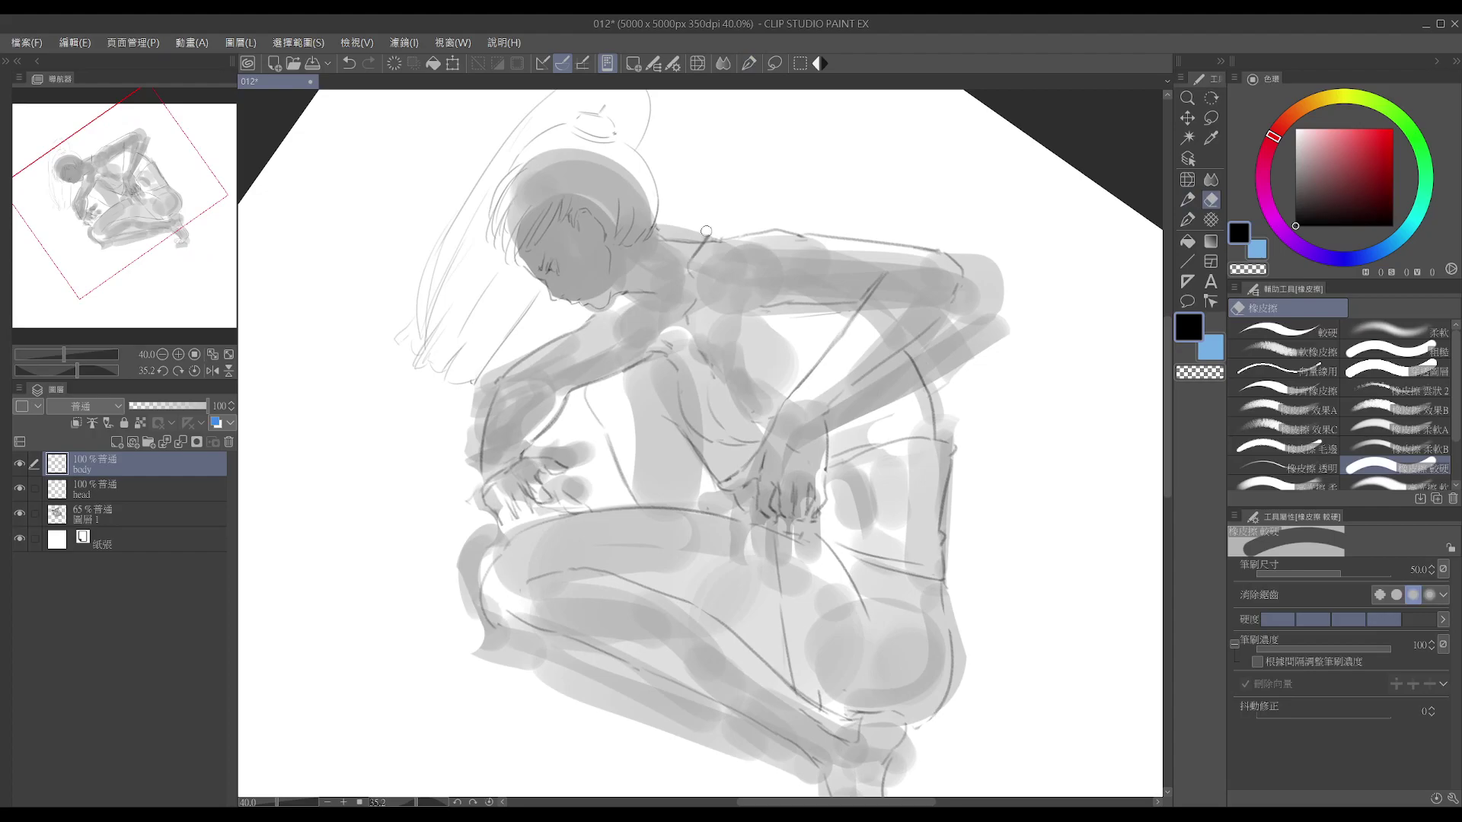
key(p)
key(ctrl+z)
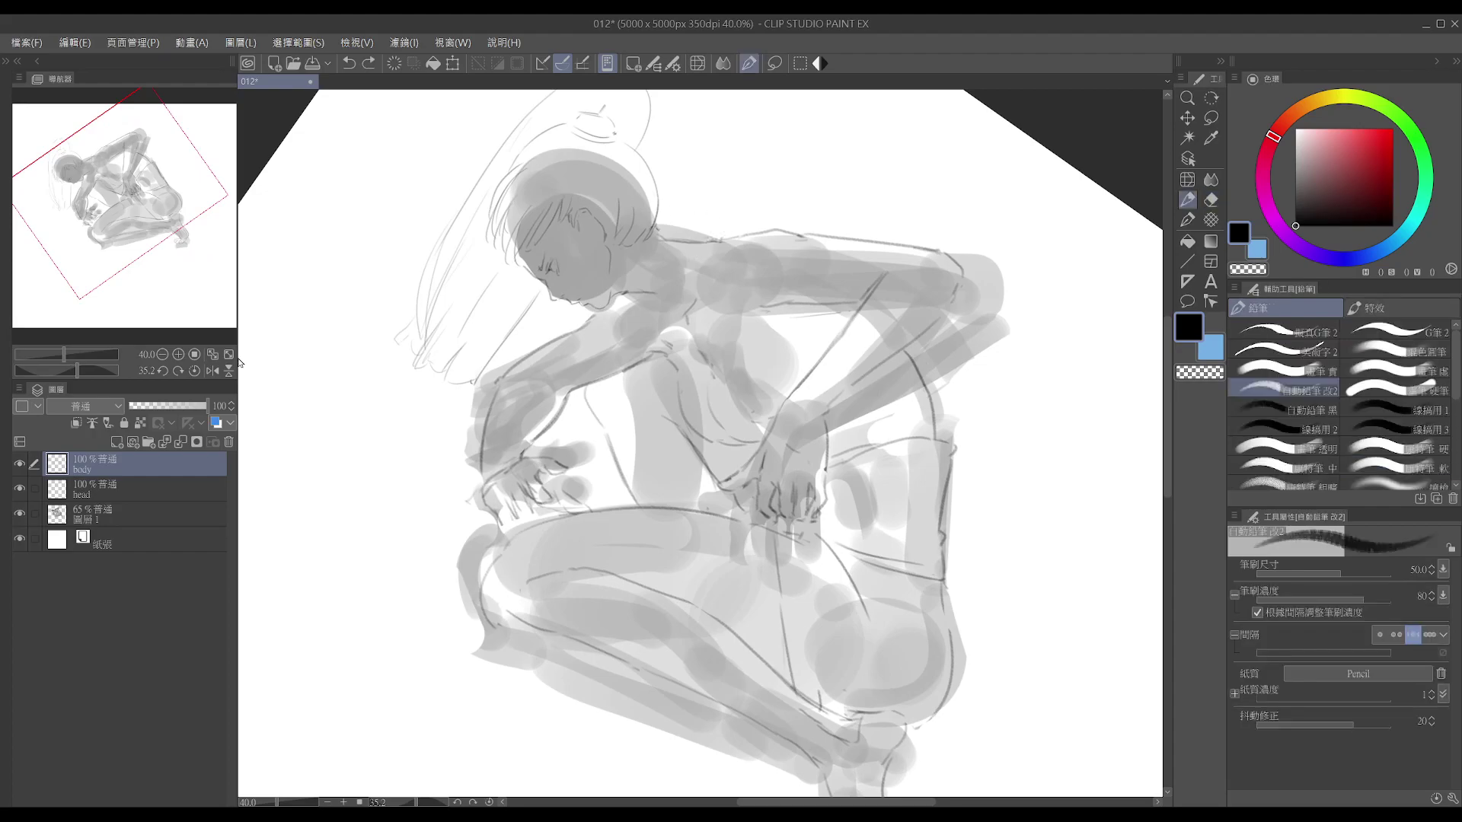
- Add a new layer above the body layer and draw a garment strap over the shoulder beside the neck
click(119, 491)
click(119, 460)
click(117, 442)
mouse_move(711, 223)
mouse_down()
mouse_move(701, 273)
mouse_move(714, 240)
mouse_move(708, 264)
mouse_move(688, 240)
mouse_move(716, 226)
mouse_move(720, 223)
mouse_up()
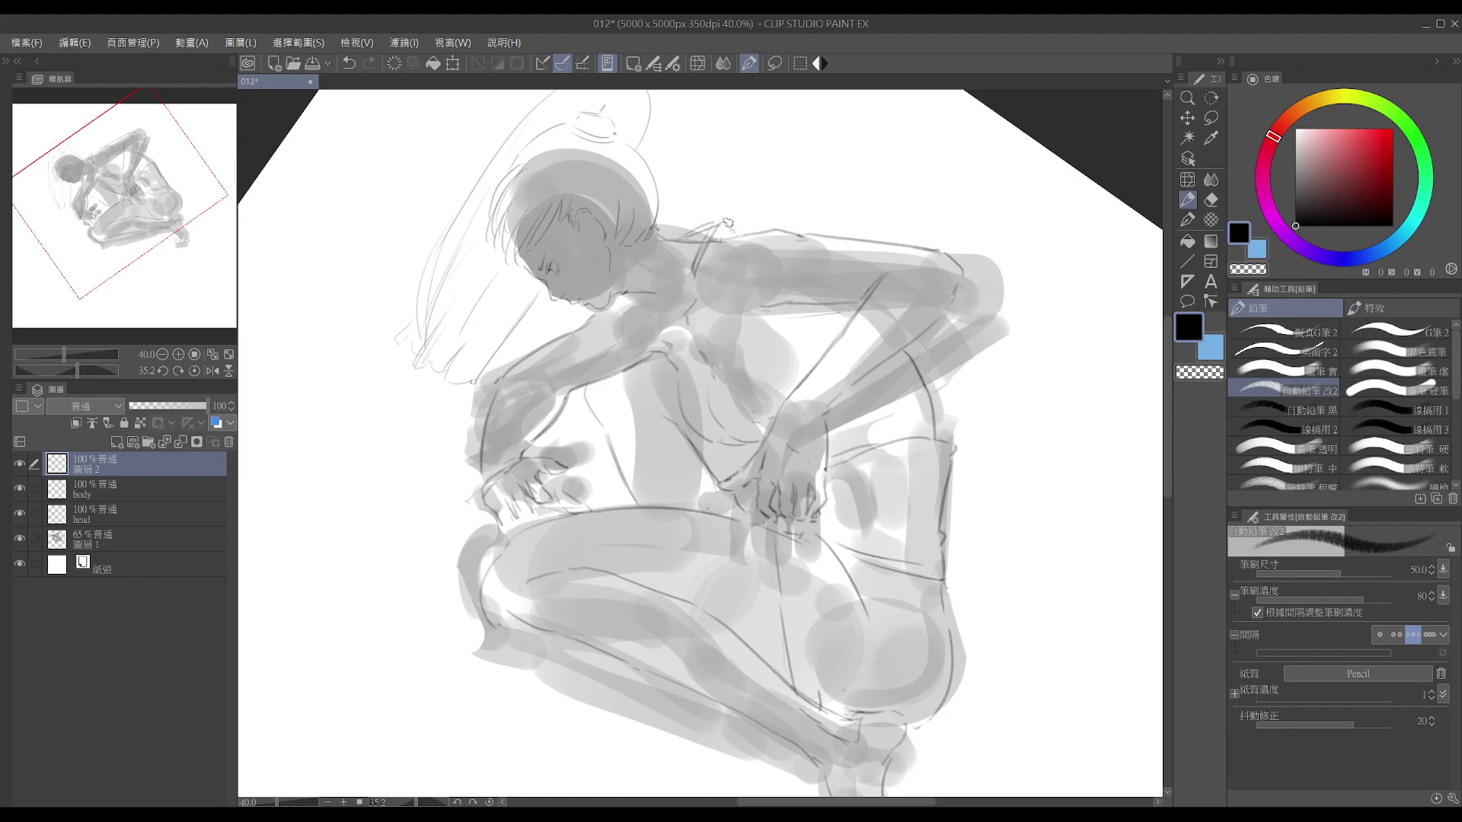
drag(957, 331, 942, 381)
key(ctrl+z)
drag(696, 270, 704, 319)
- Draw the garment's neckline edge across the front of the chest below the collarbone
drag(653, 350, 676, 394)
key(ctrl+z)
drag(665, 368, 681, 398)
mouse_move(720, 353)
mouse_down()
mouse_move(728, 390)
mouse_move(714, 395)
mouse_move(717, 354)
mouse_move(715, 395)
mouse_move(682, 390)
mouse_up()
key(r)
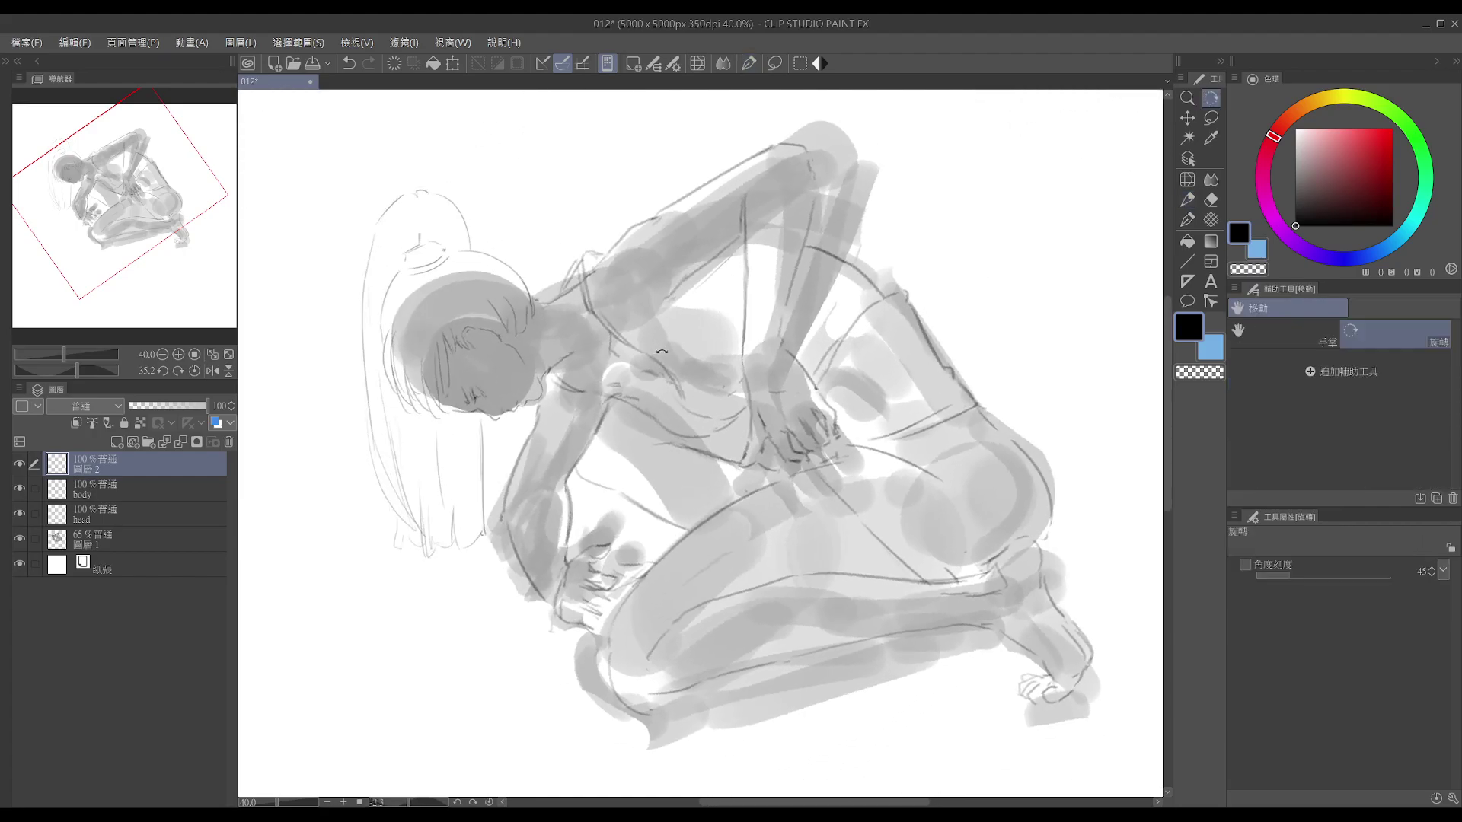
key(e)
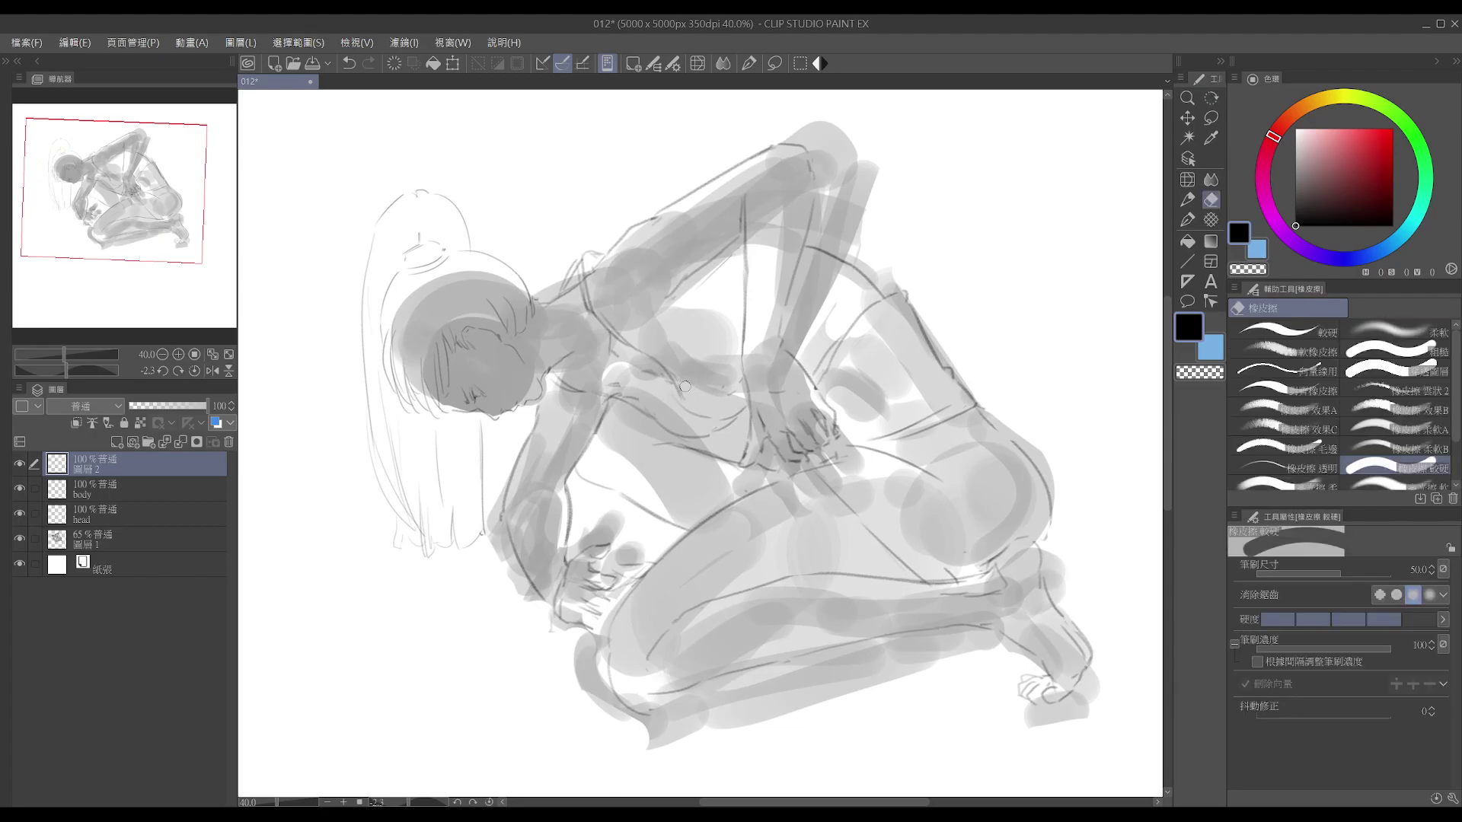
key(p)
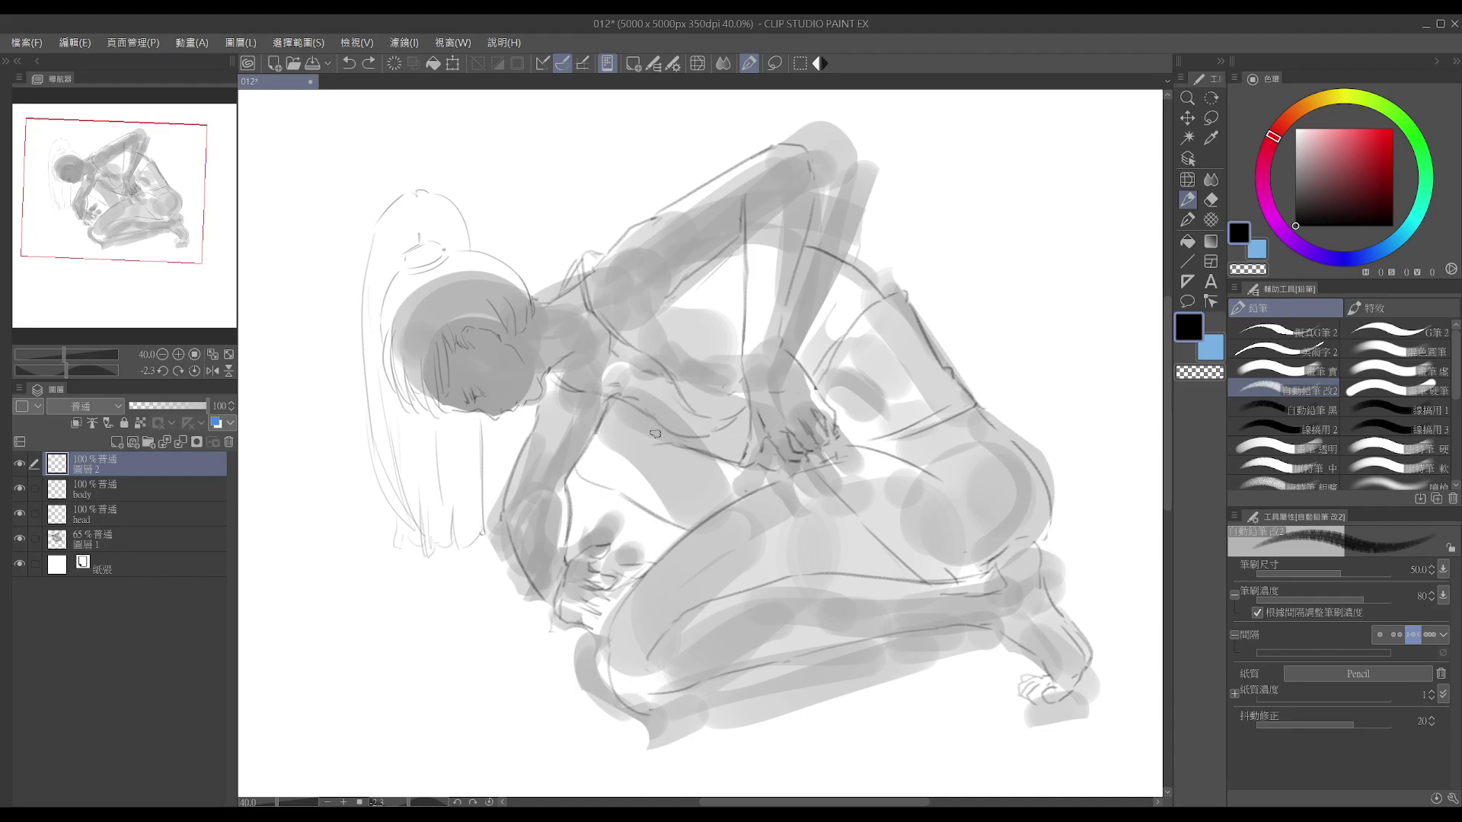
- Rework the garment's chest line between the neck and the hand at the waist, undoing the rejected strokes
key(ctrl+z)
drag(659, 436, 715, 455)
key(ctrl+z)
mouse_move(663, 442)
mouse_down()
mouse_move(753, 427)
mouse_move(715, 443)
mouse_move(749, 411)
mouse_move(723, 322)
mouse_move(799, 352)
mouse_up()
key(ctrl+z)
key(ctrl+z)
drag(718, 372, 717, 304)
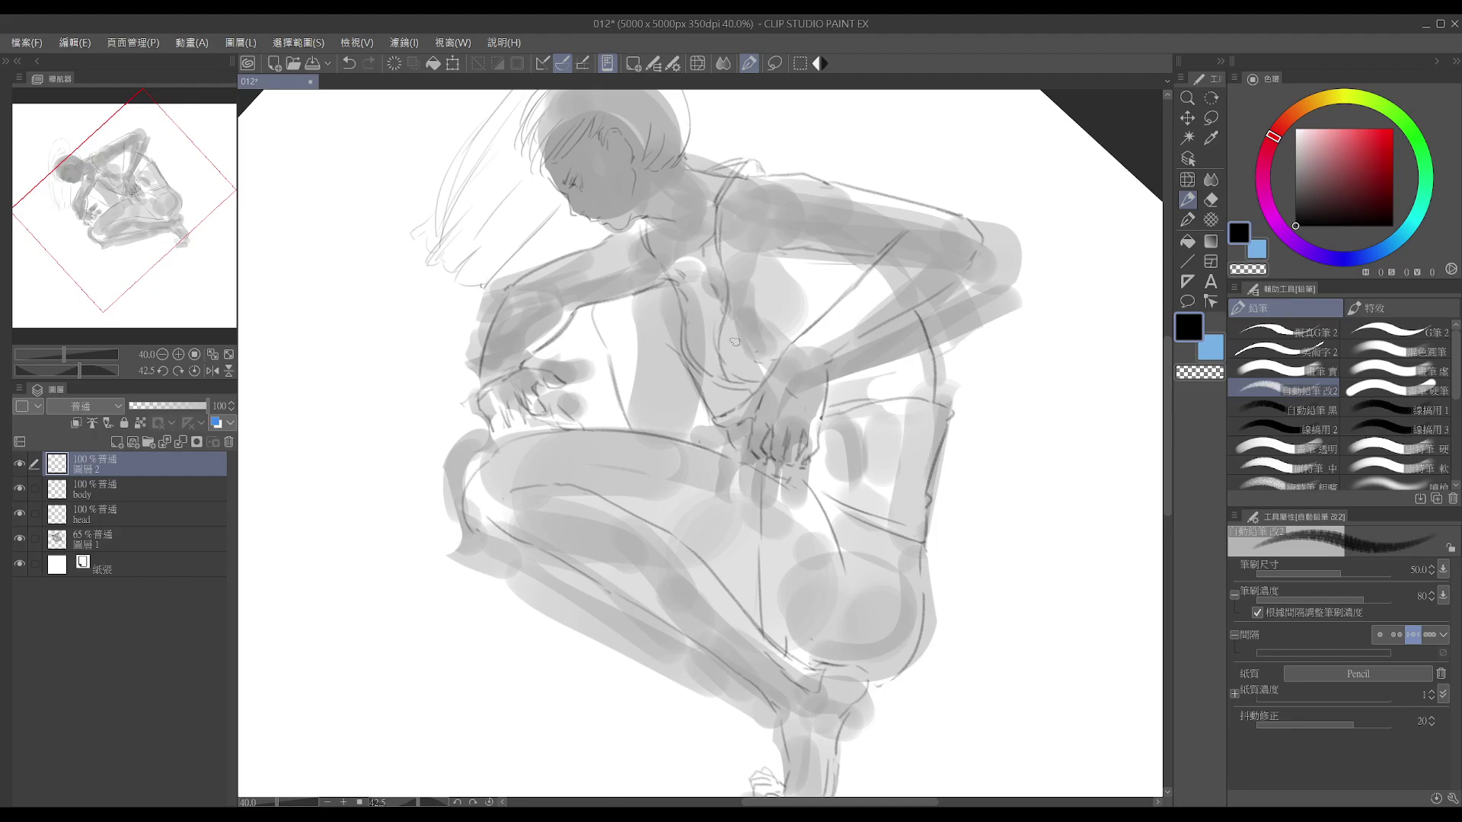
mouse_move(636, 263)
mouse_down()
mouse_move(680, 294)
mouse_move(578, 297)
mouse_move(689, 251)
mouse_up()
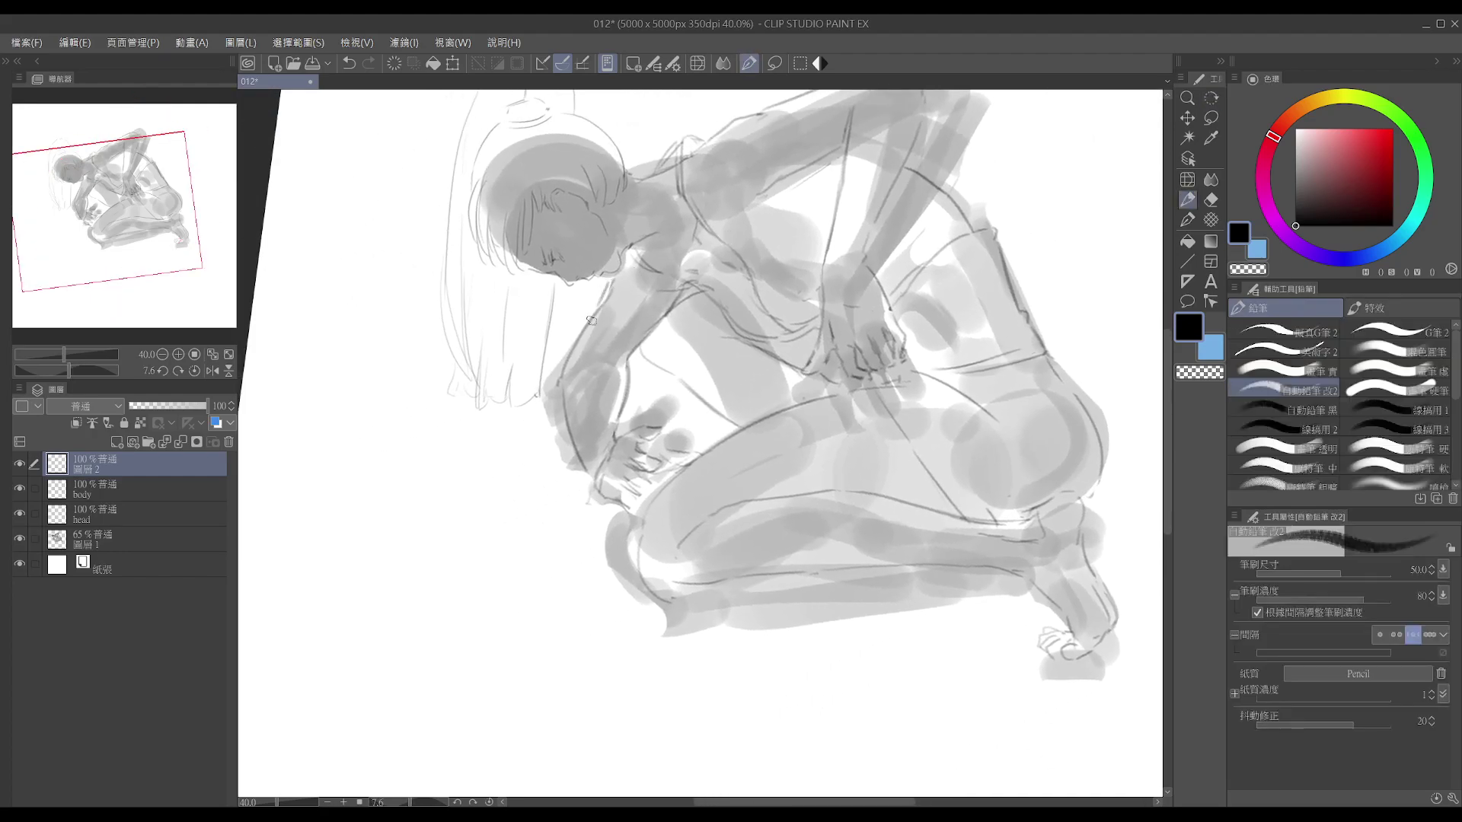
- Draw the sleeve's outer line along the forward upper arm from the shoulder to the elbow
drag(601, 300, 554, 352)
key(ctrl+z)
mouse_move(605, 297)
mouse_down()
mouse_move(554, 379)
mouse_move(548, 442)
mouse_up()
key(e)
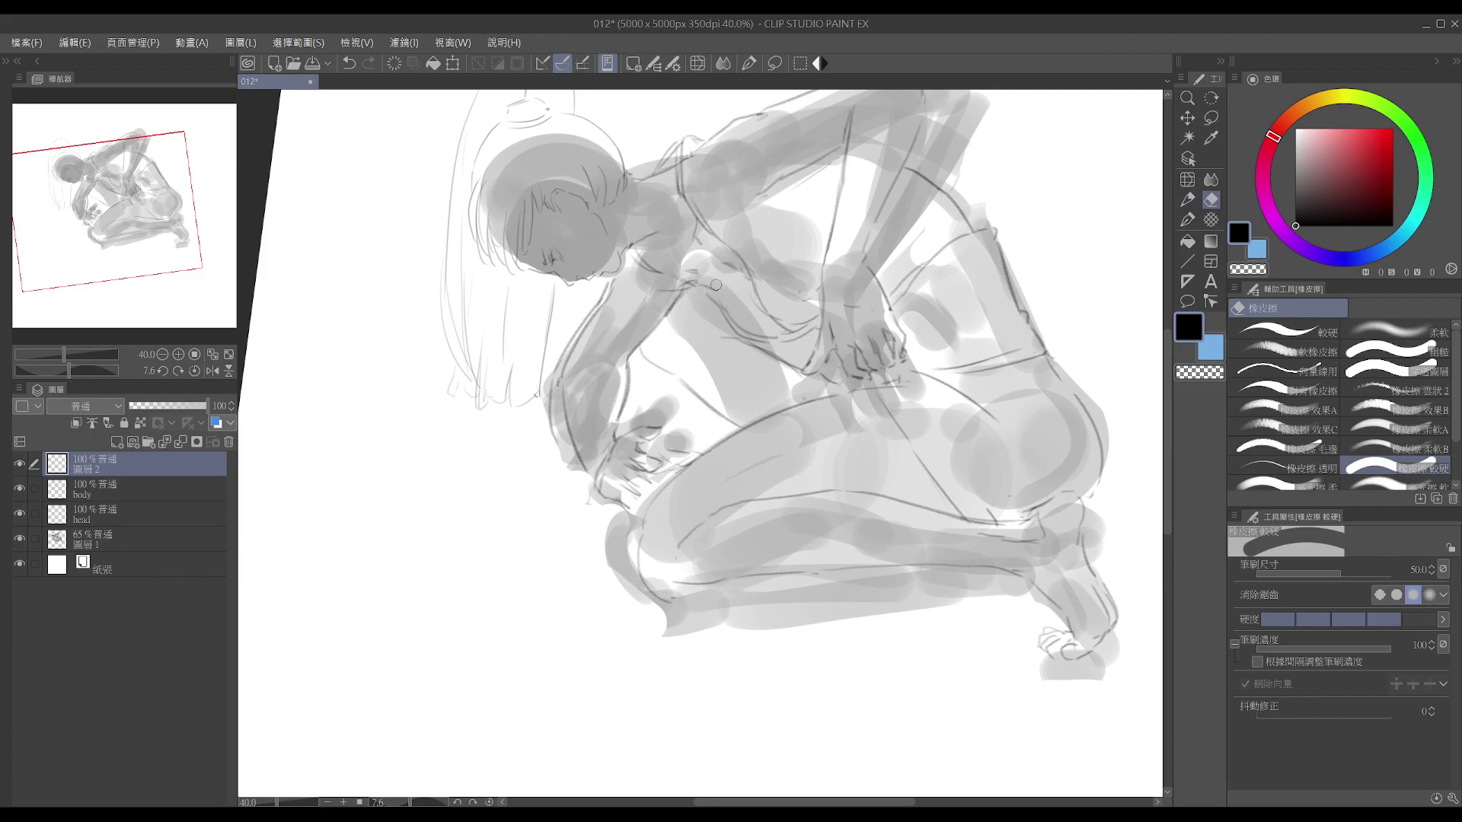
key(p)
drag(692, 304, 694, 315)
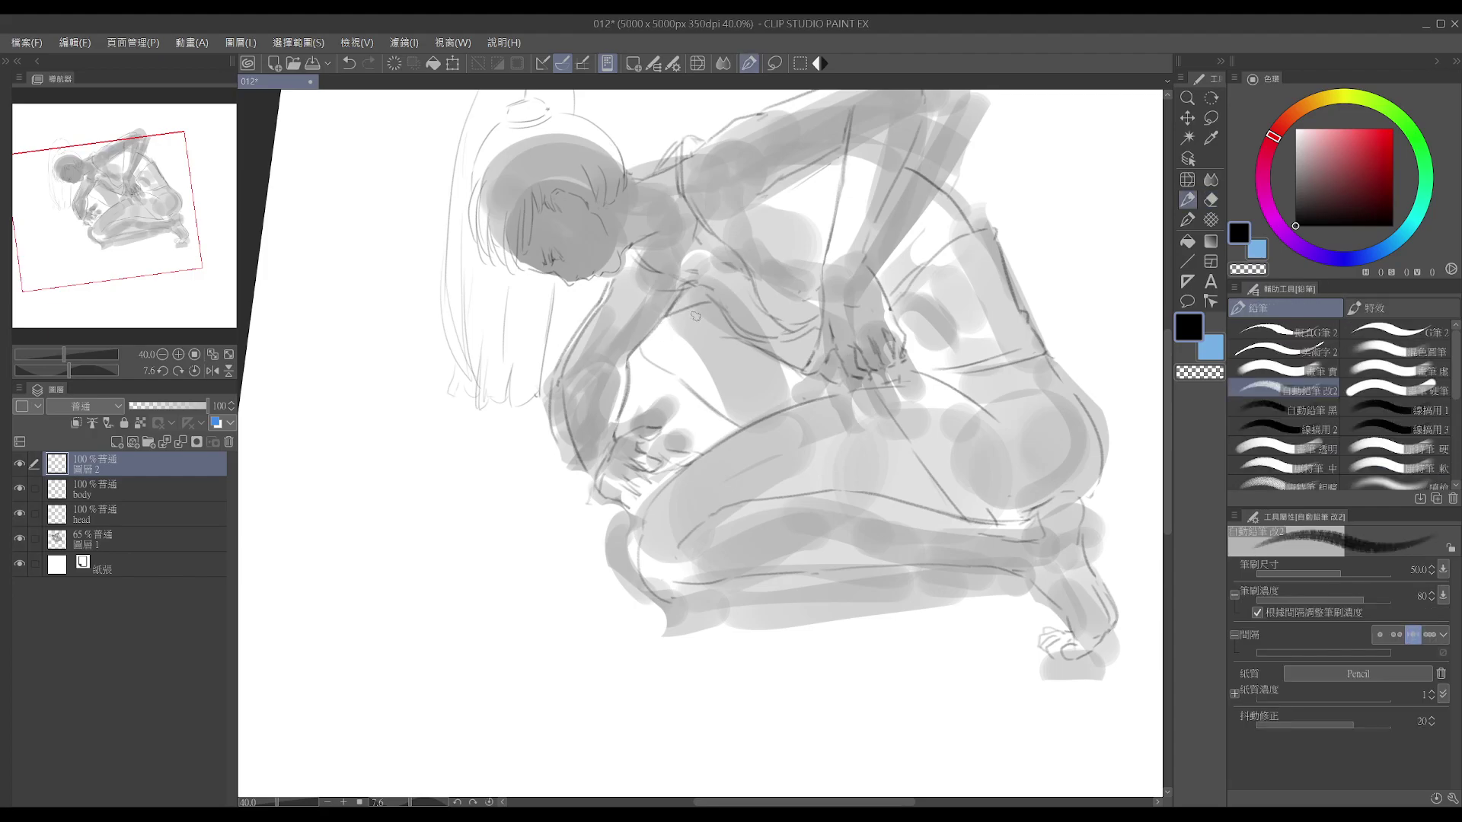
- Sketch the sleeve's inner edge from the armpit toward the forward forearm, undoing the rejected strokes
drag(614, 338, 713, 299)
mouse_move(587, 364)
mouse_down()
mouse_move(712, 322)
mouse_move(672, 325)
mouse_move(618, 367)
mouse_up()
key(ctrl+z)
key(ctrl+z)
mouse_move(662, 340)
mouse_down()
mouse_move(636, 372)
mouse_move(616, 362)
mouse_move(622, 404)
mouse_move(628, 375)
mouse_move(604, 362)
mouse_move(632, 389)
mouse_up()
key(ctrl+z)
key(ctrl+z)
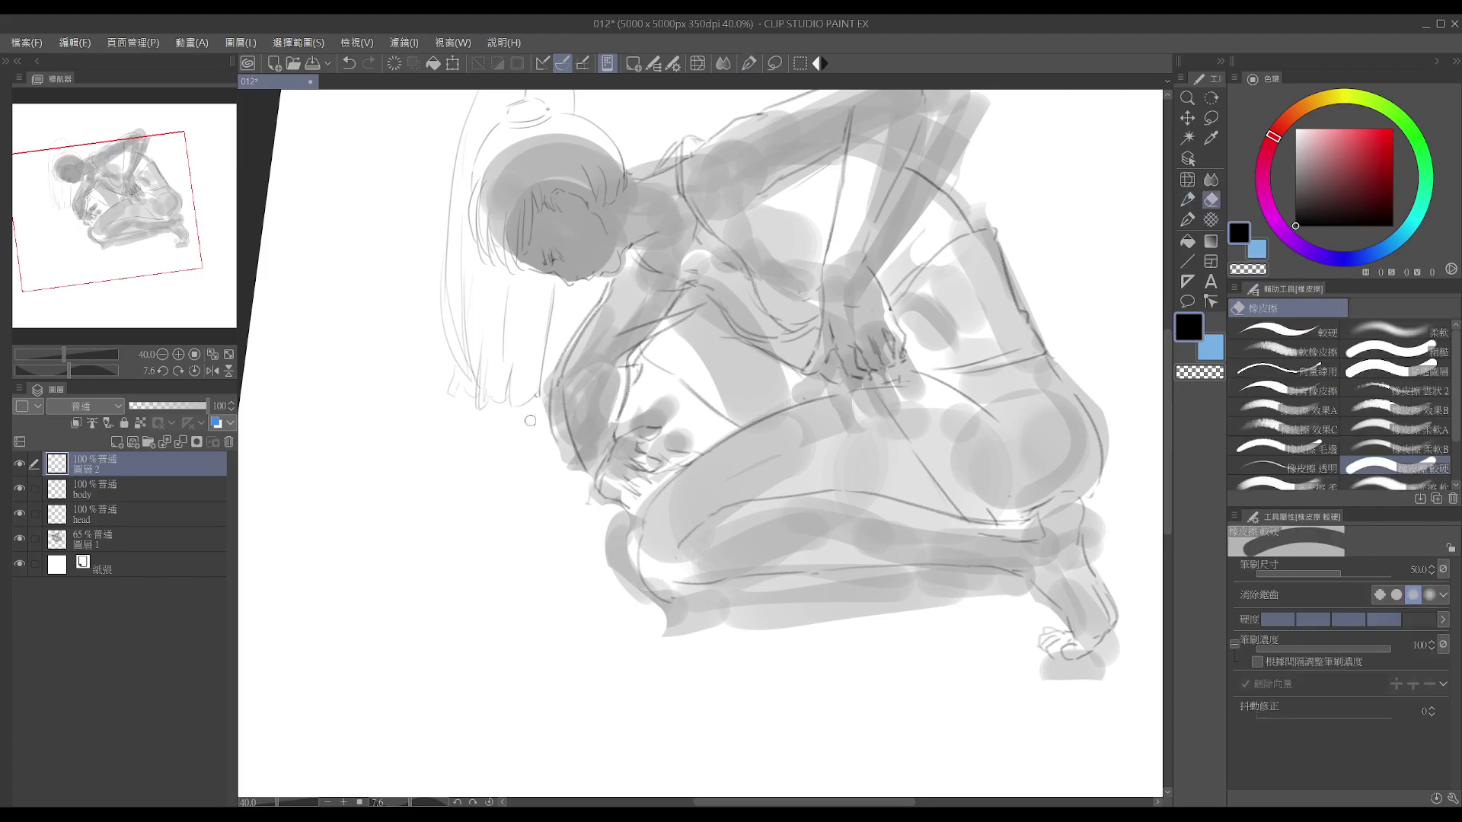
- Draw the loose sleeve hanging outside the forward elbow and its ruffled inner edge at the forearm
mouse_move(553, 380)
mouse_down()
mouse_move(537, 461)
mouse_move(561, 527)
mouse_up()
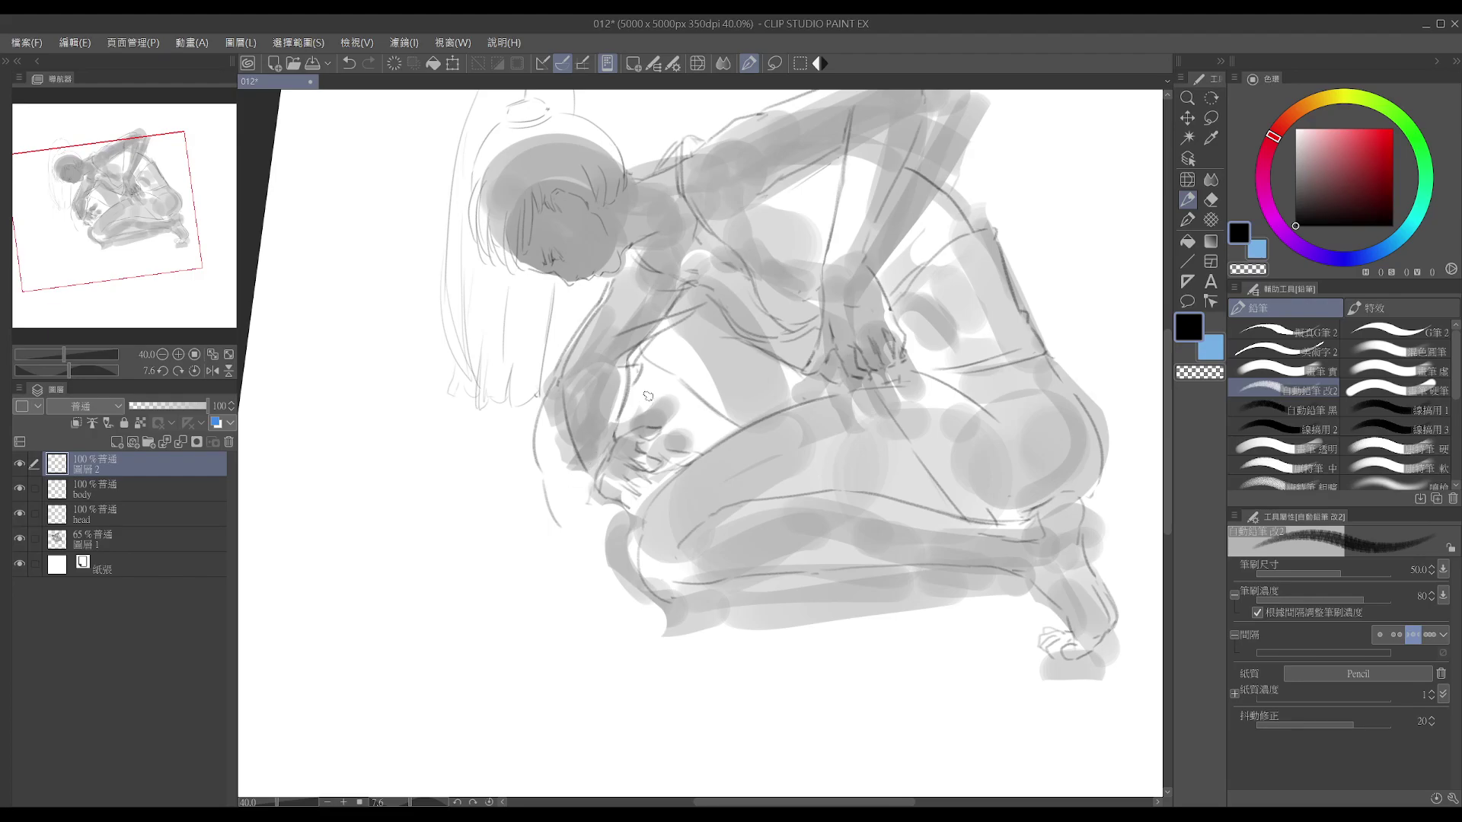
drag(638, 385, 635, 400)
drag(572, 474, 622, 408)
key(ctrl+z)
mouse_move(563, 481)
mouse_down()
mouse_move(629, 399)
mouse_move(552, 460)
mouse_move(593, 409)
mouse_move(549, 506)
mouse_up()
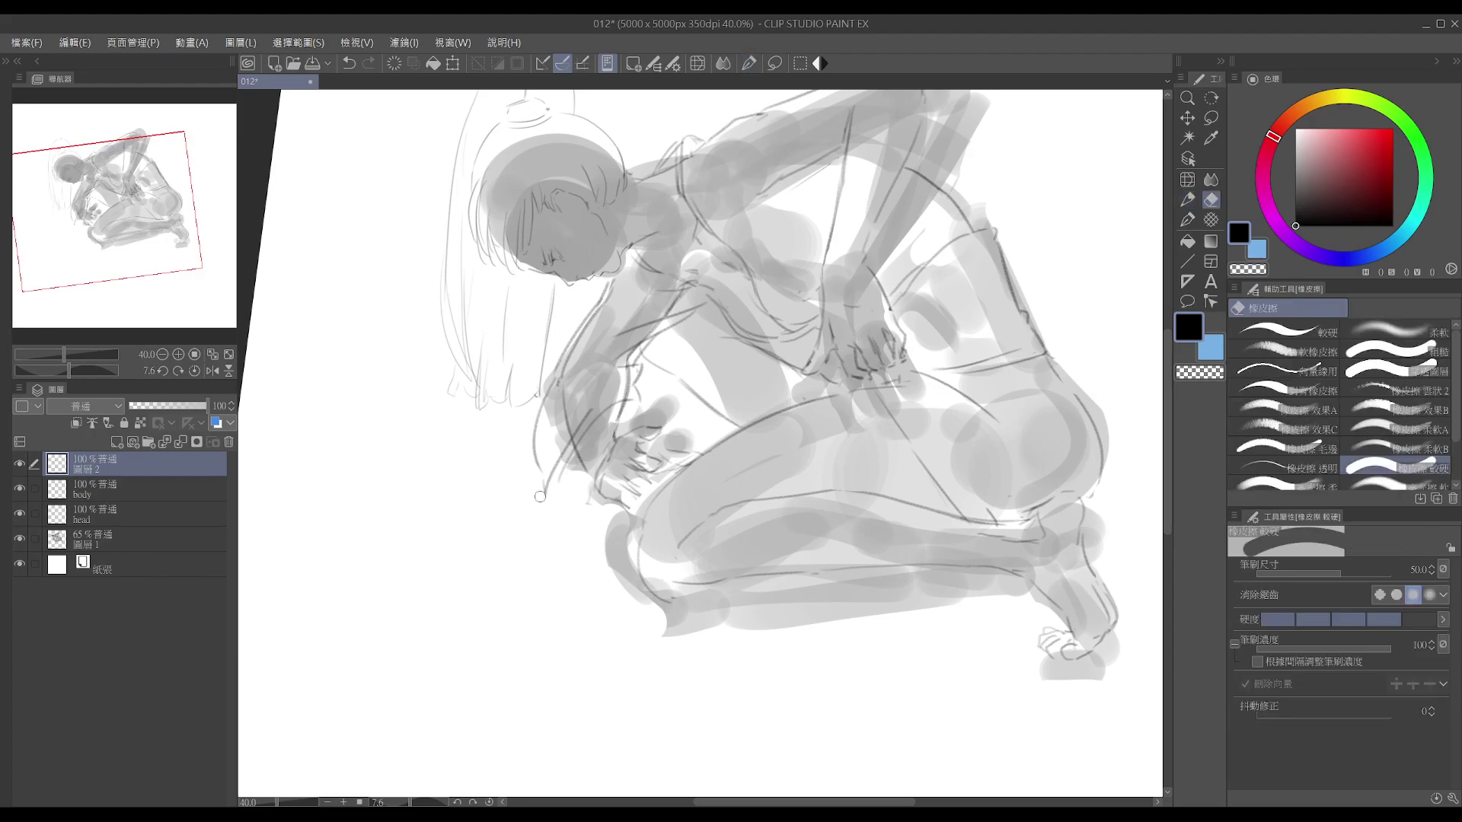
- Refine the drooping tip of the sleeve below the forward elbow with the eraser and pencil
key(e)
key(p)
drag(539, 479, 565, 519)
key(e)
key(p)
mouse_move(538, 467)
mouse_down()
mouse_move(544, 504)
mouse_move(550, 493)
mouse_move(575, 519)
mouse_up()
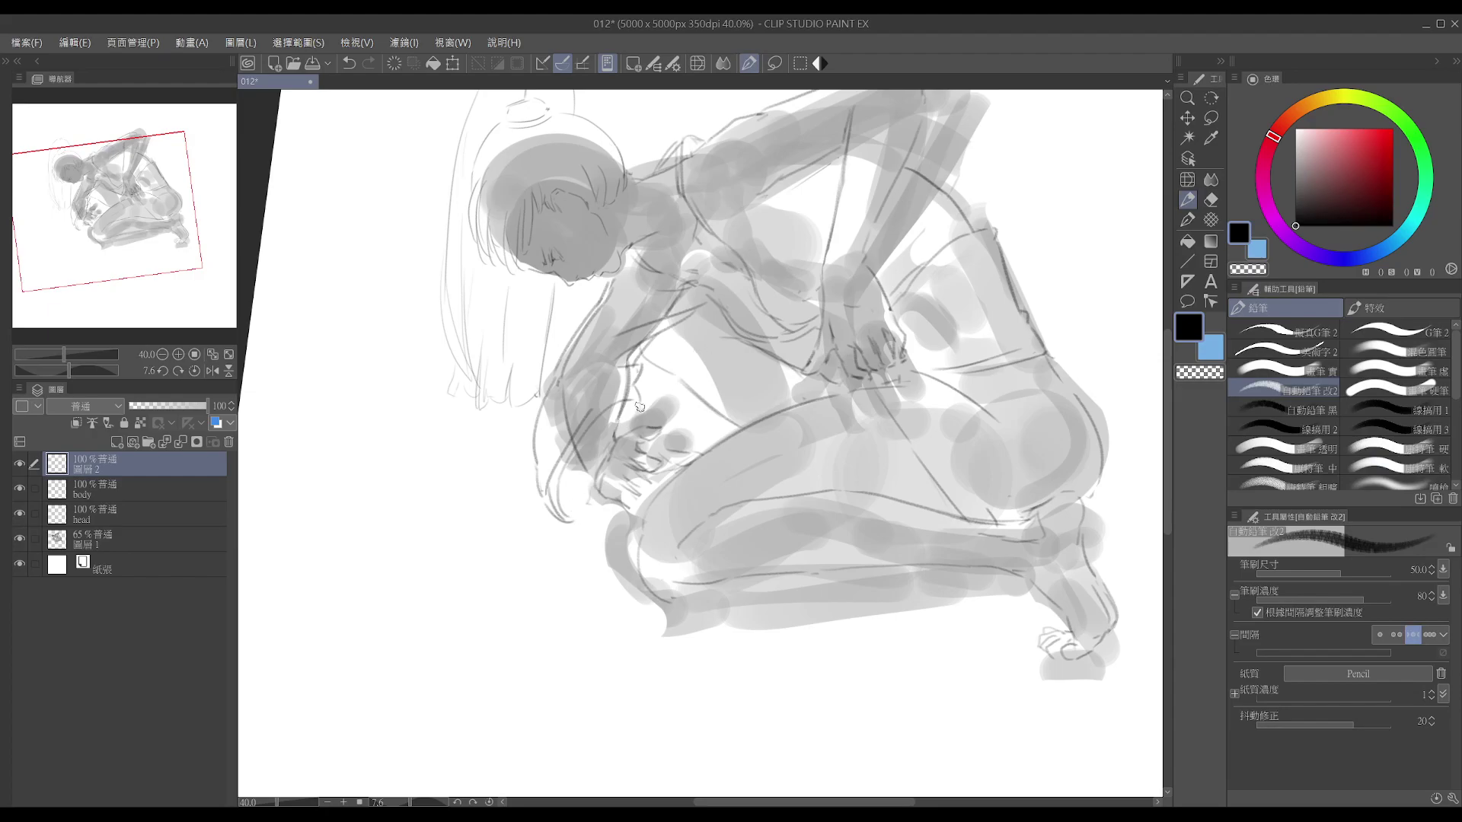
key(e)
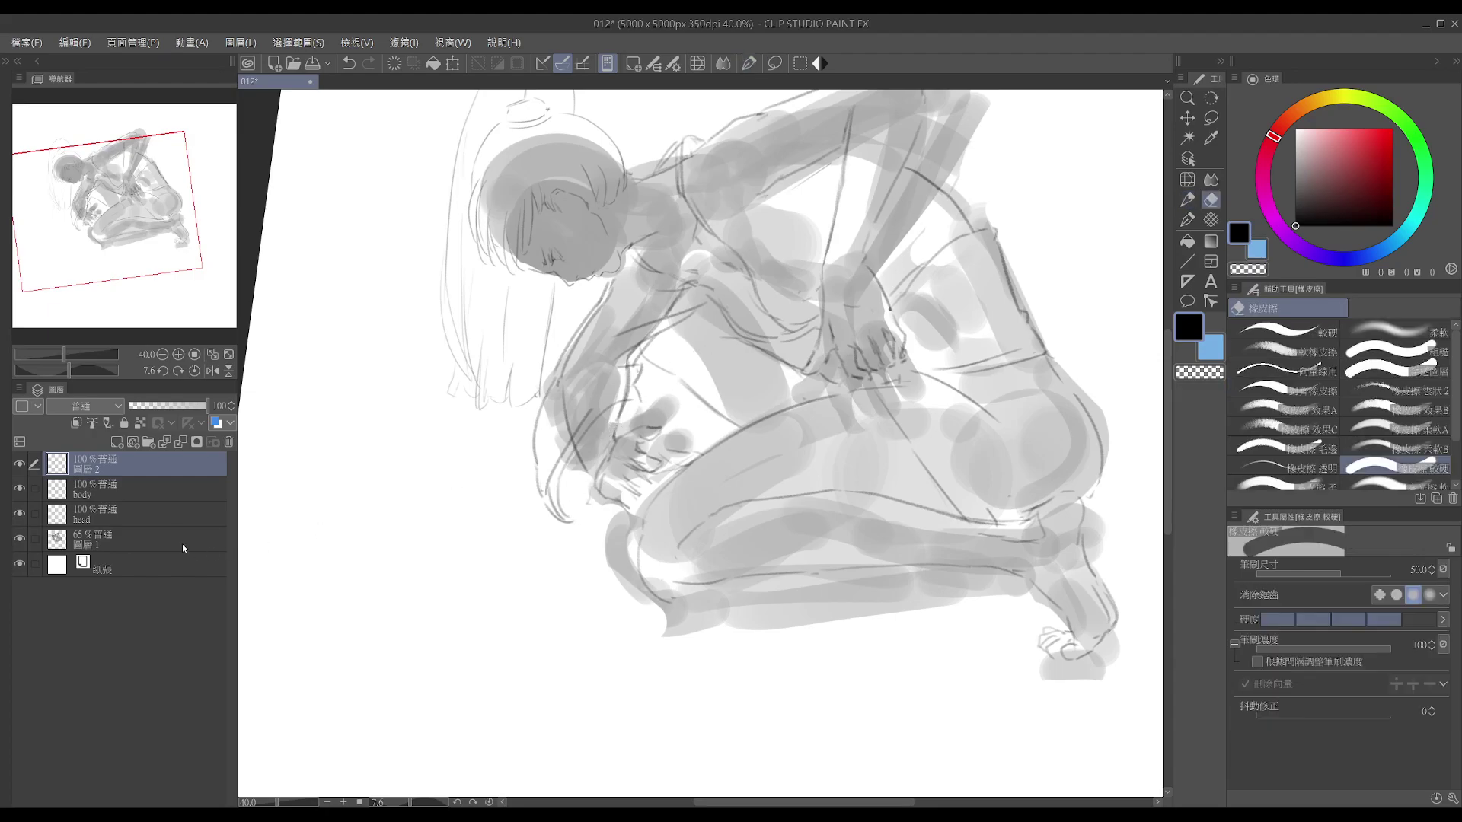
- Hide the clothing layer, select the body layer and erase stray lines along the forward forearm
click(193, 494)
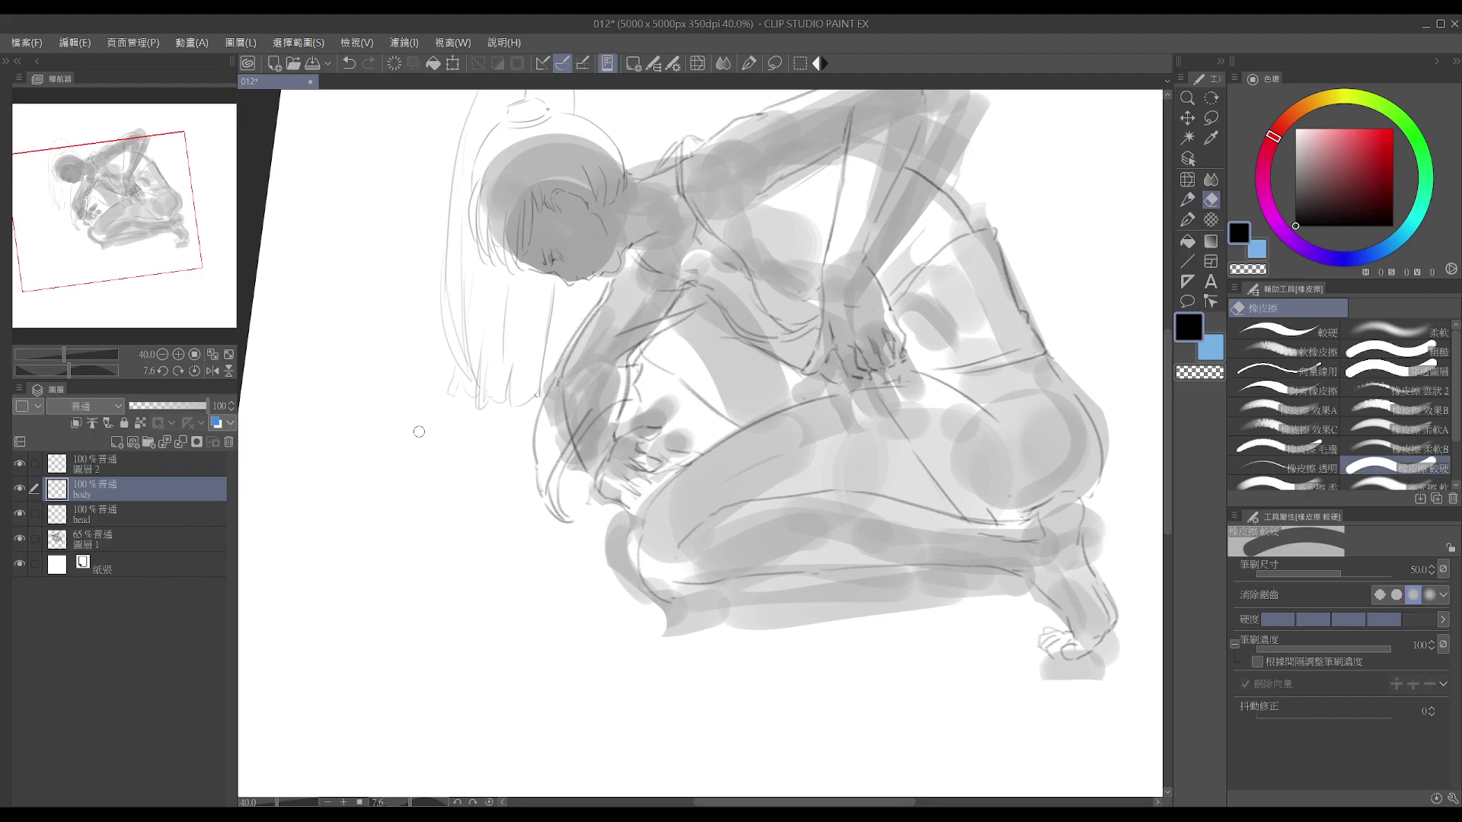
click(102, 468)
click(165, 496)
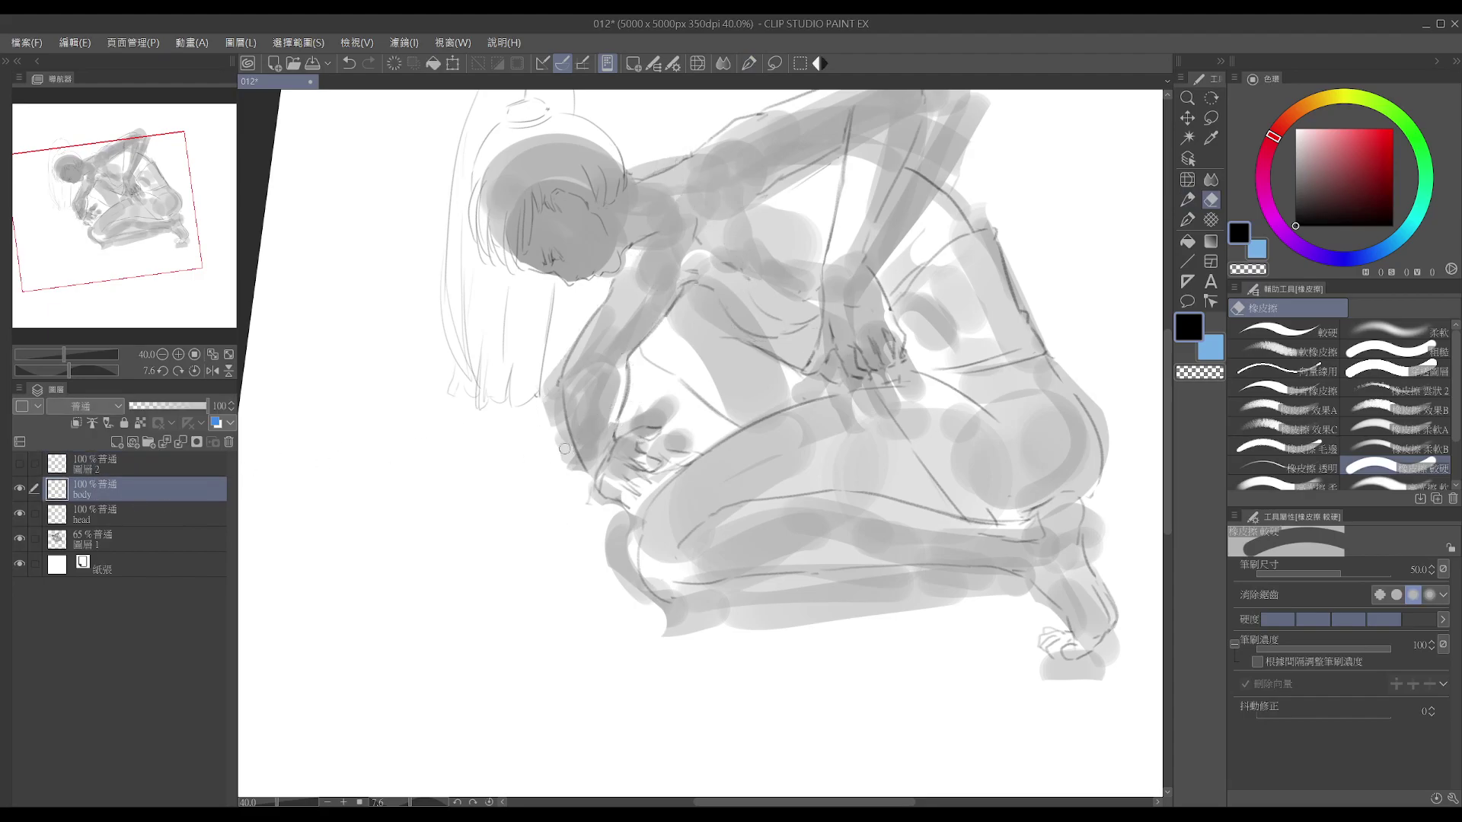
mouse_move(603, 443)
mouse_down()
mouse_move(629, 365)
mouse_move(613, 419)
mouse_up()
key(p)
key(ctrl+z)
key(e)
key(p)
key(ctrl+z)
- Redraw the inner contour of the forward forearm between elbow and wrist on the body layer
drag(622, 360, 613, 423)
key(ctrl+z)
key(ctrl+z)
key(e)
key(p)
drag(627, 369, 616, 416)
key(e)
key(p)
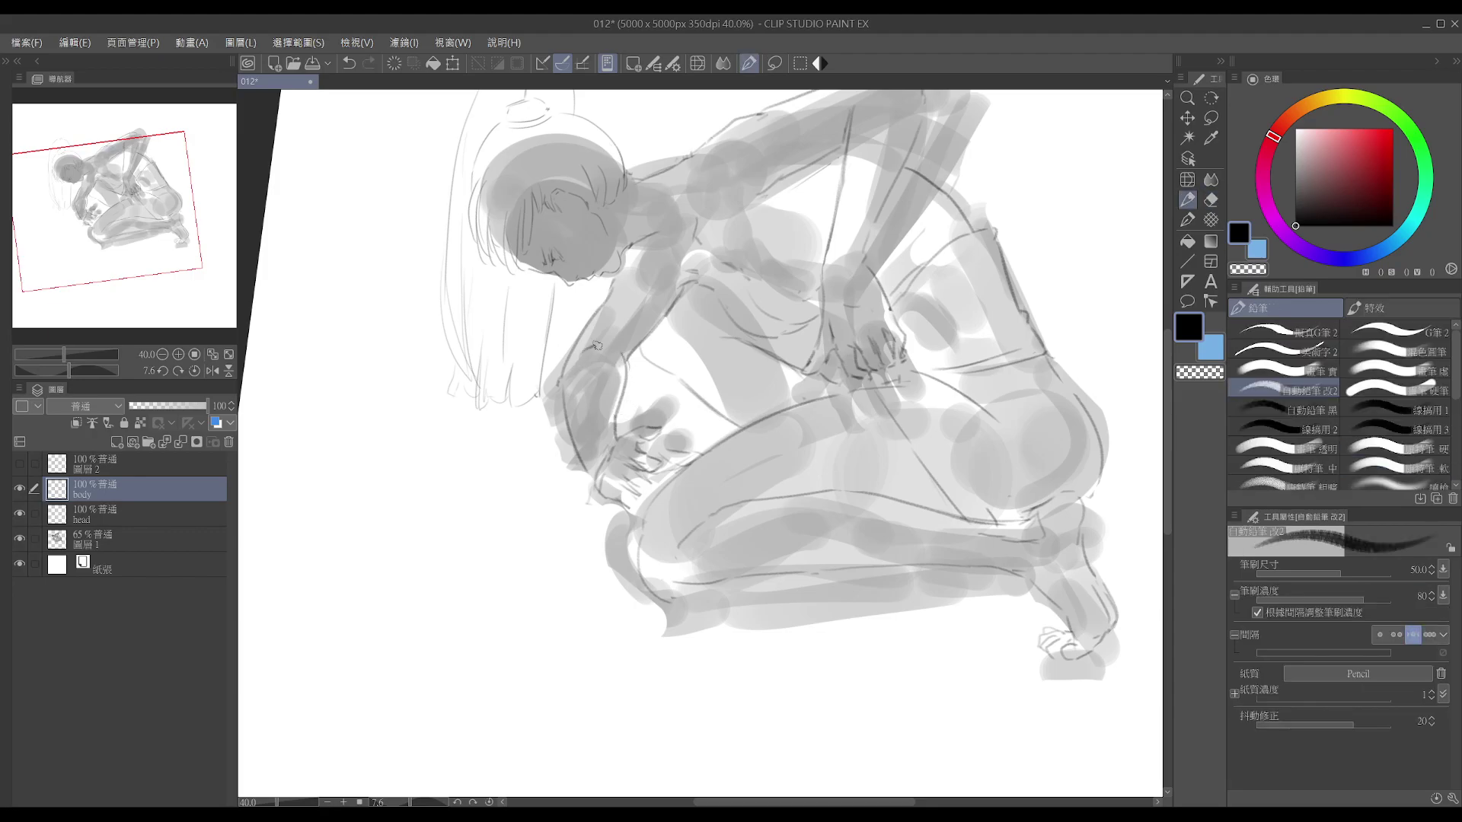
key(e)
key(p)
- Select and show the clothing layer again and rework the sleeve opening around the forward forearm
click(148, 466)
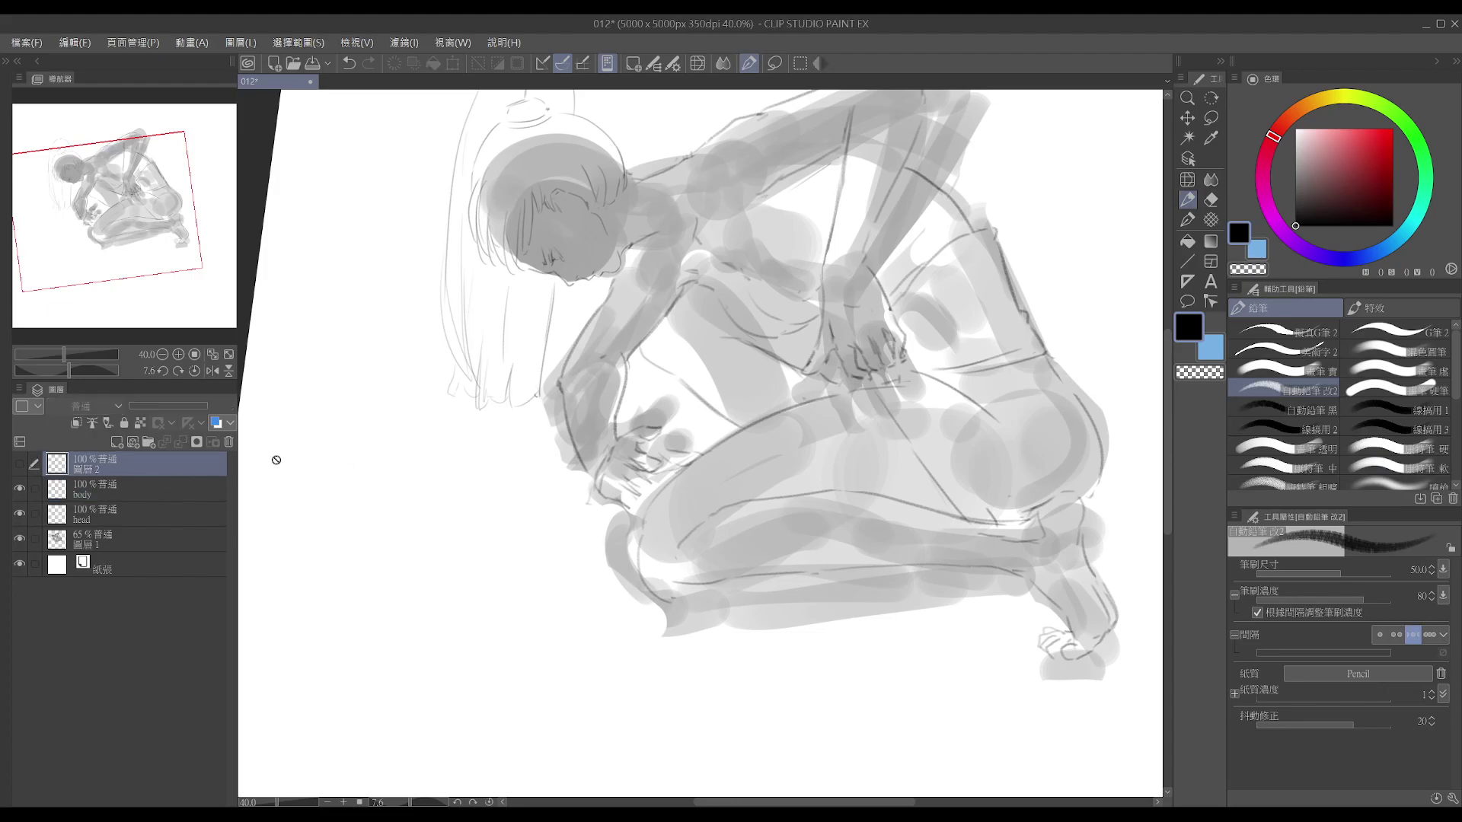
click(20, 464)
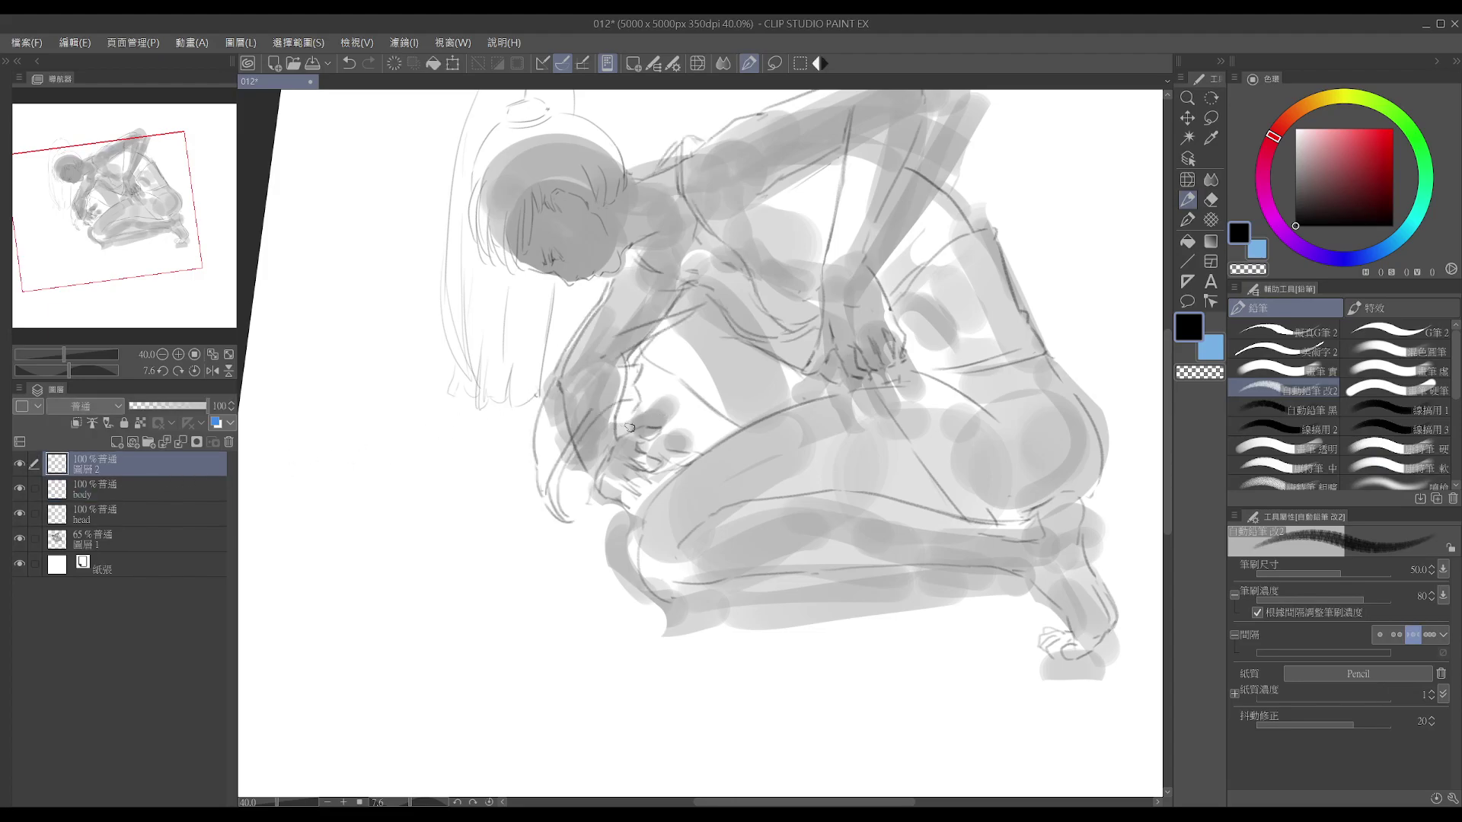
key(ctrl+z)
key(ctrl+y)
key(ctrl+z)
mouse_move(577, 472)
mouse_down()
mouse_move(574, 520)
mouse_move(540, 489)
mouse_up()
key(ctrl+z)
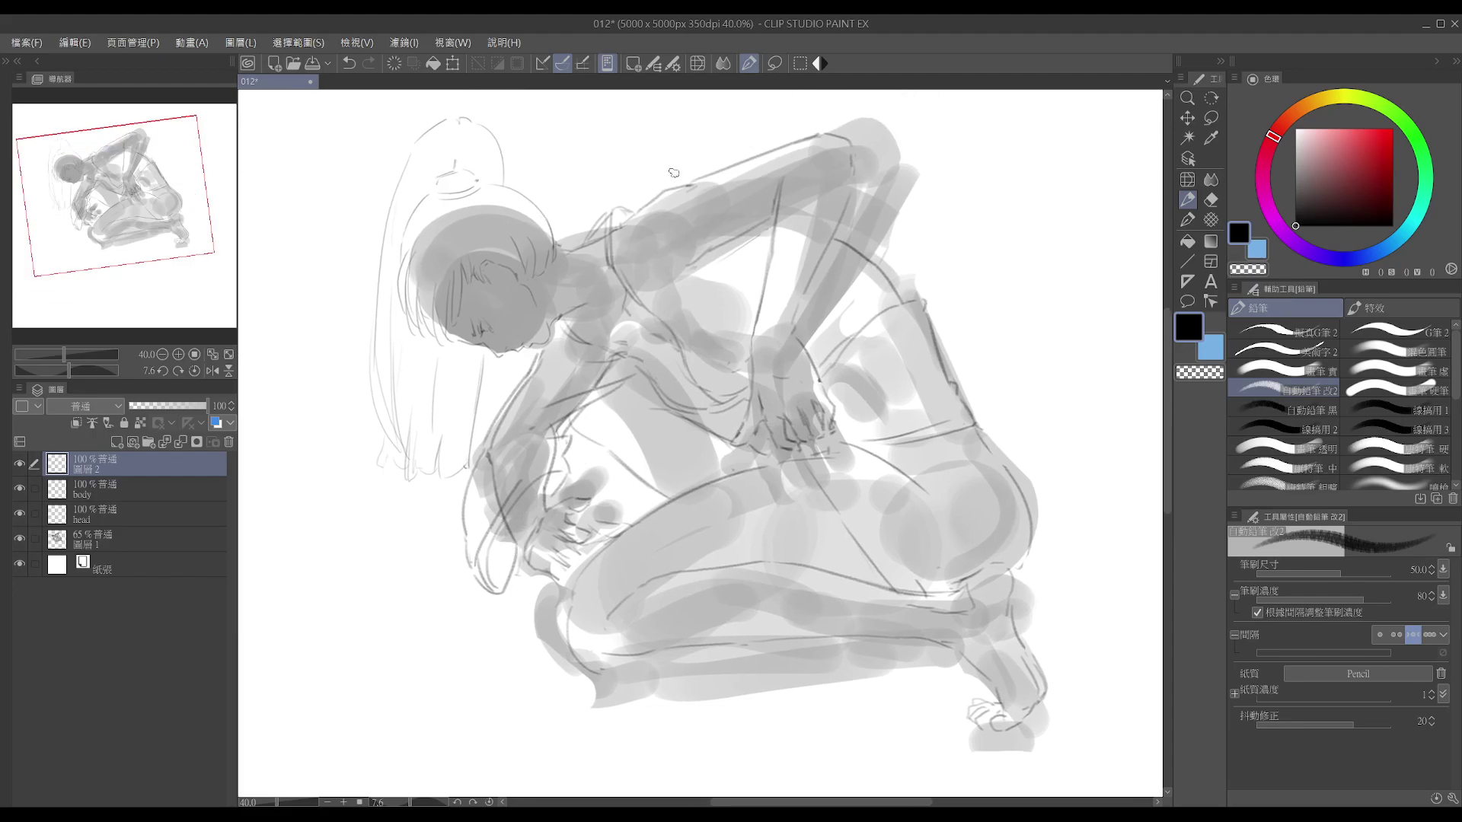
- Refine the garment collar on the shoulder behind the neck, erasing and redrawing its pointed folds
mouse_move(571, 248)
mouse_down()
mouse_move(612, 196)
mouse_move(572, 243)
mouse_move(605, 200)
mouse_move(602, 242)
mouse_move(618, 207)
mouse_move(607, 243)
mouse_move(600, 232)
mouse_move(612, 271)
mouse_up()
key(ctrl+z)
key(e)
key(p)
key(e)
key(p)
key(e)
key(p)
key(e)
key(p)
key(e)
key(p)
drag(604, 212, 627, 214)
key(ctrl+z)
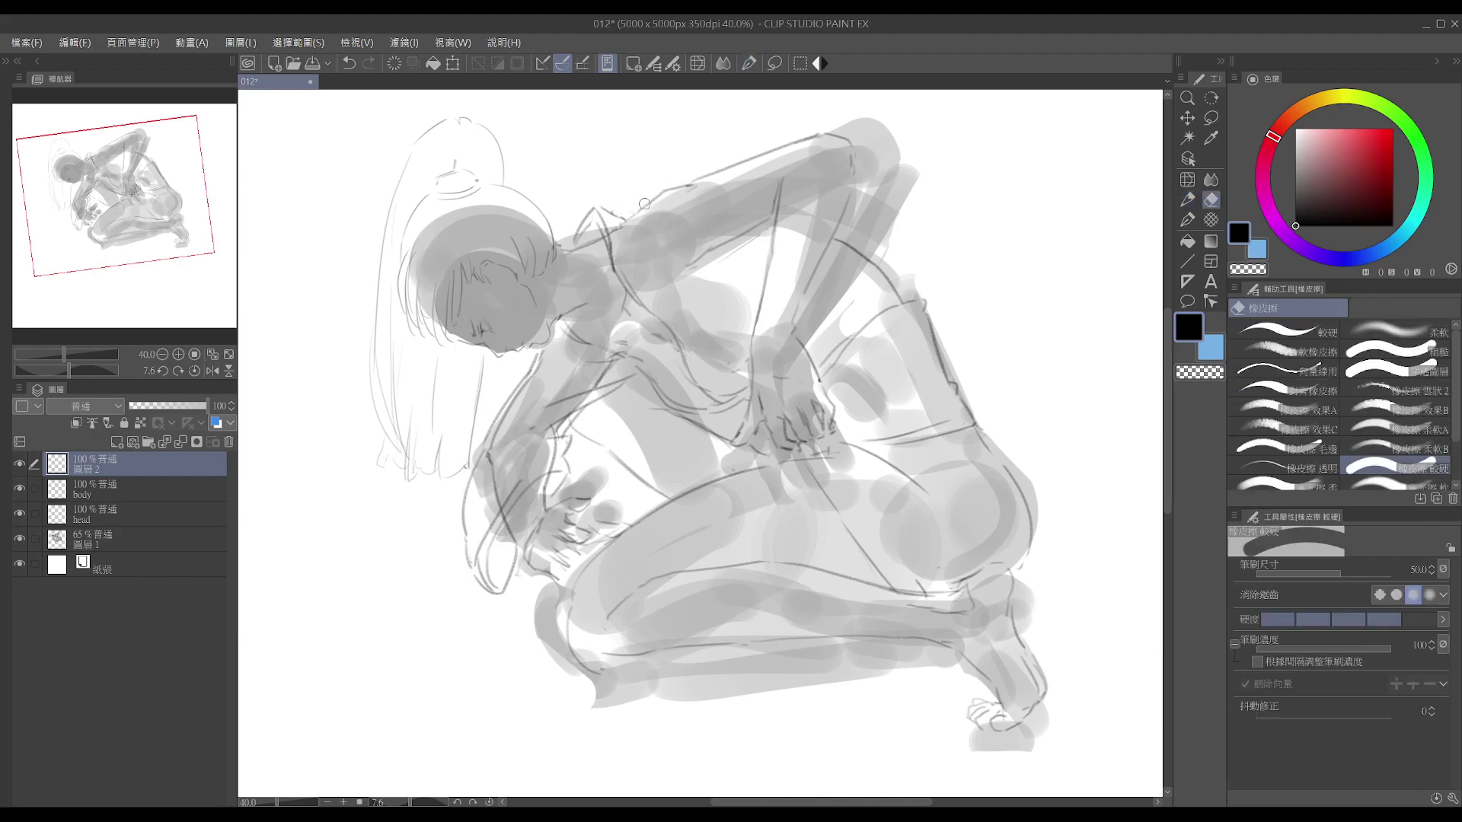
key(e)
key(p)
key(e)
key(p)
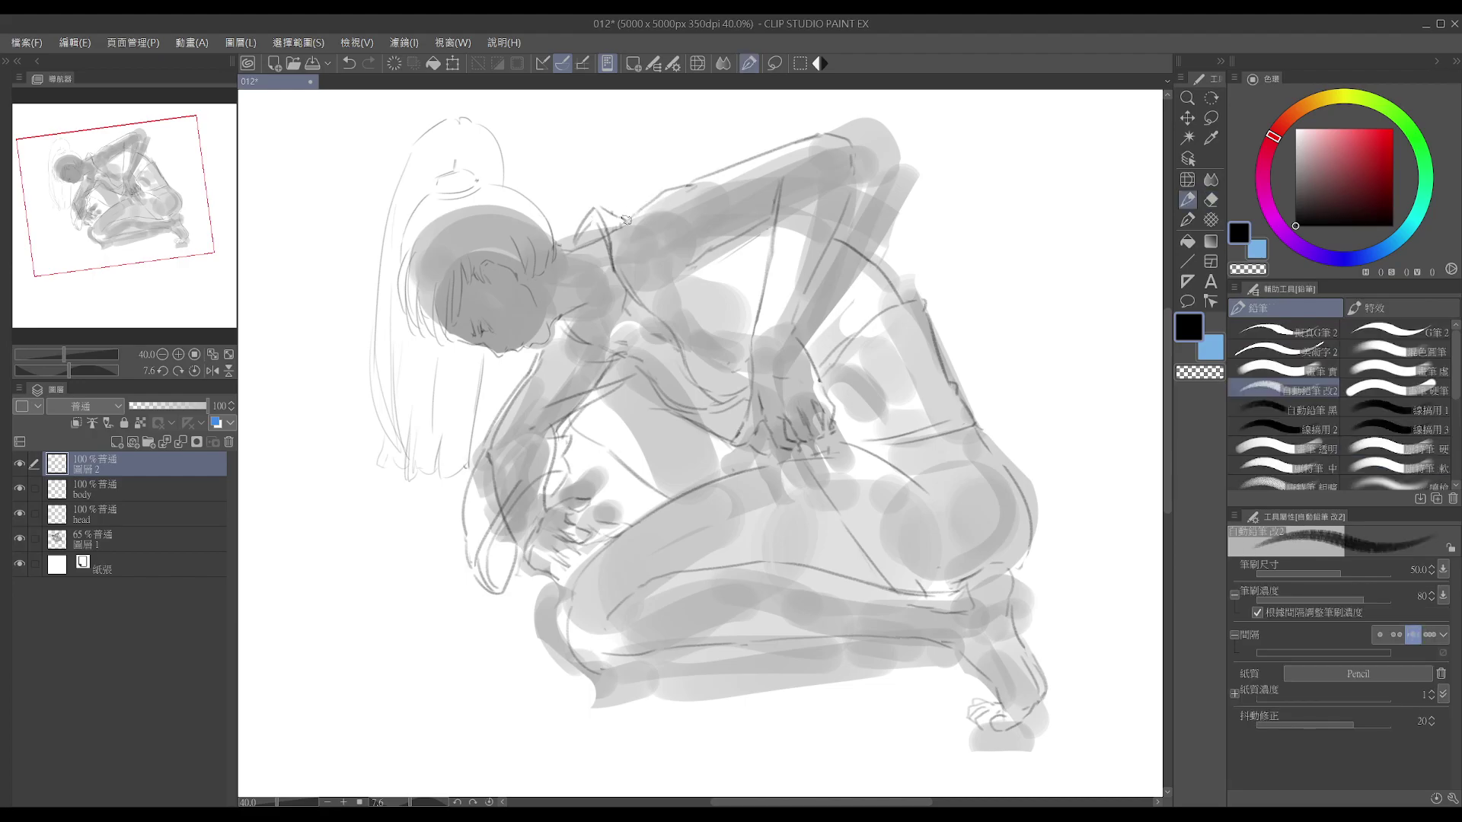
- Draw the sleeve's upper line from the shoulder along the raised upper arm to the elbow, undoing rejected strokes
key(ctrl+z)
mouse_move(627, 222)
mouse_down()
mouse_move(682, 181)
mouse_move(833, 132)
mouse_move(861, 140)
mouse_move(845, 241)
mouse_up()
key(ctrl+z)
key(ctrl+z)
key(ctrl+z)
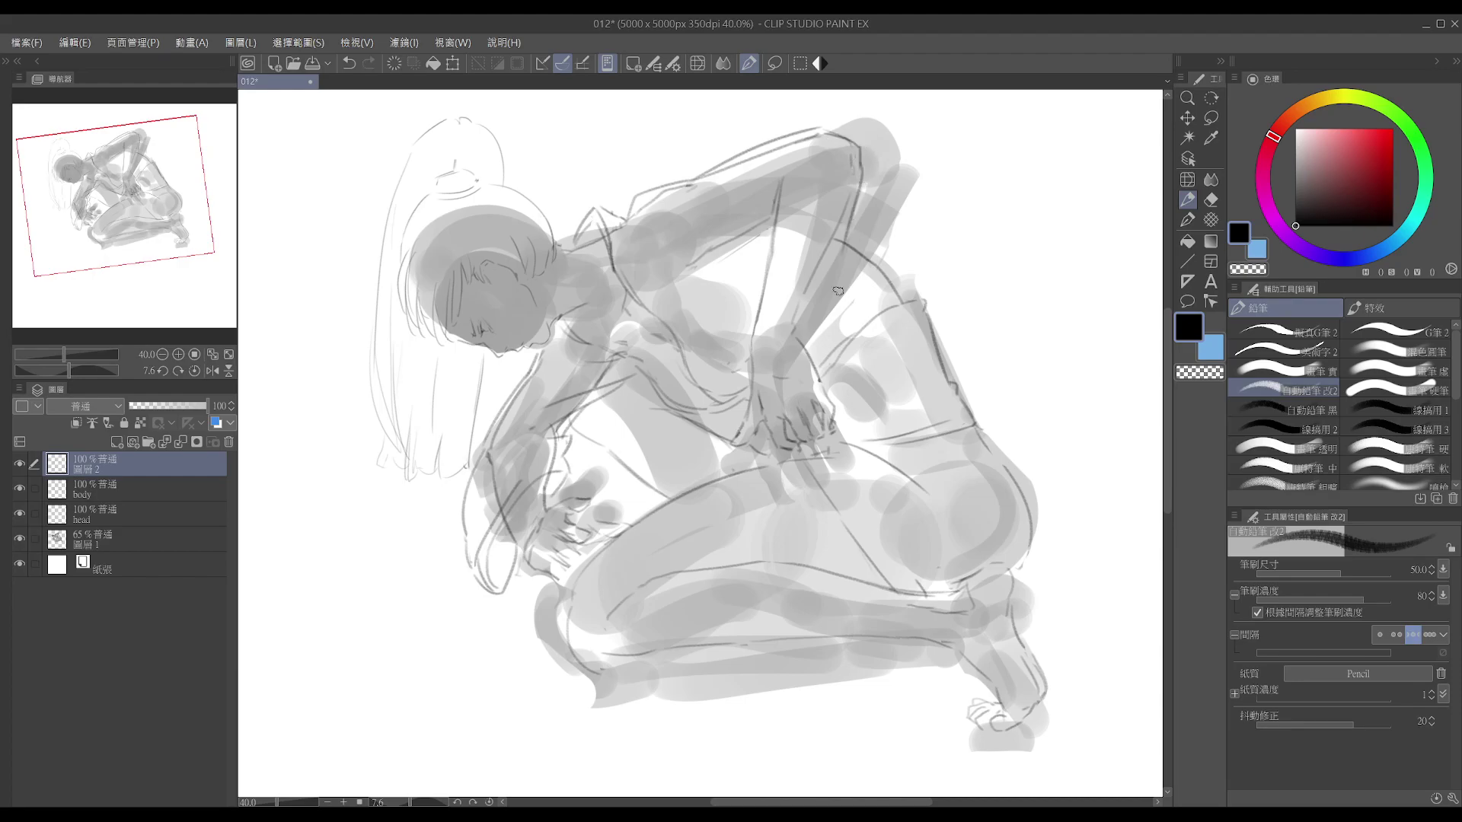
- Draw the sleeve folds and edges inside the raised elbow, undoing the rejected strokes
key(ctrl+z)
mouse_move(860, 150)
mouse_down()
mouse_move(857, 263)
mouse_move(853, 153)
mouse_move(888, 265)
mouse_up()
key(ctrl+z)
drag(778, 182, 757, 255)
key(ctrl+z)
drag(762, 173, 772, 211)
drag(804, 156, 775, 182)
mouse_move(782, 191)
mouse_down()
mouse_move(786, 257)
mouse_move(768, 212)
mouse_move(754, 301)
mouse_move(761, 320)
mouse_move(785, 320)
mouse_move(758, 319)
mouse_move(837, 321)
mouse_up()
key(ctrl+z)
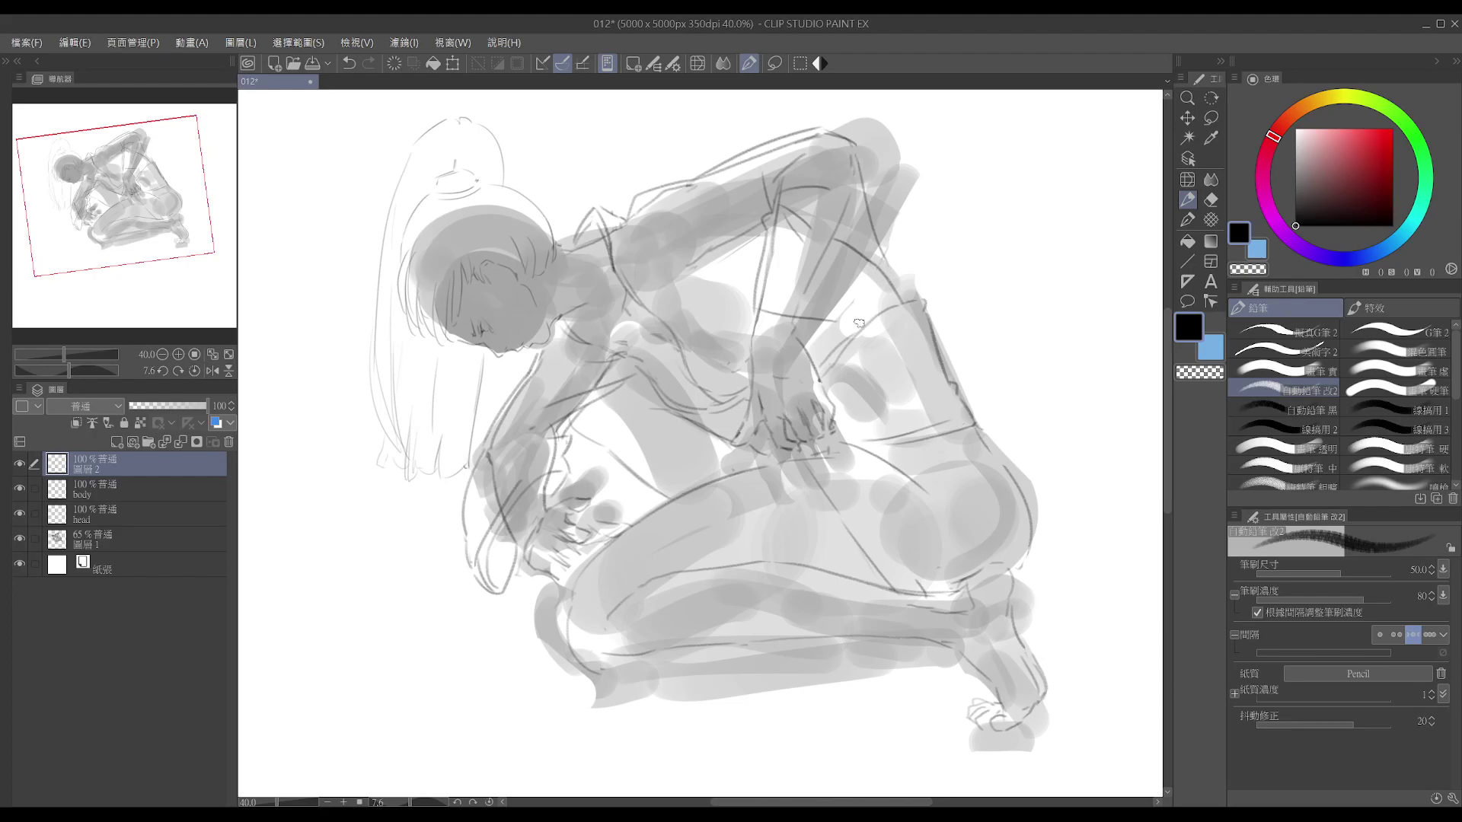
- Clean up and redraw the curved garment edge crossing the raised arm's forearm toward the back
key(e)
key(p)
key(e)
key(p)
key(e)
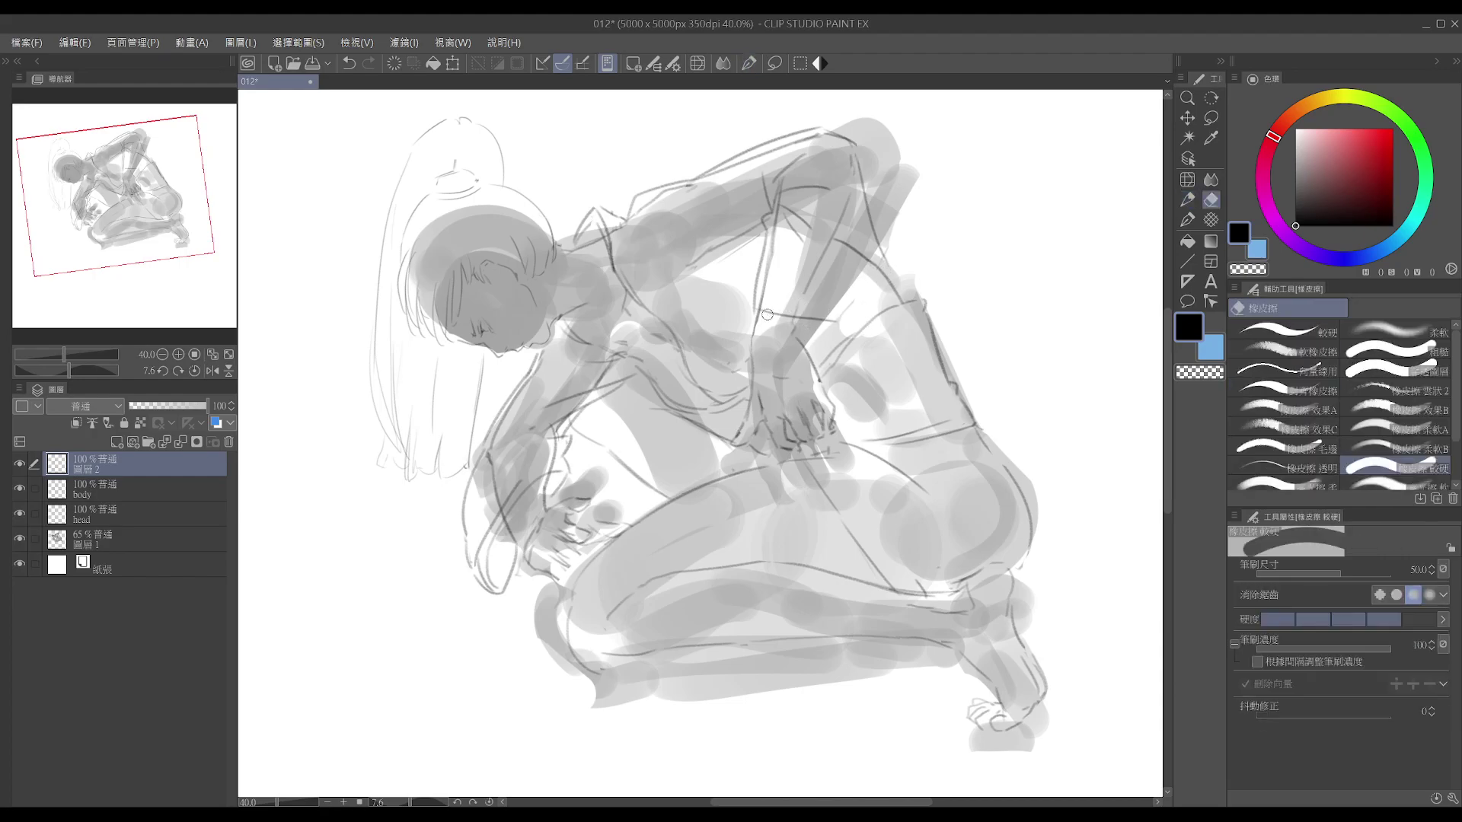
key(p)
drag(753, 311, 868, 323)
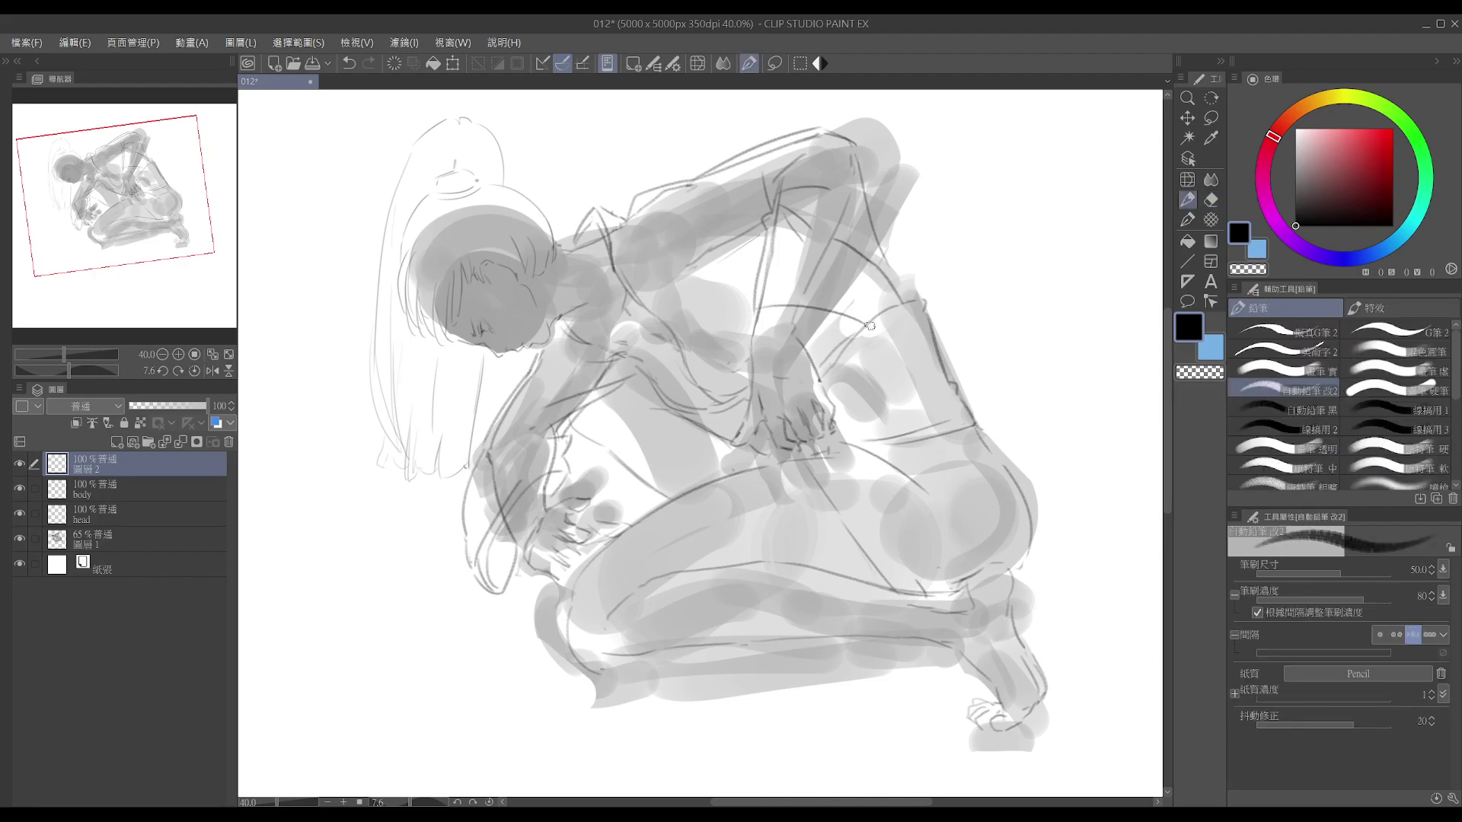
- Draw the flared end of the garment over the lower back with a second curved edge beneath
drag(881, 264, 897, 349)
key(ctrl+z)
drag(889, 274, 921, 372)
drag(809, 332, 902, 390)
key(ctrl+z)
drag(812, 332, 910, 375)
key(e)
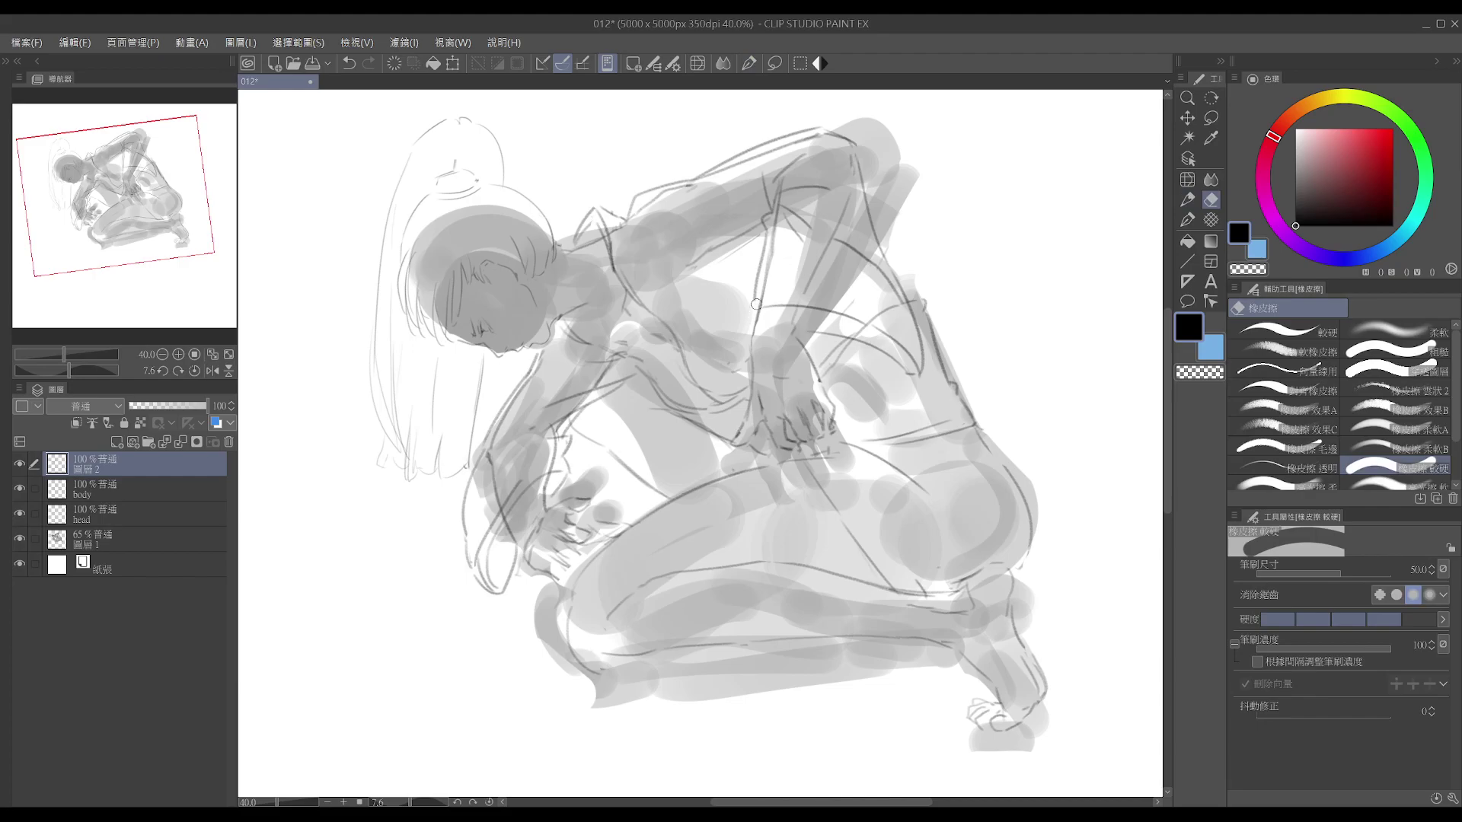
key(p)
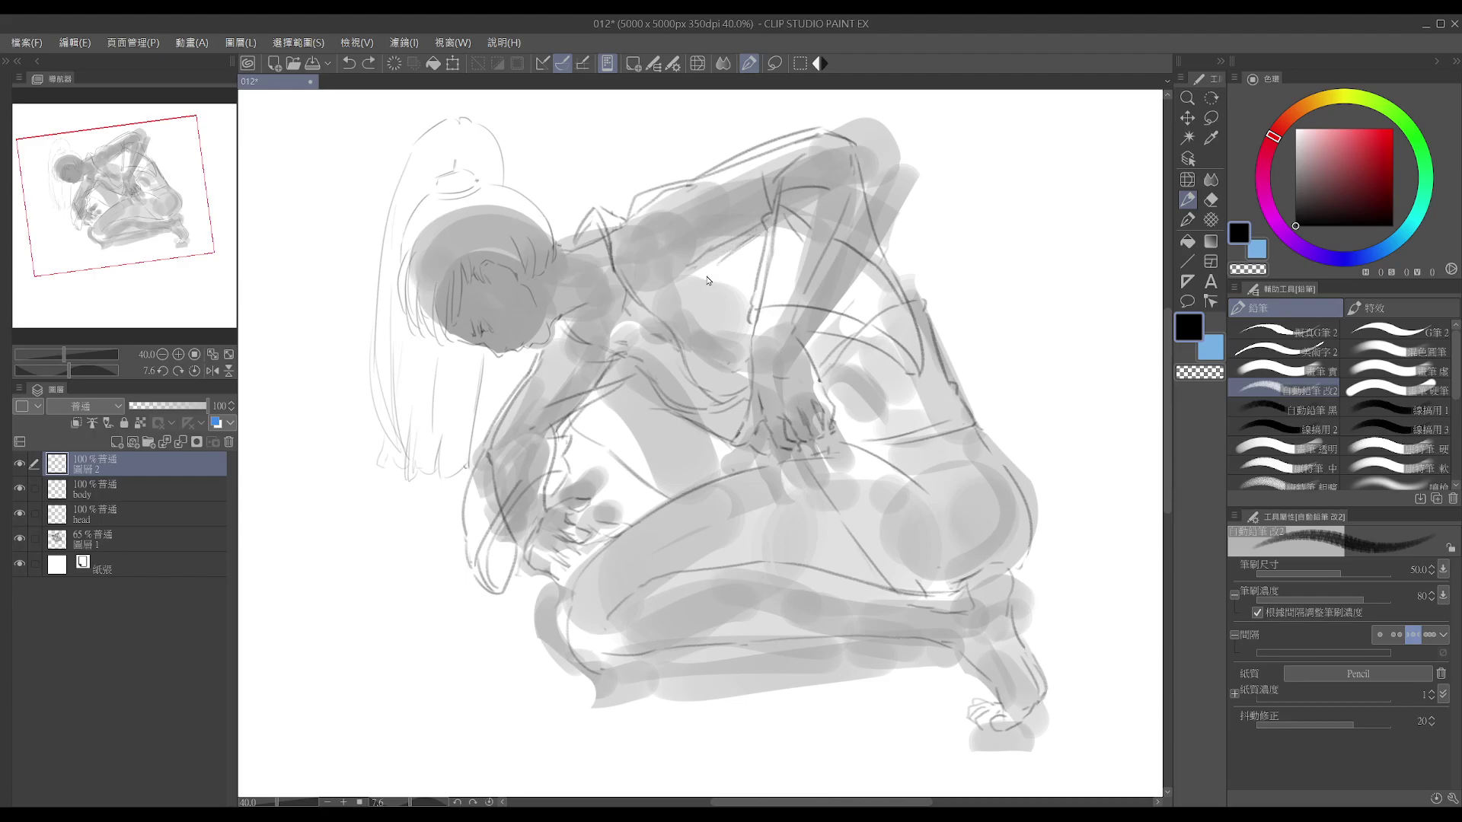
- Draw a wavy ruffled edge beneath the raised upper arm from the shoulder toward the torso's side
mouse_move(720, 266)
mouse_down()
mouse_move(708, 301)
mouse_move(728, 280)
mouse_up()
drag(630, 225, 661, 272)
key(ctrl+z)
key(e)
mouse_move(628, 216)
mouse_down()
mouse_move(639, 254)
mouse_move(670, 270)
mouse_move(677, 298)
mouse_move(683, 269)
mouse_move(665, 280)
mouse_move(696, 297)
mouse_up()
key(p)
key(e)
key(p)
key(ctrl+z)
key(ctrl+z)
key(ctrl+z)
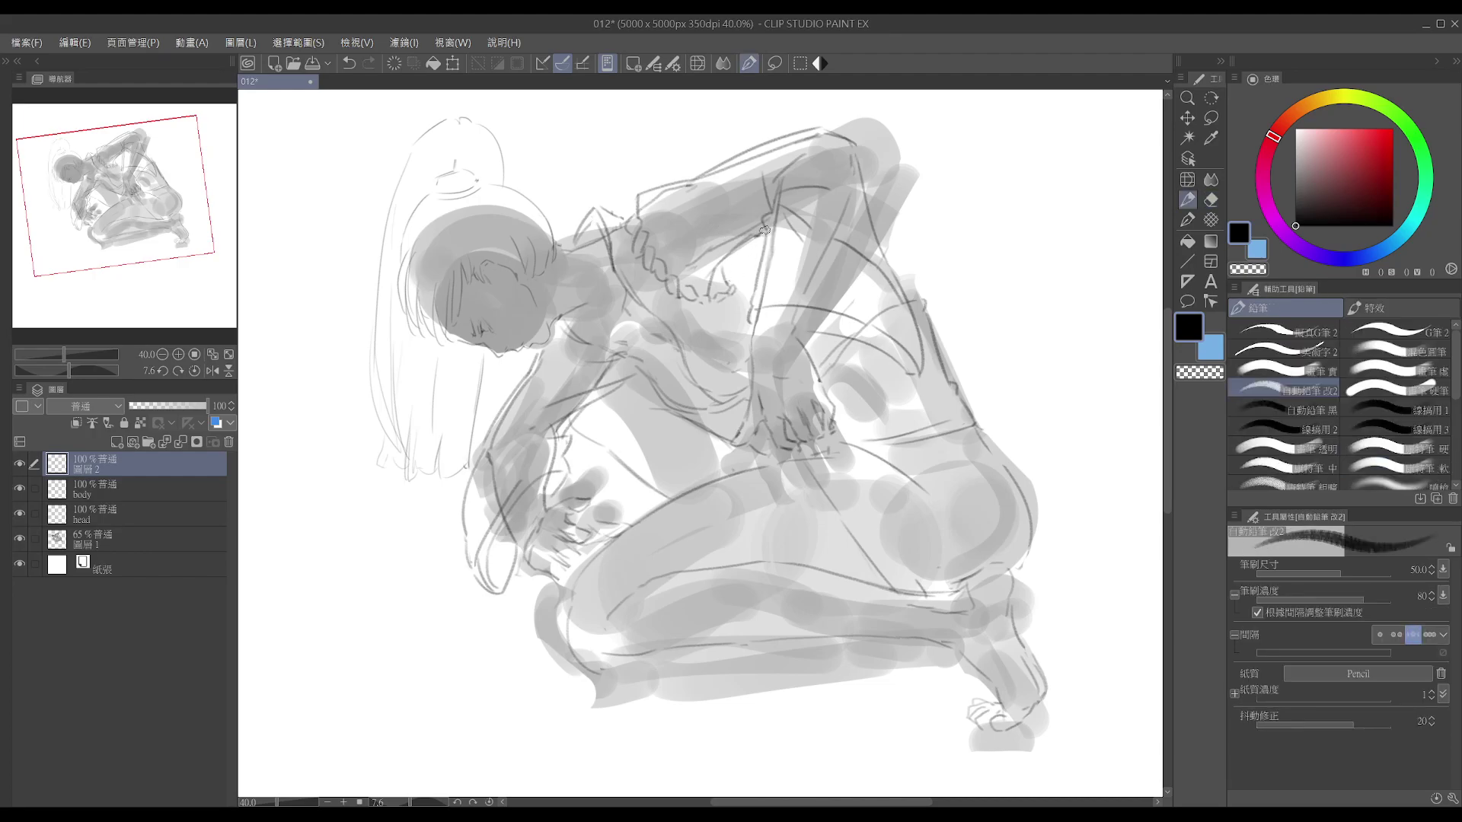
- Review the whole figure, comparing it with the clothing layer hidden and shown
key(ctrl+comma)
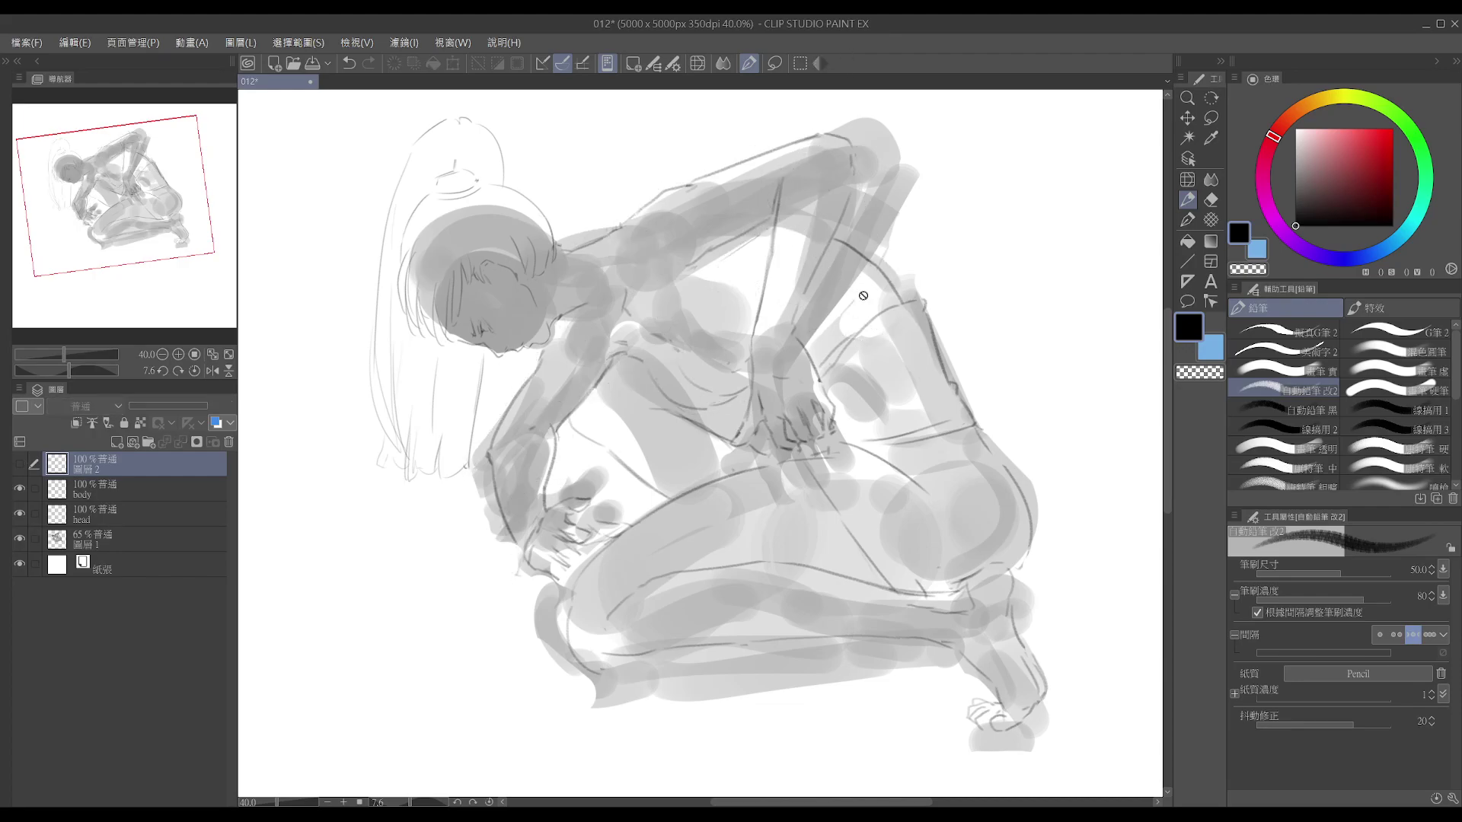
key(ctrl+comma)
key(ctrl+z)
key(ctrl+y)
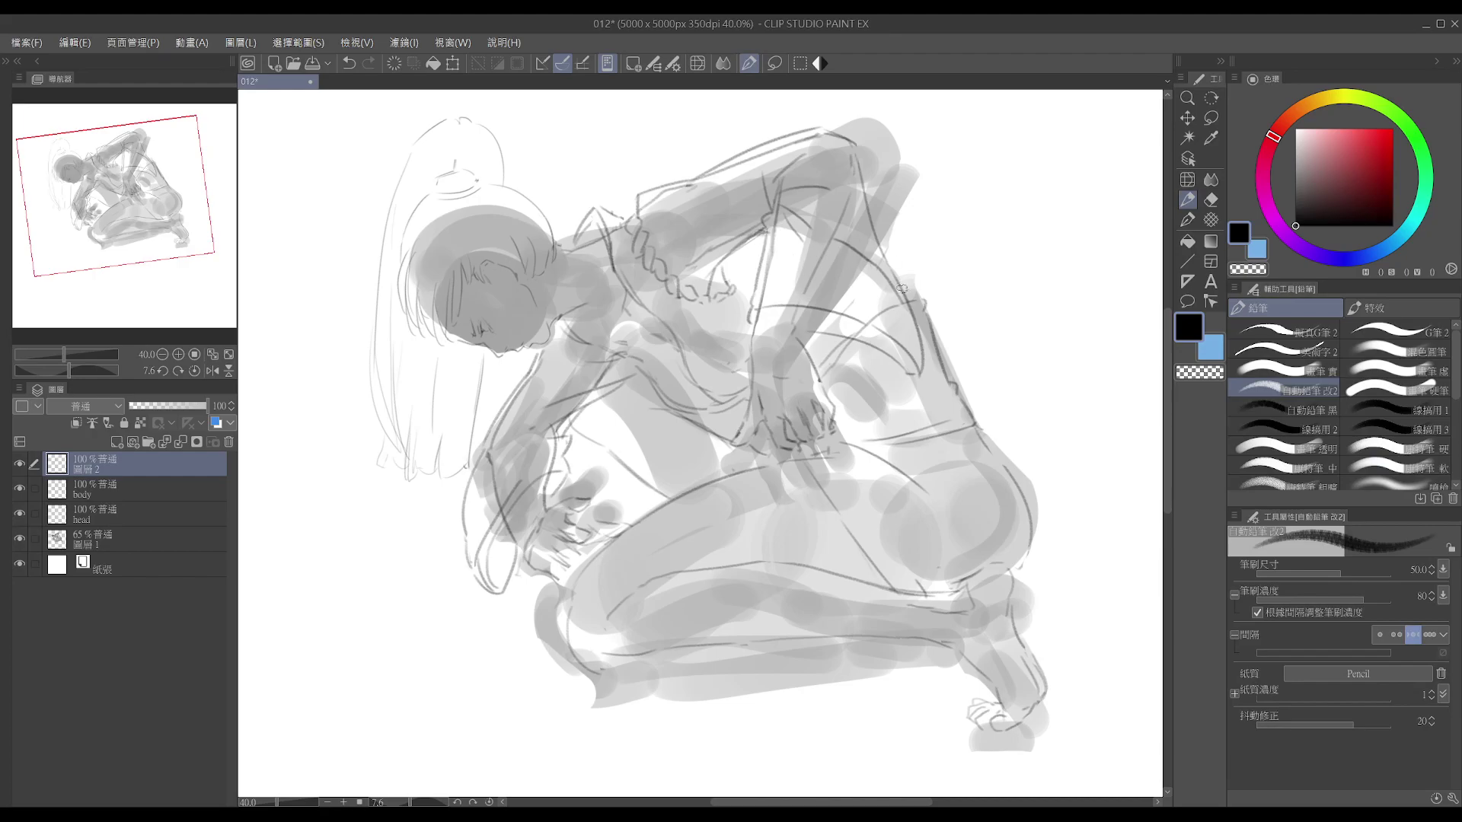
drag(892, 357, 903, 416)
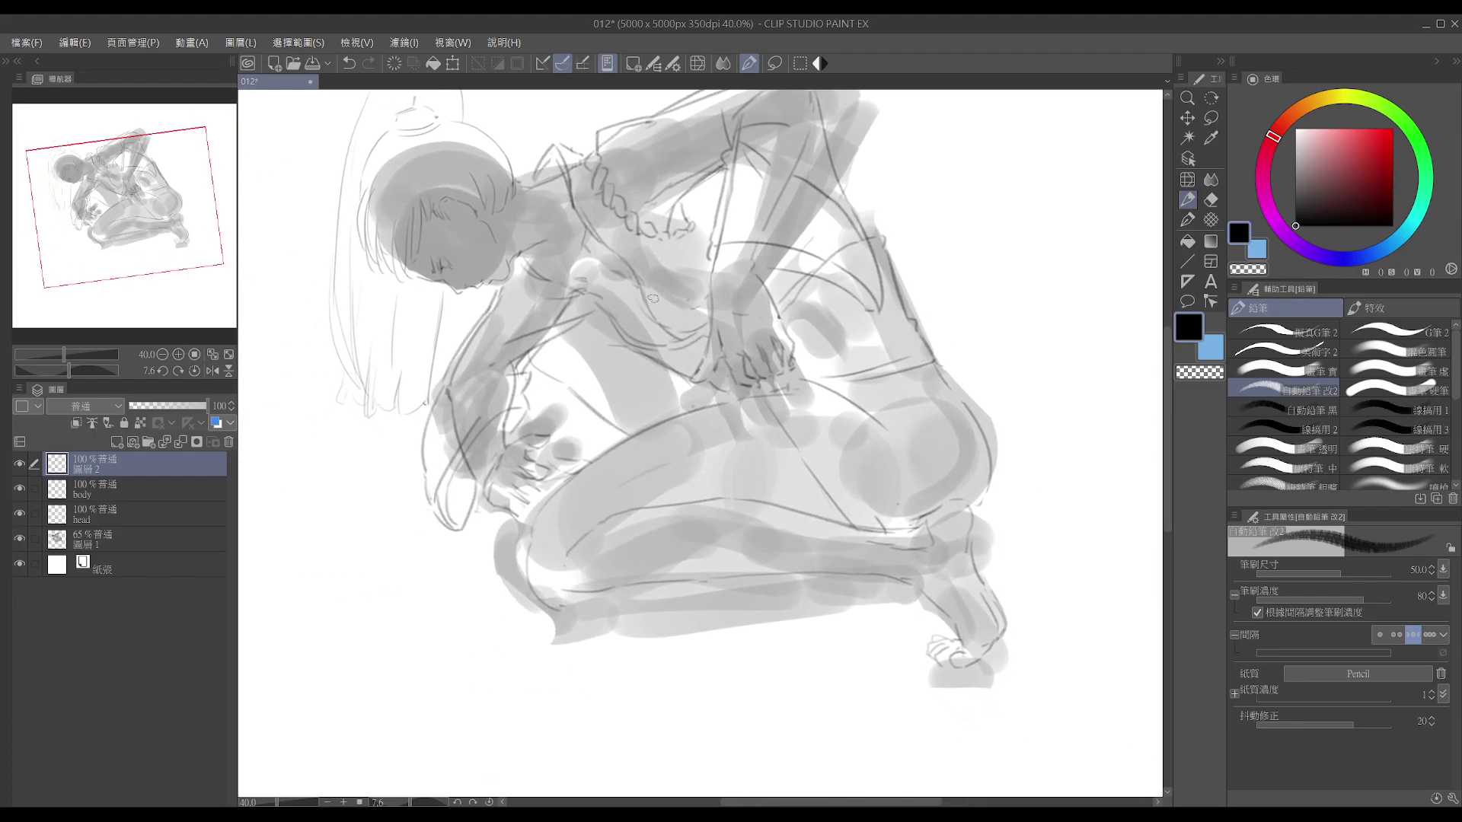
drag(661, 352, 661, 378)
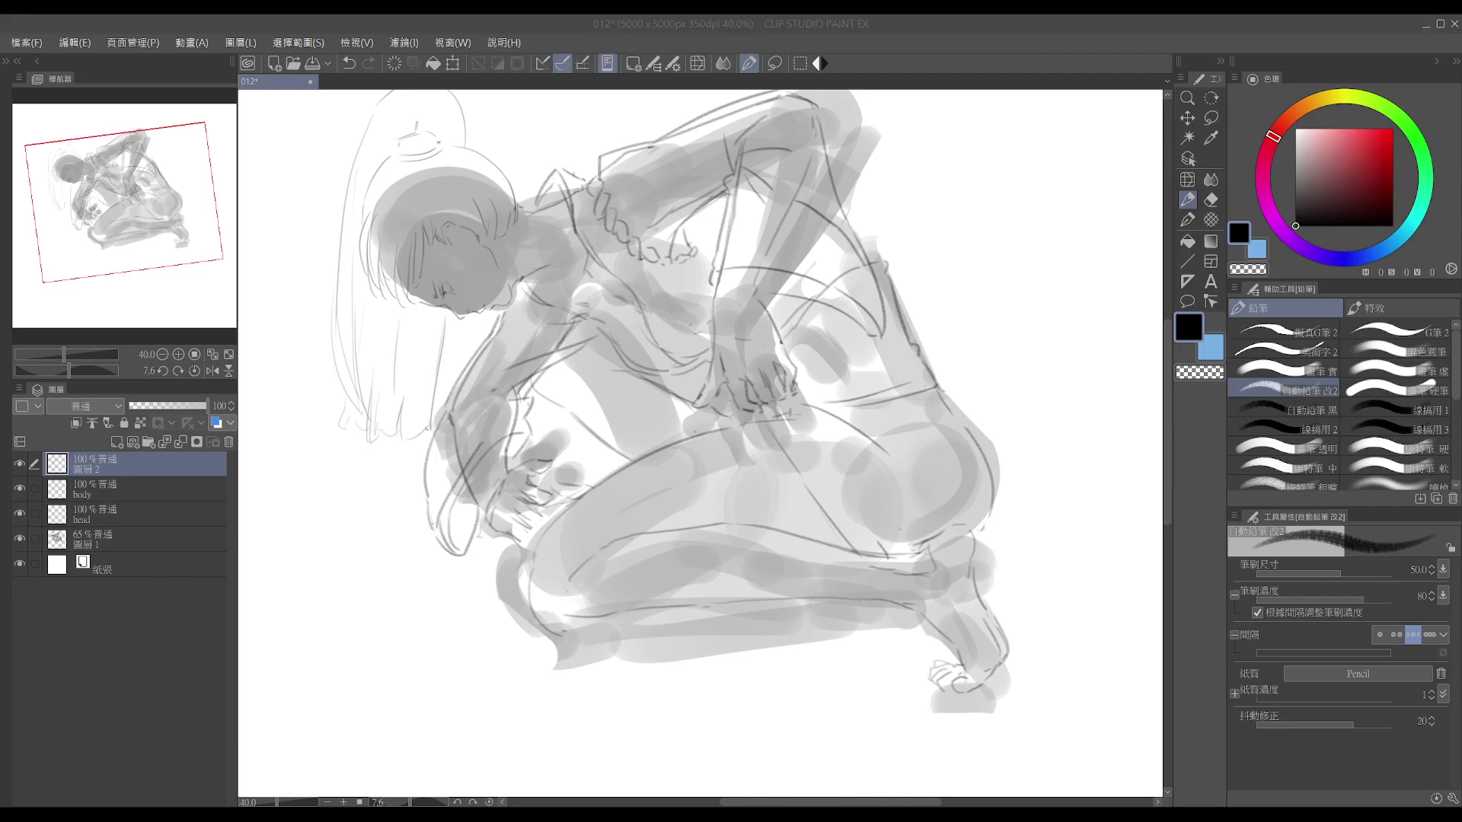
scroll(700, 443, up, 1)
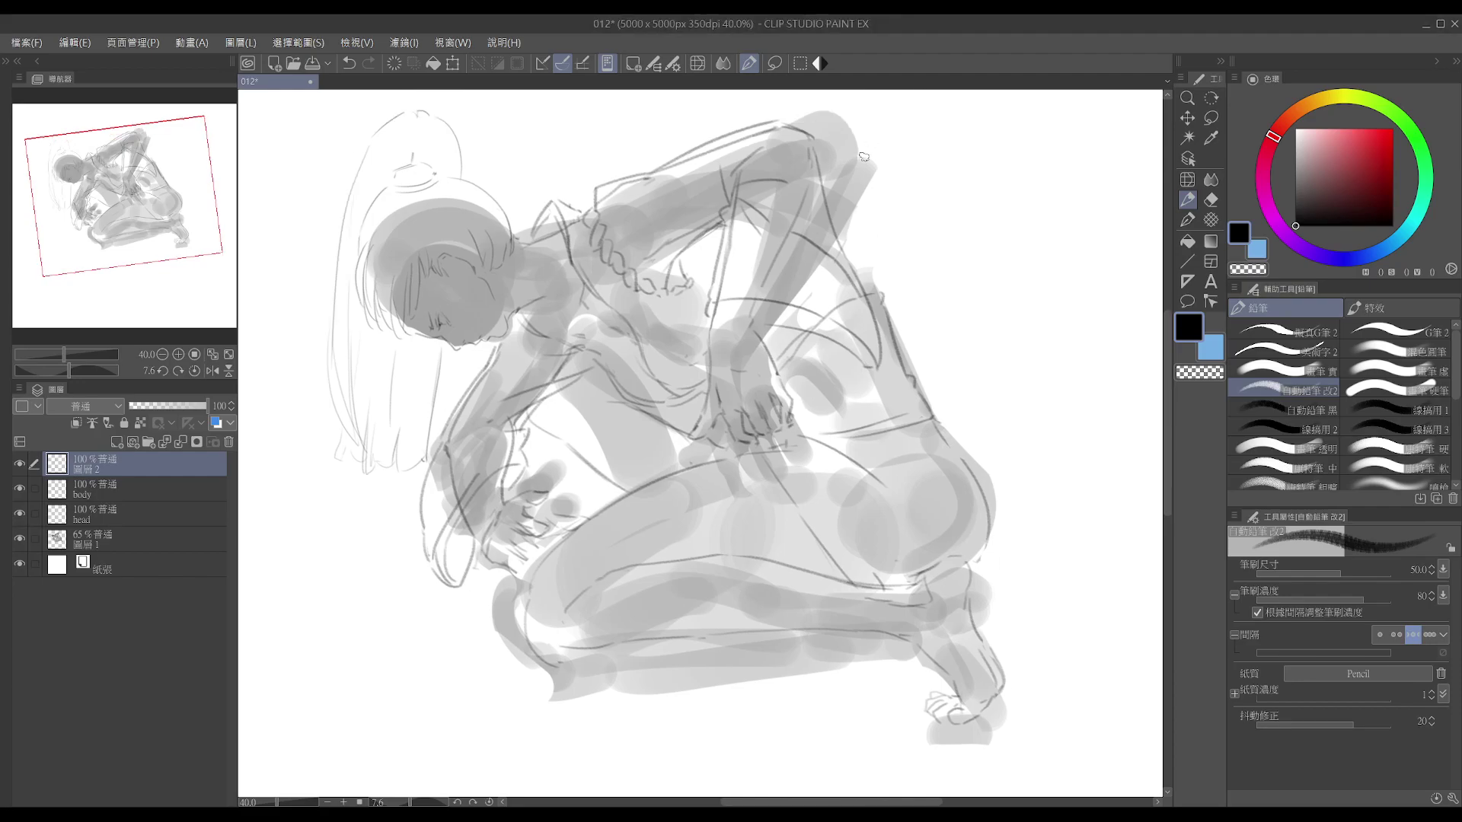
drag(767, 282, 801, 290)
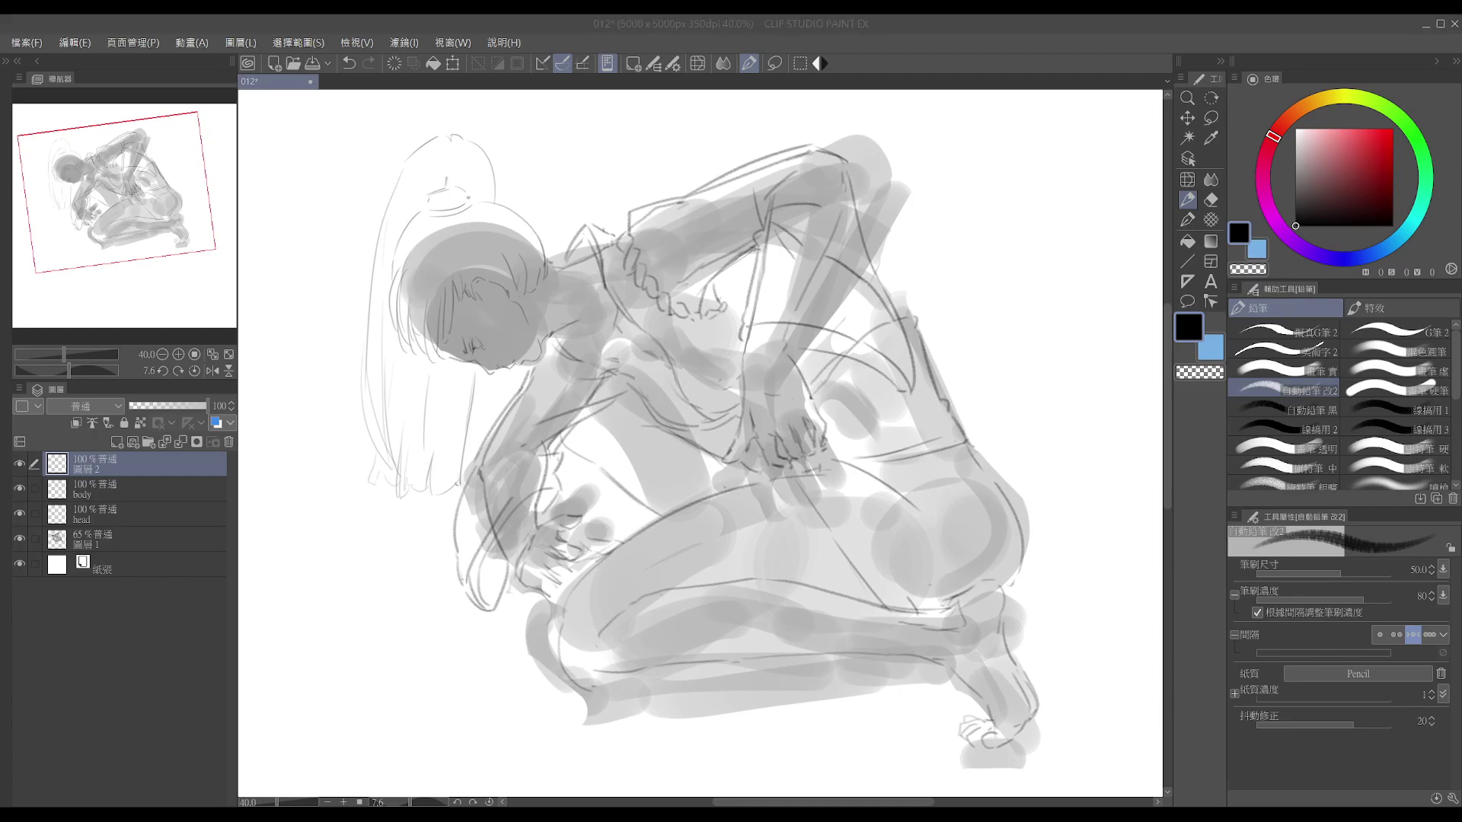
drag(765, 296, 767, 283)
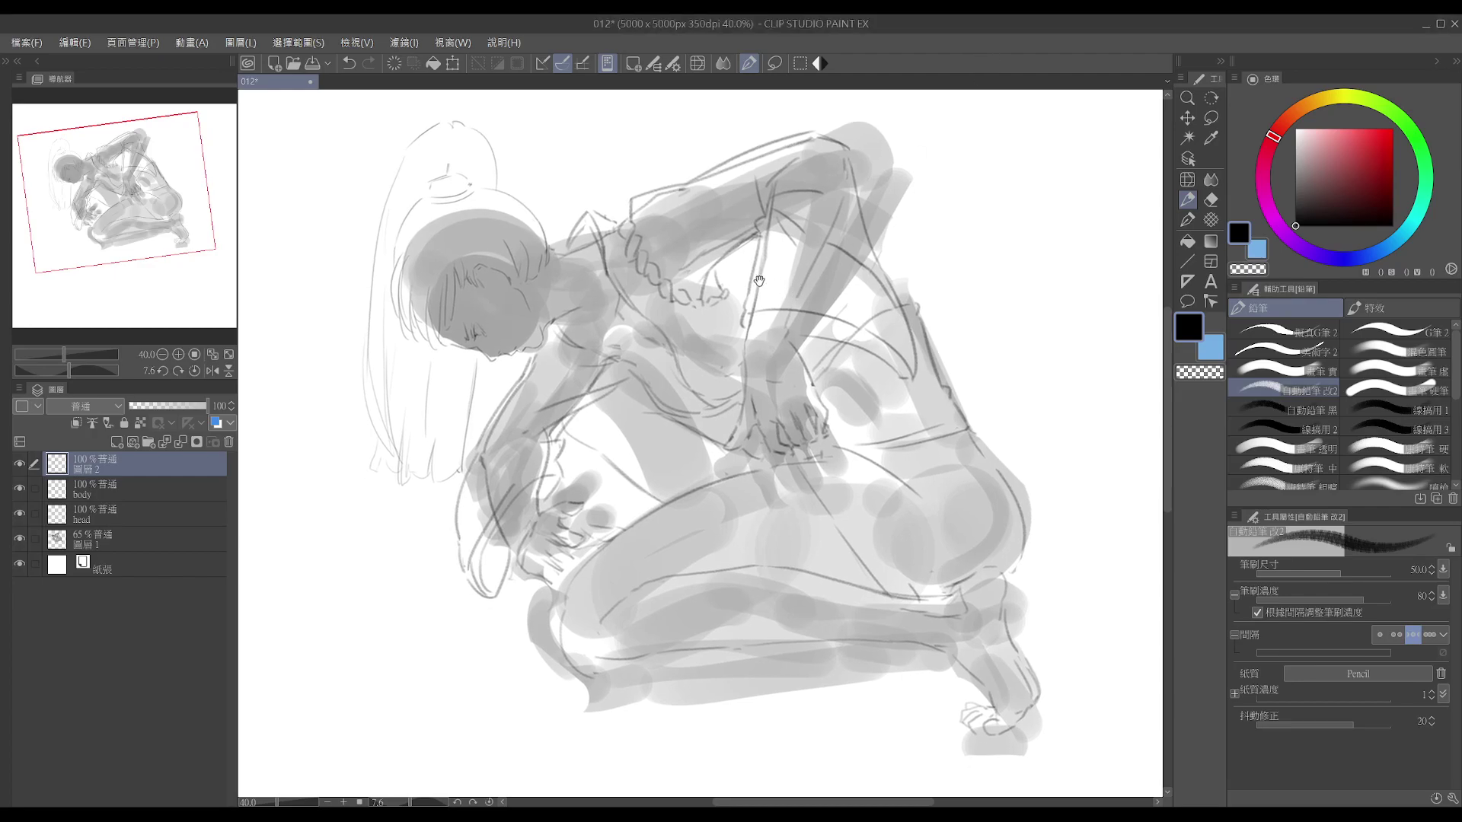
drag(588, 435, 564, 474)
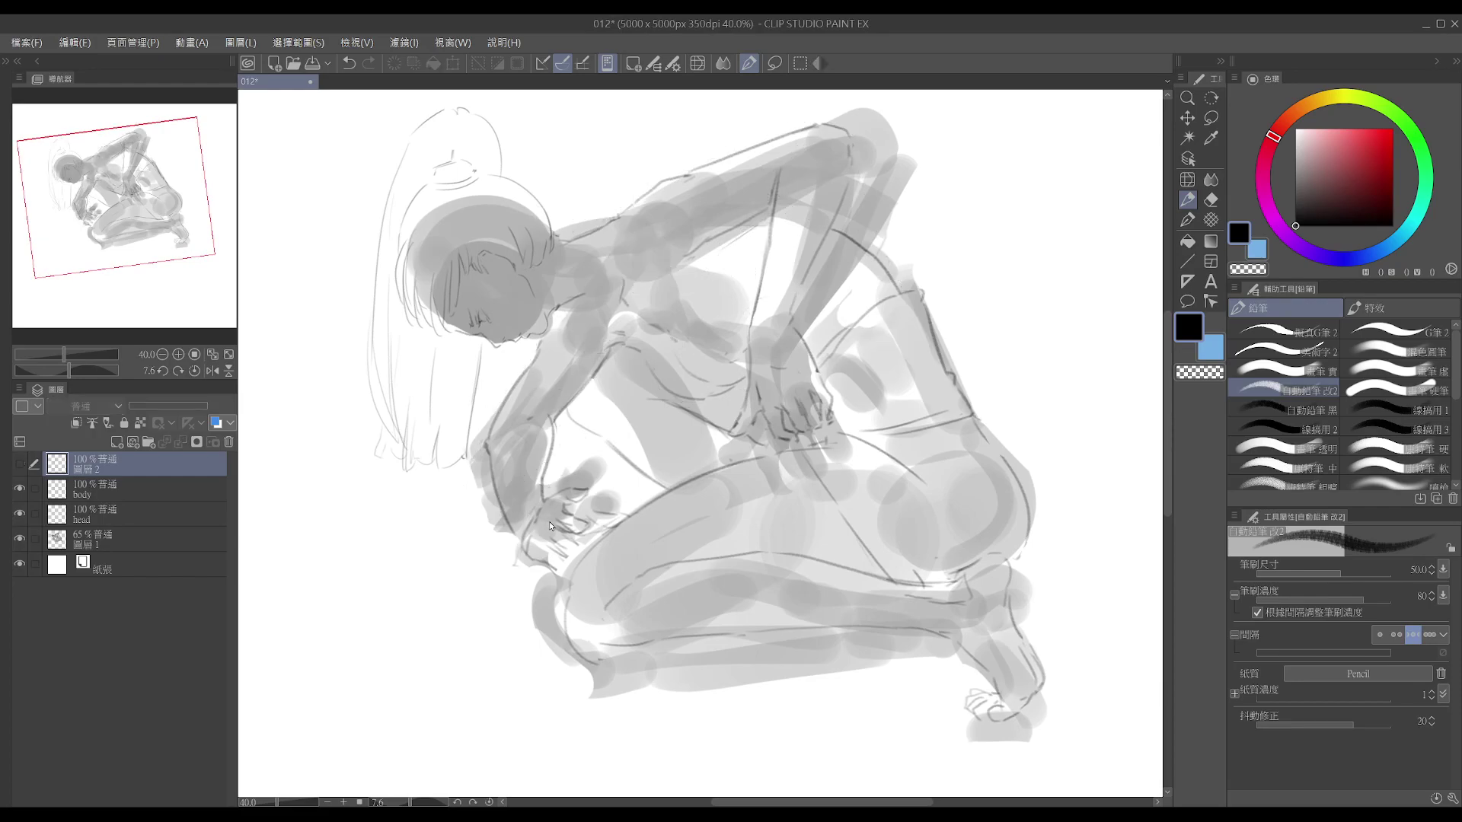
key(e)
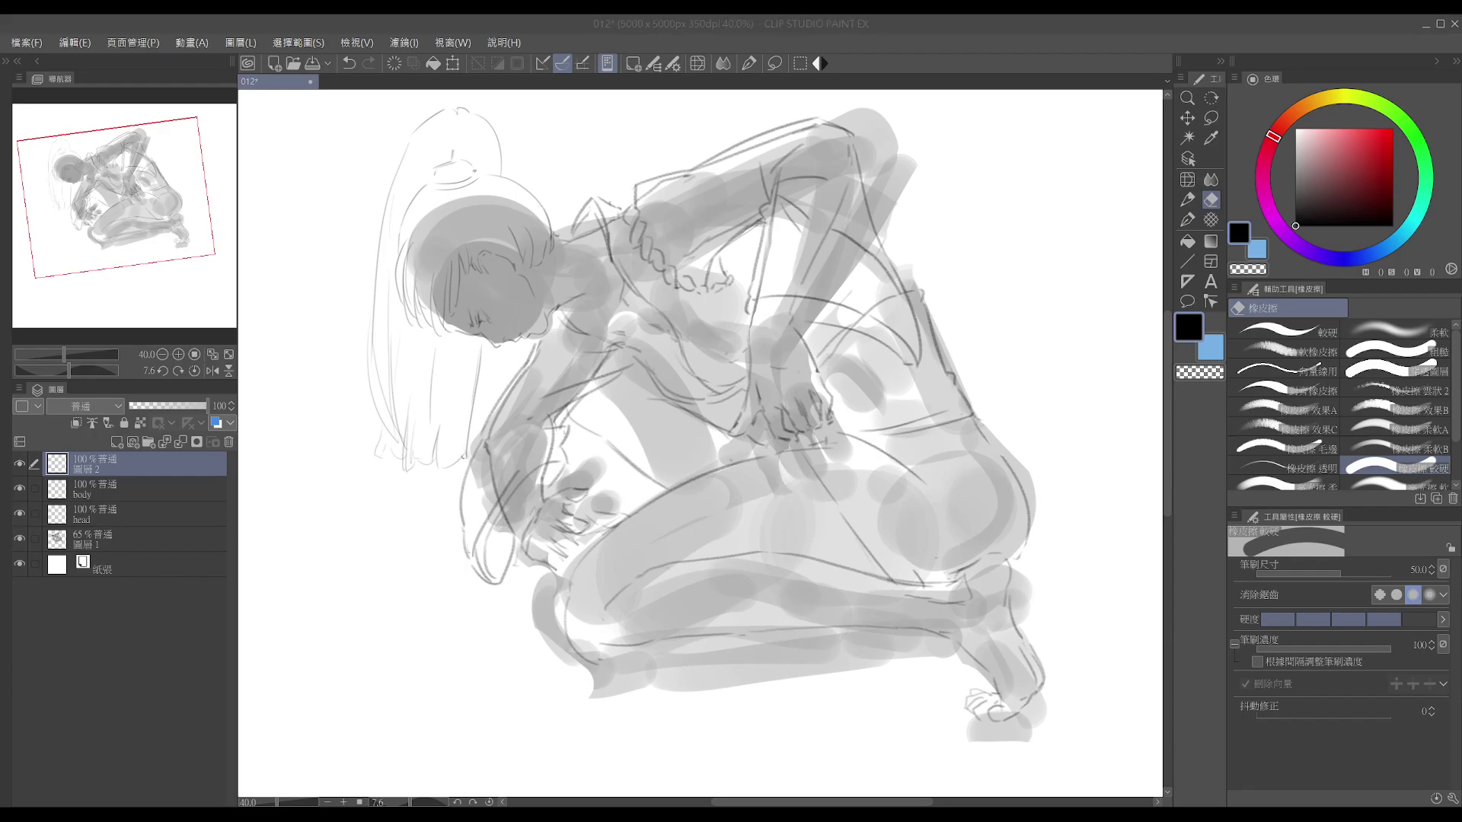
drag(815, 478, 822, 494)
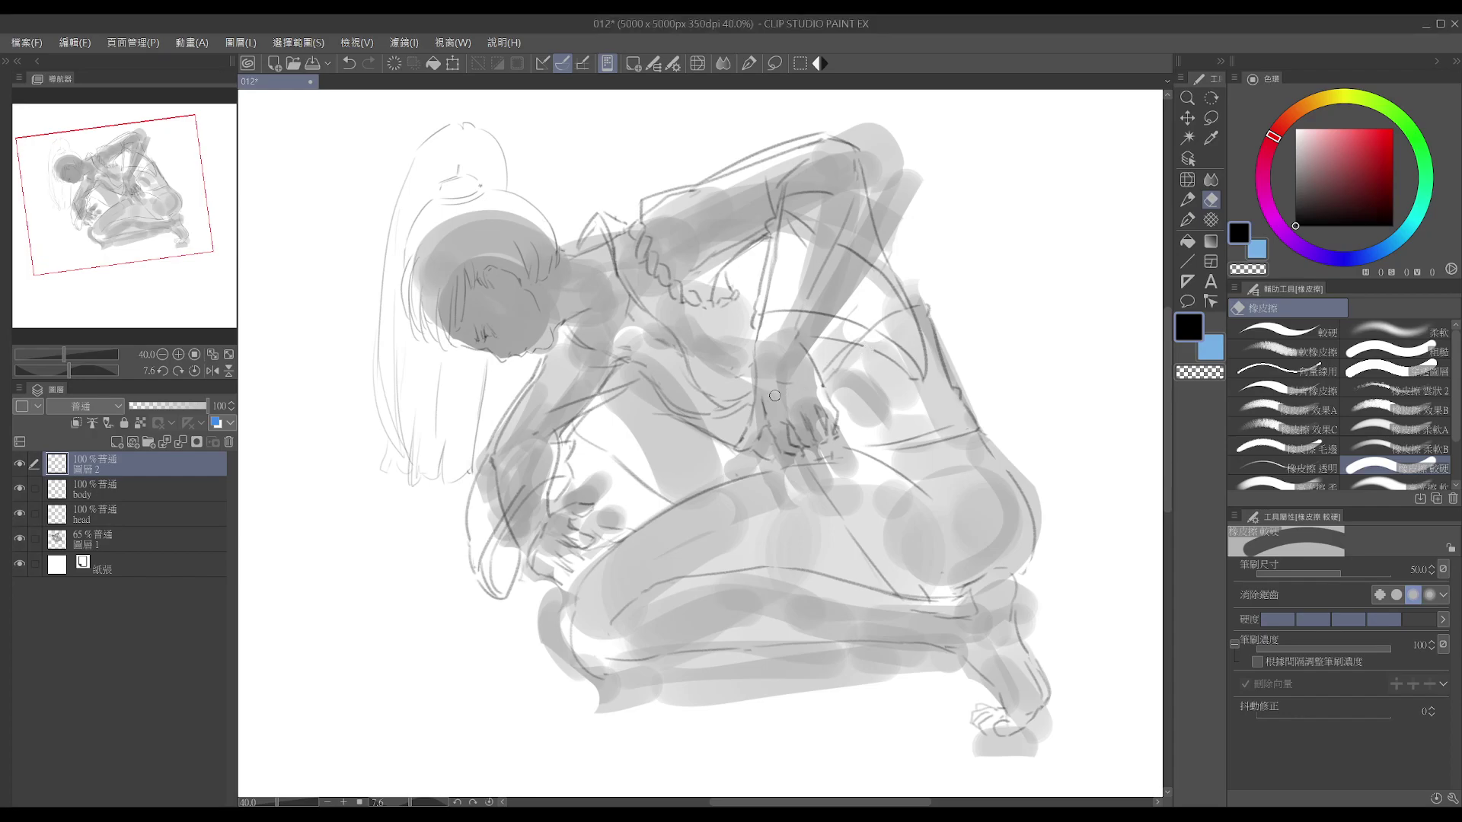
key(ctrl+z)
key(p)
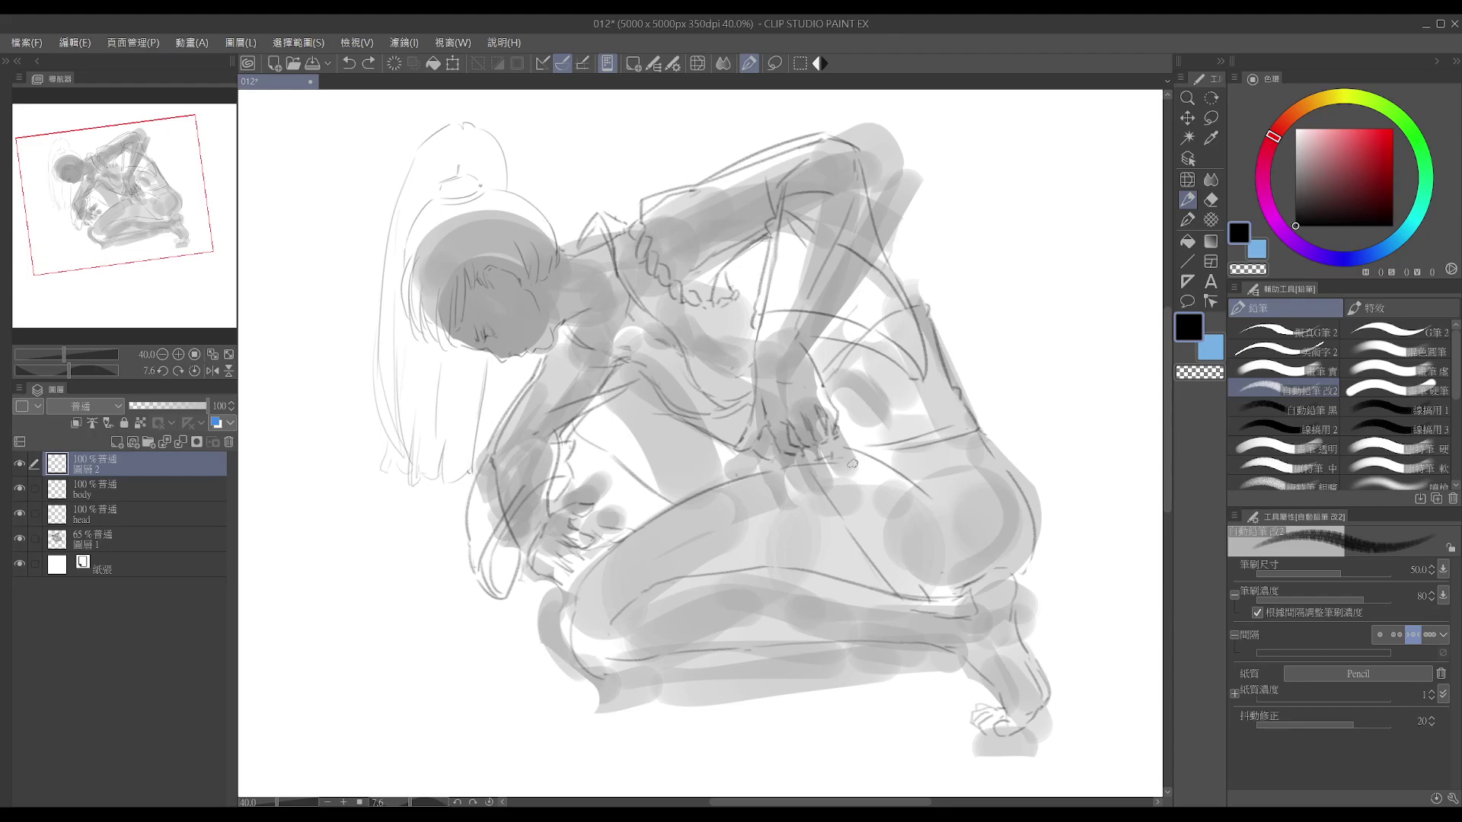
mouse_move(806, 462)
mouse_down()
mouse_move(822, 460)
mouse_move(810, 468)
mouse_up()
key(ctrl+z)
key(ctrl+z)
key(ctrl+h)
key(ctrl+shift+h)
key(ctrl+h)
key(ctrl+h)
drag(807, 465, 838, 524)
key(ctrl+z)
key(ctrl+z)
- With the clothing layer hidden, lasso the lower back and hip lines on the body layer and move them to a new layer
click(95, 485)
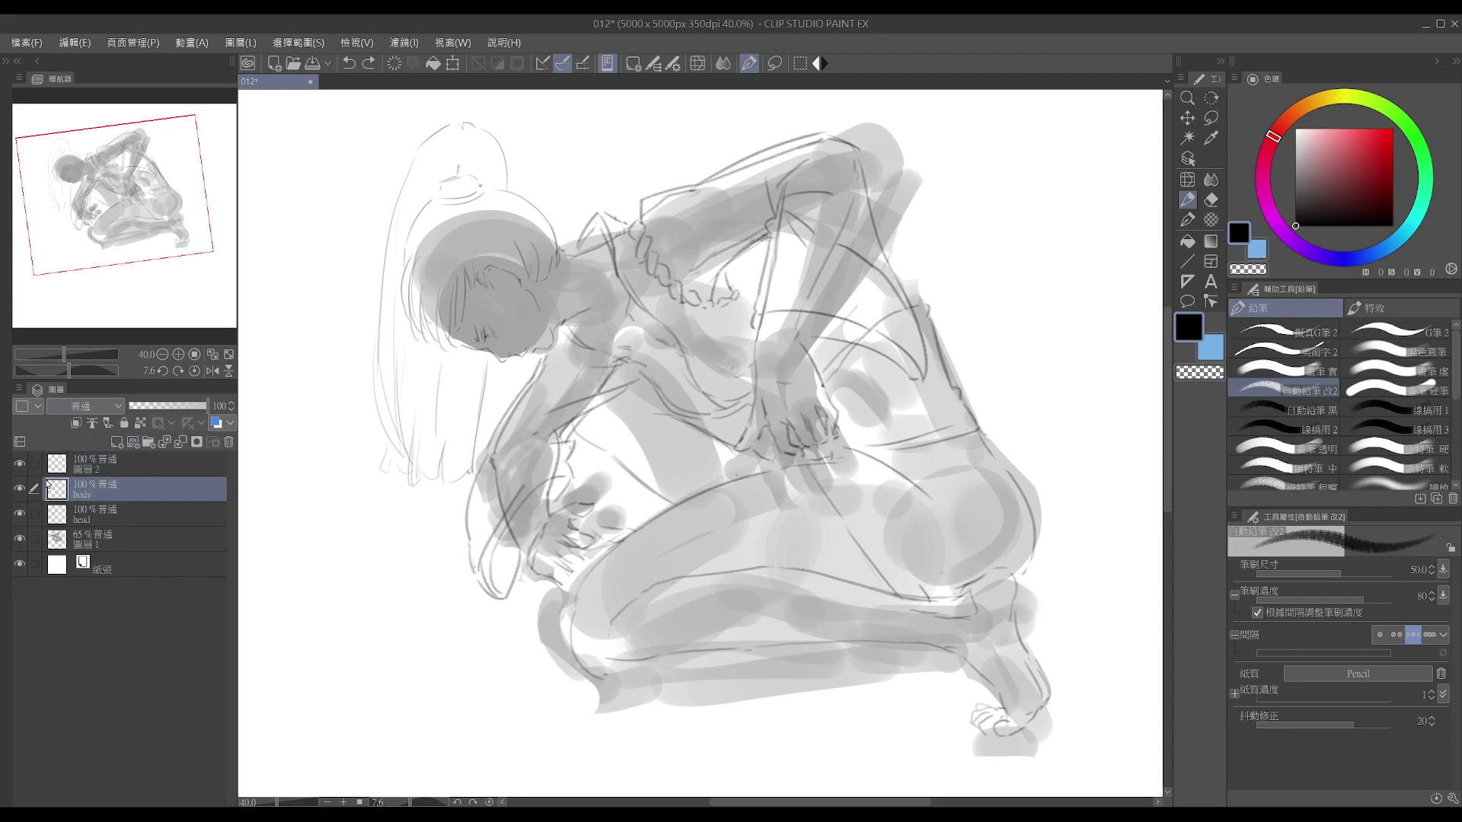
click(19, 464)
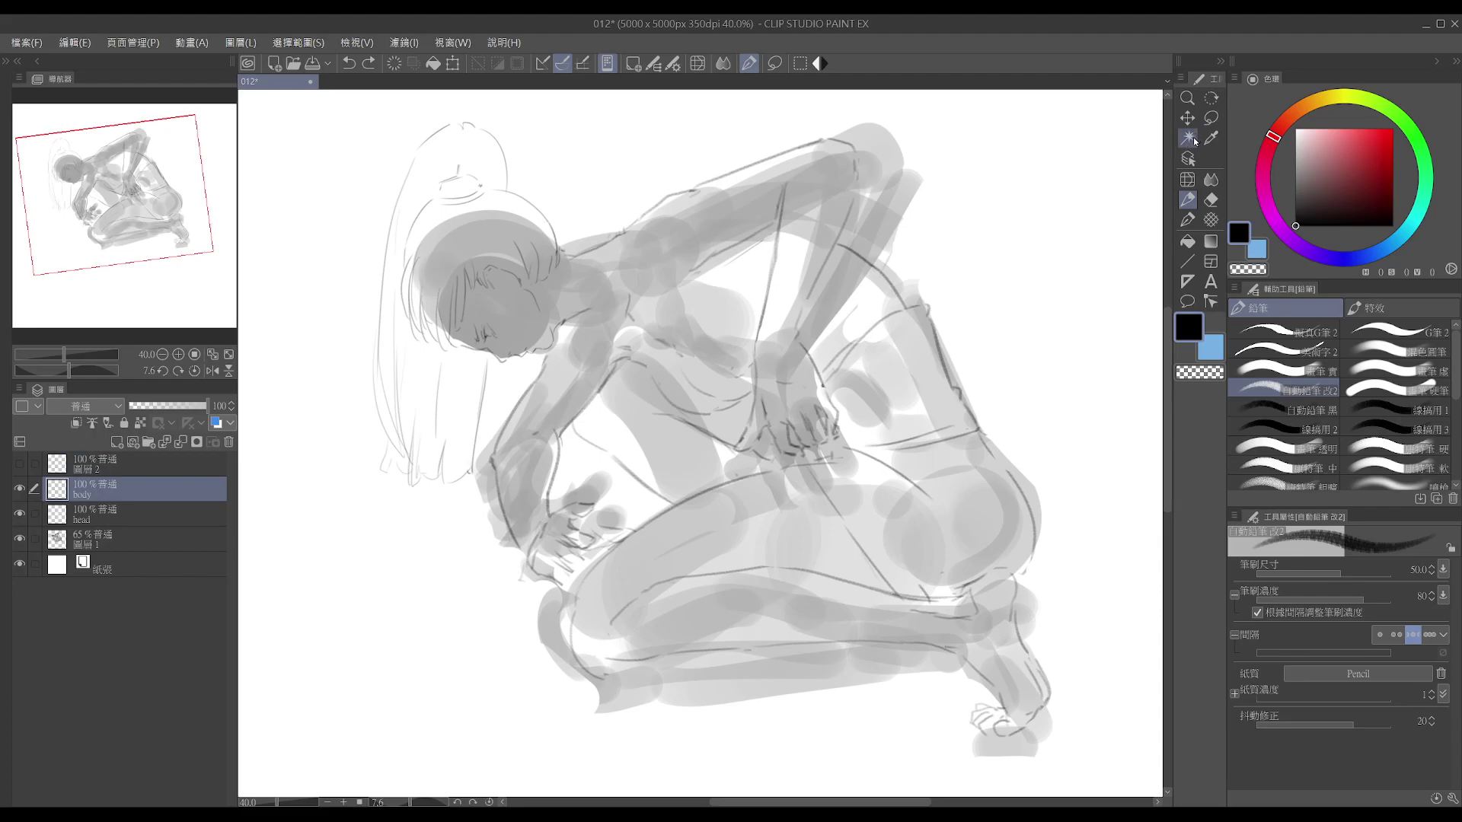
click(1210, 118)
mouse_move(969, 303)
mouse_down()
mouse_move(935, 275)
mouse_move(820, 357)
mouse_move(865, 431)
mouse_move(813, 453)
mouse_move(815, 503)
mouse_move(860, 559)
mouse_move(926, 595)
mouse_move(962, 554)
mouse_move(1060, 555)
mouse_move(992, 304)
mouse_move(927, 286)
mouse_up()
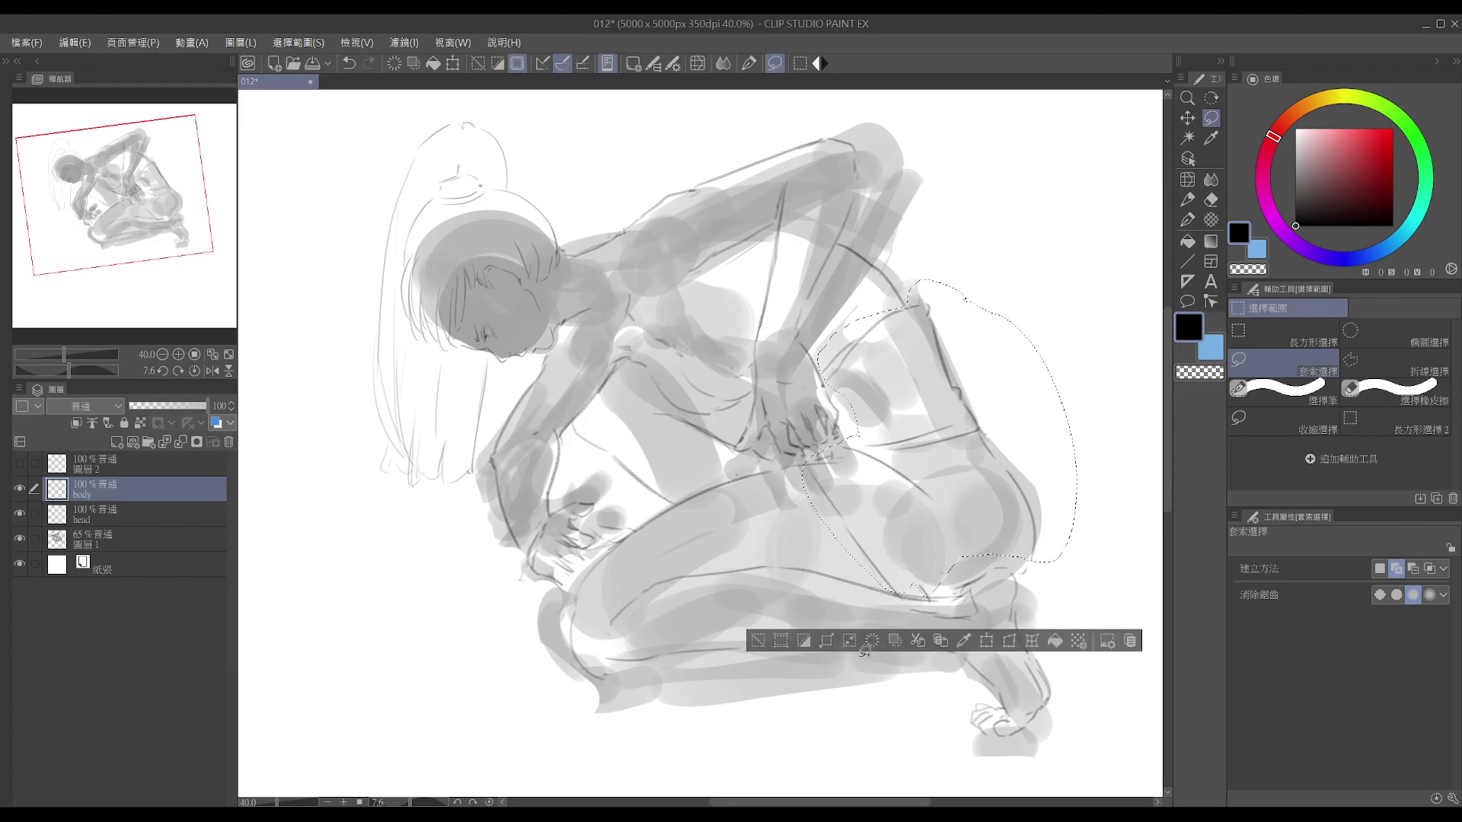
click(920, 642)
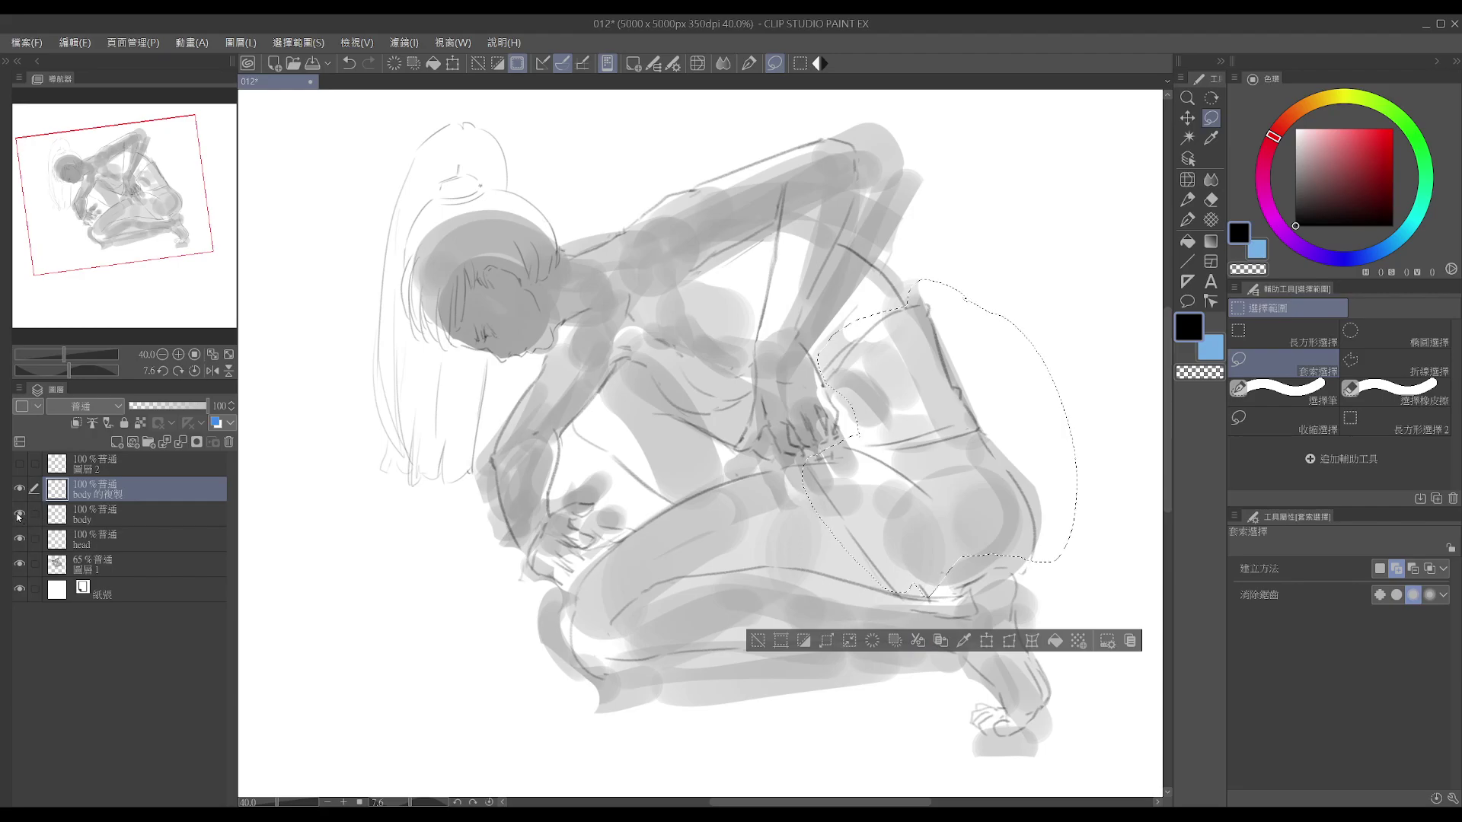
- Merge the clothing layer (圖層 2) into the new layer holding the hip lines, and clear the selection
click(21, 488)
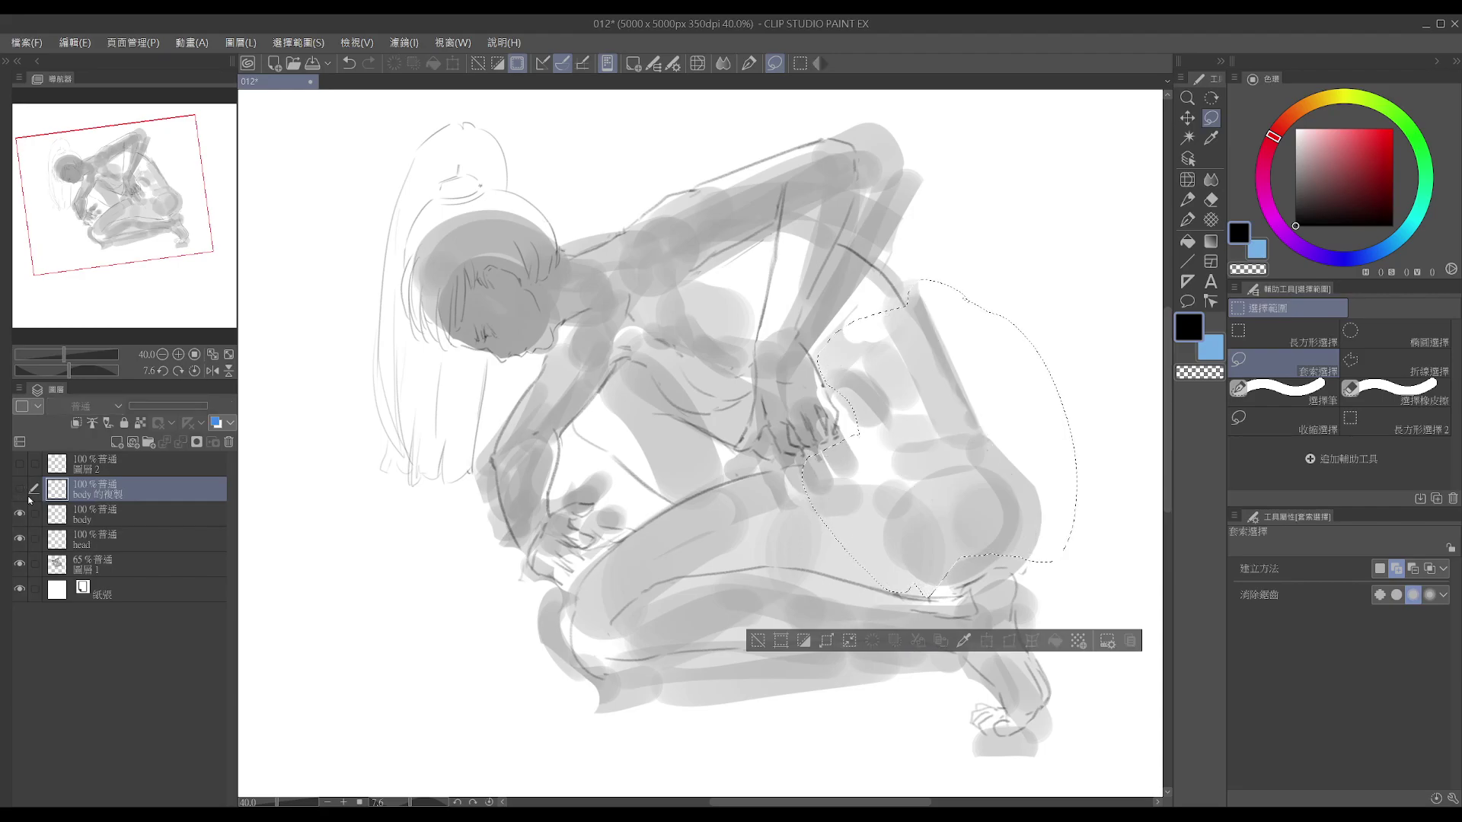
click(81, 466)
click(20, 514)
click(21, 489)
click(20, 464)
key(ctrl+e)
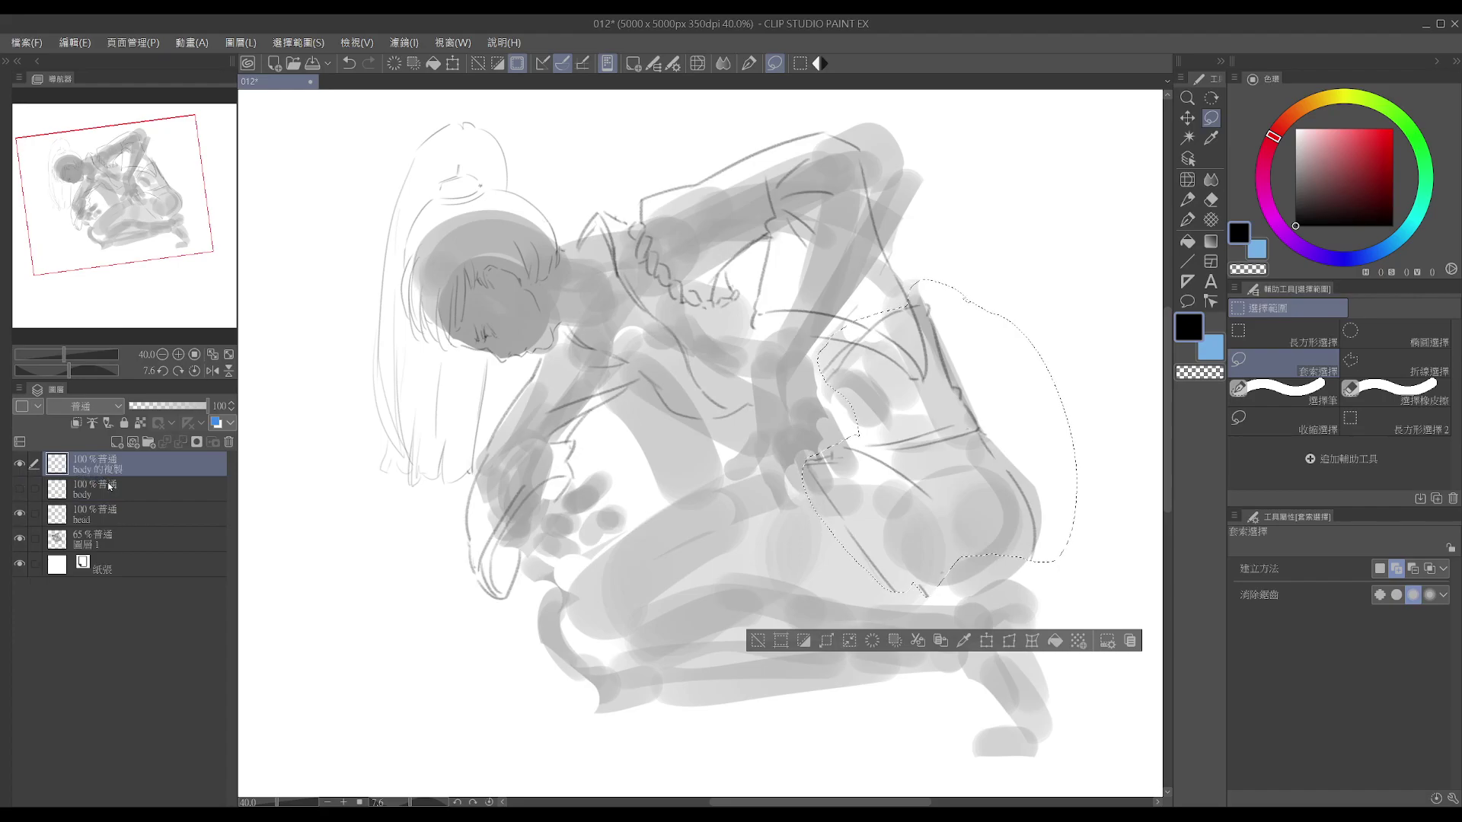
key(ctrl+d)
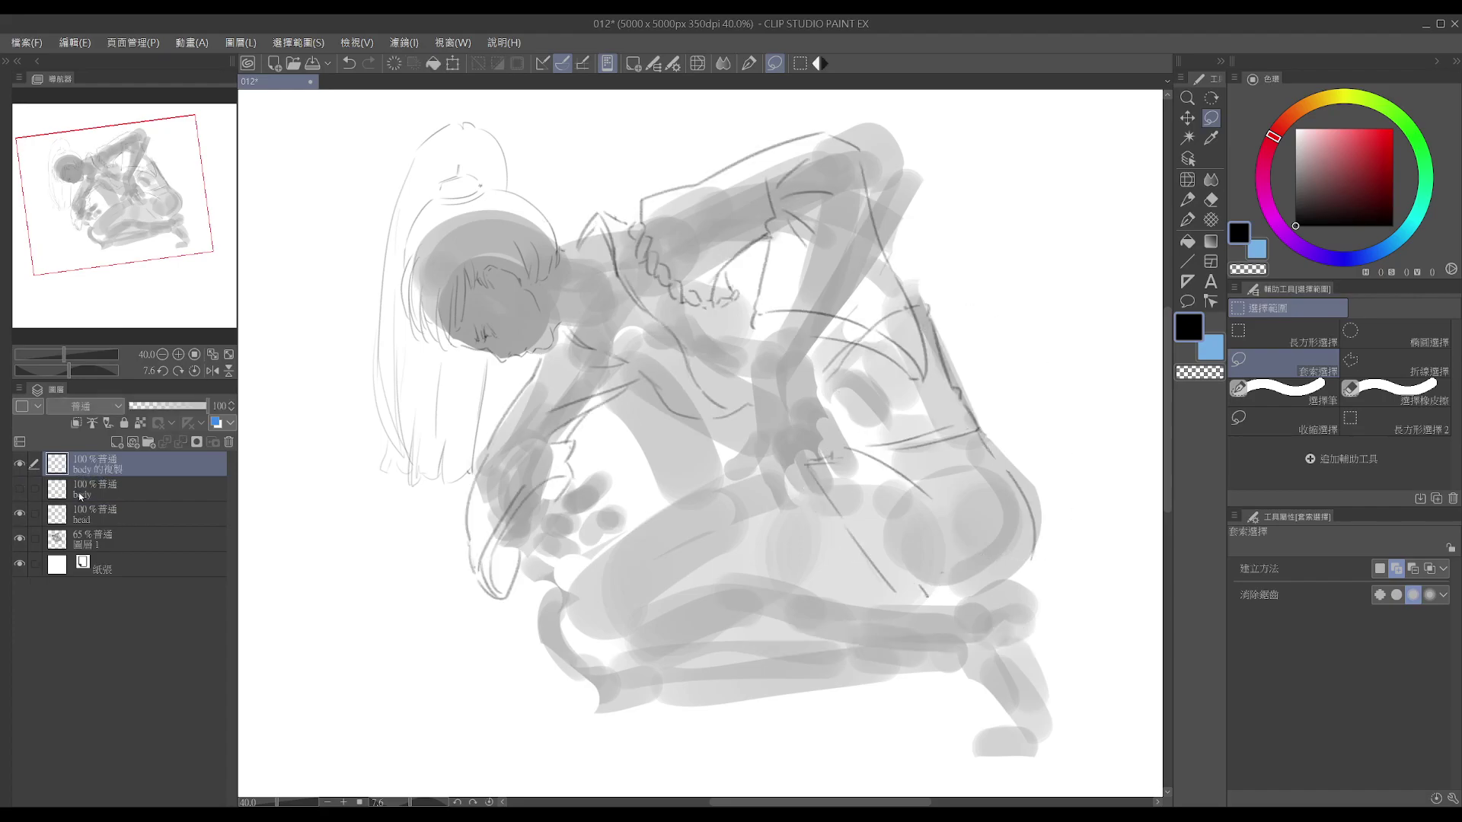
- Hide the merged clothing layer and sketch the lower back's contour from waist to hip on the body layer
click(21, 463)
click(21, 489)
click(99, 488)
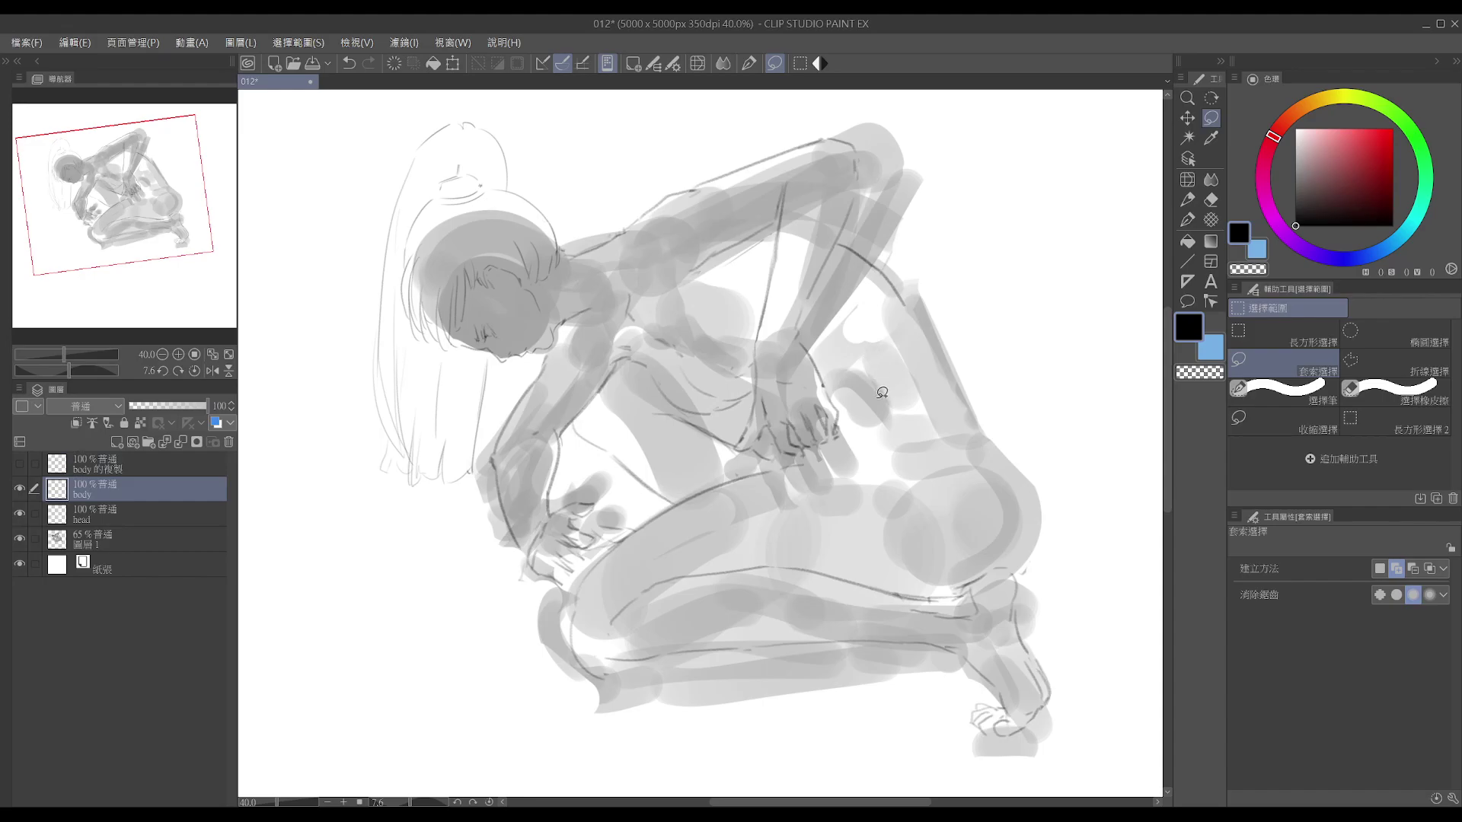
key(p)
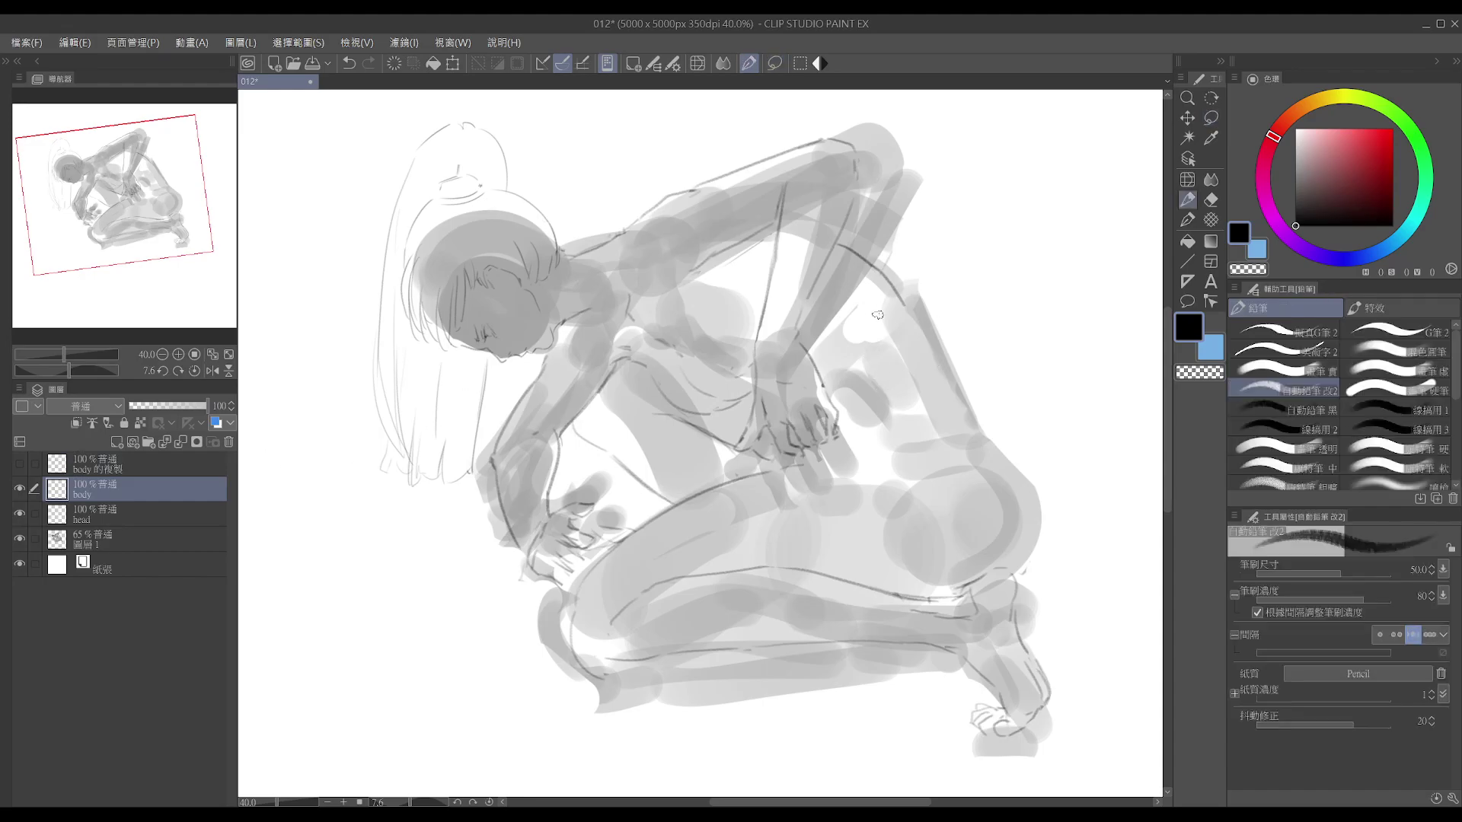
drag(905, 306, 932, 372)
drag(831, 395, 843, 417)
key(e)
mouse_move(912, 322)
mouse_down()
mouse_move(920, 352)
mouse_move(909, 312)
mouse_move(957, 398)
mouse_move(903, 302)
mouse_move(1043, 501)
mouse_up()
key(p)
key(ctrl+z)
key(ctrl+z)
key(ctrl+z)
- Draw the outer curve of the buttock from the hip down toward the heel
mouse_move(980, 415)
mouse_down()
mouse_move(1043, 512)
mouse_move(1013, 565)
mouse_move(1030, 554)
mouse_up()
key(e)
key(p)
key(ctrl+z)
- Draw the thigh's upper edge from below the resting hand toward the hip
mouse_move(812, 464)
mouse_down()
mouse_move(903, 467)
mouse_move(844, 466)
mouse_move(932, 501)
mouse_up()
key(ctrl+z)
key(ctrl+z)
drag(807, 467, 917, 480)
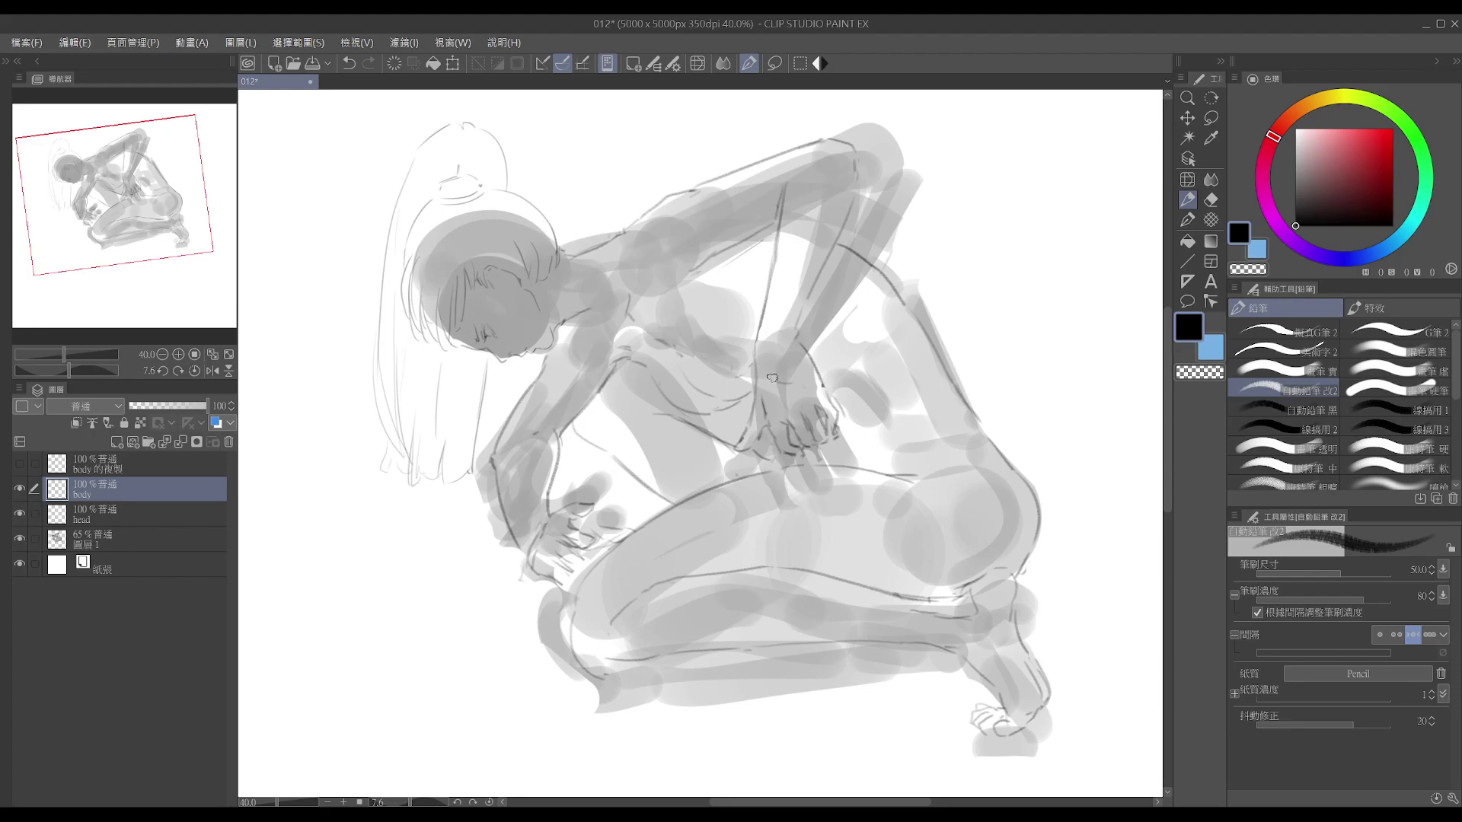
- Sketch and clean up short contour lines for the waist and belly beside the resting hand
mouse_move(771, 352)
mouse_down()
mouse_move(758, 362)
mouse_move(856, 374)
mouse_up()
key(ctrl+z)
key(e)
drag(864, 450, 859, 425)
key(p)
key(e)
key(p)
key(e)
key(p)
key(e)
key(p)
key(e)
key(p)
key(e)
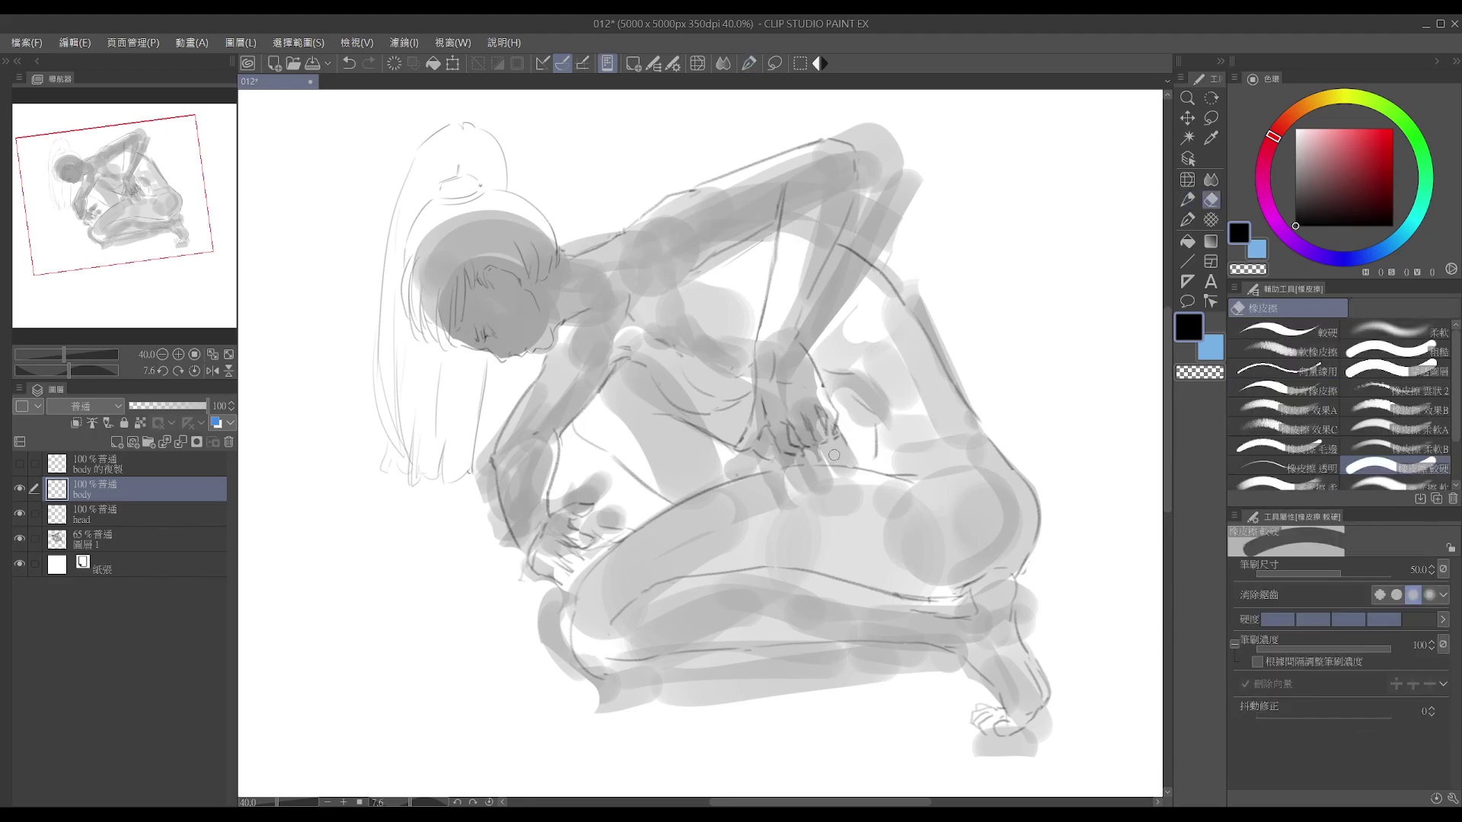
- Refine the lines around the resting hand's fingers and add a short crease at the hip joint
key(p)
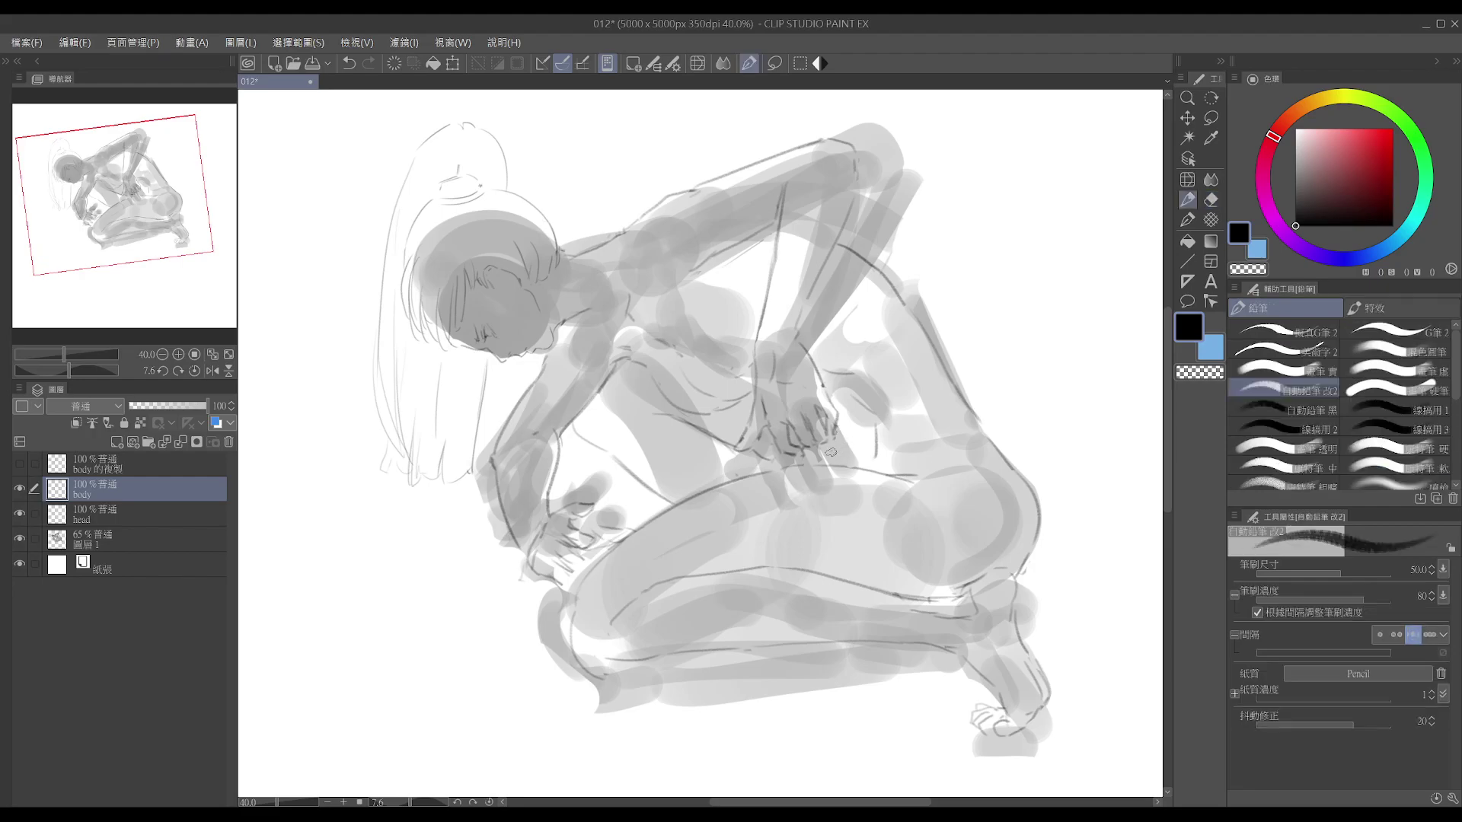
key(ctrl+z)
key(e)
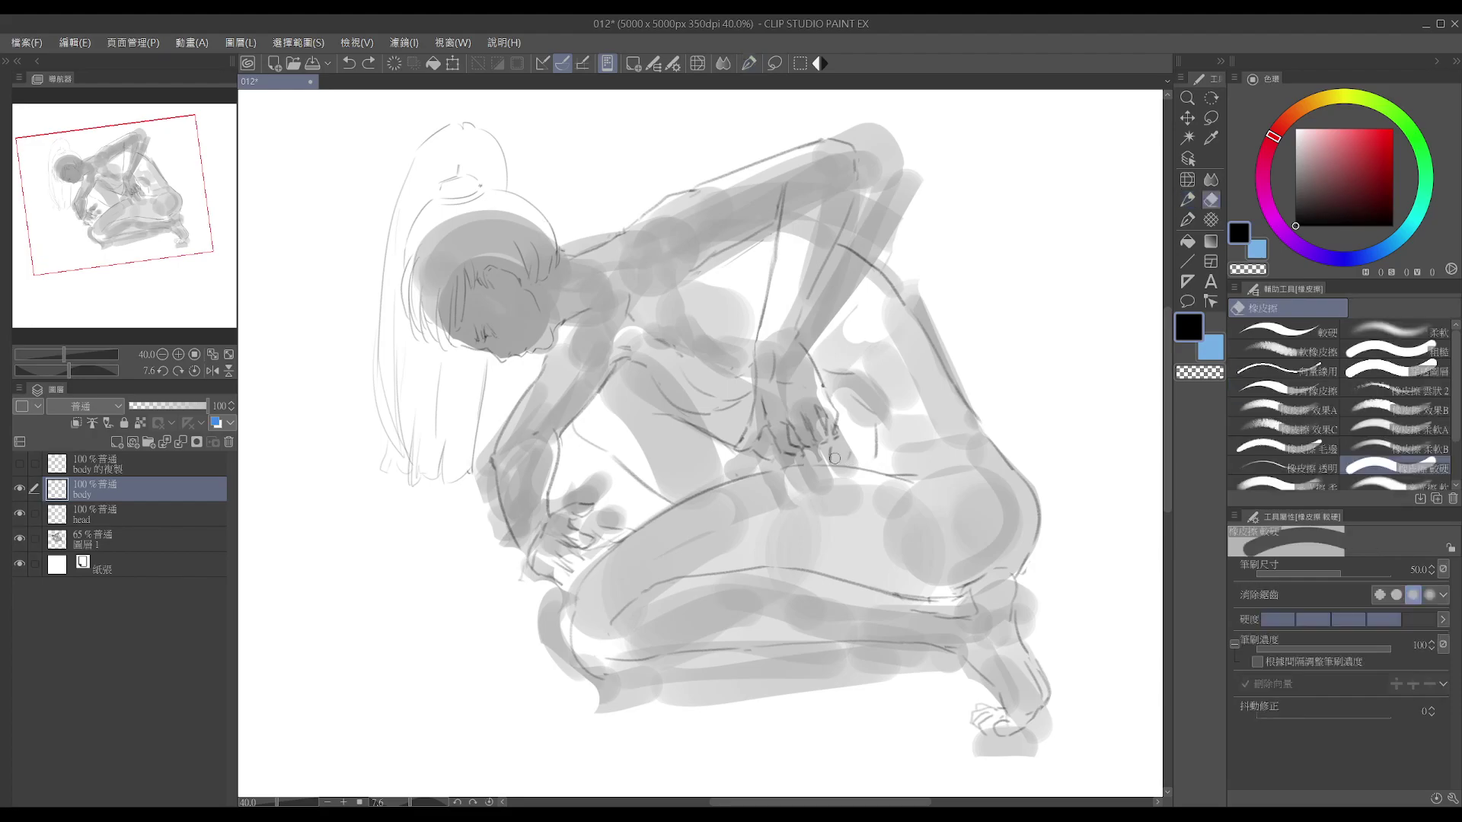
key(p)
mouse_move(852, 444)
mouse_down()
mouse_move(838, 462)
mouse_move(912, 460)
mouse_up()
key(e)
key(p)
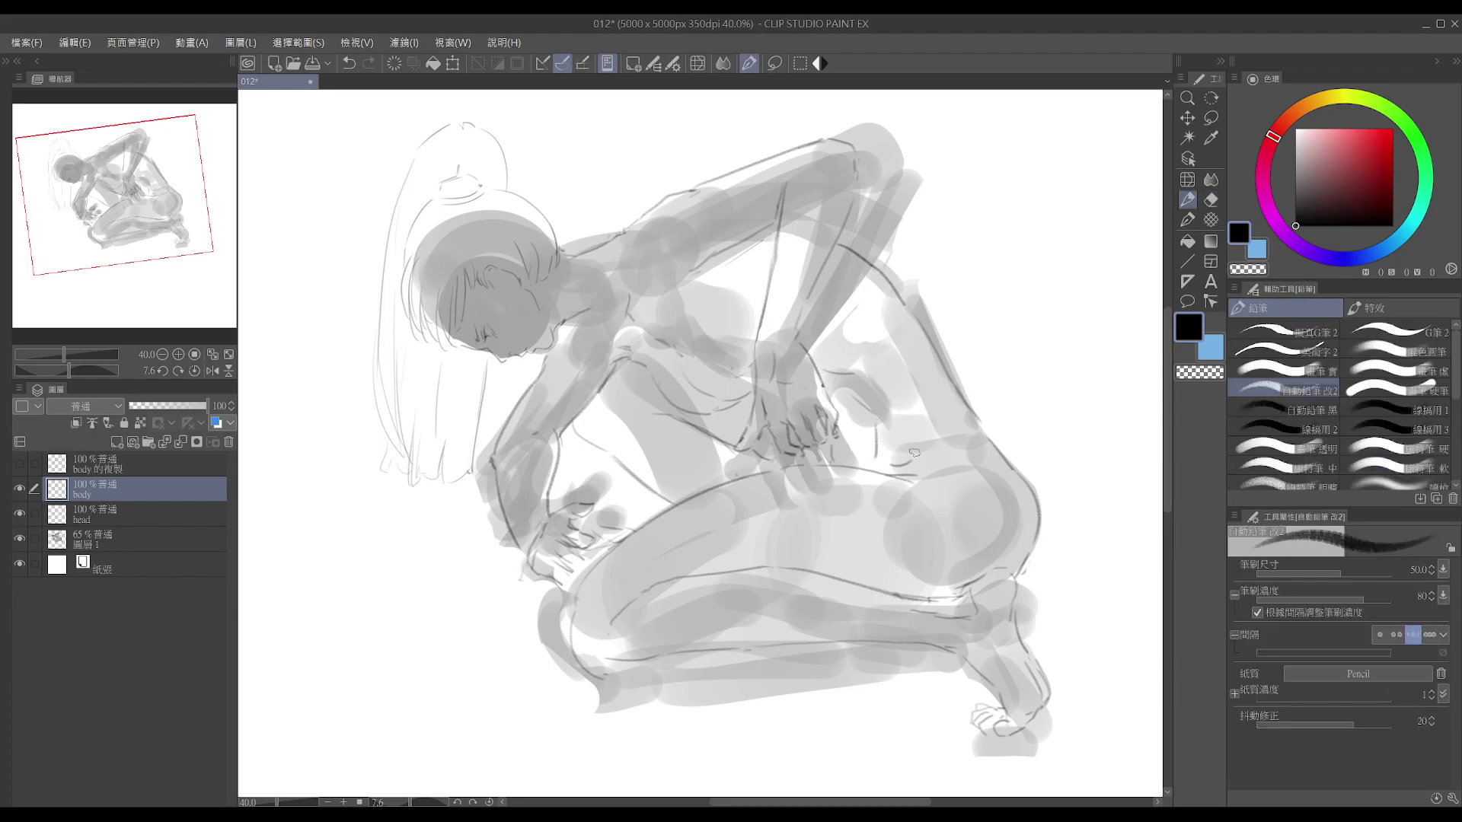
key(e)
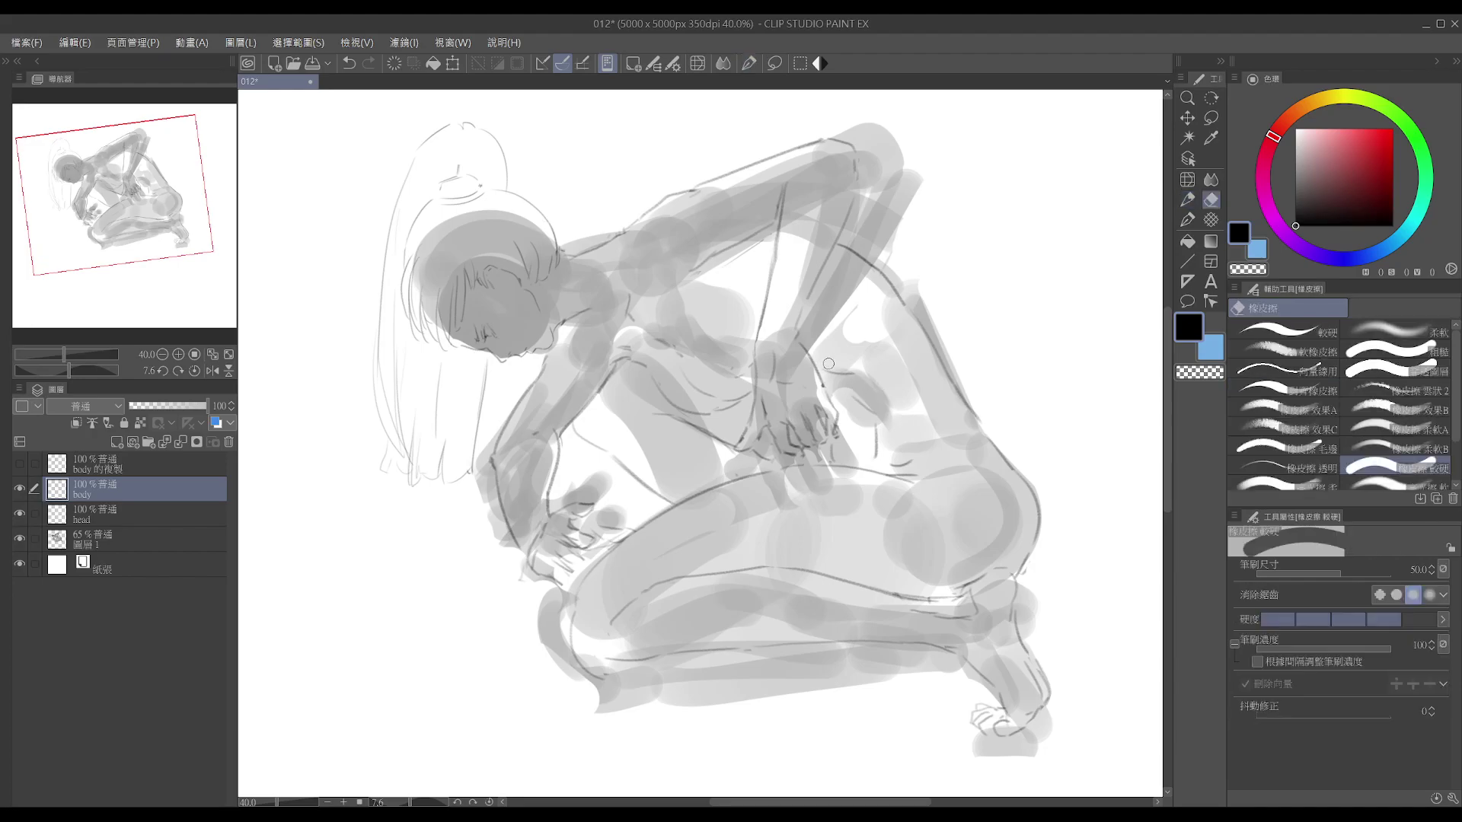
key(p)
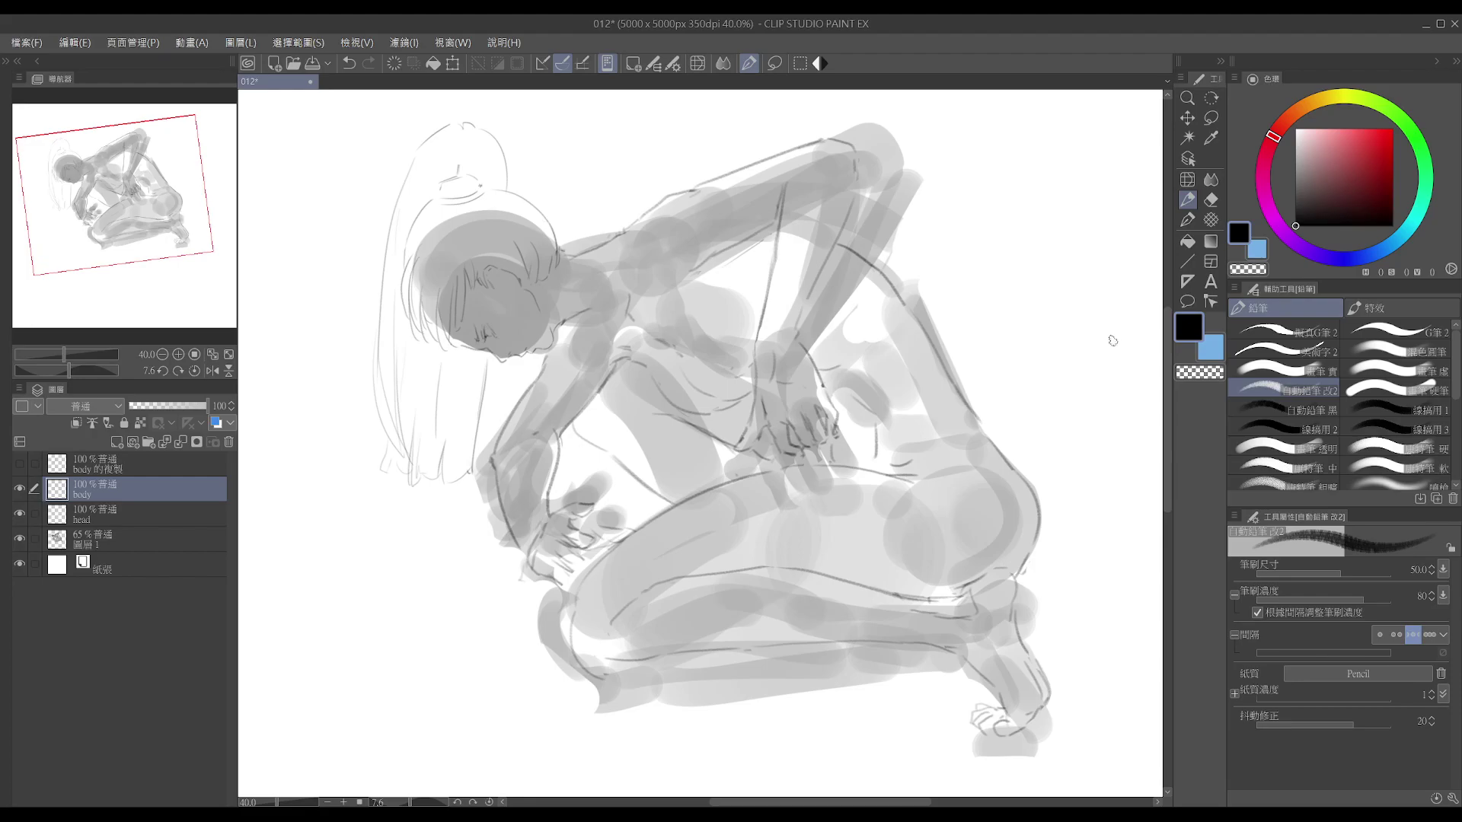
- Retouch the lower back and buttock contour and erase the thigh line's inner end and the hip crease
key(e)
key(p)
drag(957, 389, 1027, 488)
key(e)
key(p)
key(e)
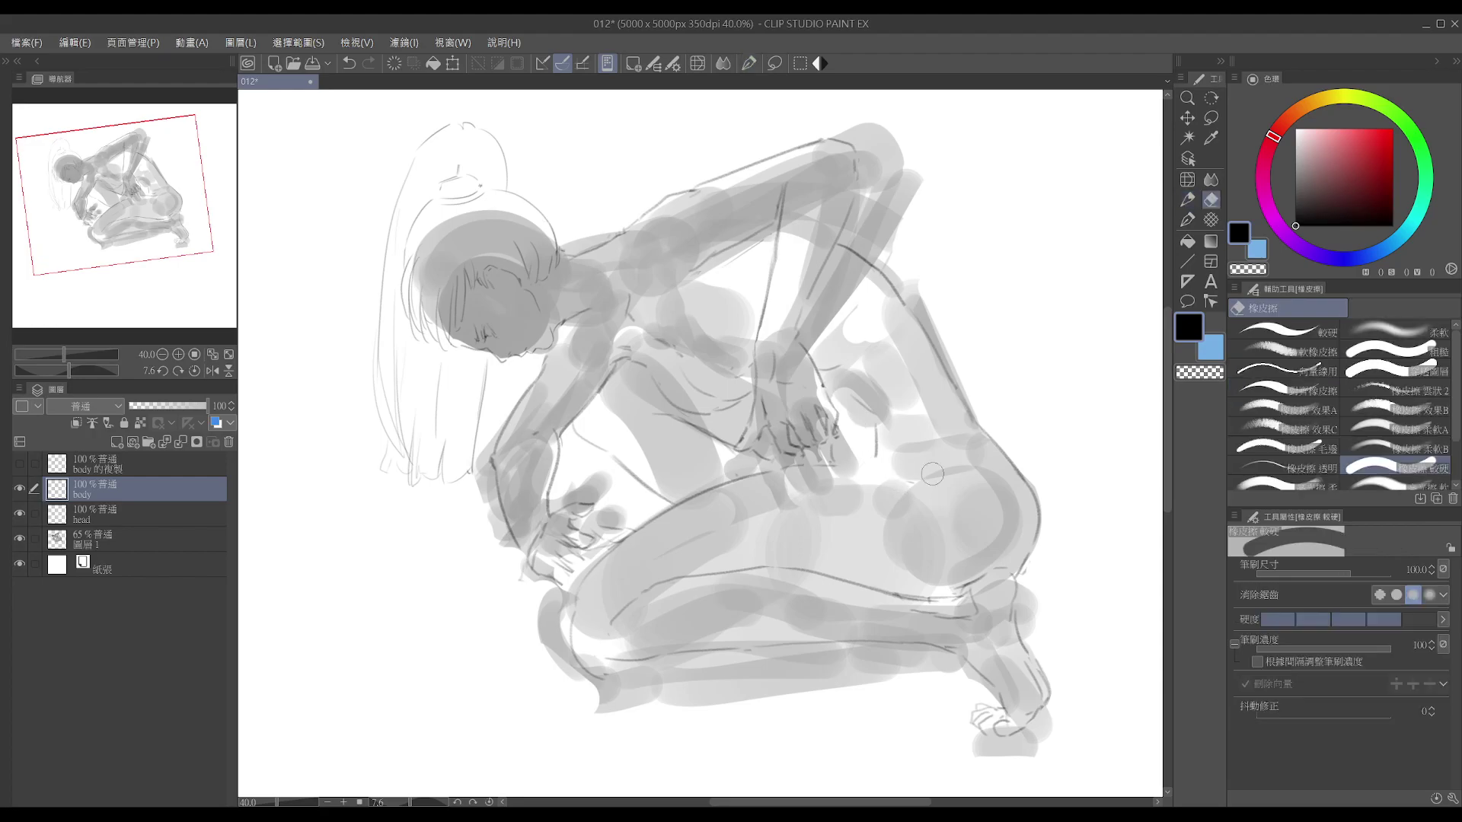
- Redraw the thigh's upper edge as short strokes from the resting fingers toward the hip
key(p)
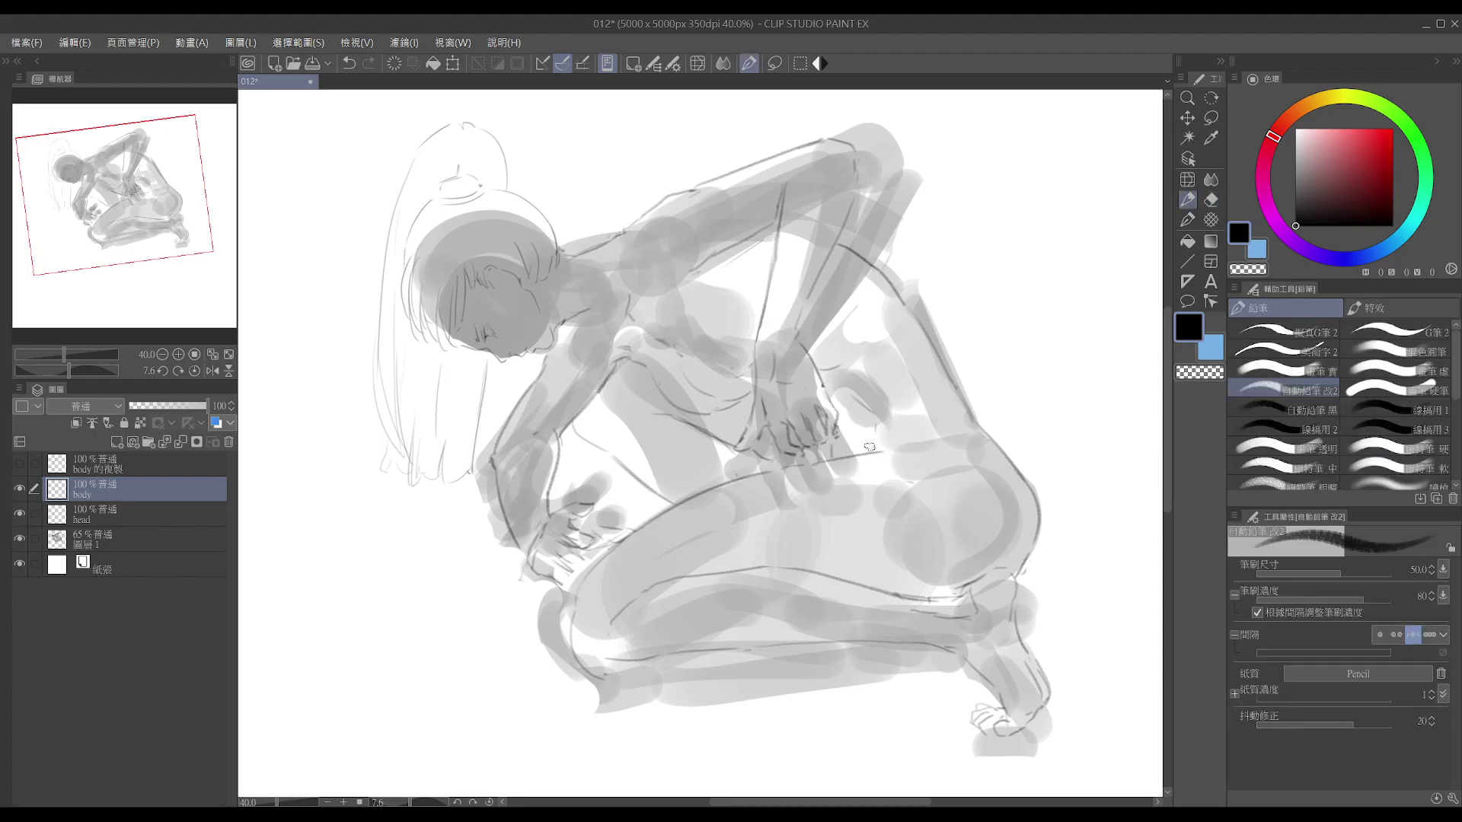
drag(827, 456, 887, 449)
key(ctrl+z)
key(ctrl+z)
key(ctrl+z)
key(ctrl+z)
drag(977, 425, 1024, 481)
key(ctrl+z)
drag(898, 451, 915, 453)
- Rework the fold lines where the buttock and thigh meet the heel
key(e)
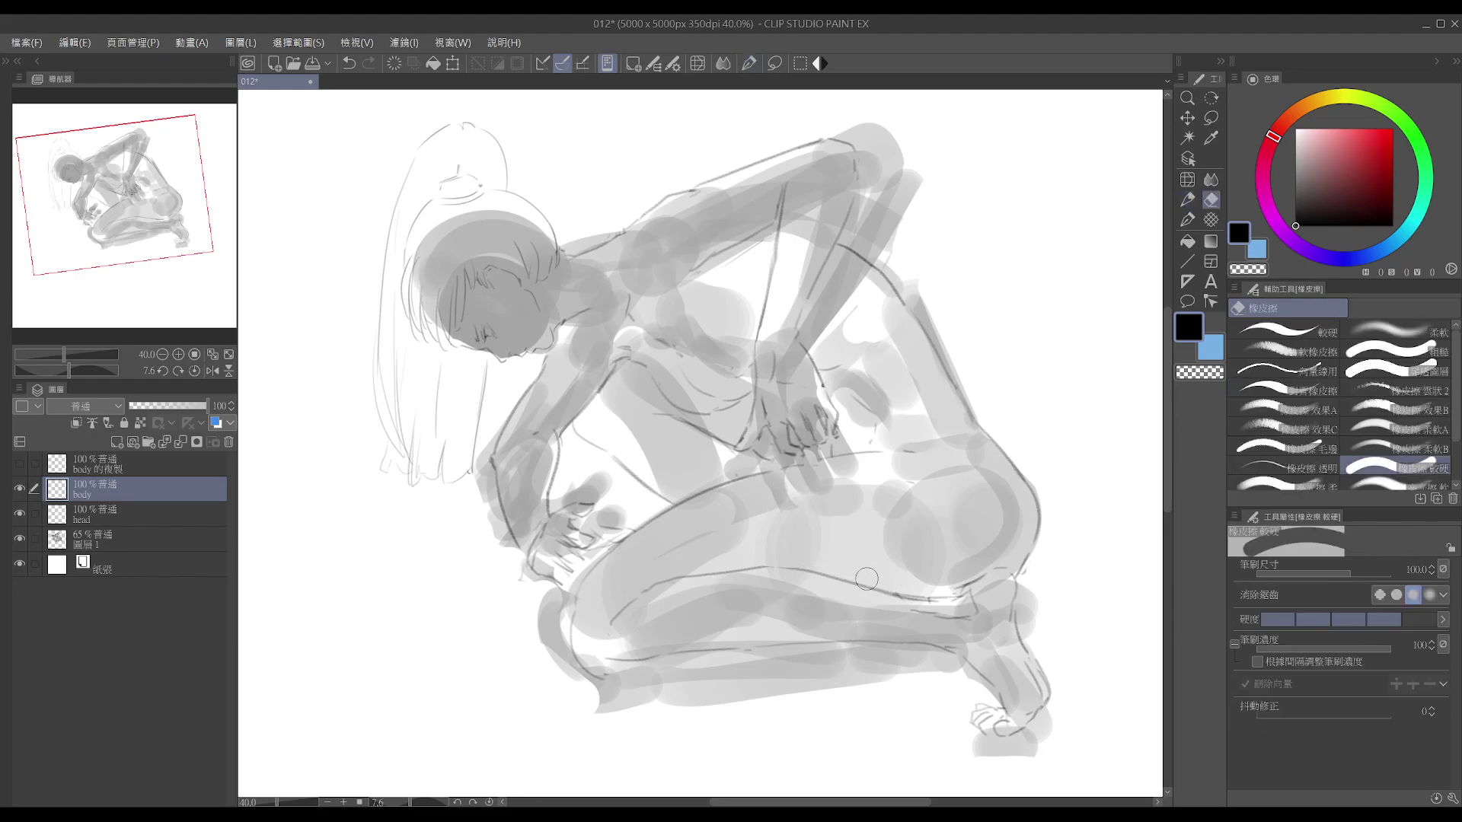
key(p)
drag(1014, 579, 1017, 615)
key(ctrl+z)
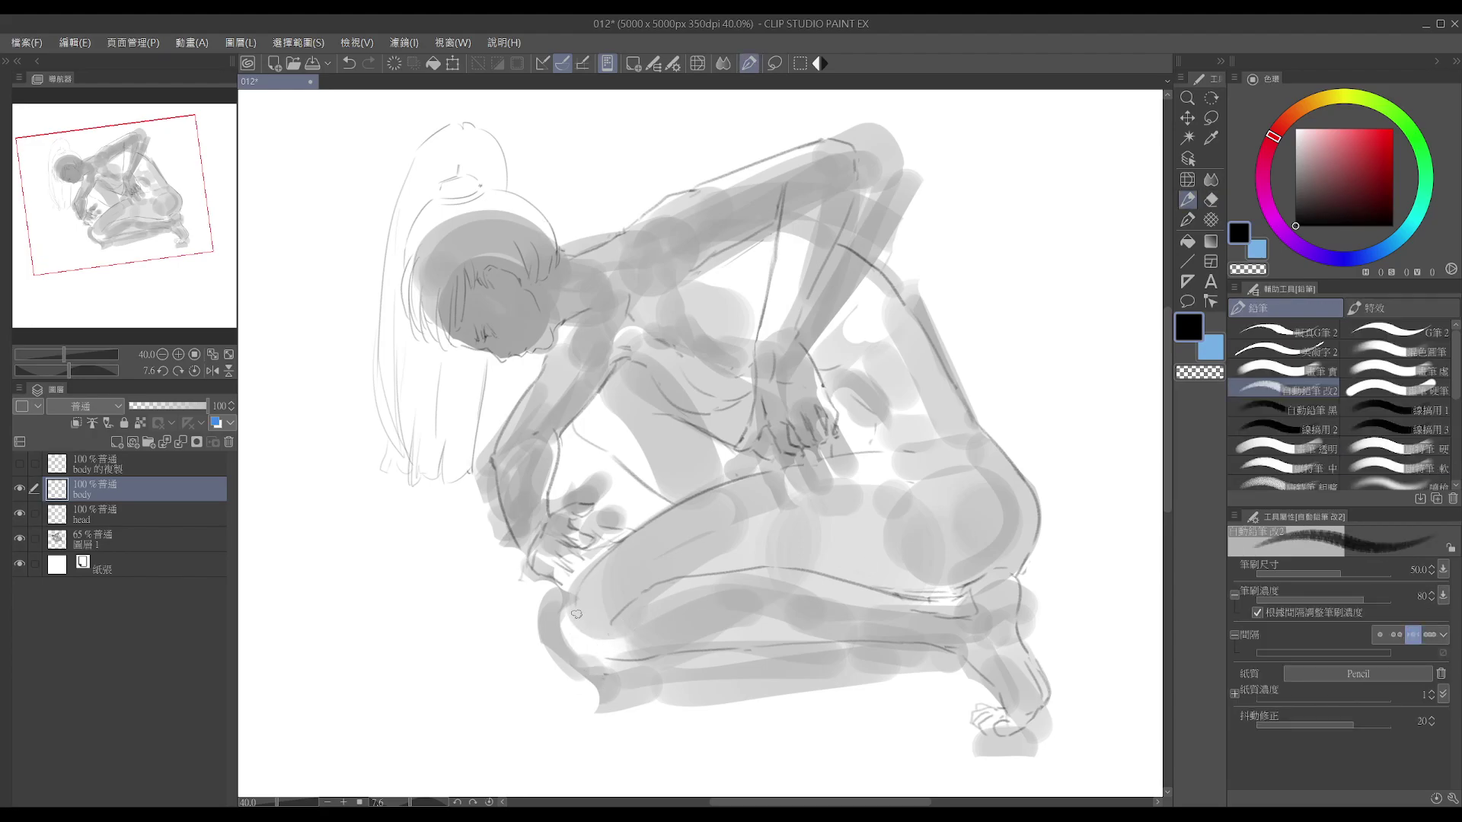
- Redraw the rounded underside of the bent knee where it turns into the shin
key(ctrl+z)
drag(577, 614, 620, 663)
key(ctrl+z)
mouse_move(582, 612)
mouse_down()
mouse_move(633, 669)
mouse_move(622, 653)
mouse_move(683, 649)
mouse_move(674, 660)
mouse_up()
key(e)
key(p)
key(e)
key(p)
- Redraw the shin's lower edge as a long line from the knee toward the ankle
mouse_move(760, 647)
mouse_down()
mouse_move(716, 651)
mouse_move(792, 643)
mouse_up()
key(ctrl+z)
drag(674, 659, 826, 642)
key(ctrl+z)
key(e)
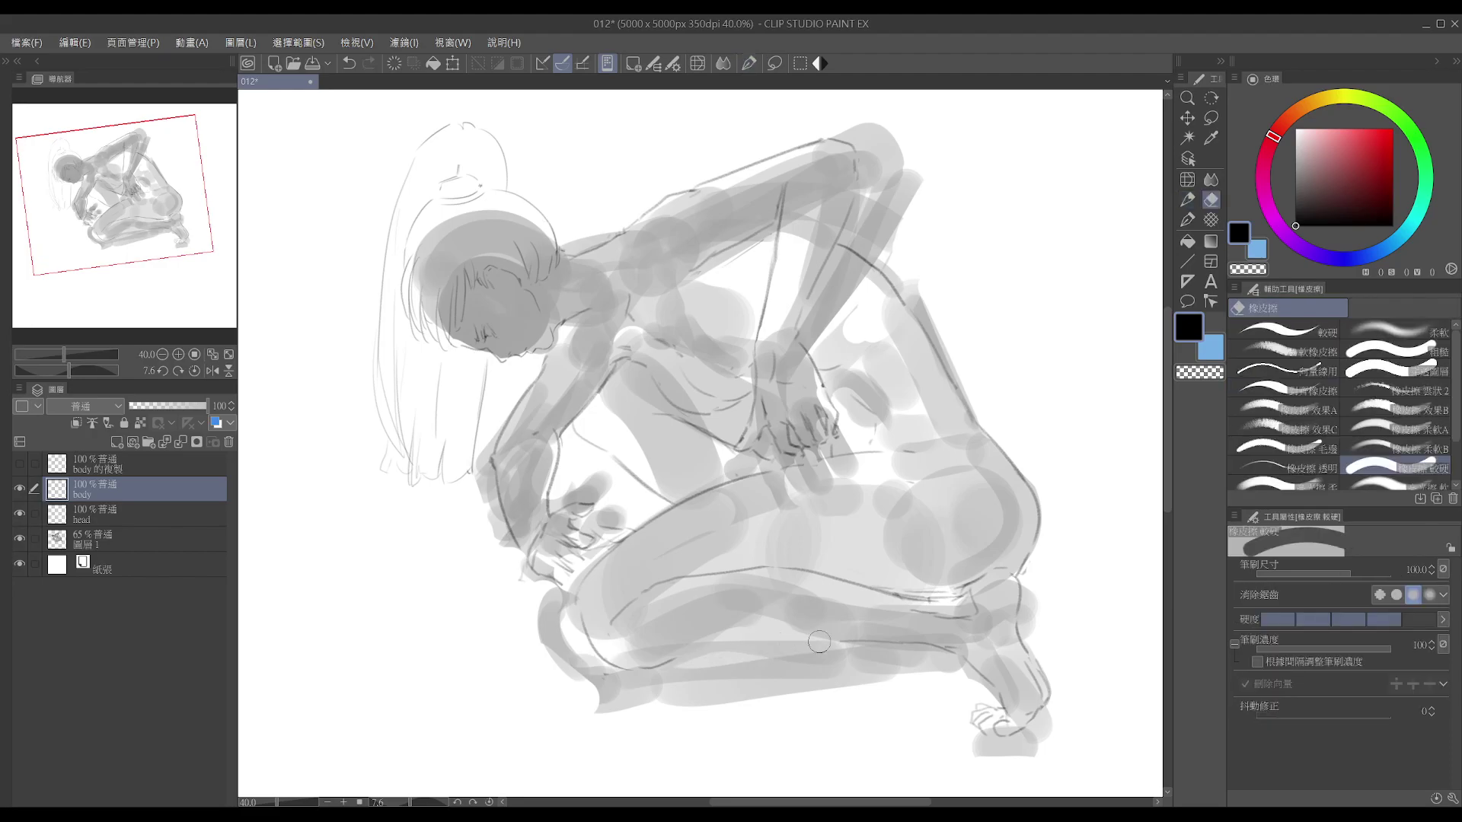
key(p)
mouse_move(684, 656)
mouse_down()
mouse_move(836, 638)
mouse_move(850, 641)
mouse_move(788, 646)
mouse_move(934, 647)
mouse_up()
key(e)
key(p)
drag(821, 644, 917, 641)
key(ctrl+z)
drag(828, 642, 925, 644)
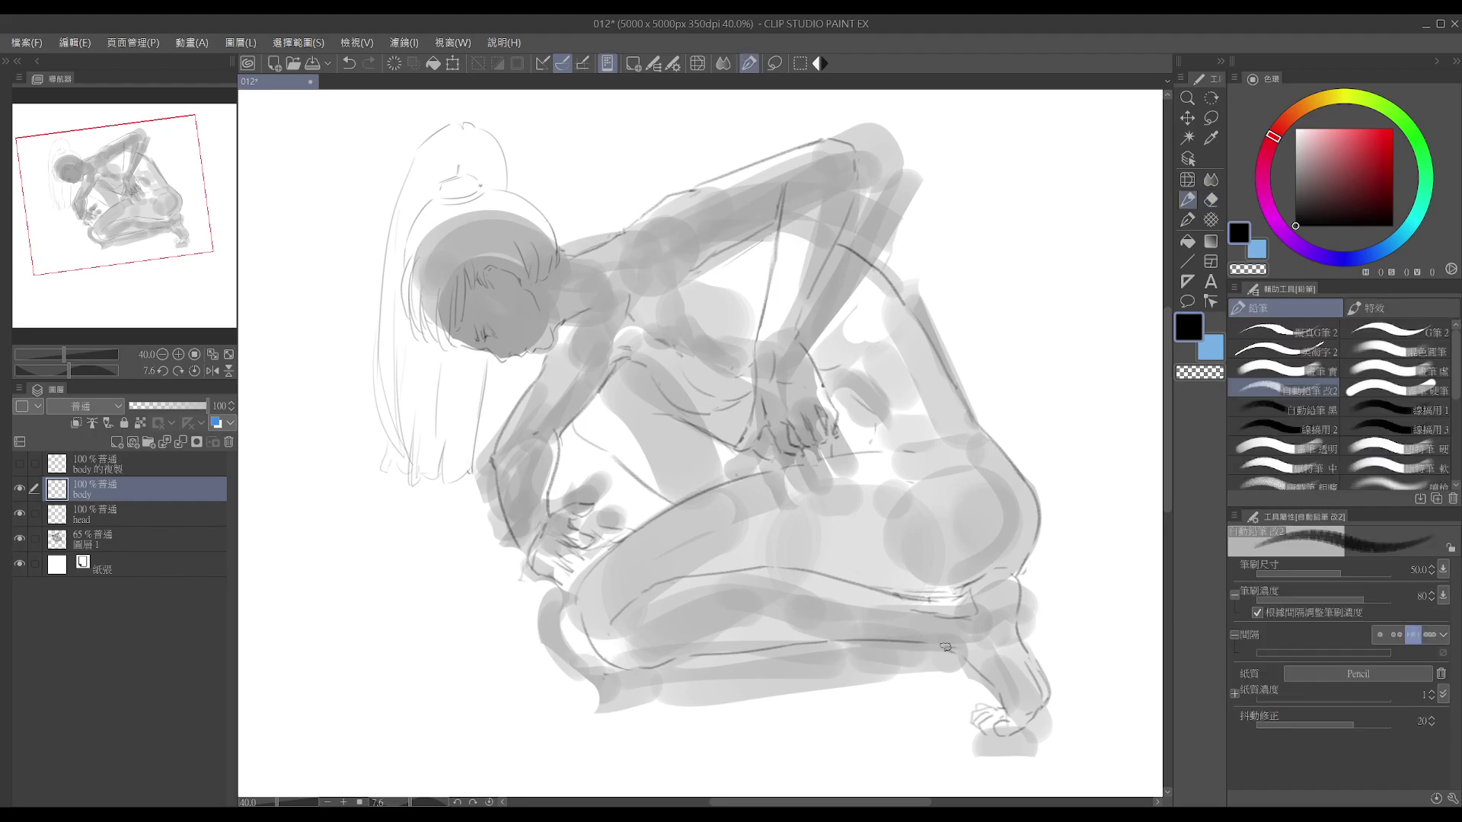
- Clean up the end of the shin's line where it joins the ankle
key(e)
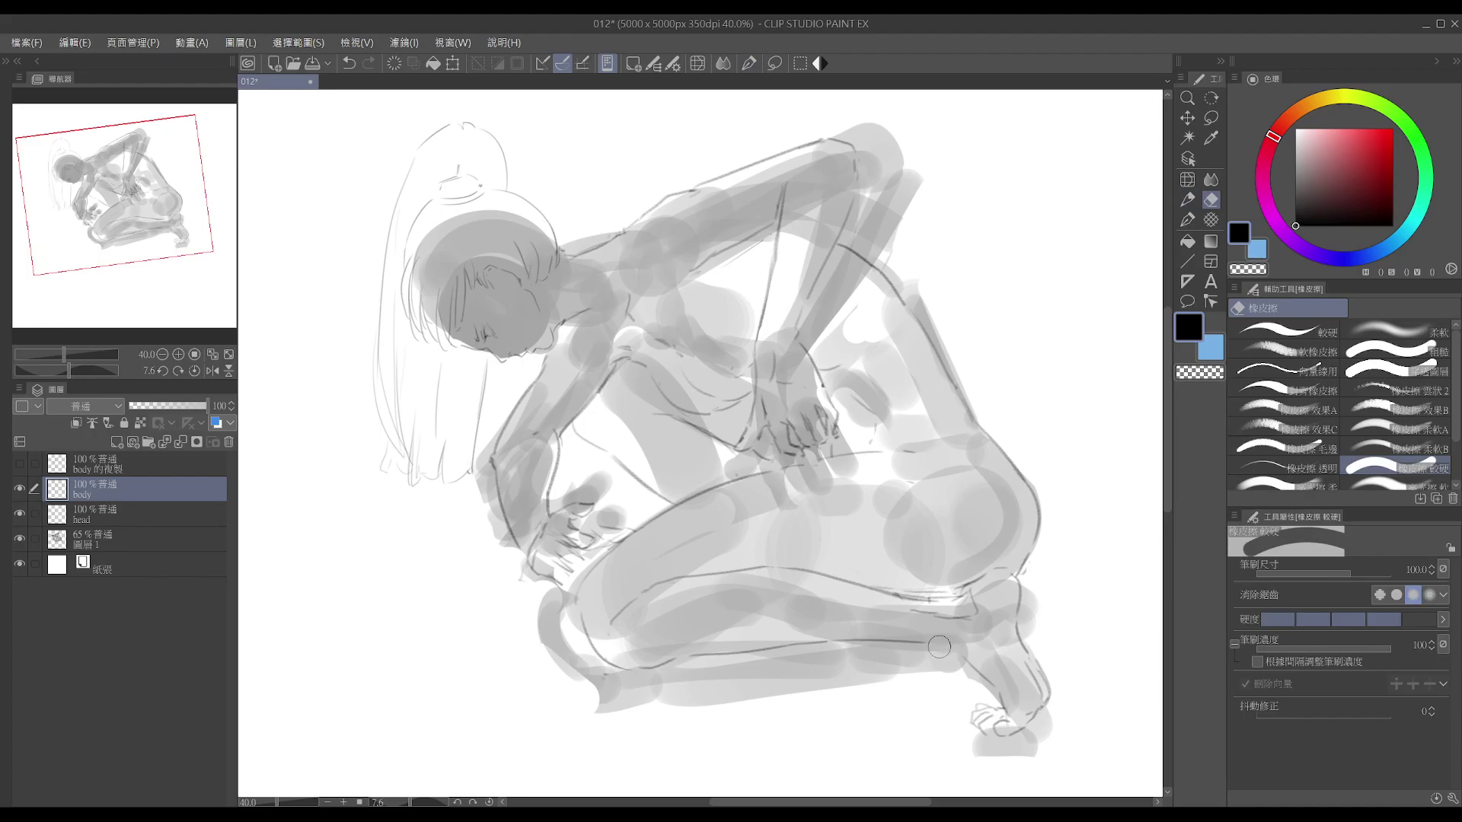
key(p)
drag(914, 634, 967, 644)
key(ctrl+z)
key(ctrl+z)
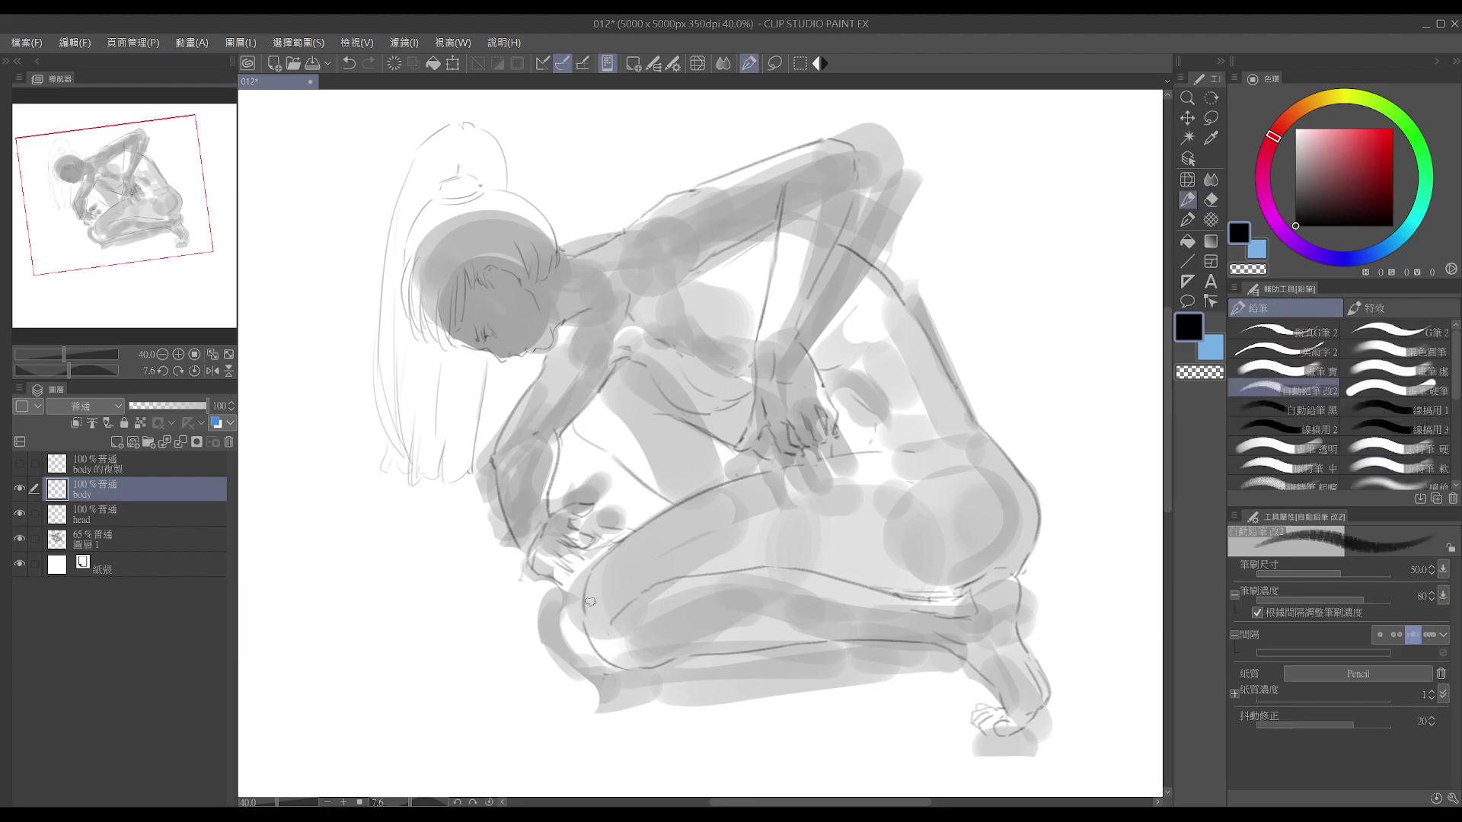
- Rework the rounded front of the bent knee and smooth its transition into the shin line
drag(593, 572, 593, 624)
key(ctrl+z)
mouse_move(580, 628)
mouse_down()
mouse_move(634, 682)
mouse_move(584, 625)
mouse_move(632, 666)
mouse_up()
key(ctrl+z)
key(ctrl+z)
key(ctrl+z)
key(e)
mouse_move(623, 671)
mouse_down()
mouse_move(610, 657)
mouse_move(626, 671)
mouse_up()
key(p)
key(ctrl+z)
mouse_move(580, 625)
mouse_down()
mouse_move(633, 680)
mouse_move(701, 654)
mouse_move(657, 662)
mouse_up()
key(ctrl+z)
key(e)
key(p)
key(ctrl+z)
key(ctrl+z)
key(e)
key(p)
key(ctrl+z)
- Clean up and redraw the fold line between the thigh and the lower leg
key(e)
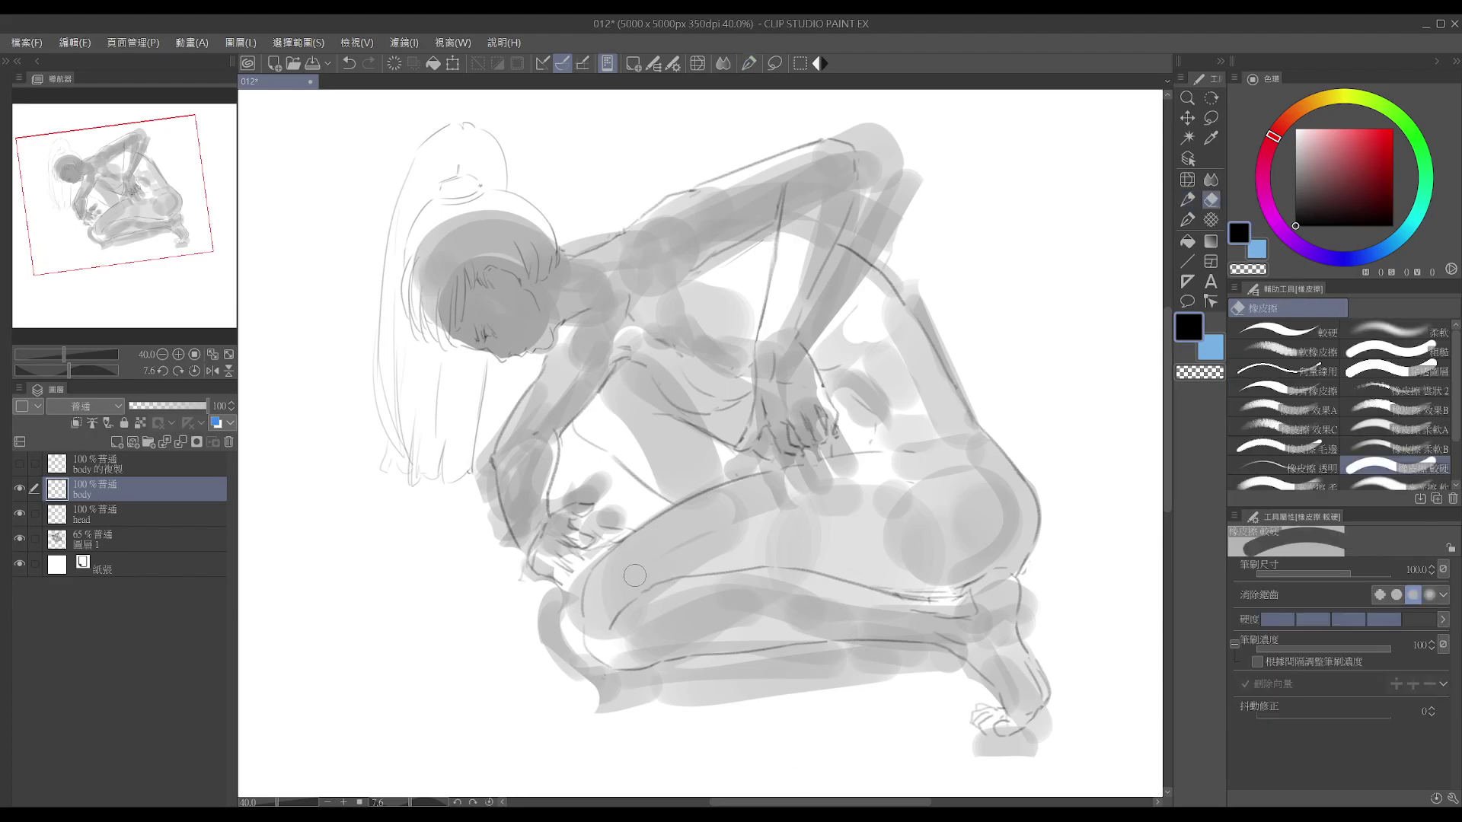
key(p)
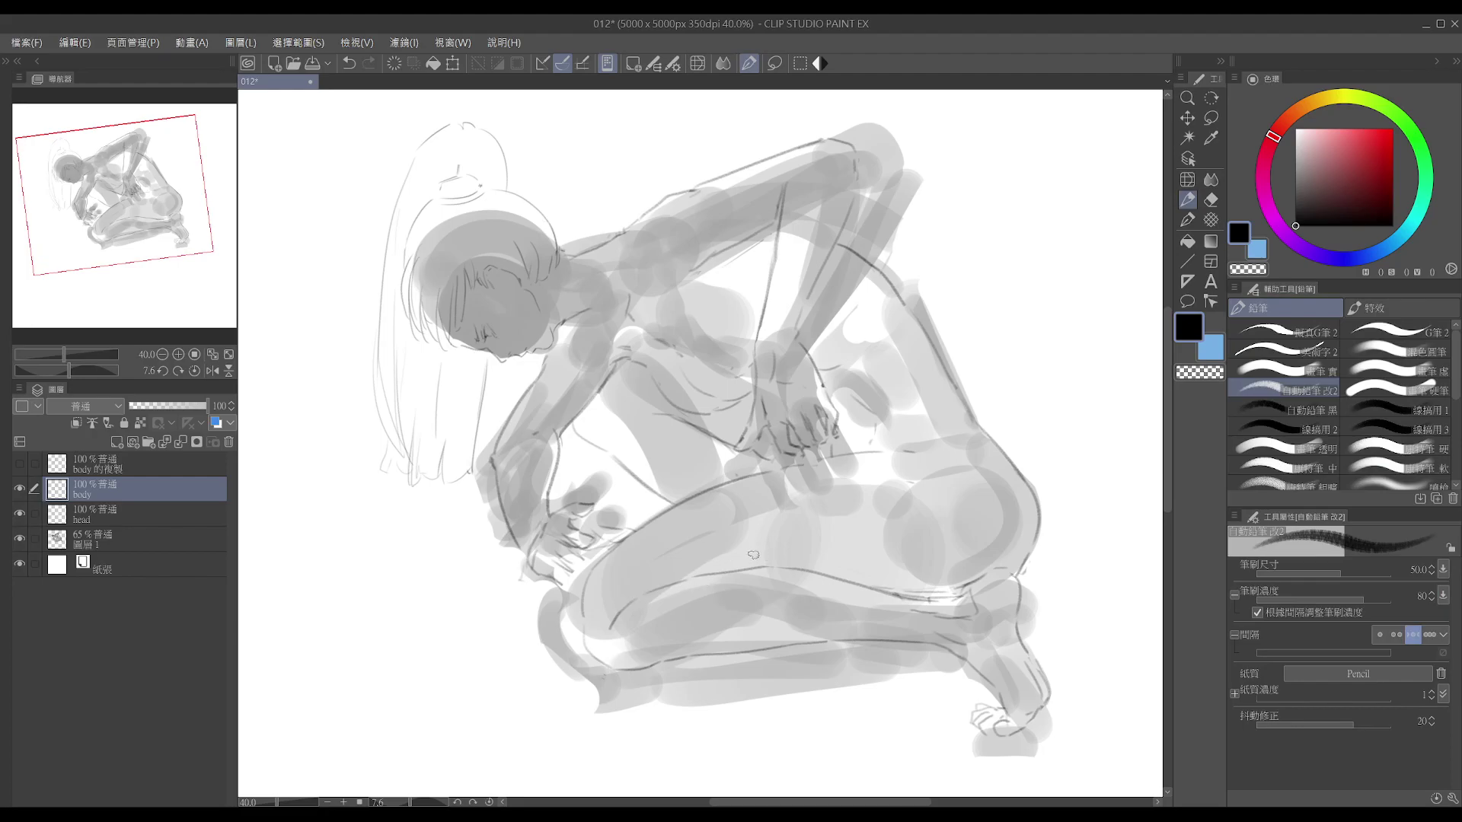
key(e)
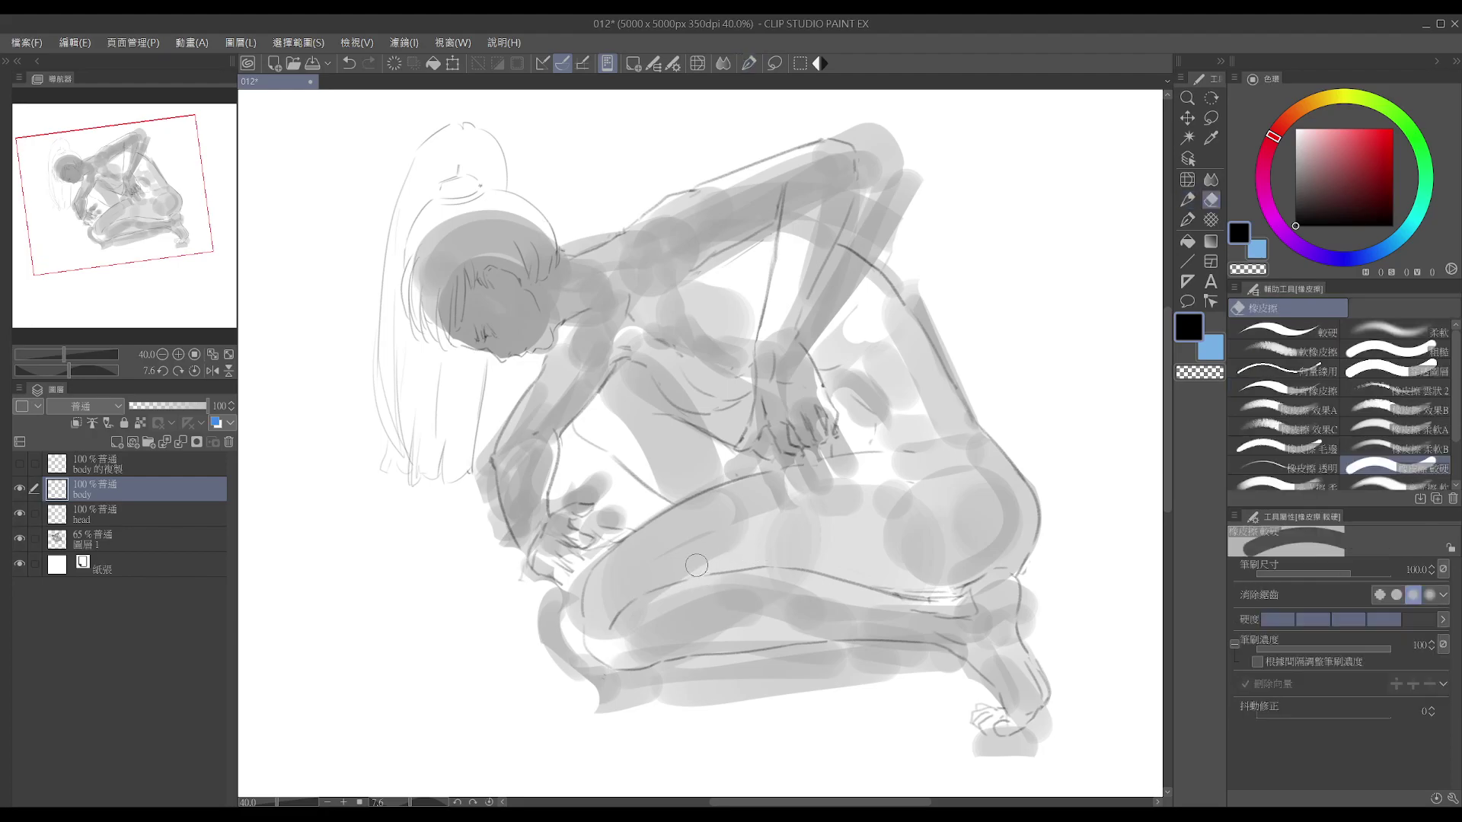
key(p)
drag(687, 580, 748, 572)
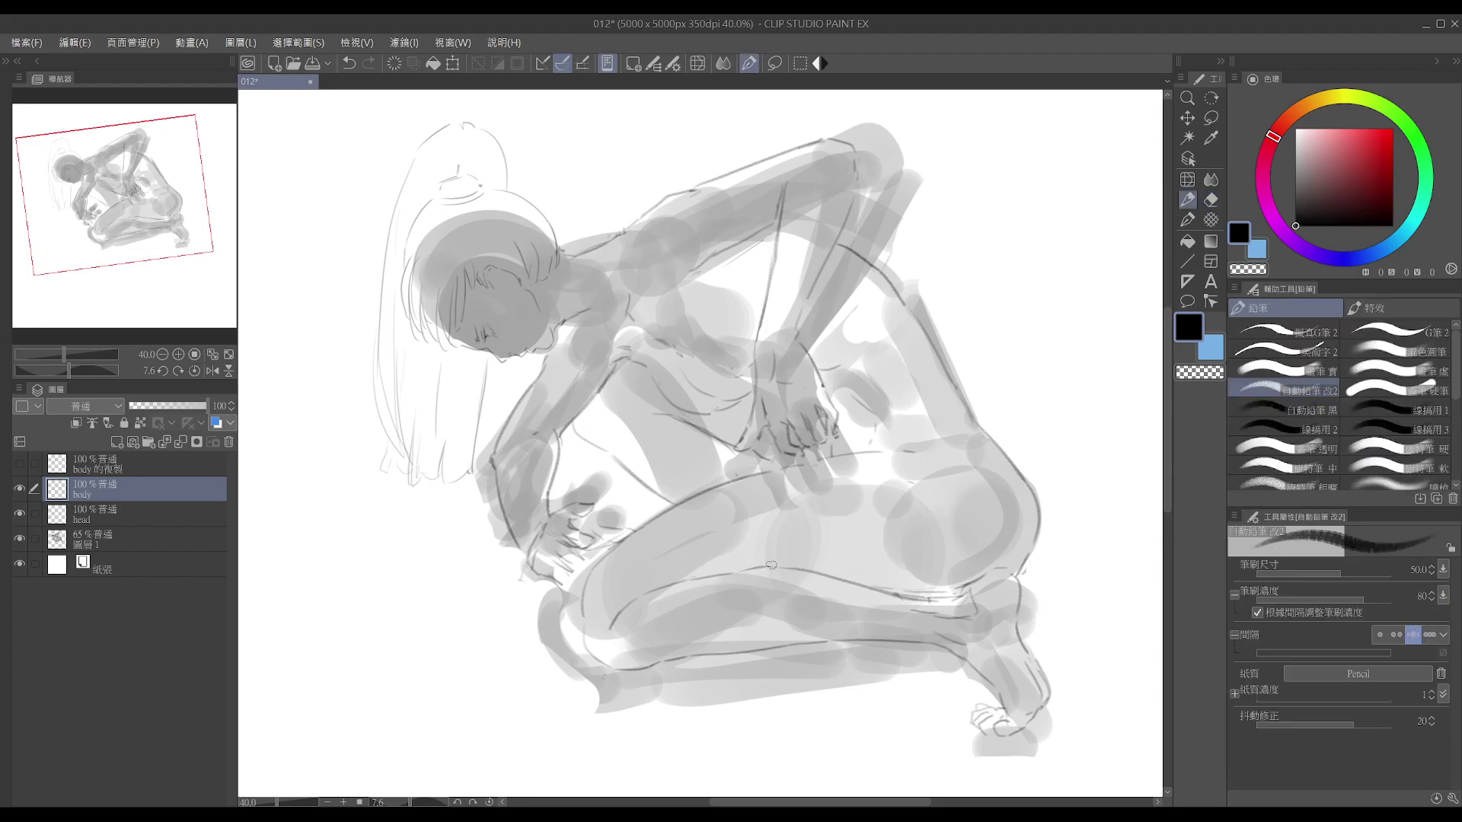
key(e)
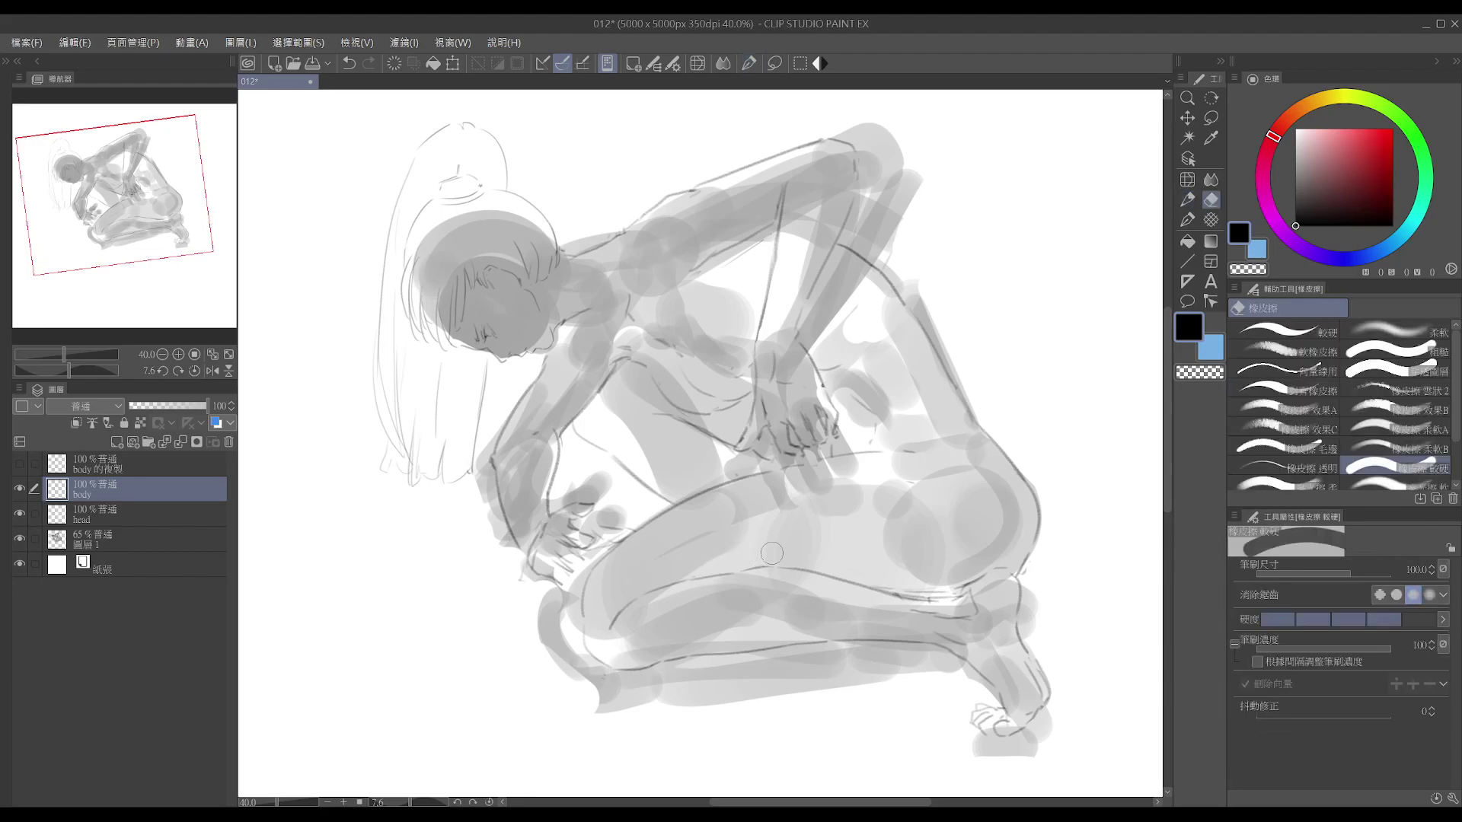
key(p)
drag(772, 567, 811, 571)
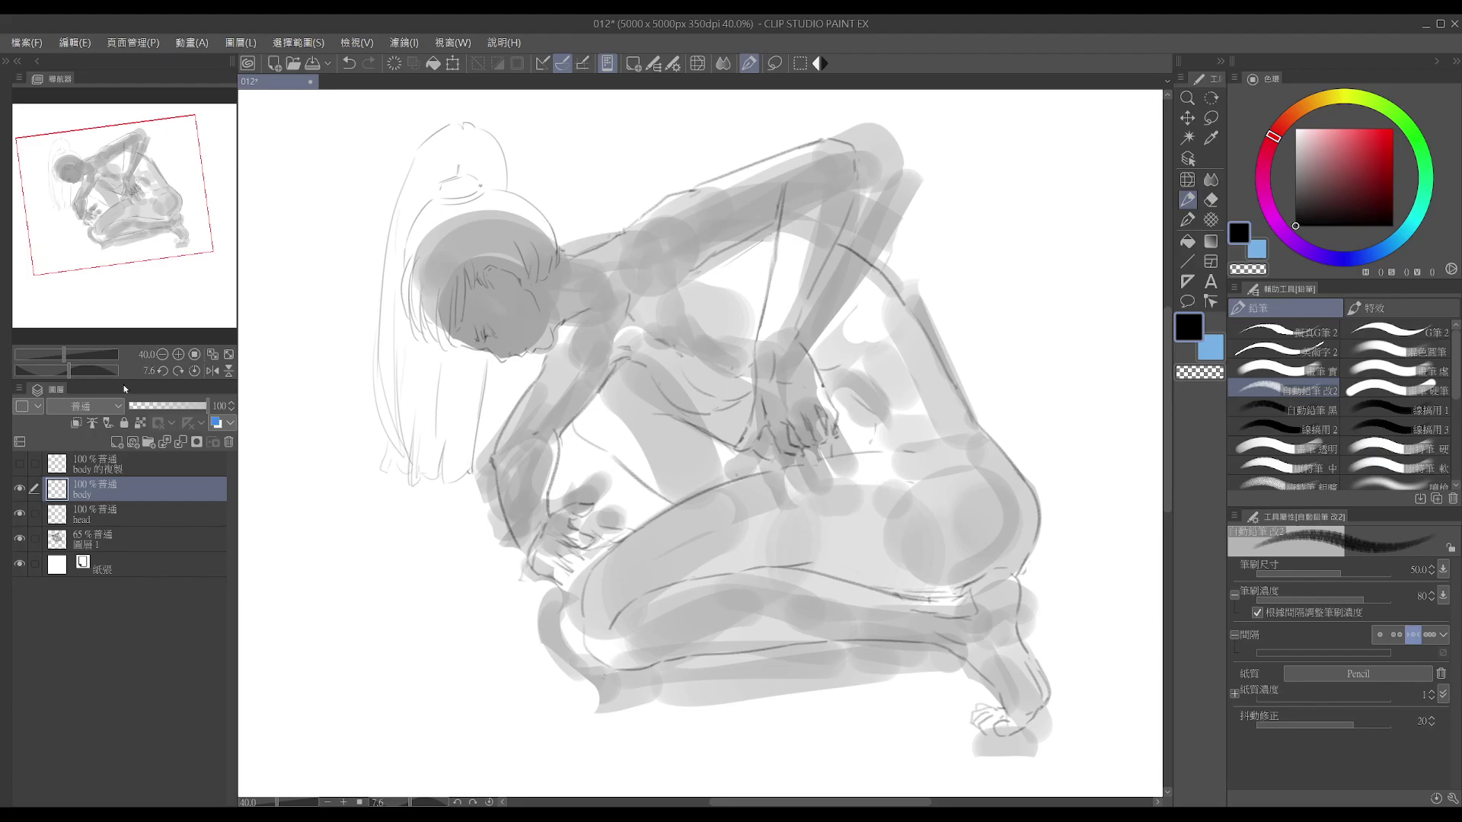
- Show and select the garment layer (body 的複製), and check its lines with the body layer temporarily hidden
click(19, 463)
click(95, 463)
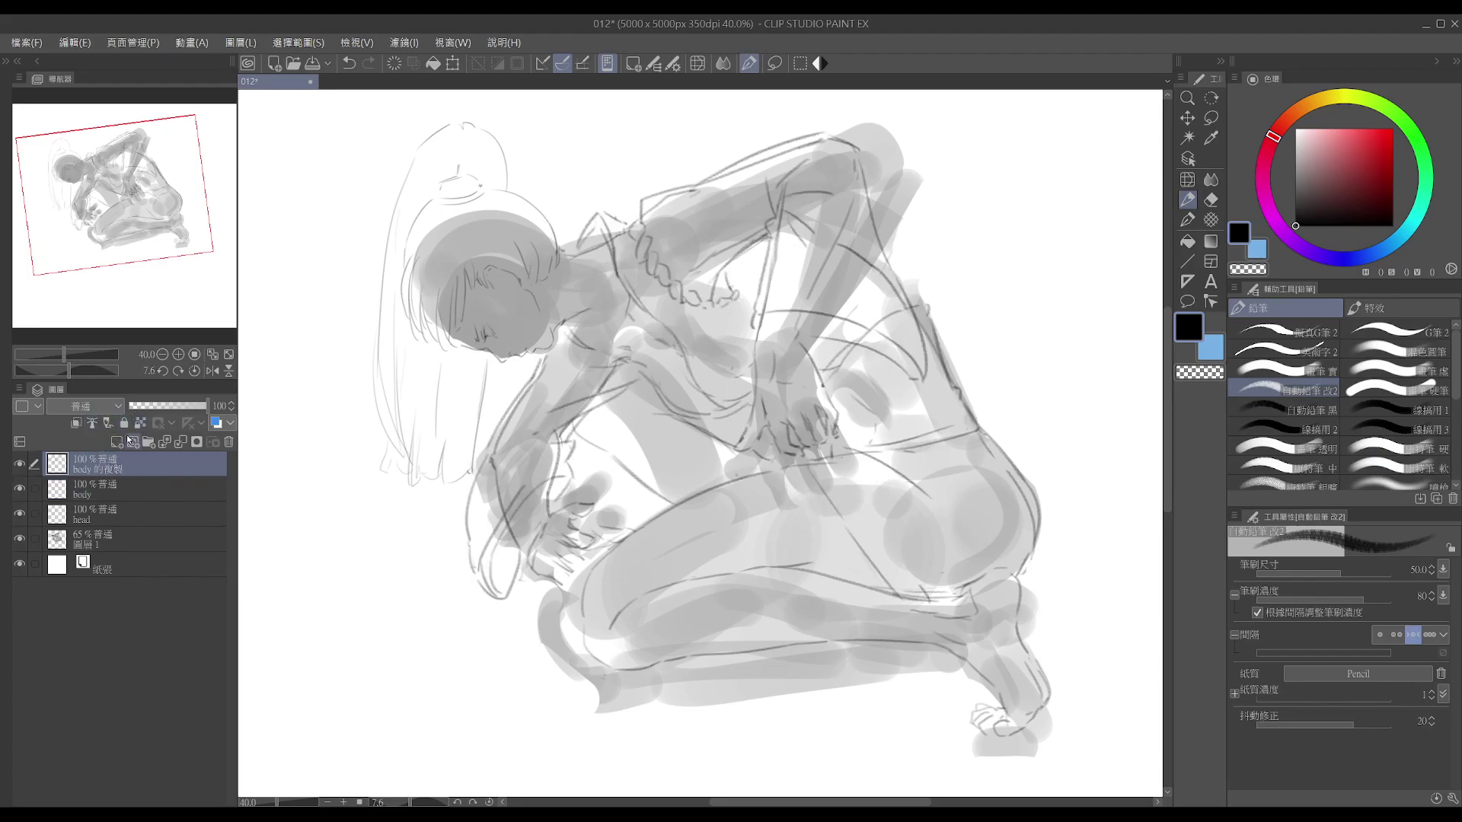
click(19, 490)
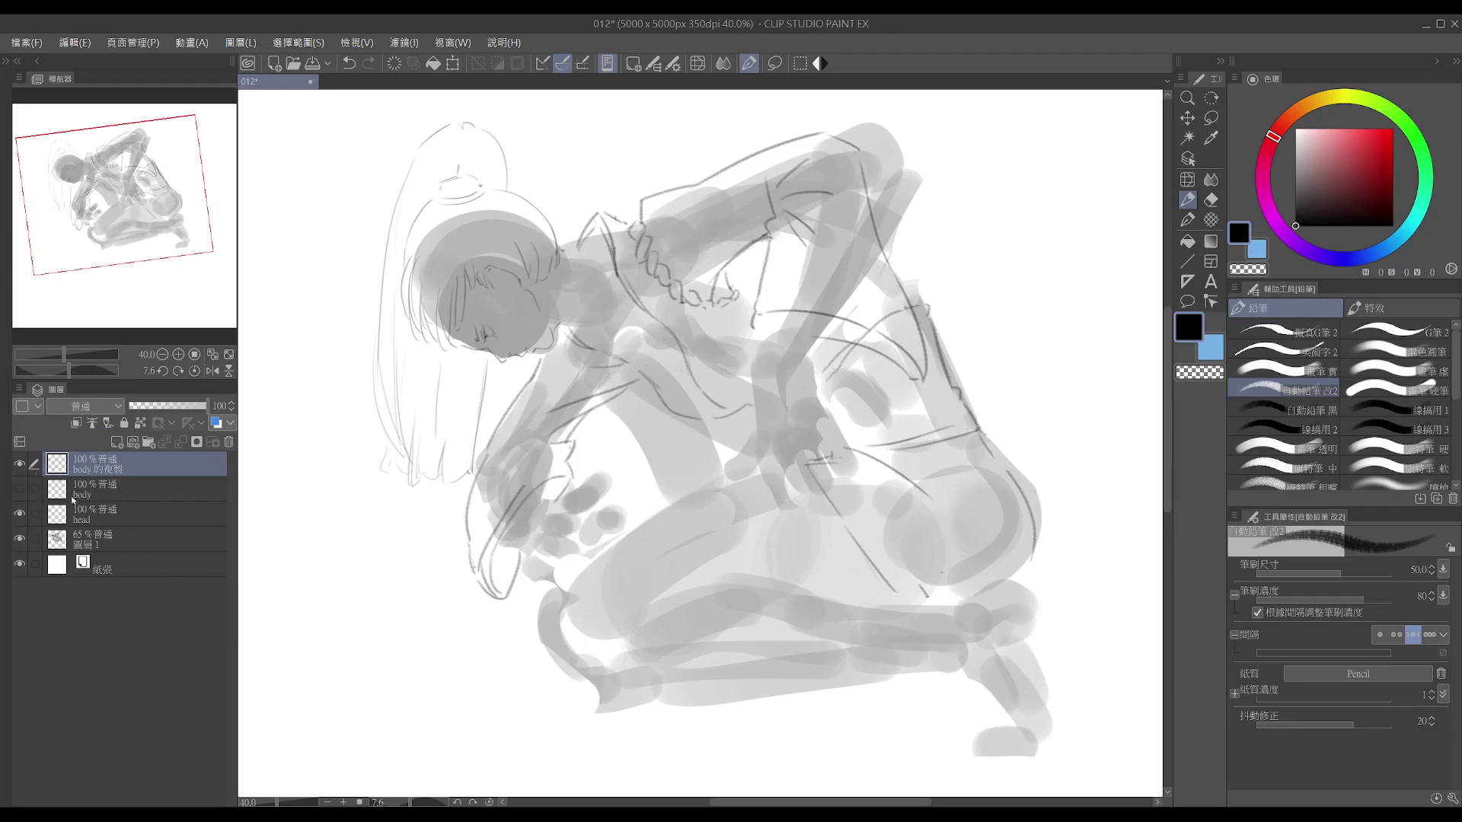
click(19, 490)
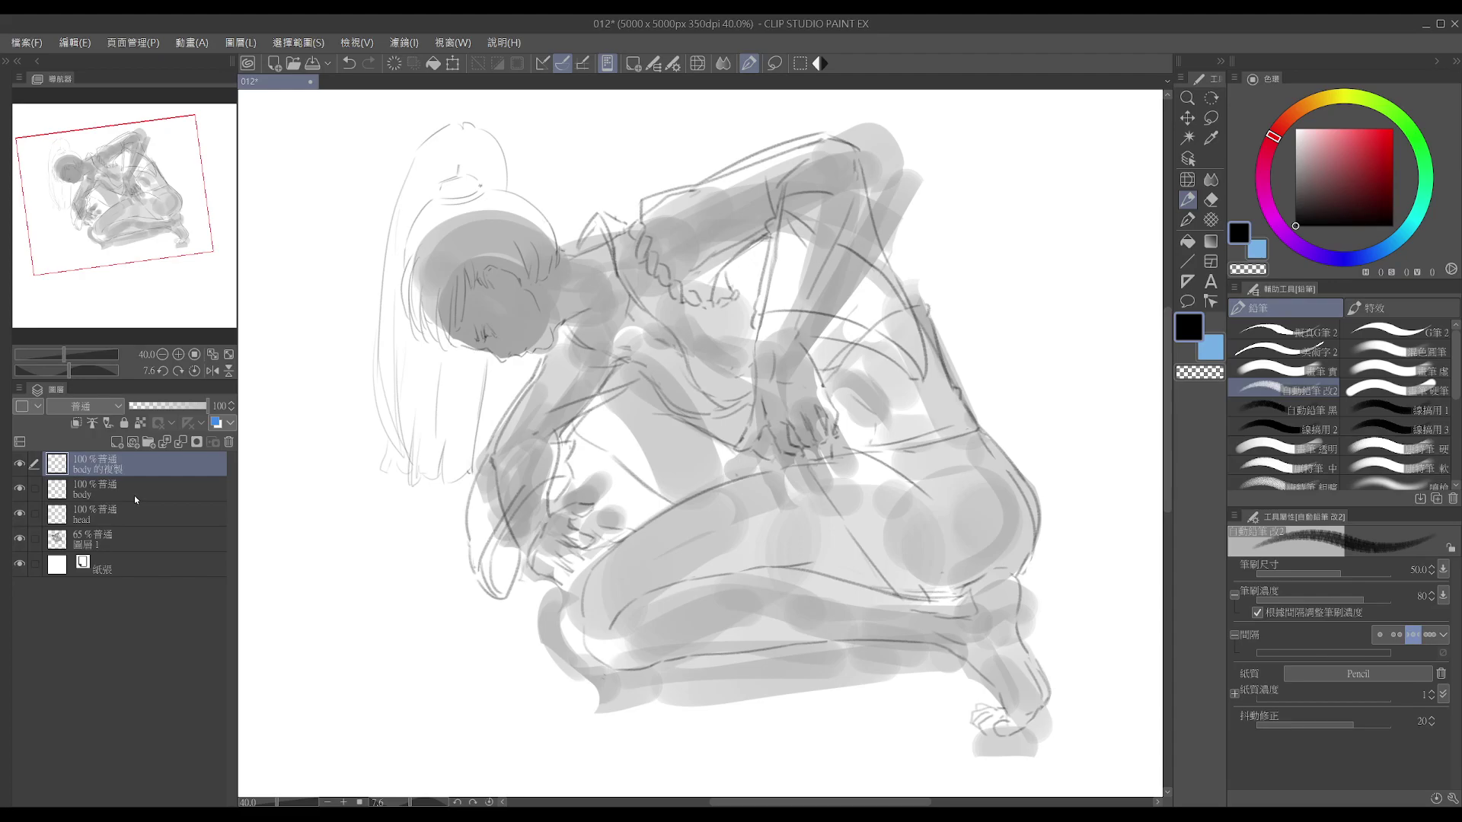
- Lock transparent pixels on the body and garment layers, recolour the garment lines dark blue, and unlock the garment layer
click(130, 498)
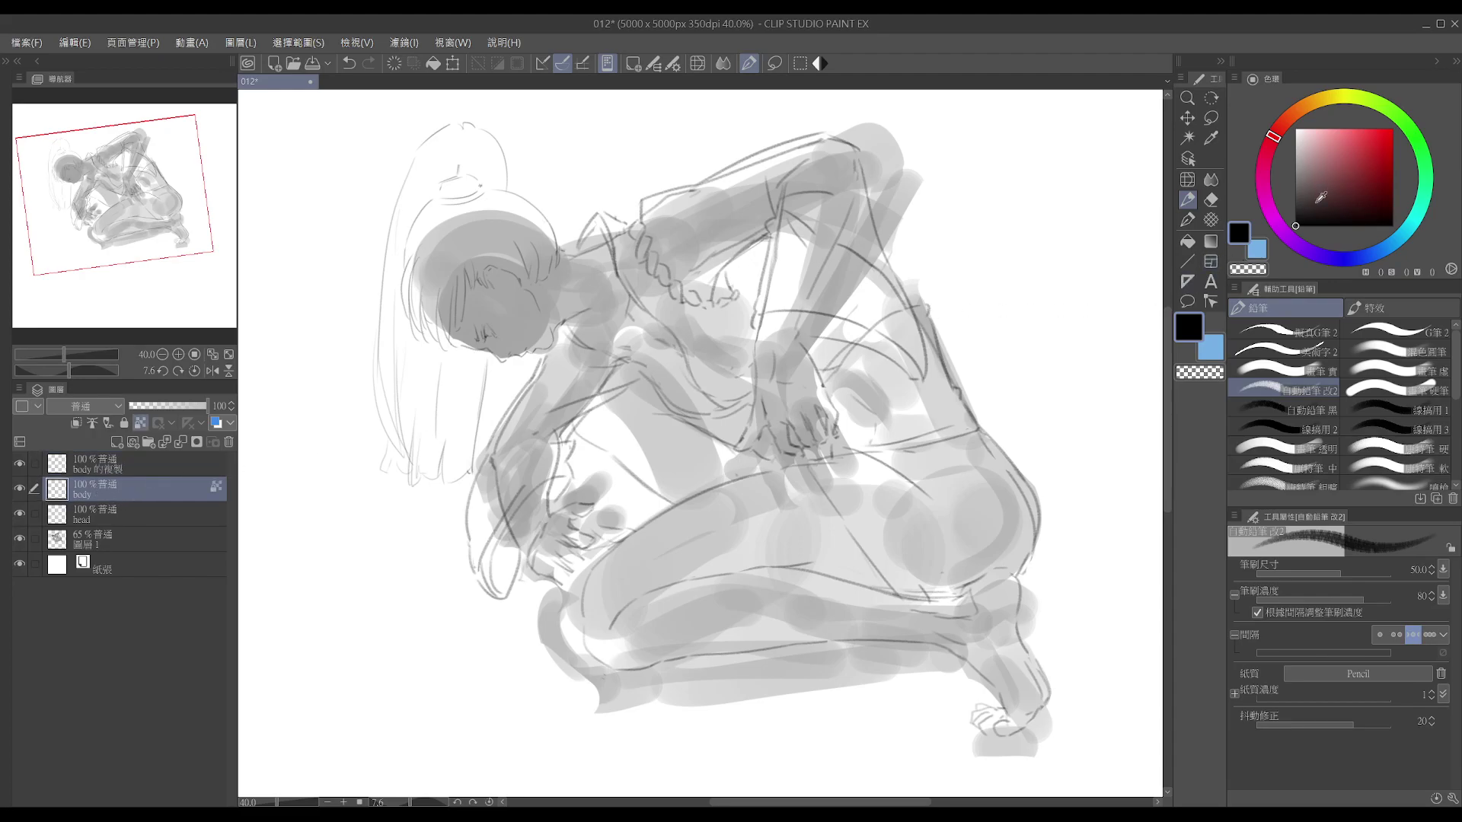
click(105, 459)
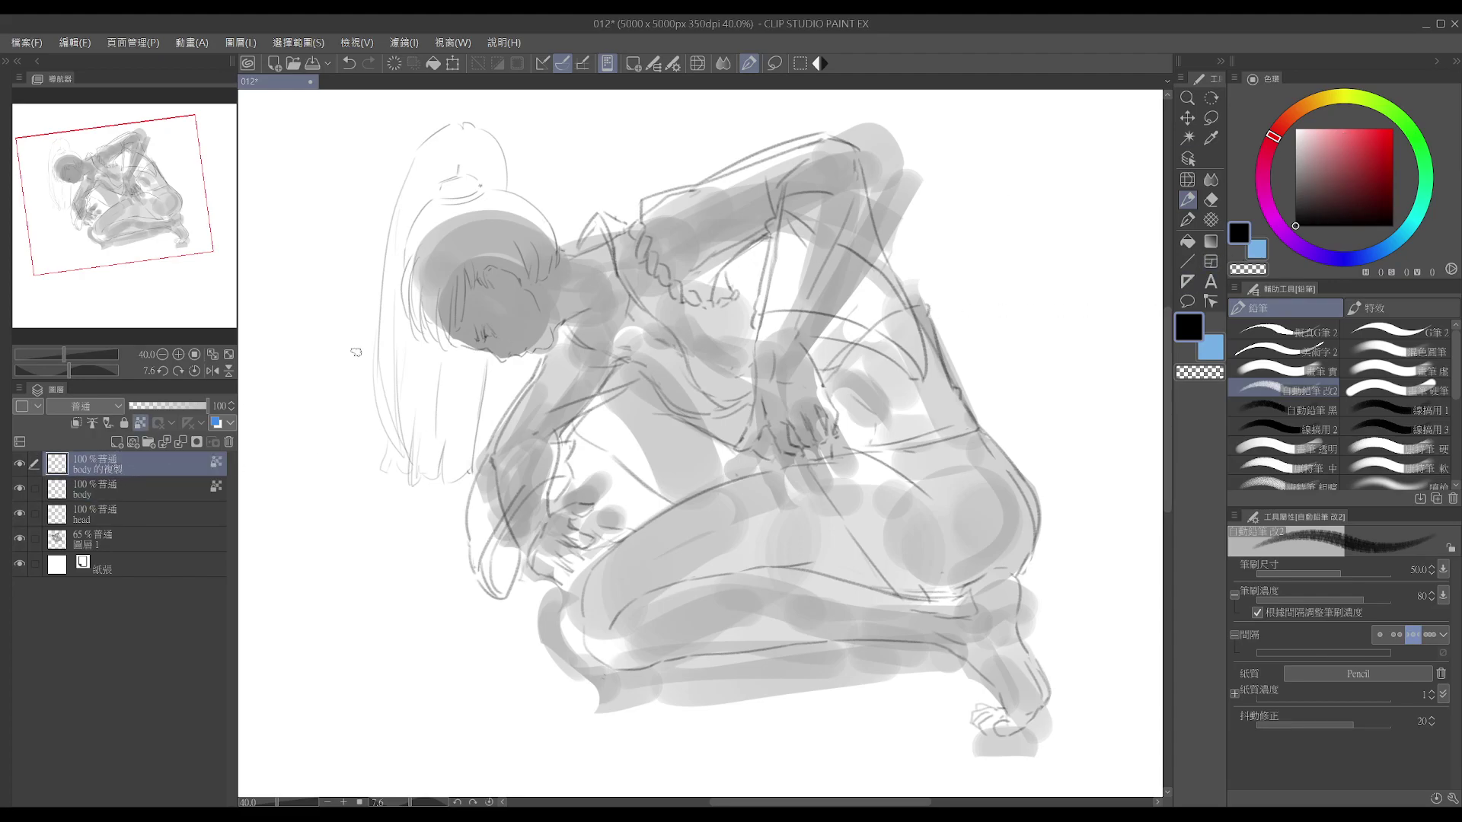
click(1359, 257)
drag(1379, 162, 1344, 160)
click(1361, 167)
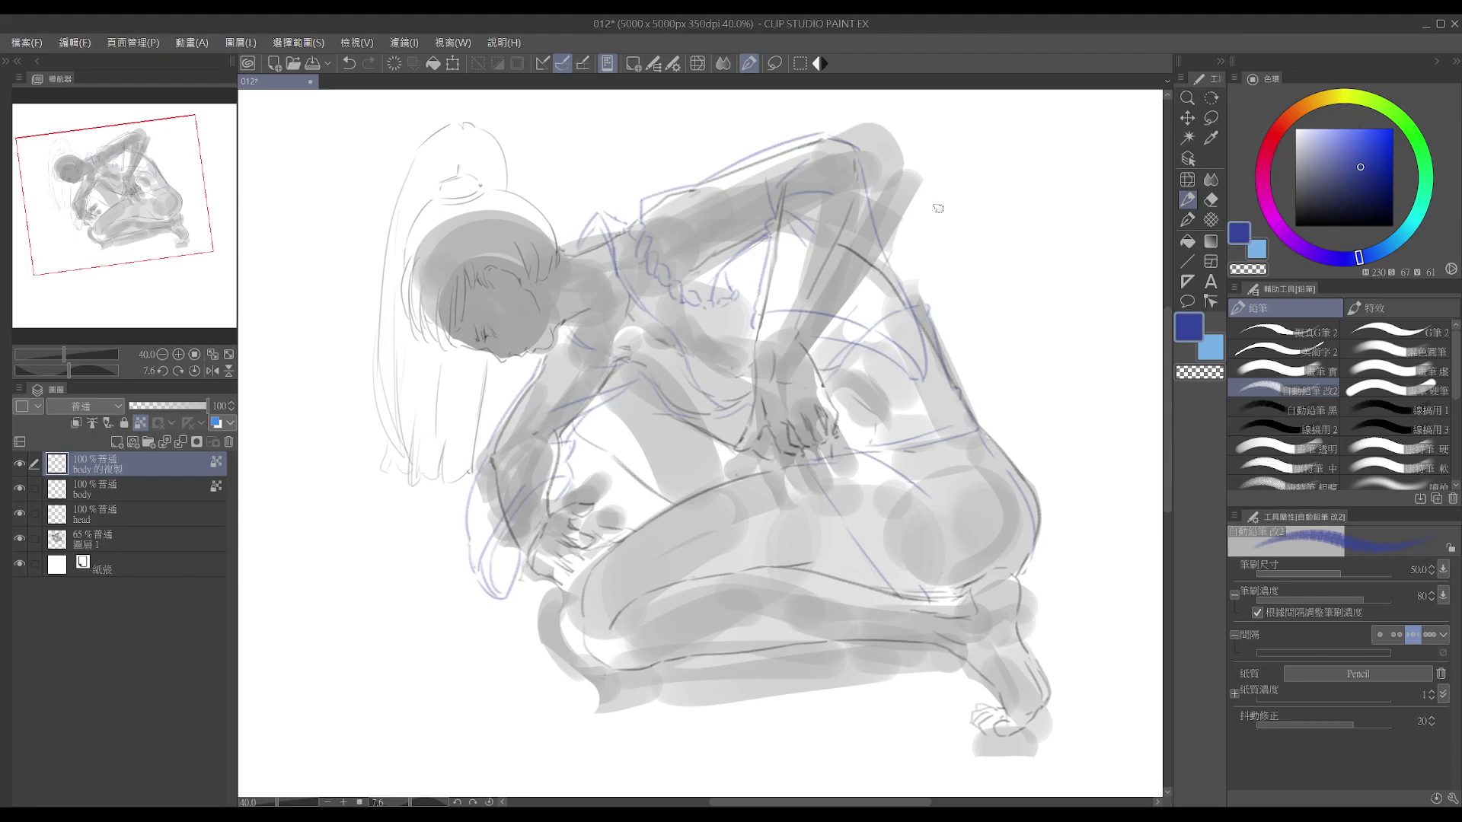
click(1377, 181)
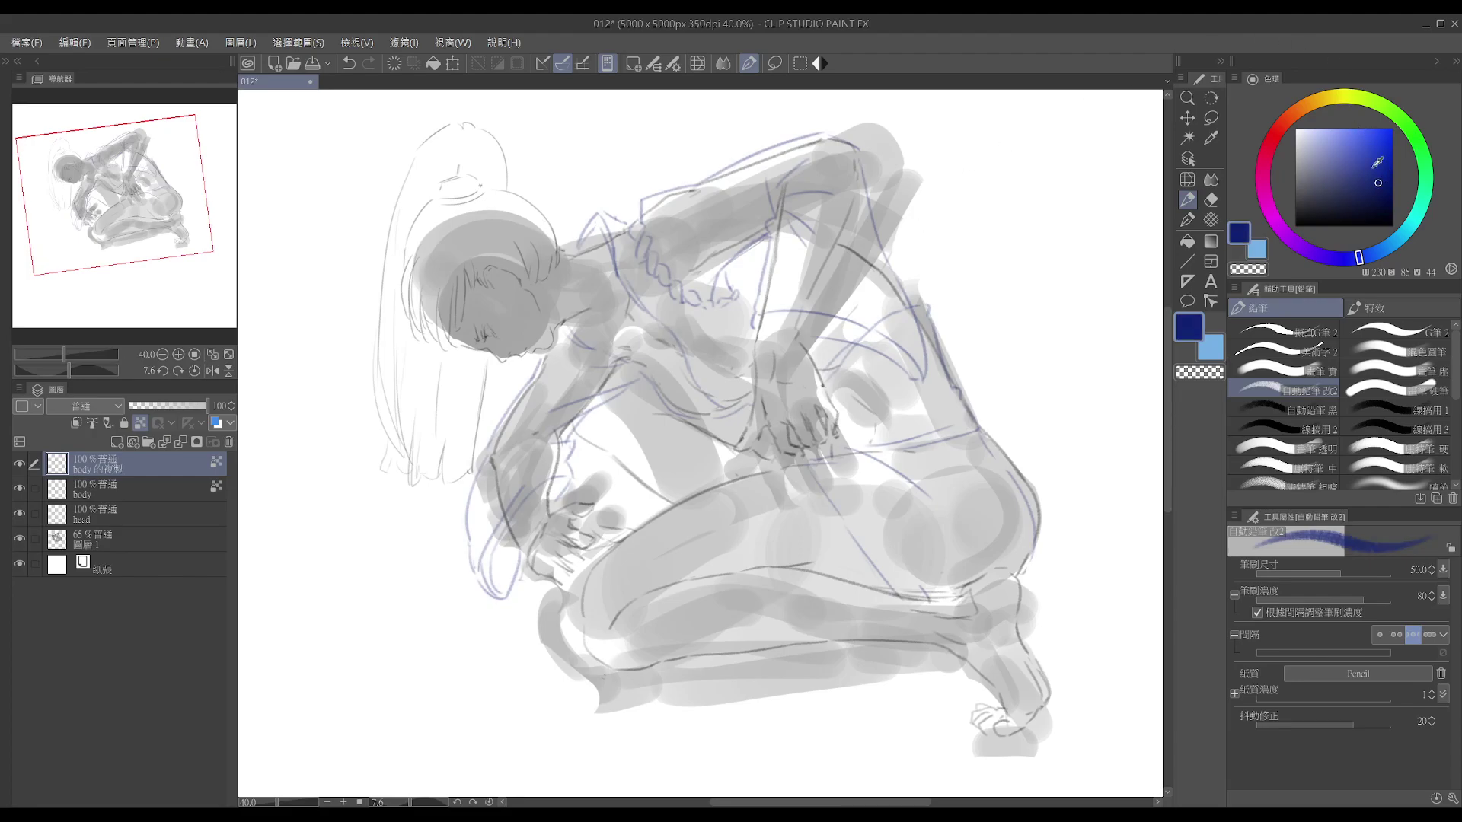
click(140, 422)
- Try a short dark blue garment line running diagonally from below the resting hand across the upper thigh
drag(814, 464, 843, 517)
key(ctrl+z)
key(ctrl+z)
drag(808, 464, 842, 519)
key(ctrl+z)
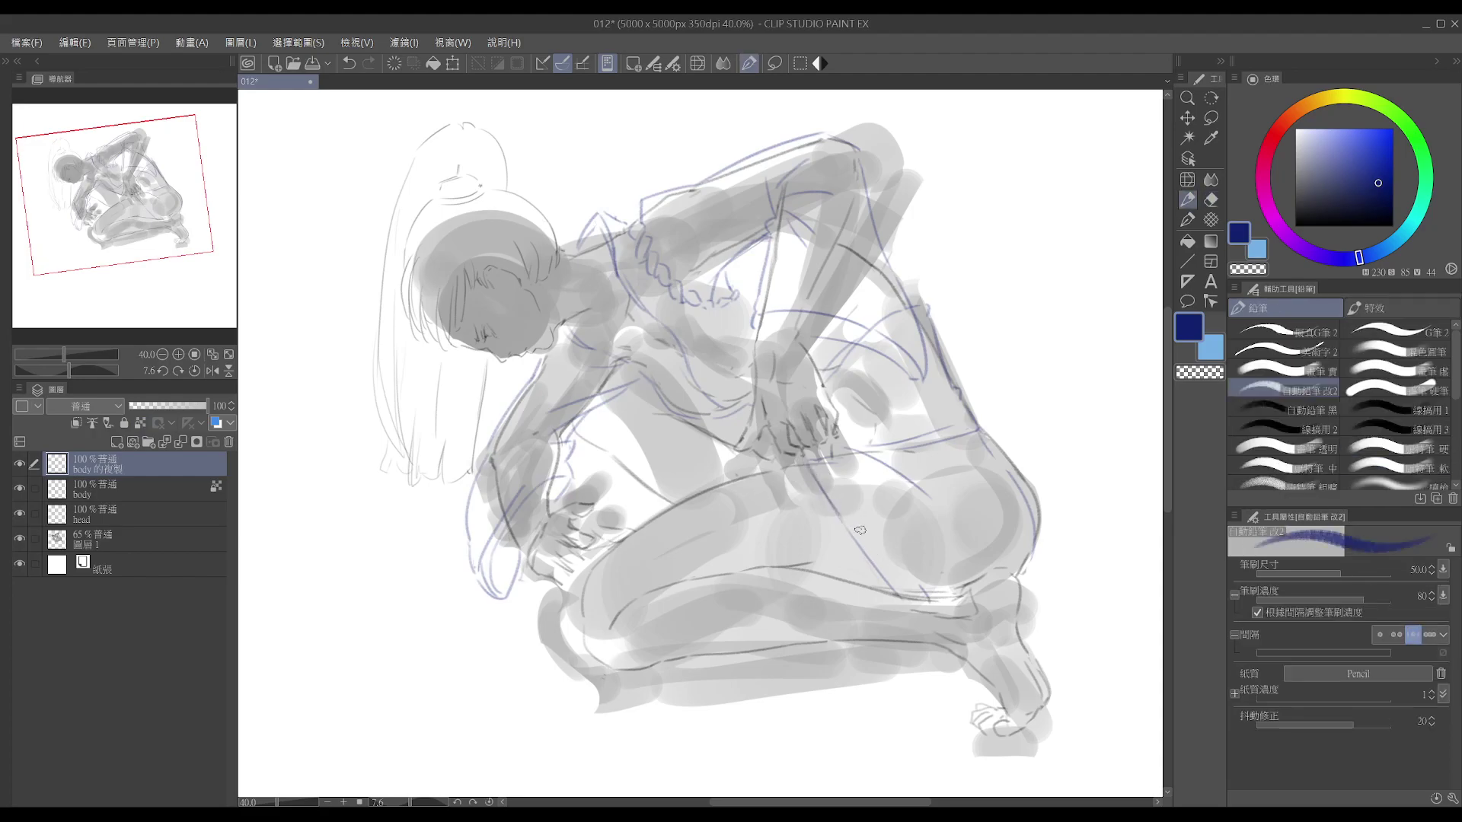